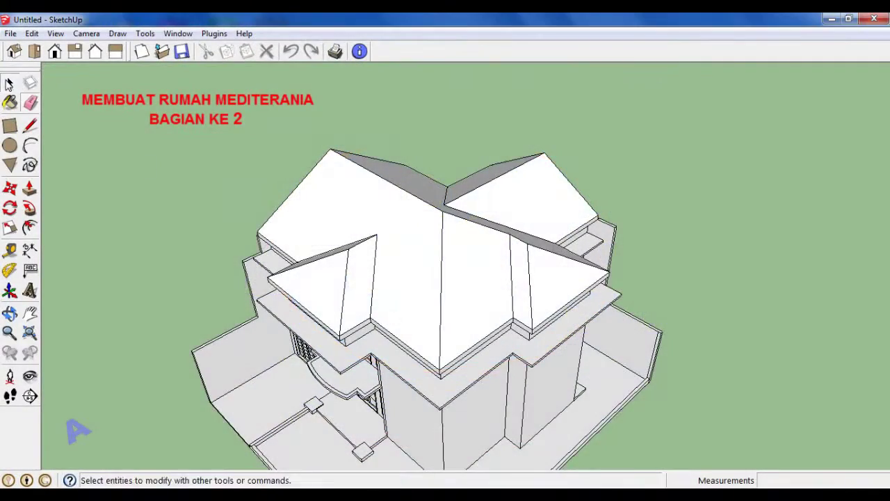
# Orbit closer and push the side wall face beside the ledge up 100 cm with Push/Pull.
pyautogui.moveTo(577, 250); pyautogui.dragTo(583, 202, button='middle')
pyautogui.scroll(5, 582, 202)
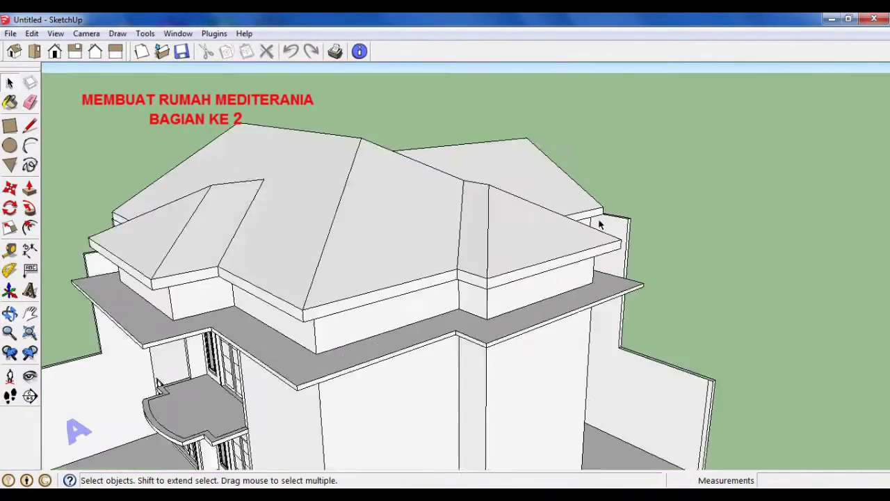
pyautogui.scroll(-3, 665, 223)
pyautogui.moveTo(525, 260)
pyautogui.mouseDown(button='middle')
pyautogui.moveTo(671, 305)
pyautogui.moveTo(429, 341)
pyautogui.moveTo(407, 282)
pyautogui.moveTo(391, 273)
pyautogui.moveTo(528, 278)
pyautogui.moveTo(512, 254)
pyautogui.moveTo(222, 253)
pyautogui.moveTo(290, 222)
pyautogui.mouseUp(button='middle')
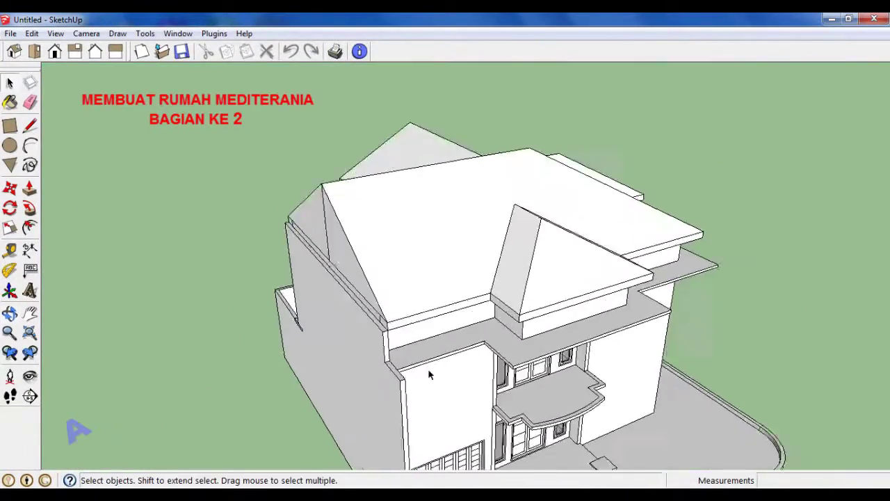
pyautogui.scroll(5, 429, 342)
pyautogui.press('p')
pyautogui.click(408, 281)
pyautogui.click(461, 358)
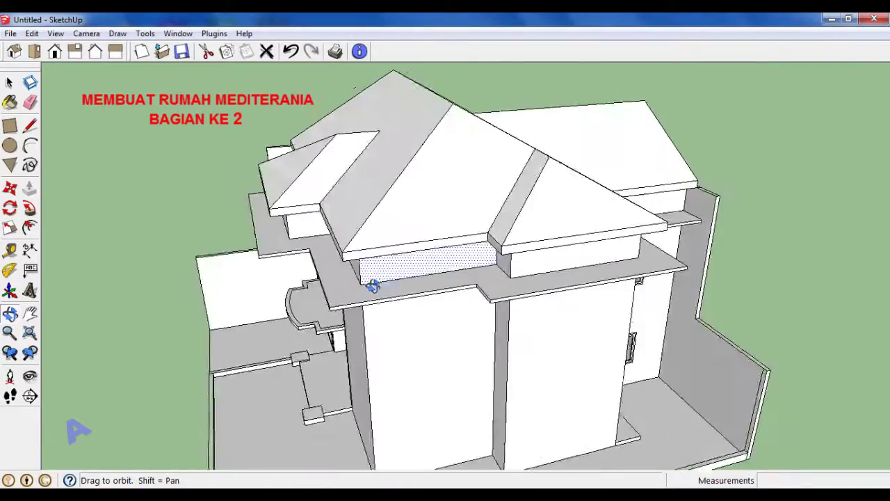
pyautogui.scroll(4, 543, 152)
# Place guide lines offset 15, 10, 10 and 5 cm from the side wall edge.
pyautogui.scroll(2, 608, 171)
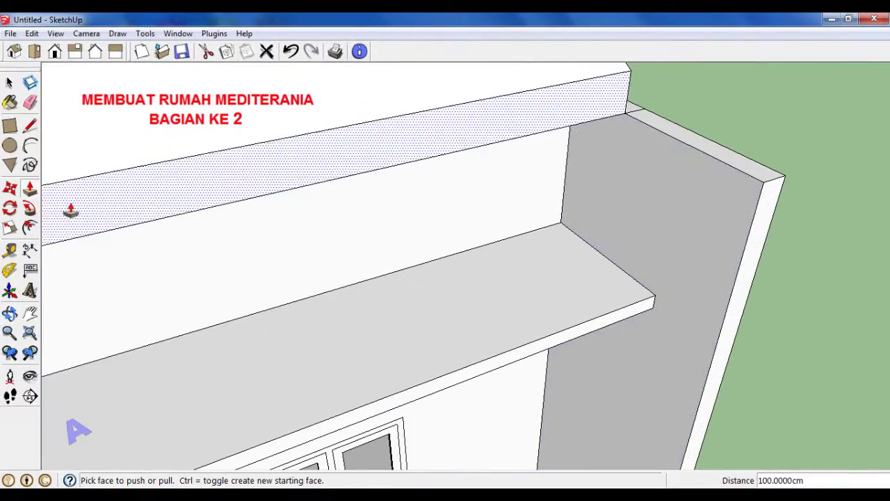
pyautogui.click(10, 249)
pyautogui.click(741, 257)
pyautogui.click(653, 280)
pyautogui.scroll(2, 674, 213)
pyautogui.write('15')
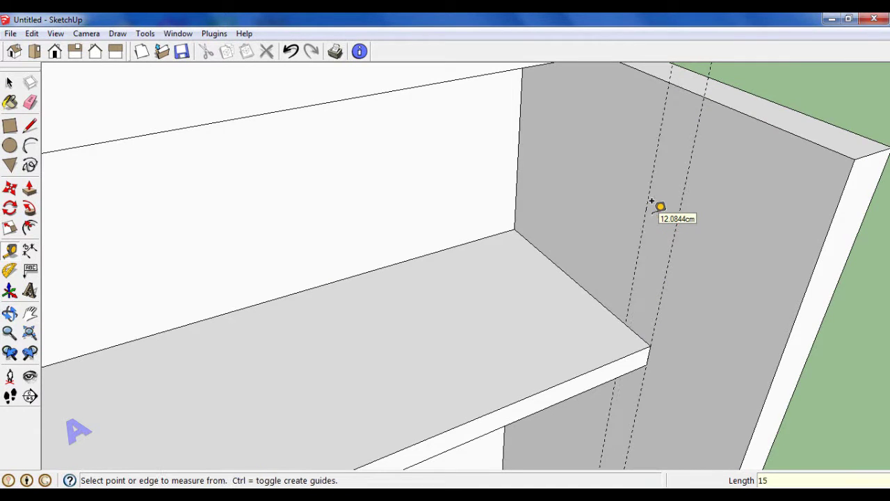
pyautogui.press('Return')
pyautogui.scroll(-3, 660, 208)
pyautogui.scroll(2, 702, 195)
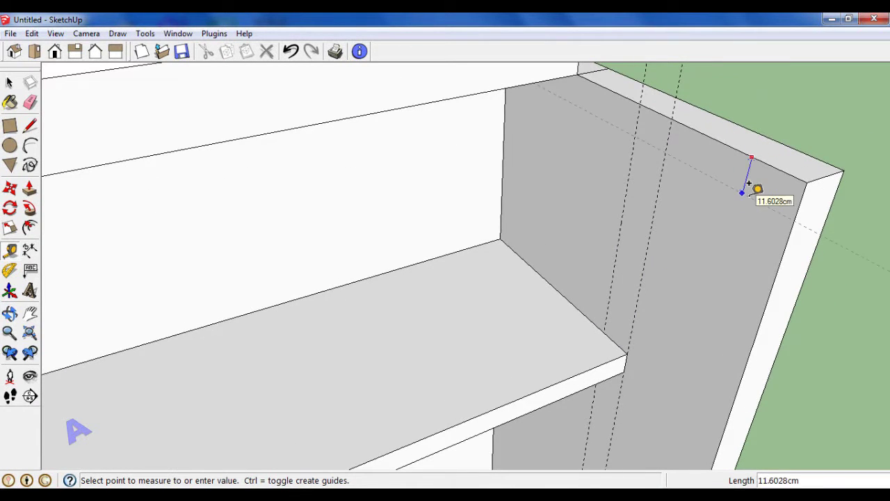
pyautogui.press('Return')
pyautogui.scroll(2, 771, 191)
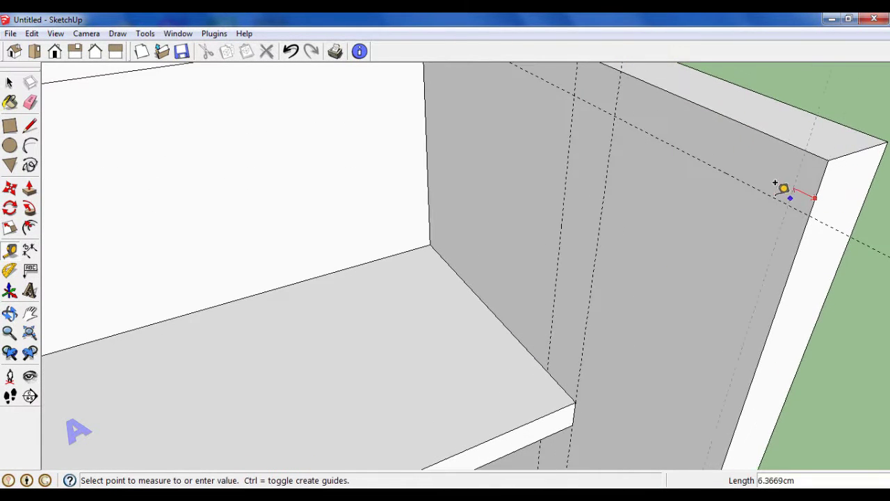
pyautogui.press('Return')
pyautogui.scroll(1, 761, 191)
pyautogui.scroll(1, 749, 174)
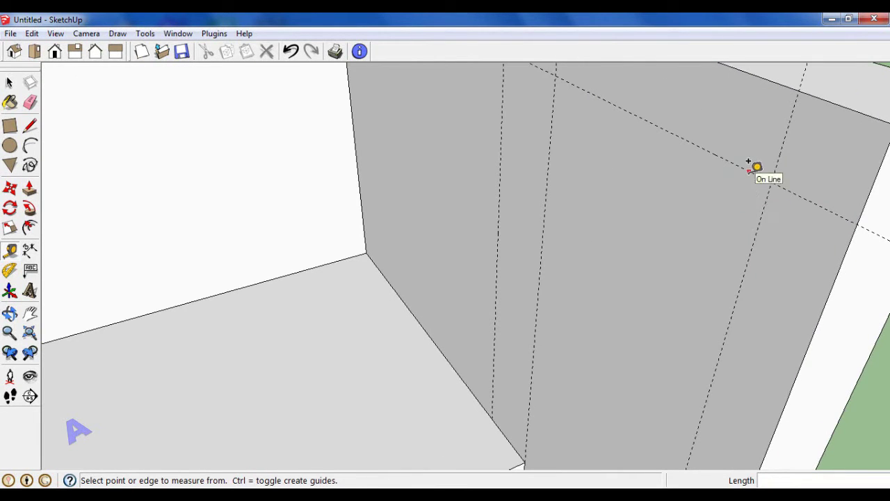
pyautogui.write('5')
pyautogui.press('Return')
pyautogui.scroll(1, 746, 189)
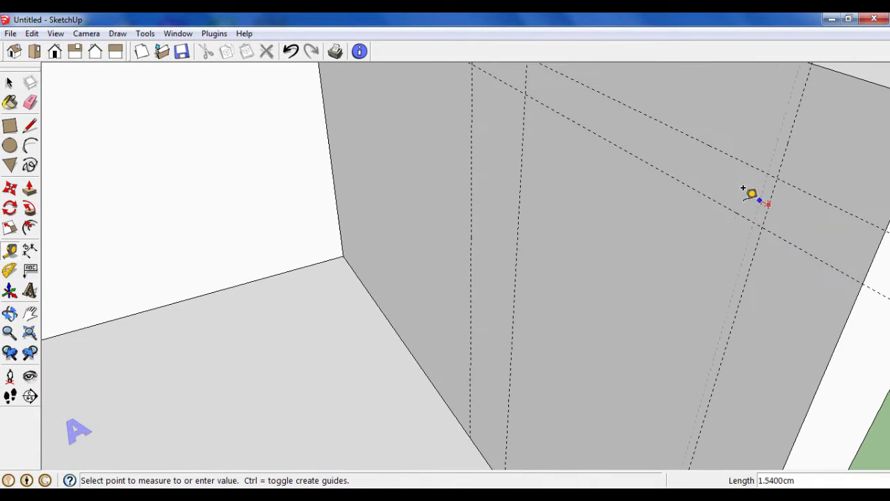
# Add a further guide 15 cm from an existing guide line.
pyautogui.click(724, 188)
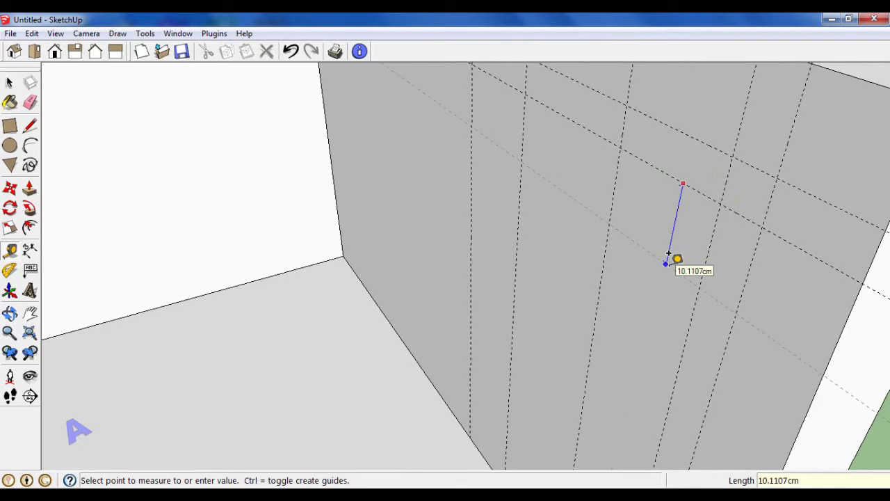
pyautogui.press('Return')
pyautogui.scroll(2, 614, 229)
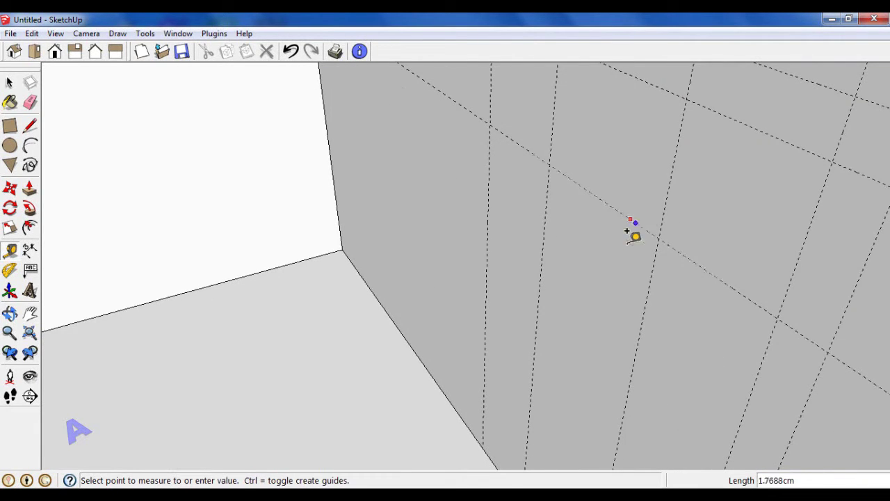
pyautogui.scroll(-1, 626, 239)
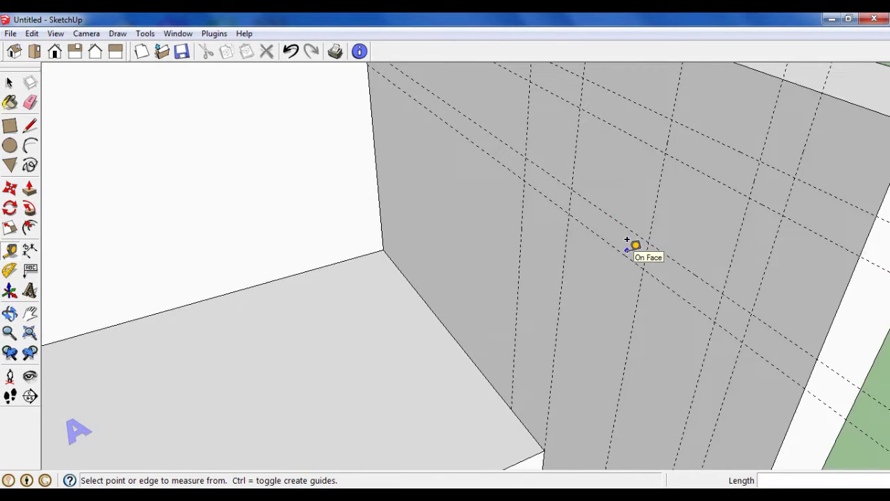
pyautogui.scroll(1, 629, 240)
pyautogui.scroll(-2, 663, 224)
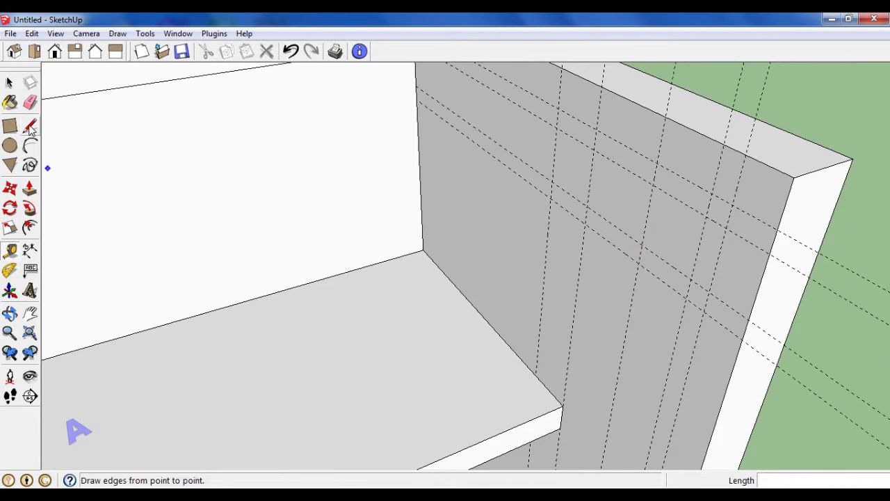
# Start tracing the stair-window outline with a line from the ledge corner.
pyautogui.click(536, 362)
pyautogui.scroll(-1, 559, 124)
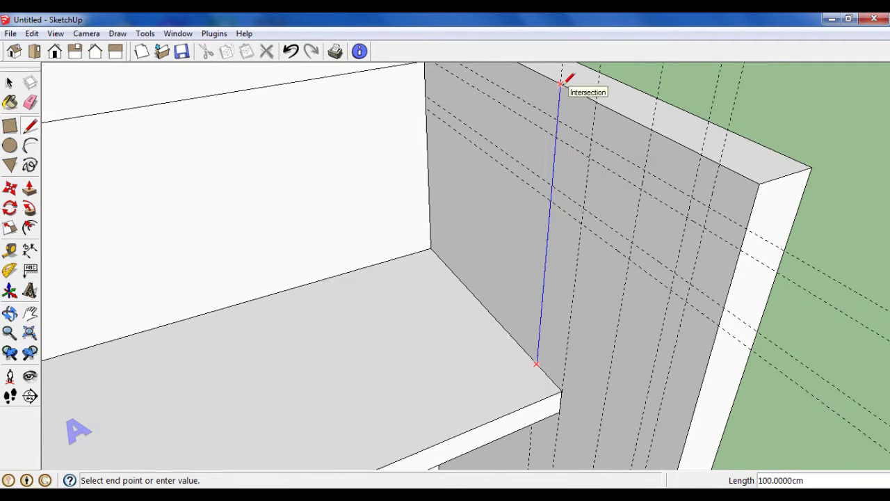
pyautogui.scroll(-1, 633, 255)
pyautogui.scroll(1, 695, 257)
pyautogui.scroll(1, 741, 212)
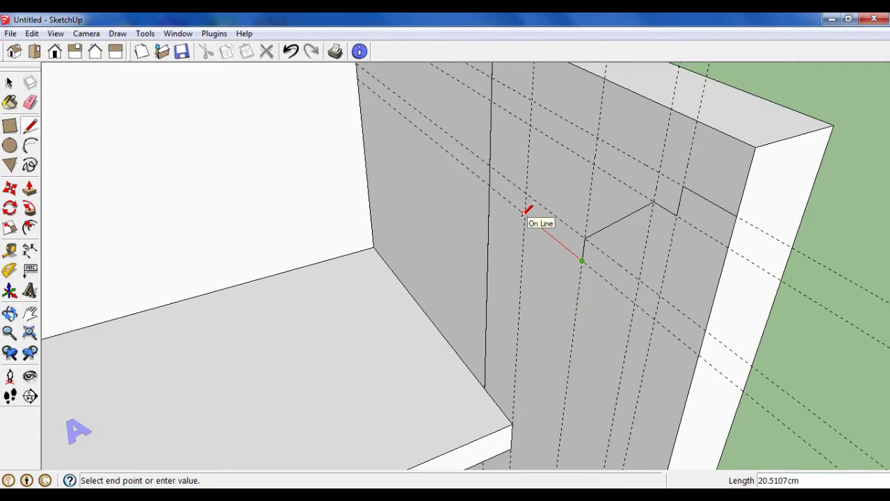
pyautogui.scroll(-1, 526, 212)
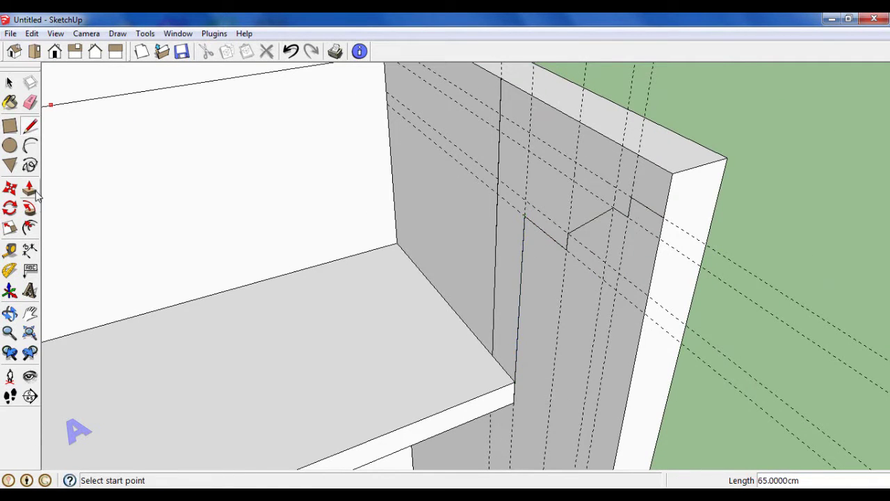
# Add two parallel 5 cm guides measured from the ledge corner.
pyautogui.click(12, 254)
pyautogui.scroll(2, 507, 364)
pyautogui.click(512, 365)
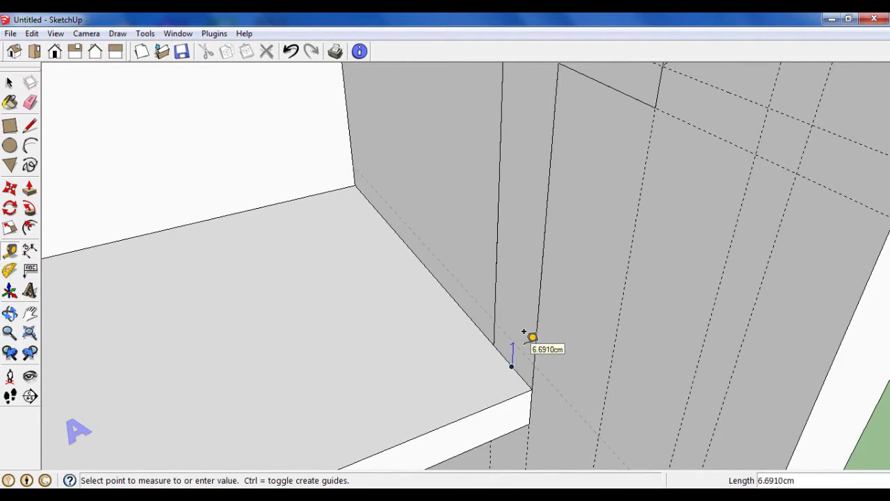
pyautogui.scroll(1, 525, 332)
pyautogui.write('5')
pyautogui.press('Return')
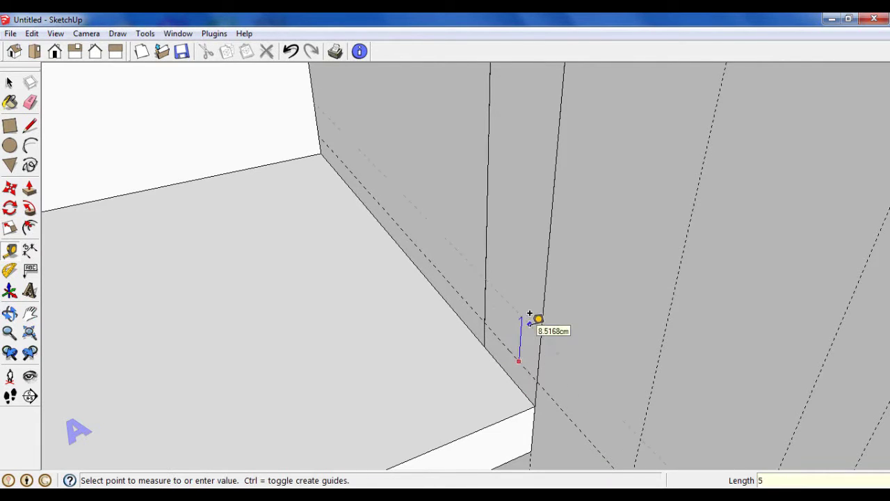
pyautogui.press('Return')
pyautogui.moveTo(549, 292); pyautogui.dragTo(577, 288, button='middle')
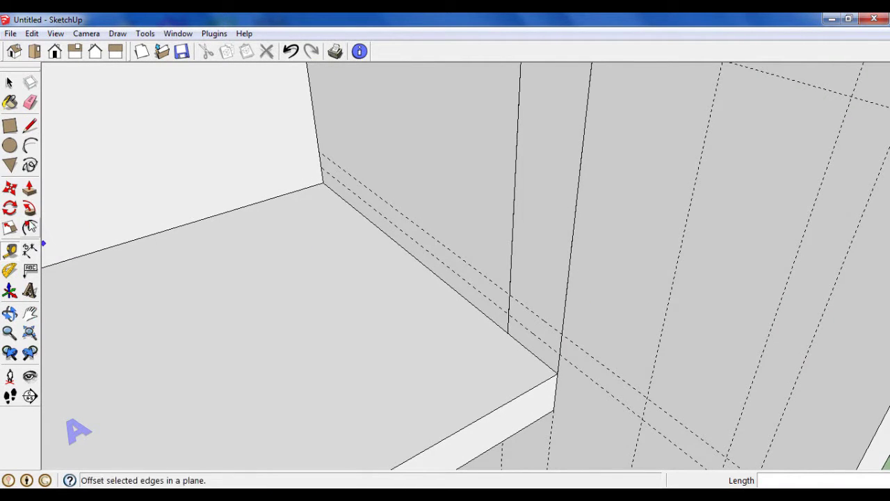
# Draw an arc at the ledge corner of the outline.
pyautogui.click(30, 148)
pyautogui.scroll(2, 549, 334)
pyautogui.scroll(1, 549, 334)
pyautogui.click(574, 362)
pyautogui.click(579, 327)
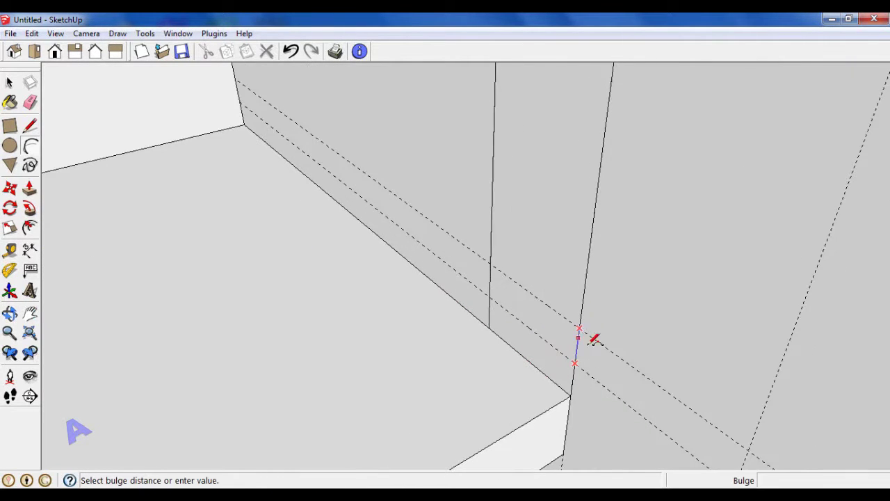
# Erase the leftover dashed guide lines from the raised wall.
pyautogui.click(31, 103)
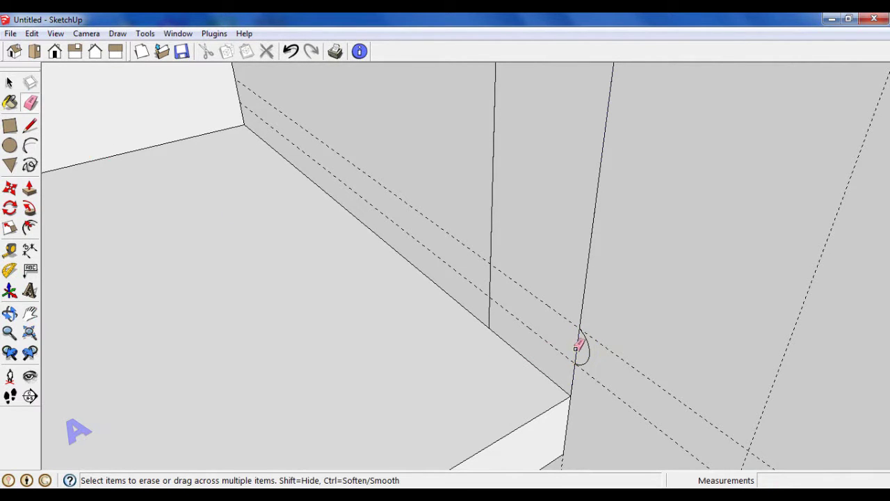
pyautogui.scroll(-2, 641, 374)
pyautogui.scroll(-3, 629, 398)
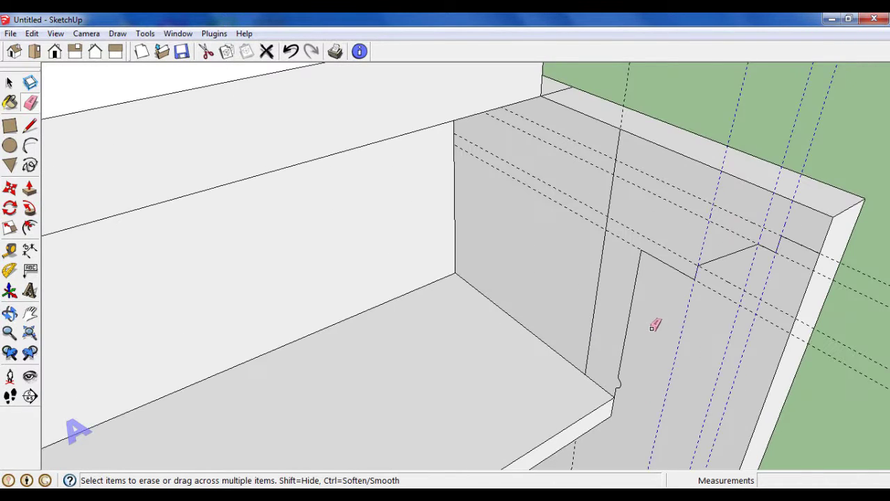
pyautogui.moveTo(654, 326); pyautogui.dragTo(657, 325)
pyautogui.moveTo(657, 325); pyautogui.dragTo(883, 298, button='middle')
pyautogui.press('Delete')
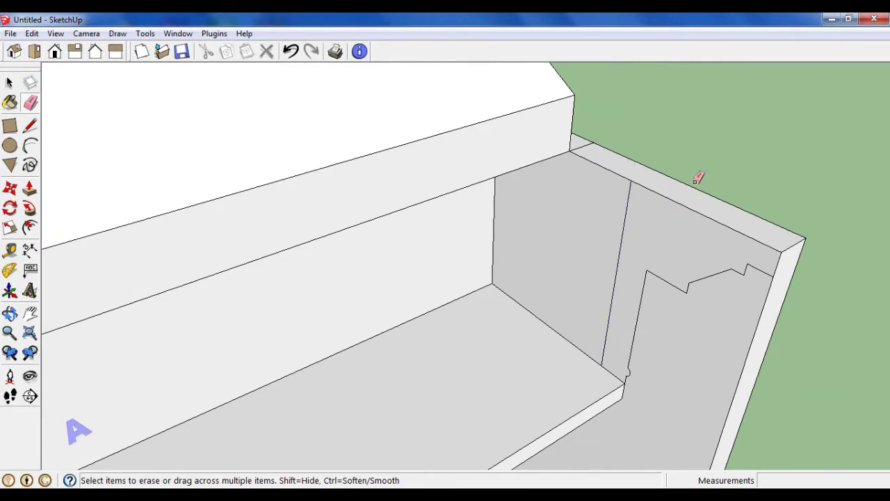
pyautogui.moveTo(695, 179)
pyautogui.mouseDown(button='middle')
pyautogui.moveTo(660, 244)
pyautogui.moveTo(647, 236)
pyautogui.mouseUp(button='middle')
# Orbit and zoom in on the upper-floor ledge and side window.
pyautogui.press('space')
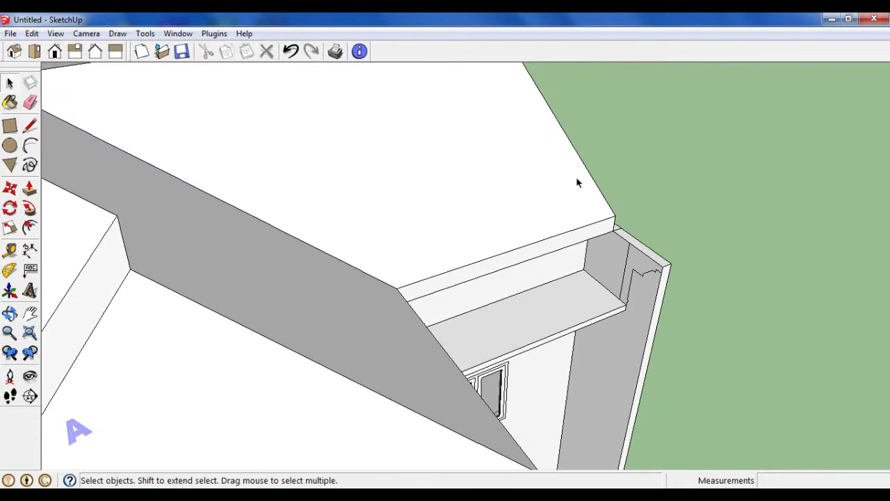
pyautogui.moveTo(577, 182)
pyautogui.mouseDown(button='middle')
pyautogui.moveTo(600, 281)
pyautogui.moveTo(562, 294)
pyautogui.mouseUp(button='middle')
pyautogui.scroll(2, 562, 298)
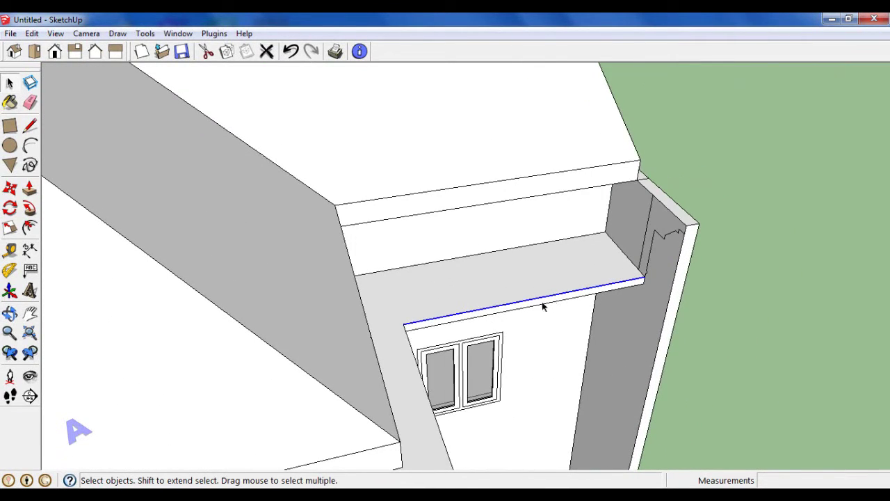
pyautogui.scroll(-3, 410, 346)
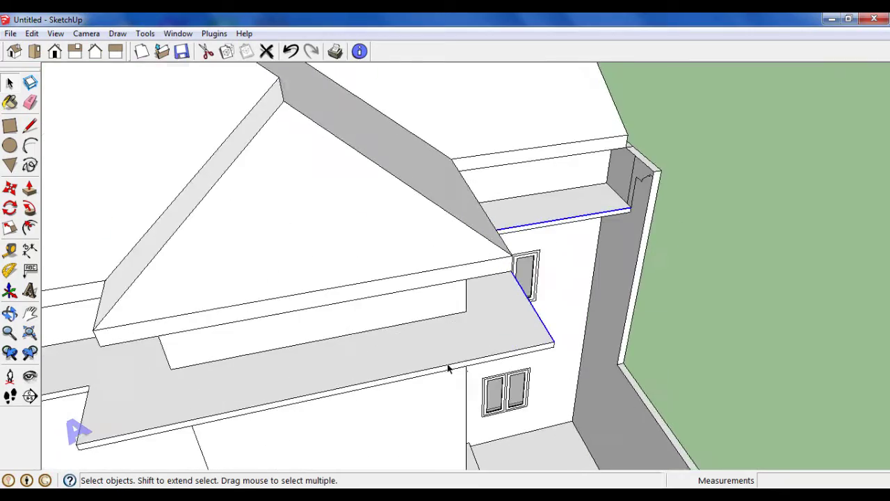
pyautogui.scroll(3, 256, 381)
pyautogui.scroll(1, 256, 381)
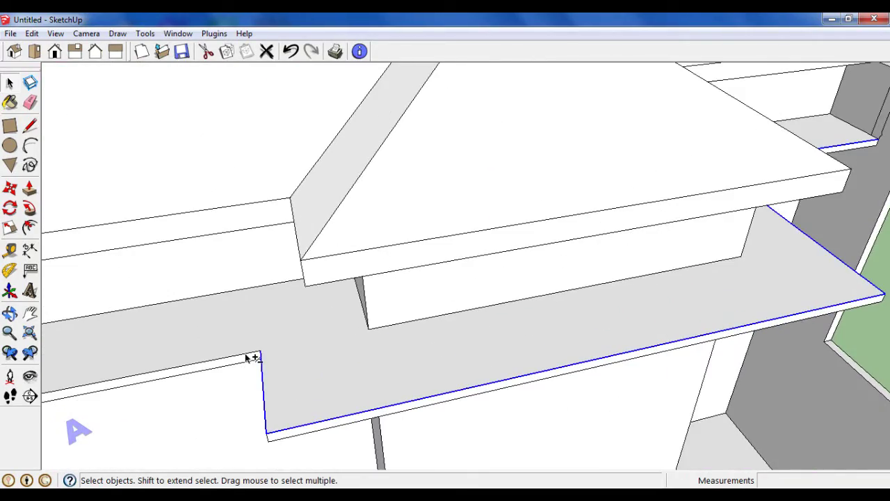
pyautogui.scroll(-2, 681, 330)
pyautogui.moveTo(682, 329)
pyautogui.mouseDown(button='middle')
pyautogui.moveTo(473, 332)
pyautogui.moveTo(389, 292)
pyautogui.moveTo(321, 239)
pyautogui.moveTo(251, 280)
pyautogui.moveTo(292, 292)
pyautogui.mouseUp(button='middle')
pyautogui.scroll(3, 431, 338)
pyautogui.scroll(1, 446, 348)
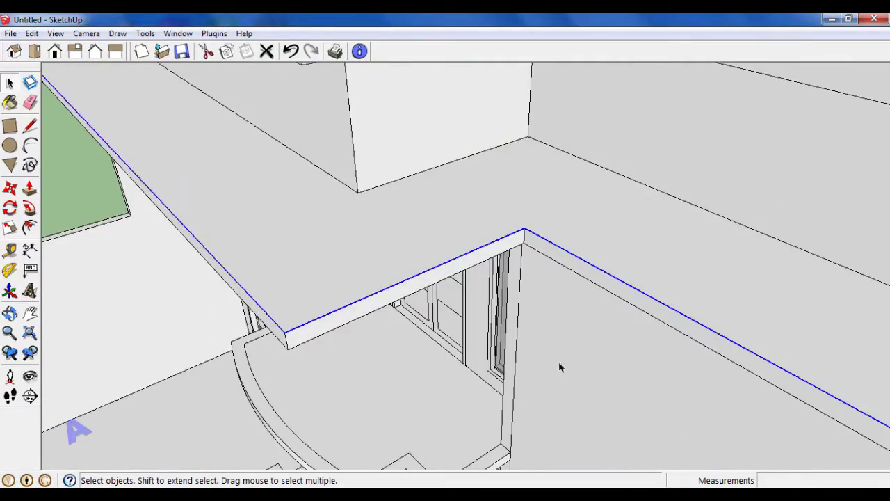
pyautogui.scroll(-3, 560, 367)
# Orbit around the building to look down on the whole upper ledge.
pyautogui.moveTo(560, 367)
pyautogui.mouseDown(button='middle')
pyautogui.moveTo(310, 234)
pyautogui.moveTo(517, 283)
pyautogui.mouseUp(button='middle')
pyautogui.scroll(3, 463, 276)
pyautogui.scroll(2, 458, 279)
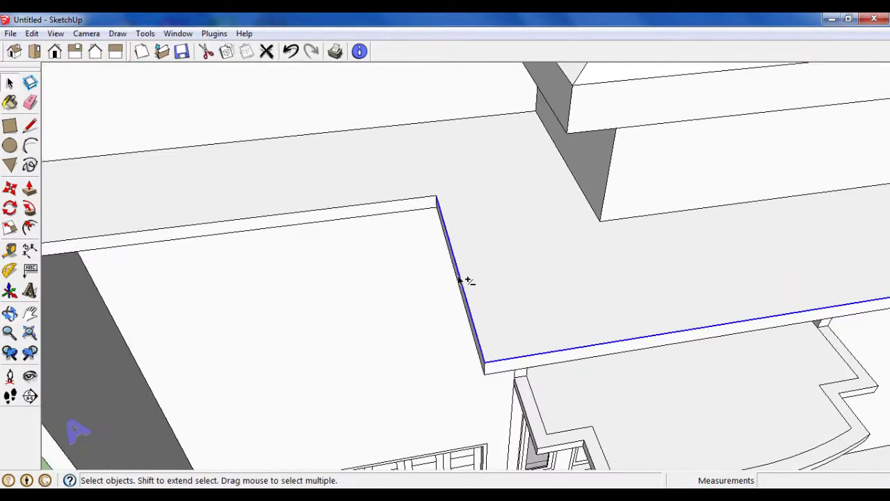
pyautogui.scroll(-2, 398, 203)
pyautogui.scroll(-3, 359, 269)
pyautogui.moveTo(570, 235); pyautogui.dragTo(667, 167, button='middle')
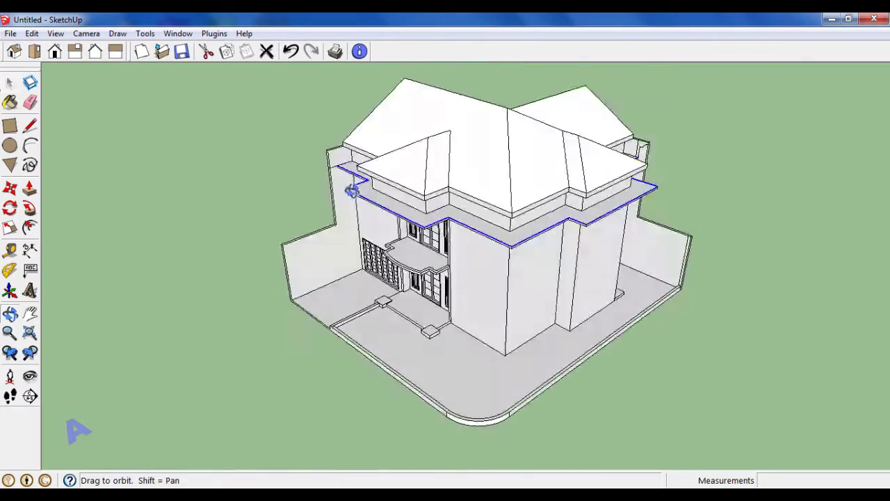
pyautogui.scroll(3, 686, 152)
pyautogui.scroll(3, 685, 153)
pyautogui.scroll(3, 686, 163)
pyautogui.scroll(2, 686, 163)
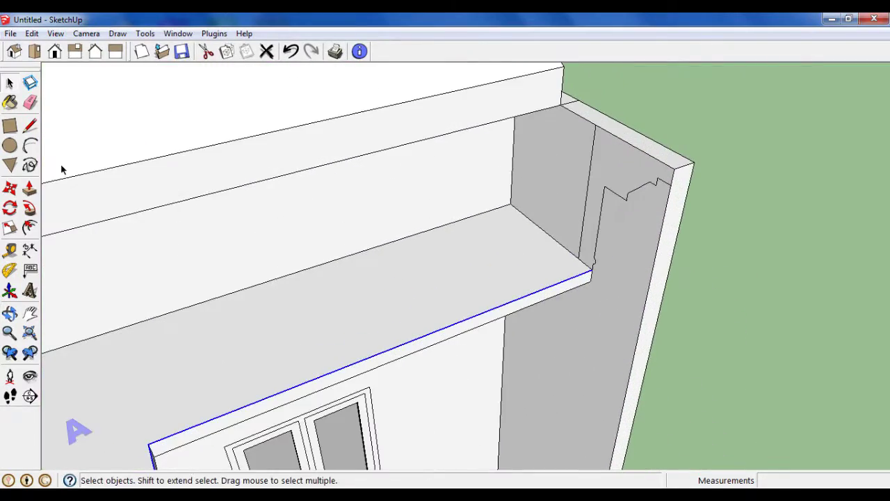
# Push/Pull the ledge faces to complete the eave band around the roofline.
pyautogui.click(27, 192)
pyautogui.scroll(-3, 618, 181)
pyautogui.press('space')
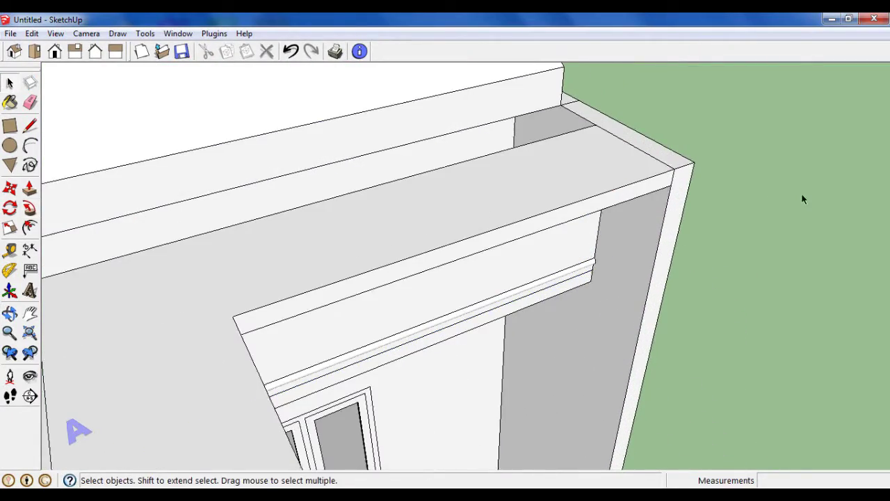
pyautogui.scroll(3, 642, 204)
pyautogui.scroll(-3, 642, 203)
pyautogui.scroll(-3, 576, 322)
pyautogui.moveTo(577, 322)
pyautogui.mouseDown(button='middle')
pyautogui.moveTo(614, 146)
pyautogui.moveTo(441, 153)
pyautogui.moveTo(532, 223)
pyautogui.moveTo(531, 244)
pyautogui.mouseUp(button='middle')
pyautogui.scroll(2, 442, 153)
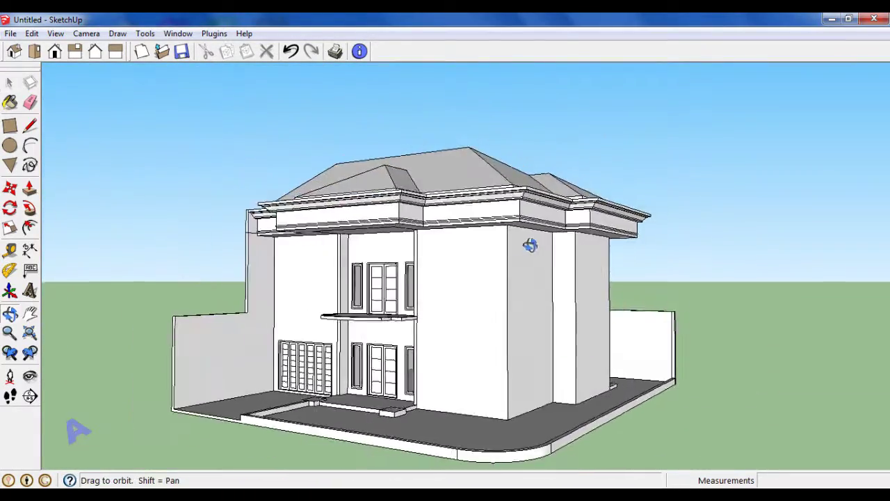
# Place a guide from the balcony window base level with the upper window tops.
pyautogui.scroll(2, 571, 296)
pyautogui.scroll(2, 571, 296)
pyautogui.scroll(-2, 705, 278)
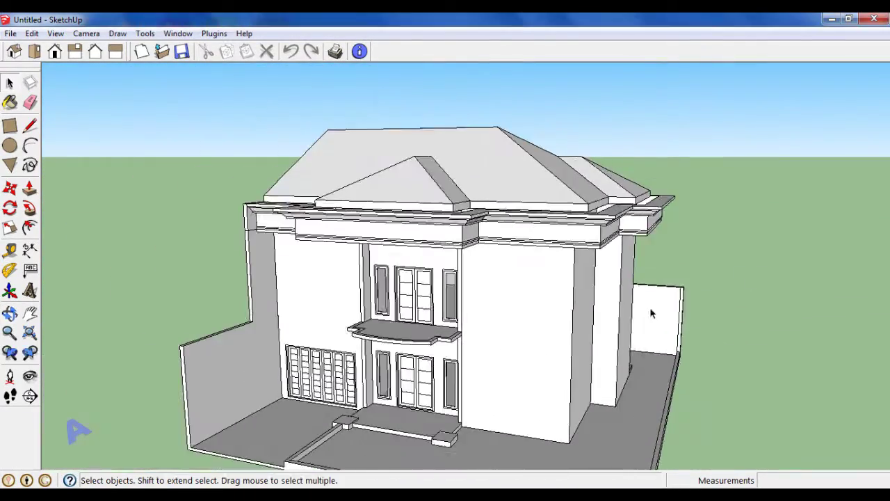
pyautogui.moveTo(650, 312); pyautogui.dragTo(380, 270, button='middle')
pyautogui.scroll(3, 380, 270)
pyautogui.scroll(2, 380, 271)
pyautogui.scroll(2, 359, 308)
pyautogui.press('t')
pyautogui.scroll(2, 359, 342)
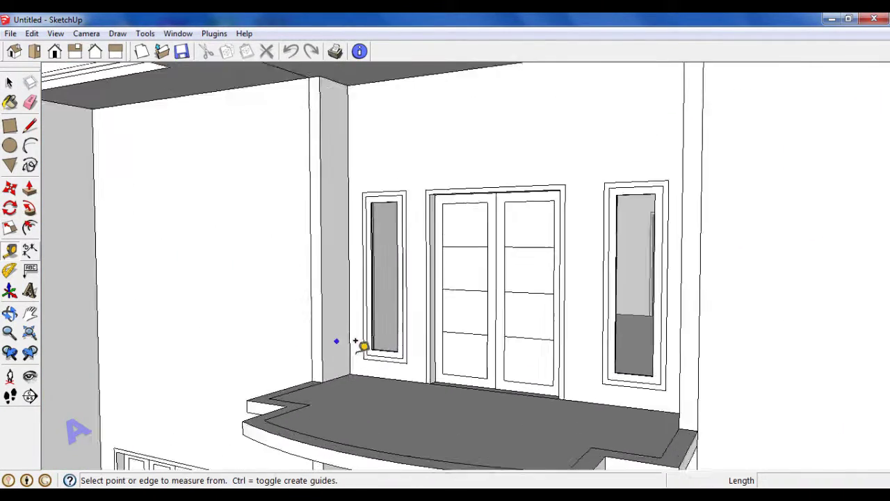
pyautogui.scroll(1, 386, 372)
pyautogui.click(386, 372)
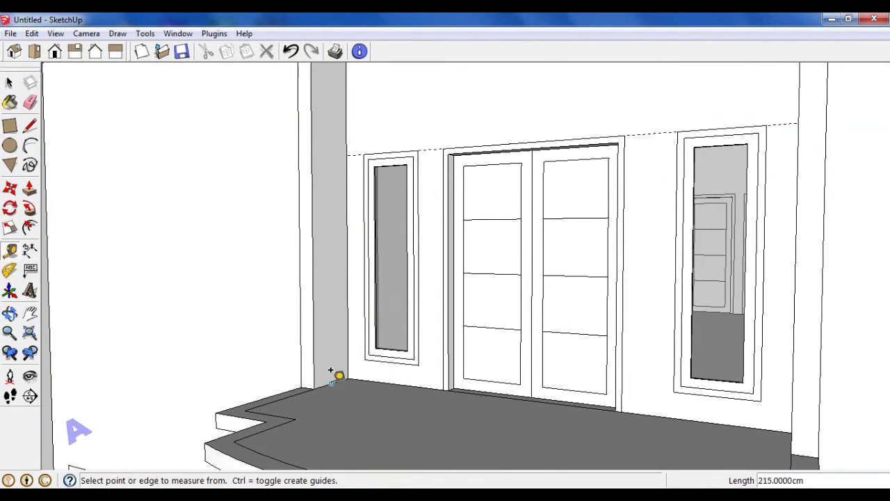
pyautogui.click(345, 151)
pyautogui.scroll(-3, 433, 214)
pyautogui.scroll(-2, 405, 258)
pyautogui.scroll(3, 331, 314)
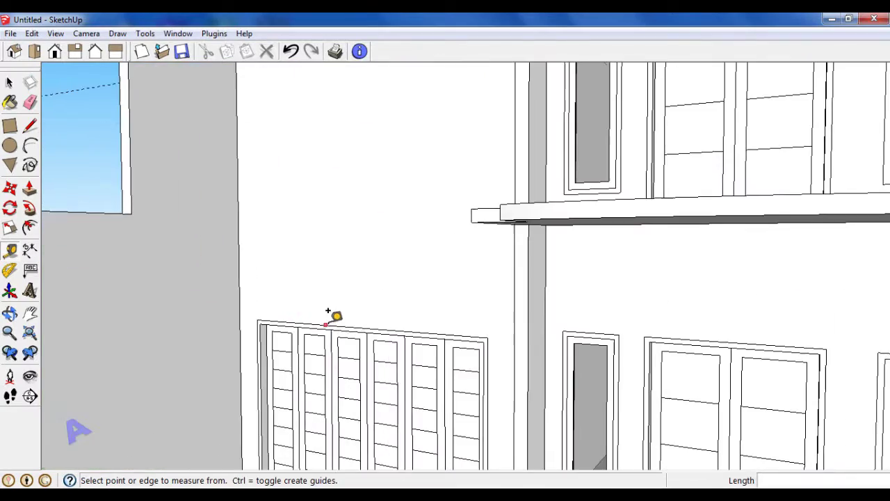
pyautogui.scroll(2, 329, 311)
# Add a guide from the top of the wide lower window.
pyautogui.click(329, 313)
pyautogui.scroll(-2, 328, 314)
pyautogui.scroll(2, 278, 216)
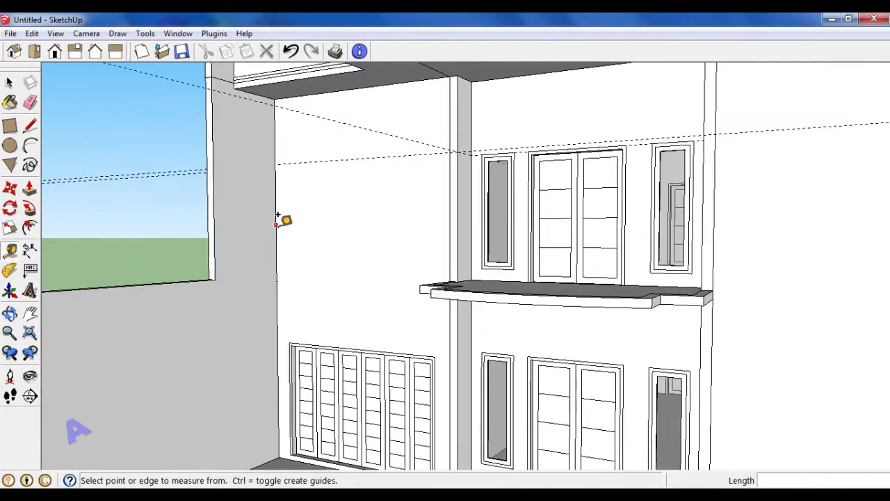
pyautogui.scroll(-4, 362, 337)
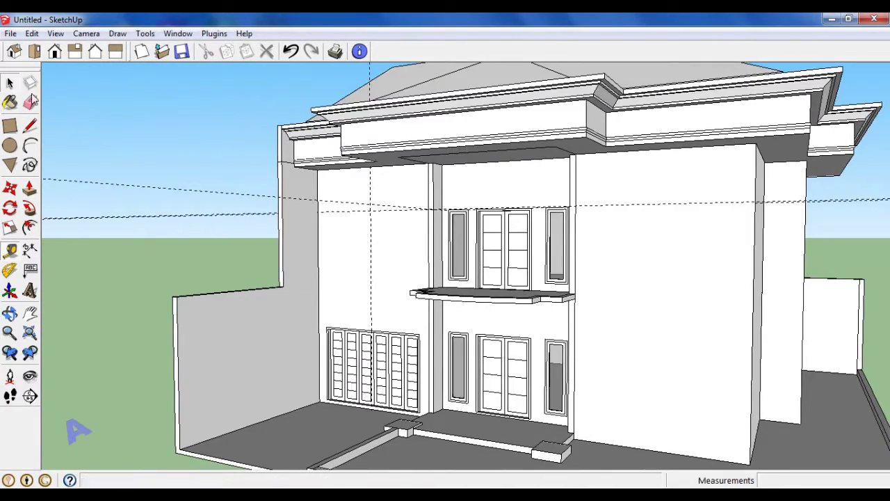
# Orbit to the side wall and select its two-pane window.
pyautogui.moveTo(165, 146)
pyautogui.mouseDown(button='middle')
pyautogui.moveTo(616, 304)
pyautogui.moveTo(371, 322)
pyautogui.moveTo(234, 318)
pyautogui.mouseUp(button='middle')
pyautogui.scroll(3, 469, 314)
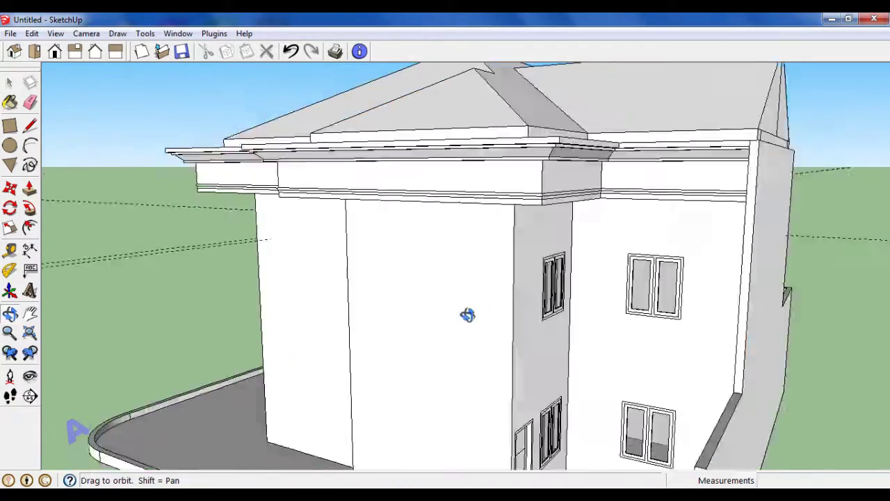
pyautogui.scroll(3, 487, 278)
pyautogui.press('space')
pyautogui.click(496, 242)
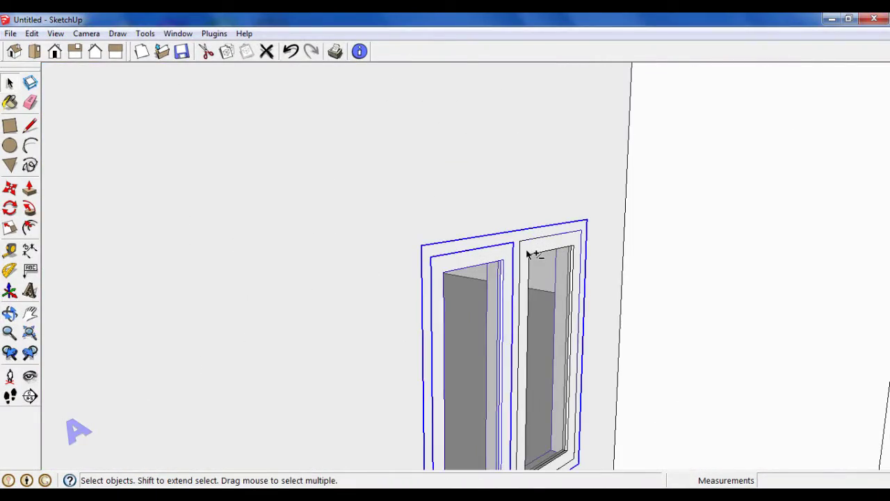
# Copy the two-pane side window beside the house and flip it along the red direction.
pyautogui.scroll(-4, 532, 255)
pyautogui.scroll(-4, 608, 274)
pyautogui.scroll(-2, 608, 274)
pyautogui.press('m')
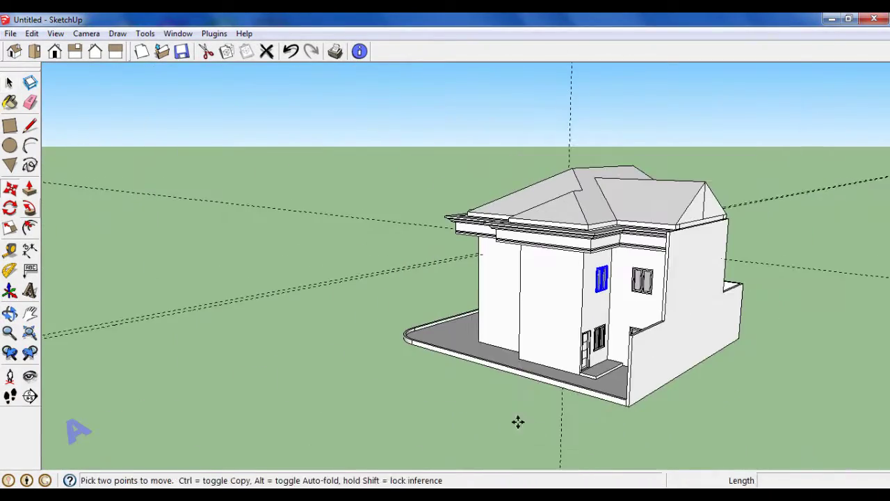
pyautogui.keyDown('ctrl'); pyautogui.click(566, 431); pyautogui.keyUp('ctrl')
pyautogui.click(445, 394)
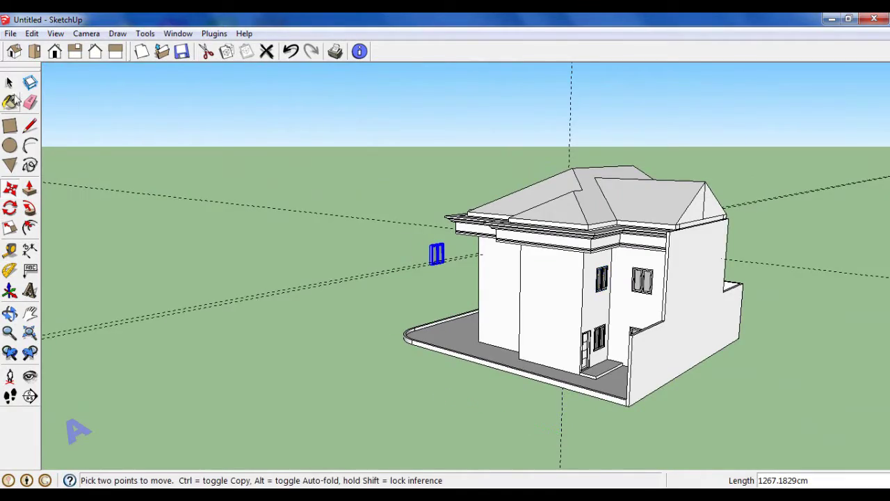
pyautogui.moveTo(341, 302); pyautogui.dragTo(728, 304, button='middle')
pyautogui.scroll(3, 431, 268)
pyautogui.scroll(3, 487, 282)
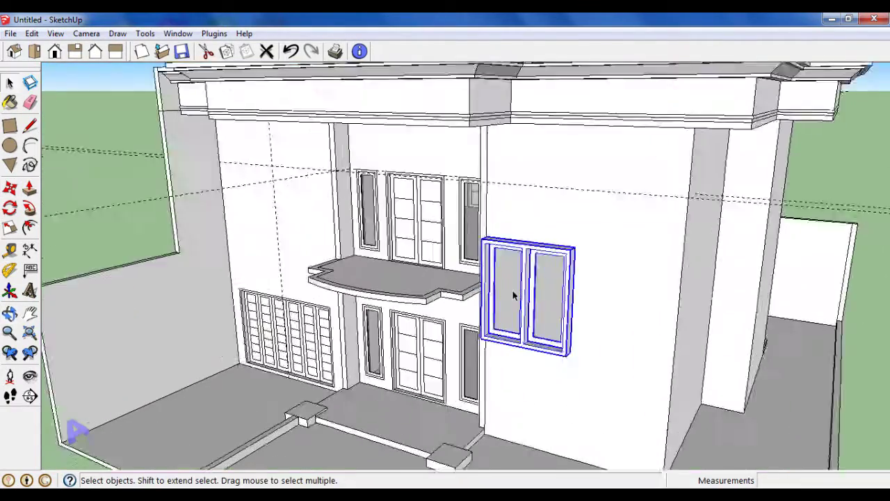
pyautogui.scroll(2, 536, 297)
pyautogui.rightClick(536, 297)
pyautogui.moveTo(575, 259)
pyautogui.click(710, 253)
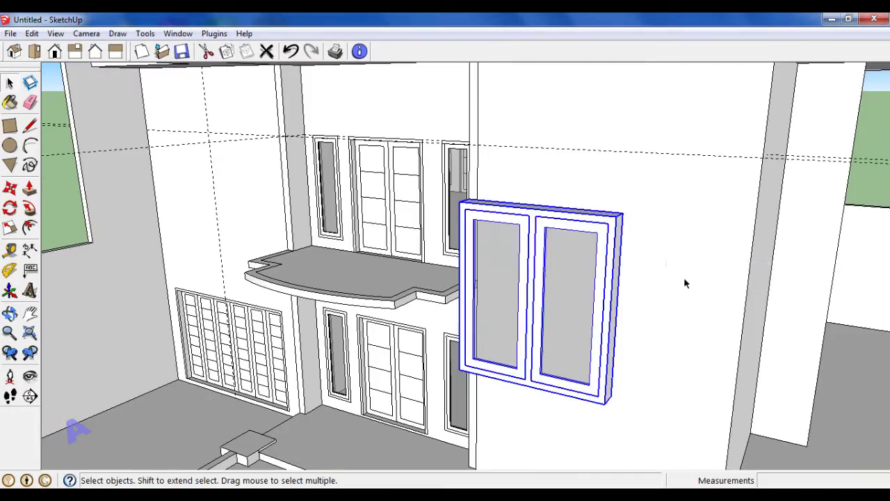
# Move the flipped window copy onto the upper front-left wall at the guide-line height.
pyautogui.scroll(-5, 683, 277)
pyautogui.scroll(5, 625, 297)
pyautogui.scroll(3, 625, 298)
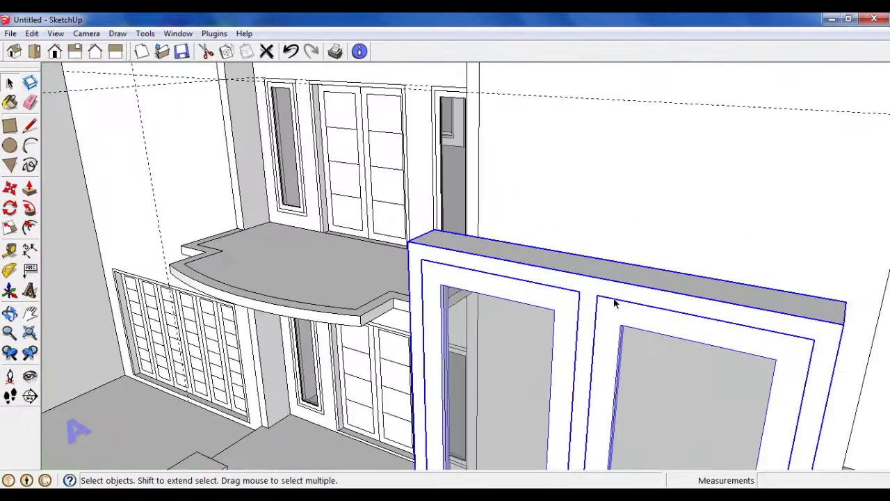
pyautogui.click(10, 188)
pyautogui.click(591, 278)
pyautogui.scroll(-2, 667, 298)
pyautogui.scroll(-3, 364, 188)
pyautogui.scroll(4, 265, 129)
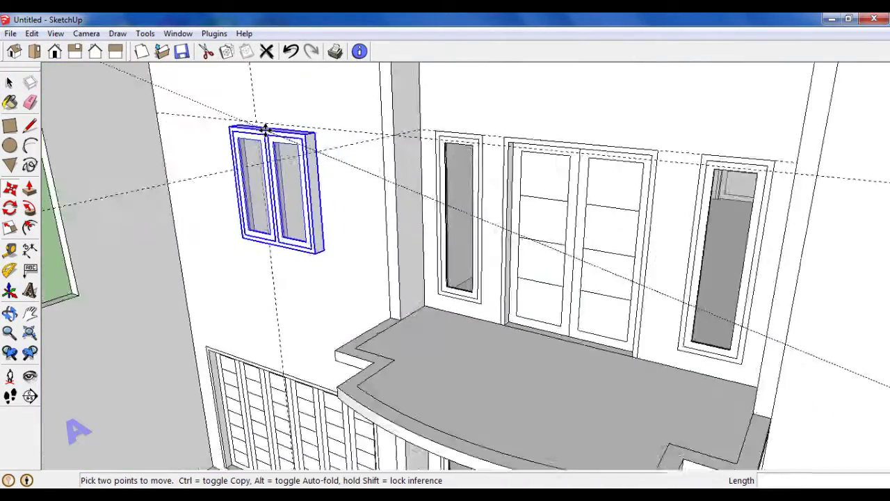
pyautogui.scroll(3, 265, 128)
pyautogui.moveTo(246, 111); pyautogui.dragTo(501, 279, button='middle')
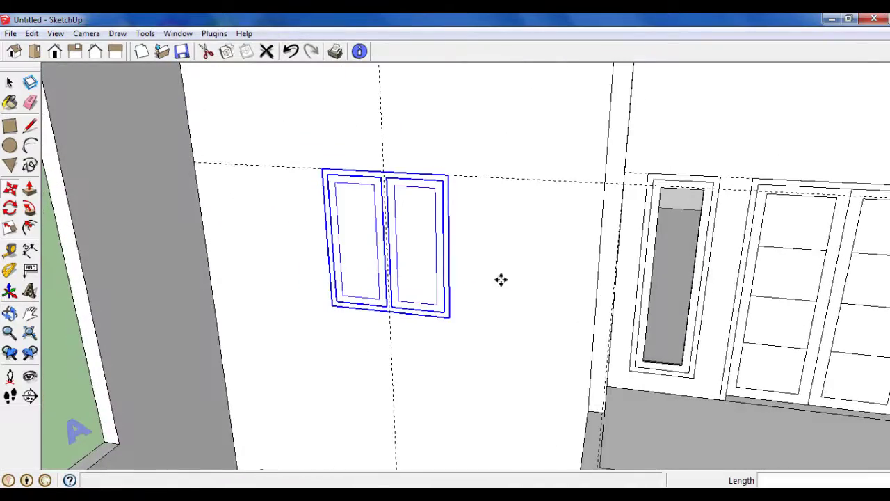
# Push the copied window's glass panes 15 cm into the wall.
pyautogui.click(11, 127)
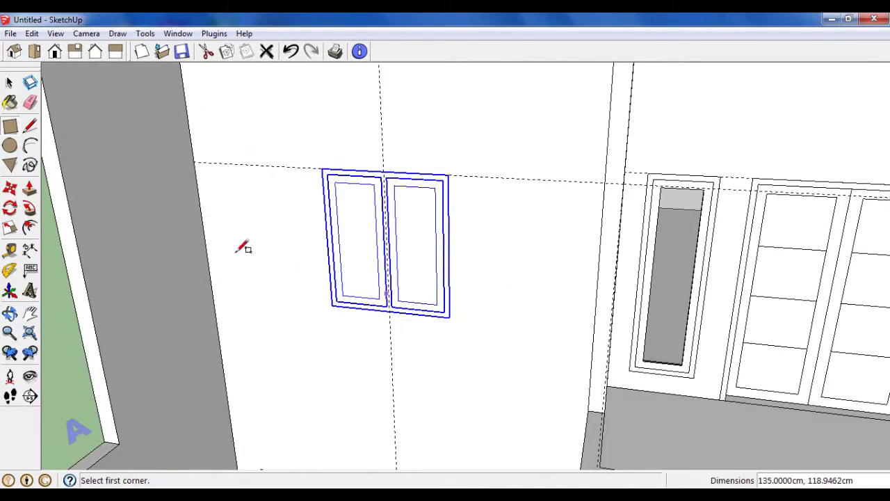
pyautogui.click(30, 189)
pyautogui.moveTo(437, 359); pyautogui.dragTo(358, 254, button='middle')
pyautogui.click(362, 254)
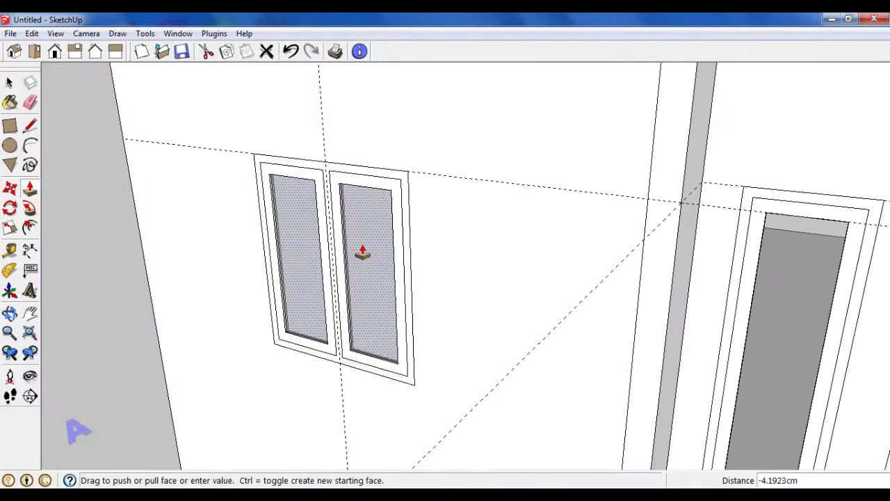
pyautogui.write('5')
pyautogui.press('Return')
pyautogui.click(10, 82)
pyautogui.scroll(-5, 352, 256)
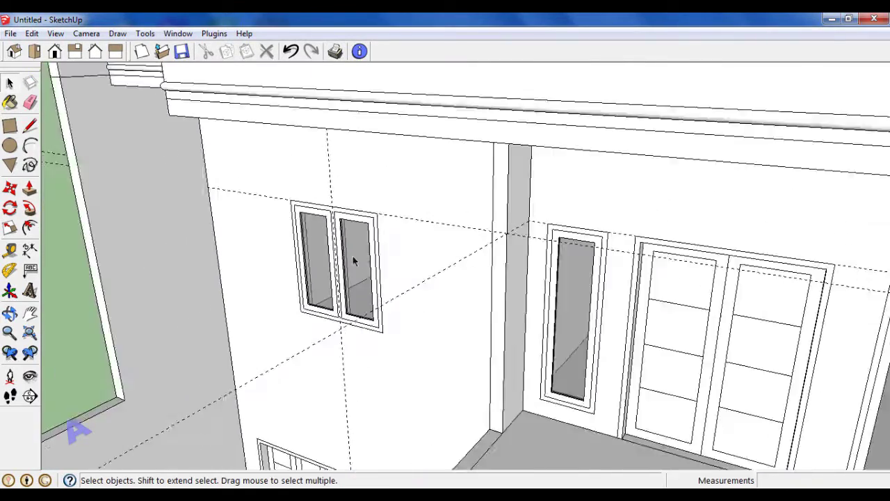
pyautogui.scroll(-5, 352, 256)
pyautogui.scroll(4, 536, 284)
pyautogui.scroll(3, 578, 423)
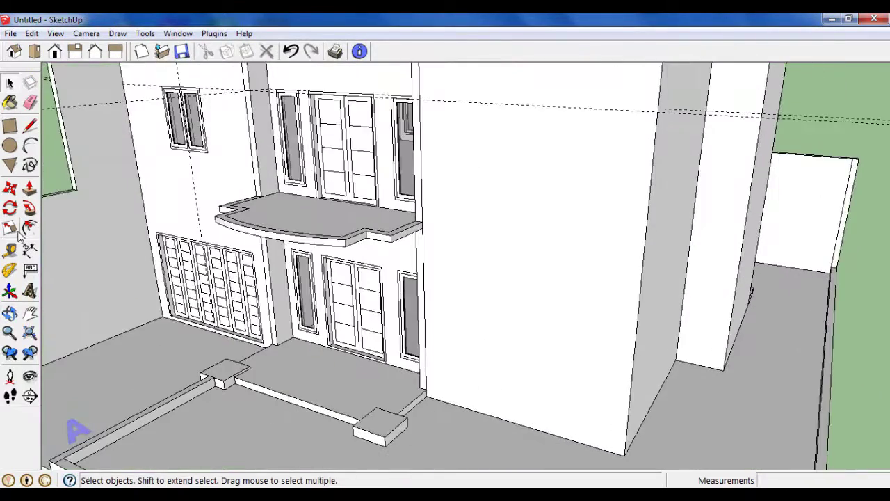
# Place guide lines up from the front wall's base corner and side corner with the Tape Measure.
pyautogui.click(10, 250)
pyautogui.scroll(3, 561, 439)
pyautogui.scroll(2, 569, 424)
pyautogui.click(562, 426)
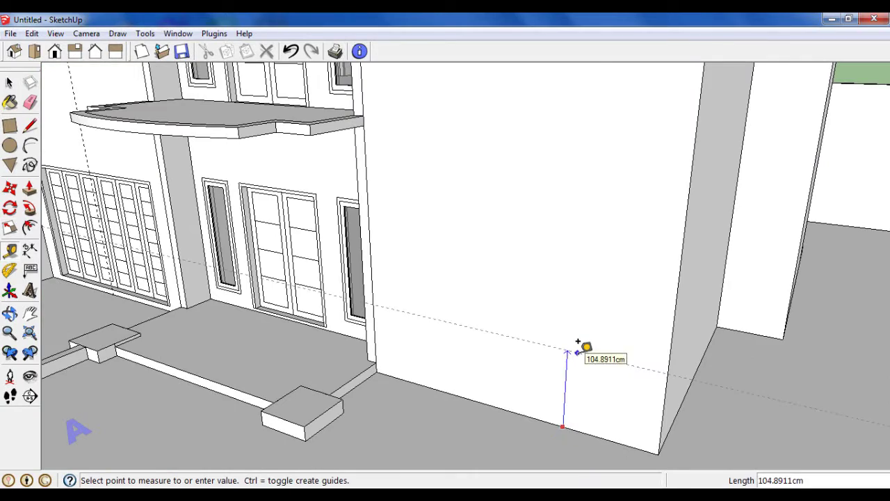
pyautogui.press('Return')
pyautogui.scroll(-2, 672, 387)
pyautogui.scroll(2, 671, 387)
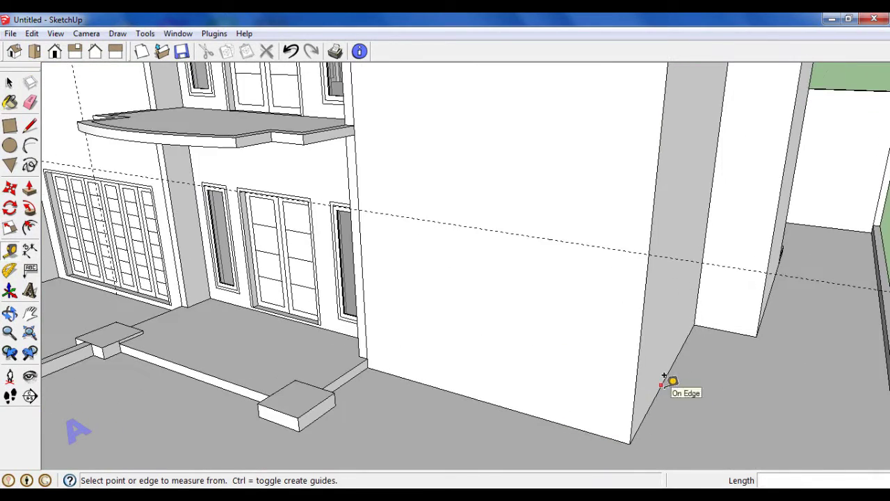
pyautogui.click(672, 380)
pyautogui.click(655, 250)
pyautogui.scroll(-1, 656, 407)
pyautogui.scroll(-3, 656, 406)
pyautogui.scroll(3, 658, 272)
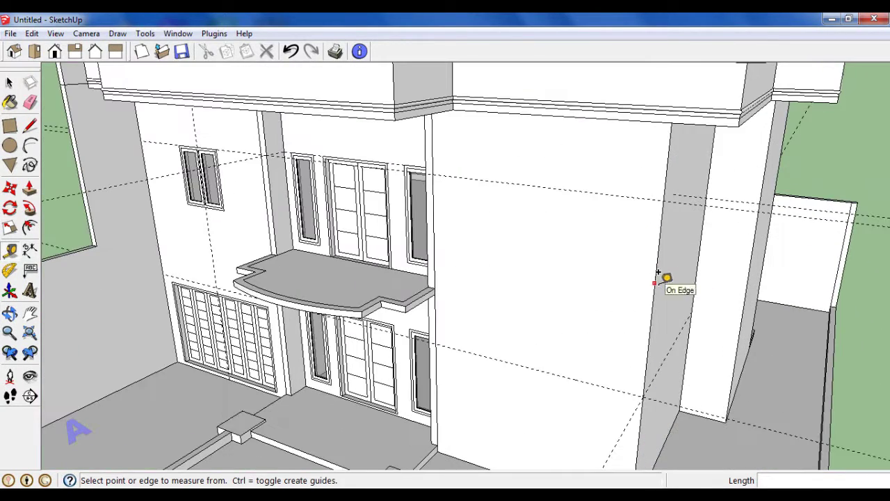
pyautogui.scroll(-3, 612, 265)
pyautogui.moveTo(612, 265); pyautogui.dragTo(491, 304, button='middle')
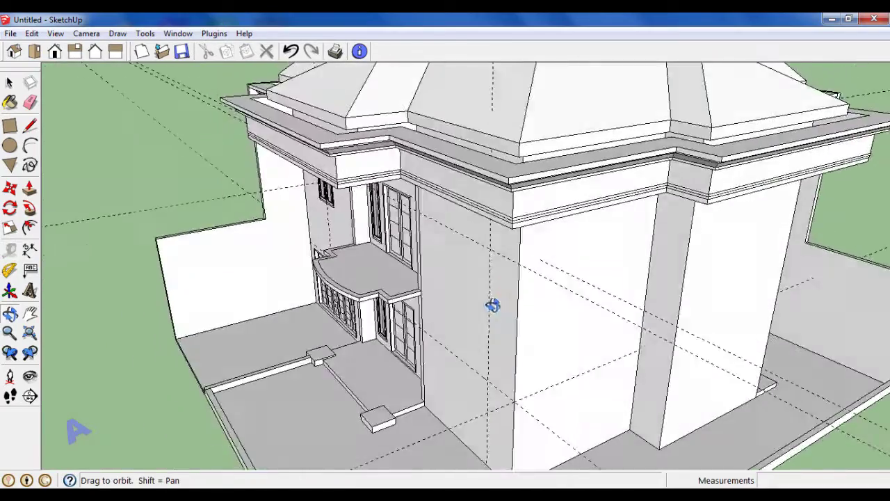
pyautogui.scroll(3, 522, 376)
pyautogui.press('Escape')
pyautogui.scroll(3, 490, 313)
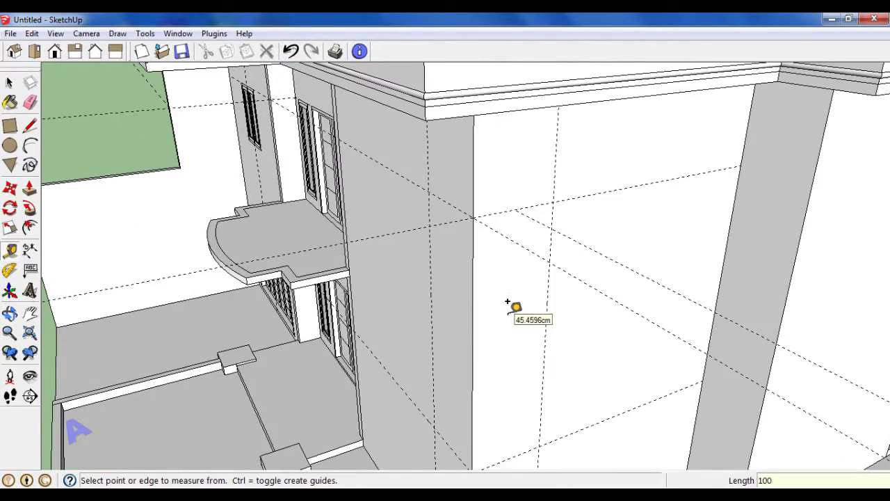
# Start a rectangle on the corner wall, then cancel it.
pyautogui.click(10, 127)
pyautogui.click(434, 190)
pyautogui.scroll(-3, 477, 284)
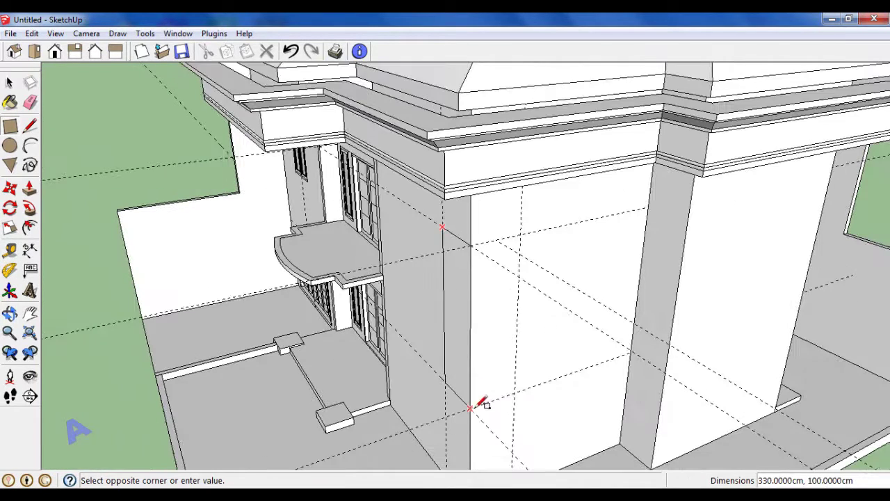
pyautogui.press('Escape')
pyautogui.scroll(3, 527, 237)
pyautogui.scroll(-2, 596, 287)
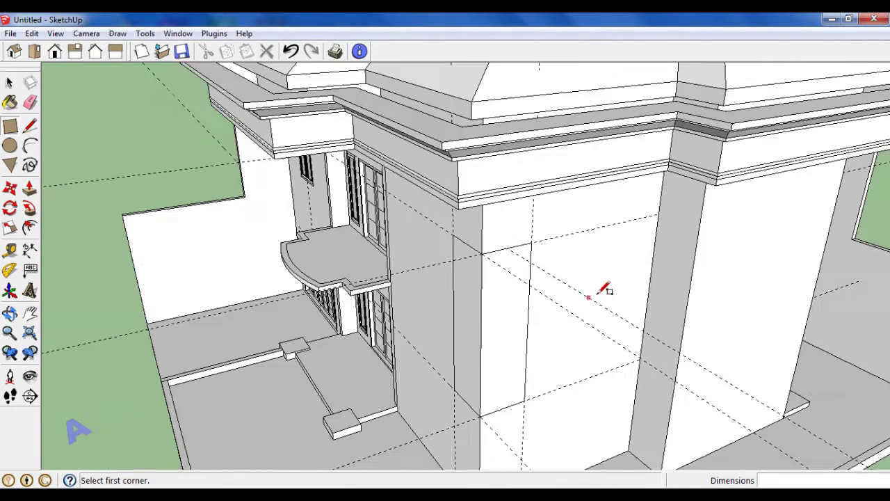
pyautogui.scroll(-2, 575, 265)
# Measure up from the column base to place guide lines on both walls beside the column.
pyautogui.click(10, 249)
pyautogui.scroll(-2, 597, 340)
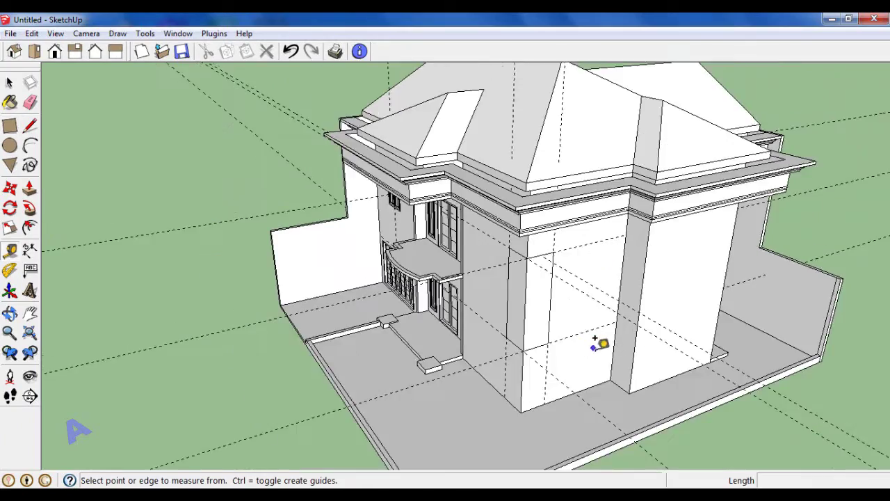
pyautogui.scroll(3, 631, 397)
pyautogui.click(631, 396)
pyautogui.scroll(-2, 635, 392)
pyautogui.scroll(2, 650, 231)
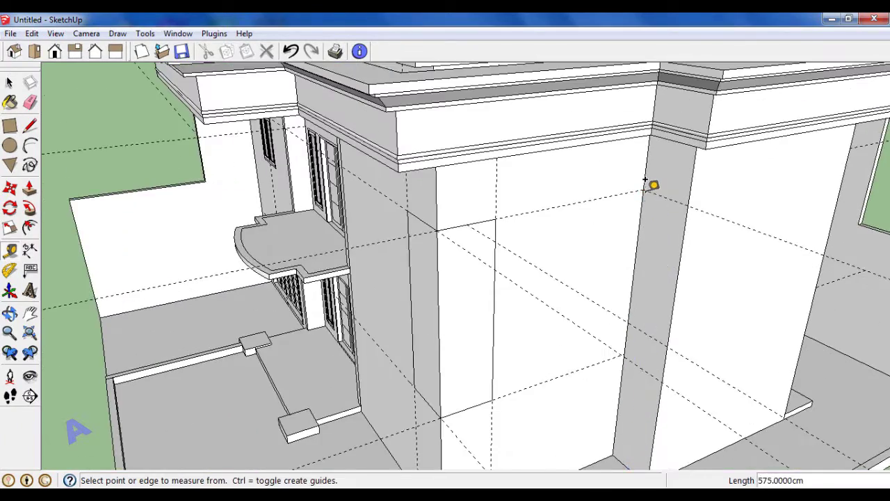
pyautogui.scroll(-1, 654, 184)
pyautogui.scroll(2, 635, 423)
pyautogui.click(633, 440)
pyautogui.click(630, 282)
pyautogui.scroll(-2, 632, 314)
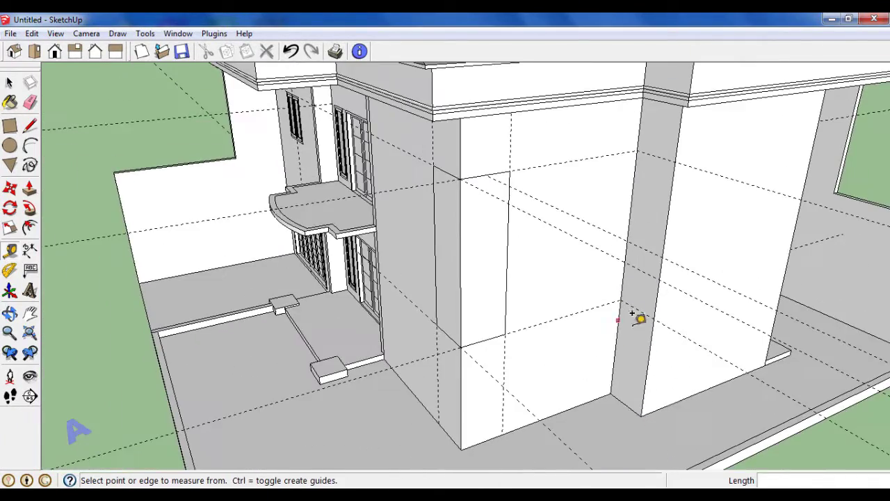
pyautogui.click(678, 148)
pyautogui.scroll(-2, 675, 208)
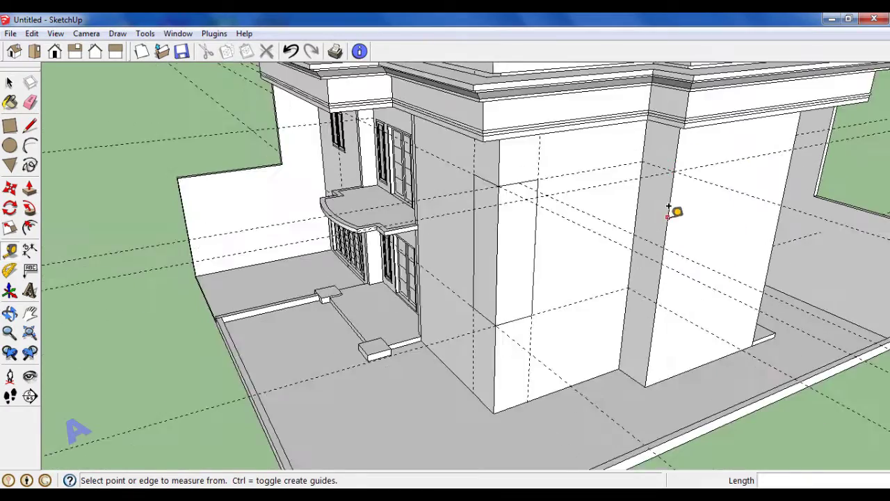
pyautogui.scroll(2, 678, 286)
pyautogui.scroll(-1, 684, 323)
pyautogui.click(679, 346)
pyautogui.click(654, 263)
pyautogui.scroll(-2, 640, 298)
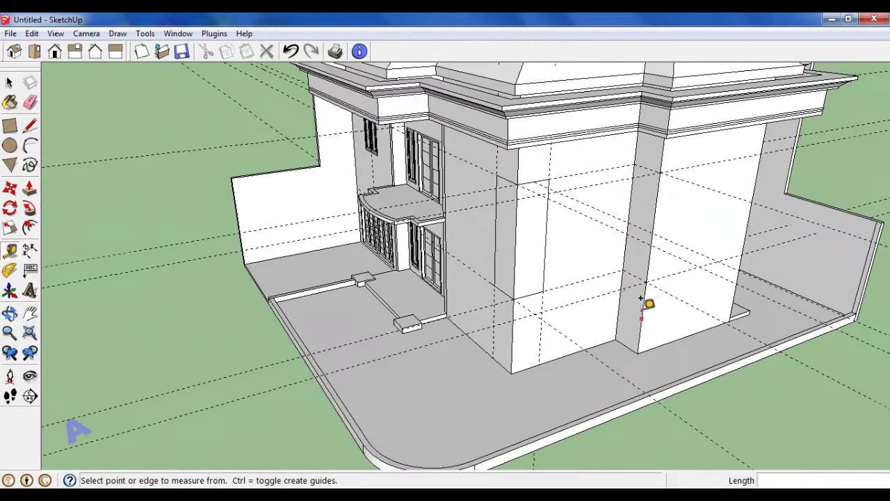
# Place a guide line offset 50 on the wall beside the column.
pyautogui.scroll(3, 641, 297)
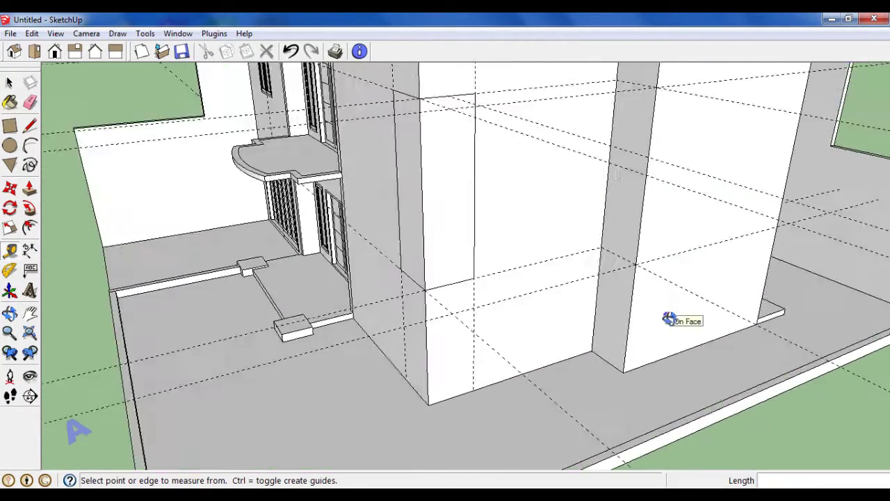
pyautogui.click(681, 347)
pyautogui.scroll(-3, 683, 320)
pyautogui.scroll(3, 692, 257)
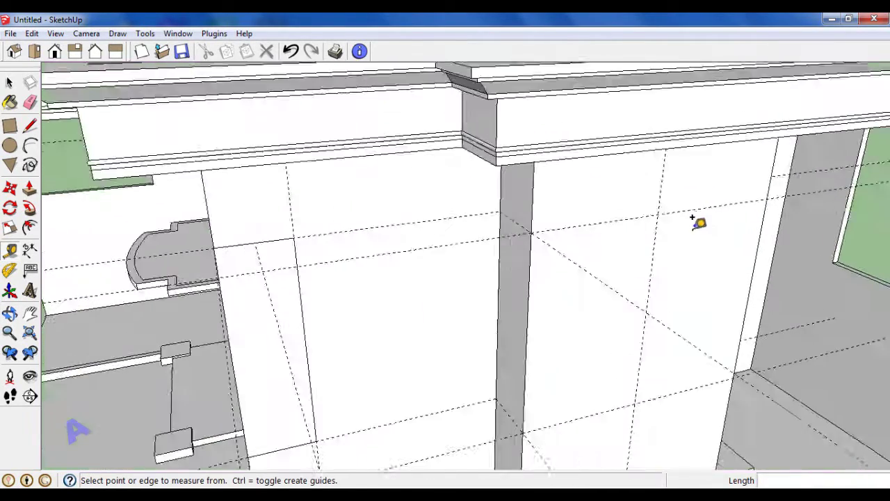
pyautogui.scroll(2, 667, 230)
pyautogui.write('50')
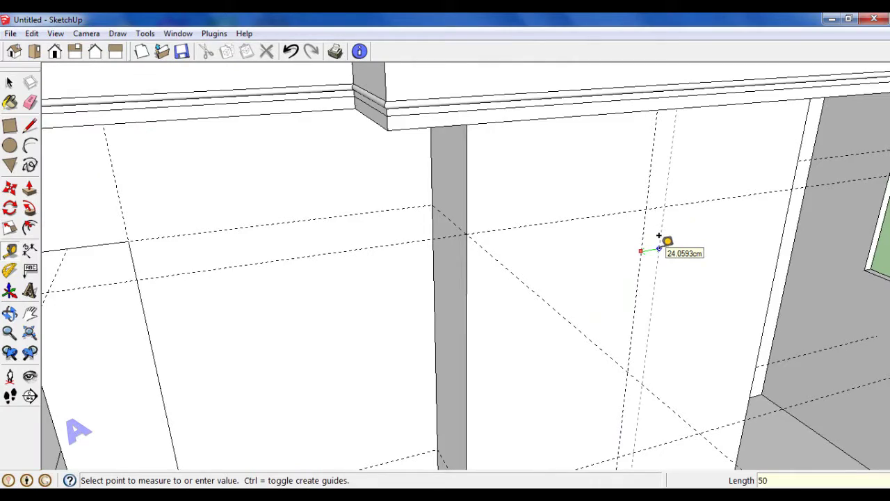
pyautogui.press('Return')
pyautogui.scroll(2, 638, 235)
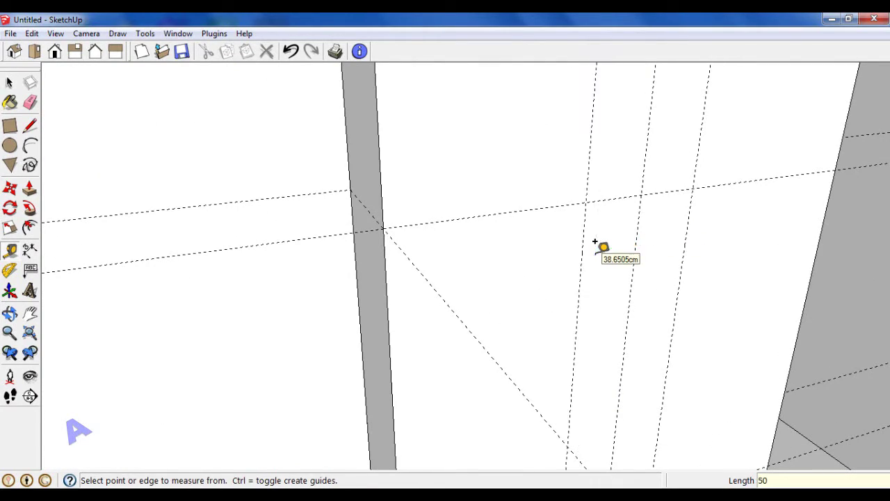
pyautogui.scroll(-3, 602, 235)
pyautogui.scroll(-2, 613, 243)
pyautogui.scroll(3, 616, 404)
pyautogui.scroll(2, 612, 413)
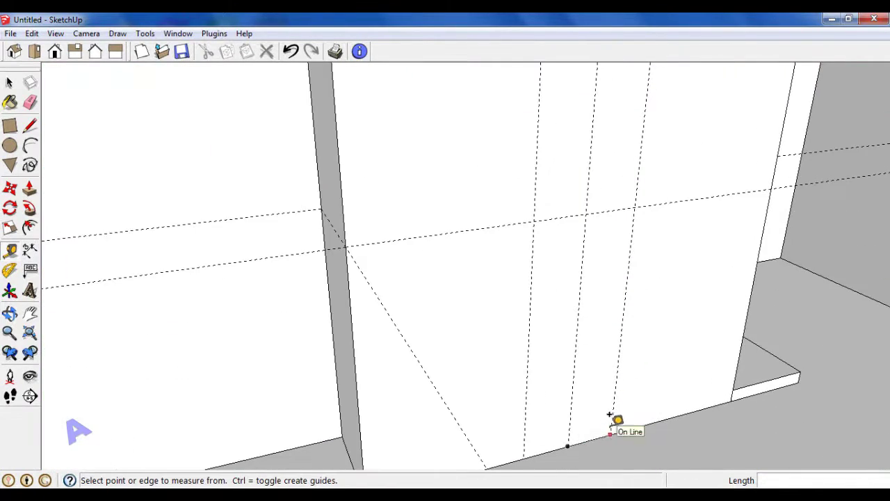
# Offset a guide from the wall's bottom edge and draw the tall window rectangle.
pyautogui.click(596, 432)
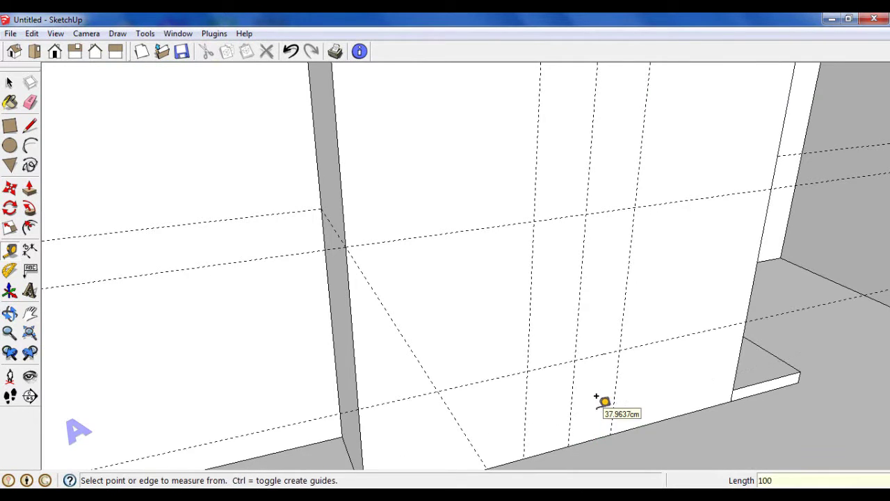
pyautogui.scroll(-2, 602, 399)
pyautogui.scroll(-1, 602, 399)
pyautogui.press('r')
pyautogui.click(579, 125)
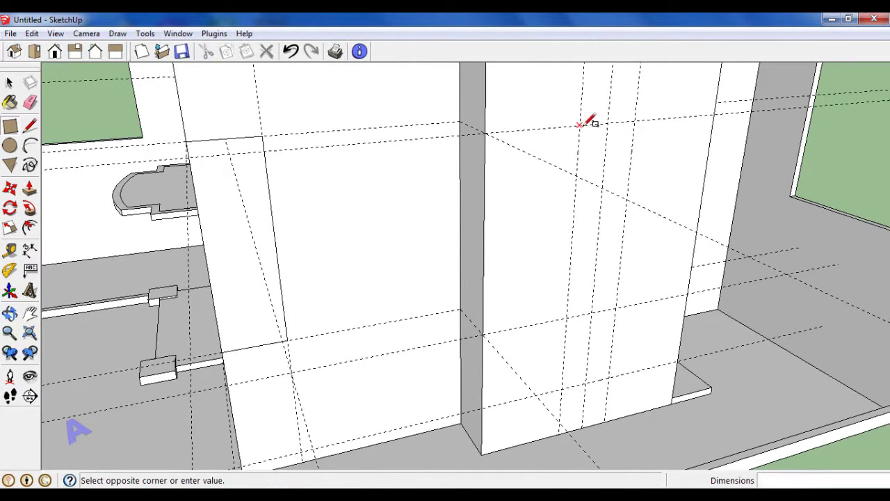
pyautogui.scroll(-3, 664, 274)
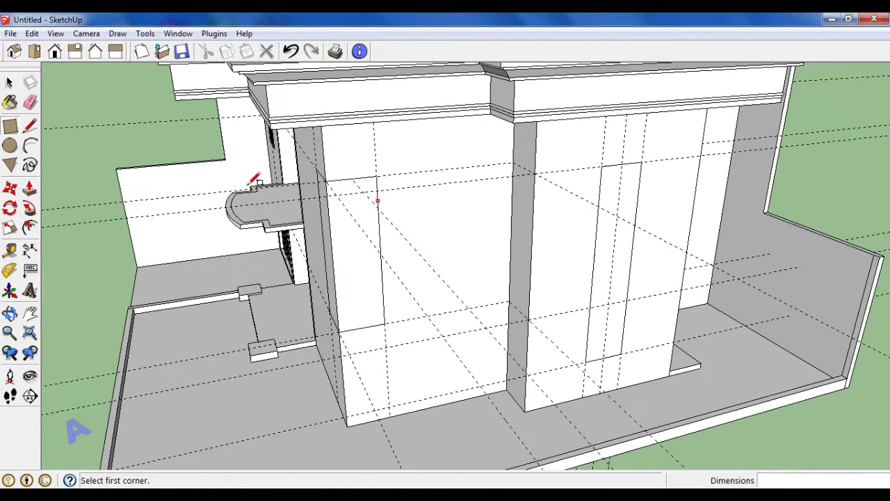
# Erase the construction guide lines from the corner walls.
pyautogui.click(27, 103)
pyautogui.scroll(-3, 675, 268)
pyautogui.scroll(-3, 678, 251)
pyautogui.scroll(-1, 685, 195)
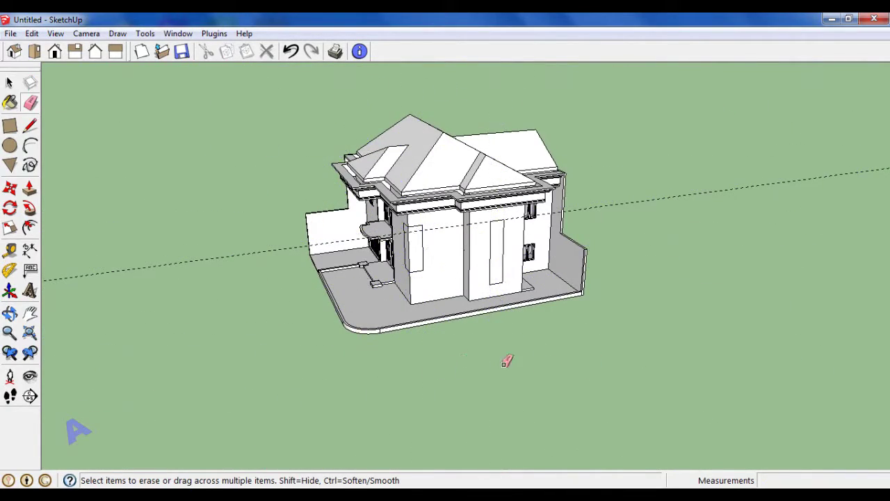
pyautogui.scroll(3, 487, 306)
pyautogui.moveTo(409, 201); pyautogui.dragTo(469, 251, button='middle')
pyautogui.scroll(2, 421, 193)
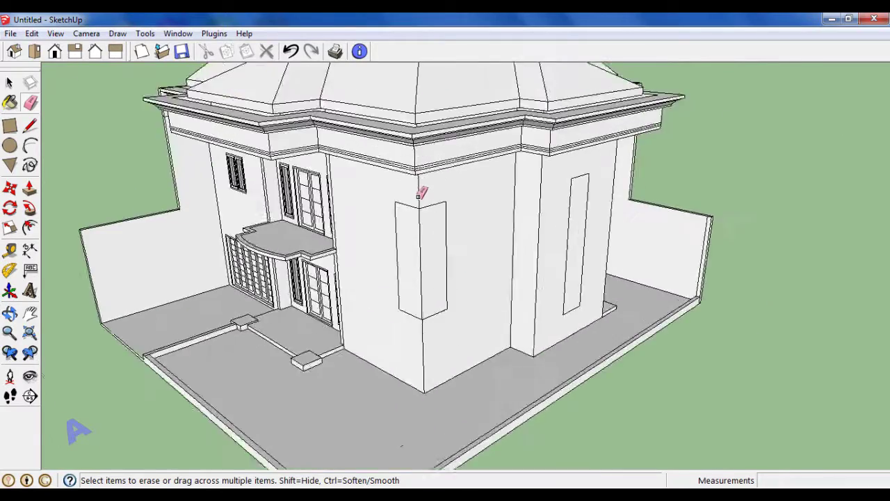
pyautogui.scroll(3, 421, 193)
# Push the right and left window faces 15 cm into the wall.
pyautogui.click(29, 189)
pyautogui.scroll(3, 426, 300)
pyautogui.moveTo(429, 301); pyautogui.dragTo(453, 310)
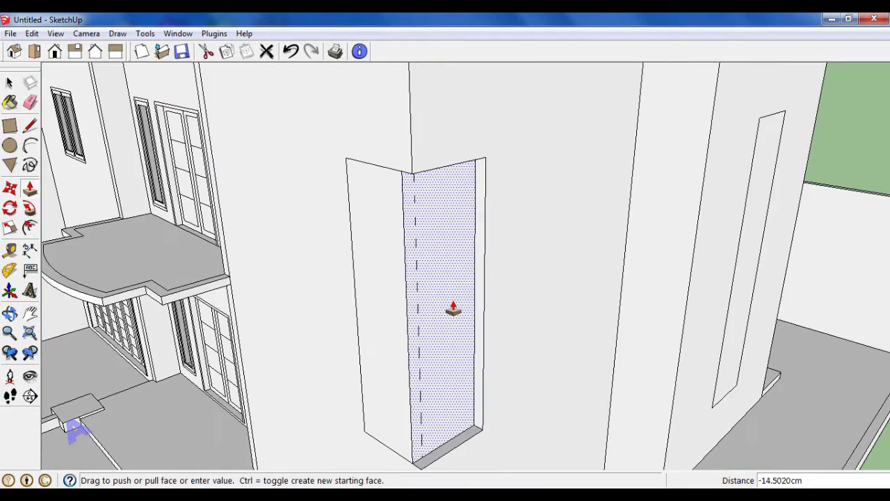
pyautogui.write('5')
pyautogui.press('Return')
pyautogui.scroll(1, 390, 324)
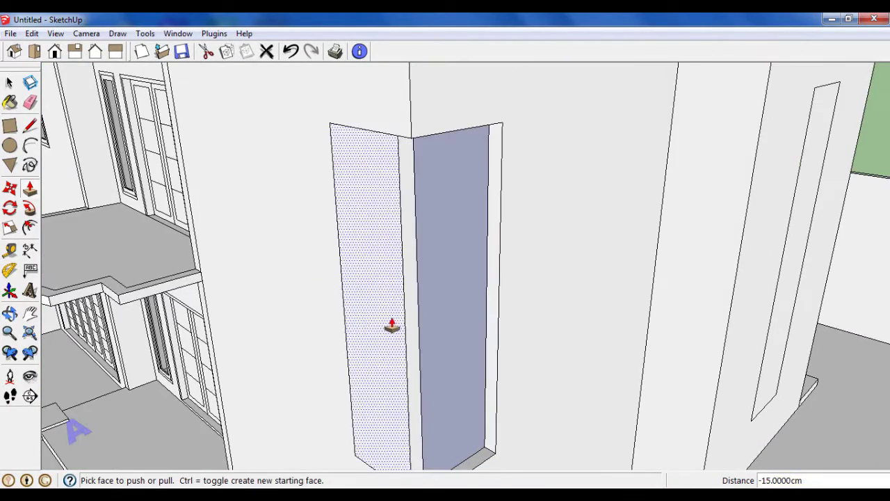
pyautogui.moveTo(389, 324); pyautogui.dragTo(409, 319)
pyautogui.click(419, 319)
pyautogui.scroll(-2, 407, 338)
pyautogui.scroll(-2, 554, 312)
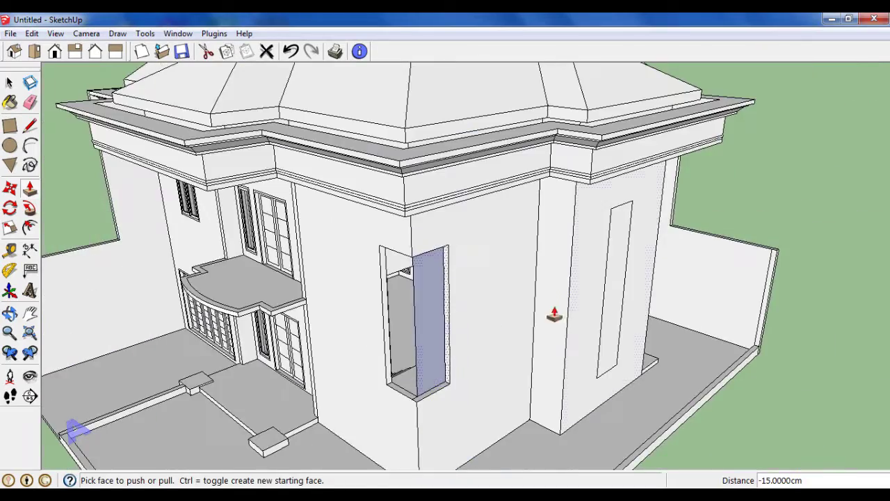
pyautogui.scroll(4, 621, 318)
# Push the narrow window on the other wall and its dotted upper face 15 cm inward.
pyautogui.click(618, 311)
pyautogui.write('15')
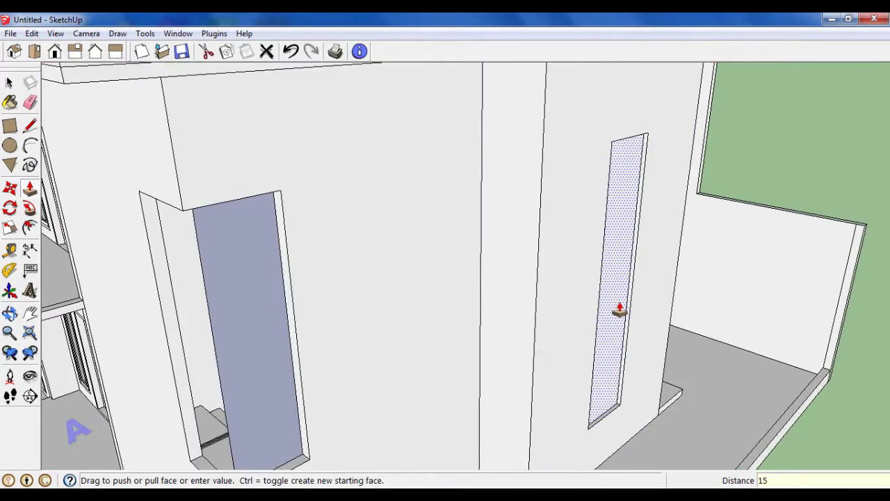
pyautogui.press('Return')
pyautogui.scroll(-2, 626, 317)
pyautogui.scroll(-2, 552, 308)
pyautogui.scroll(5, 598, 313)
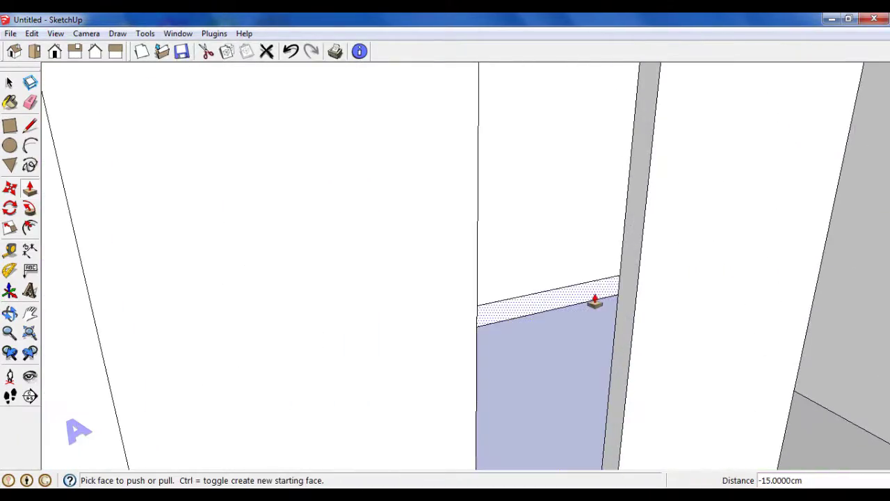
pyautogui.click(594, 300)
pyautogui.click(638, 287)
pyautogui.scroll(-3, 653, 327)
pyautogui.scroll(-1, 612, 306)
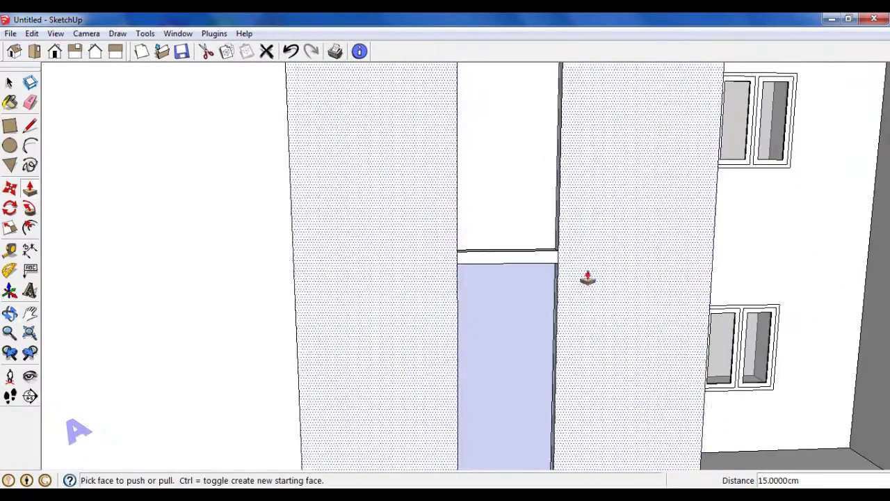
# Delete the leftover face blocking the opening so the interior stairs show through.
pyautogui.press('space')
pyautogui.click(488, 183)
pyautogui.press('Delete')
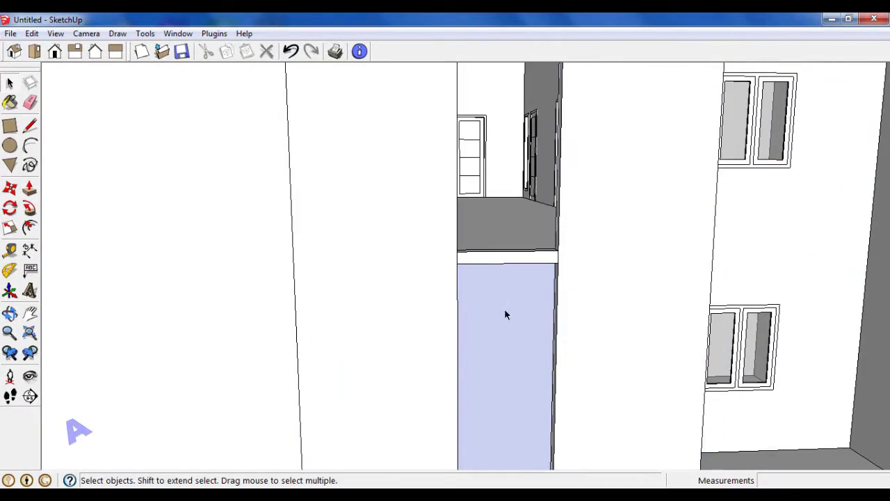
pyautogui.moveTo(504, 308)
pyautogui.mouseDown(button='middle')
pyautogui.moveTo(607, 266)
pyautogui.moveTo(723, 309)
pyautogui.mouseUp(button='middle')
pyautogui.scroll(3, 554, 309)
pyautogui.scroll(2, 583, 288)
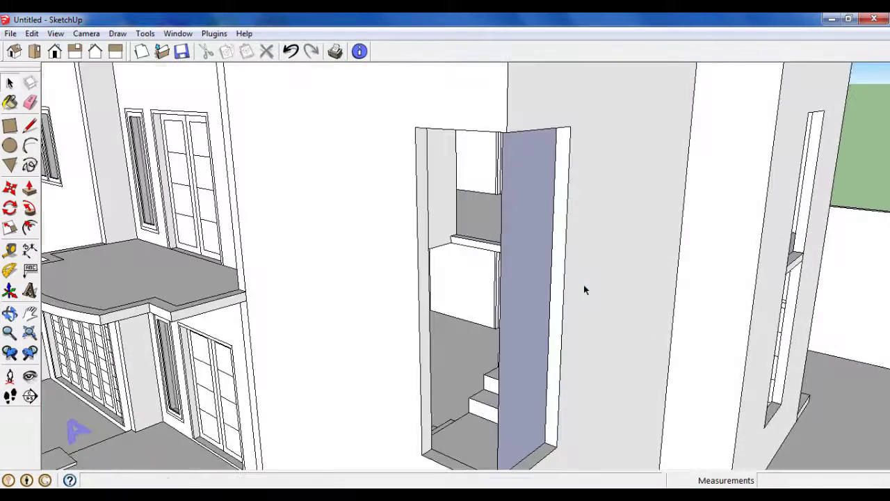
pyautogui.scroll(-2, 511, 243)
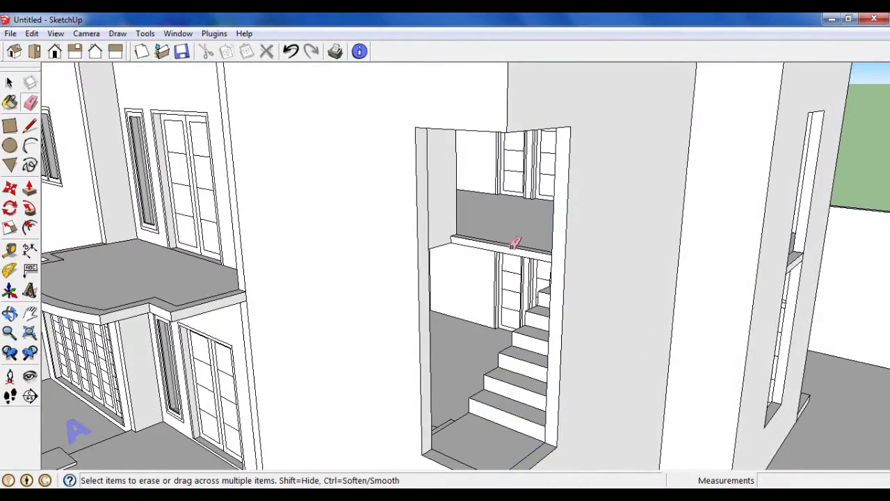
pyautogui.scroll(-3, 556, 250)
pyautogui.moveTo(566, 252)
pyautogui.mouseDown(button='middle')
pyautogui.moveTo(533, 260)
pyautogui.moveTo(561, 278)
pyautogui.moveTo(521, 332)
pyautogui.mouseUp(button='middle')
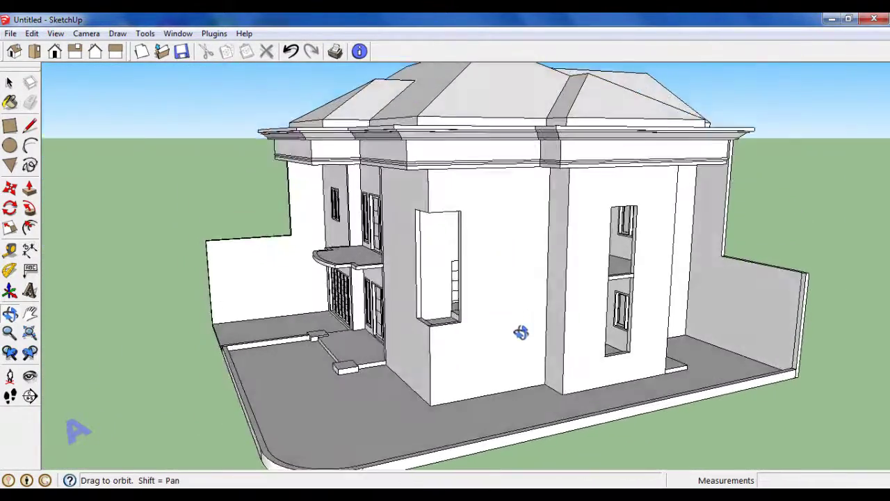
# Orbit to a frontal view of the house and return to the Select tool.
pyautogui.scroll(2, 520, 322)
pyautogui.scroll(2, 526, 338)
pyautogui.scroll(3, 429, 347)
pyautogui.scroll(-2, 424, 341)
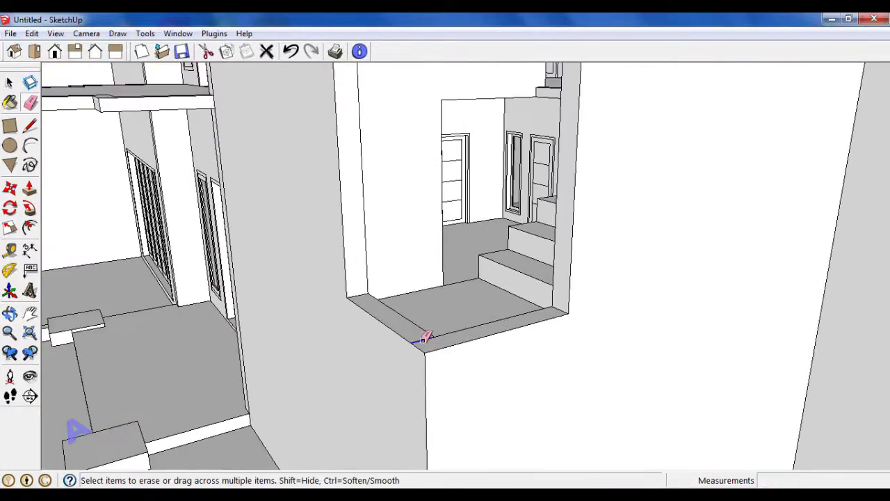
pyautogui.scroll(-2, 549, 318)
pyautogui.scroll(-3, 572, 342)
pyautogui.moveTo(618, 326); pyautogui.dragTo(414, 143)
pyautogui.press('e')
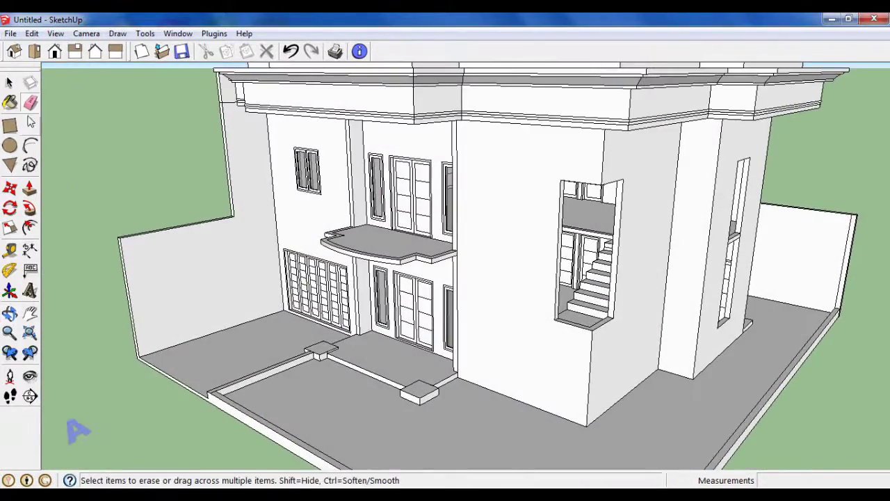
pyautogui.press('space')
# Add the lower edge of the stair window opening to the selection, then zoom out.
pyautogui.scroll(3, 591, 201)
pyautogui.scroll(2, 592, 201)
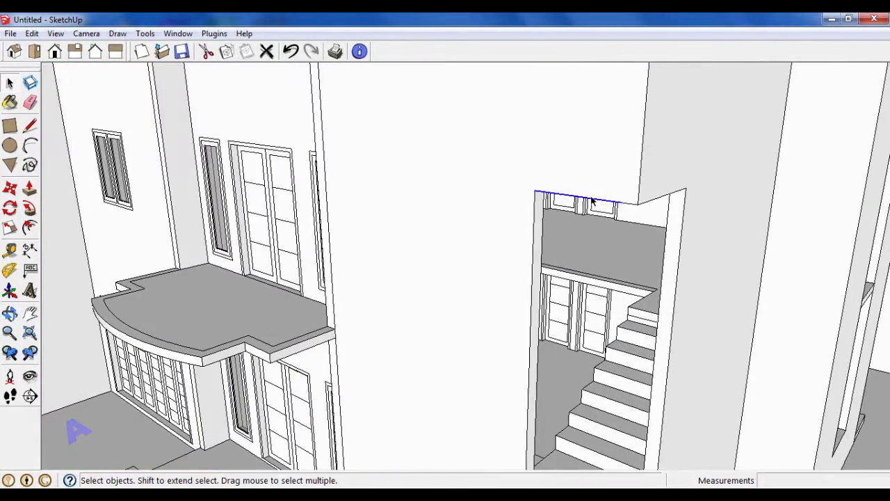
pyautogui.scroll(2, 592, 201)
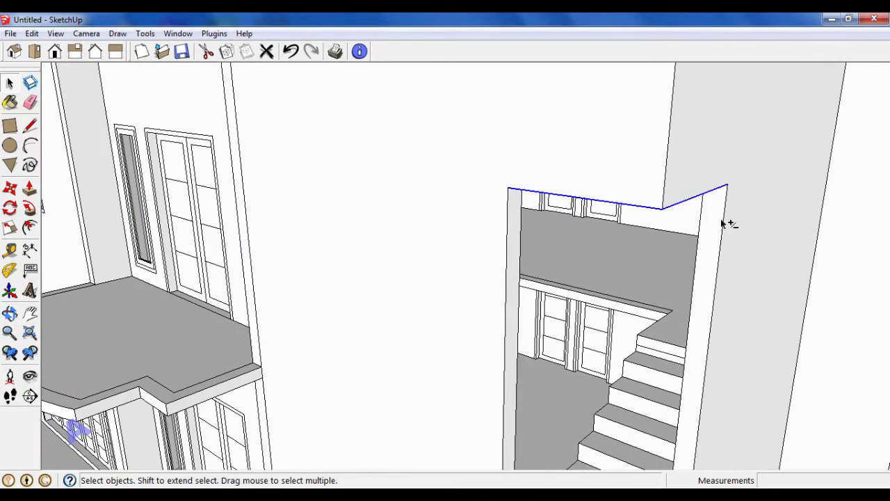
pyautogui.scroll(-3, 723, 224)
pyautogui.scroll(-2, 685, 278)
pyautogui.scroll(4, 675, 386)
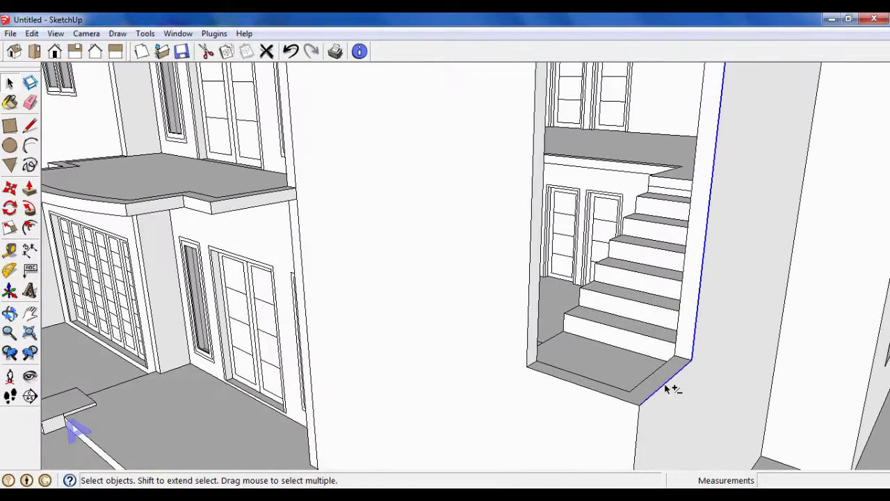
pyautogui.keyDown('shift'); pyautogui.click(570, 379); pyautogui.keyUp('shift')
pyautogui.scroll(1, 568, 382)
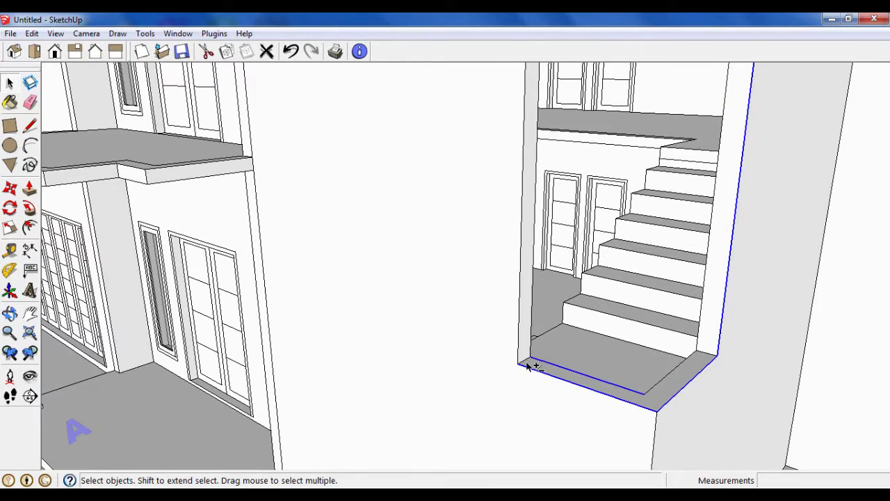
pyautogui.scroll(-2, 707, 357)
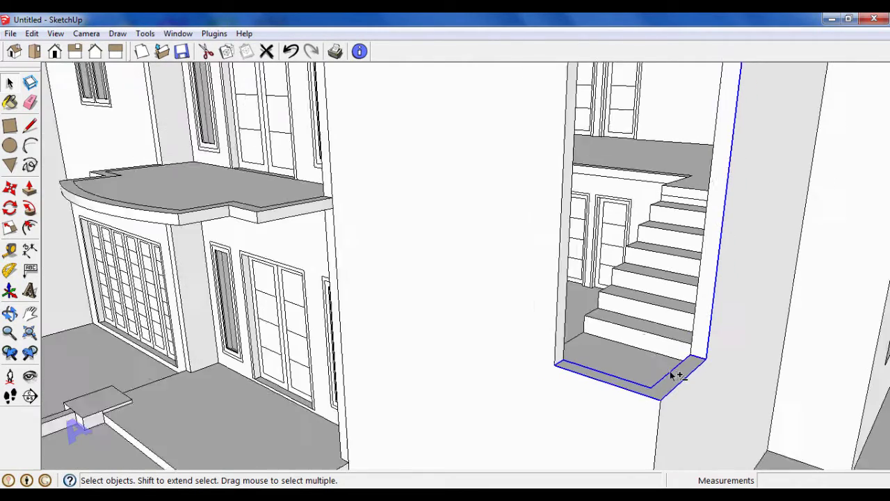
pyautogui.scroll(2, 665, 88)
pyautogui.scroll(-1, 713, 115)
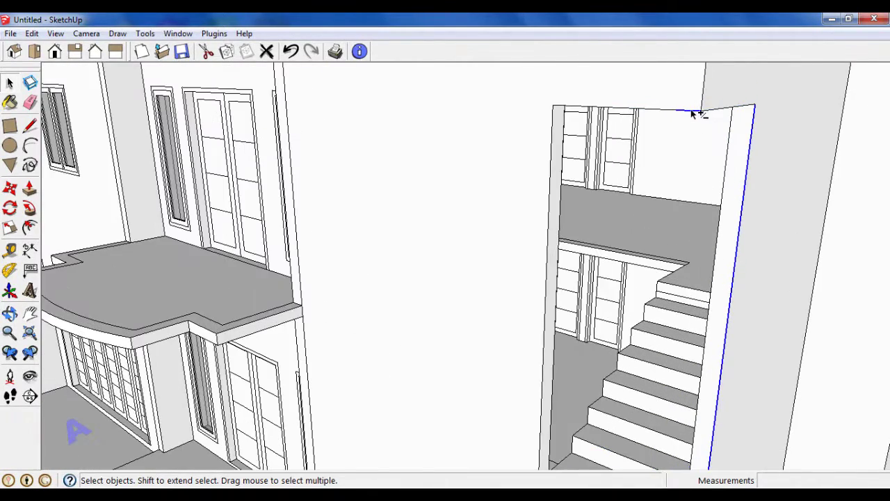
pyautogui.scroll(-2, 696, 115)
pyautogui.scroll(-1, 672, 149)
# Copy the selected stair window outline with Move+Ctrl and place it beside the house.
pyautogui.click(15, 194)
pyautogui.scroll(-1, 470, 271)
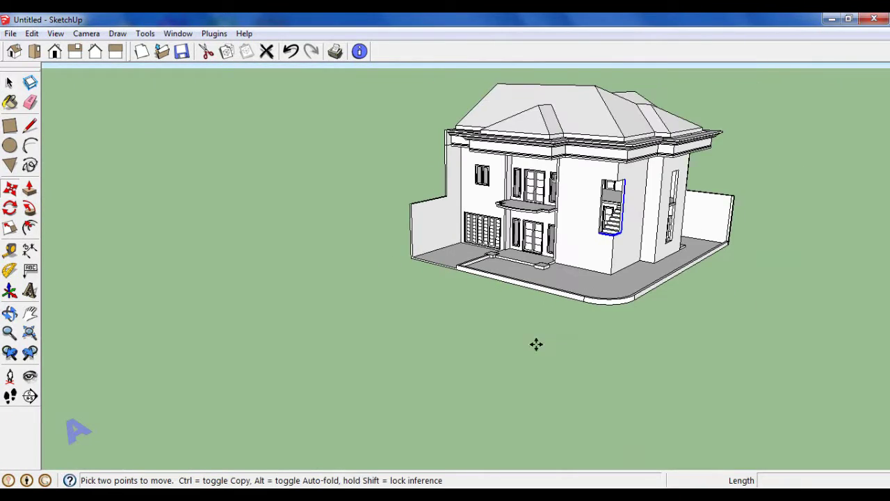
pyautogui.click(525, 346)
pyautogui.press('ctrl')
pyautogui.click(695, 397)
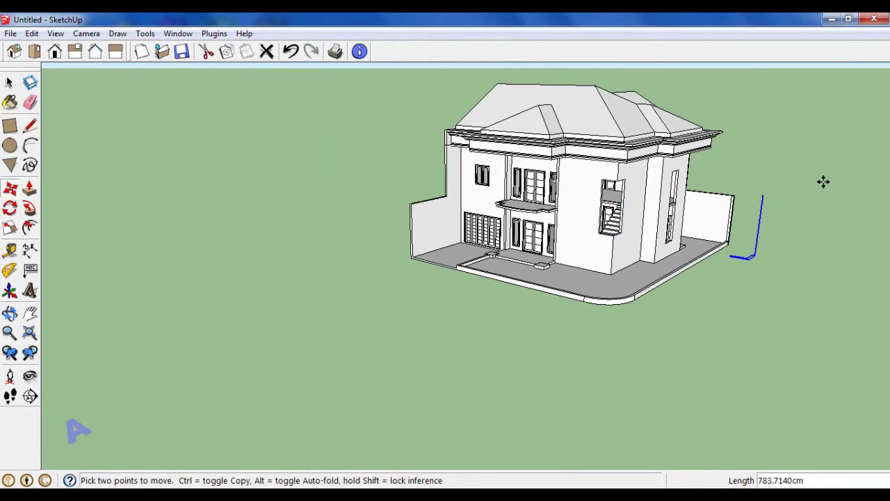
pyautogui.press('space')
pyautogui.moveTo(765, 208); pyautogui.dragTo(744, 299, button='middle')
pyautogui.scroll(3, 744, 298)
pyautogui.scroll(3, 742, 300)
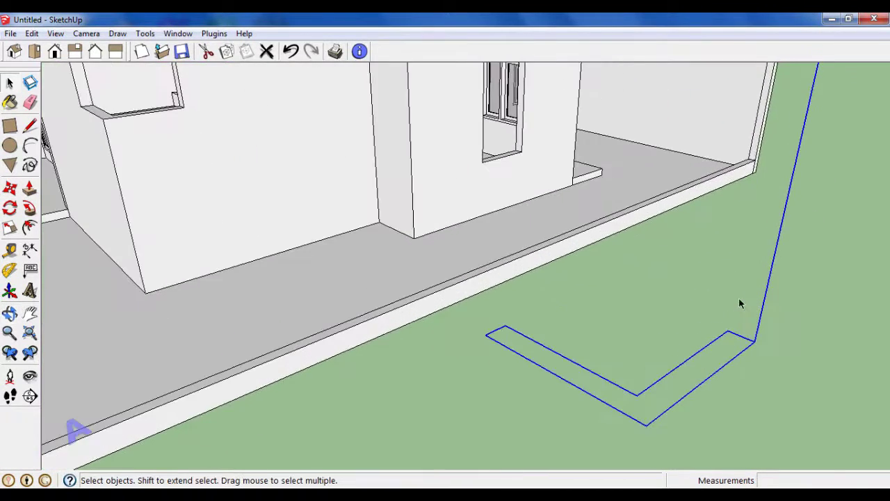
# Close the copied outline with a line and Push/Pull the L-shaped face into a tall block.
pyautogui.click(29, 125)
pyautogui.click(480, 330)
pyautogui.click(508, 317)
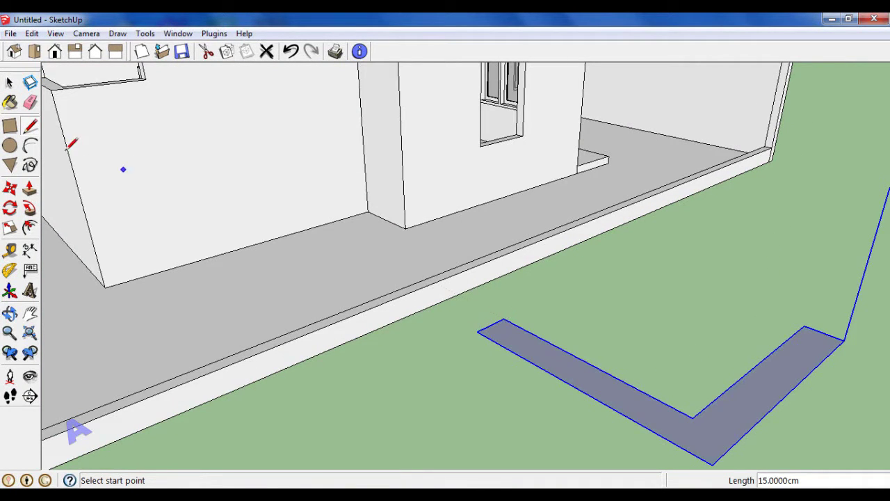
pyautogui.scroll(-3, 716, 375)
pyautogui.scroll(-1, 728, 393)
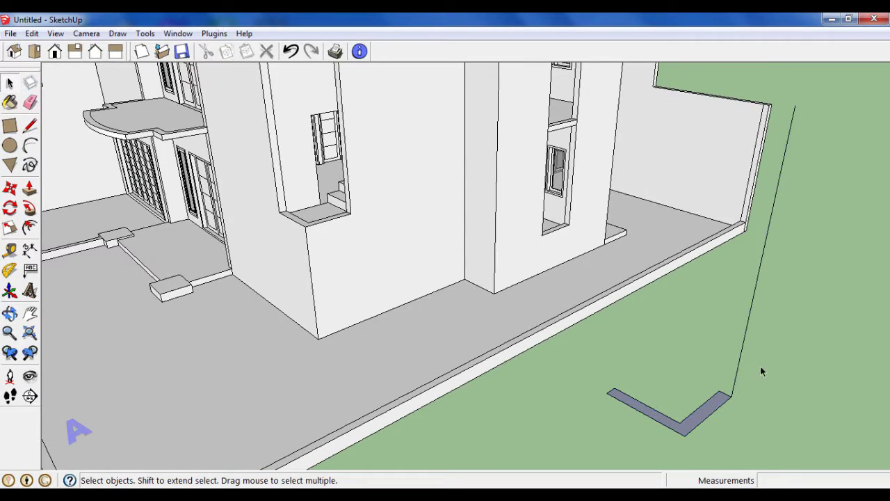
pyautogui.click(740, 356)
pyautogui.click(30, 207)
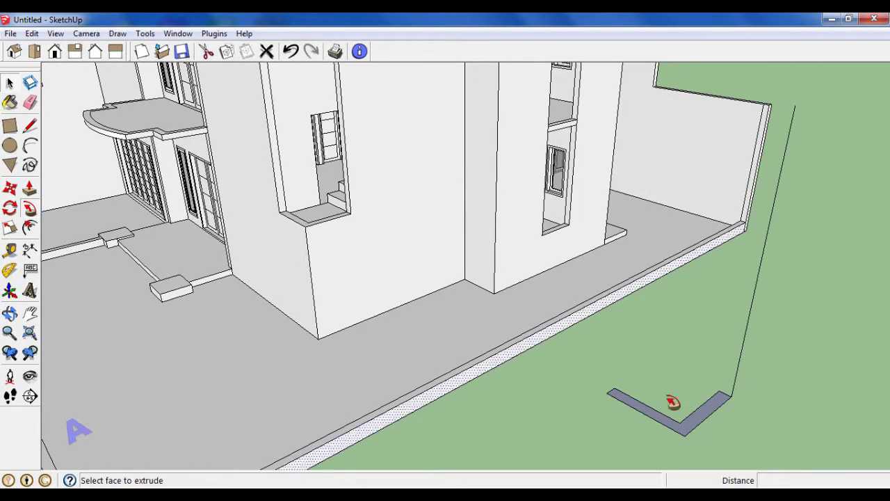
pyautogui.doubleClick(702, 428)
# Offset the block's column face inward by 5 to create an inset border.
pyautogui.click(29, 226)
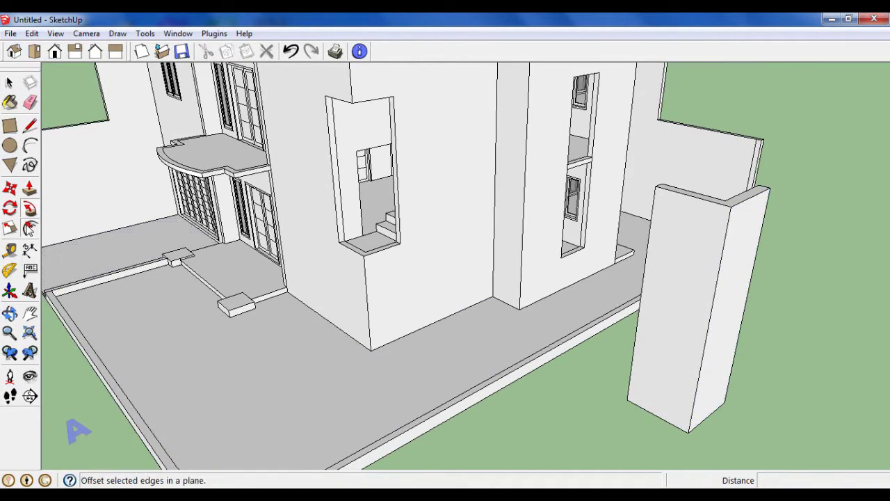
pyautogui.scroll(2, 720, 206)
pyautogui.click(758, 164)
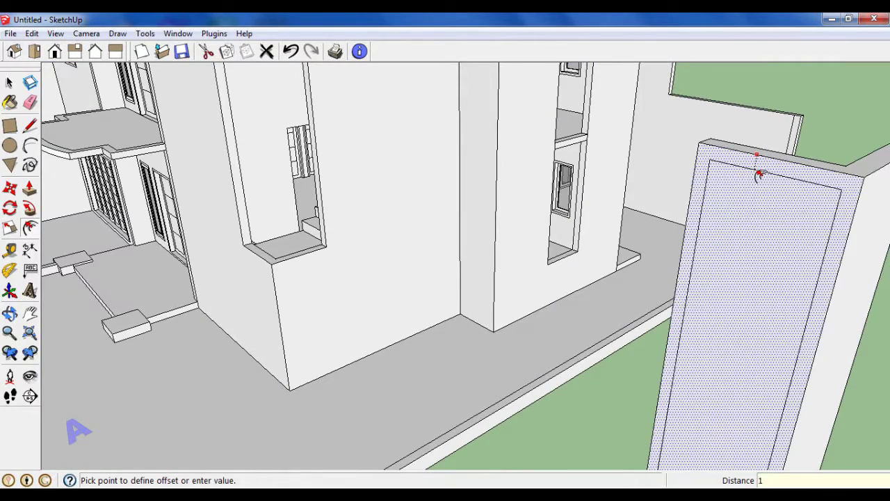
pyautogui.press('Escape')
pyautogui.scroll(-5, 735, 199)
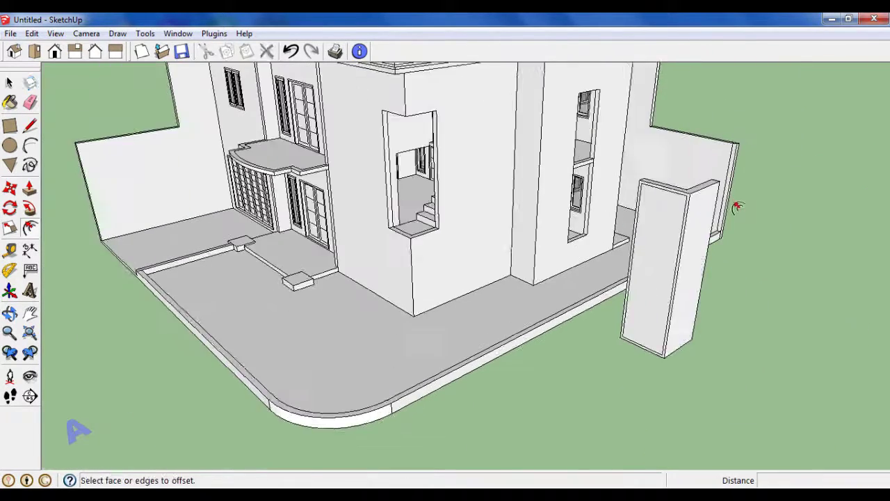
pyautogui.scroll(3, 709, 189)
pyautogui.click(706, 182)
pyautogui.press('Return')
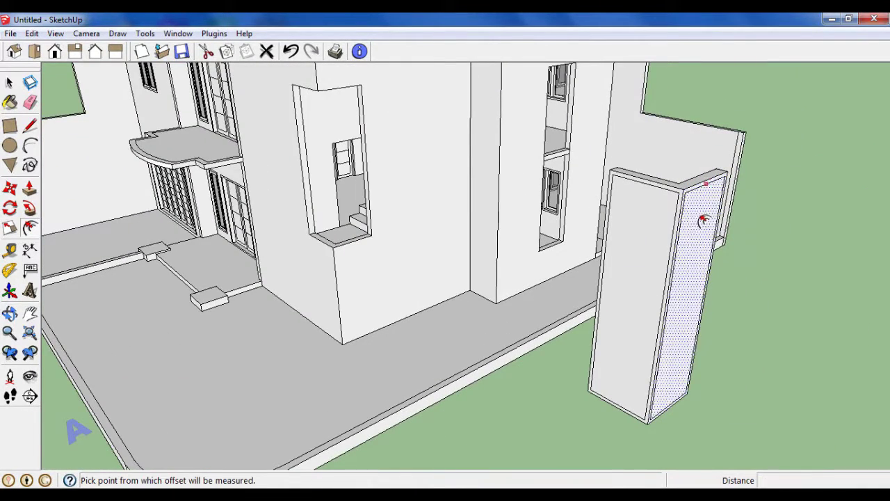
# Push/Pull the inset face by 15 and erase an edge on the column face.
pyautogui.moveTo(709, 190); pyautogui.dragTo(636, 225, button='middle')
pyautogui.press('p')
pyautogui.moveTo(469, 308)
pyautogui.mouseDown(button='middle')
pyautogui.moveTo(508, 312)
pyautogui.moveTo(667, 292)
pyautogui.mouseUp(button='middle')
pyautogui.scroll(3, 690, 302)
pyautogui.write('15')
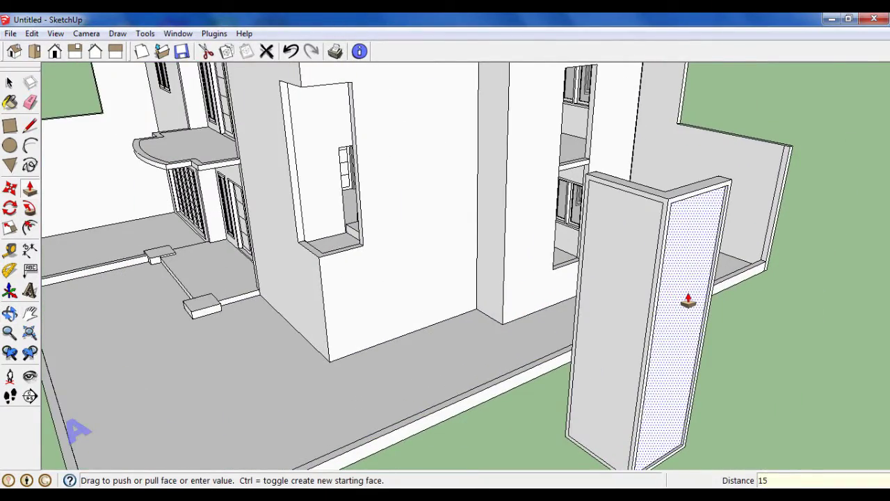
pyautogui.press('Return')
pyautogui.moveTo(639, 312)
pyautogui.mouseDown(button='middle')
pyautogui.moveTo(670, 302)
pyautogui.moveTo(588, 329)
pyautogui.moveTo(522, 328)
pyautogui.moveTo(511, 292)
pyautogui.moveTo(616, 278)
pyautogui.moveTo(403, 269)
pyautogui.mouseUp(button='middle')
pyautogui.press('e')
pyautogui.click(531, 286)
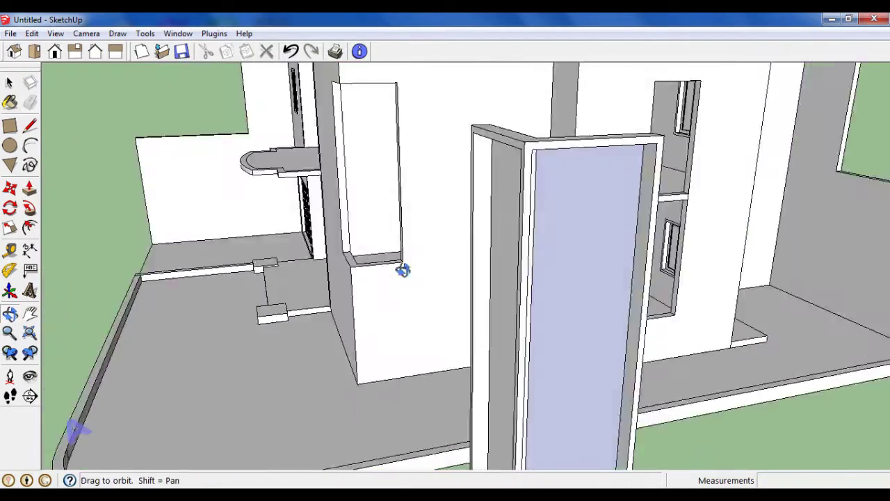
# Erase the vertical edge on the column face and push the inset face in by 5 cm.
pyautogui.scroll(3, 505, 273)
pyautogui.scroll(-3, 505, 273)
pyautogui.moveTo(592, 284)
pyautogui.mouseDown(button='middle')
pyautogui.moveTo(614, 296)
pyautogui.moveTo(524, 292)
pyautogui.moveTo(528, 279)
pyautogui.moveTo(725, 284)
pyautogui.moveTo(709, 290)
pyautogui.mouseUp(button='middle')
pyautogui.click(519, 300)
pyautogui.click(29, 188)
pyautogui.scroll(3, 513, 274)
pyautogui.doubleClick(510, 278)
pyautogui.scroll(-3, 511, 278)
pyautogui.scroll(2, 709, 289)
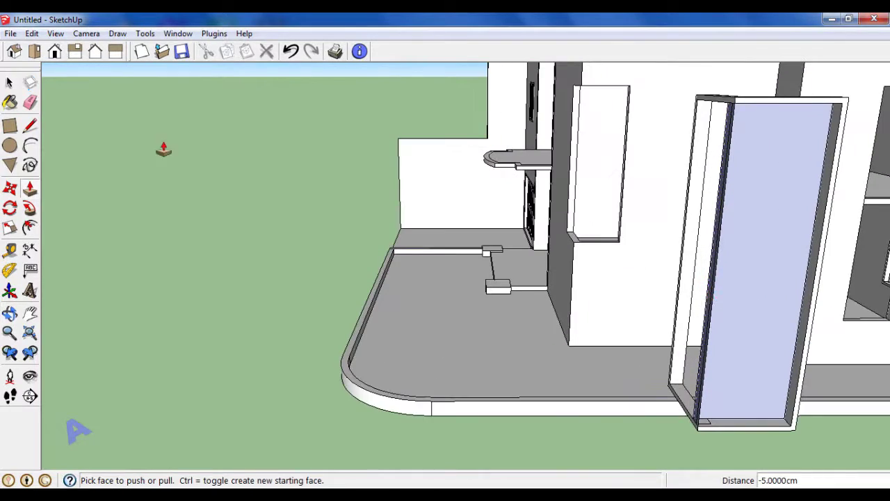
# Orbit and zoom around the house to check the now-open rectangular frame.
pyautogui.click(31, 103)
pyautogui.scroll(2, 710, 353)
pyautogui.moveTo(734, 363)
pyautogui.mouseDown(button='middle')
pyautogui.moveTo(755, 348)
pyautogui.moveTo(730, 327)
pyautogui.mouseUp(button='middle')
pyautogui.scroll(-3, 708, 358)
pyautogui.scroll(3, 725, 413)
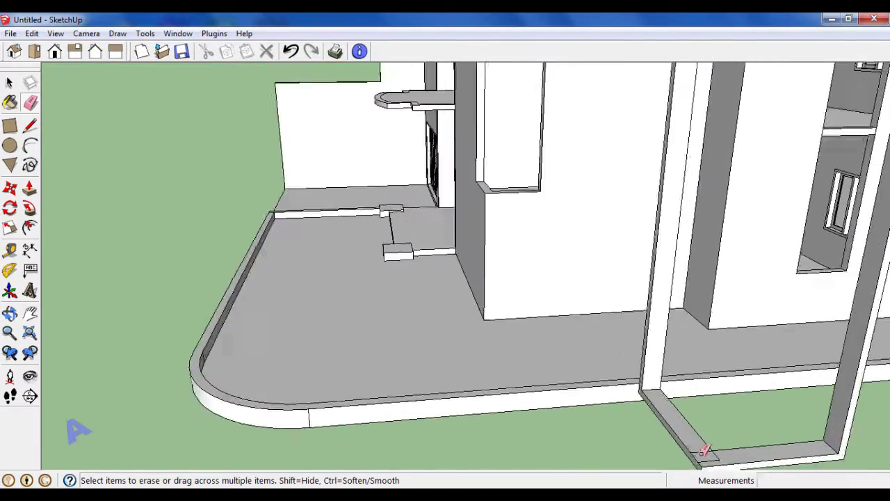
pyautogui.scroll(1, 705, 453)
pyautogui.scroll(2, 705, 445)
pyautogui.scroll(1, 703, 431)
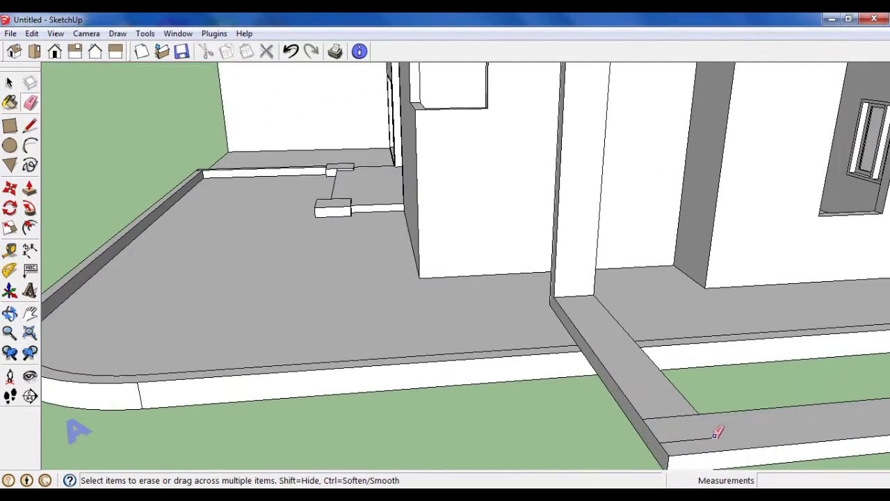
pyautogui.scroll(-3, 682, 420)
pyautogui.moveTo(685, 417)
pyautogui.mouseDown(button='middle')
pyautogui.moveTo(730, 327)
pyautogui.moveTo(691, 333)
pyautogui.moveTo(618, 379)
pyautogui.mouseUp(button='middle')
pyautogui.scroll(3, 736, 319)
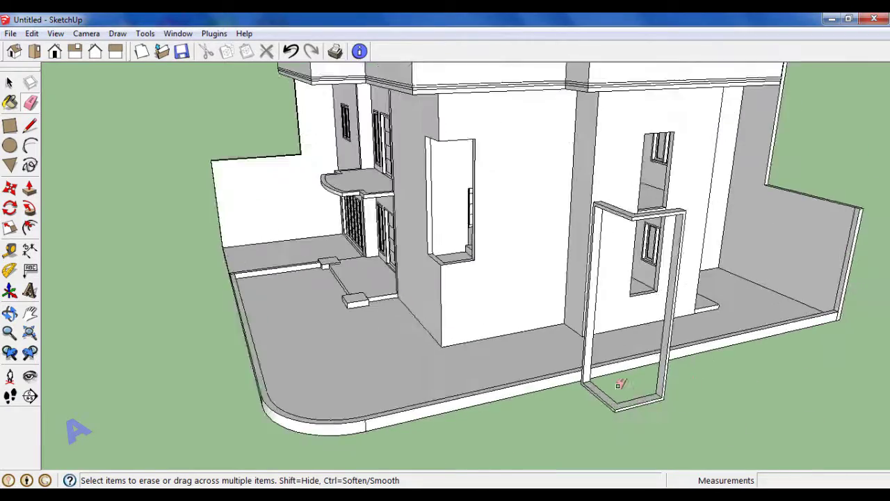
pyautogui.scroll(2, 685, 403)
pyautogui.scroll(-1, 694, 376)
# Place a Tape Measure guide 60 above the frame's bottom edge.
pyautogui.click(10, 251)
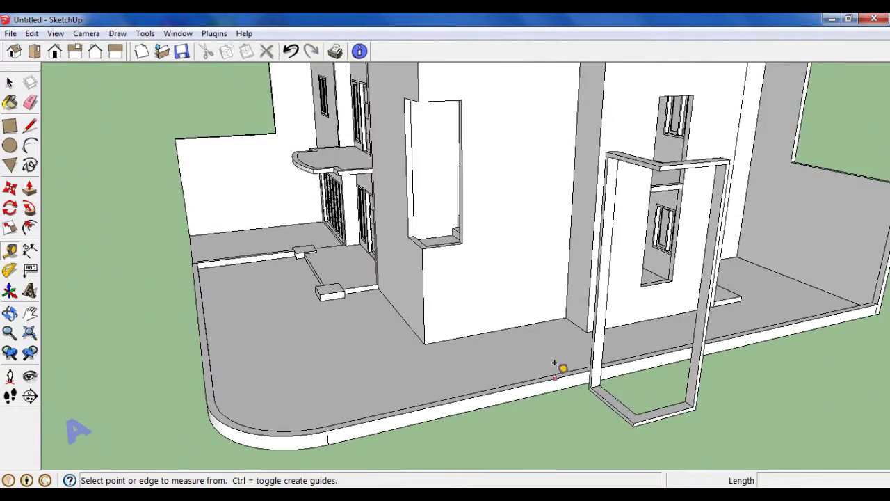
pyautogui.moveTo(562, 365); pyautogui.dragTo(735, 367, button='middle')
pyautogui.scroll(3, 755, 387)
pyautogui.scroll(2, 754, 388)
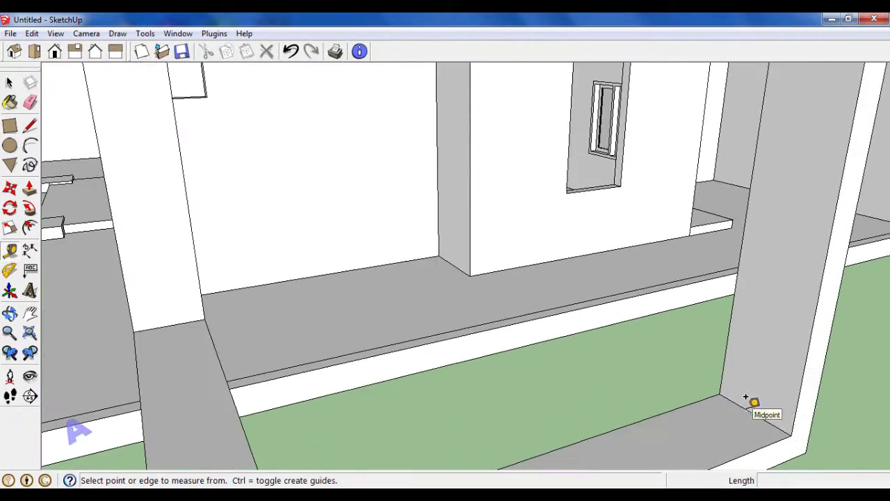
pyautogui.click(741, 394)
pyautogui.write('60')
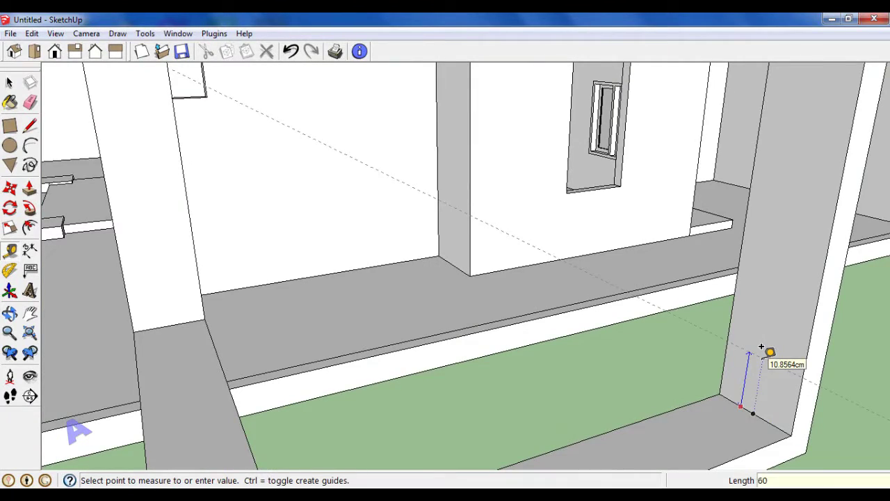
pyautogui.press('Return')
pyautogui.scroll(-3, 737, 382)
pyautogui.scroll(-2, 715, 417)
pyautogui.scroll(-2, 750, 392)
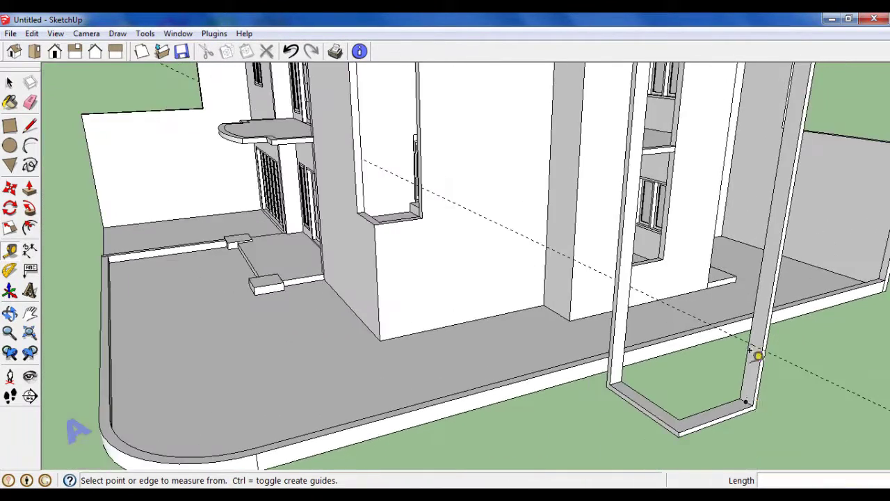
pyautogui.scroll(6, 755, 354)
pyautogui.scroll(2, 753, 333)
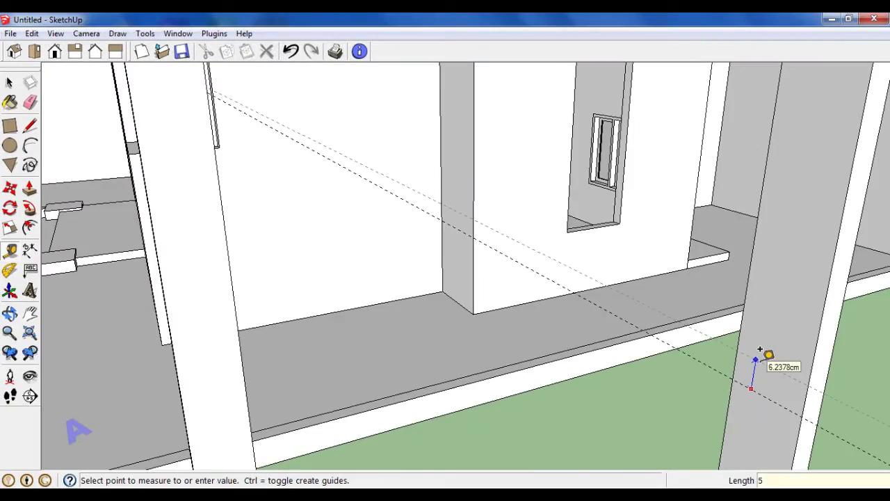
pyautogui.scroll(-2, 764, 369)
pyautogui.scroll(-2, 755, 384)
pyautogui.scroll(2, 792, 197)
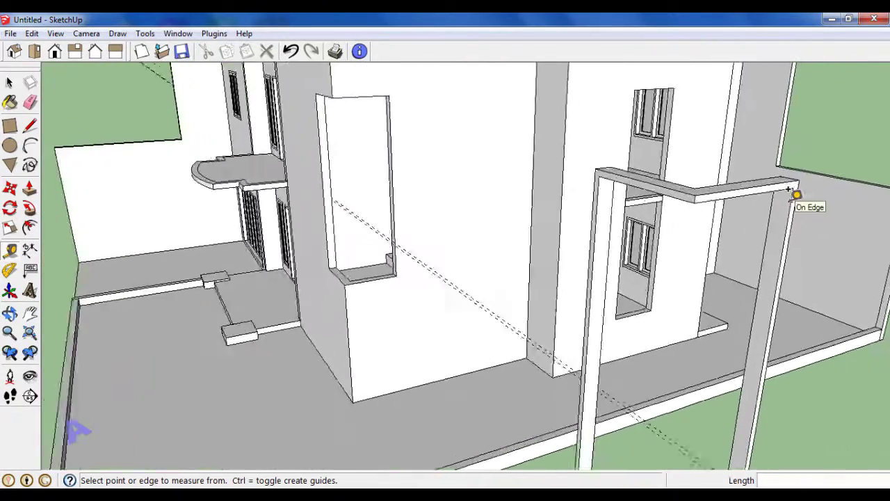
pyautogui.scroll(2, 761, 203)
pyautogui.moveTo(756, 200); pyautogui.dragTo(784, 135, button='middle')
pyautogui.scroll(2, 770, 188)
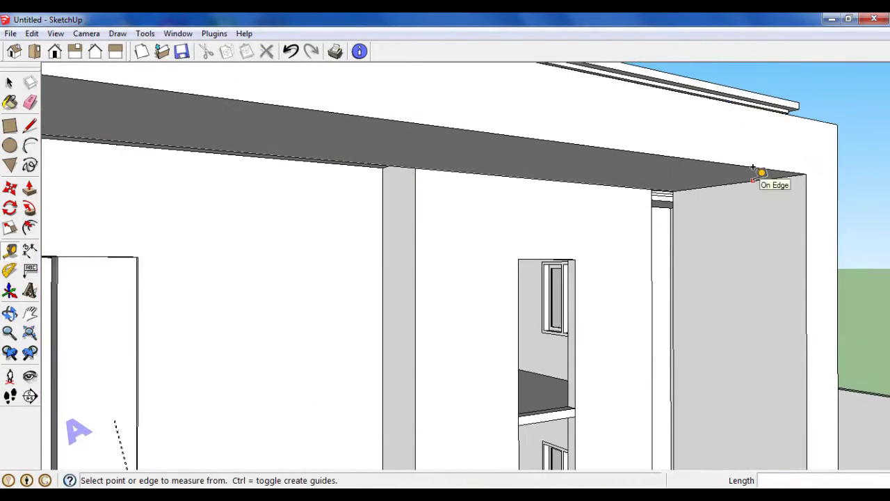
# Add a guide 160 cm up from the base of the frame post.
pyautogui.click(752, 181)
pyautogui.scroll(-3, 758, 230)
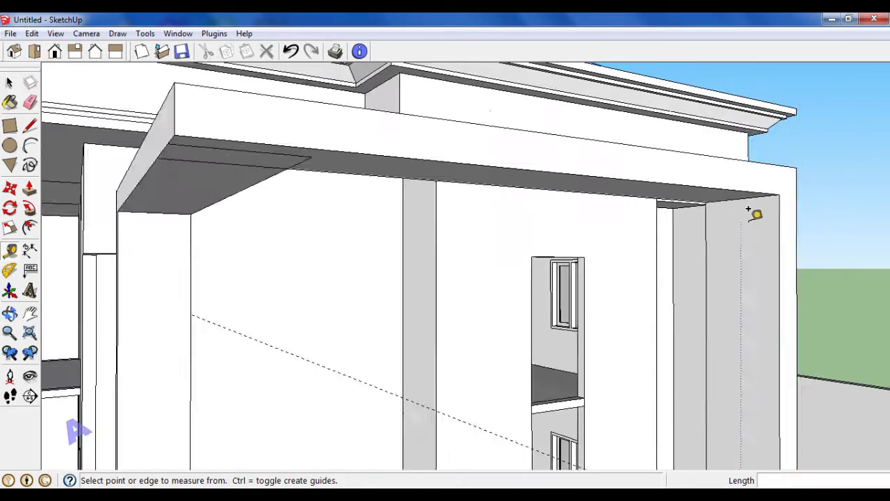
pyautogui.scroll(-3, 751, 228)
pyautogui.scroll(-3, 749, 229)
pyautogui.scroll(-2, 750, 257)
pyautogui.scroll(3, 743, 275)
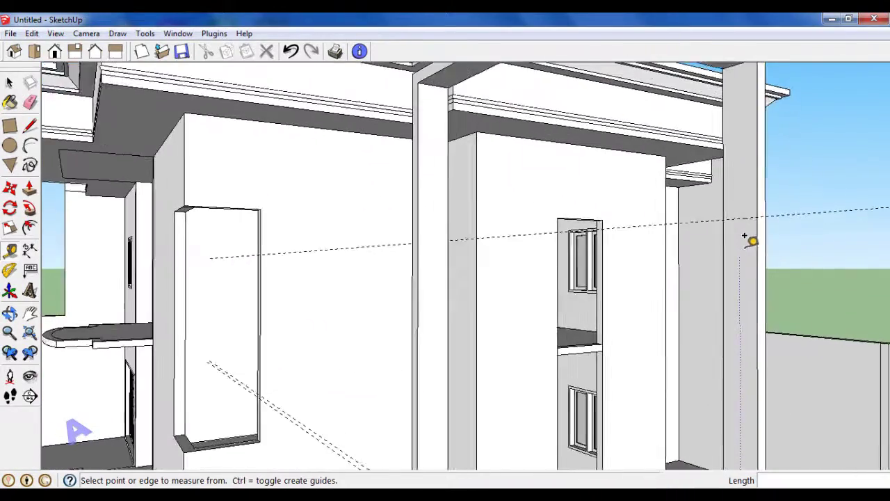
pyautogui.scroll(2, 749, 238)
pyautogui.scroll(2, 753, 208)
pyautogui.click(728, 211)
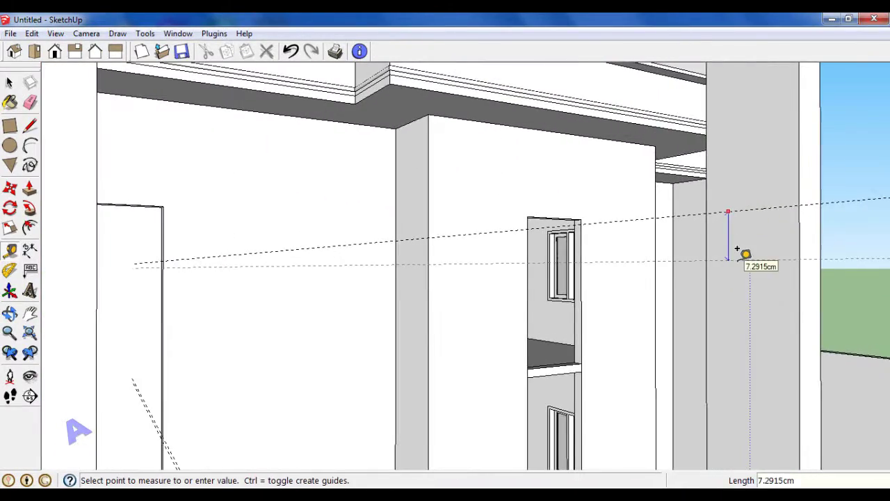
pyautogui.write('5')
pyautogui.scroll(-2, 739, 230)
pyautogui.scroll(-3, 739, 214)
pyautogui.scroll(-2, 739, 215)
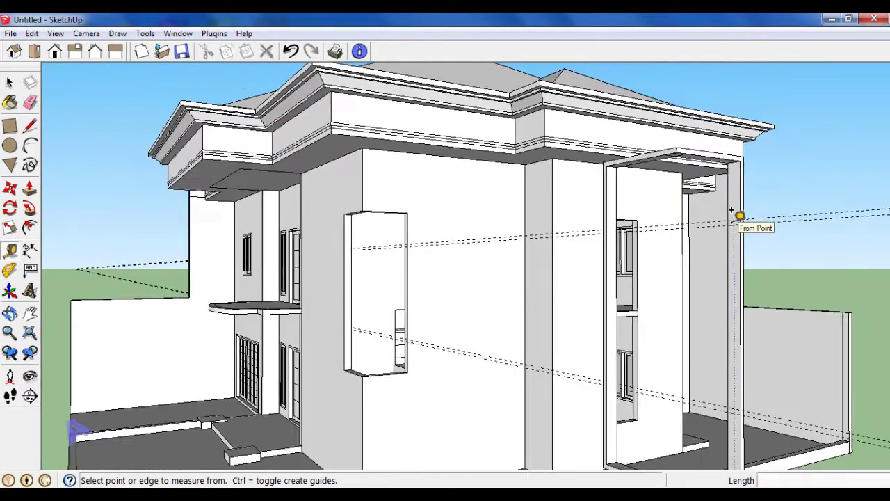
pyautogui.scroll(-1, 733, 213)
pyautogui.scroll(4, 735, 422)
pyautogui.scroll(-1, 755, 437)
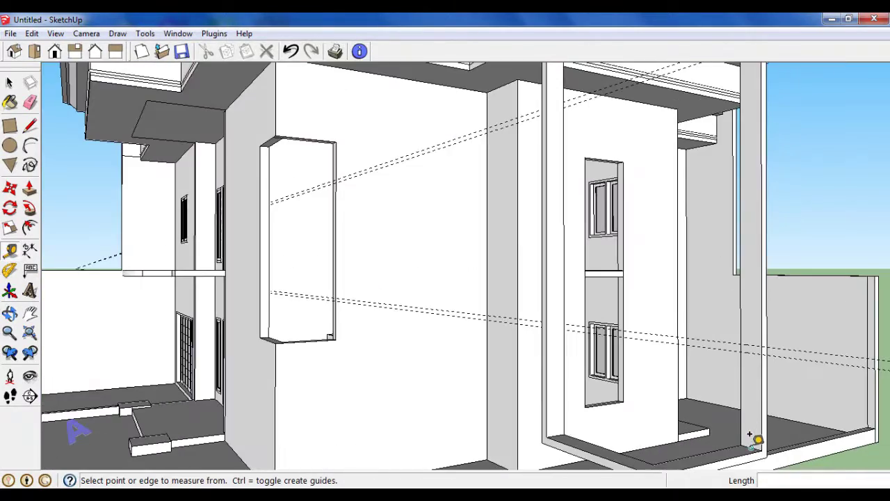
pyautogui.click(751, 448)
pyautogui.scroll(-1, 753, 265)
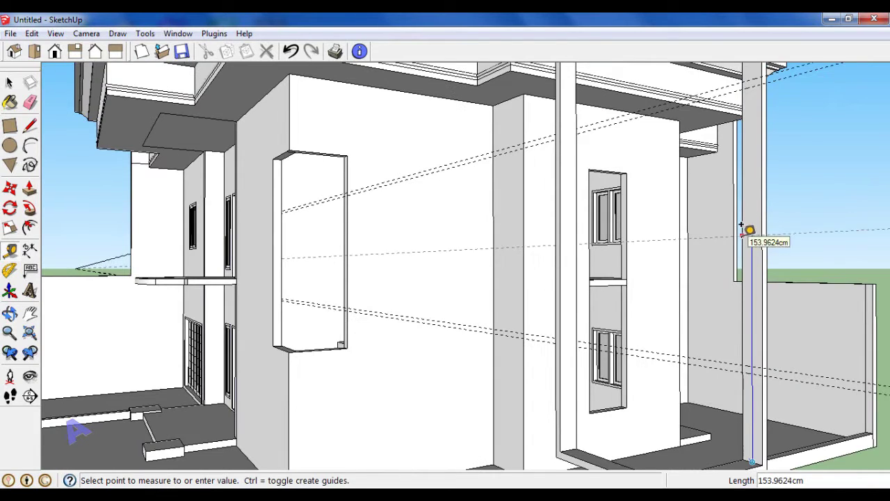
pyautogui.write('160')
pyautogui.press('Return')
# Place a second guide offset from the 160 cm guide by entering 5.
pyautogui.scroll(2, 751, 211)
pyautogui.scroll(1, 756, 236)
pyautogui.scroll(1, 772, 252)
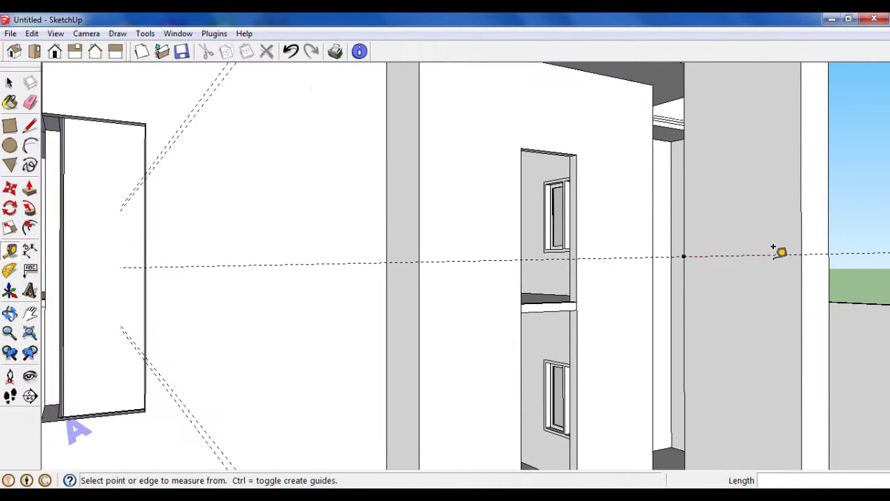
pyautogui.click(773, 255)
pyautogui.write('2.5')
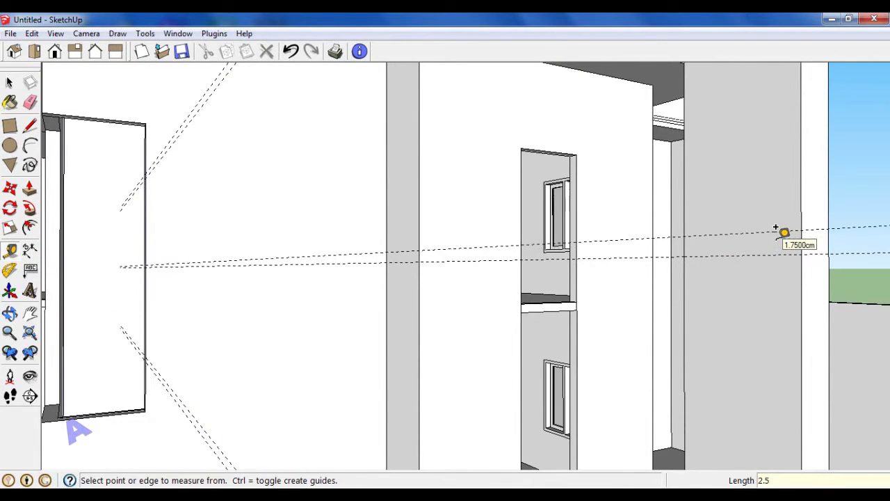
pyautogui.scroll(-1, 775, 230)
pyautogui.write('2.')
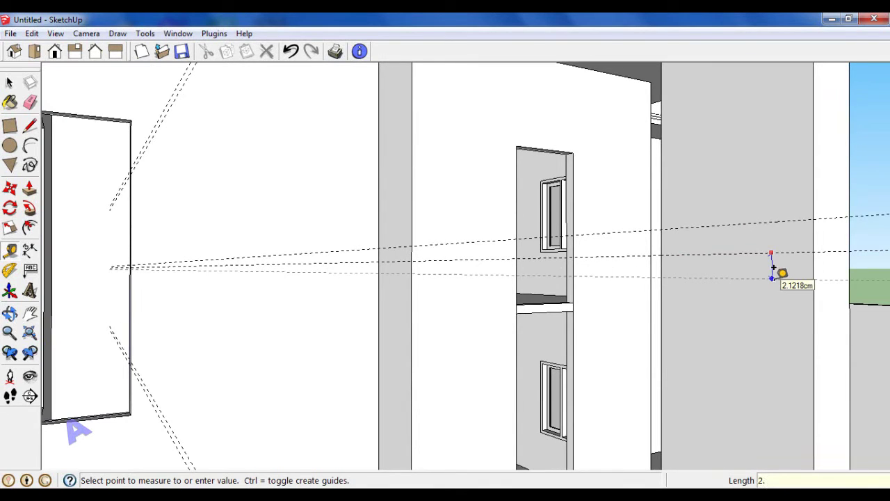
pyautogui.write('5')
pyautogui.press('Return')
# Draw a rectangle band across the post between the two guide lines.
pyautogui.click(10, 125)
pyautogui.click(666, 228)
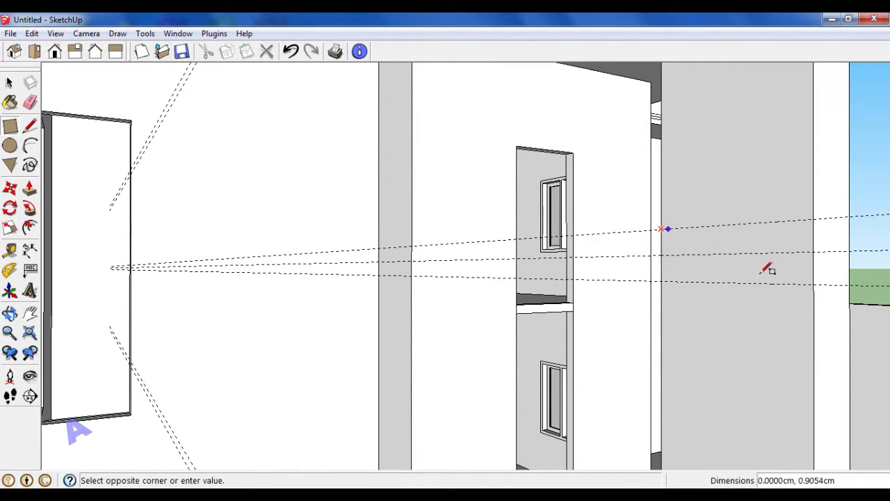
pyautogui.click(815, 283)
pyautogui.scroll(-2, 771, 354)
pyautogui.scroll(-2, 767, 341)
pyautogui.scroll(3, 751, 128)
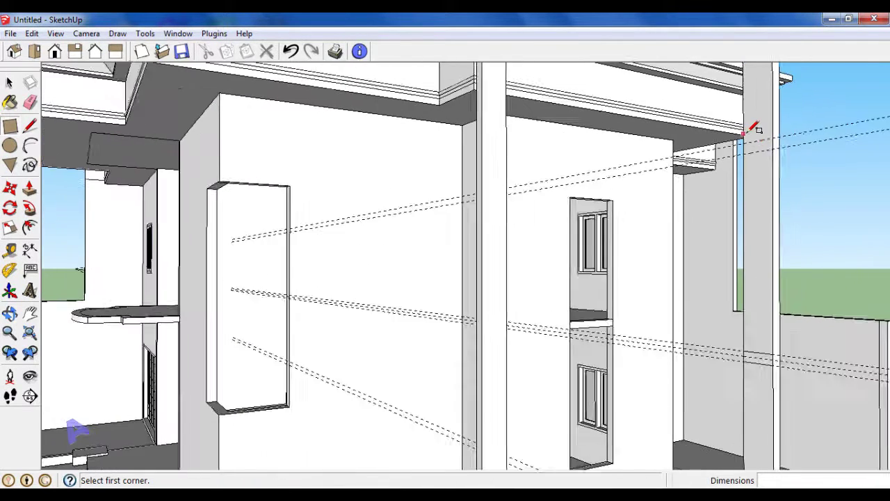
pyautogui.scroll(1, 747, 146)
pyautogui.click(791, 159)
pyautogui.scroll(-2, 765, 148)
pyautogui.scroll(-2, 761, 164)
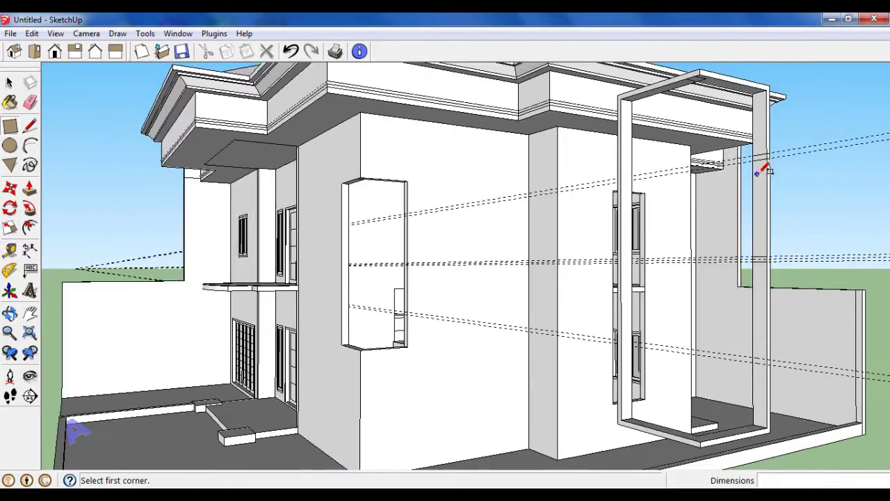
pyautogui.scroll(4, 765, 349)
pyautogui.scroll(-3, 806, 320)
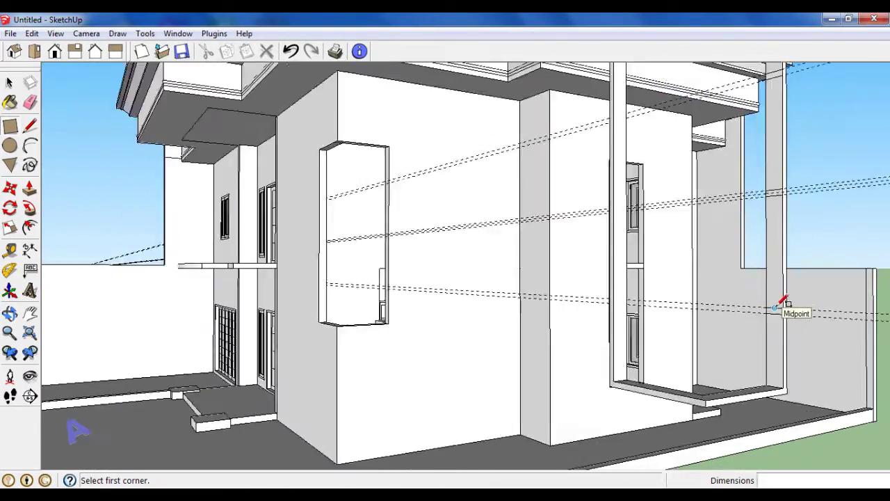
pyautogui.scroll(-3, 741, 308)
# Orbit out to the whole house and delete the guide lines.
pyautogui.moveTo(789, 294)
pyautogui.mouseDown(button='middle')
pyautogui.moveTo(729, 284)
pyautogui.moveTo(132, 94)
pyautogui.mouseUp(button='middle')
pyautogui.press('e')
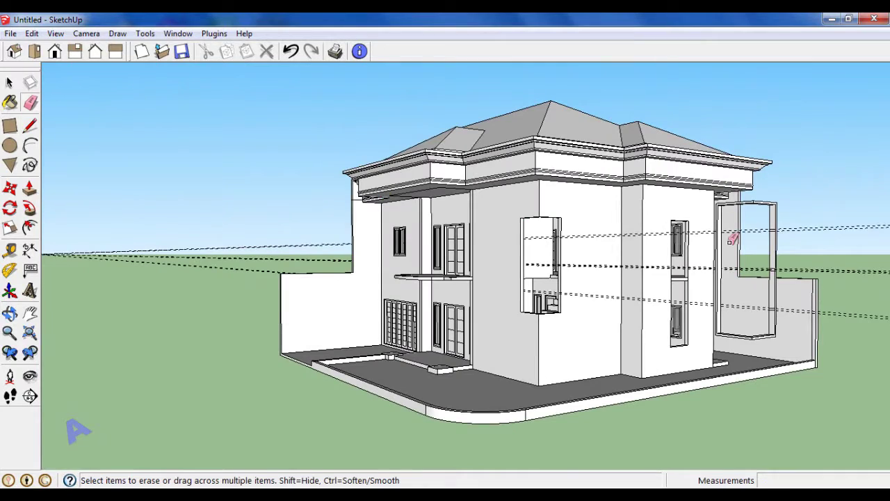
pyautogui.press('Delete')
pyautogui.scroll(-1, 788, 394)
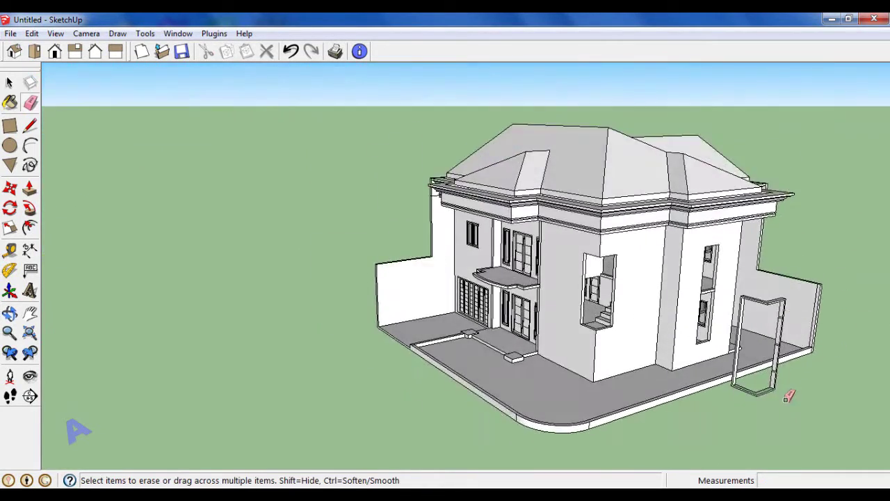
pyautogui.scroll(5, 764, 369)
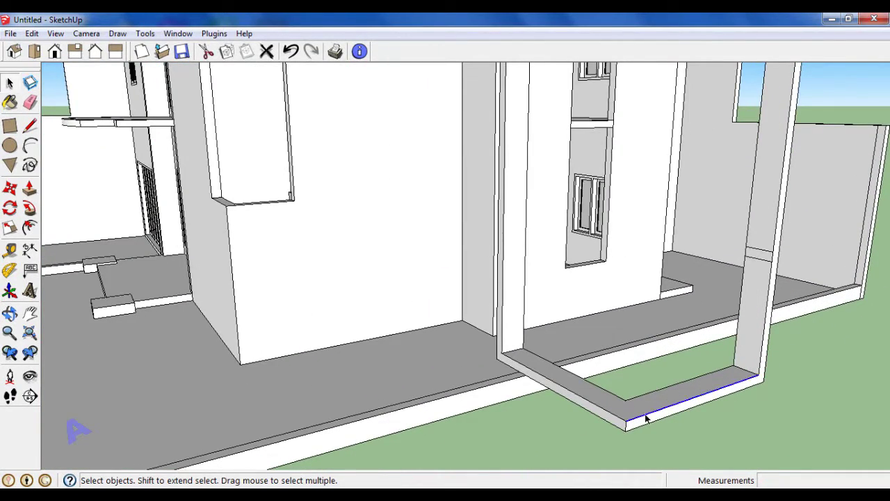
# Push/Pull the marked band on the post across the tall side frame into an L-shaped crossbar.
pyautogui.click(29, 197)
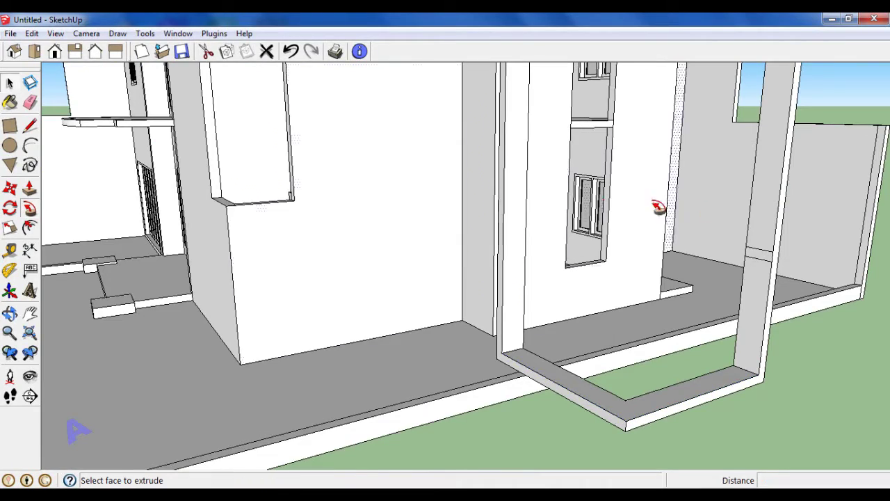
pyautogui.scroll(3, 655, 198)
pyautogui.scroll(-3, 774, 378)
pyautogui.moveTo(727, 343); pyautogui.dragTo(109, 80, button='middle')
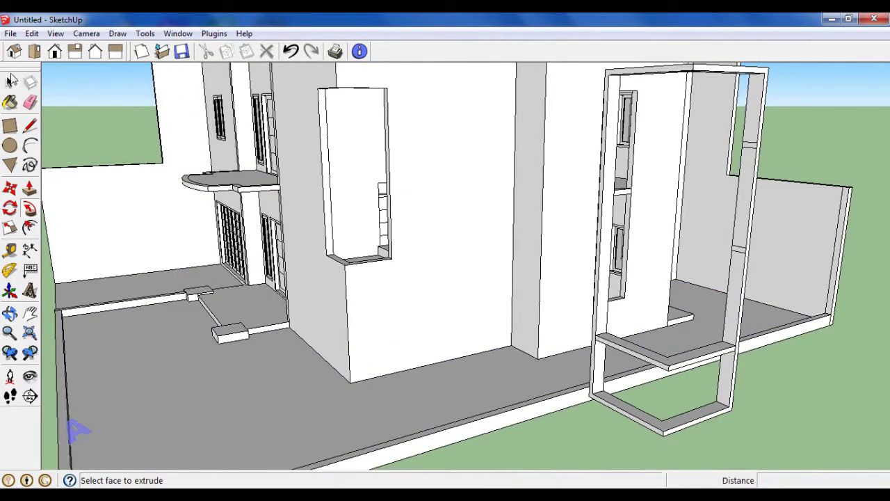
pyautogui.click(10, 81)
pyautogui.scroll(3, 659, 365)
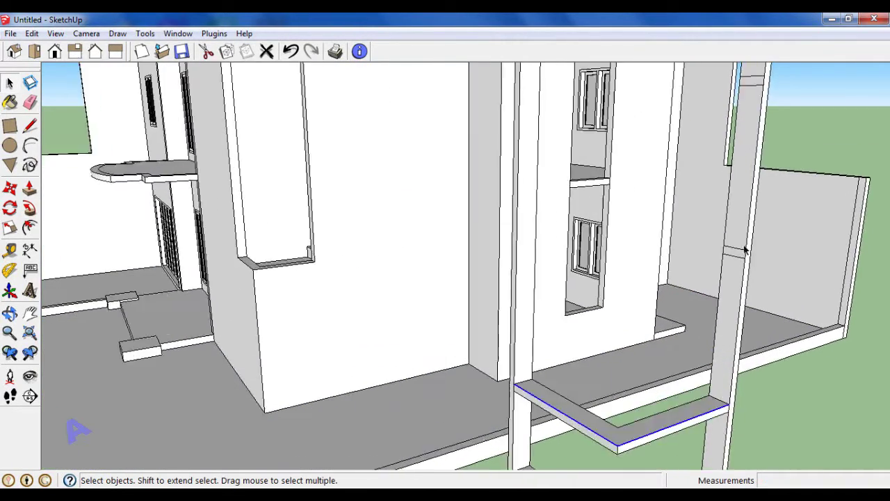
pyautogui.scroll(2, 660, 364)
pyautogui.click(30, 187)
pyautogui.scroll(-5, 735, 266)
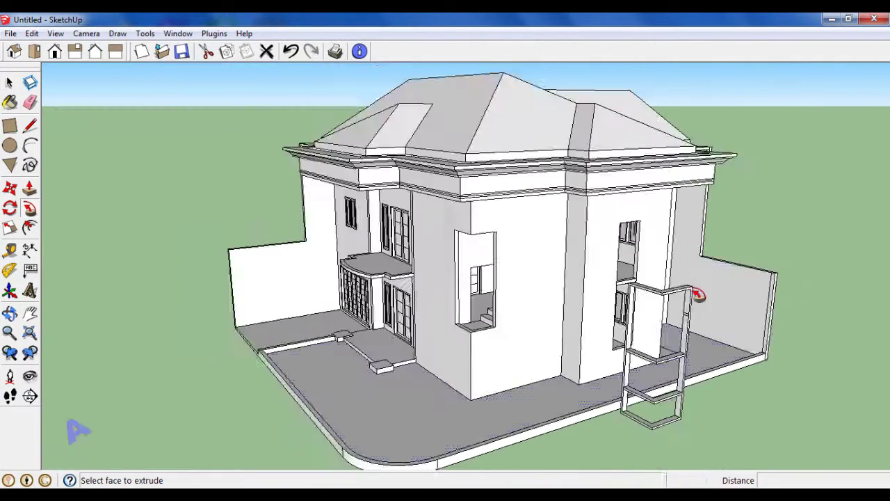
pyautogui.scroll(5, 699, 295)
pyautogui.press('space')
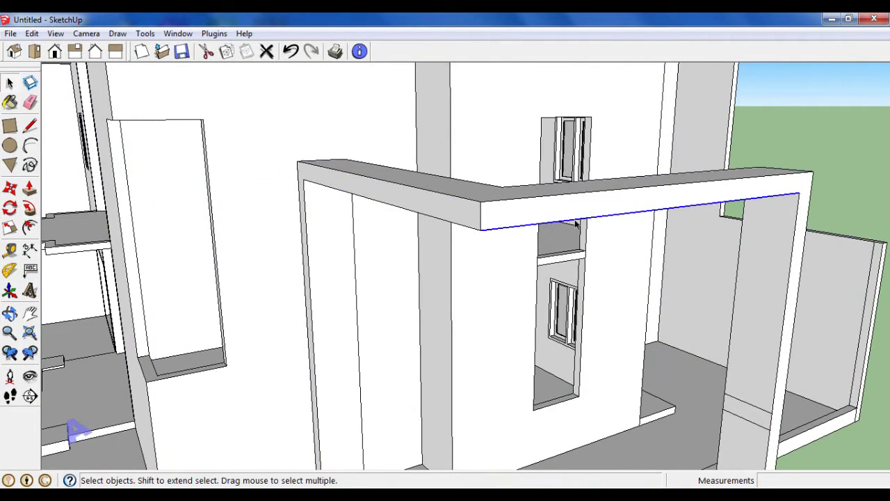
pyautogui.scroll(-2, 460, 230)
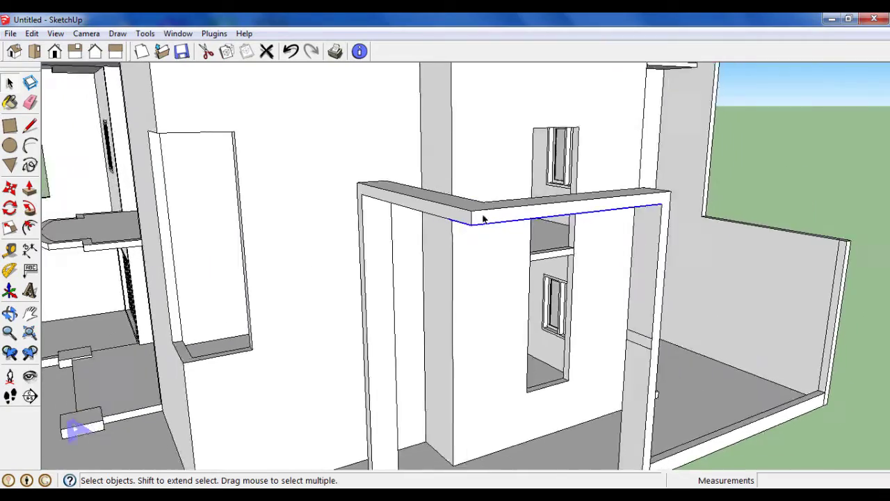
pyautogui.scroll(3, 477, 215)
pyautogui.scroll(-2, 453, 218)
pyautogui.scroll(-2, 486, 222)
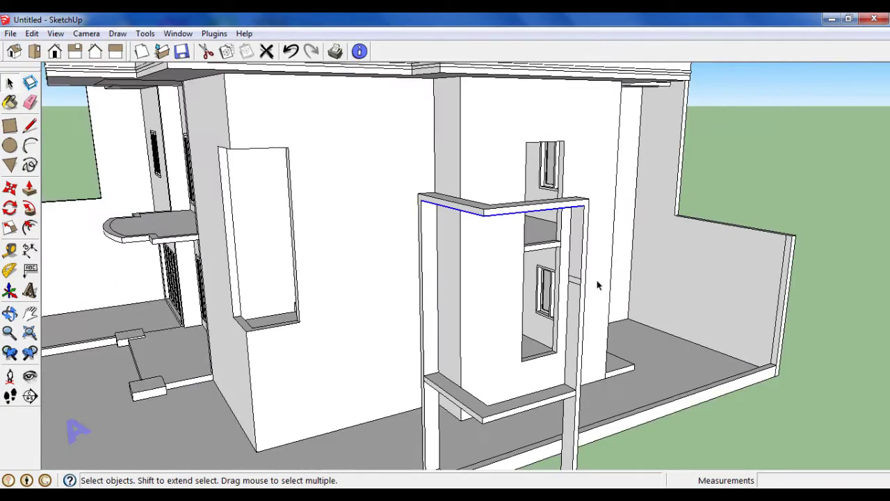
pyautogui.click(29, 188)
pyautogui.scroll(2, 586, 292)
# Pull out a second crossbar across the corner window frame.
pyautogui.scroll(-3, 586, 292)
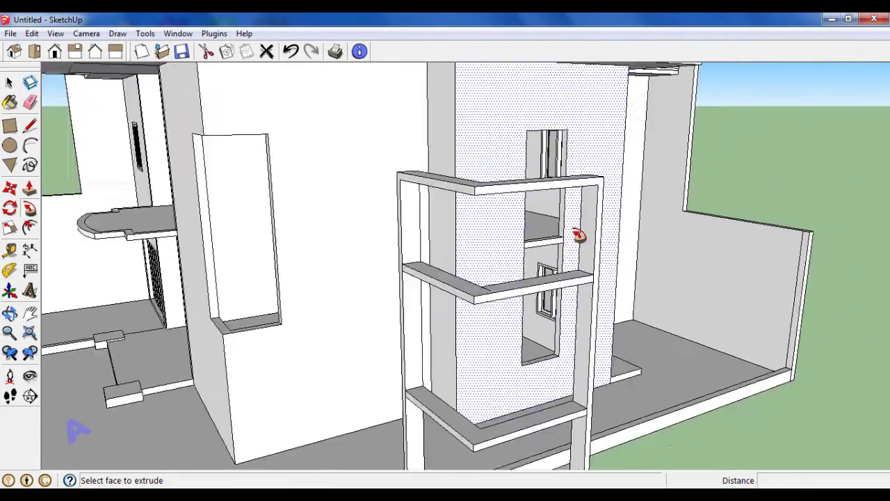
pyautogui.moveTo(586, 292); pyautogui.dragTo(544, 311, button='middle')
pyautogui.scroll(3, 552, 347)
pyautogui.scroll(2, 486, 369)
# Place guides 7.5 cm inside the frame's bottom edge and at its inner corner.
pyautogui.press('t')
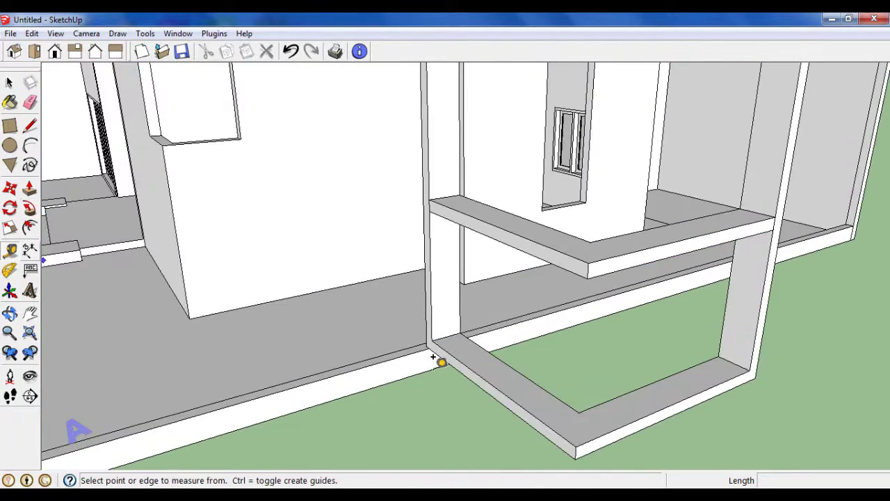
pyautogui.scroll(2, 459, 362)
pyautogui.click(477, 364)
pyautogui.click(723, 370)
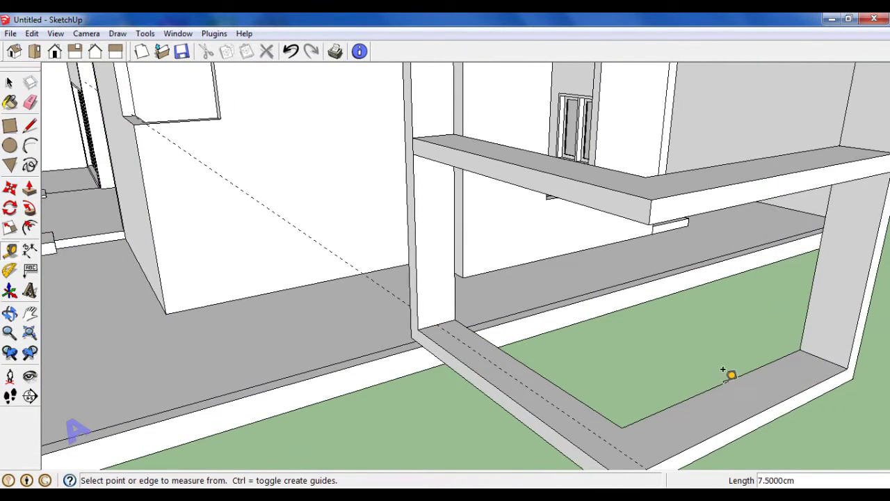
pyautogui.click(825, 349)
# Draw the glass panel rectangles from the frame base up to the frame top.
pyautogui.click(10, 126)
pyautogui.click(629, 445)
pyautogui.scroll(-2, 629, 445)
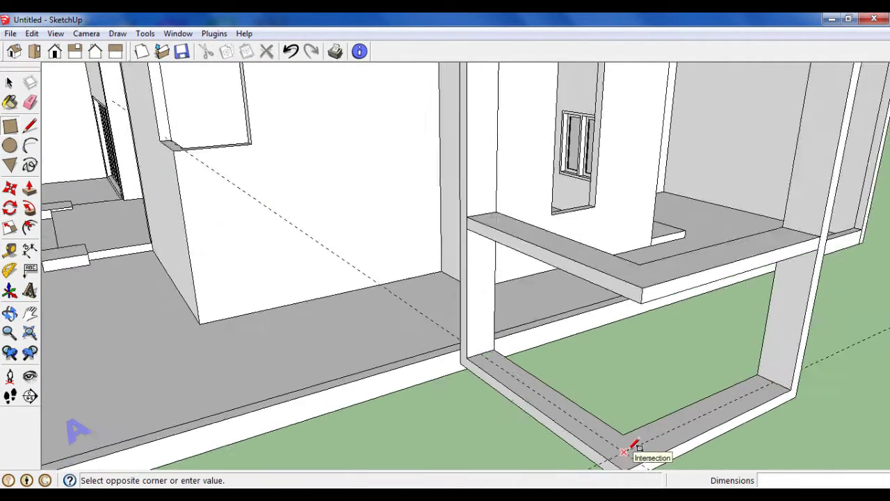
pyautogui.scroll(-3, 629, 445)
pyautogui.scroll(-1, 629, 445)
pyautogui.scroll(4, 617, 211)
pyautogui.scroll(2, 582, 149)
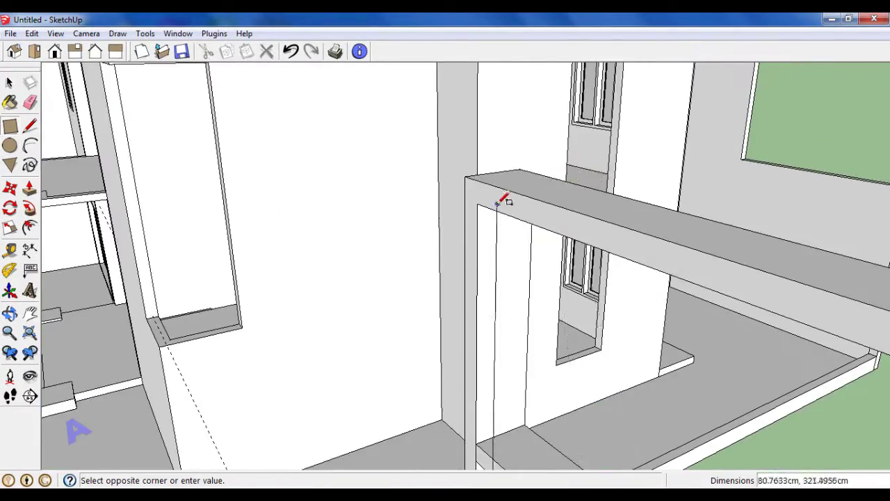
pyautogui.scroll(-1, 505, 197)
pyautogui.click(515, 192)
pyautogui.scroll(-2, 514, 193)
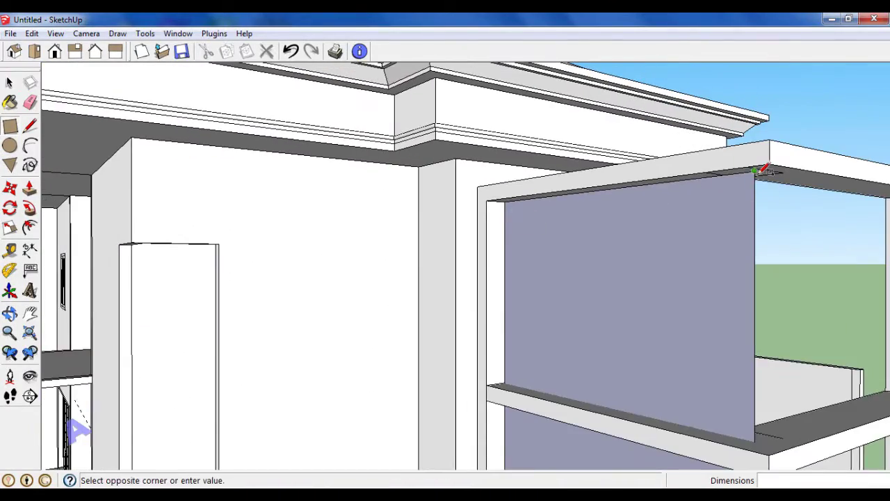
pyautogui.scroll(-2, 764, 188)
pyautogui.scroll(-2, 775, 313)
pyautogui.scroll(3, 789, 403)
pyautogui.scroll(1, 796, 438)
pyautogui.click(803, 442)
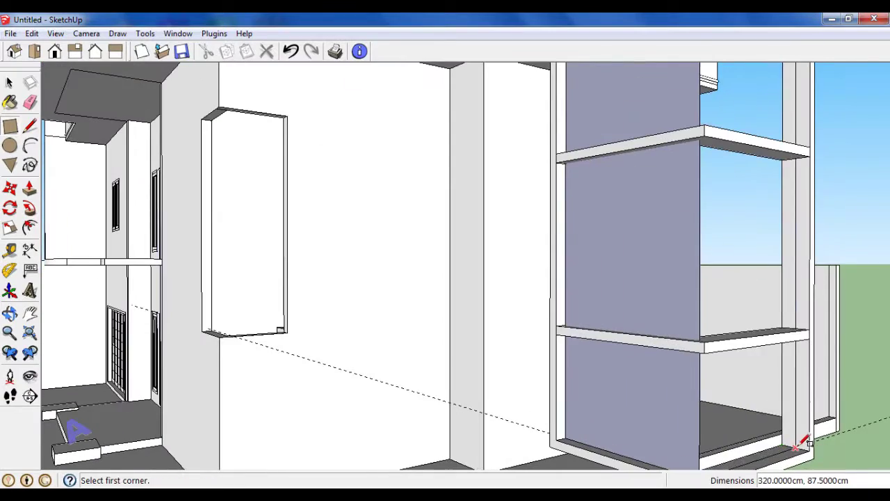
# Paint the panels with Translucent_Glass_Gray and close the Materials window.
pyautogui.click(10, 101)
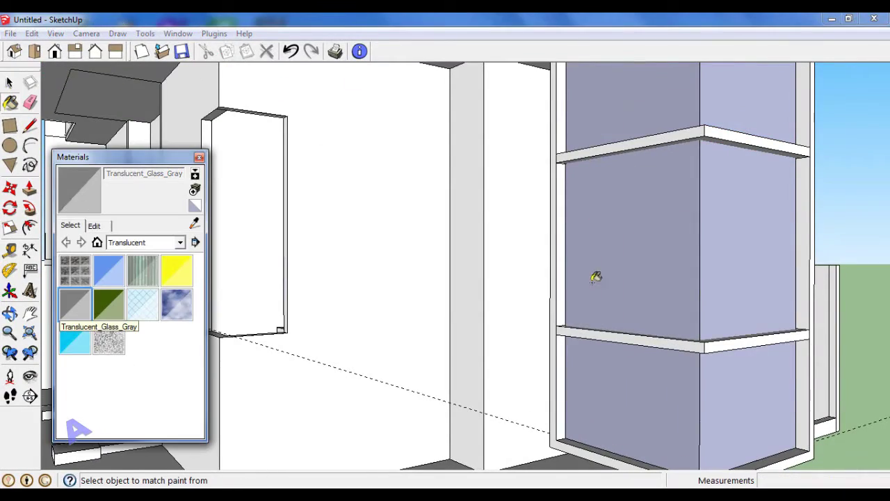
pyautogui.scroll(-2, 741, 258)
pyautogui.scroll(-3, 741, 258)
pyautogui.scroll(-3, 741, 258)
pyautogui.scroll(1, 775, 259)
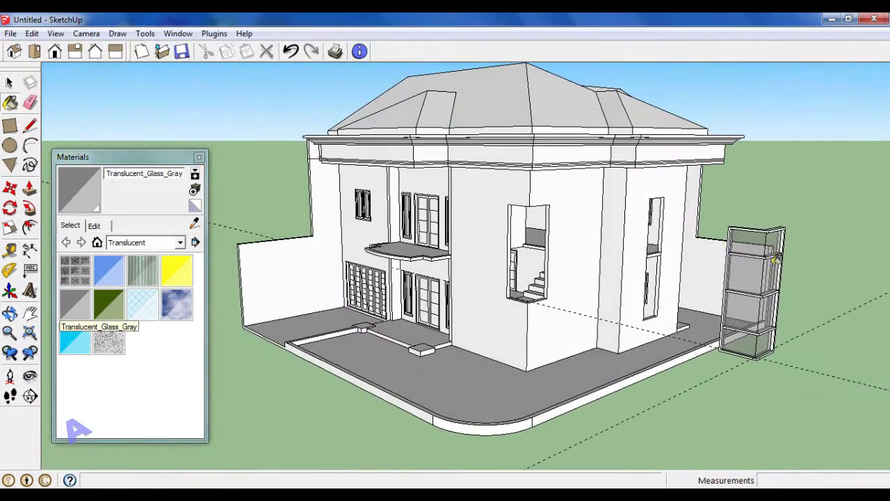
pyautogui.click(199, 157)
pyautogui.click(30, 102)
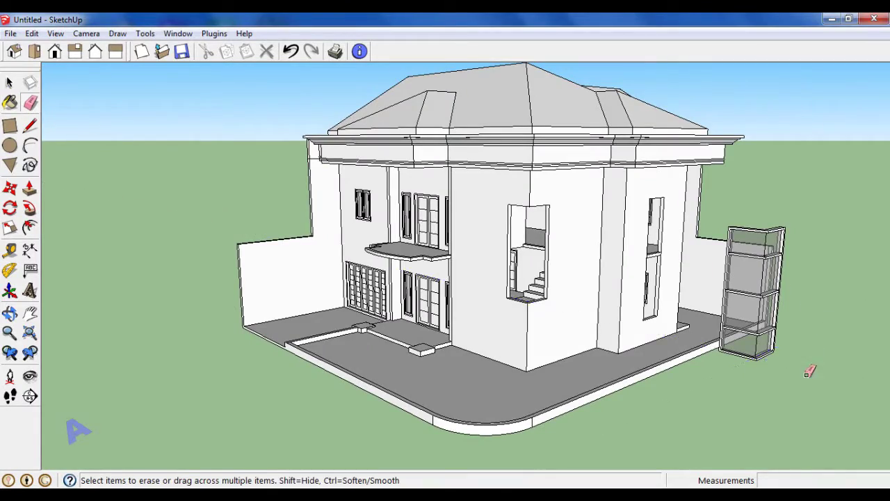
pyautogui.moveTo(808, 372); pyautogui.dragTo(795, 357, button='middle')
pyautogui.scroll(2, 795, 348)
# Move-copy the tall side opening's vertical edge (M with Ctrl) out beside the house.
pyautogui.click(10, 82)
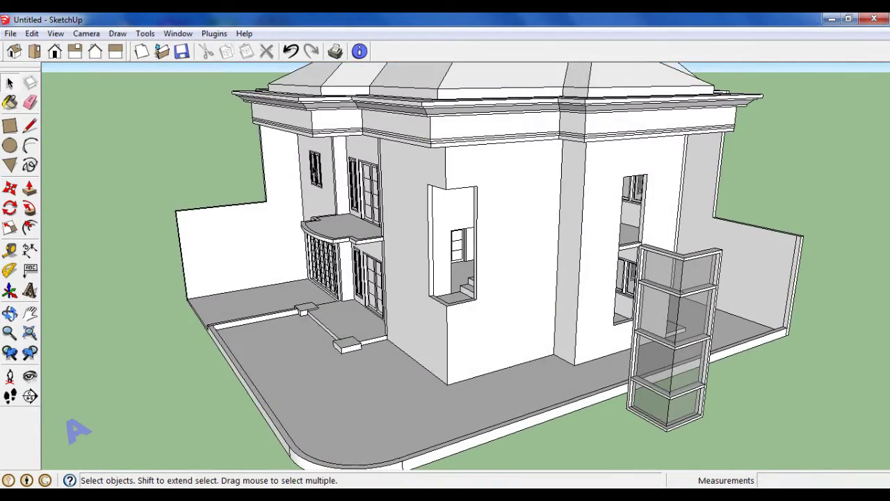
pyautogui.moveTo(646, 208); pyautogui.dragTo(670, 195, button='middle')
pyautogui.scroll(5, 626, 185)
pyautogui.scroll(2, 618, 177)
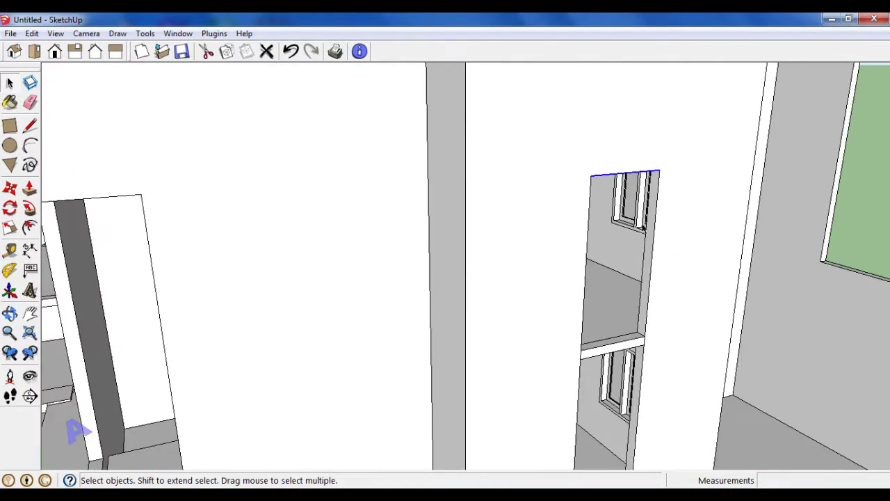
pyautogui.moveTo(654, 259); pyautogui.dragTo(645, 391, button='middle')
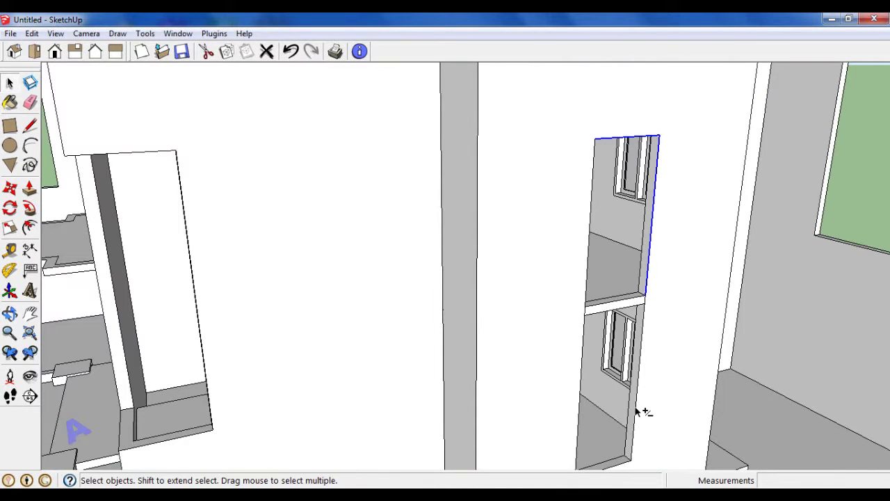
pyautogui.scroll(-5, 678, 270)
pyautogui.click(11, 187)
pyautogui.scroll(-3, 556, 172)
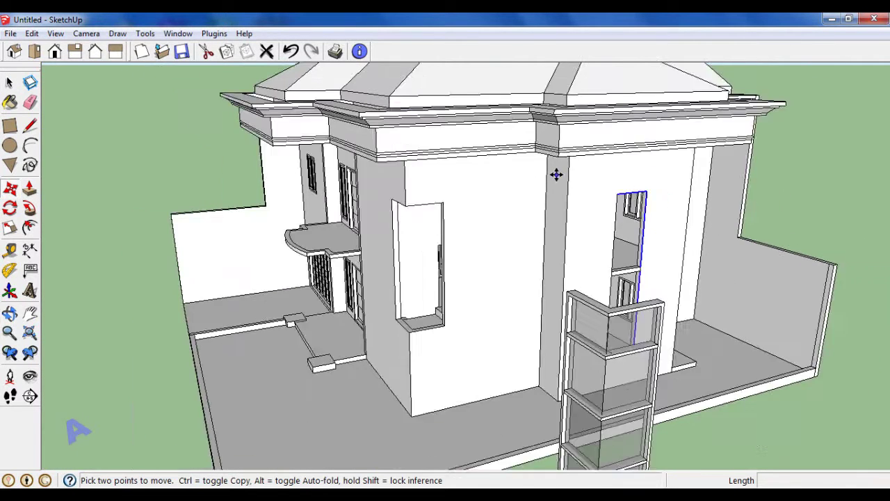
pyautogui.scroll(-3, 729, 312)
pyautogui.press('ctrl')
pyautogui.click(735, 358)
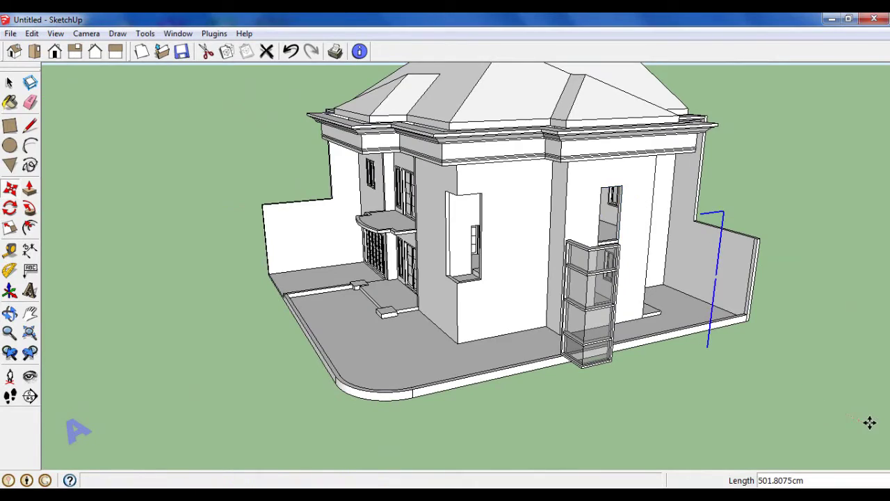
# Draw a 475 by 100 cm rectangle starting at the copied edge.
pyautogui.click(16, 133)
pyautogui.scroll(3, 765, 193)
pyautogui.click(696, 214)
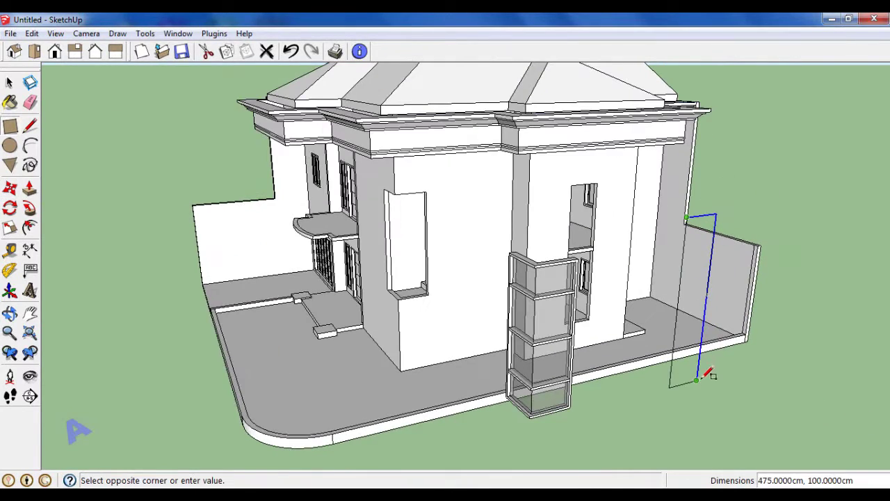
pyautogui.click(705, 376)
pyautogui.moveTo(660, 246); pyautogui.dragTo(755, 272, button='middle')
pyautogui.scroll(3, 757, 270)
# Push/Pull the rectangle 15 cm into a slab.
pyautogui.press('p')
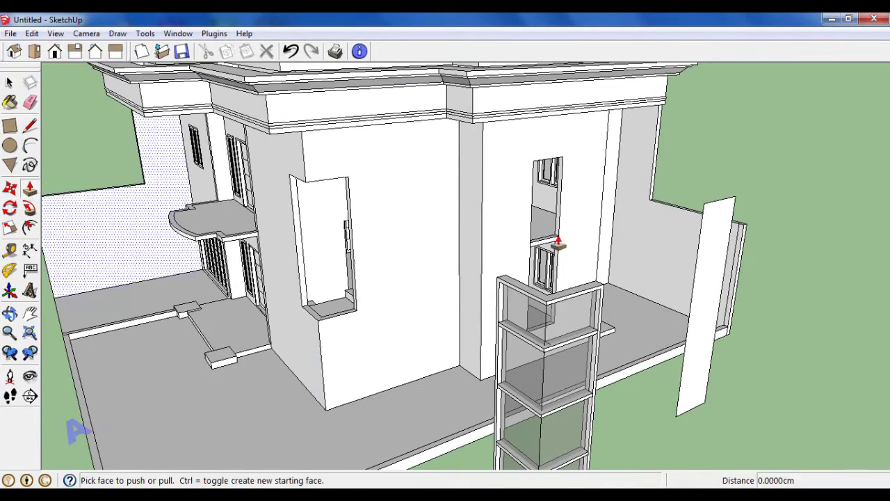
pyautogui.scroll(2, 558, 242)
pyautogui.click(720, 241)
pyautogui.write('15')
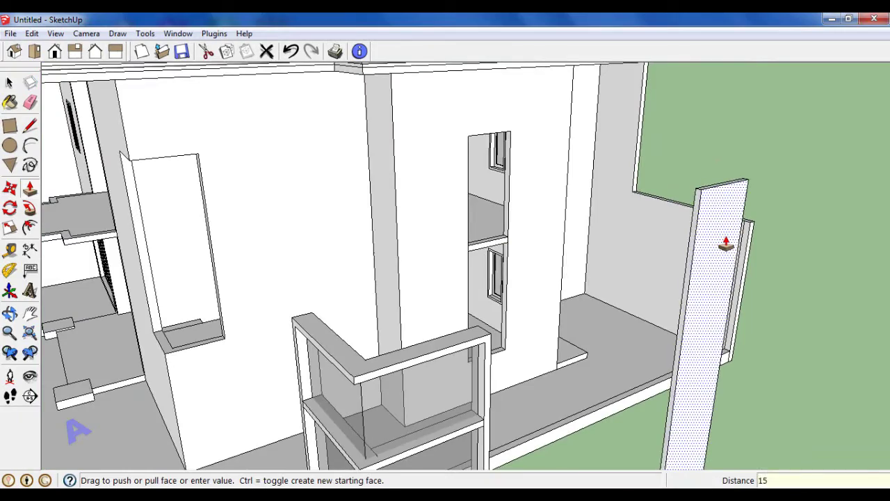
pyautogui.press('Return')
pyautogui.scroll(-3, 623, 202)
pyautogui.moveTo(624, 202); pyautogui.dragTo(638, 215, button='middle')
pyautogui.scroll(3, 600, 232)
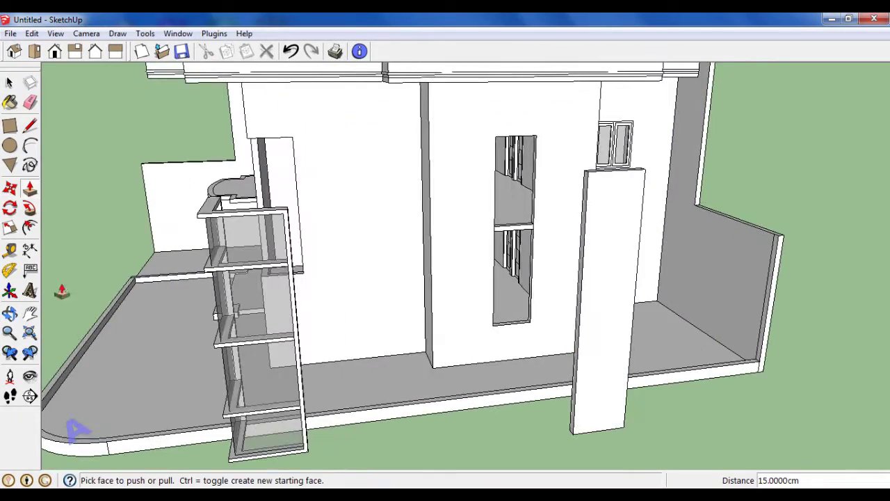
# Offset the slab's front face inward by 5 cm to form the border.
pyautogui.press('f')
pyautogui.scroll(3, 411, 232)
pyautogui.click(607, 165)
pyautogui.write('5')
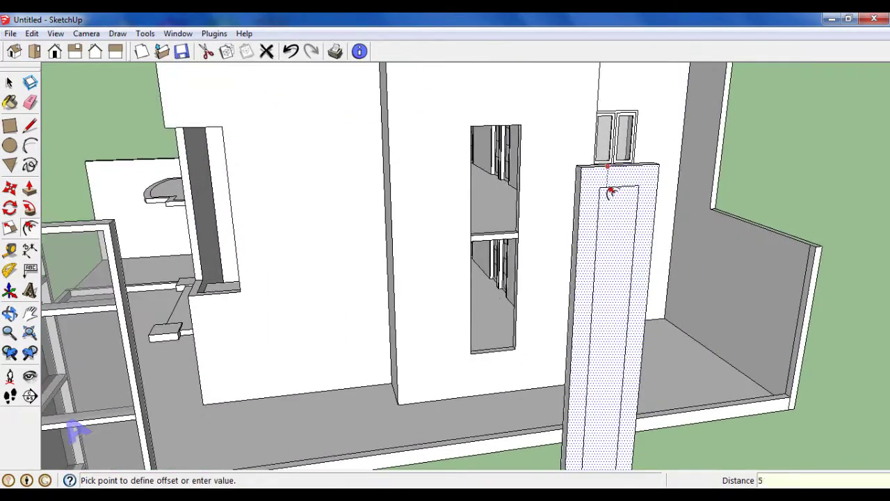
pyautogui.press('Return')
pyautogui.scroll(-5, 605, 230)
pyautogui.press('Escape')
pyautogui.press('space')
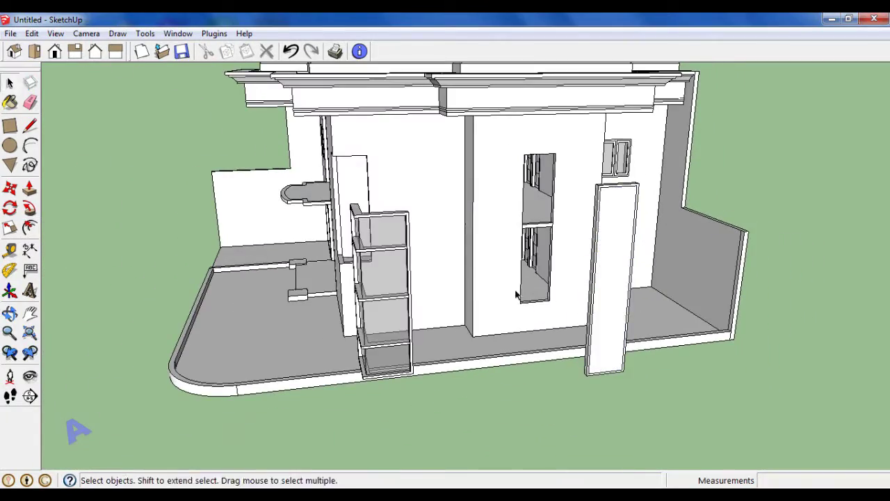
pyautogui.moveTo(516, 295)
pyautogui.mouseDown(button='middle')
pyautogui.moveTo(580, 274)
pyautogui.moveTo(550, 276)
pyautogui.moveTo(743, 328)
pyautogui.mouseUp(button='middle')
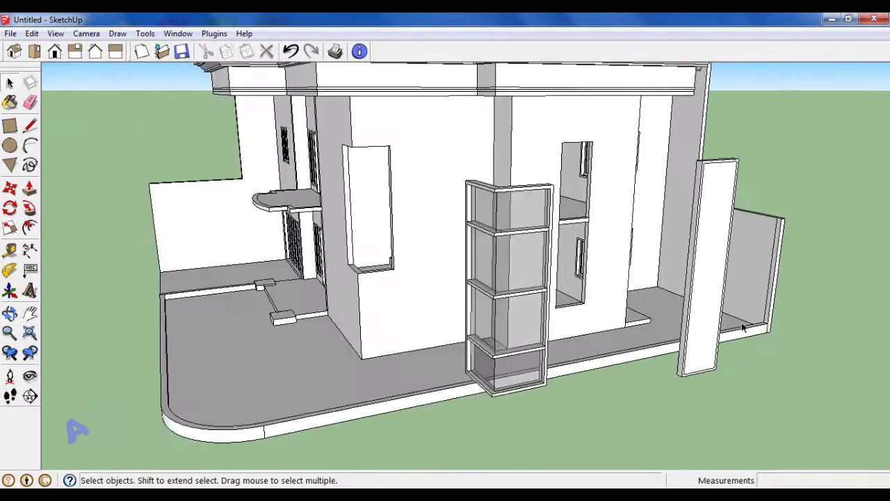
pyautogui.scroll(3, 742, 328)
# Place guide lines 5 cm apart measured from the slab's top edge.
pyautogui.press('t')
pyautogui.scroll(-3, 582, 181)
pyautogui.scroll(5, 587, 172)
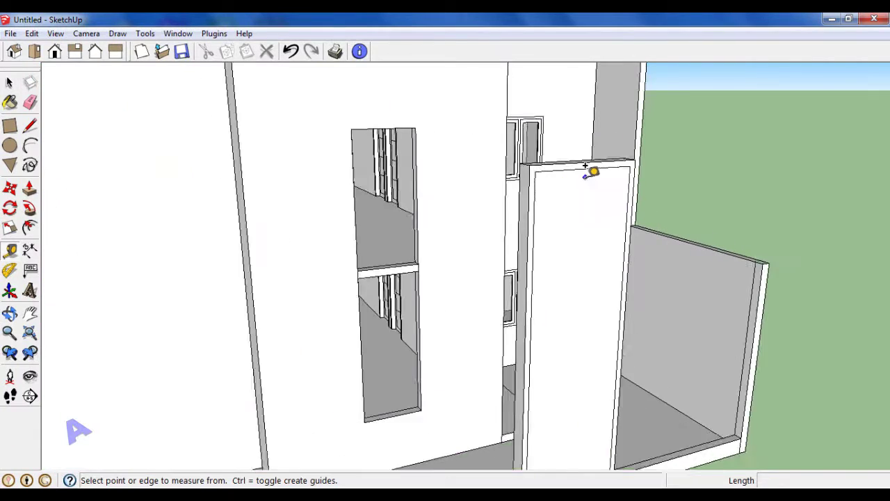
pyautogui.scroll(1, 586, 165)
pyautogui.click(585, 168)
pyautogui.click(581, 217)
pyautogui.scroll(2, 572, 256)
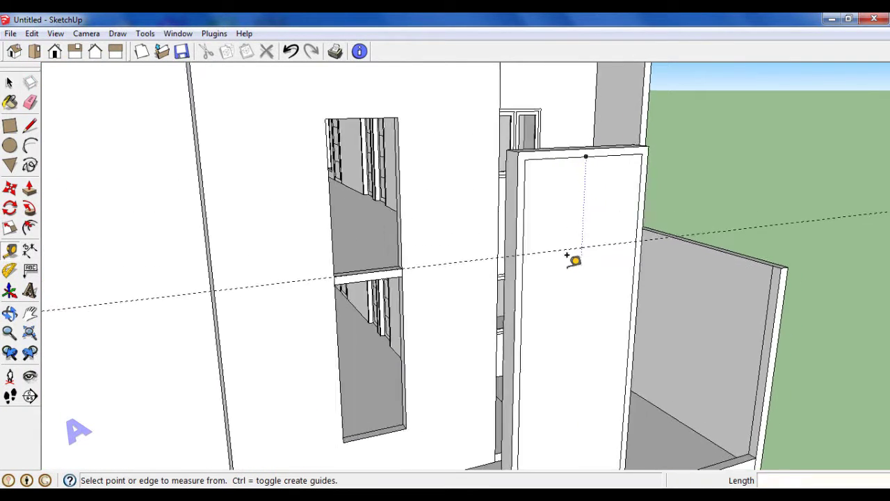
pyautogui.scroll(2, 598, 240)
pyautogui.click(598, 237)
pyautogui.press('Return')
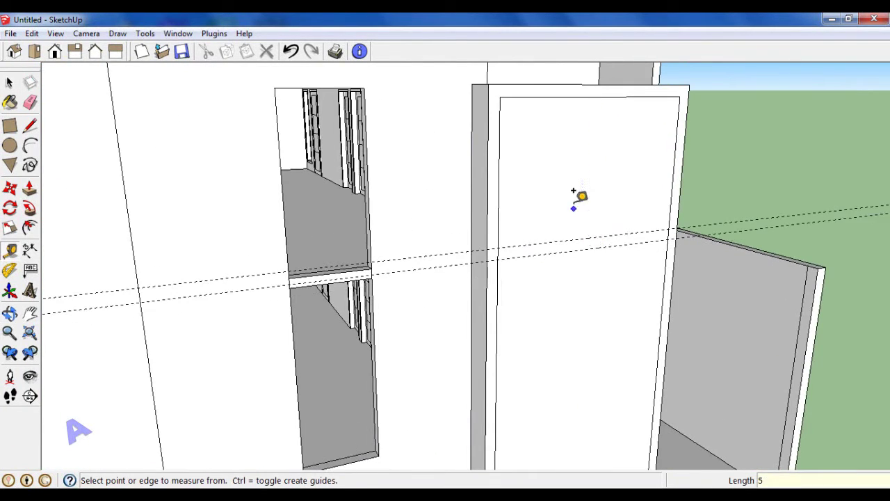
pyautogui.scroll(-3, 576, 193)
pyautogui.scroll(-3, 586, 185)
pyautogui.scroll(1, 592, 348)
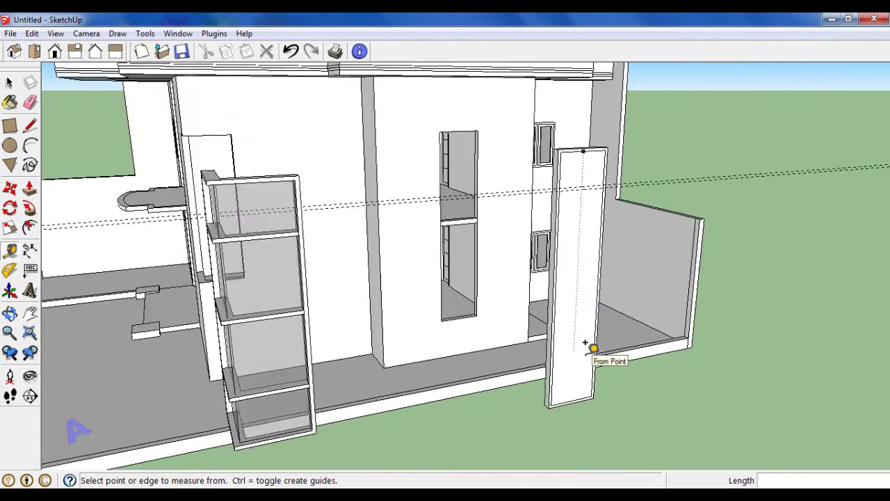
pyautogui.scroll(2, 574, 369)
pyautogui.scroll(-1, 588, 312)
pyautogui.scroll(1, 579, 180)
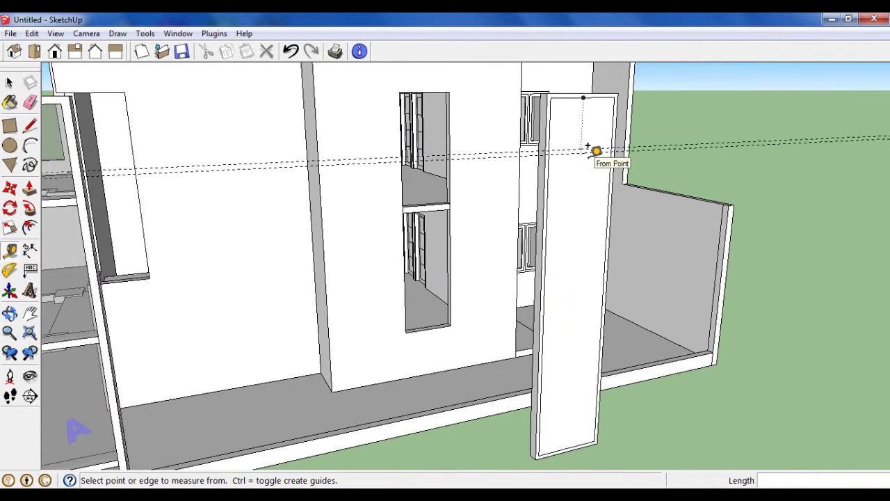
pyautogui.scroll(1, 572, 407)
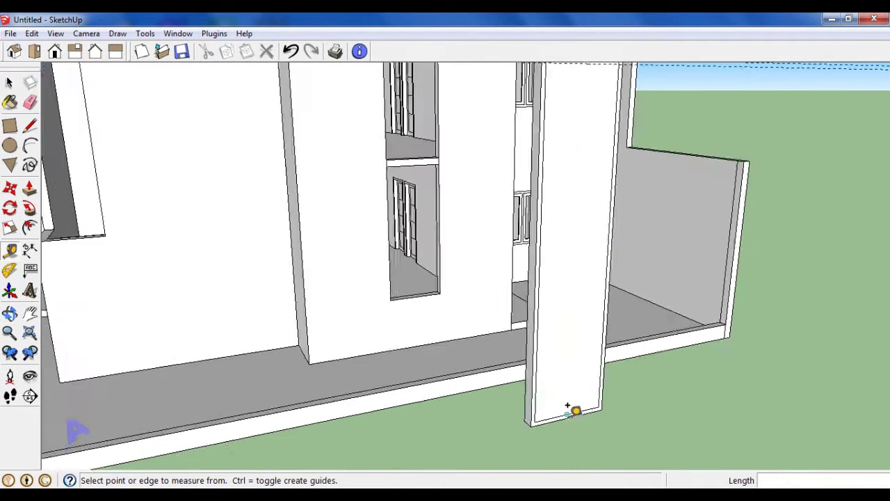
pyautogui.scroll(1, 592, 395)
pyautogui.press('Return')
pyautogui.scroll(1, 604, 334)
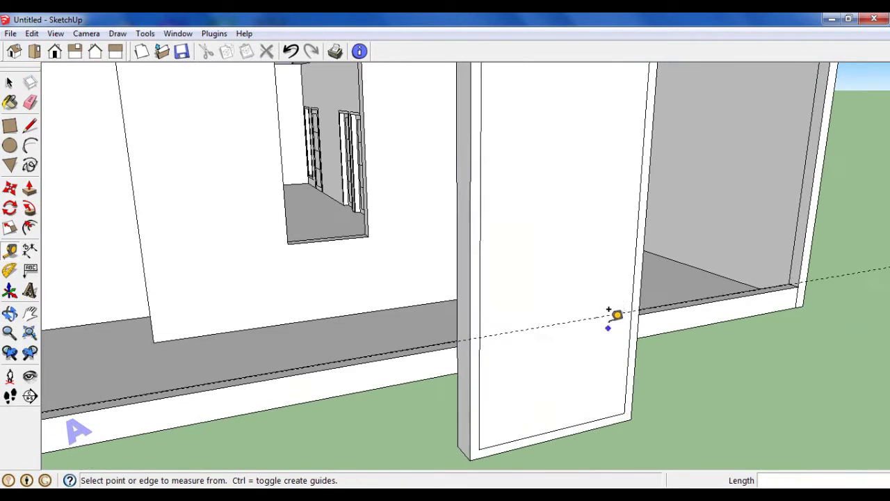
pyautogui.write('5')
pyautogui.press('Return')
# Add more guide lines measured up from the slab's bottom edge.
pyautogui.scroll(-1, 592, 399)
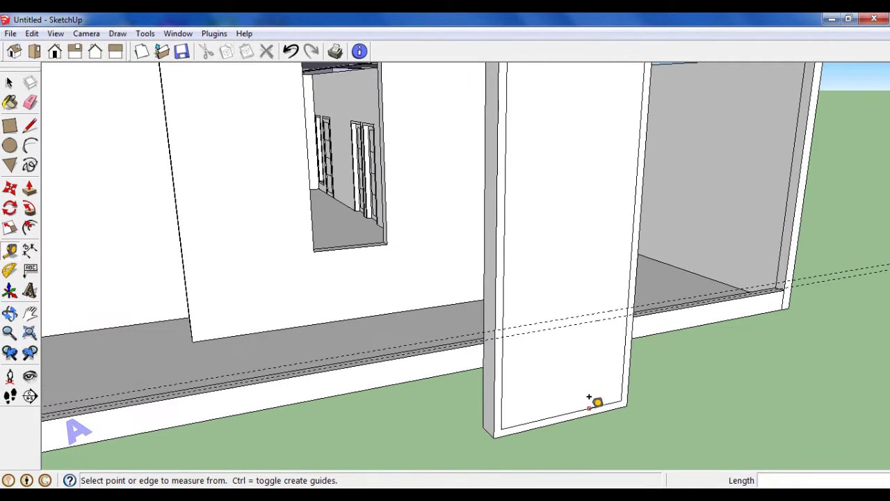
pyautogui.click(591, 399)
pyautogui.scroll(-1, 592, 398)
pyautogui.scroll(-1, 618, 229)
pyautogui.click(616, 213)
pyautogui.scroll(1, 607, 210)
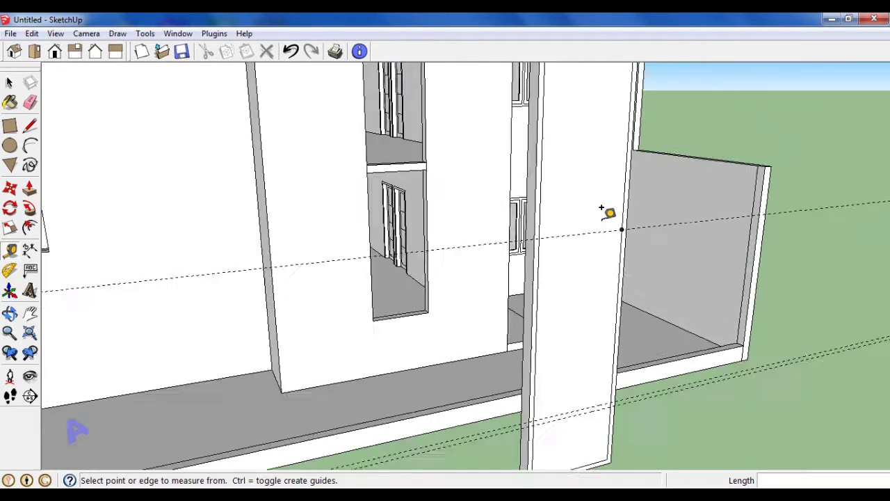
pyautogui.scroll(1, 604, 229)
pyautogui.click(599, 239)
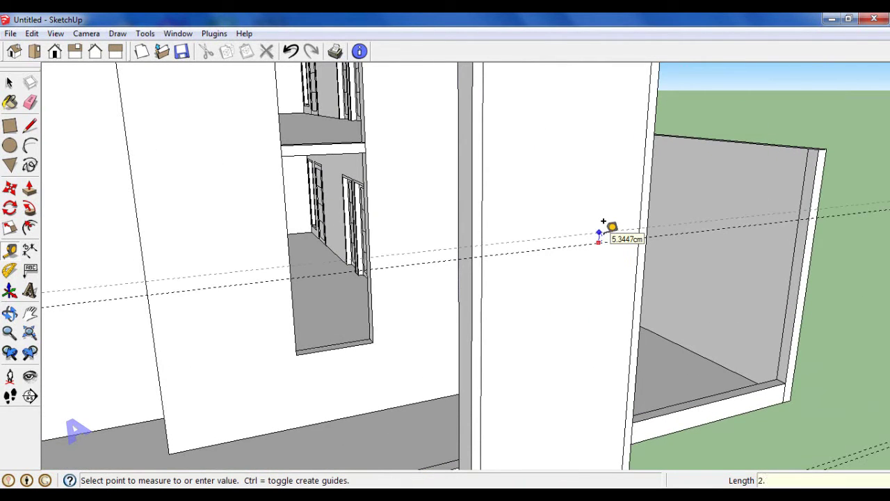
pyautogui.scroll(2, 604, 226)
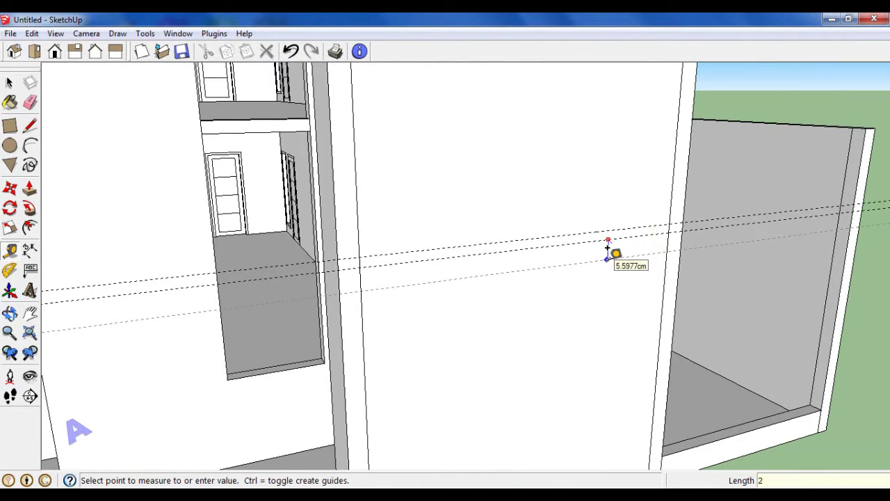
# Draw a band rectangle across the tall panel's inset face between the guides.
pyautogui.click(9, 125)
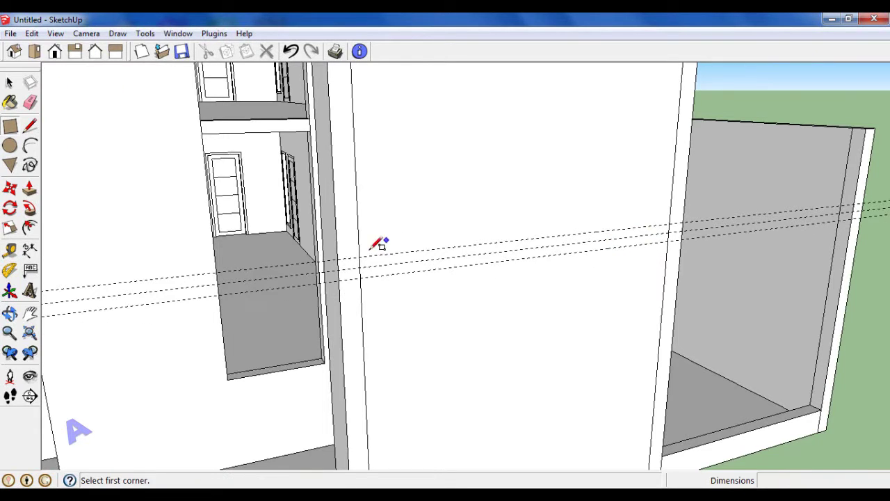
pyautogui.click(358, 257)
pyautogui.scroll(-2, 594, 312)
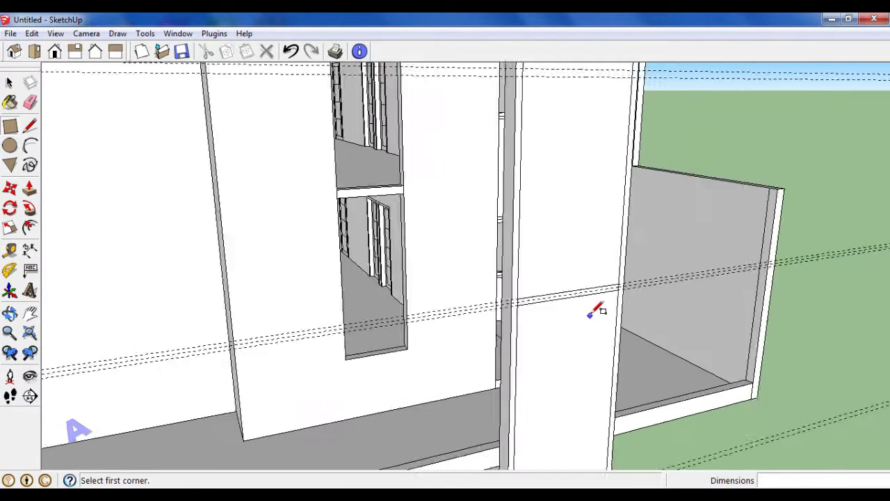
pyautogui.scroll(-2, 573, 223)
pyautogui.scroll(-1, 554, 153)
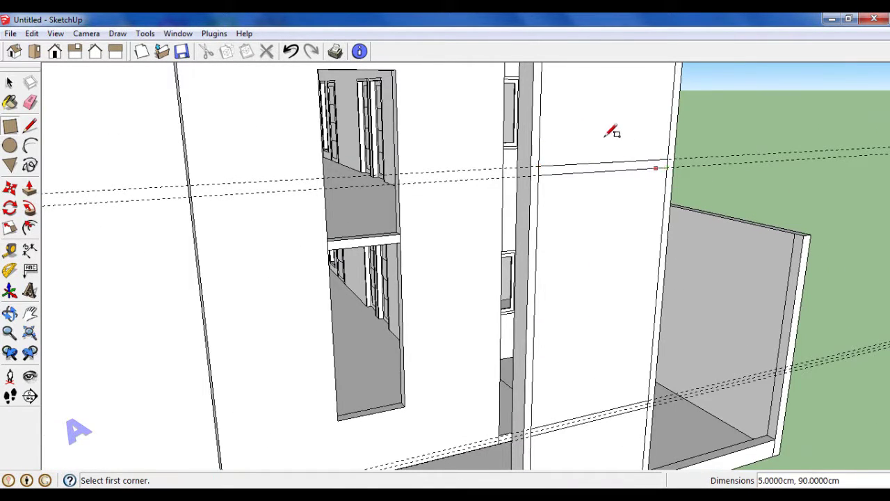
pyautogui.scroll(-2, 594, 142)
pyautogui.scroll(-1, 584, 387)
pyautogui.scroll(2, 541, 337)
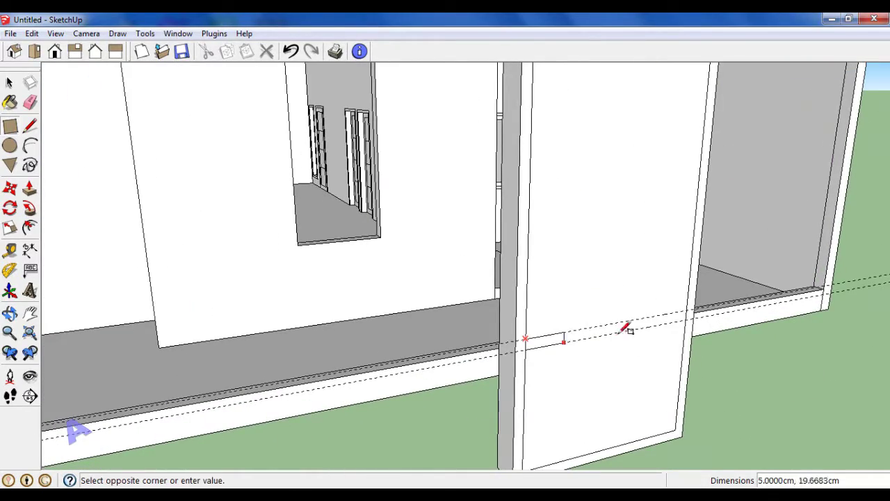
pyautogui.click(688, 317)
pyautogui.scroll(-1, 684, 327)
pyautogui.scroll(-1, 680, 334)
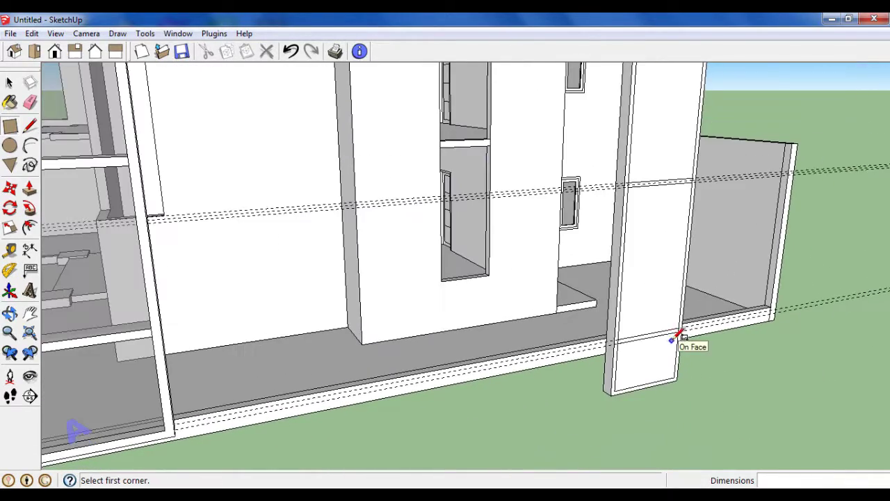
pyautogui.click(30, 102)
pyautogui.scroll(-2, 540, 279)
pyautogui.scroll(-2, 696, 209)
# Push the tall stair-window frame's inner pane through 15 cm to open the frame, then orbit to check.
pyautogui.scroll(2, 674, 163)
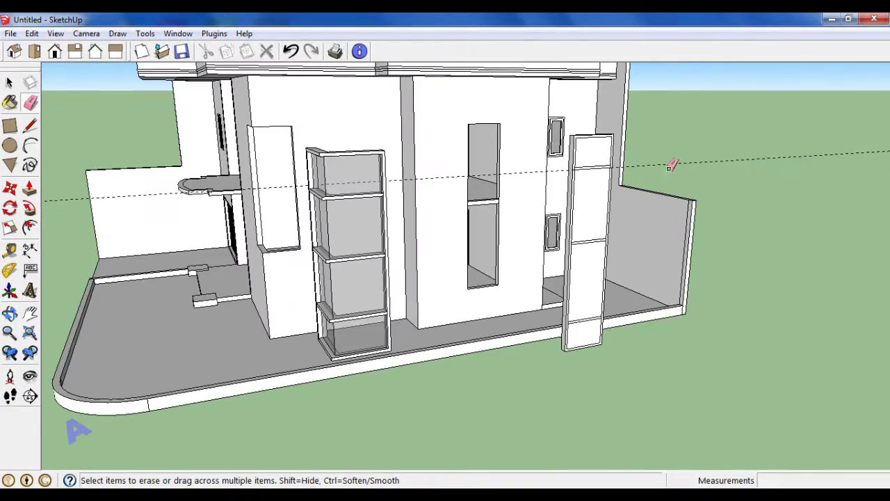
pyautogui.scroll(3, 602, 174)
pyautogui.click(29, 189)
pyautogui.scroll(-3, 606, 234)
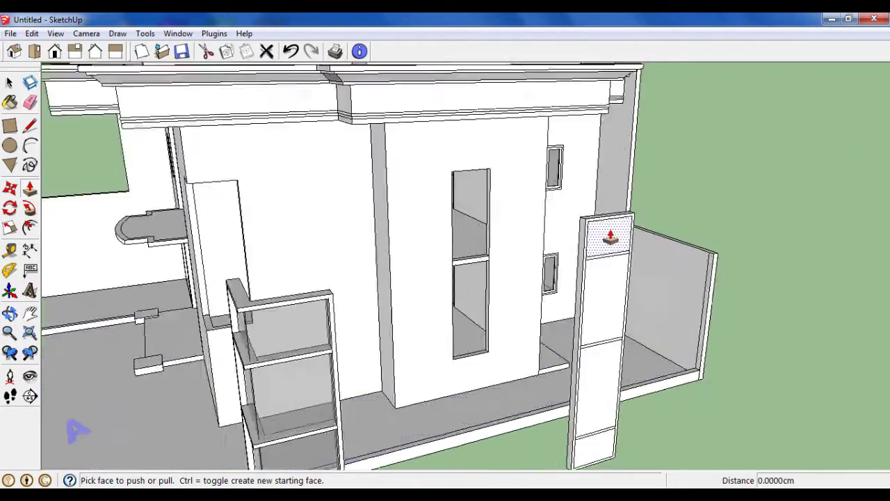
pyautogui.scroll(3, 608, 250)
pyautogui.click(606, 254)
pyautogui.write('5')
pyautogui.press('Return')
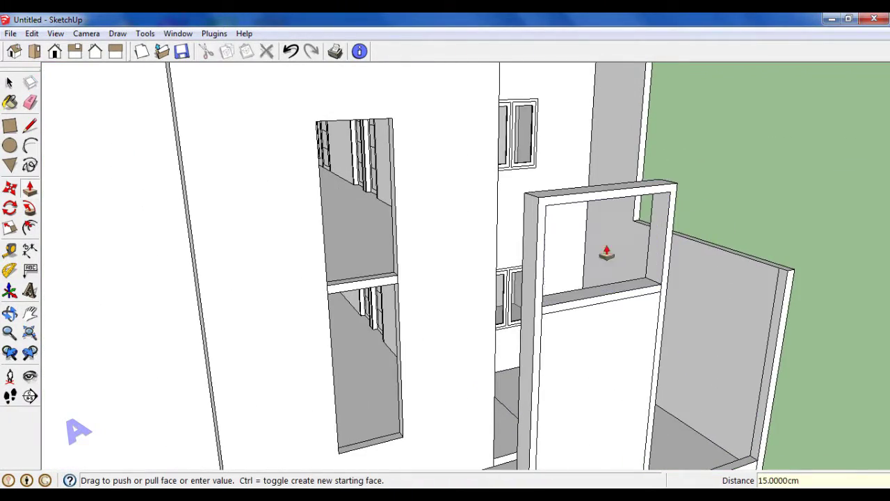
pyautogui.scroll(-3, 566, 312)
pyautogui.scroll(1, 569, 362)
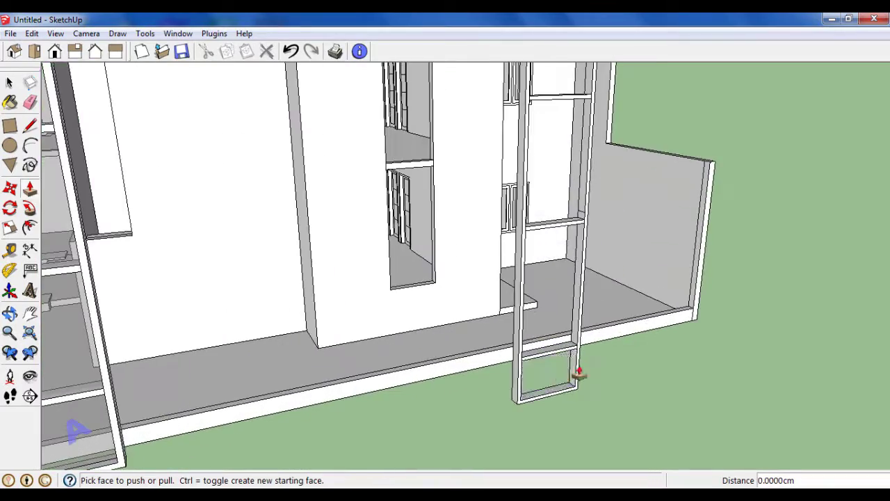
pyautogui.scroll(-3, 393, 223)
pyautogui.scroll(-3, 132, 147)
pyautogui.moveTo(133, 147)
pyautogui.mouseDown(button='middle')
pyautogui.moveTo(324, 173)
pyautogui.moveTo(229, 146)
pyautogui.moveTo(226, 165)
pyautogui.moveTo(288, 328)
pyautogui.mouseUp(button='middle')
pyautogui.scroll(2, 226, 165)
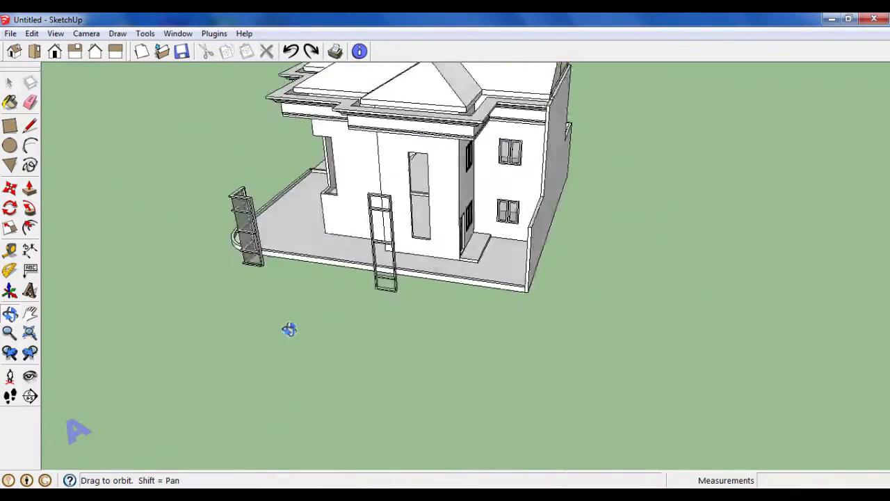
# Draw a glass pane rectangle from the frame opening's bottom corner up to the frame top.
pyautogui.scroll(3, 288, 328)
pyautogui.scroll(2, 333, 301)
pyautogui.scroll(2, 333, 300)
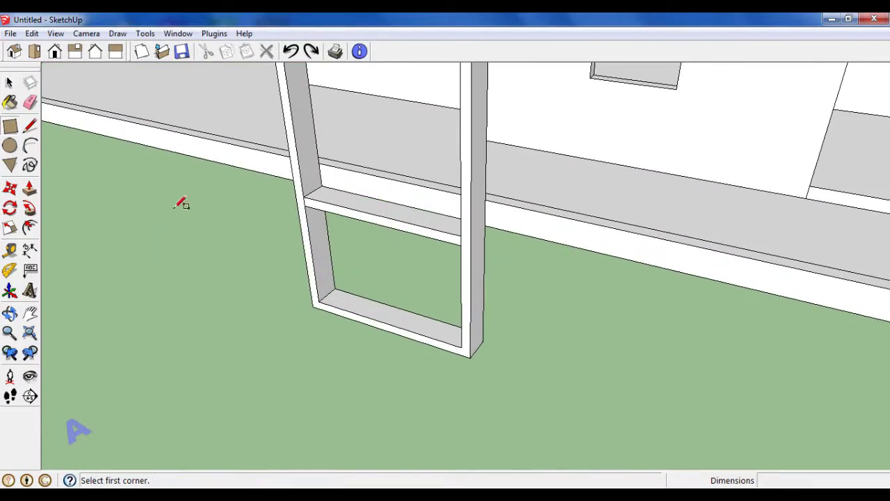
pyautogui.scroll(-2, 332, 284)
pyautogui.scroll(2, 341, 298)
pyautogui.click(342, 301)
pyautogui.scroll(-3, 341, 304)
pyautogui.moveTo(341, 304)
pyautogui.mouseDown(button='middle')
pyautogui.moveTo(348, 115)
pyautogui.moveTo(491, 75)
pyautogui.mouseUp(button='middle')
pyautogui.scroll(3, 357, 129)
pyautogui.scroll(3, 360, 125)
pyautogui.scroll(-2, 363, 128)
pyautogui.scroll(2, 365, 122)
pyautogui.click(480, 72)
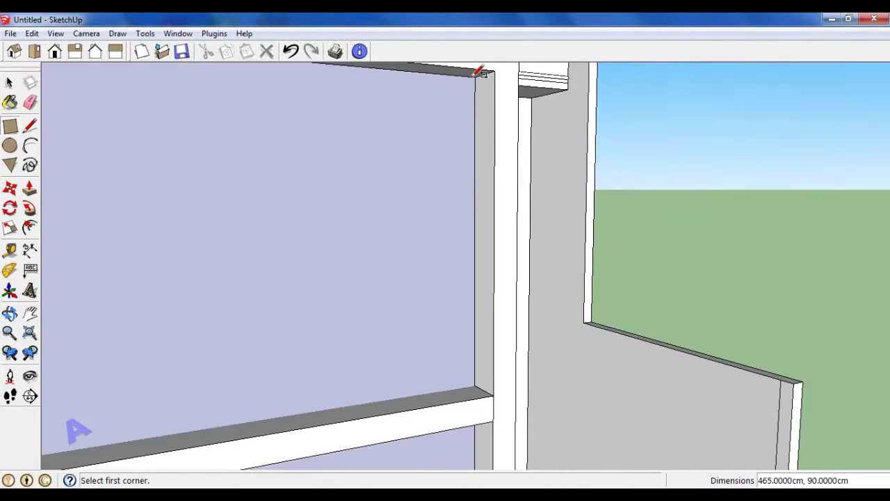
pyautogui.scroll(-2, 487, 104)
pyautogui.scroll(-2, 490, 132)
# Choose Translucent_Glass_Gray from the Materials library.
pyautogui.click(11, 102)
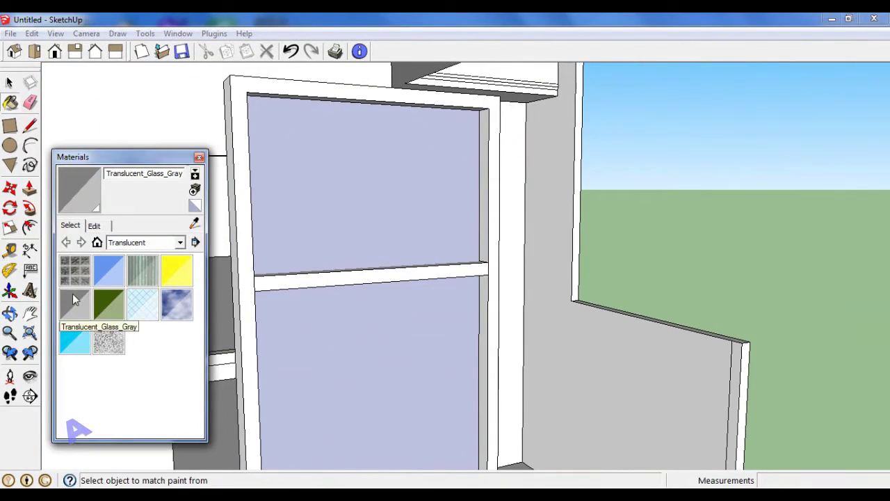
pyautogui.click(334, 222)
pyautogui.scroll(-3, 334, 223)
pyautogui.scroll(-2, 453, 218)
# Paint the new pane Translucent_Glass_Gray.
pyautogui.click(200, 157)
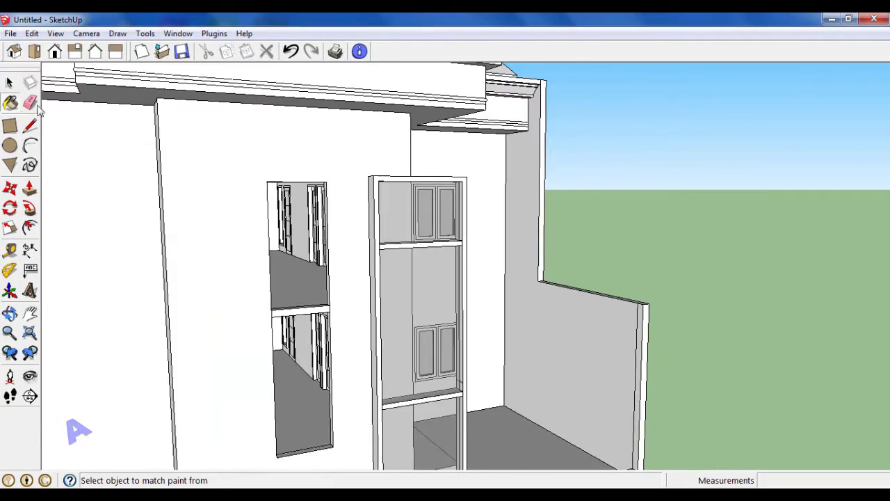
pyautogui.scroll(-4, 547, 233)
pyautogui.moveTo(548, 232); pyautogui.dragTo(556, 258, button='middle')
pyautogui.scroll(2, 462, 220)
pyautogui.scroll(3, 450, 231)
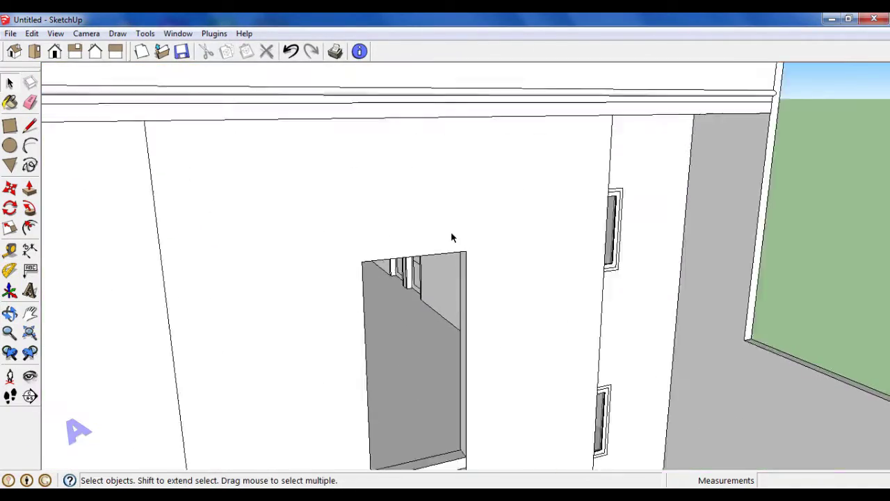
pyautogui.scroll(2, 450, 231)
# Add a guide 10 cm above the tall front opening's top edge.
pyautogui.click(9, 226)
pyautogui.scroll(2, 351, 274)
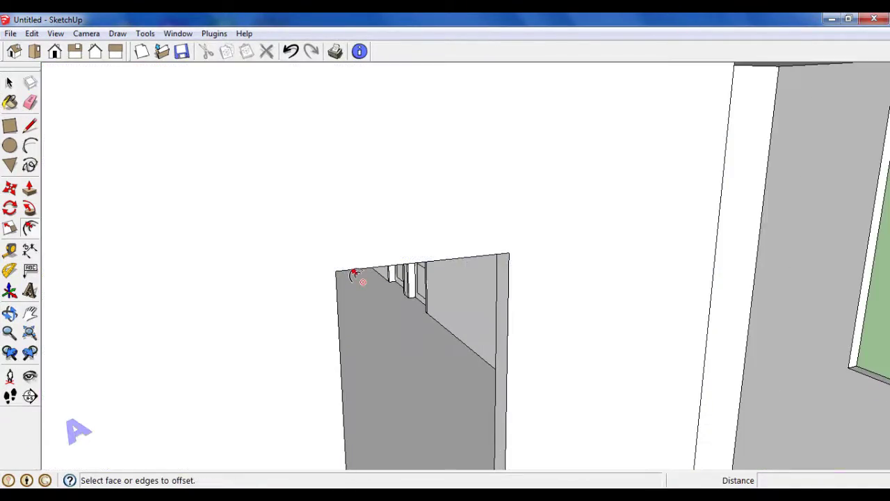
pyautogui.scroll(1, 352, 274)
pyautogui.scroll(2, 358, 274)
pyautogui.click(369, 222)
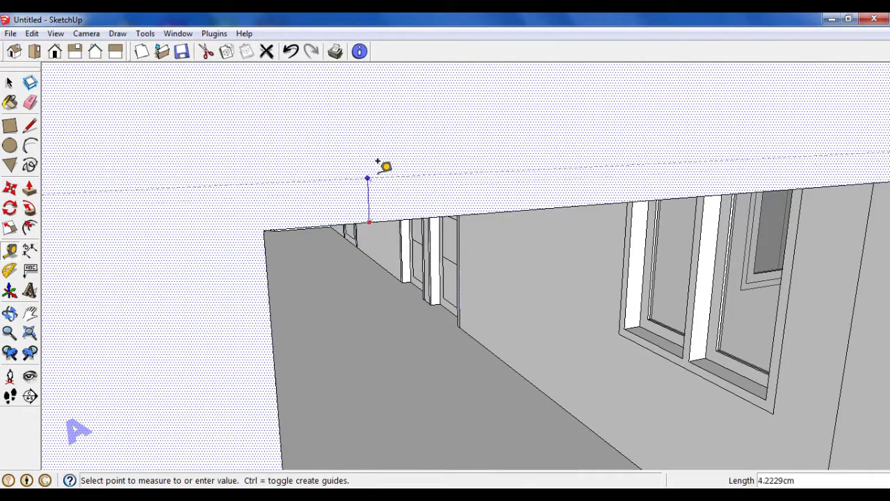
pyautogui.scroll(-2, 387, 167)
pyautogui.write('10')
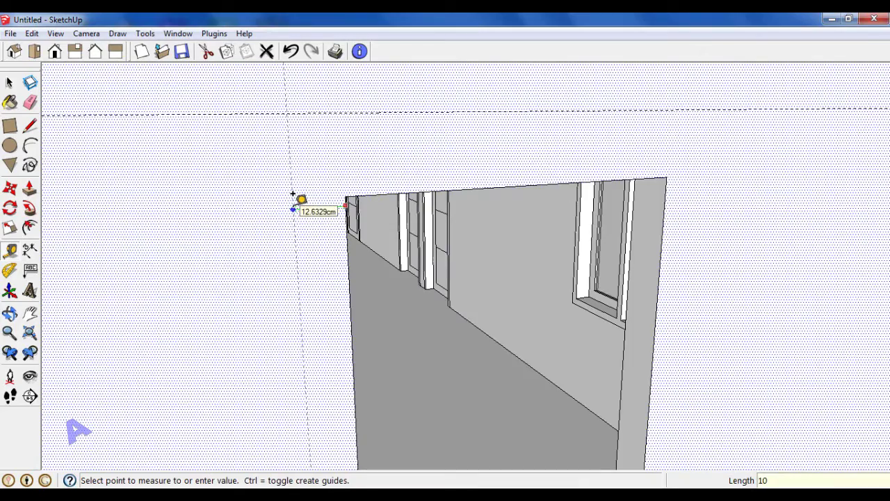
pyautogui.press('Return')
pyautogui.scroll(-2, 296, 199)
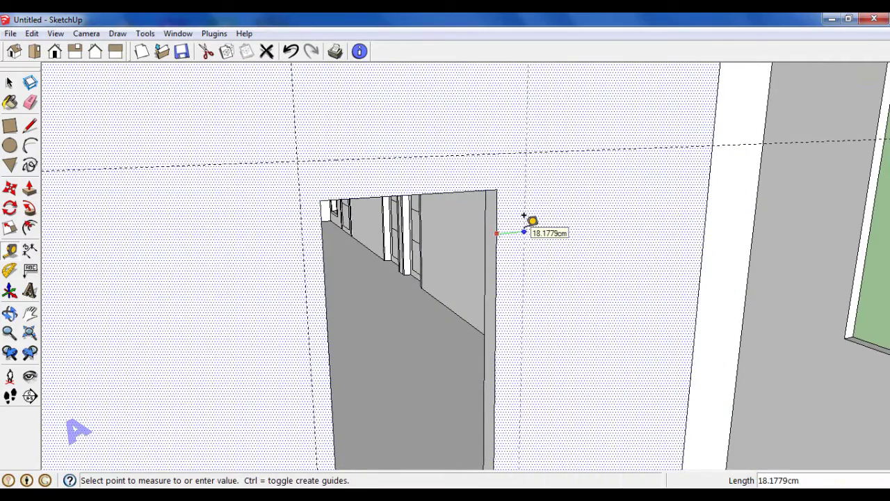
pyautogui.scroll(-3, 542, 204)
pyautogui.scroll(1, 518, 424)
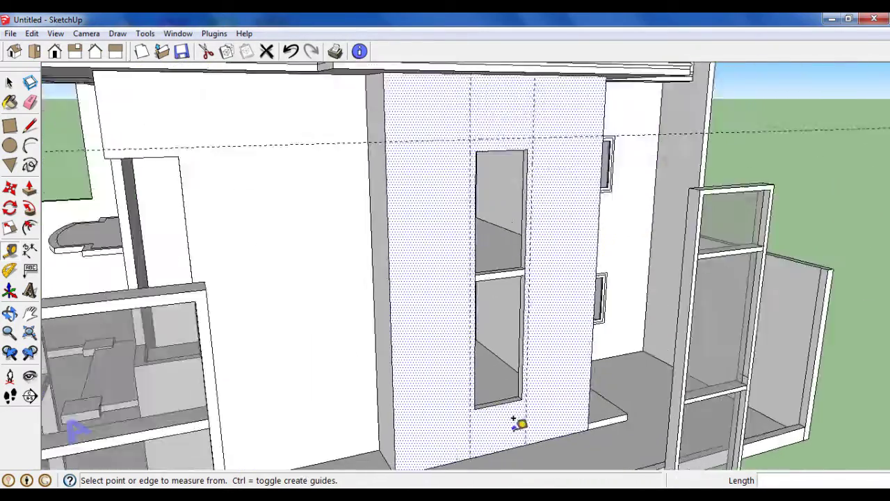
pyautogui.scroll(2, 520, 378)
pyautogui.scroll(2, 504, 395)
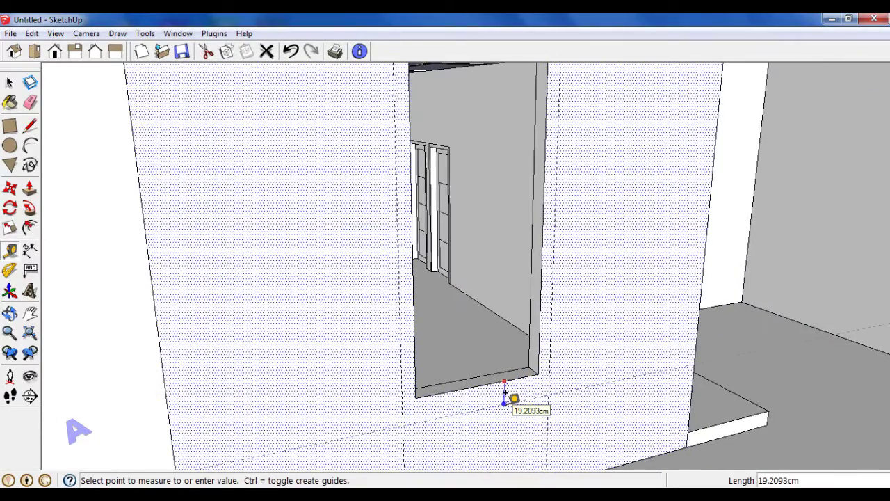
# Add a guide below the opening's bottom edge.
pyautogui.moveTo(506, 394)
pyautogui.mouseDown(button='middle')
pyautogui.moveTo(616, 368)
pyautogui.moveTo(552, 383)
pyautogui.mouseUp(button='middle')
pyautogui.click(548, 387)
pyautogui.click(556, 346)
pyautogui.scroll(-1, 546, 410)
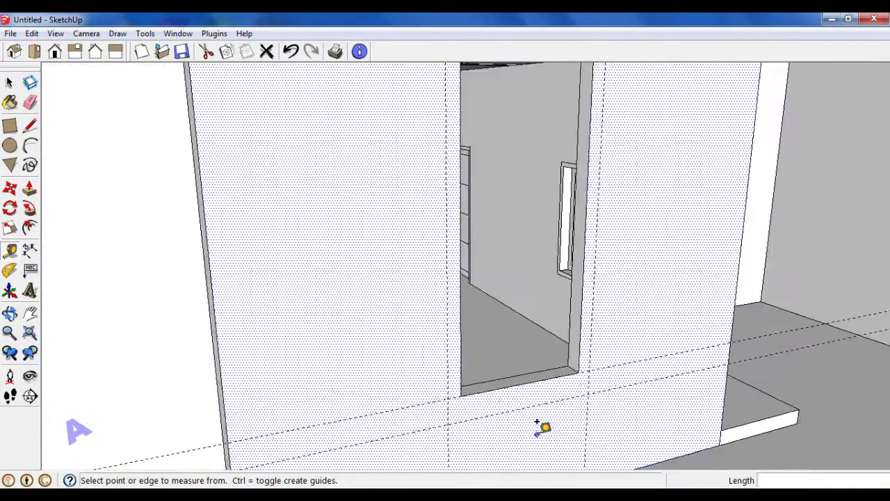
pyautogui.scroll(-3, 549, 397)
pyautogui.scroll(3, 535, 174)
pyautogui.scroll(2, 536, 143)
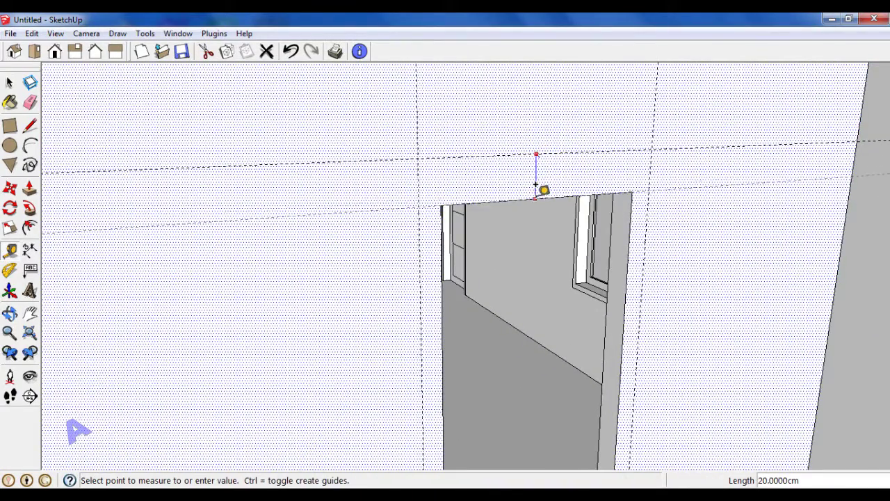
# Draw the lintel, side and 120 cm bottom frame rectangles around the opening.
pyautogui.click(8, 128)
pyautogui.click(418, 159)
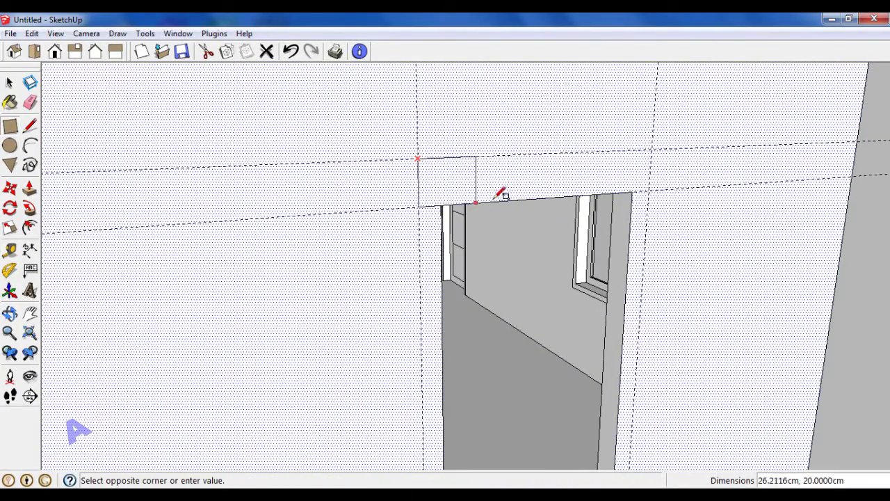
pyautogui.click(647, 189)
pyautogui.scroll(-2, 445, 175)
pyautogui.click(449, 179)
pyautogui.scroll(-1, 452, 179)
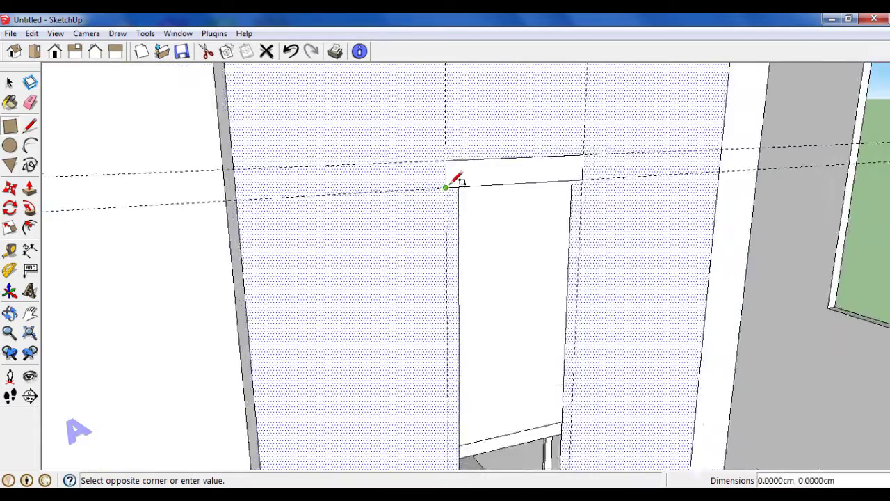
pyautogui.scroll(-3, 455, 184)
pyautogui.scroll(-1, 493, 445)
pyautogui.scroll(2, 526, 441)
pyautogui.click(526, 442)
pyautogui.scroll(1, 487, 445)
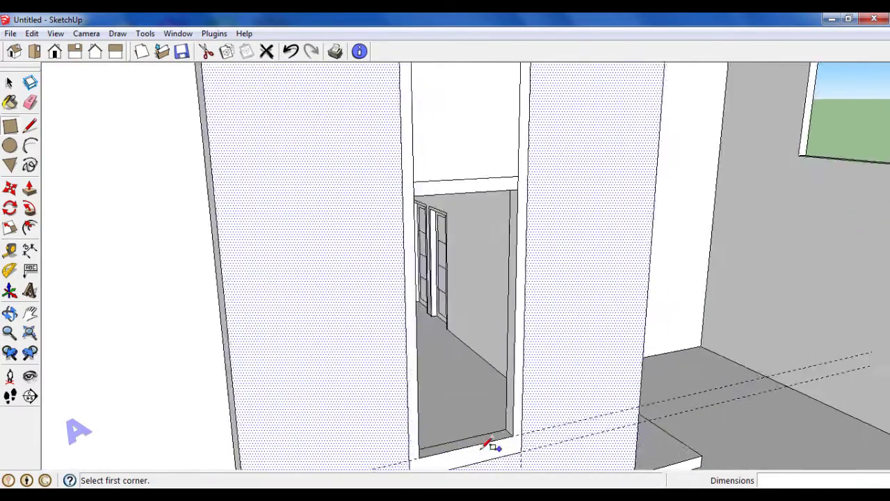
pyautogui.scroll(2, 445, 411)
pyautogui.scroll(2, 436, 402)
pyautogui.click(523, 396)
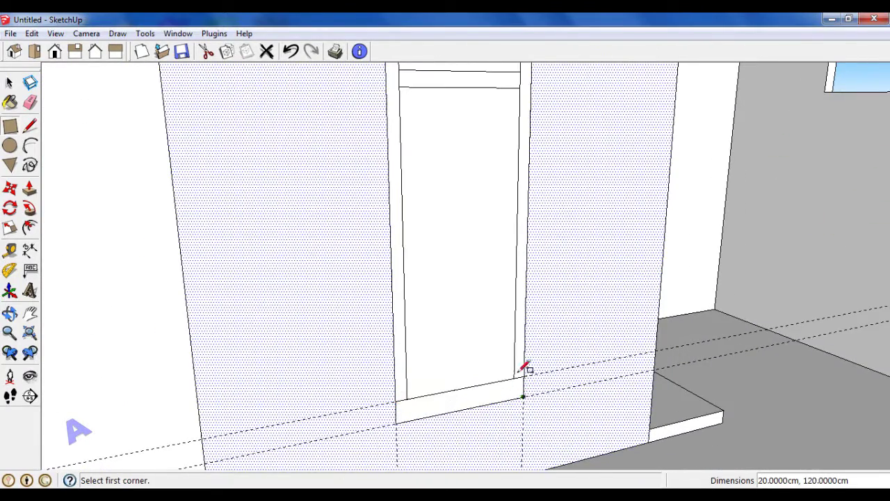
# Delete the faces filling the upper and lower opening sections.
pyautogui.click(19, 83)
pyautogui.moveTo(442, 353); pyautogui.dragTo(439, 222, button='middle')
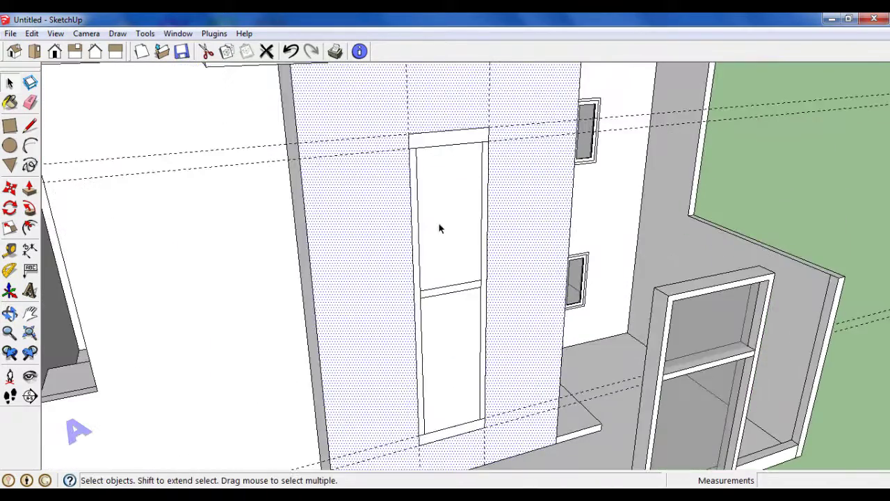
pyautogui.press('Delete')
pyautogui.click(449, 298)
pyautogui.press('Delete')
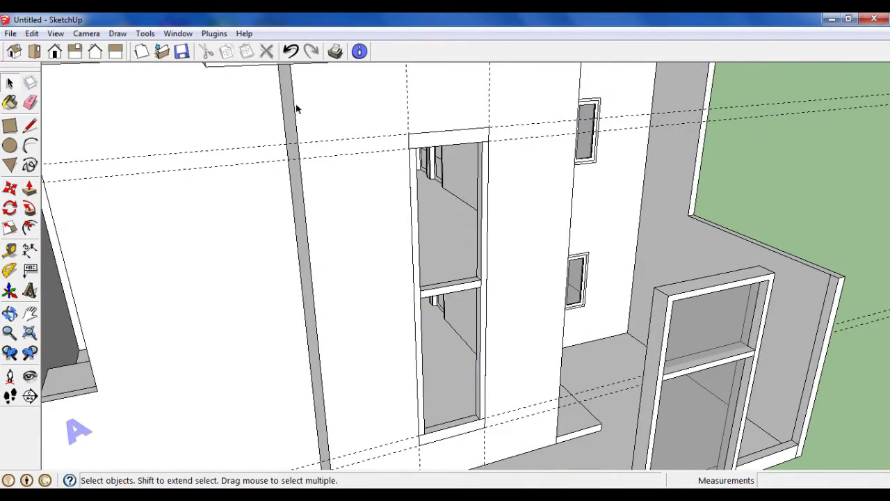
# Pull the lintel out 20 cm and repeat the 20 cm pull on both side jambs.
pyautogui.moveTo(500, 100); pyautogui.dragTo(511, 395, button='middle')
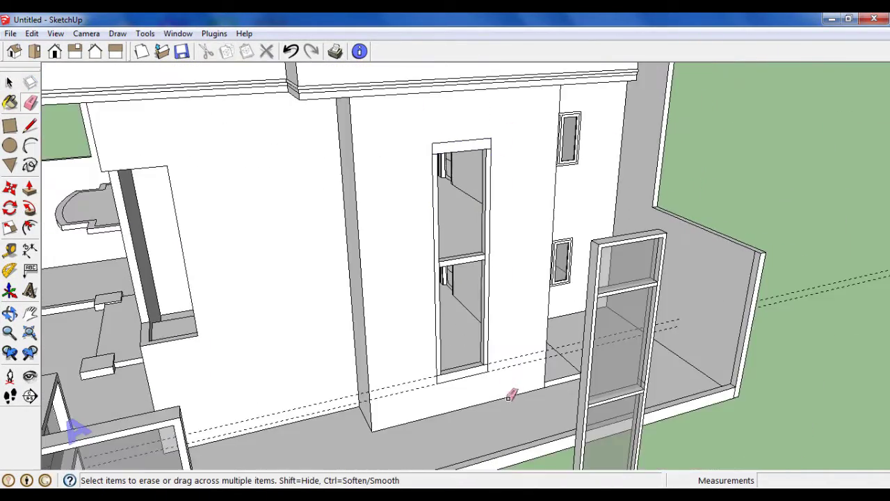
pyautogui.scroll(3, 469, 169)
pyautogui.scroll(2, 468, 170)
pyautogui.press('p')
pyautogui.scroll(2, 413, 151)
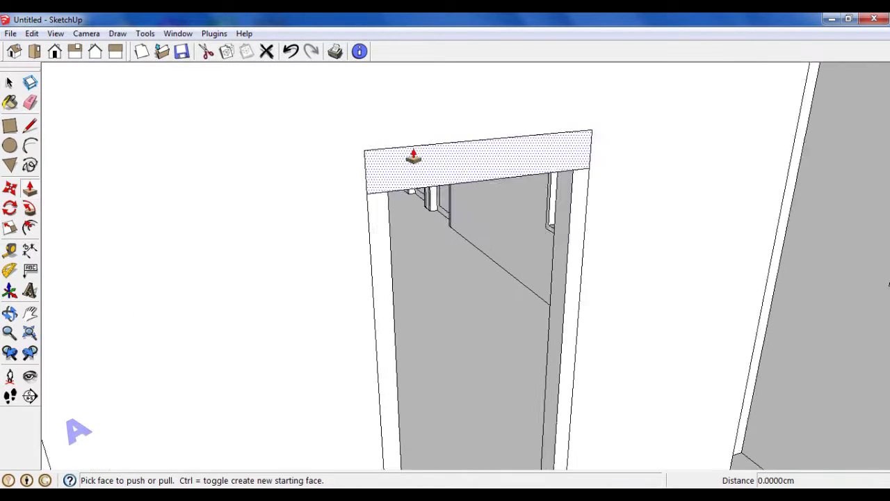
pyautogui.scroll(1, 418, 166)
pyautogui.click(417, 171)
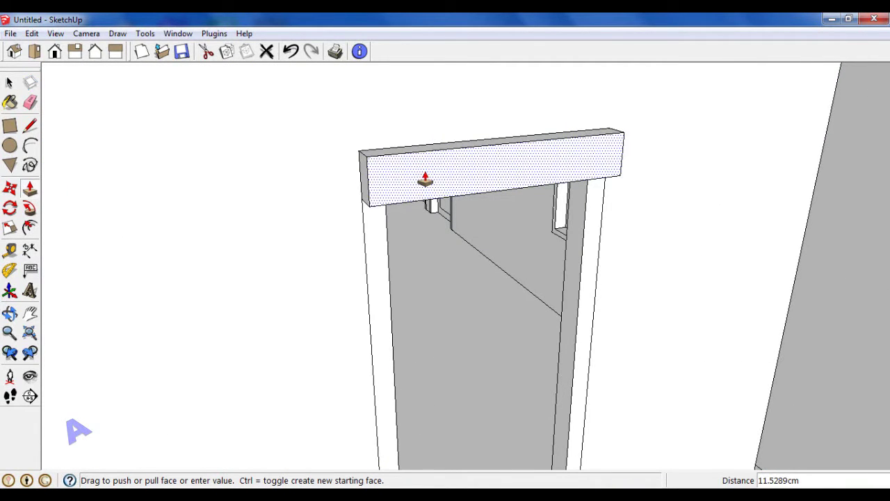
pyautogui.press('Return')
pyautogui.doubleClick(376, 246)
pyautogui.doubleClick(591, 198)
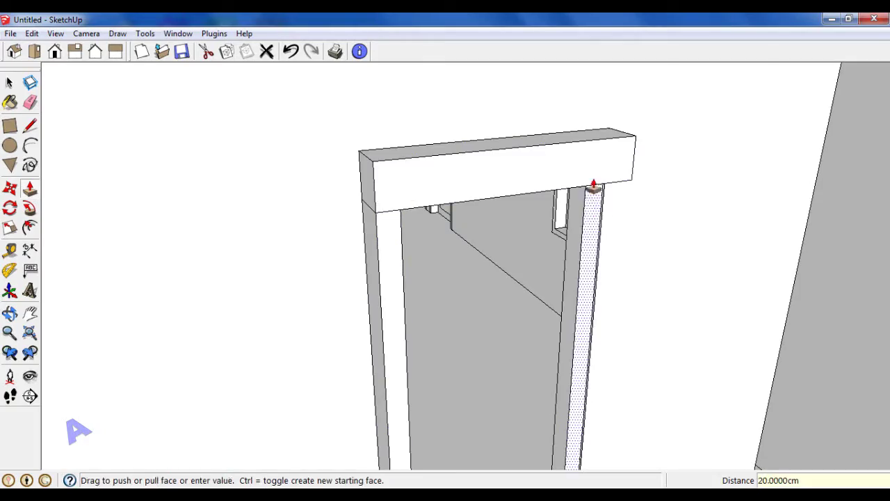
# Pull the bottom sill out 20 cm and view the whole house.
pyautogui.scroll(-2, 543, 180)
pyautogui.scroll(-3, 542, 179)
pyautogui.scroll(3, 527, 331)
pyautogui.click(526, 342)
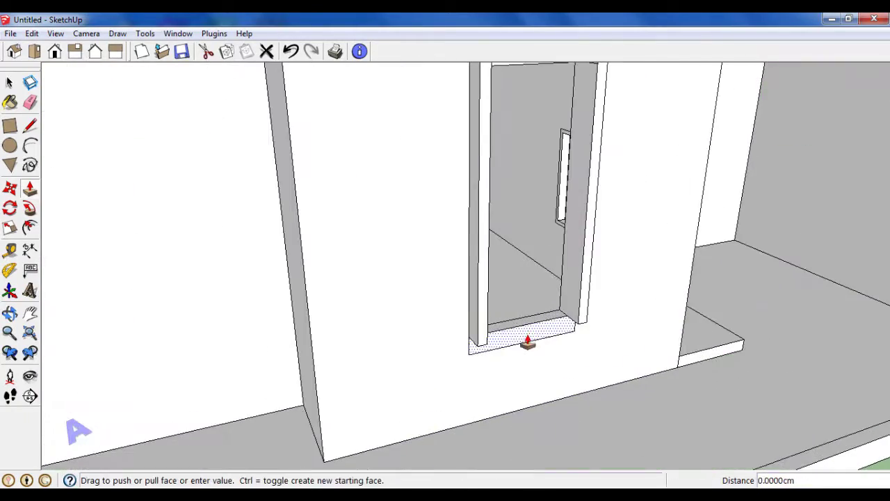
pyautogui.click(586, 322)
pyautogui.scroll(-2, 484, 360)
pyautogui.scroll(2, 508, 193)
pyautogui.scroll(2, 222, 151)
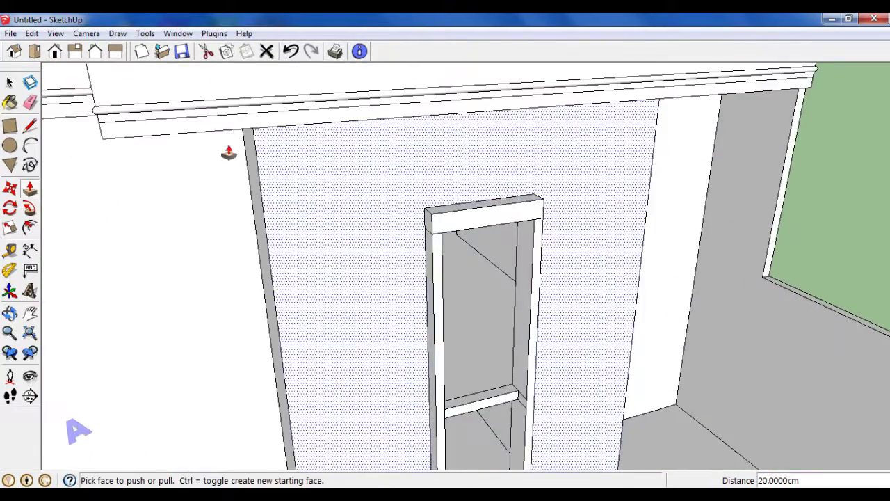
pyautogui.press('space')
pyautogui.scroll(-3, 442, 245)
pyautogui.moveTo(461, 258); pyautogui.dragTo(354, 235, button='middle')
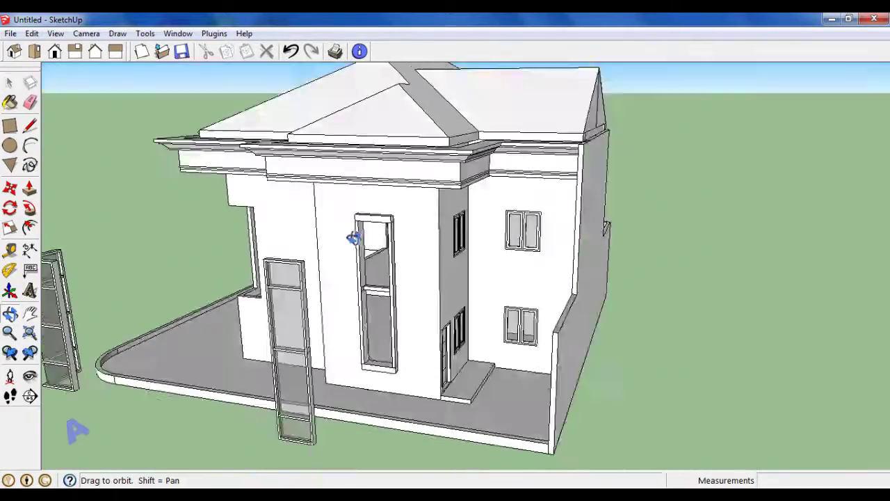
pyautogui.scroll(4, 353, 226)
pyautogui.scroll(1, 361, 209)
pyautogui.scroll(2, 524, 312)
# Bring the house corner into view and place a guide 10 from the stair opening's top edge.
pyautogui.scroll(-3, 524, 313)
pyautogui.moveTo(524, 312)
pyautogui.mouseDown(button='middle')
pyautogui.moveTo(276, 248)
pyautogui.moveTo(486, 266)
pyautogui.moveTo(474, 258)
pyautogui.mouseUp(button='middle')
pyautogui.scroll(3, 475, 258)
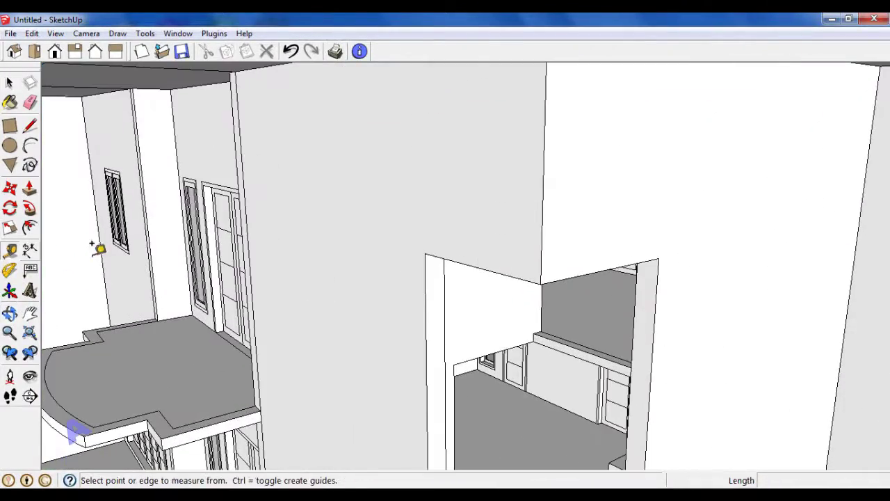
pyautogui.scroll(2, 473, 256)
pyautogui.click(471, 255)
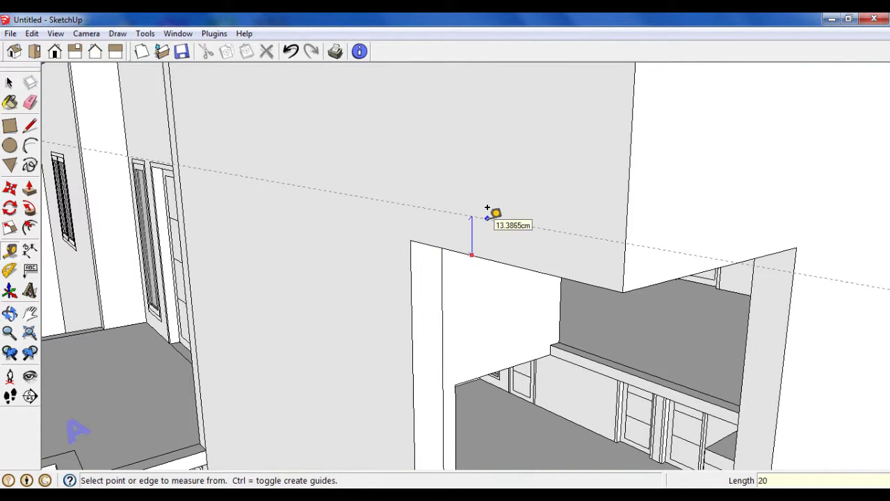
pyautogui.click(626, 213)
pyautogui.scroll(-2, 506, 225)
pyautogui.scroll(2, 474, 258)
pyautogui.write('10')
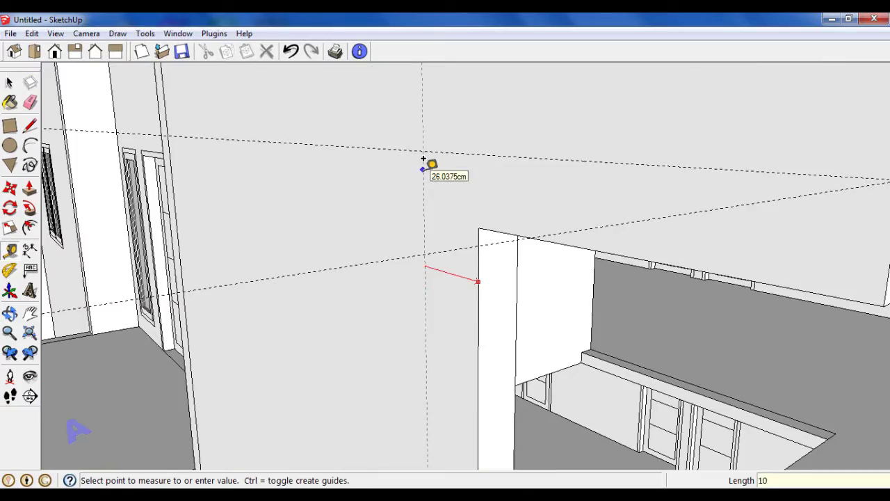
pyautogui.press('Return')
# Add guides beside the stair opening and 2 below the window sill.
pyautogui.scroll(-2, 357, 242)
pyautogui.scroll(2, 602, 282)
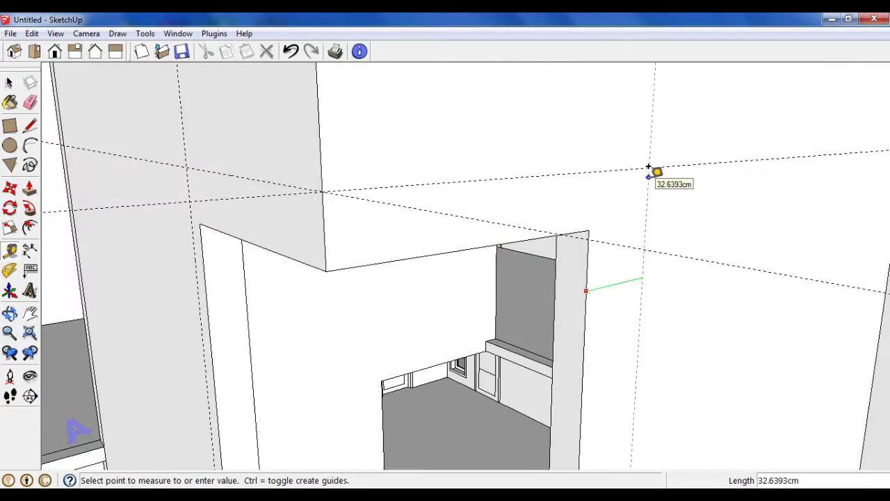
pyautogui.press('Return')
pyautogui.scroll(-1, 655, 171)
pyautogui.scroll(-1, 640, 211)
pyautogui.scroll(-1, 608, 391)
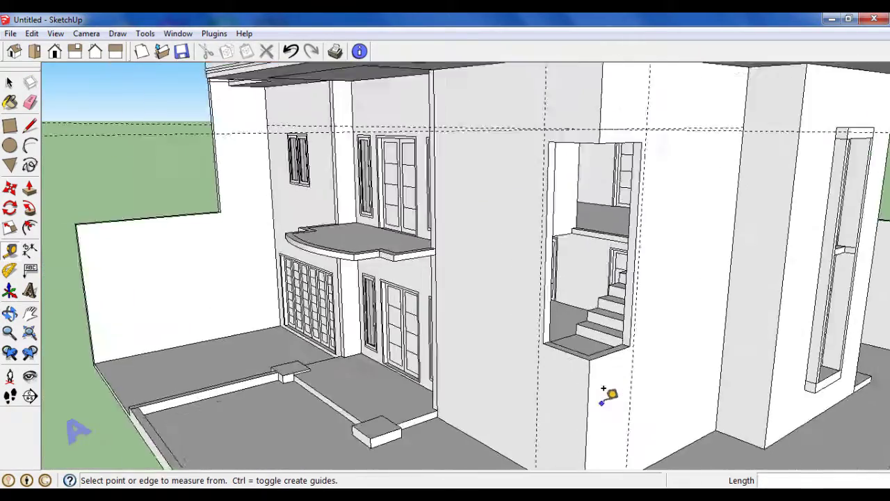
pyautogui.scroll(3, 620, 316)
pyautogui.write('2')
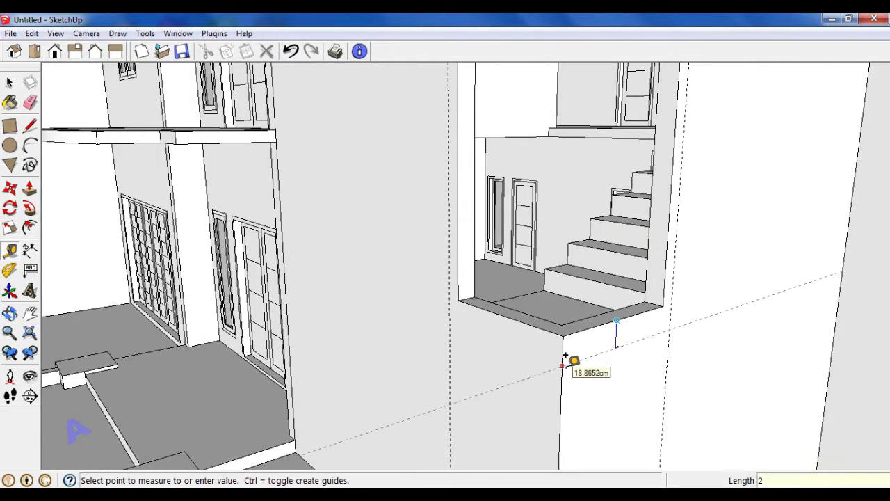
pyautogui.press('Return')
pyautogui.scroll(-1, 562, 353)
pyautogui.scroll(2, 560, 334)
pyautogui.click(560, 330)
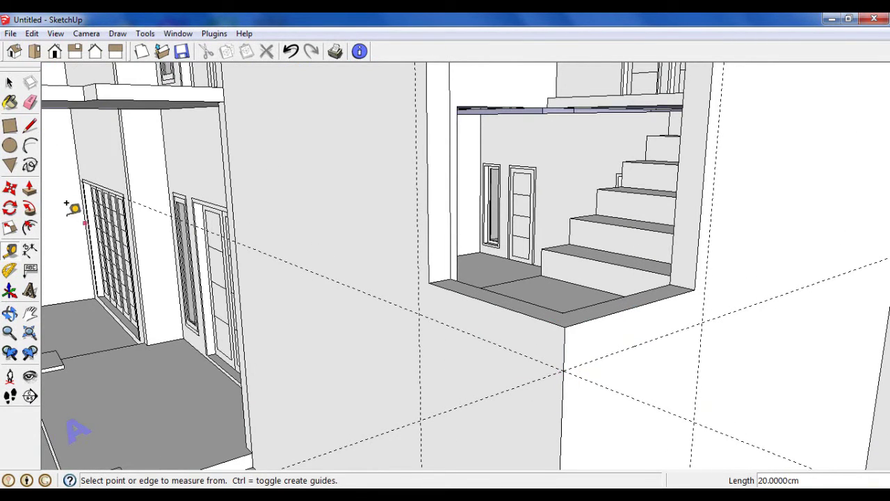
# Start a line from the stair opening's top corner along the lintel.
pyautogui.click(12, 128)
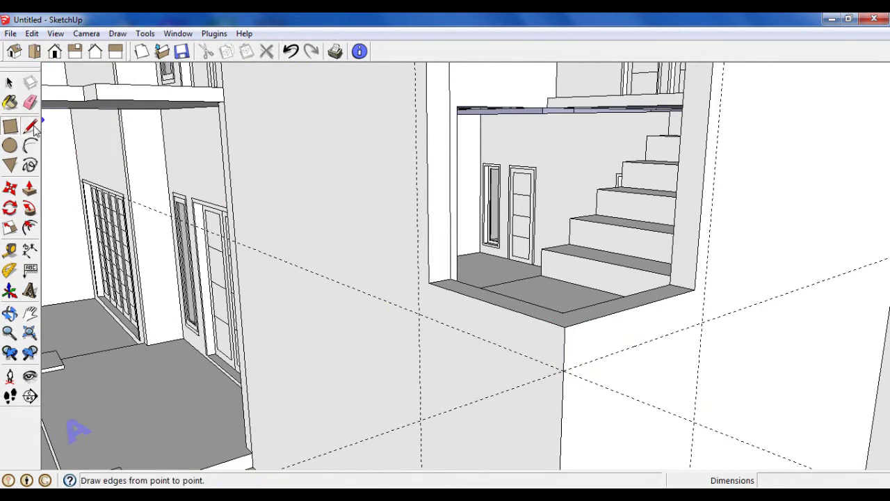
pyautogui.scroll(-2, 431, 338)
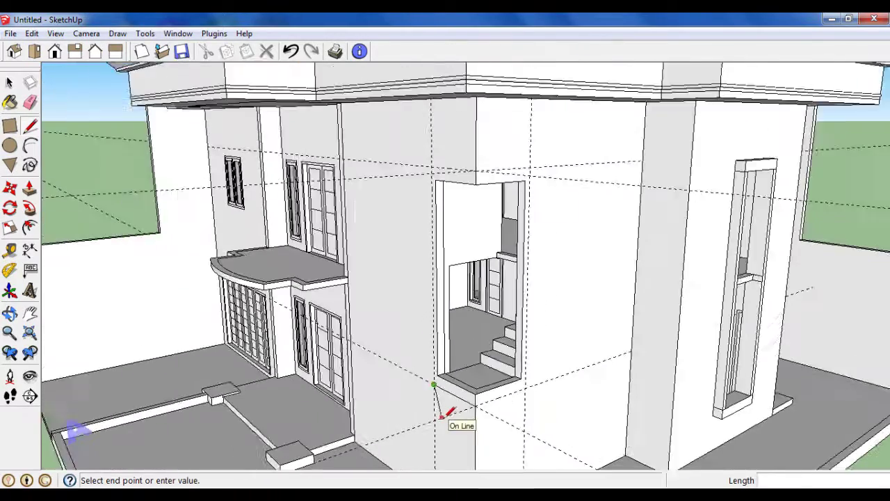
pyautogui.scroll(2, 447, 407)
pyautogui.scroll(1, 491, 197)
pyautogui.click(491, 197)
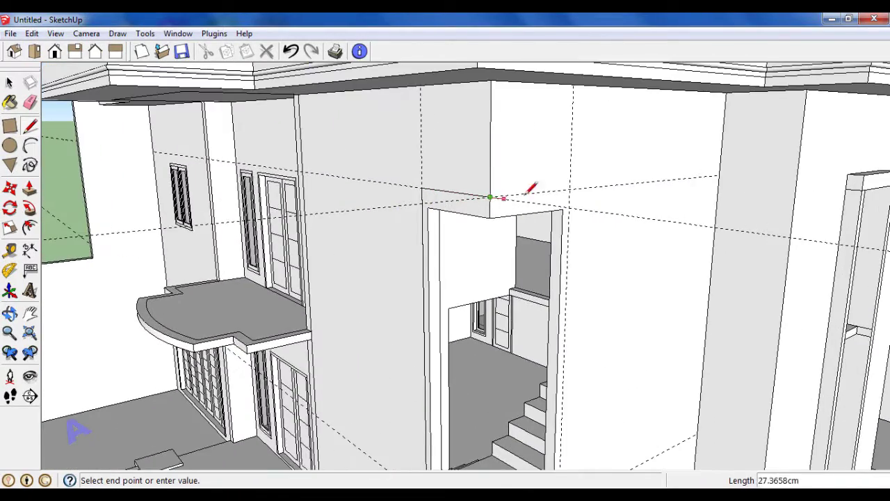
pyautogui.click(570, 188)
pyautogui.scroll(-2, 573, 278)
pyautogui.scroll(2, 576, 357)
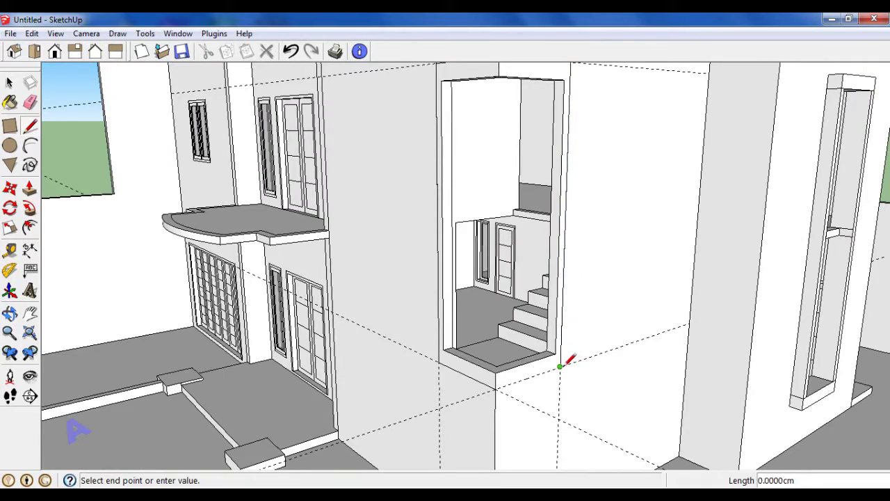
# Push the right and left lintel faces over the stair window out 20 cm each.
pyautogui.click(30, 103)
pyautogui.scroll(-3, 570, 254)
pyautogui.scroll(1, 607, 165)
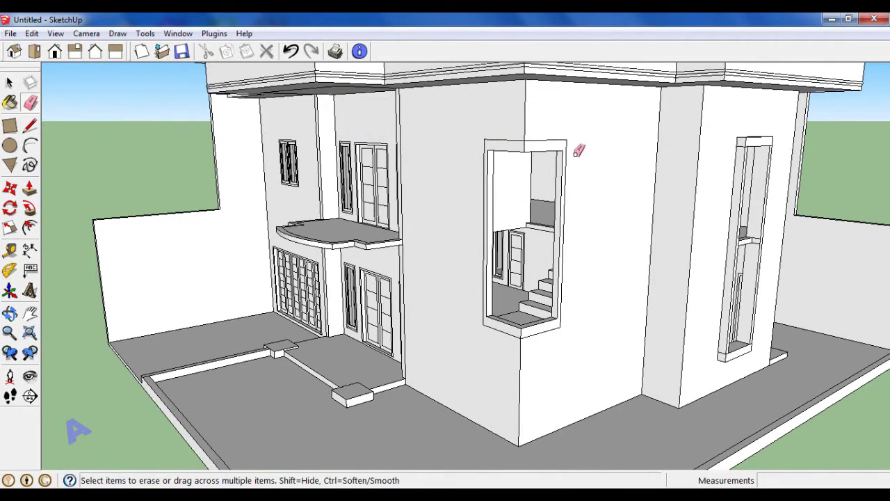
pyautogui.scroll(1, 576, 153)
pyautogui.scroll(2, 556, 193)
pyautogui.click(30, 191)
pyautogui.scroll(1, 501, 208)
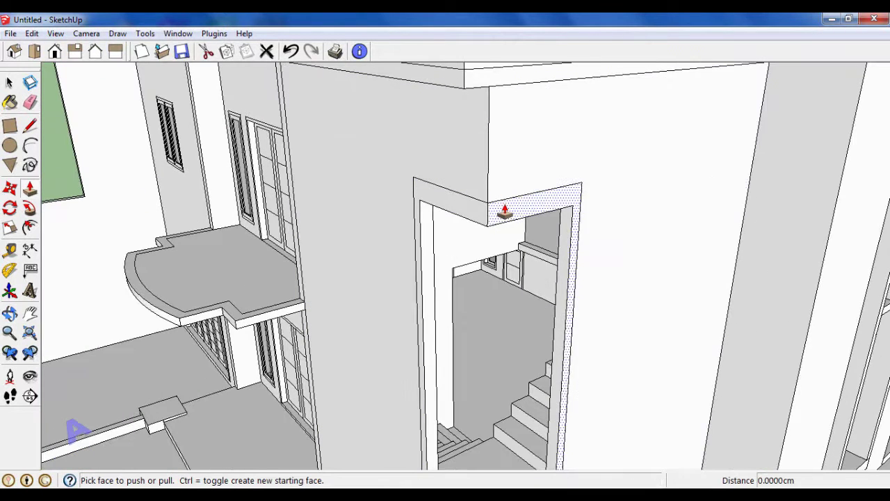
pyautogui.moveTo(503, 204)
pyautogui.mouseDown()
pyautogui.moveTo(514, 217)
pyautogui.moveTo(472, 221)
pyautogui.mouseUp()
pyautogui.write('0')
pyautogui.press('Return')
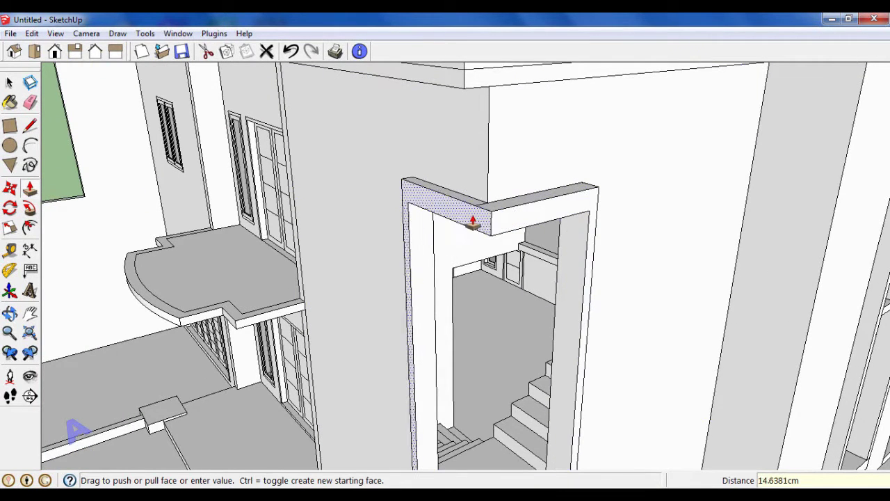
pyautogui.press('Return')
# Erase stray edges and orbit toward the wall with the next frame.
pyautogui.press('e')
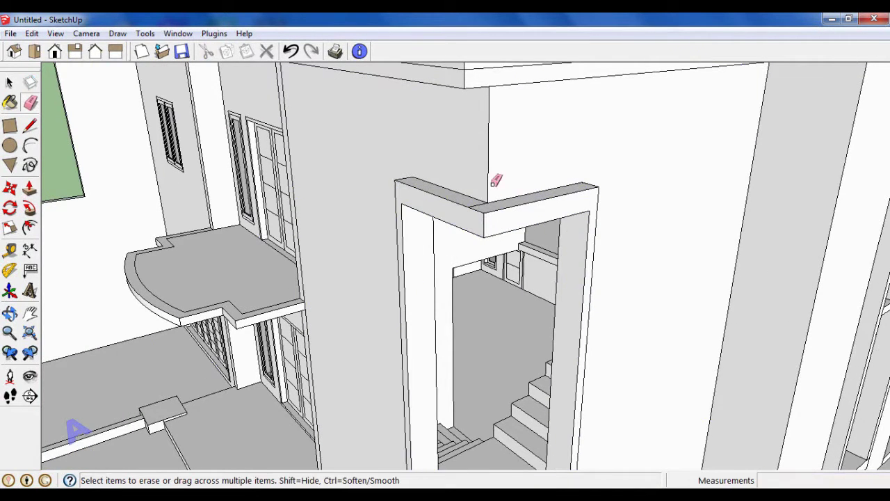
pyautogui.scroll(2, 471, 208)
pyautogui.scroll(-1, 508, 202)
pyautogui.scroll(-5, 507, 202)
pyautogui.moveTo(550, 225); pyautogui.dragTo(502, 149, button='middle')
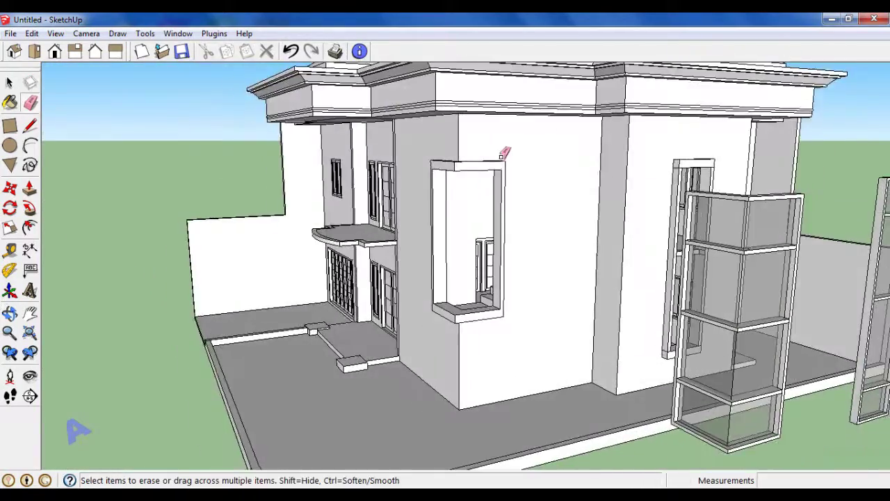
pyautogui.press('o')
pyautogui.scroll(5, 501, 175)
pyautogui.moveTo(500, 175); pyautogui.dragTo(412, 188)
pyautogui.scroll(3, 330, 188)
# Draw a 20 cm edge from the frame's top corner and add horizontal and vertical guides beside it.
pyautogui.scroll(2, 329, 189)
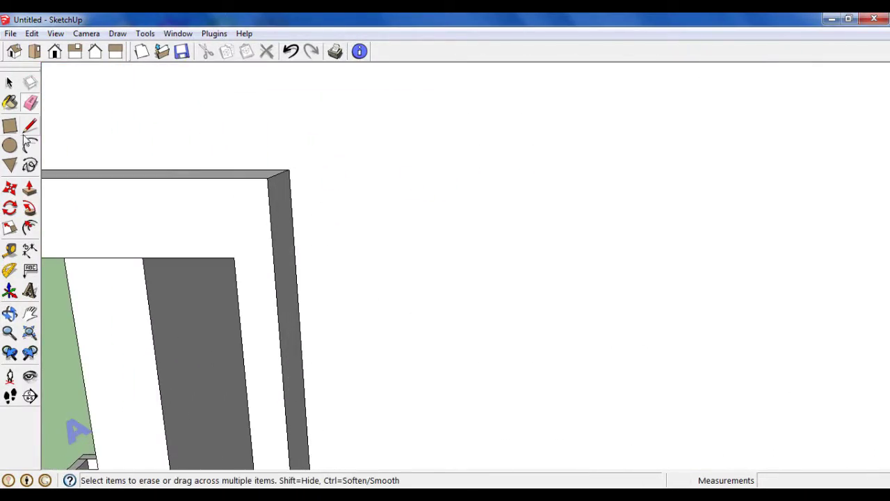
pyautogui.click(30, 126)
pyautogui.click(292, 167)
pyautogui.write('20')
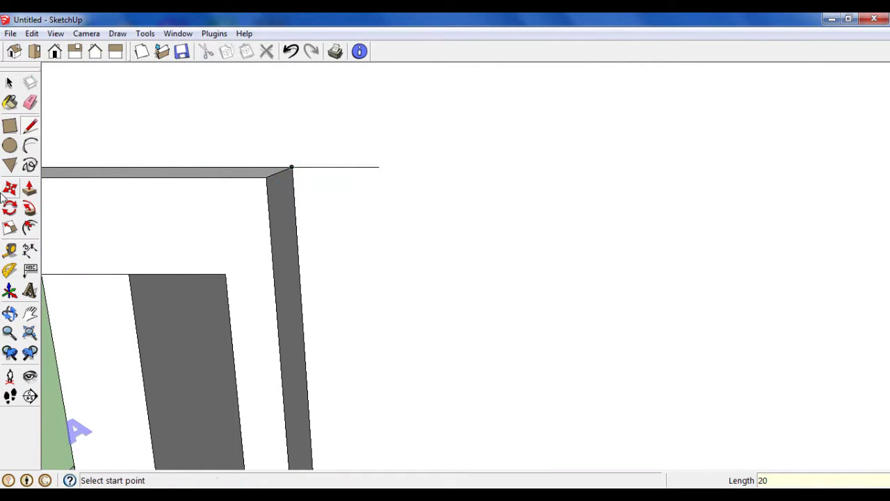
pyautogui.click(10, 253)
pyautogui.click(335, 166)
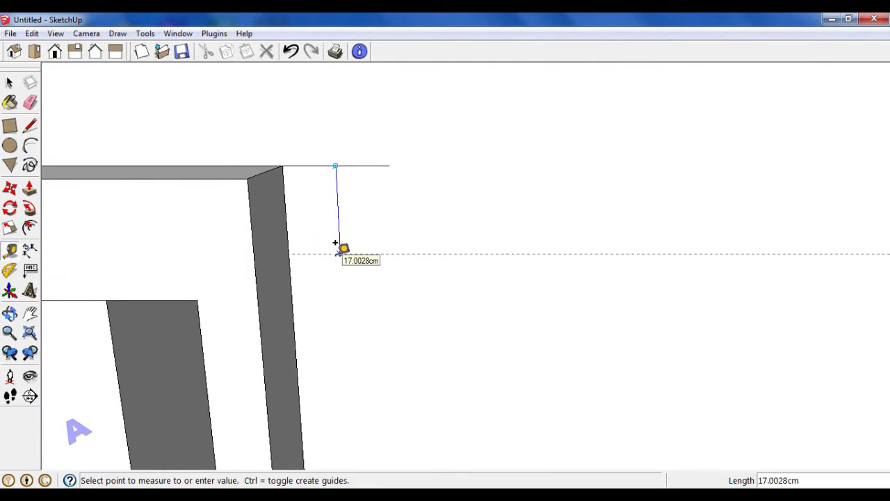
pyautogui.press('Return')
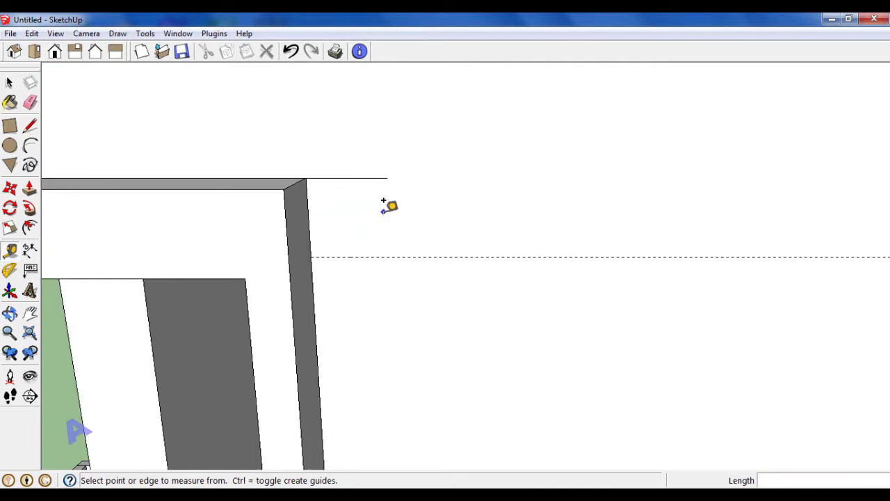
pyautogui.click(387, 161)
pyautogui.scroll(1, 386, 164)
# Place a grid of tape-measure guide lines 5 cm apart beside the wall's top corner and slanted leg.
pyautogui.scroll(1, 369, 153)
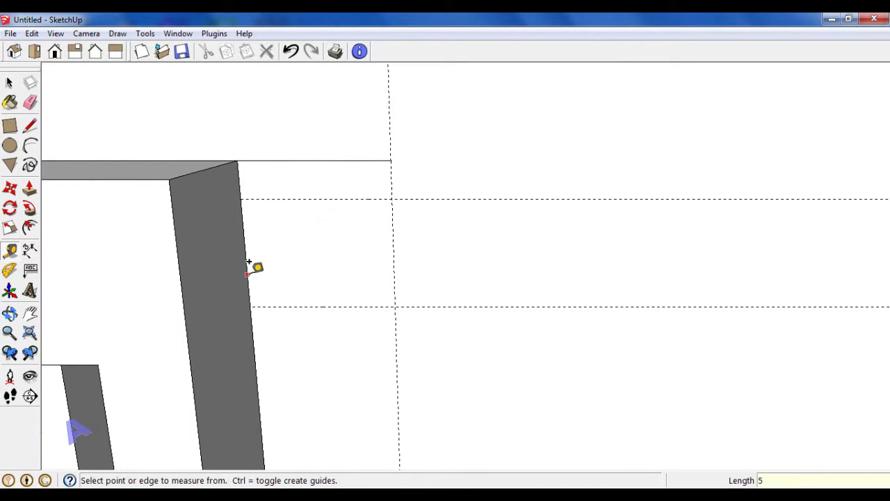
# Place a grid of tape-measure guide lines 5 cm apart beside the wall's top corner and slanted leg.
pyautogui.press('Return')
pyautogui.scroll(1, 285, 250)
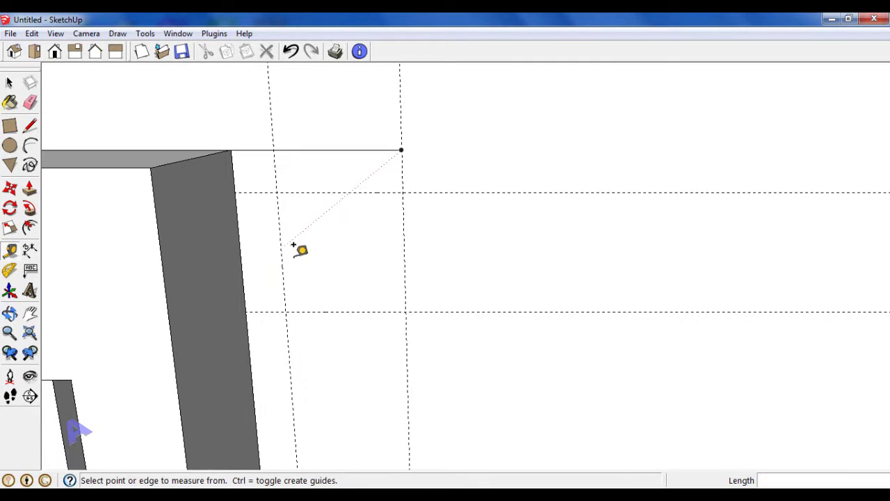
pyautogui.scroll(1, 379, 182)
pyautogui.write('5')
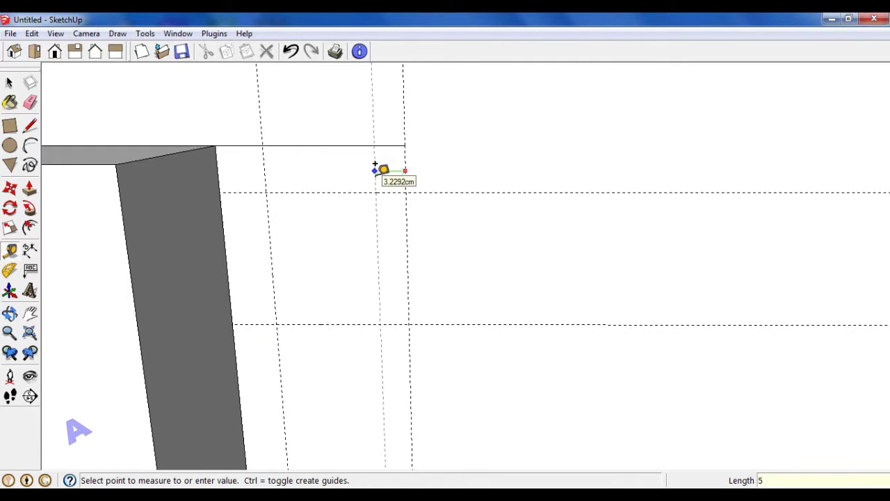
pyautogui.press('Return')
pyautogui.scroll(1, 274, 322)
pyautogui.scroll(1, 304, 311)
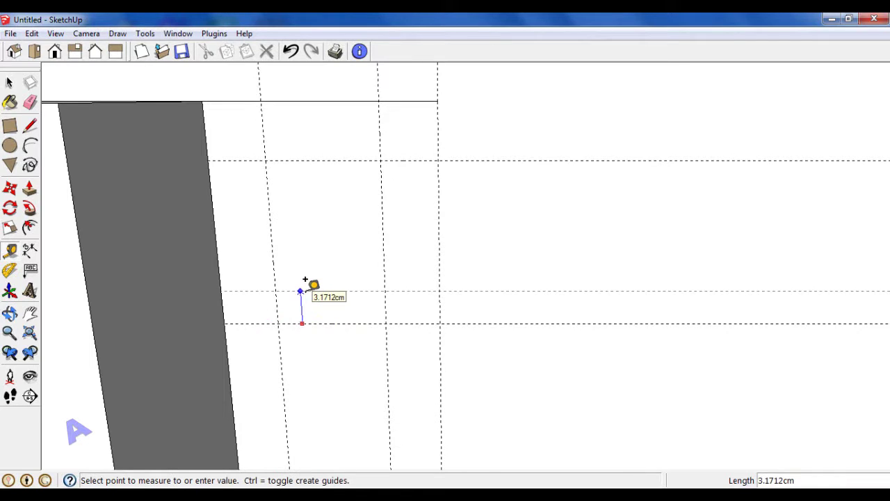
pyautogui.press('Return')
pyautogui.scroll(-2, 379, 321)
pyautogui.scroll(2, 311, 228)
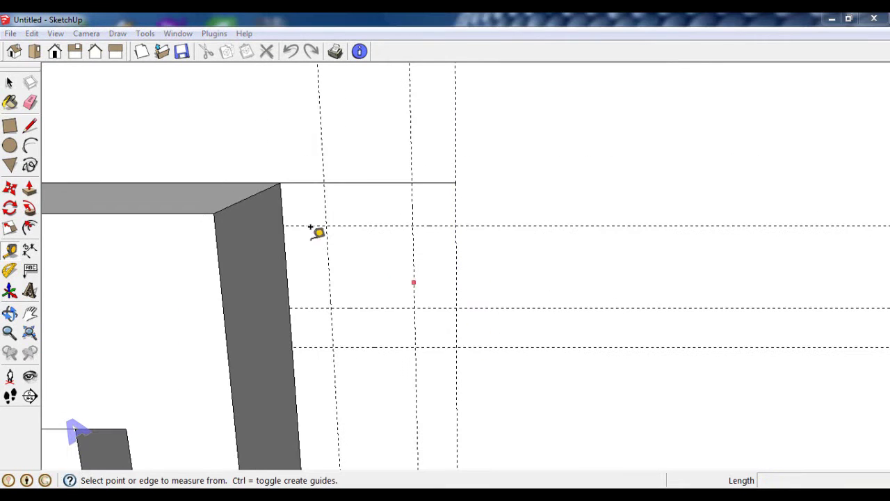
# Trace the stepped cap profile with a diagonal underside along the guides, then select its face.
pyautogui.click(30, 126)
pyautogui.scroll(-1, 473, 238)
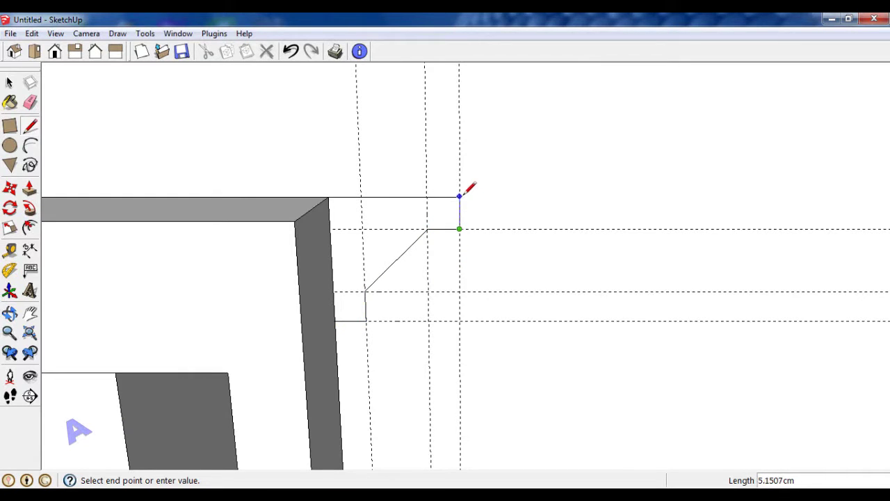
pyautogui.press('space')
pyautogui.scroll(2, 407, 199)
pyautogui.click(409, 194)
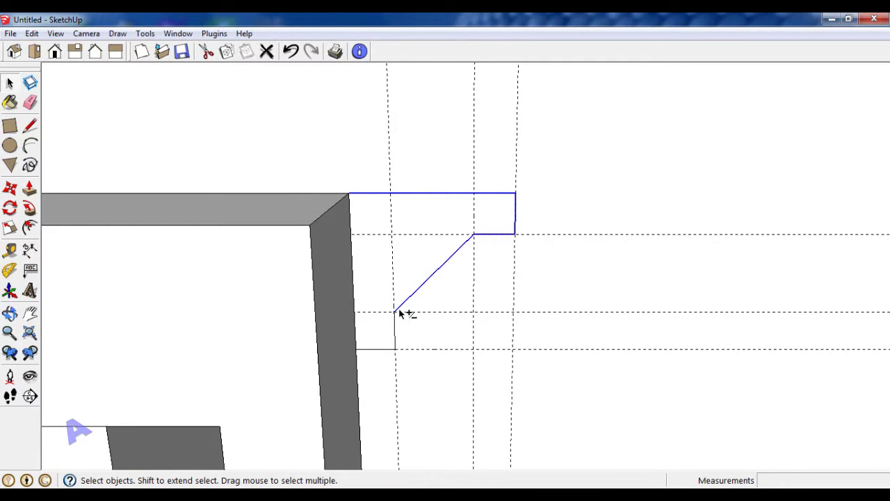
pyautogui.scroll(-3, 507, 208)
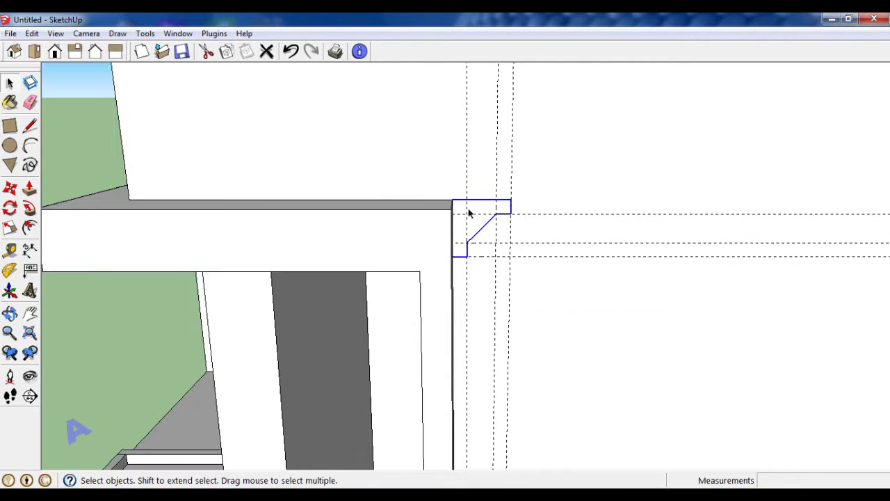
# Copy the cap profile from its corner and place the copy against the wall face.
pyautogui.click(10, 189)
pyautogui.scroll(2, 461, 272)
pyautogui.scroll(1, 443, 254)
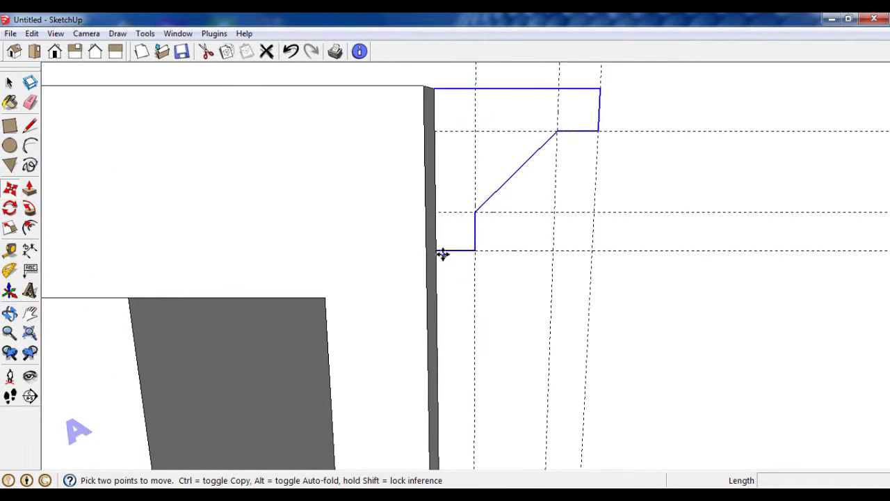
pyautogui.scroll(1, 438, 251)
pyautogui.press('ctrl')
pyautogui.click(436, 250)
pyautogui.scroll(-2, 482, 174)
pyautogui.scroll(-2, 482, 183)
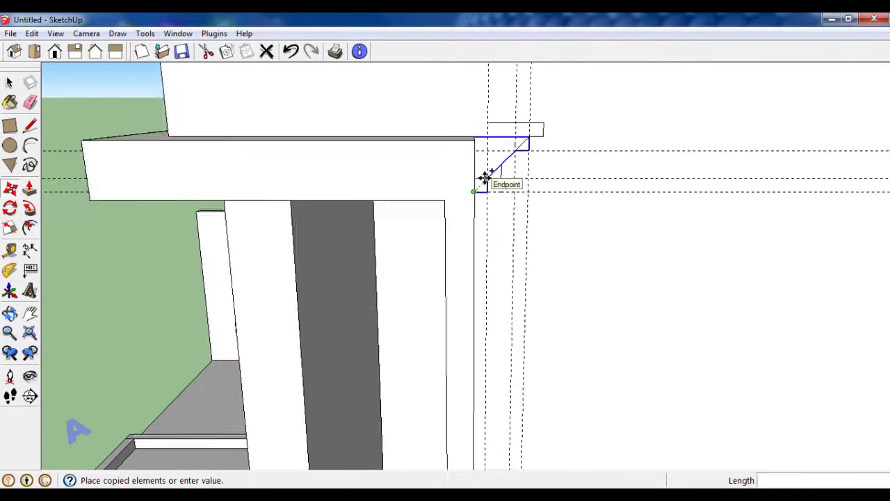
pyautogui.scroll(-2, 487, 185)
pyautogui.scroll(2, 494, 354)
pyautogui.scroll(2, 484, 389)
pyautogui.scroll(2, 467, 383)
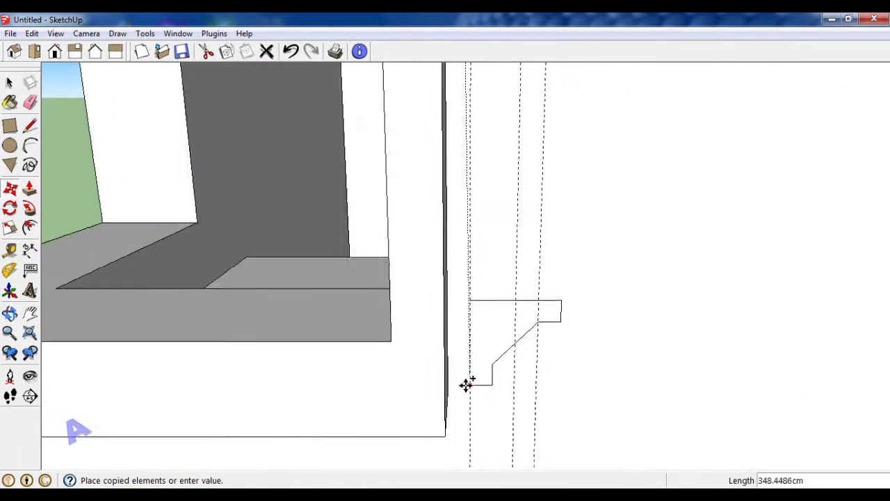
pyautogui.scroll(1, 445, 395)
pyautogui.click(433, 393)
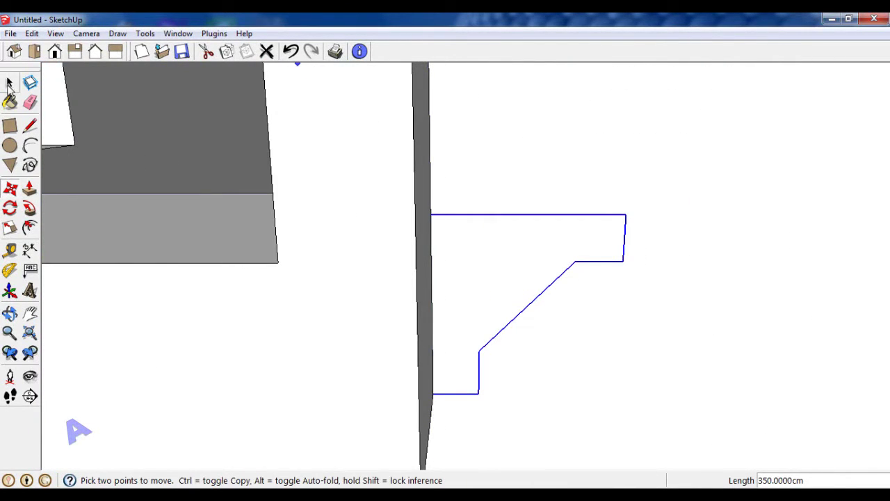
# Copy the profile to the top corner of another wall opening's frame.
pyautogui.click(9, 83)
pyautogui.scroll(-3, 548, 255)
pyautogui.moveTo(548, 254); pyautogui.dragTo(494, 221, button='middle')
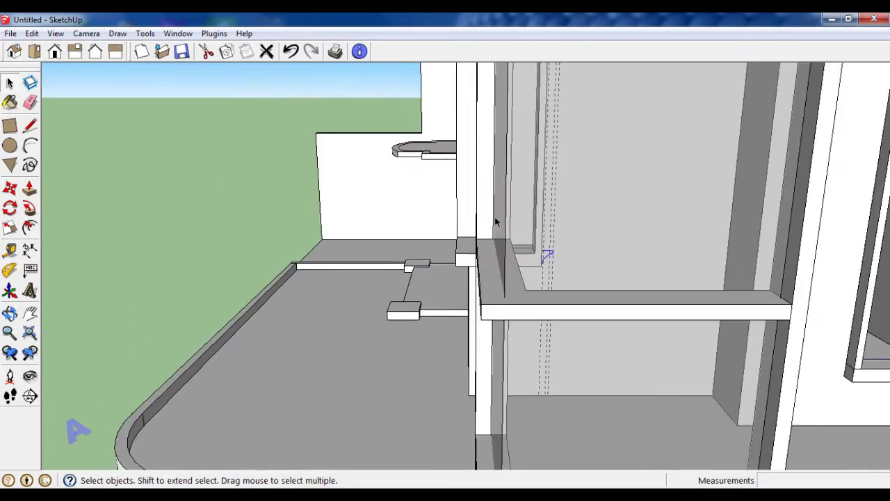
pyautogui.scroll(-3, 494, 221)
pyautogui.scroll(-3, 459, 241)
pyautogui.moveTo(394, 250)
pyautogui.mouseDown(button='middle')
pyautogui.moveTo(482, 254)
pyautogui.moveTo(351, 277)
pyautogui.mouseUp(button='middle')
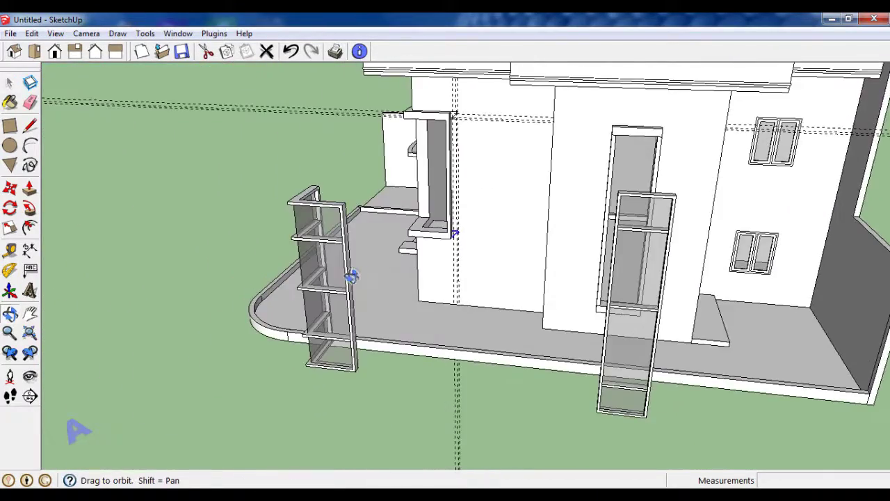
pyautogui.scroll(3, 477, 209)
pyautogui.scroll(3, 447, 215)
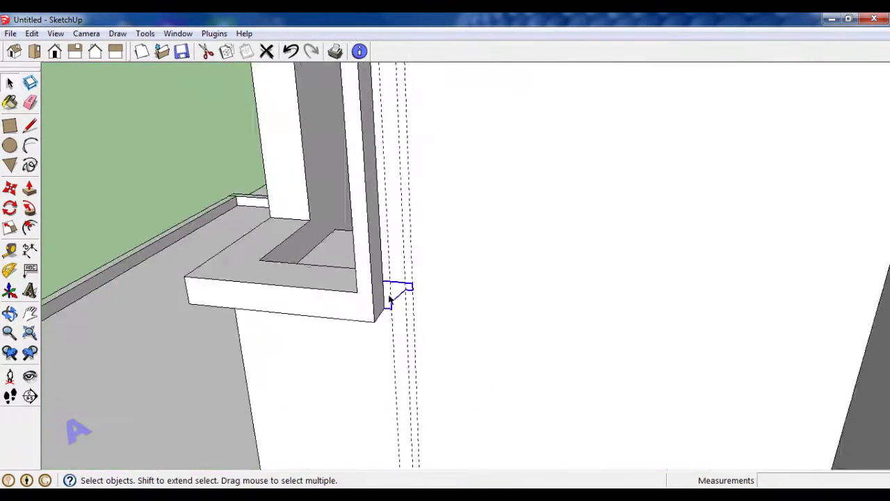
pyautogui.scroll(3, 399, 286)
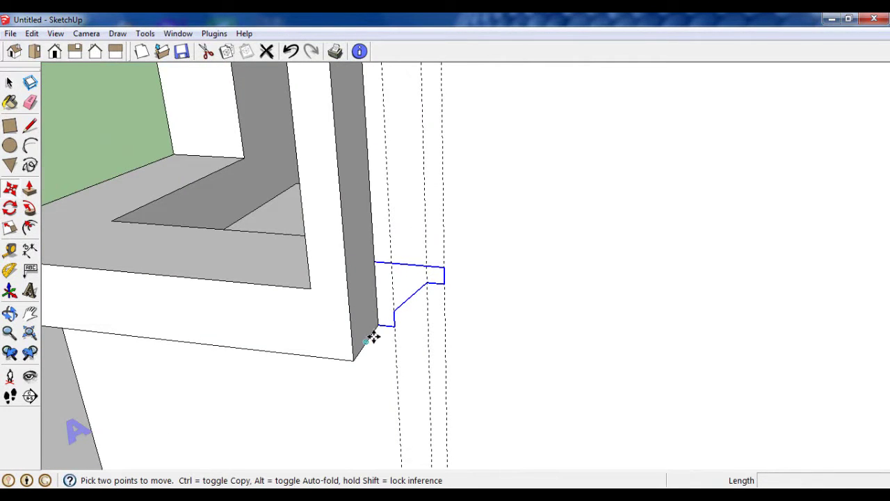
pyautogui.scroll(1, 373, 337)
pyautogui.press('ctrl')
pyautogui.click(374, 248)
pyautogui.scroll(-1, 292, 280)
pyautogui.scroll(-3, 288, 288)
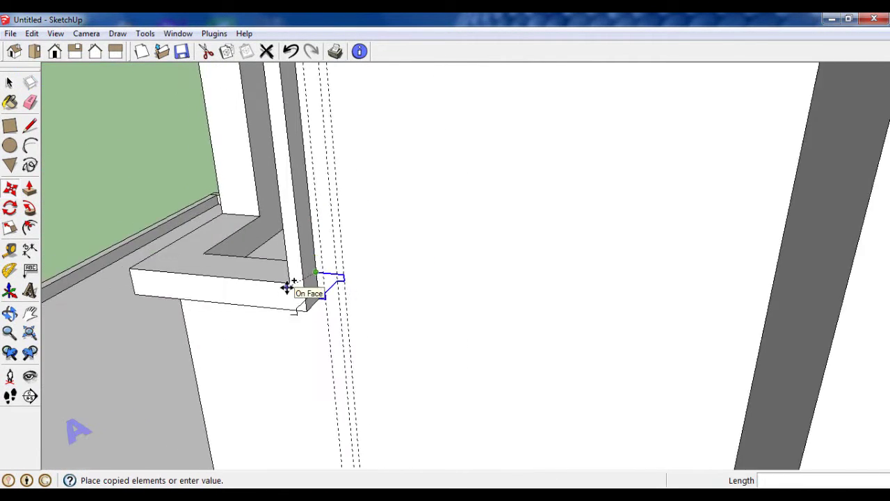
pyautogui.scroll(-2, 292, 288)
pyautogui.scroll(2, 299, 285)
pyautogui.scroll(3, 513, 184)
pyautogui.scroll(1, 545, 147)
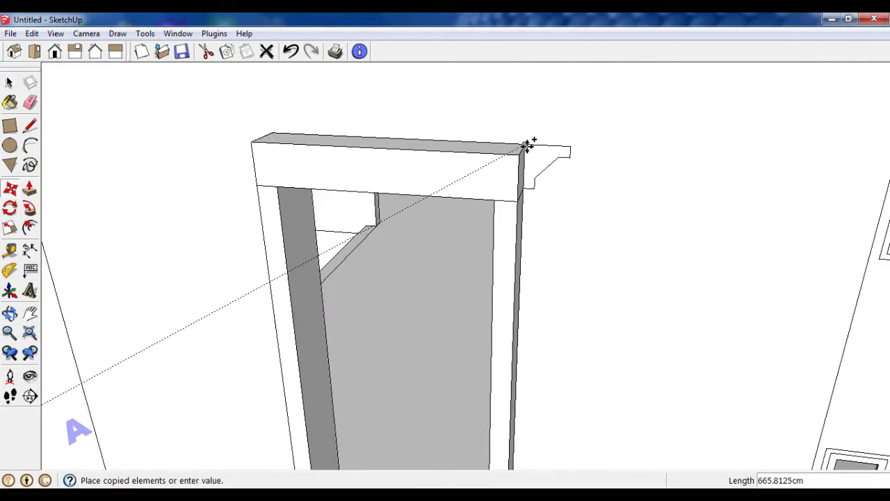
pyautogui.click(532, 148)
pyautogui.scroll(2, 529, 194)
pyautogui.scroll(1, 529, 194)
# Copy the profile to the same frame's lower corner.
pyautogui.press('ctrl')
pyautogui.click(526, 183)
pyautogui.scroll(-2, 526, 112)
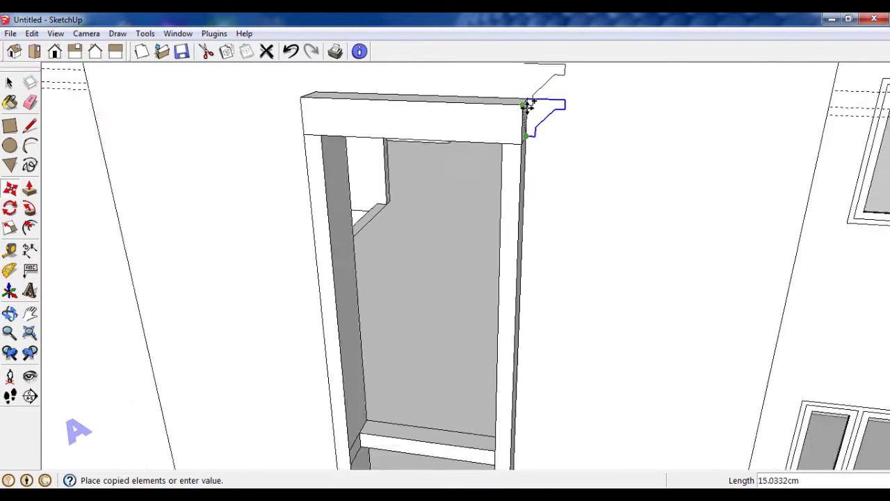
pyautogui.scroll(-2, 527, 118)
pyautogui.scroll(1, 520, 402)
pyautogui.scroll(2, 520, 402)
pyautogui.scroll(1, 512, 417)
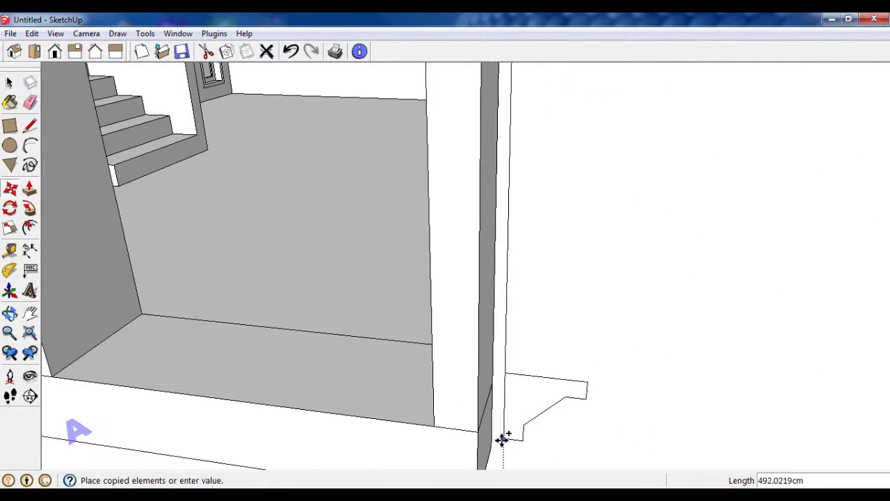
pyautogui.click(494, 443)
pyautogui.press('space')
pyautogui.scroll(-3, 523, 258)
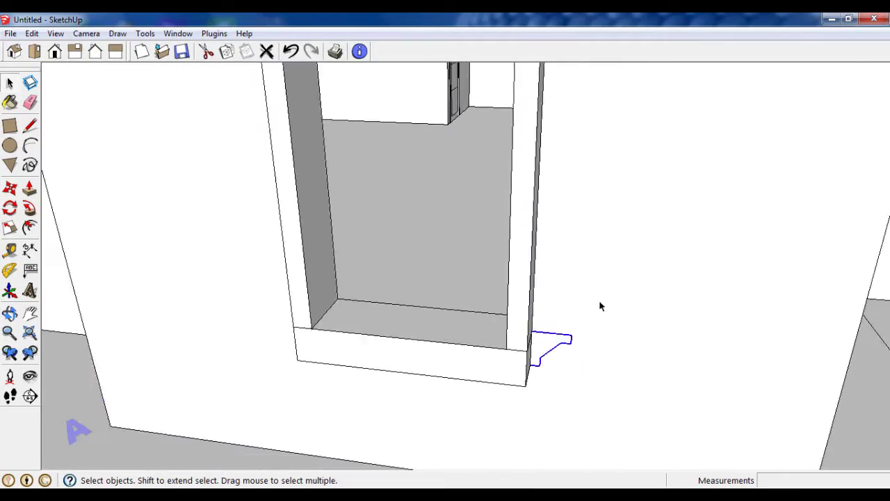
pyautogui.moveTo(599, 300); pyautogui.dragTo(643, 313, button='middle')
pyautogui.scroll(-5, 644, 313)
pyautogui.moveTo(610, 288); pyautogui.dragTo(616, 218, button='middle')
# Orbit and zoom around the bay window to inspect the profile against the wall and parapet.
pyautogui.scroll(3, 508, 140)
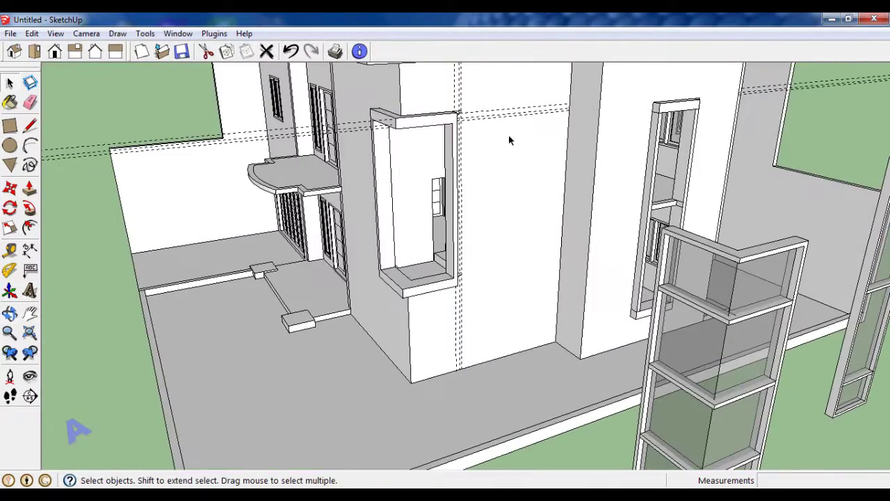
pyautogui.scroll(-4, 357, 258)
pyautogui.scroll(4, 429, 143)
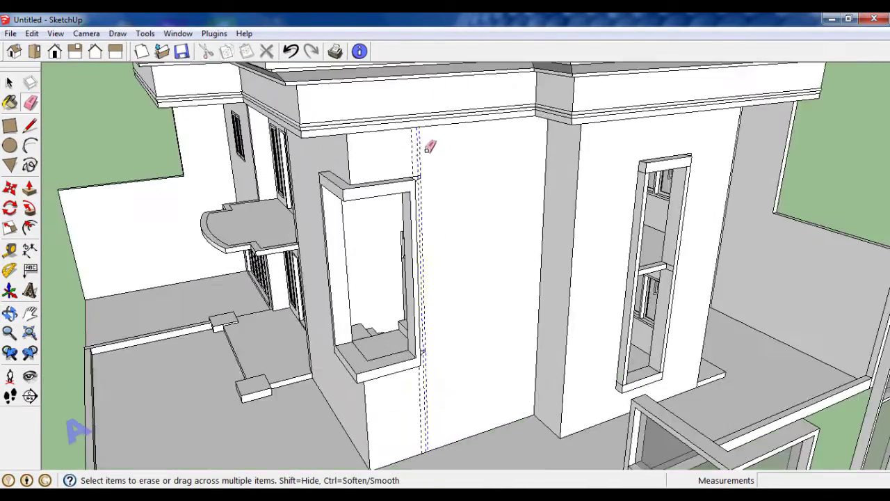
pyautogui.scroll(2, 418, 171)
pyautogui.moveTo(417, 171); pyautogui.dragTo(344, 196, button='middle')
pyautogui.scroll(2, 348, 185)
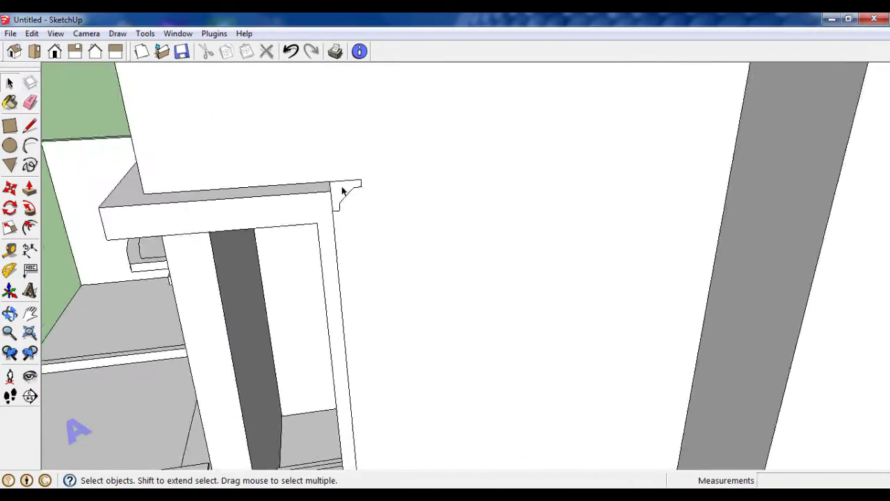
pyautogui.scroll(2, 341, 188)
pyautogui.scroll(-2, 346, 199)
pyautogui.scroll(-3, 346, 200)
pyautogui.moveTo(605, 223)
pyautogui.mouseDown(button='middle')
pyautogui.moveTo(522, 165)
pyautogui.moveTo(527, 182)
pyautogui.moveTo(473, 197)
pyautogui.moveTo(283, 170)
pyautogui.mouseUp(button='middle')
pyautogui.scroll(2, 523, 164)
pyautogui.scroll(-1, 527, 182)
pyautogui.scroll(2, 284, 170)
pyautogui.scroll(2, 299, 163)
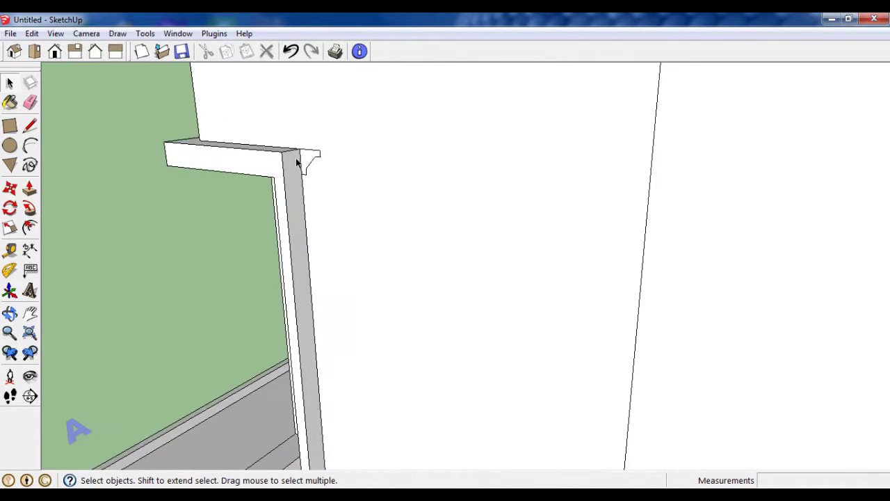
pyautogui.scroll(-1, 308, 153)
pyautogui.scroll(3, 304, 155)
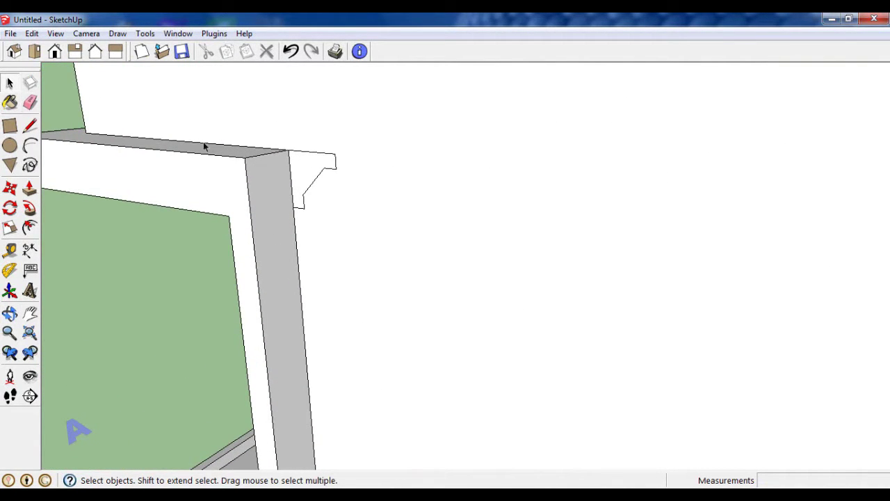
pyautogui.scroll(-2, 424, 225)
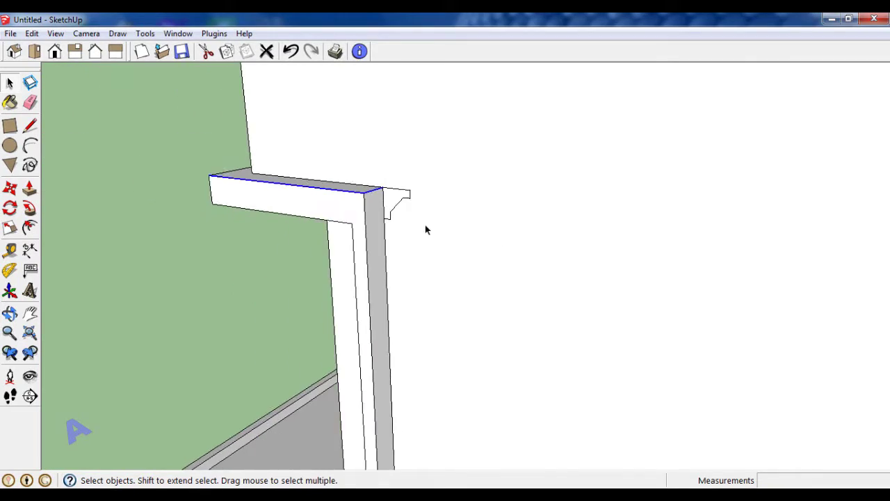
pyautogui.moveTo(425, 225); pyautogui.dragTo(590, 254, button='middle')
pyautogui.scroll(2, 318, 252)
pyautogui.moveTo(309, 212)
pyautogui.mouseDown(button='middle')
pyautogui.moveTo(385, 328)
pyautogui.moveTo(368, 230)
pyautogui.moveTo(302, 381)
pyautogui.mouseUp(button='middle')
pyautogui.scroll(1, 309, 374)
pyautogui.scroll(-2, 307, 278)
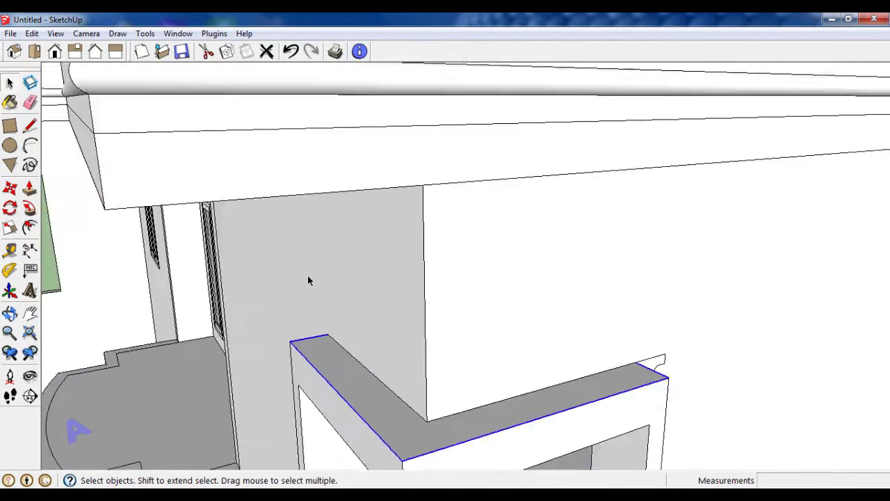
pyautogui.moveTo(308, 278)
pyautogui.mouseDown(button='middle')
pyautogui.moveTo(408, 322)
pyautogui.moveTo(327, 302)
pyautogui.mouseUp(button='middle')
pyautogui.scroll(2, 327, 302)
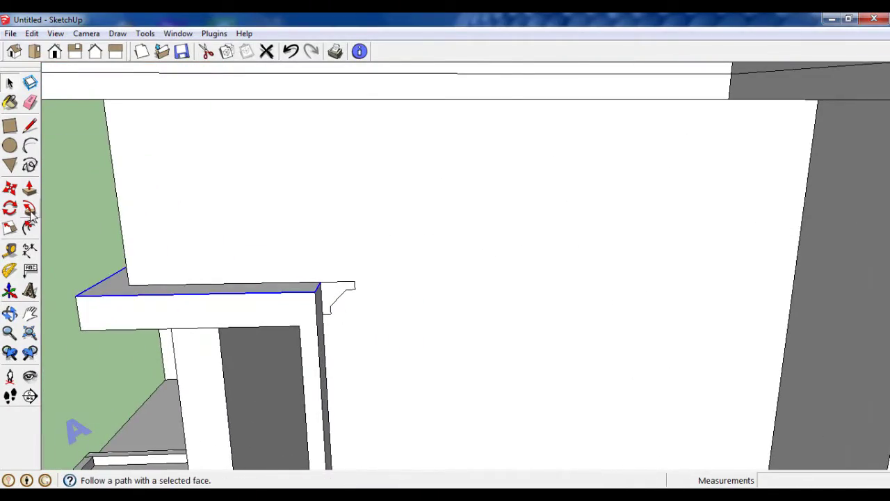
# Inspect the wall corner and the bracket's underside, then select the sill's bottom edge.
pyautogui.scroll(-3, 399, 245)
pyautogui.moveTo(399, 250); pyautogui.dragTo(373, 364, button='middle')
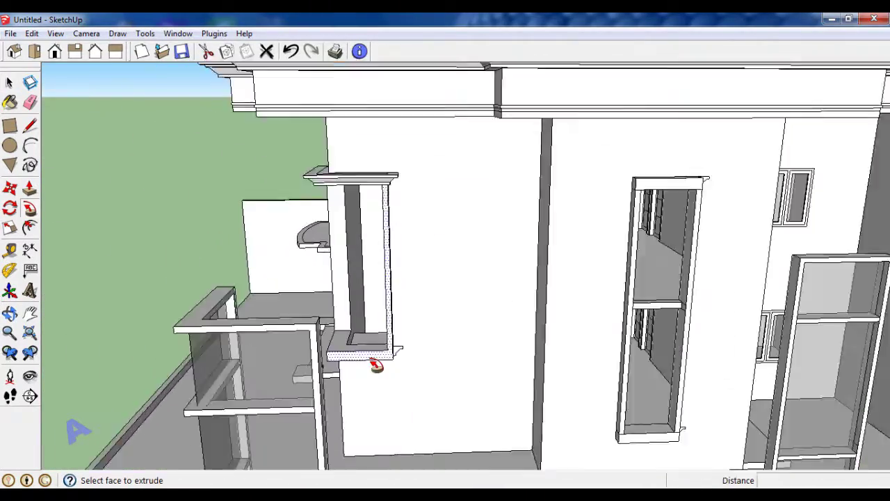
pyautogui.scroll(2, 373, 364)
pyautogui.scroll(3, 334, 296)
pyautogui.scroll(2, 275, 302)
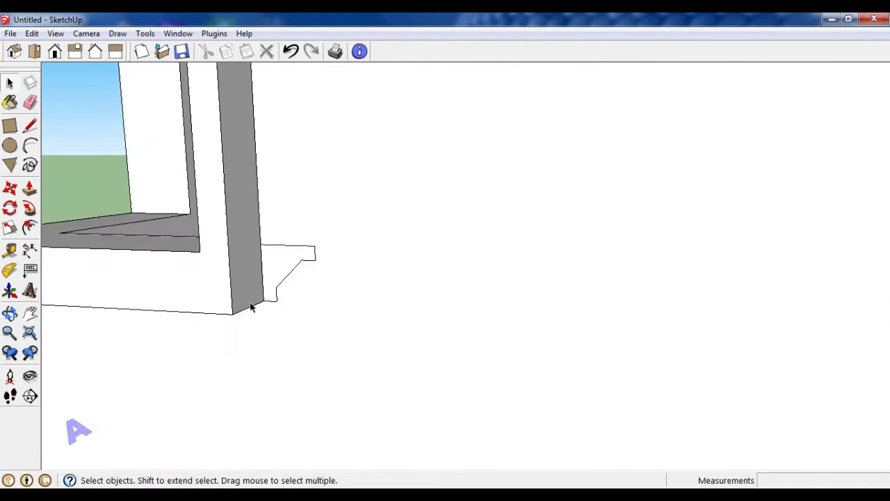
pyautogui.scroll(1, 249, 311)
pyautogui.moveTo(219, 320)
pyautogui.mouseDown(button='middle')
pyautogui.moveTo(220, 288)
pyautogui.moveTo(464, 295)
pyautogui.mouseUp(button='middle')
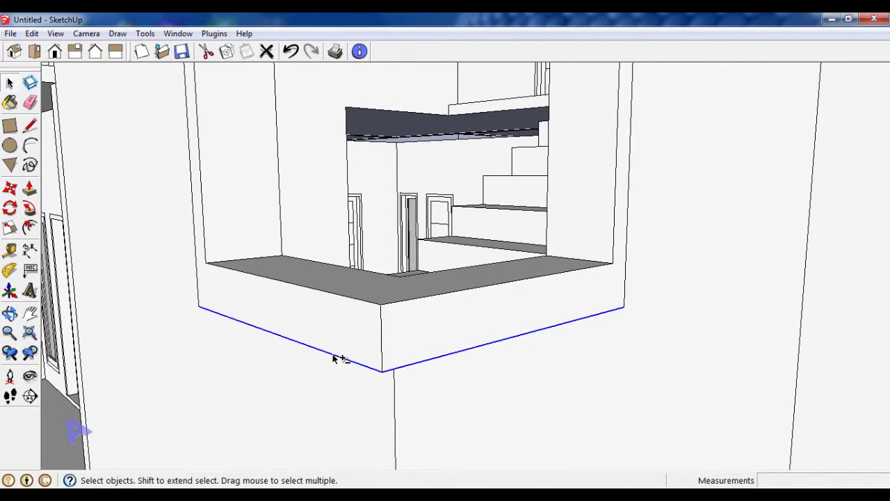
pyautogui.moveTo(333, 358); pyautogui.dragTo(353, 310, button='middle')
pyautogui.scroll(-2, 278, 264)
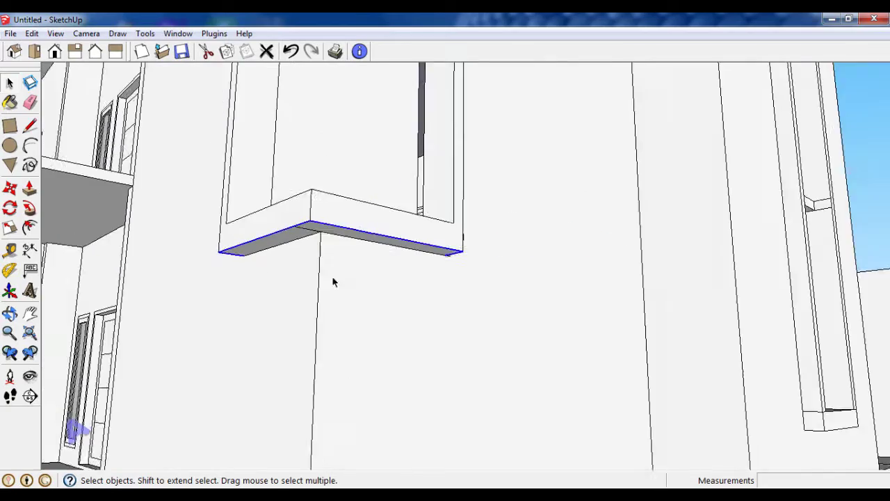
pyautogui.moveTo(331, 280); pyautogui.dragTo(312, 333, button='middle')
pyautogui.scroll(2, 302, 303)
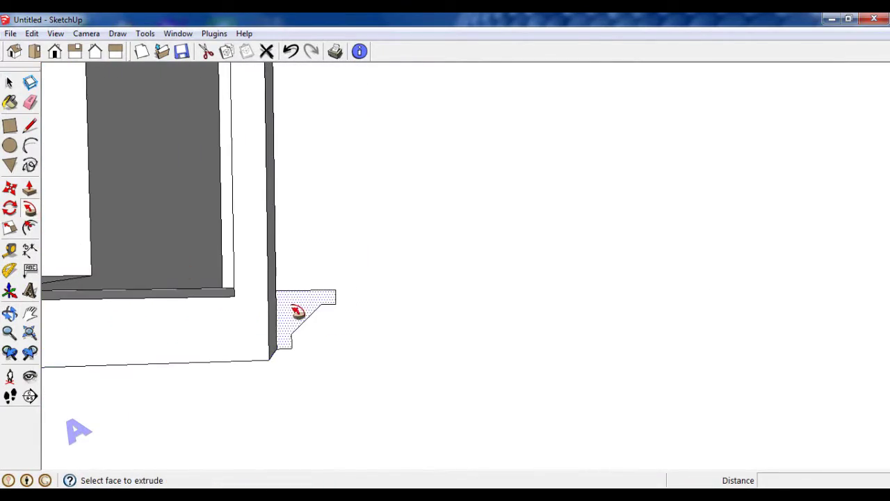
pyautogui.scroll(-5, 297, 312)
pyautogui.scroll(-5, 345, 306)
pyautogui.scroll(2, 402, 321)
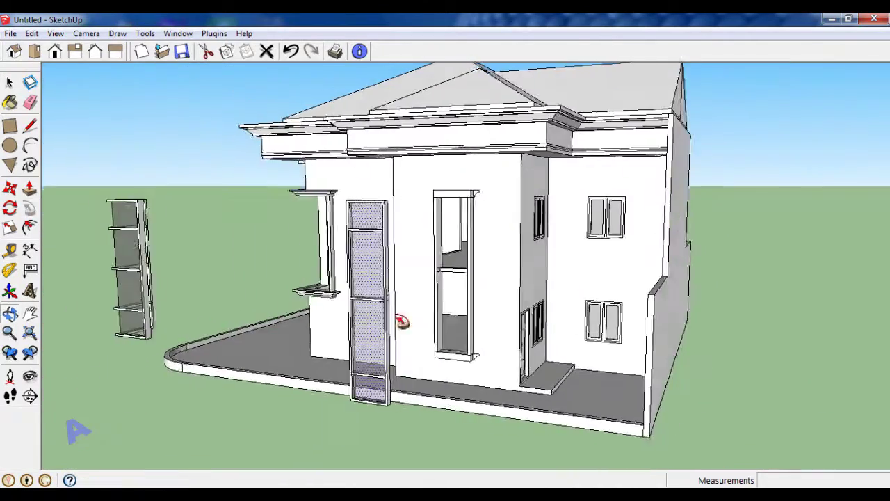
pyautogui.scroll(3, 417, 285)
pyautogui.scroll(4, 433, 243)
pyautogui.scroll(3, 434, 242)
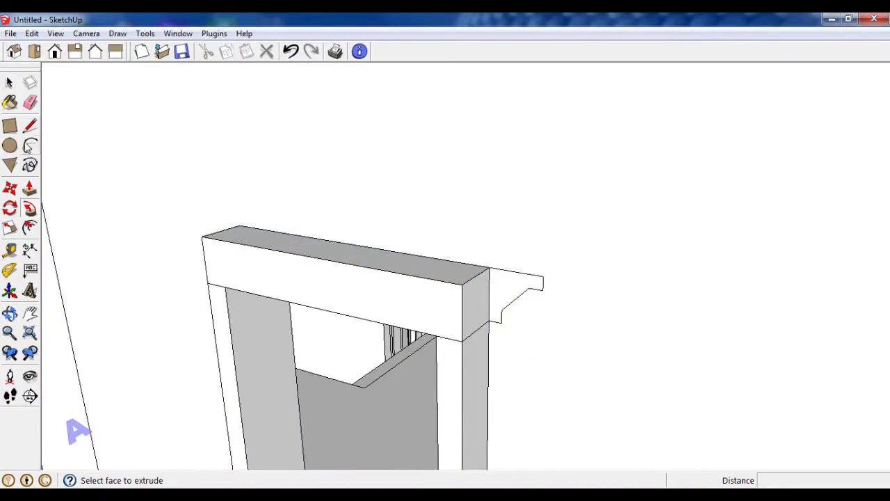
pyautogui.click(10, 83)
pyautogui.scroll(2, 491, 229)
pyautogui.scroll(2, 480, 283)
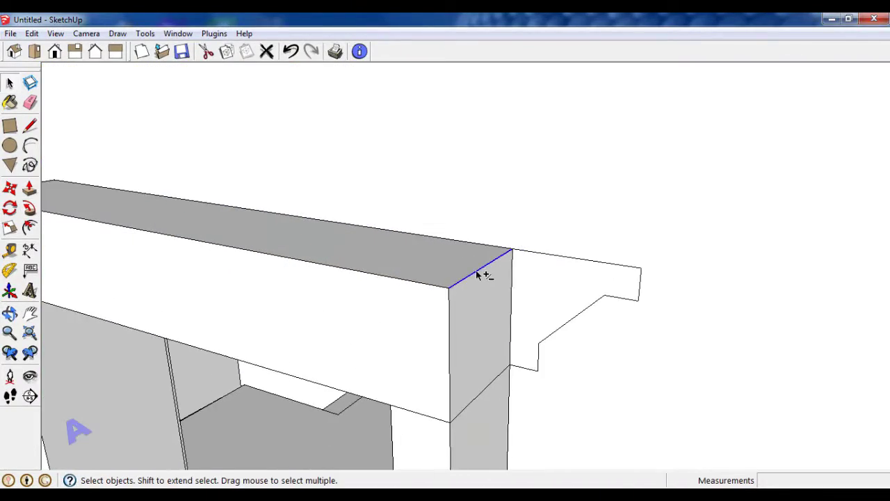
pyautogui.scroll(-3, 436, 288)
pyautogui.scroll(2, 212, 221)
pyautogui.scroll(2, 206, 214)
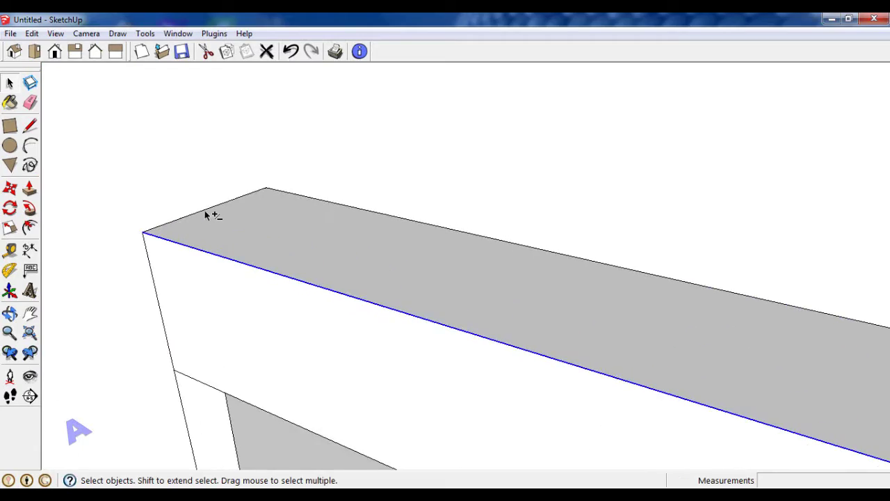
pyautogui.scroll(-3, 206, 214)
pyautogui.scroll(1, 305, 247)
# Bring the window sill into a low front view, briefly trying Push/Pull before going back to Select.
pyautogui.click(29, 208)
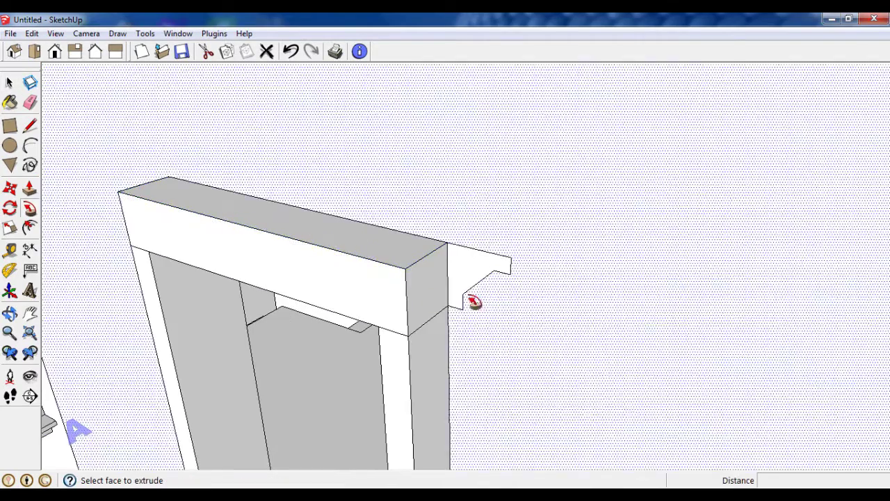
pyautogui.scroll(-3, 500, 244)
pyautogui.scroll(-3, 497, 256)
pyautogui.moveTo(496, 257)
pyautogui.mouseDown(button='middle')
pyautogui.moveTo(483, 423)
pyautogui.moveTo(500, 334)
pyautogui.mouseUp(button='middle')
pyautogui.scroll(3, 500, 335)
pyautogui.moveTo(522, 242); pyautogui.dragTo(453, 249, button='middle')
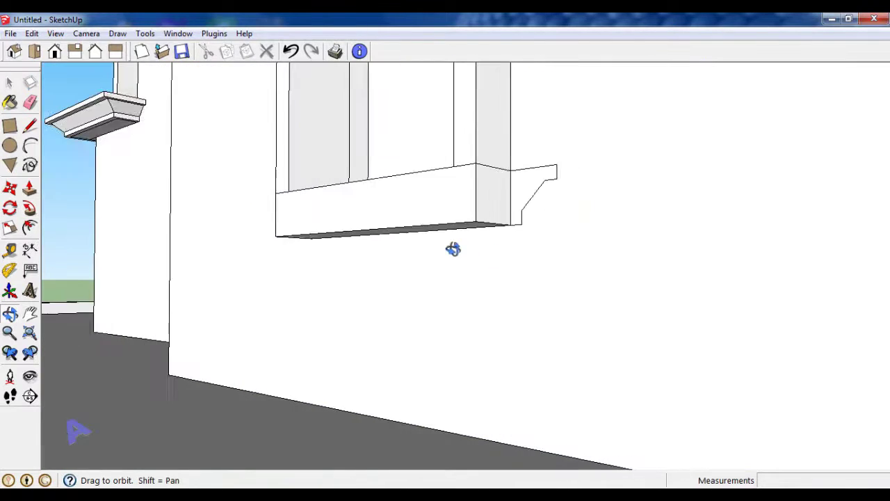
pyautogui.scroll(2, 496, 227)
pyautogui.press('space')
pyautogui.scroll(1, 496, 224)
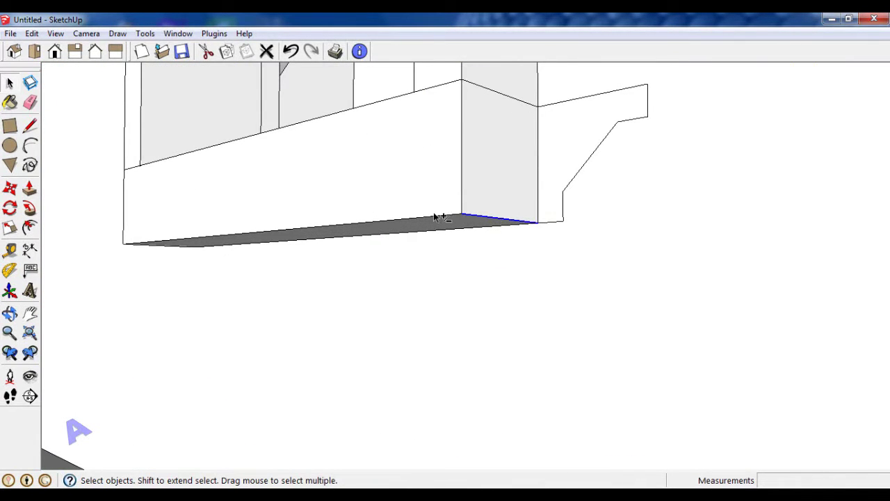
pyautogui.scroll(2, 221, 252)
pyautogui.scroll(1, 221, 255)
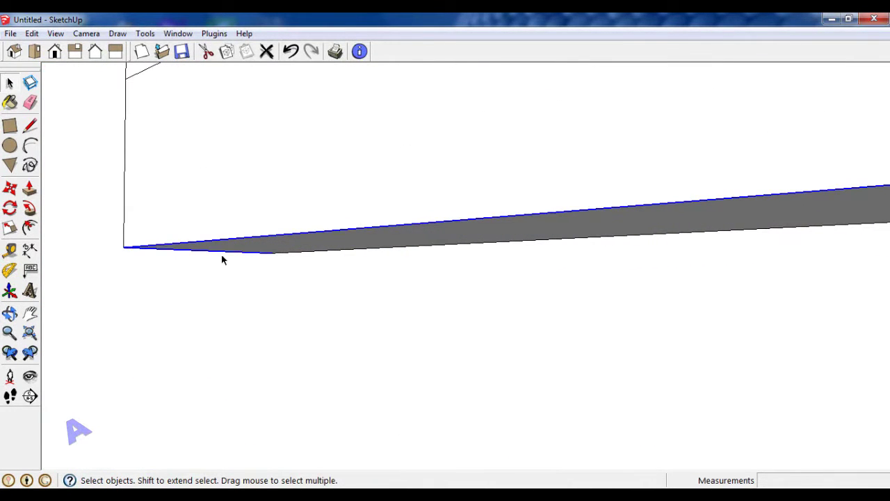
pyautogui.scroll(-3, 557, 262)
# Sweep the stepped profile along the sill's lower edge with Follow Me to form the molded sill.
pyautogui.click(27, 212)
pyautogui.scroll(-3, 577, 212)
pyautogui.scroll(-3, 591, 283)
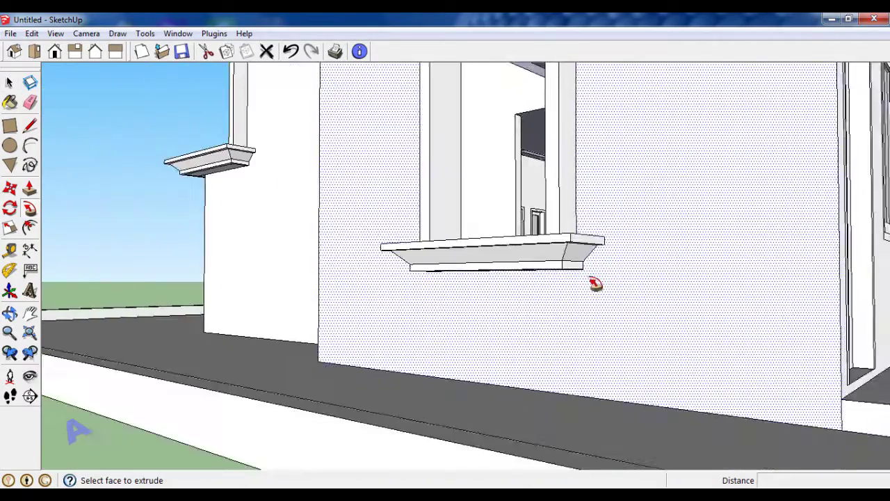
pyautogui.moveTo(592, 283)
pyautogui.mouseDown(button='middle')
pyautogui.moveTo(590, 268)
pyautogui.moveTo(667, 295)
pyautogui.moveTo(590, 336)
pyautogui.mouseUp(button='middle')
pyautogui.scroll(4, 502, 265)
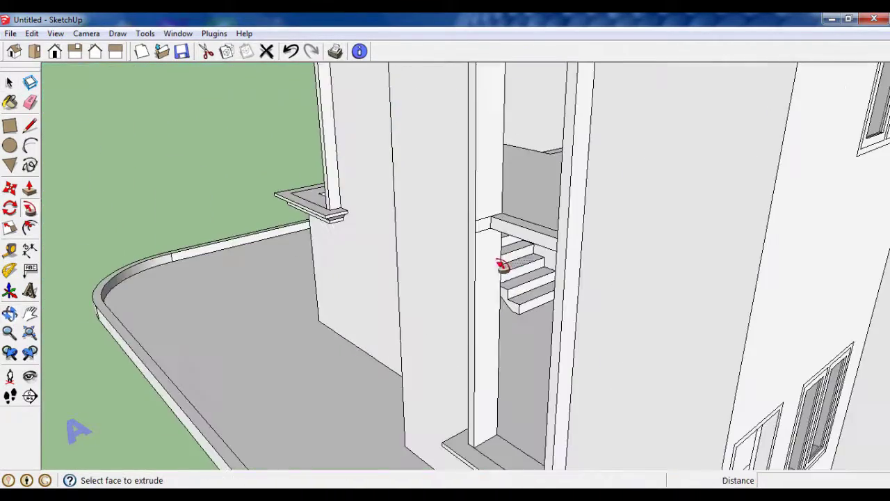
# Erase the stray edges left around the molded sill and window frames.
pyautogui.click(30, 103)
pyautogui.scroll(2, 540, 228)
pyautogui.moveTo(533, 219)
pyautogui.mouseDown(button='middle')
pyautogui.moveTo(540, 258)
pyautogui.moveTo(685, 283)
pyautogui.moveTo(739, 198)
pyautogui.mouseUp(button='middle')
pyautogui.scroll(4, 755, 197)
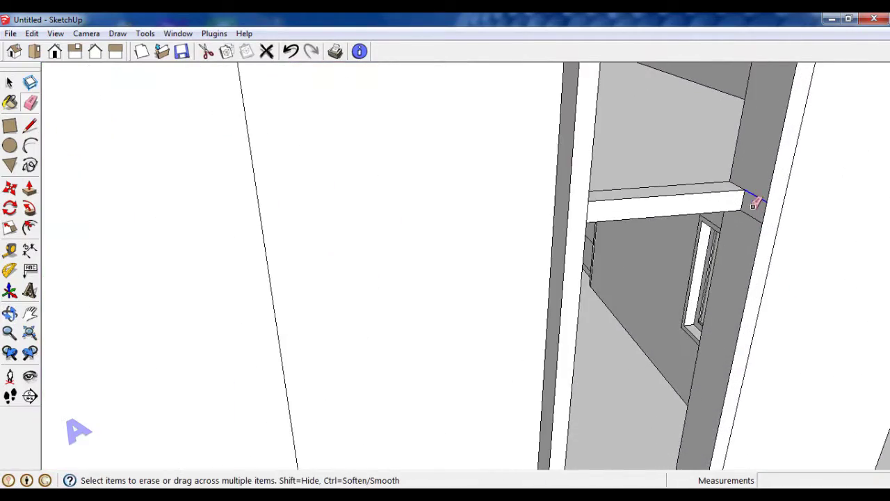
pyautogui.scroll(-1, 743, 236)
pyautogui.scroll(-4, 742, 236)
# Select the thin glass window frame standing beside the house and inspect it from several angles.
pyautogui.click(9, 83)
pyautogui.scroll(-3, 667, 241)
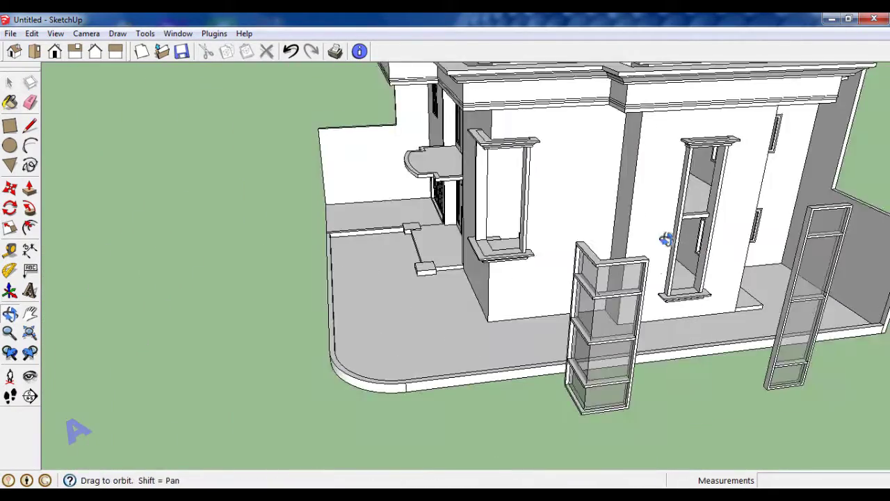
pyautogui.moveTo(668, 241); pyautogui.dragTo(685, 292, button='middle')
pyautogui.scroll(-1, 687, 374)
pyautogui.scroll(4, 687, 374)
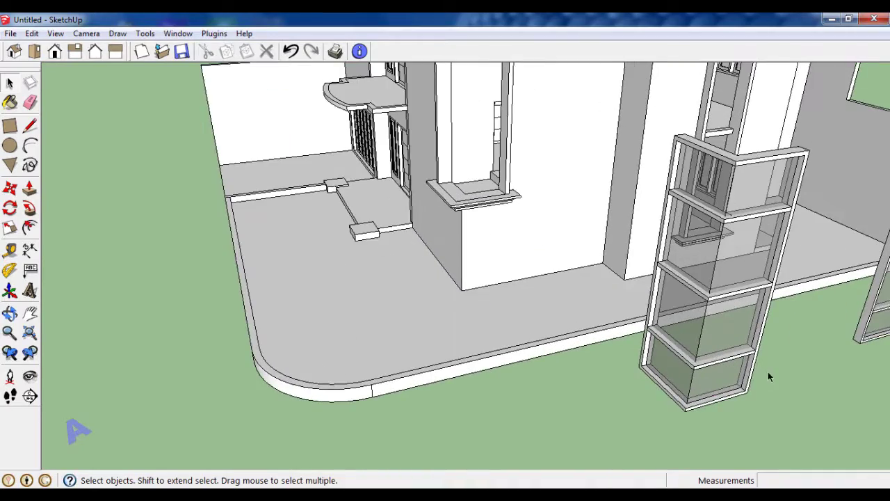
pyautogui.click(670, 406)
pyautogui.moveTo(670, 406)
pyautogui.mouseDown(button='middle')
pyautogui.moveTo(706, 316)
pyautogui.moveTo(693, 336)
pyautogui.moveTo(689, 309)
pyautogui.mouseUp(button='middle')
pyautogui.rightClick(730, 358)
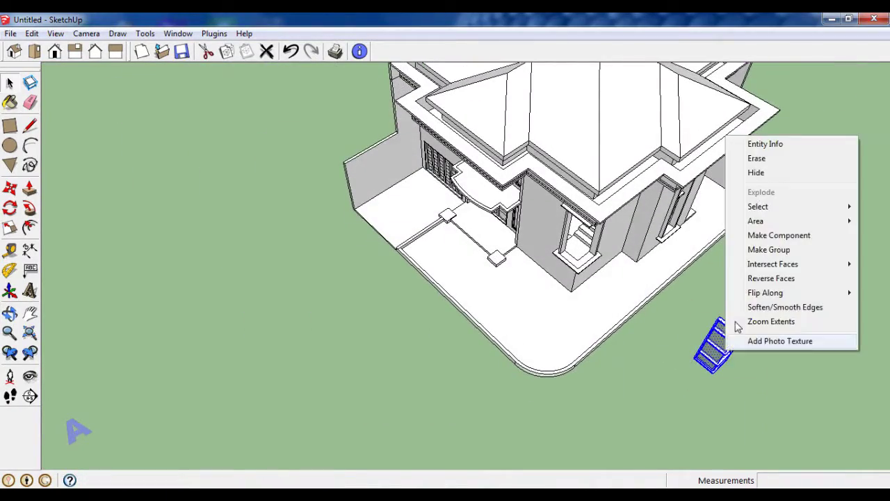
pyautogui.press('Escape')
pyautogui.scroll(4, 695, 278)
pyautogui.scroll(-5, 673, 240)
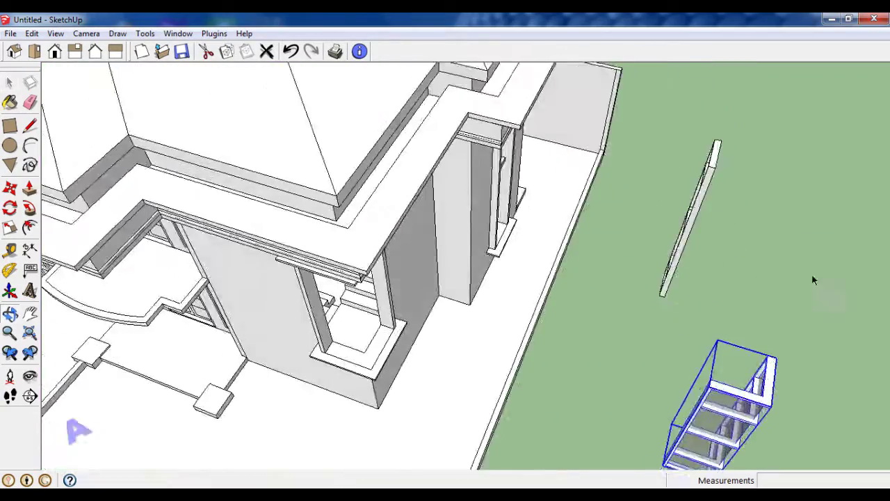
pyautogui.moveTo(812, 278)
pyautogui.mouseDown(button='middle')
pyautogui.moveTo(656, 288)
pyautogui.moveTo(665, 274)
pyautogui.moveTo(640, 178)
pyautogui.moveTo(667, 299)
pyautogui.mouseUp(button='middle')
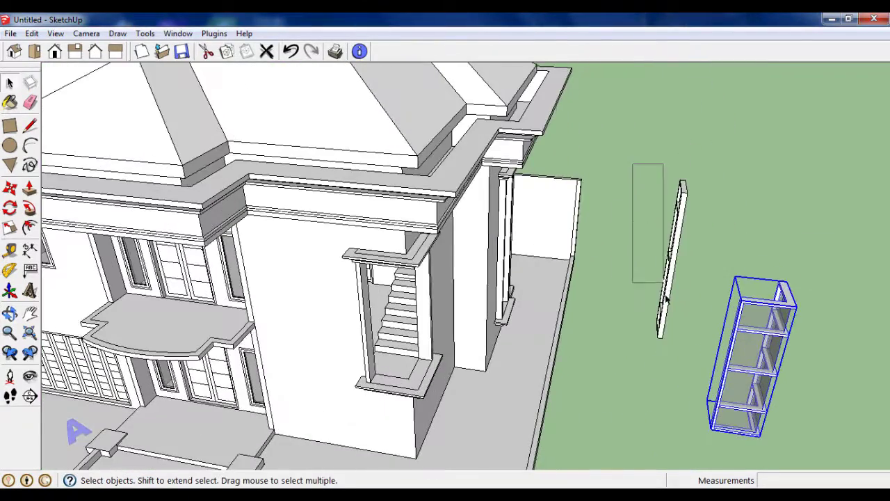
pyautogui.click(667, 303)
pyautogui.rightClick(667, 304)
pyautogui.press('Escape')
pyautogui.scroll(-3, 714, 327)
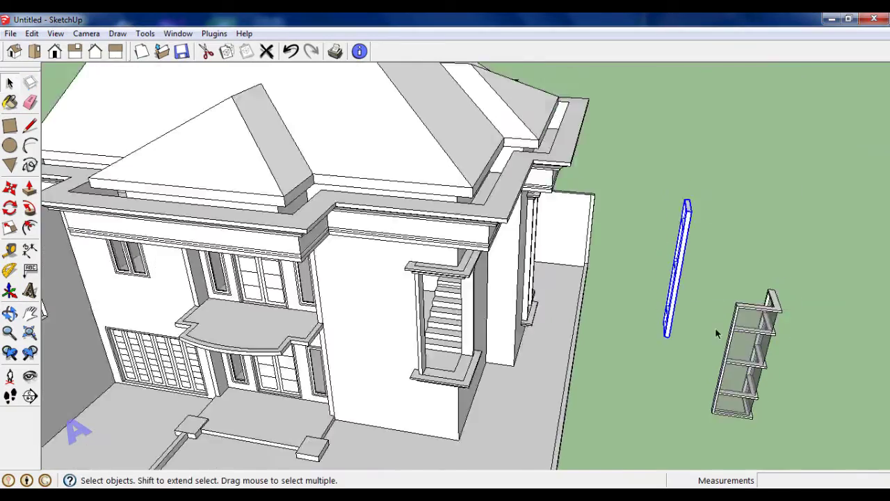
pyautogui.moveTo(714, 327); pyautogui.dragTo(525, 279, button='middle')
pyautogui.scroll(3, 526, 279)
pyautogui.scroll(-3, 625, 361)
pyautogui.scroll(5, 661, 391)
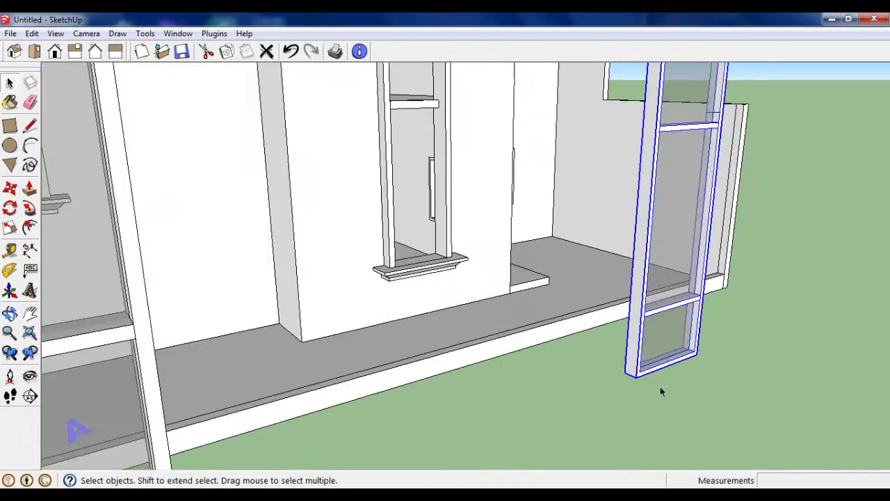
# Move the window frame into the side wall opening.
pyautogui.click(10, 188)
pyautogui.scroll(-3, 654, 390)
pyautogui.scroll(2, 618, 365)
pyautogui.click(618, 366)
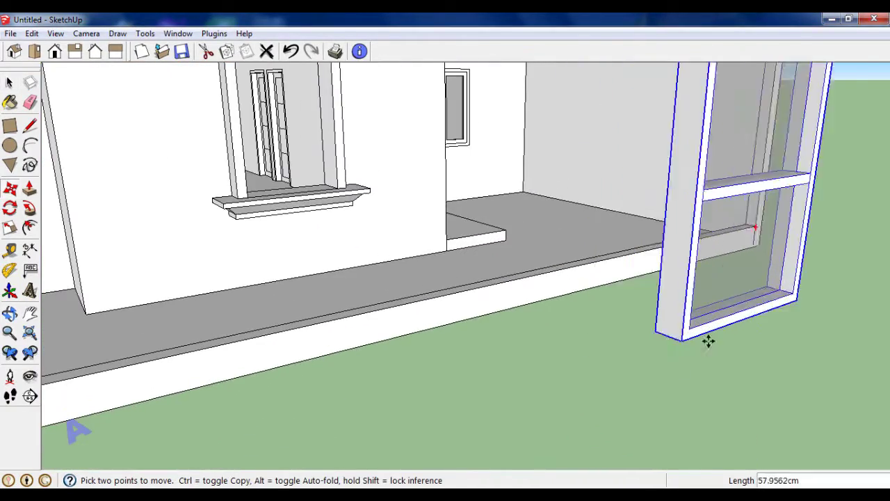
pyautogui.scroll(3, 367, 207)
pyautogui.scroll(-2, 367, 208)
pyautogui.click(299, 272)
pyautogui.scroll(-2, 487, 280)
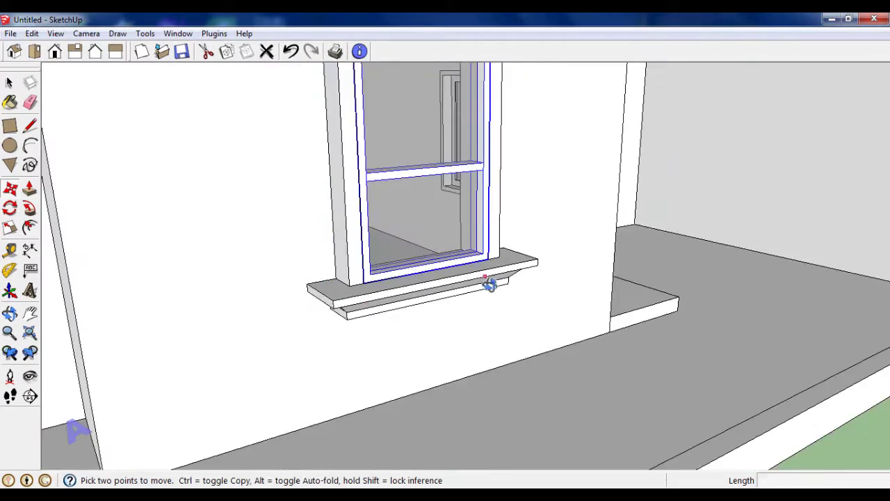
pyautogui.scroll(2, 451, 296)
pyautogui.scroll(-4, 451, 295)
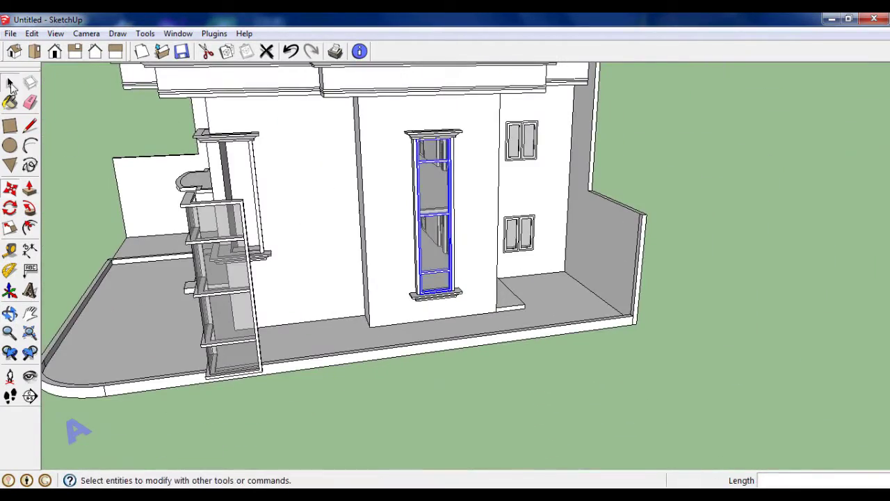
# Select the glass window box and move it onto the porch ledge.
pyautogui.click(9, 84)
pyautogui.moveTo(209, 243)
pyautogui.mouseDown(button='middle')
pyautogui.moveTo(439, 260)
pyautogui.moveTo(626, 348)
pyautogui.mouseUp(button='middle')
pyautogui.click(629, 374)
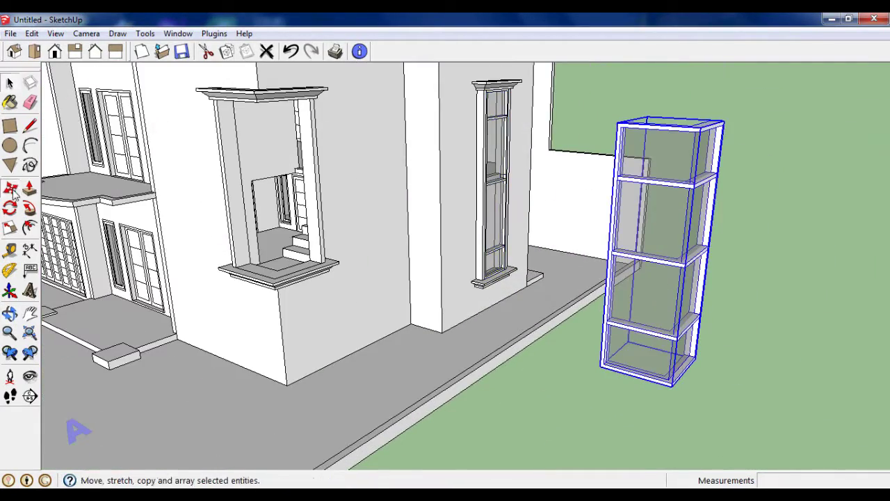
pyautogui.scroll(3, 660, 359)
pyautogui.click(534, 362)
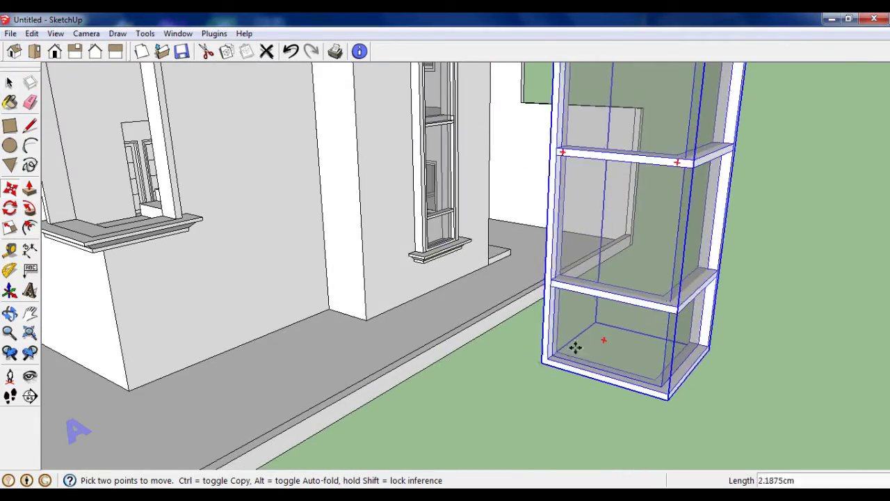
pyautogui.scroll(-2, 486, 285)
pyautogui.scroll(2, 222, 238)
pyautogui.click(199, 254)
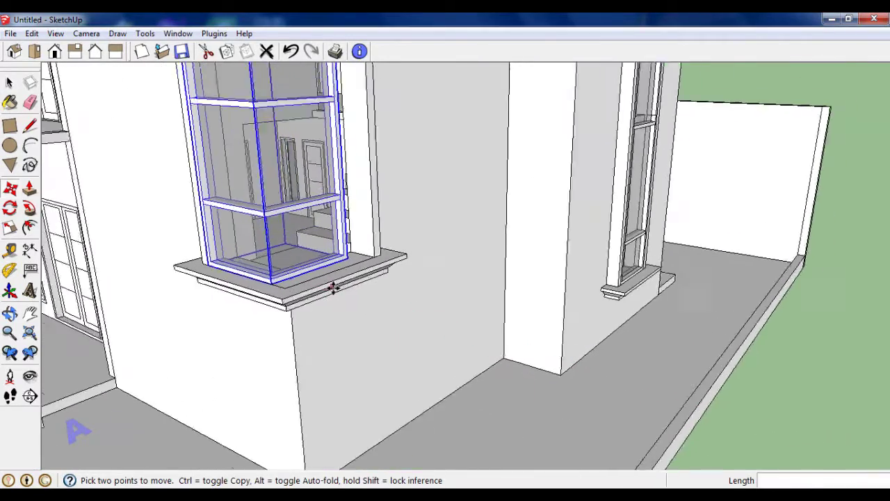
pyautogui.scroll(2, 301, 266)
pyautogui.moveTo(301, 267); pyautogui.dragTo(308, 288, button='middle')
pyautogui.scroll(2, 332, 290)
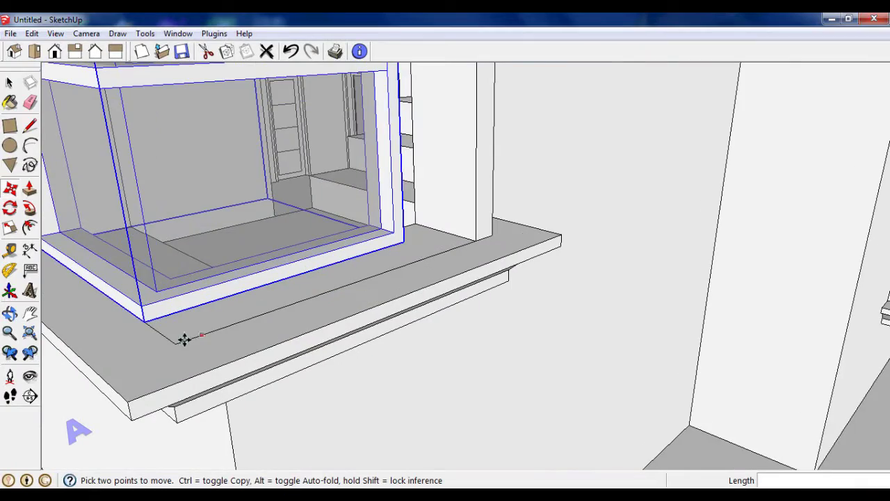
# Nudge the box along the ledge edge and check its fit from around the building.
pyautogui.click(175, 342)
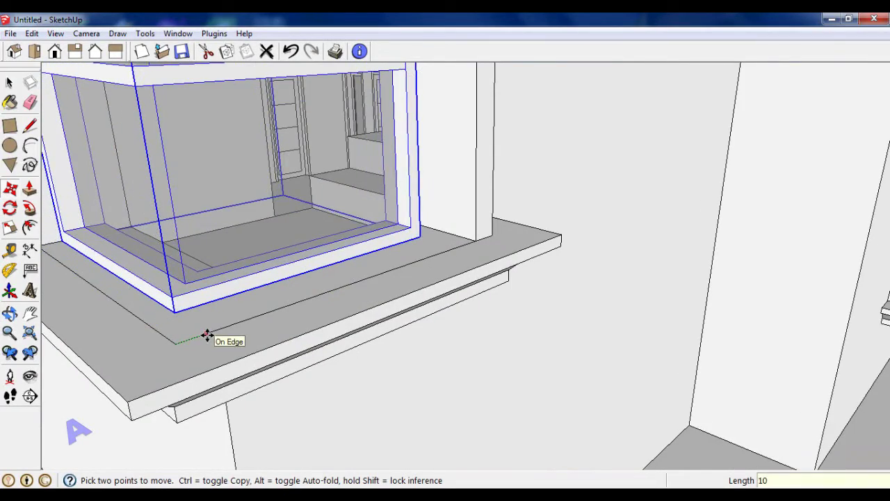
pyautogui.moveTo(207, 336); pyautogui.dragTo(362, 264, button='middle')
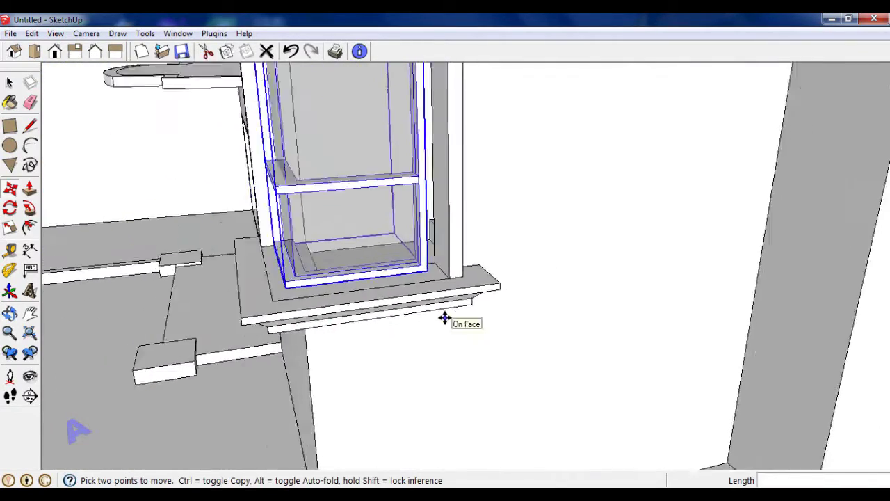
pyautogui.scroll(-5, 413, 169)
pyautogui.scroll(3, 413, 143)
pyautogui.scroll(3, 380, 357)
pyautogui.moveTo(380, 357); pyautogui.dragTo(348, 355, button='middle')
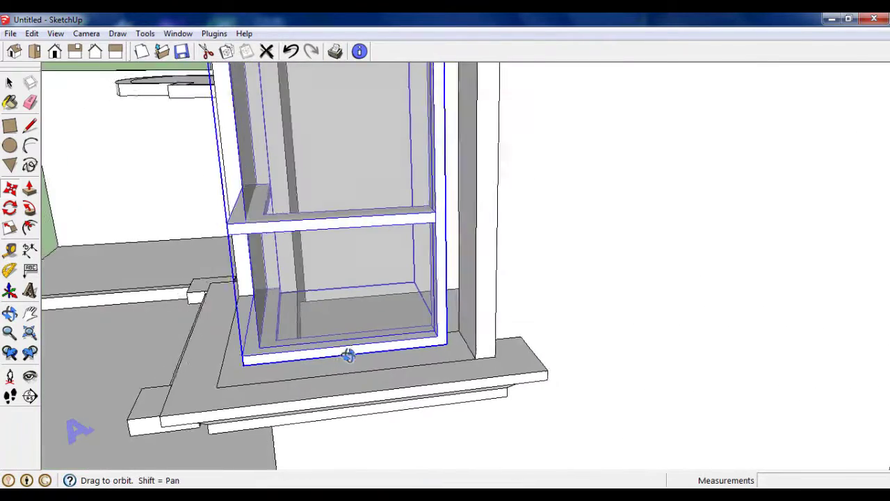
pyautogui.scroll(2, 347, 356)
pyautogui.scroll(2, 447, 354)
pyautogui.scroll(2, 469, 347)
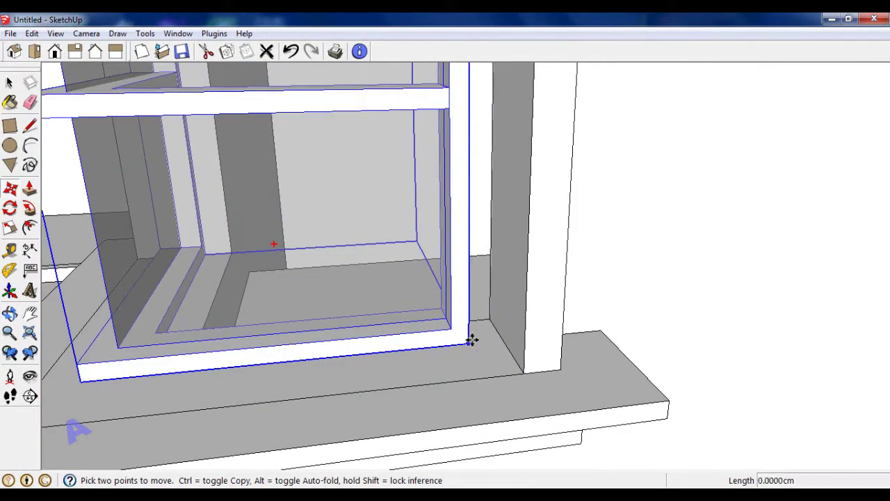
pyautogui.click(9, 84)
pyautogui.scroll(-4, 487, 264)
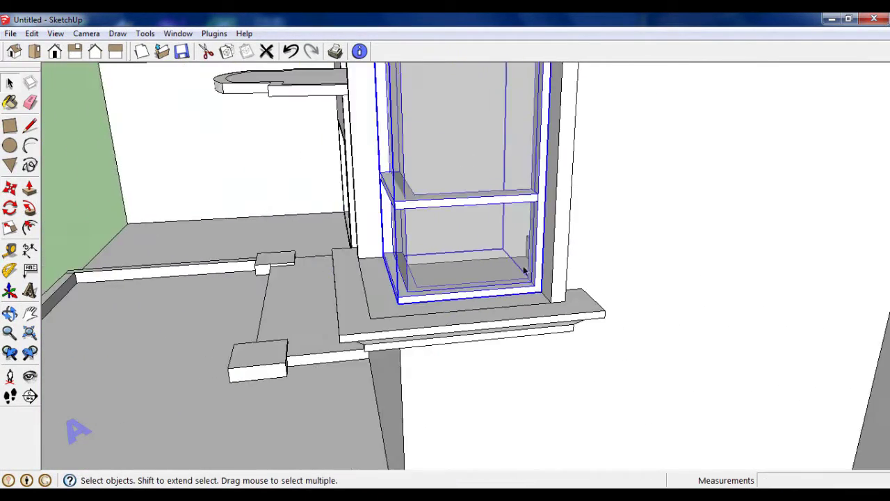
pyautogui.moveTo(487, 264)
pyautogui.mouseDown(button='middle')
pyautogui.moveTo(562, 269)
pyautogui.moveTo(559, 210)
pyautogui.mouseUp(button='middle')
pyautogui.scroll(-2, 549, 285)
# View the house's left-front corner at eye level and begin copying the small side window.
pyautogui.scroll(-3, 773, 172)
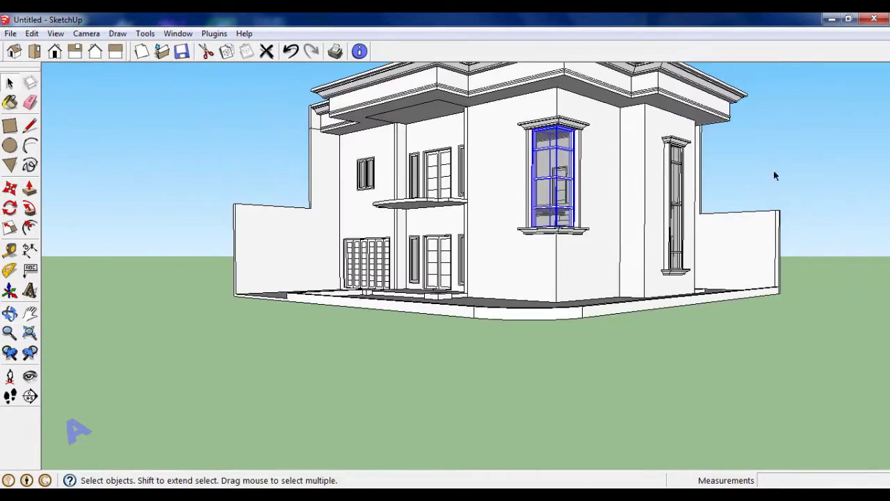
pyautogui.moveTo(773, 172)
pyautogui.mouseDown(button='middle')
pyautogui.moveTo(660, 285)
pyautogui.moveTo(697, 311)
pyautogui.moveTo(543, 349)
pyautogui.mouseUp(button='middle')
pyautogui.scroll(2, 668, 280)
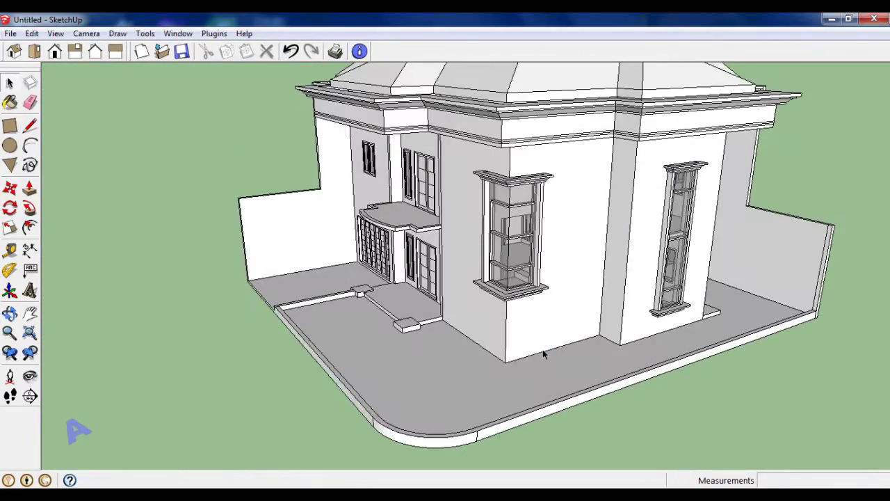
pyautogui.moveTo(768, 403); pyautogui.dragTo(441, 199, button='middle')
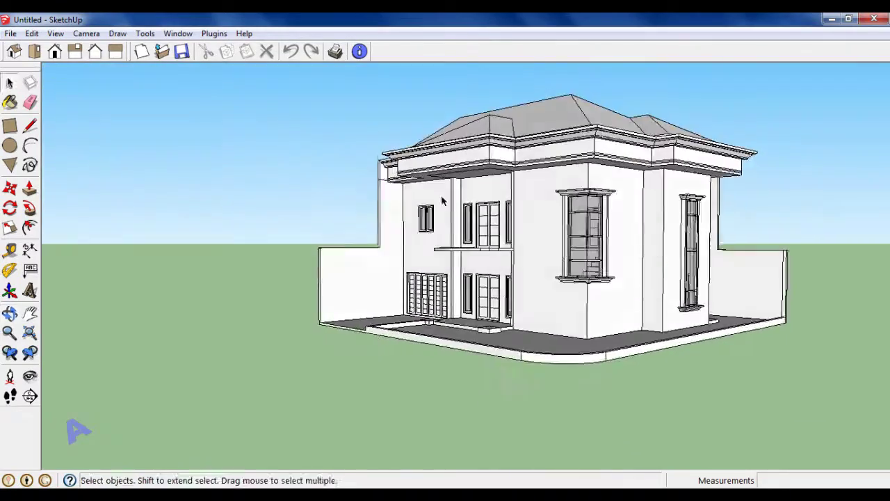
pyautogui.scroll(2, 439, 195)
pyautogui.scroll(3, 405, 234)
pyautogui.scroll(2, 436, 228)
pyautogui.scroll(2, 437, 227)
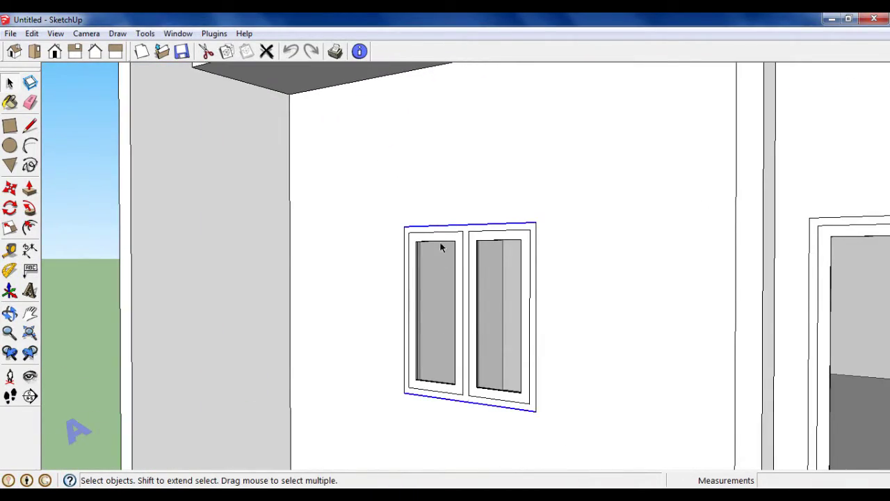
pyautogui.scroll(-5, 441, 247)
pyautogui.moveTo(452, 261)
pyautogui.mouseDown(button='middle')
pyautogui.moveTo(508, 272)
pyautogui.moveTo(511, 299)
pyautogui.mouseUp(button='middle')
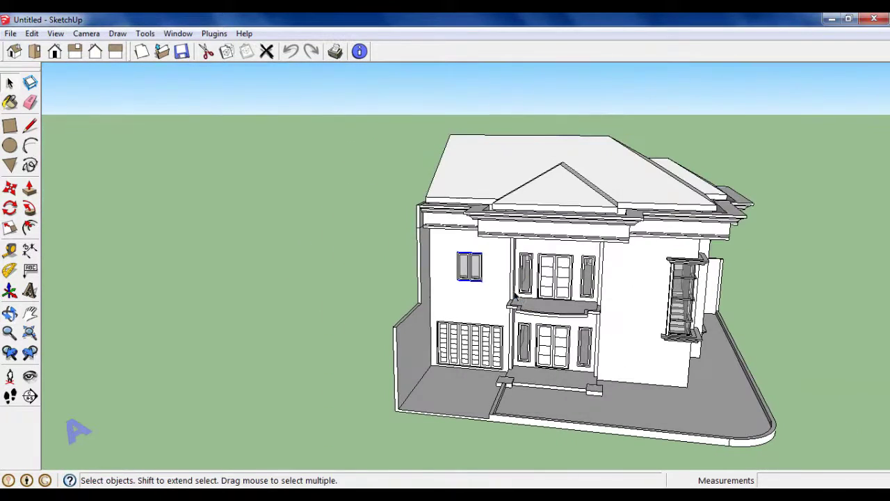
pyautogui.click(10, 189)
pyautogui.press('ctrl')
pyautogui.click(426, 449)
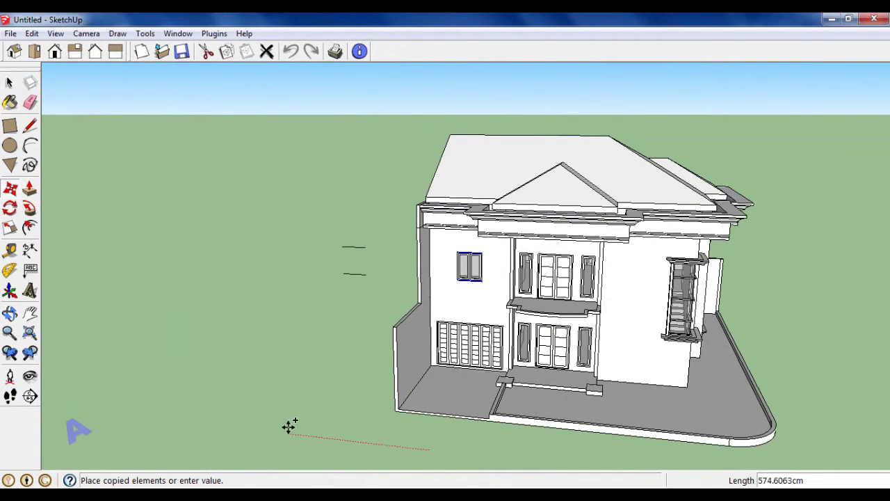
# Draw an upright rectangle beside the house.
pyautogui.click(10, 126)
pyautogui.scroll(2, 338, 218)
pyautogui.scroll(3, 364, 262)
pyautogui.click(358, 268)
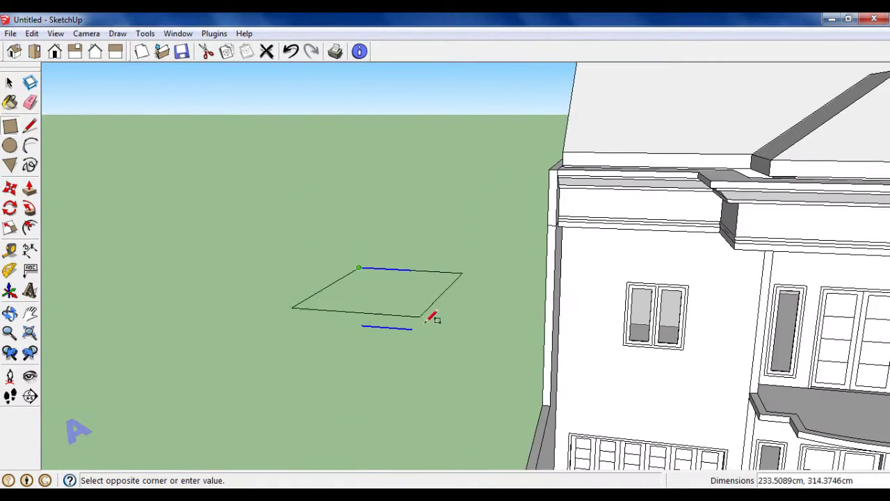
pyautogui.click(416, 328)
pyautogui.scroll(2, 394, 272)
pyautogui.scroll(2, 393, 272)
# Offset the rectangle outward twice by 20 cm to form two nested rings.
pyautogui.click(29, 227)
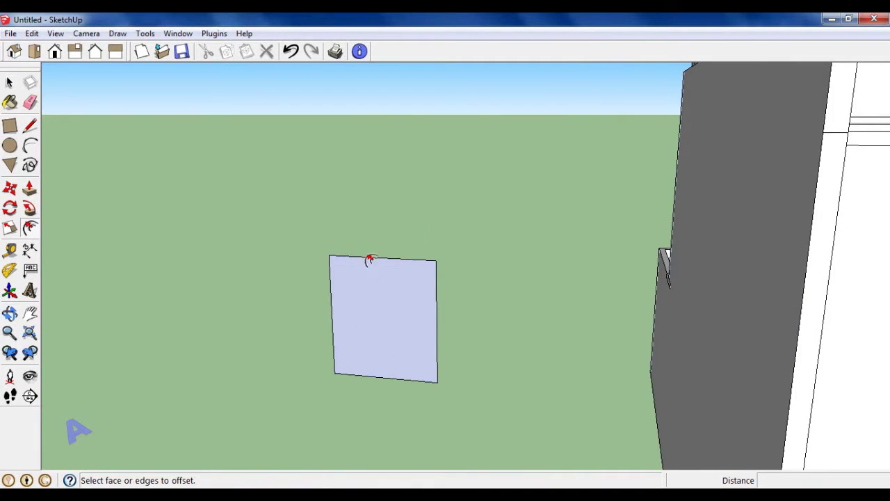
pyautogui.click(381, 268)
pyautogui.click(382, 268)
pyautogui.write('20')
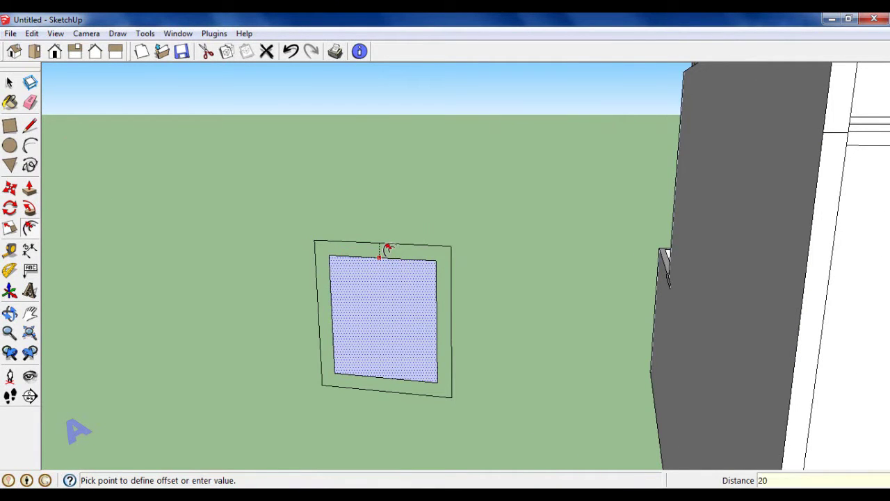
pyautogui.press('Return')
pyautogui.click(400, 245)
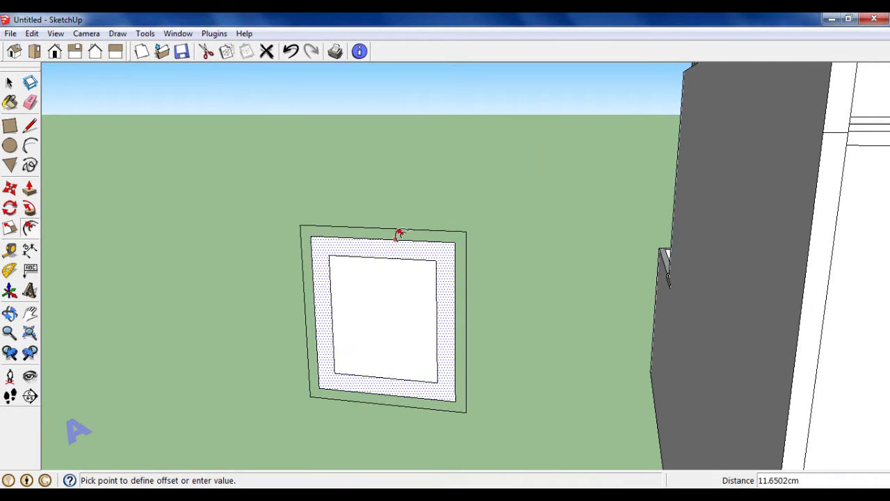
pyautogui.write('0')
pyautogui.press('Return')
pyautogui.moveTo(403, 233); pyautogui.dragTo(445, 279, button='middle')
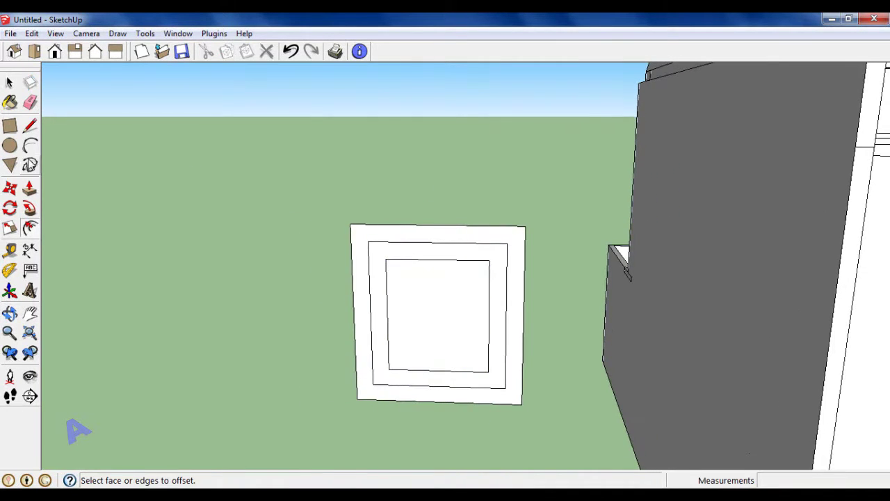
# Place construction guides 20 cm from the inner top edge and 135 cm vertically.
pyautogui.scroll(1, 436, 304)
pyautogui.click(452, 251)
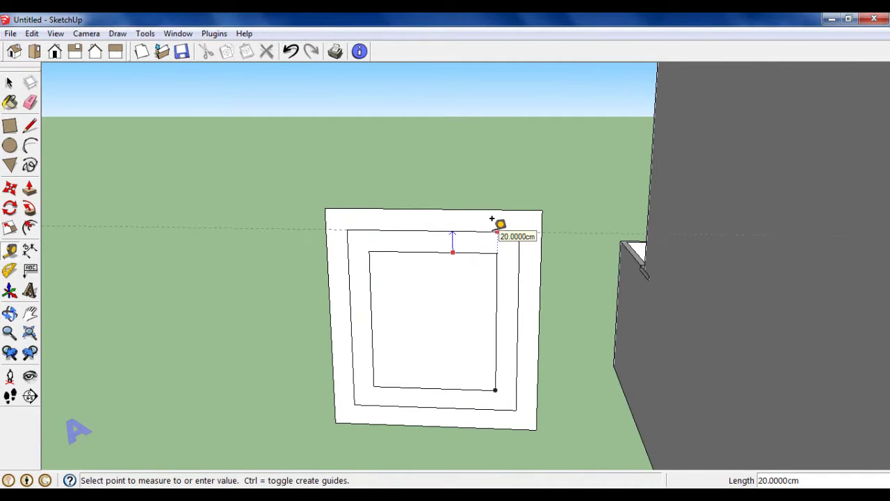
pyautogui.click(498, 235)
pyautogui.scroll(1, 498, 235)
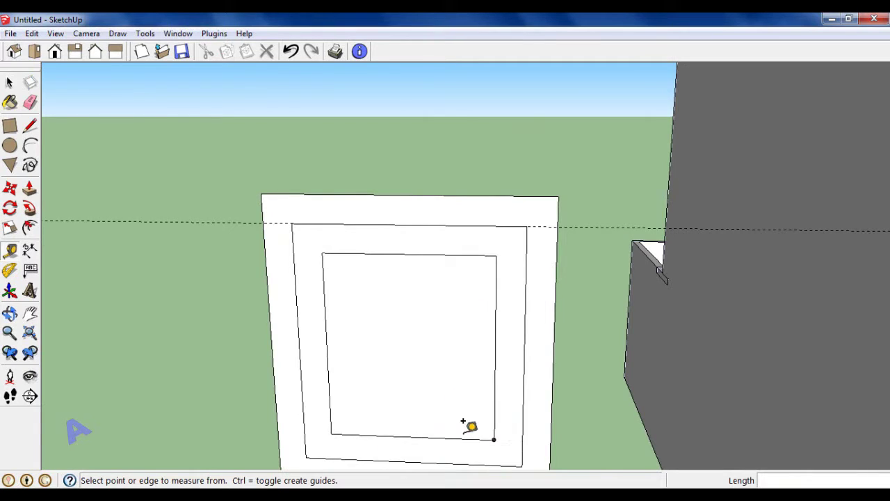
pyautogui.click(499, 246)
pyautogui.scroll(-1, 502, 244)
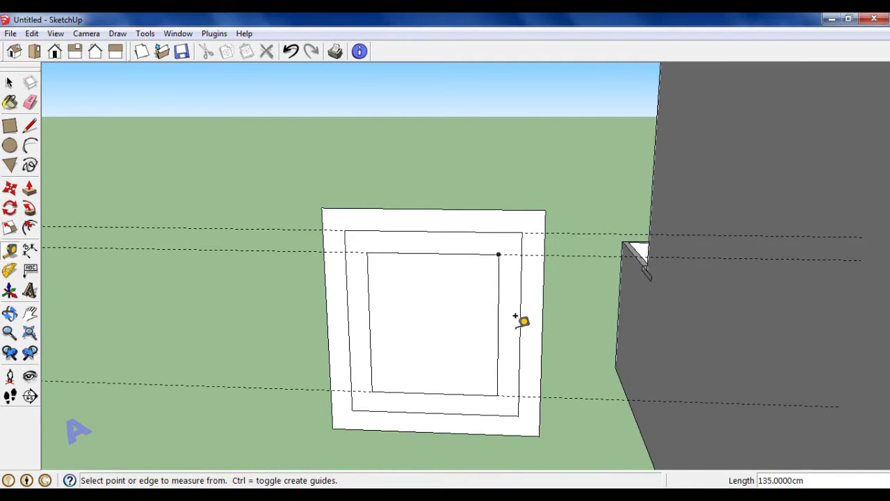
pyautogui.scroll(2, 518, 317)
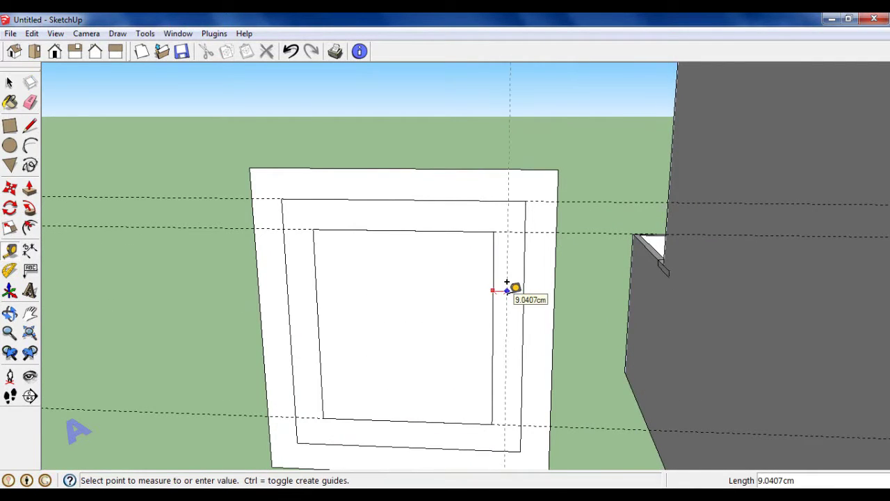
pyautogui.press('Return')
pyautogui.scroll(-1, 568, 284)
pyautogui.scroll(1, 425, 287)
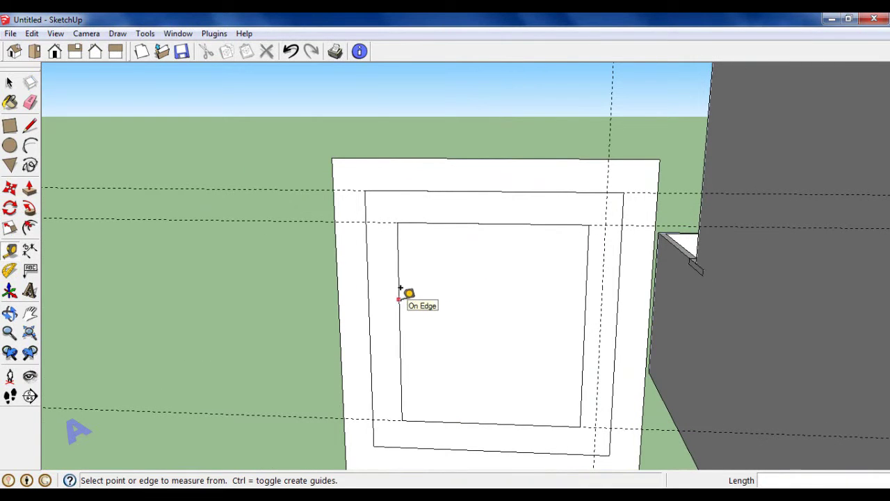
pyautogui.write('10')
pyautogui.press('Return')
pyautogui.scroll(-1, 389, 285)
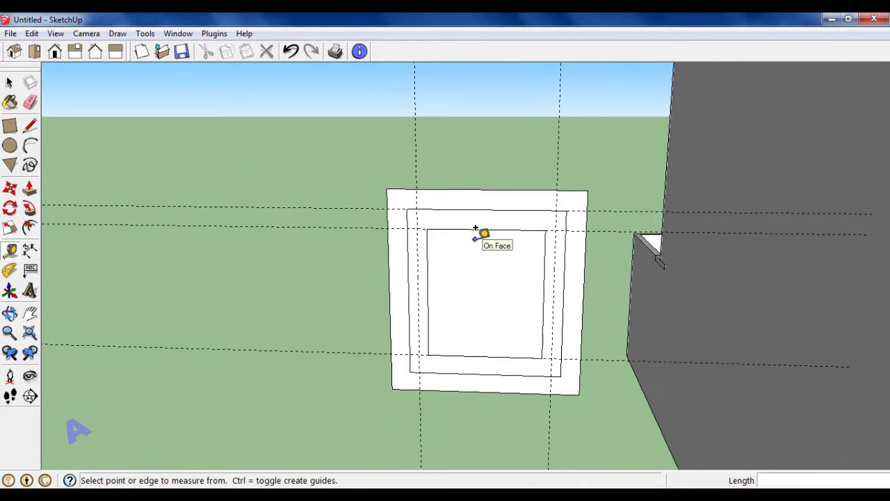
pyautogui.scroll(1, 479, 230)
# Erase the frame's left and right vertical strips and the base's outer edges, leaving head and sill bars.
pyautogui.click(10, 130)
pyautogui.click(365, 177)
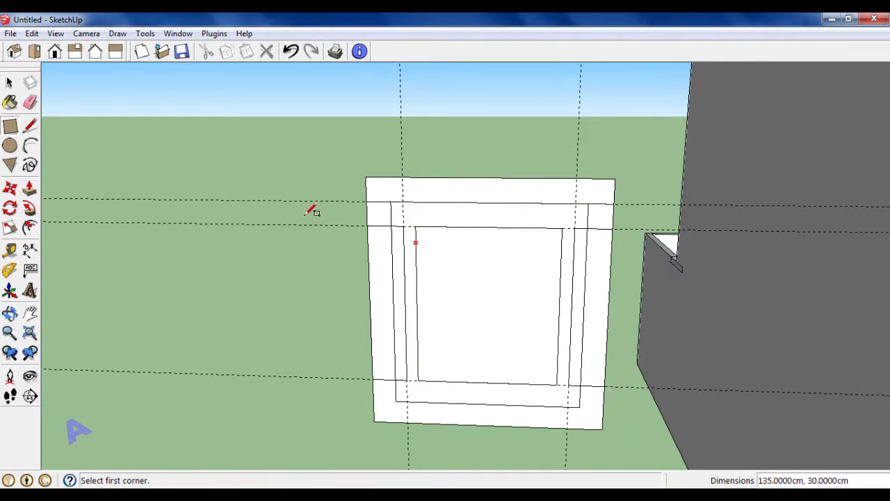
pyautogui.click(30, 103)
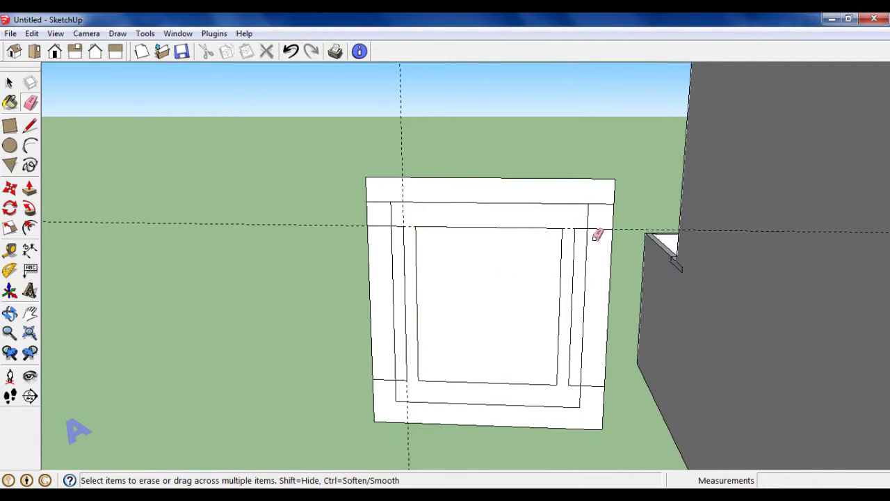
pyautogui.scroll(2, 623, 209)
pyautogui.scroll(2, 621, 188)
pyautogui.scroll(1, 623, 179)
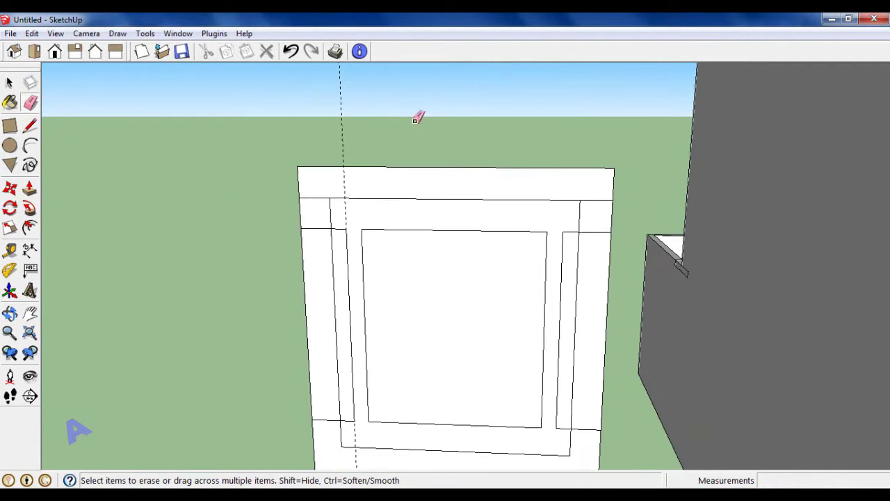
pyautogui.scroll(-2, 340, 243)
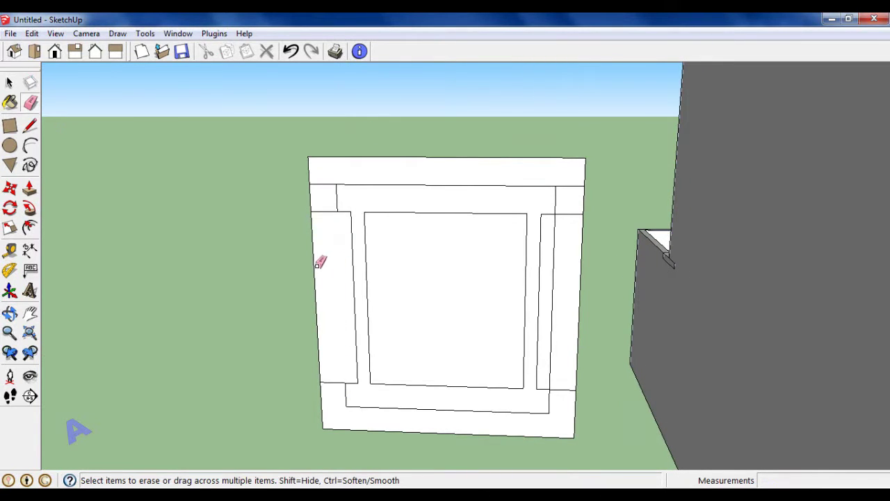
pyautogui.click(317, 265)
pyautogui.click(577, 278)
pyautogui.scroll(-1, 571, 369)
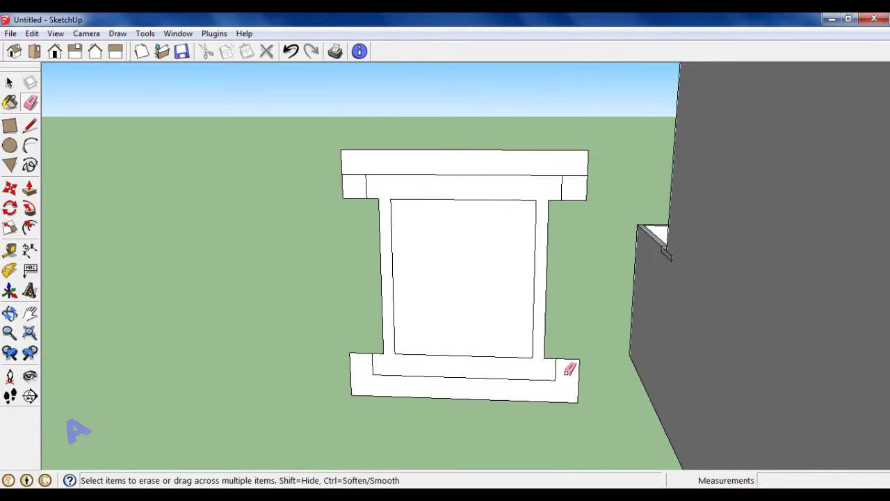
pyautogui.scroll(2, 581, 353)
pyautogui.moveTo(586, 382); pyautogui.dragTo(527, 399)
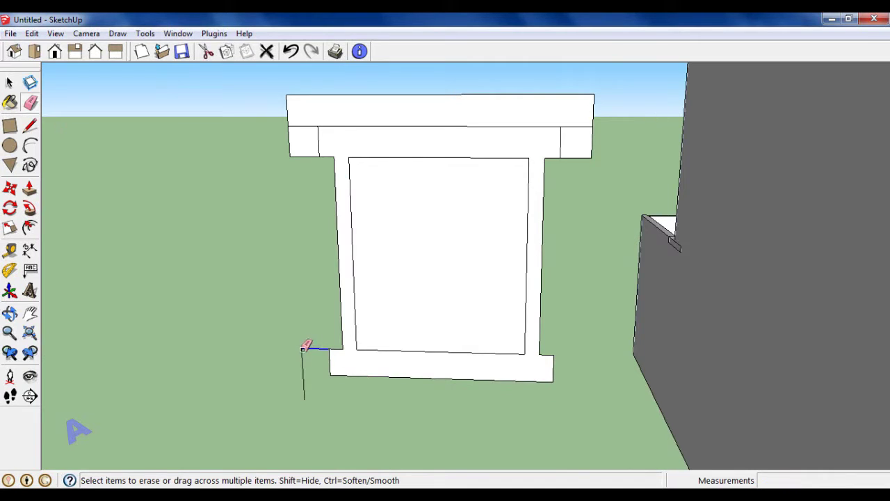
pyautogui.scroll(-1, 305, 351)
pyautogui.scroll(2, 556, 145)
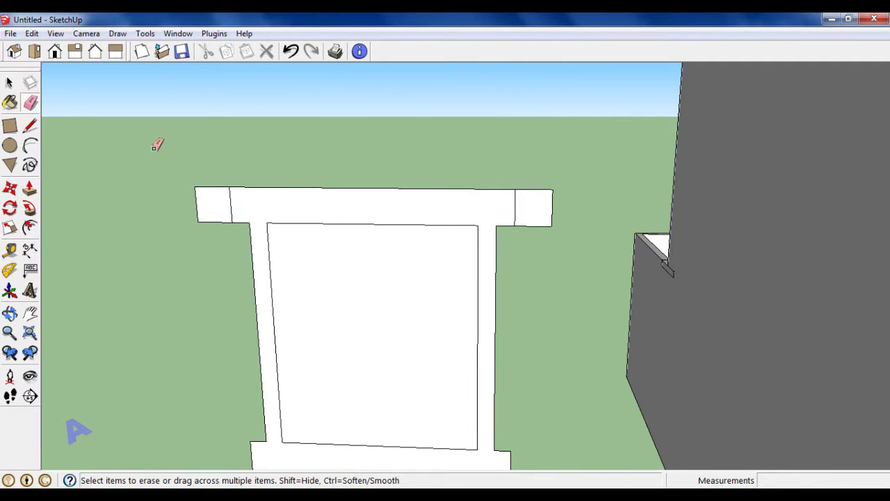
pyautogui.scroll(2, 495, 191)
pyautogui.scroll(-3, 577, 209)
pyautogui.scroll(2, 579, 212)
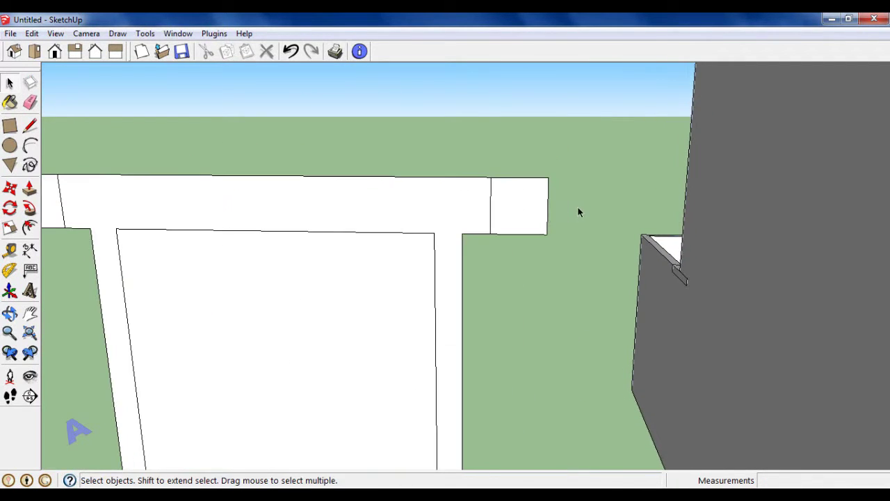
# Add a guide from the frame's top edge and draw a diagonal across the head beam's right end.
pyautogui.click(11, 252)
pyautogui.scroll(1, 537, 183)
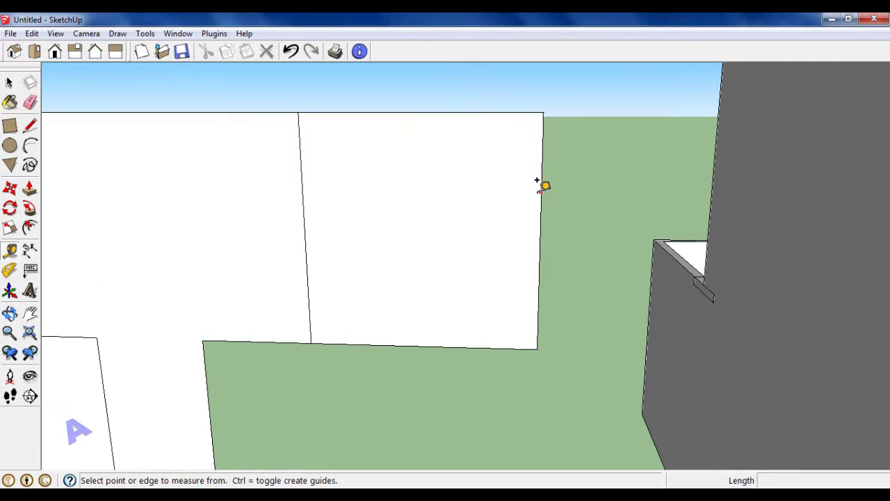
pyautogui.click(496, 111)
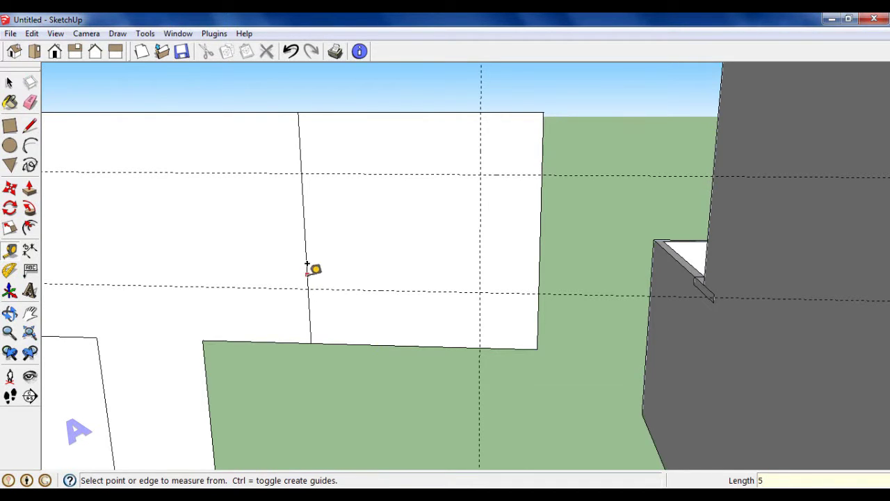
pyautogui.scroll(-1, 418, 282)
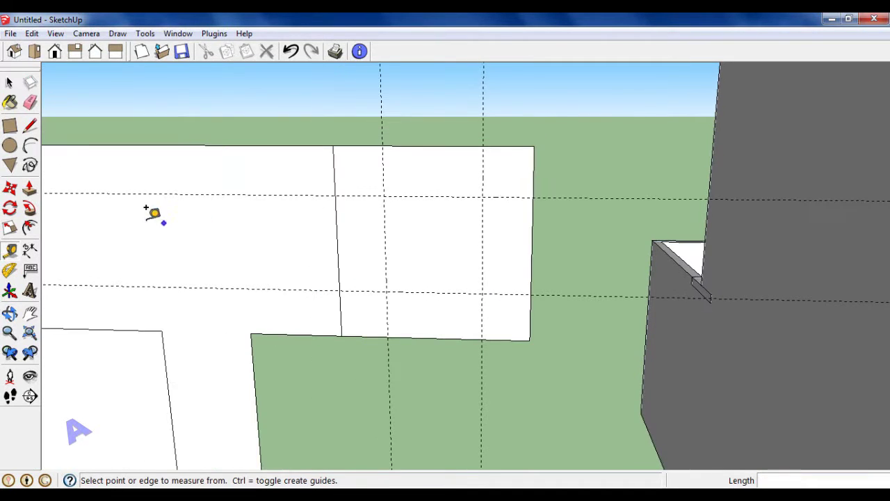
pyautogui.click(30, 127)
pyautogui.click(388, 337)
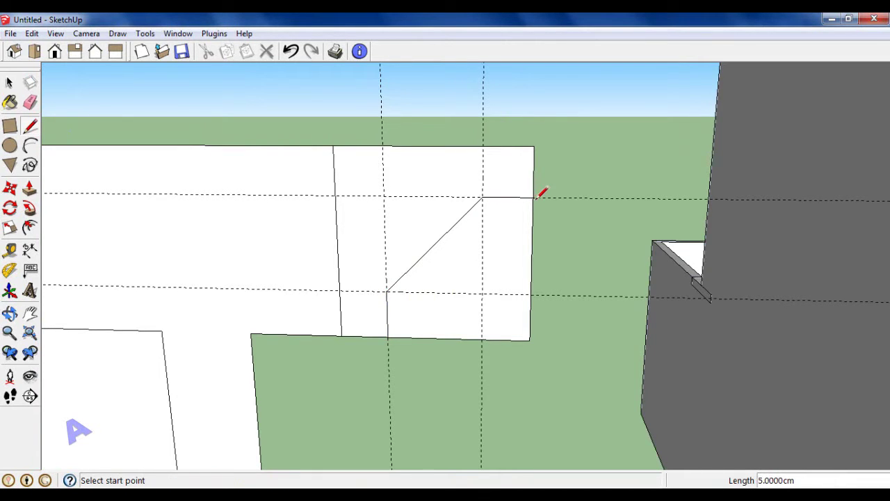
# Erase the leftover construction guides and view the whole window frame.
pyautogui.click(32, 102)
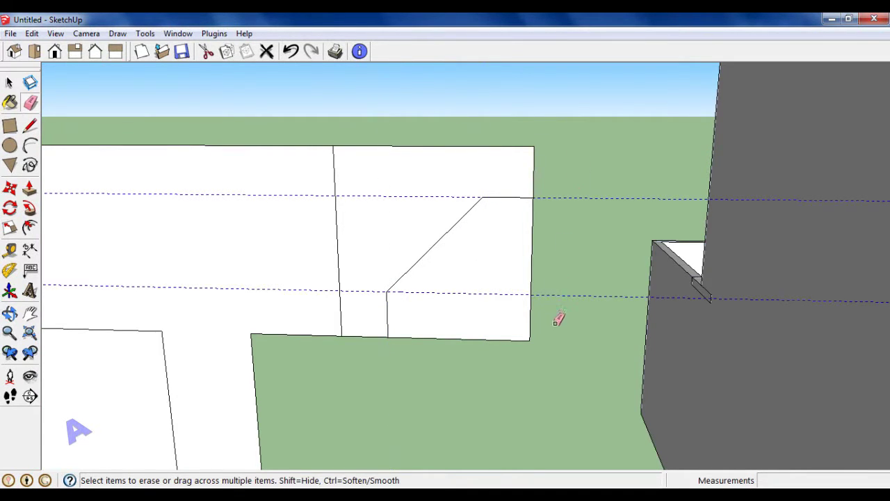
pyautogui.scroll(-5, 558, 320)
pyautogui.moveTo(498, 188); pyautogui.dragTo(469, 216, button='middle')
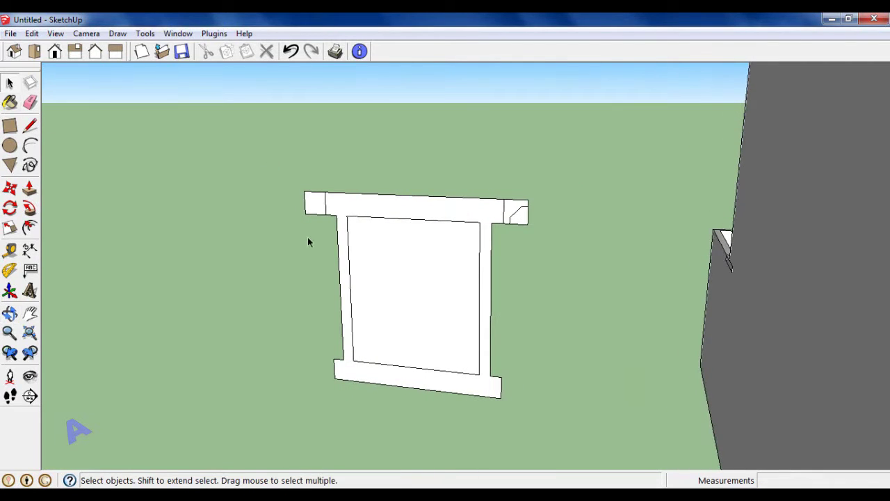
# Delete the frame's inner face and extrude the window frame 20 cm deep.
pyautogui.click(401, 284)
pyautogui.press('Delete')
pyautogui.scroll(2, 401, 281)
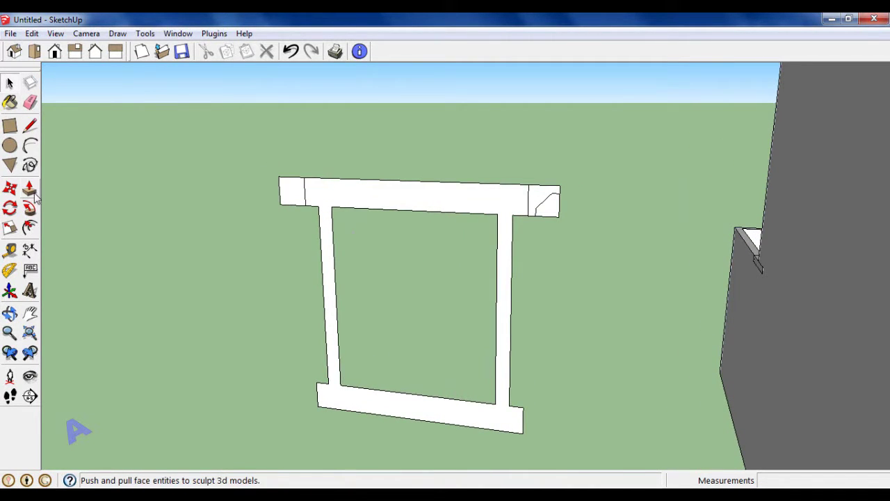
pyautogui.moveTo(388, 217); pyautogui.dragTo(394, 210)
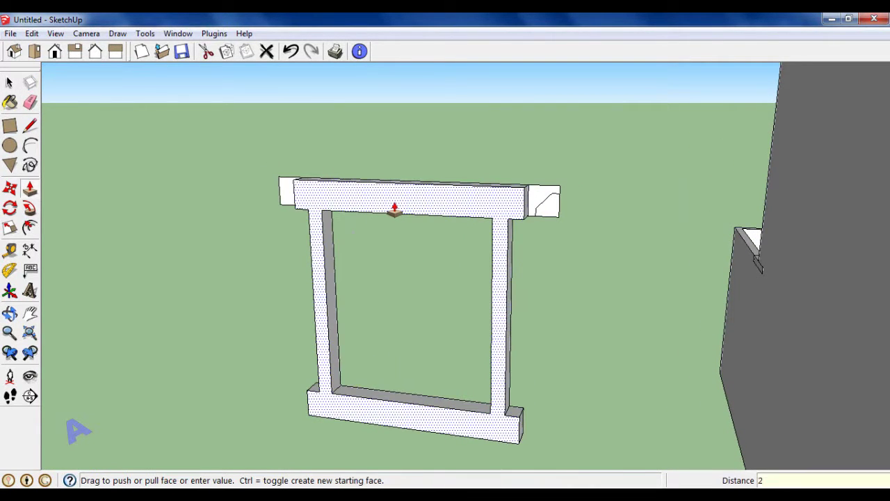
pyautogui.write('0')
pyautogui.press('Return')
pyautogui.moveTo(393, 204); pyautogui.dragTo(399, 201, button='middle')
# Erase the stray edge on the top beam and inspect the extruded frame.
pyautogui.press('e')
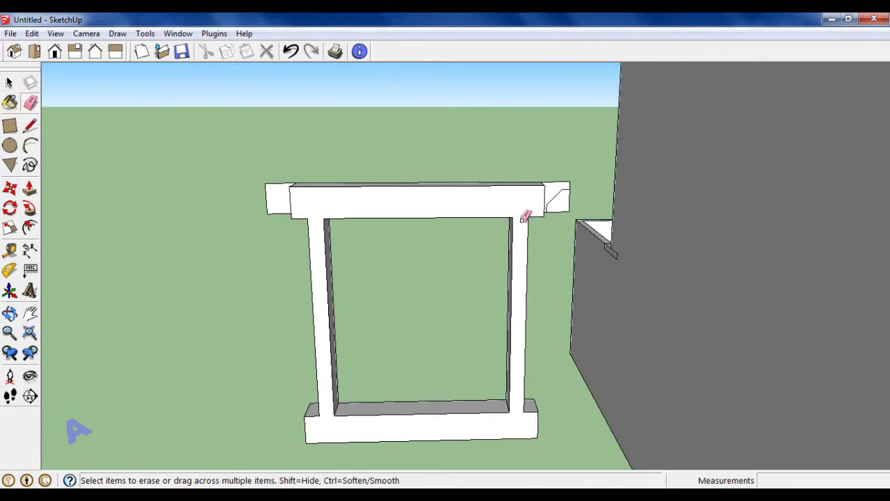
pyautogui.scroll(4, 557, 198)
pyautogui.click(550, 171)
pyautogui.scroll(-5, 487, 171)
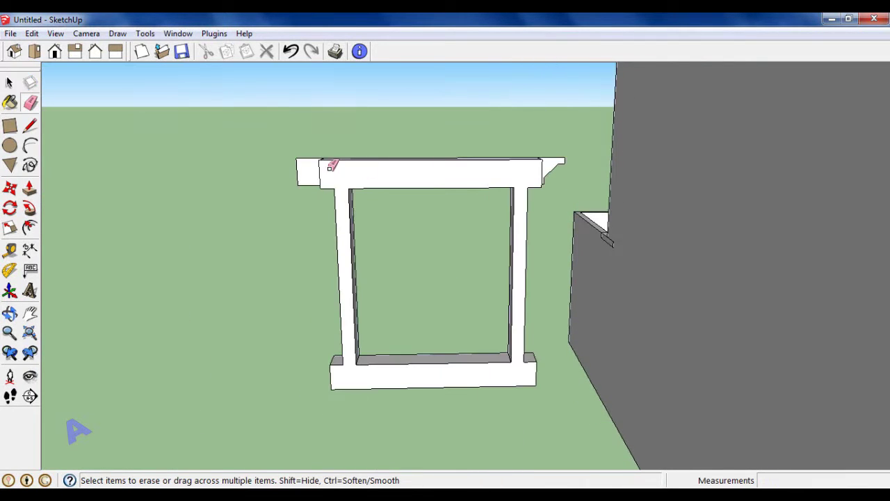
pyautogui.scroll(2, 295, 151)
pyautogui.moveTo(301, 183); pyautogui.dragTo(490, 229, button='middle')
pyautogui.scroll(-3, 455, 201)
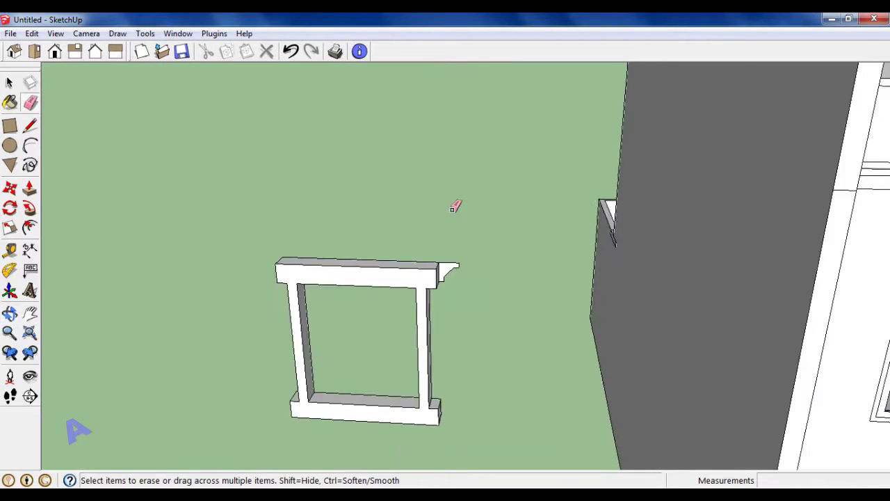
pyautogui.press('space')
pyautogui.scroll(2, 459, 259)
pyautogui.scroll(3, 459, 259)
pyautogui.scroll(2, 464, 248)
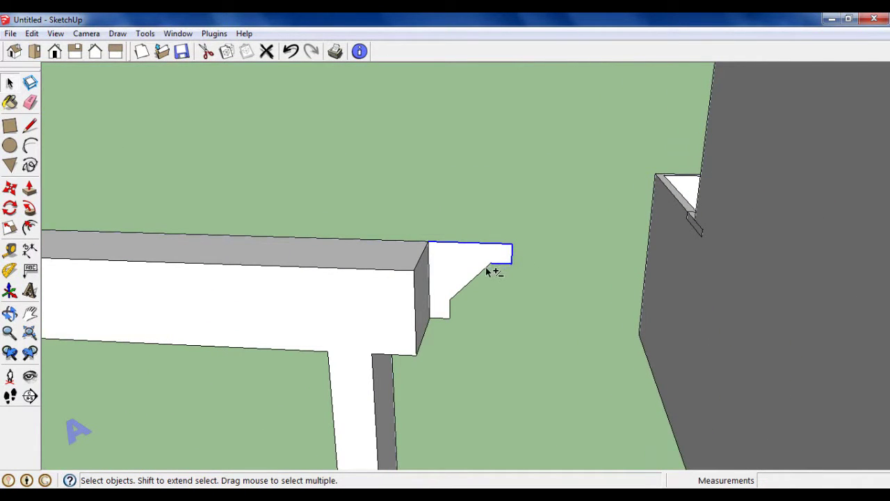
pyautogui.scroll(-3, 445, 321)
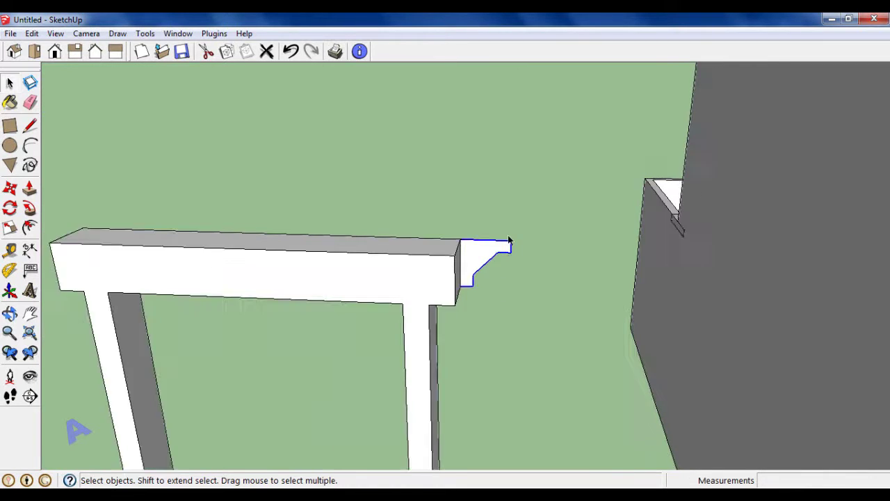
pyautogui.scroll(-2, 516, 272)
# Copy the bracket profile down to the sill corner.
pyautogui.click(9, 187)
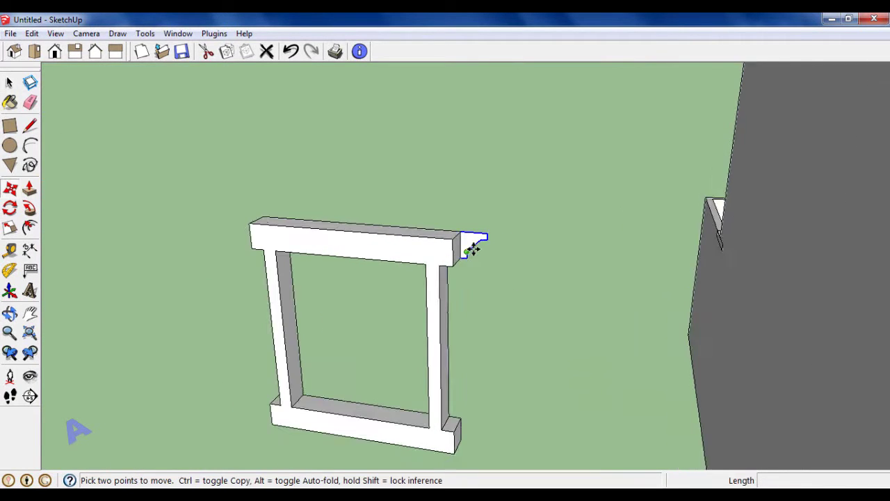
pyautogui.scroll(3, 477, 243)
pyautogui.press('ctrl')
pyautogui.click(445, 269)
pyautogui.scroll(-3, 482, 174)
pyautogui.scroll(2, 487, 346)
pyautogui.scroll(2, 486, 346)
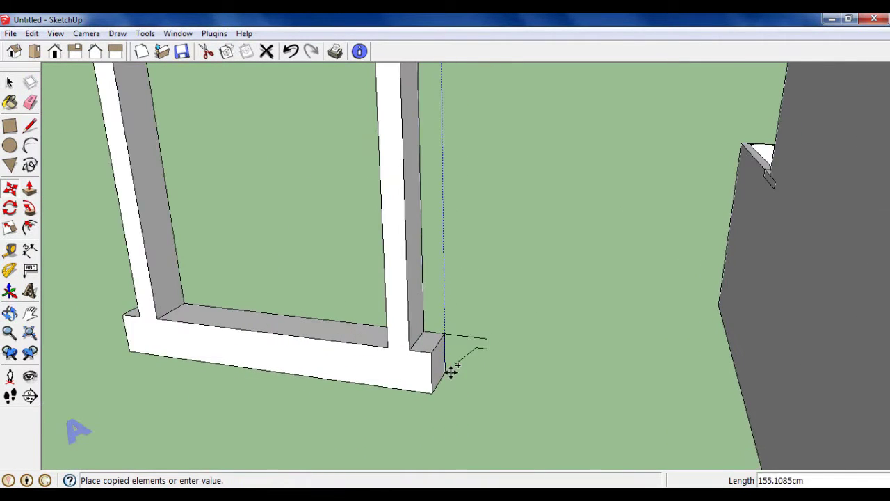
# Draw a closing line so the copied bracket outline becomes a face.
pyautogui.press('l')
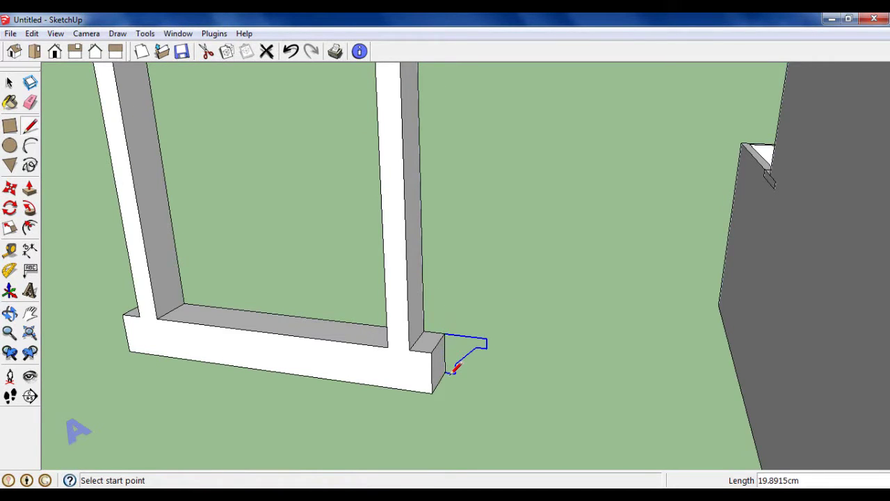
pyautogui.scroll(2, 452, 369)
pyautogui.scroll(1, 456, 366)
pyautogui.click(439, 368)
pyautogui.click(466, 371)
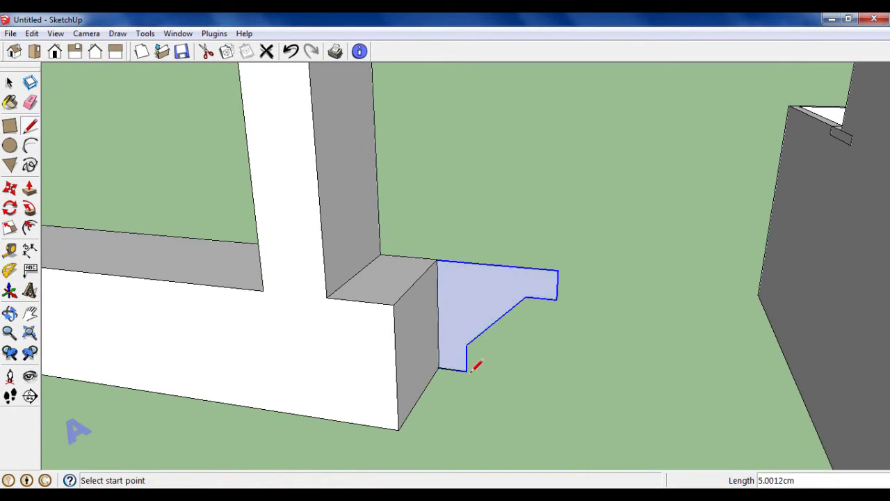
# Sweep the bracket profile along the top beam's back edge with Follow Me.
pyautogui.click(20, 89)
pyautogui.scroll(-3, 555, 340)
pyautogui.moveTo(554, 340); pyautogui.dragTo(531, 250, button='middle')
pyautogui.scroll(2, 514, 243)
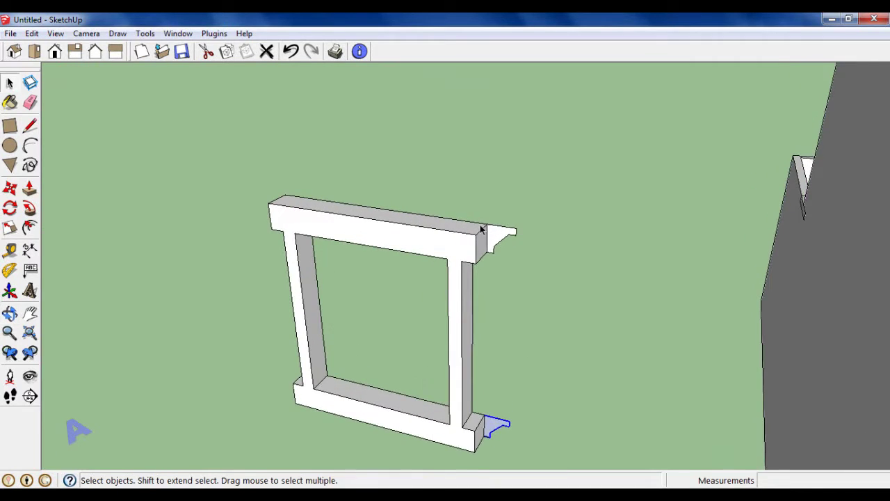
pyautogui.scroll(2, 481, 233)
pyautogui.click(254, 205)
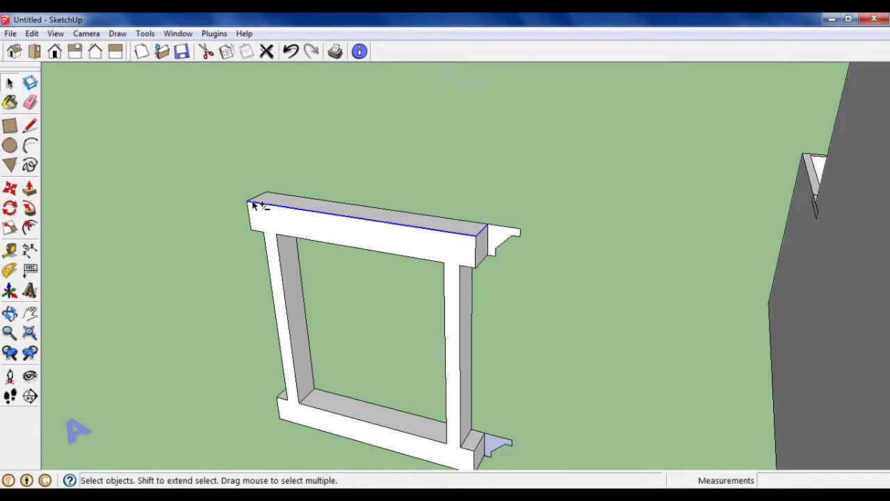
pyautogui.click(29, 207)
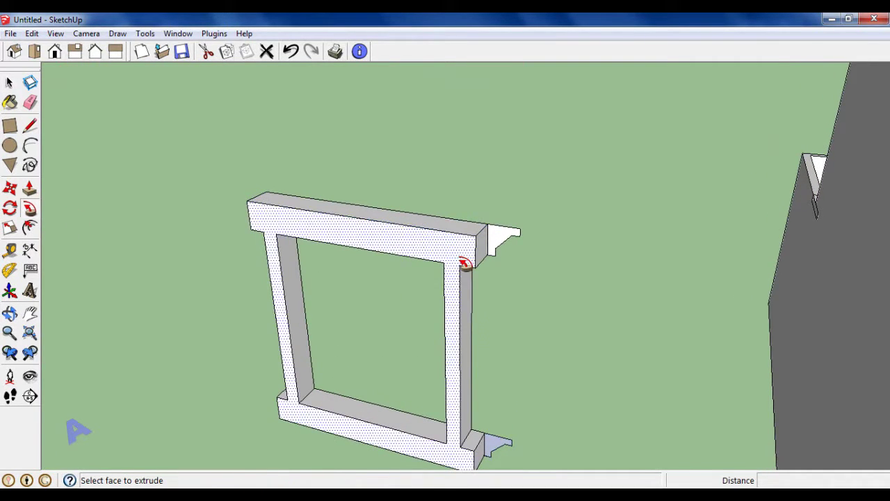
pyautogui.click(496, 244)
pyautogui.scroll(-2, 502, 225)
# Sweep the copied profile along the sill's bottom edge with Follow Me.
pyautogui.moveTo(503, 225)
pyautogui.mouseDown(button='middle')
pyautogui.moveTo(494, 371)
pyautogui.moveTo(508, 288)
pyautogui.mouseUp(button='middle')
pyautogui.scroll(3, 509, 316)
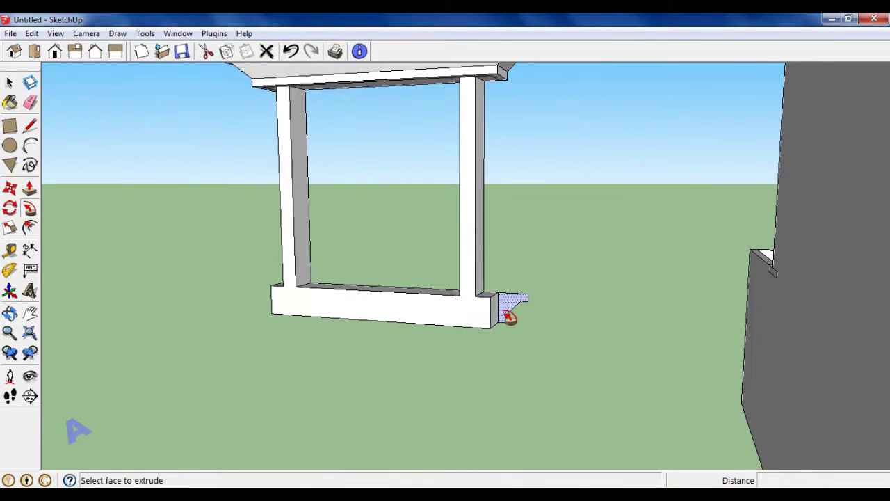
pyautogui.click(10, 83)
pyautogui.scroll(1, 486, 333)
pyautogui.scroll(2, 495, 328)
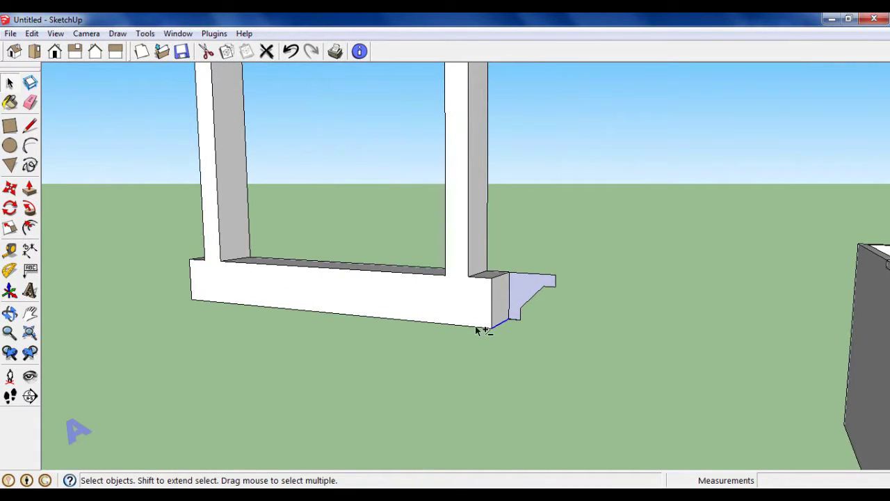
pyautogui.click(477, 330)
pyautogui.moveTo(477, 331)
pyautogui.mouseDown(button='middle')
pyautogui.moveTo(189, 332)
pyautogui.moveTo(479, 360)
pyautogui.mouseUp(button='middle')
pyautogui.click(30, 208)
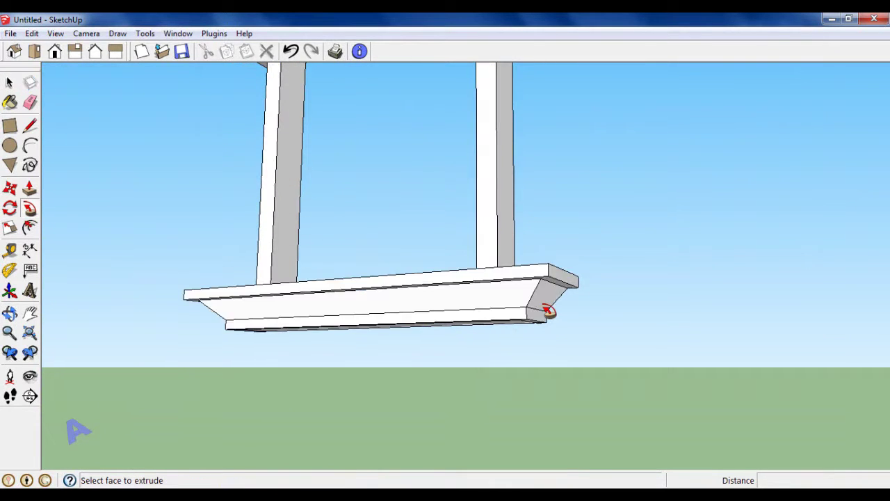
pyautogui.scroll(-4, 528, 278)
pyautogui.moveTo(503, 232); pyautogui.dragTo(531, 287, button='middle')
# Select all the window surround parts and make them one group.
pyautogui.click(9, 83)
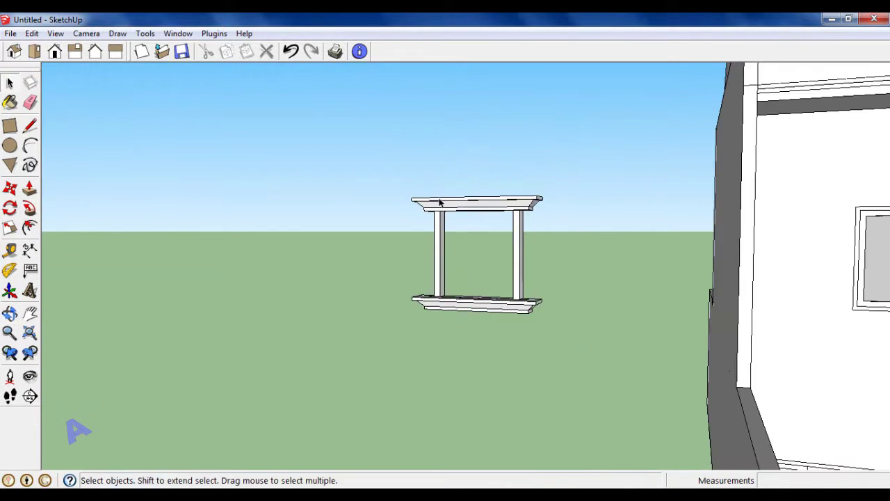
pyautogui.moveTo(389, 271); pyautogui.dragTo(387, 199, button='middle')
pyautogui.moveTo(569, 380); pyautogui.dragTo(570, 381)
pyautogui.rightClick(508, 226)
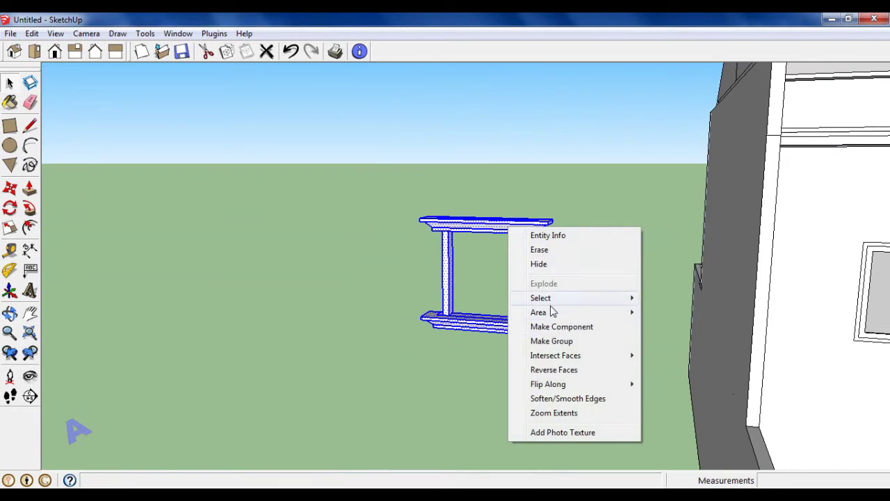
pyautogui.click(559, 339)
# Move the window group onto the house's upper-left window.
pyautogui.moveTo(560, 340)
pyautogui.mouseDown(button='middle')
pyautogui.moveTo(512, 257)
pyautogui.moveTo(417, 164)
pyautogui.mouseUp(button='middle')
pyautogui.scroll(2, 418, 164)
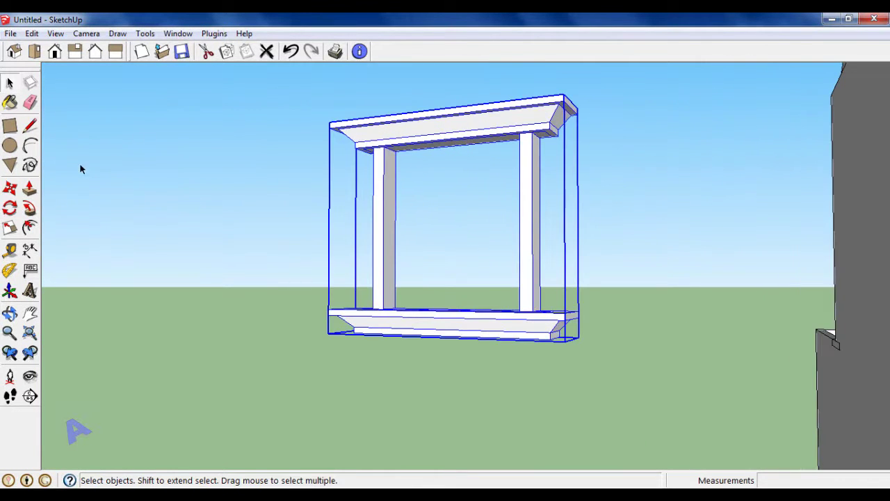
pyautogui.click(18, 192)
pyautogui.scroll(2, 405, 165)
pyautogui.scroll(1, 368, 139)
pyautogui.click(368, 139)
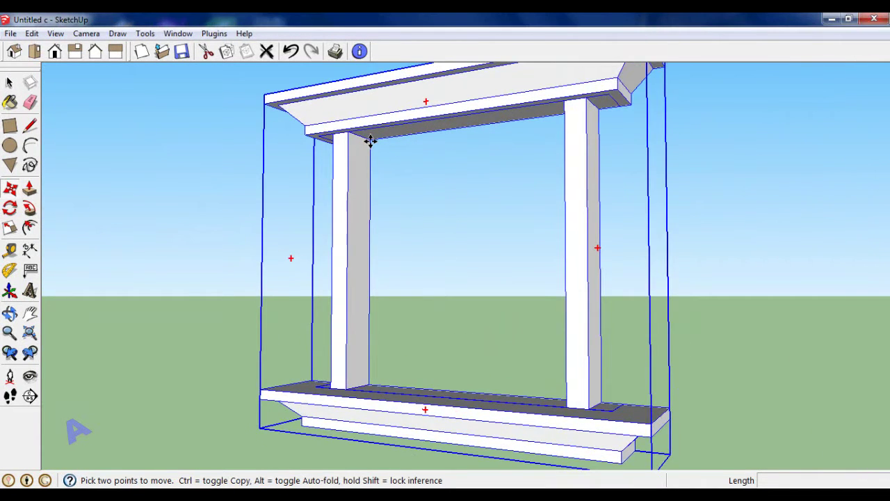
pyautogui.scroll(-4, 368, 139)
pyautogui.scroll(-3, 412, 198)
pyautogui.scroll(2, 596, 134)
pyautogui.scroll(3, 603, 139)
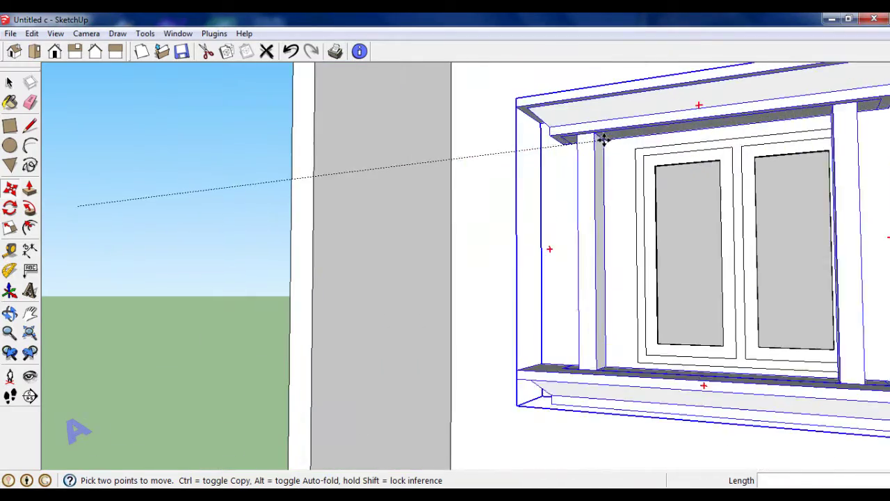
pyautogui.scroll(1, 632, 147)
pyautogui.press('space')
# Orbit around the house and roof to bring the side gable wall's top edges into view.
pyautogui.scroll(-5, 139, 119)
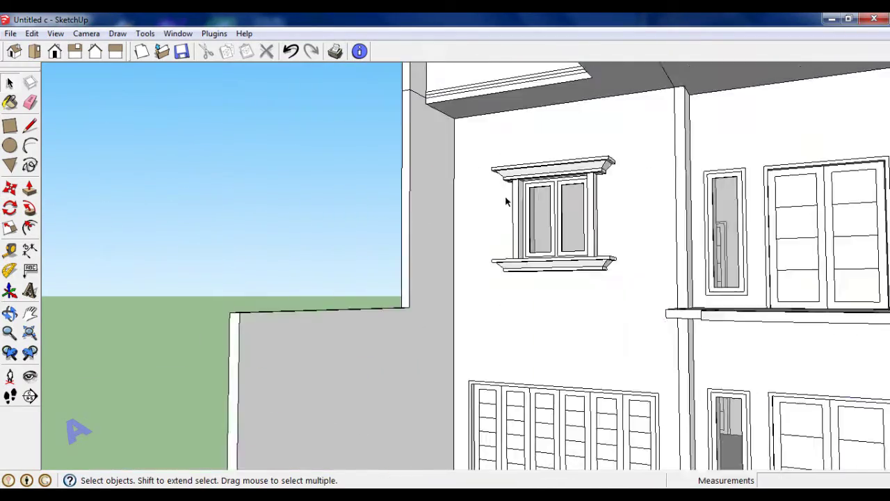
pyautogui.moveTo(506, 199); pyautogui.dragTo(526, 234, button='middle')
pyautogui.scroll(-2, 526, 233)
pyautogui.scroll(2, 527, 233)
pyautogui.scroll(3, 341, 161)
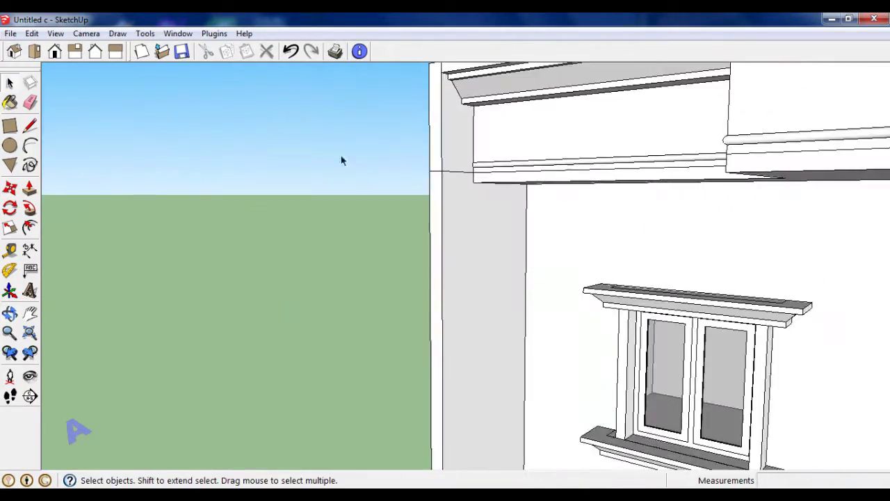
pyautogui.click(30, 103)
pyautogui.scroll(2, 470, 163)
pyautogui.scroll(-1, 434, 178)
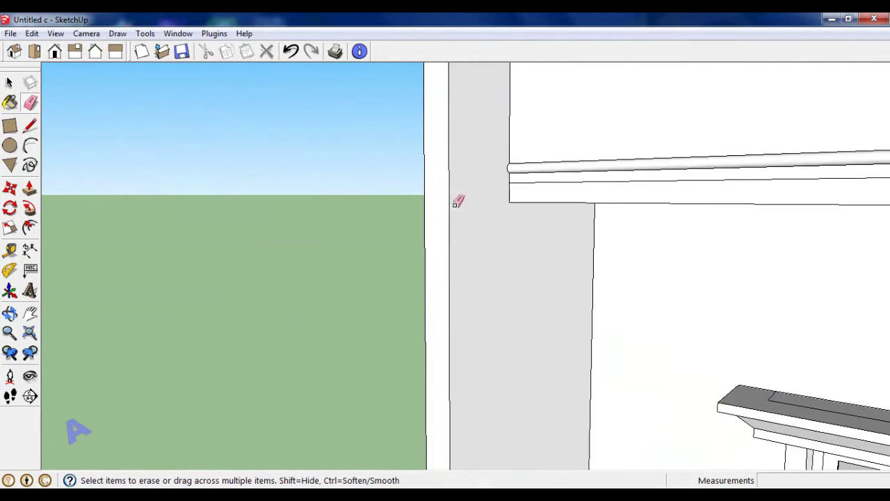
pyautogui.moveTo(457, 199)
pyautogui.mouseDown(button='middle')
pyautogui.moveTo(670, 278)
pyautogui.moveTo(716, 224)
pyautogui.moveTo(616, 252)
pyautogui.mouseUp(button='middle')
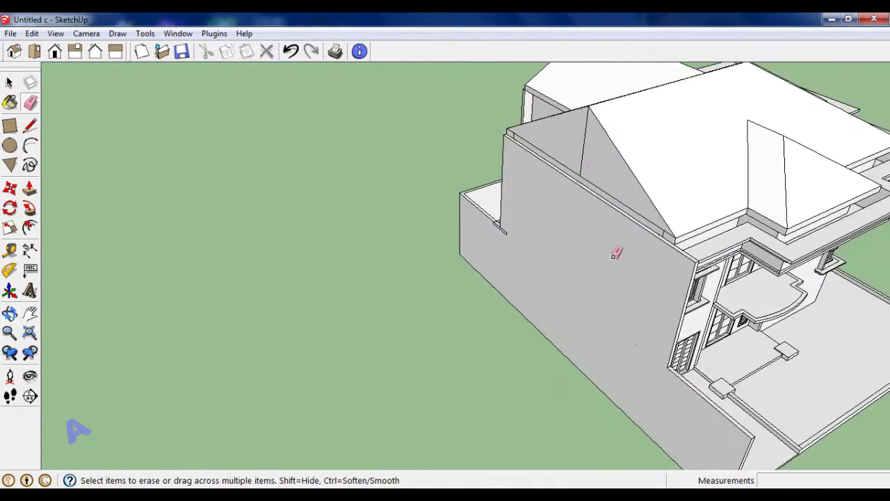
pyautogui.scroll(2, 579, 130)
pyautogui.scroll(1, 565, 148)
pyautogui.press('space')
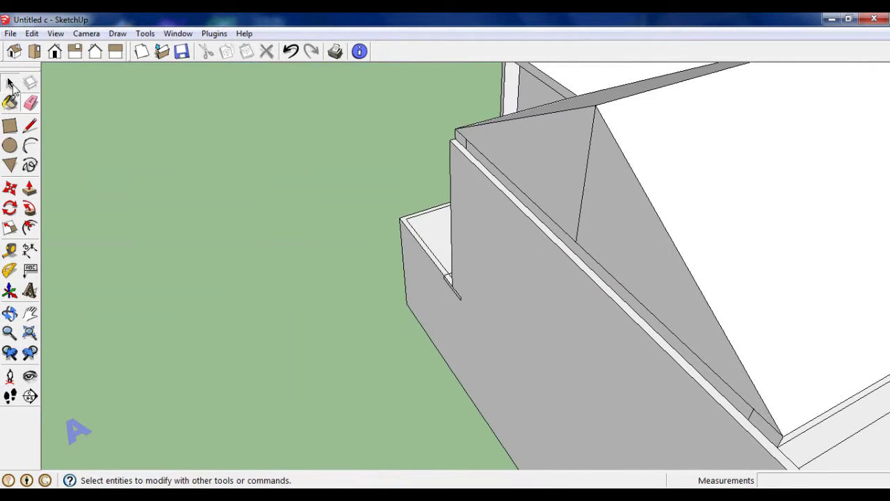
pyautogui.moveTo(514, 119); pyautogui.dragTo(531, 130, button='middle')
pyautogui.scroll(2, 452, 146)
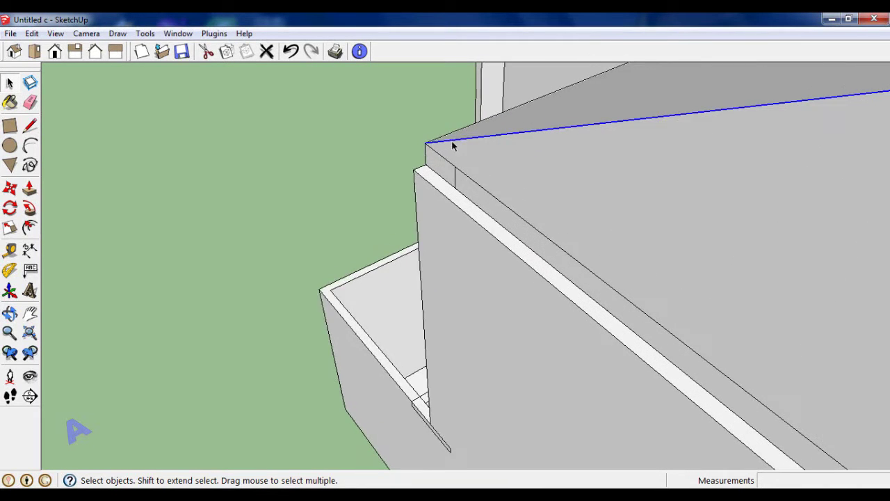
pyautogui.scroll(2, 432, 151)
pyautogui.scroll(-2, 421, 167)
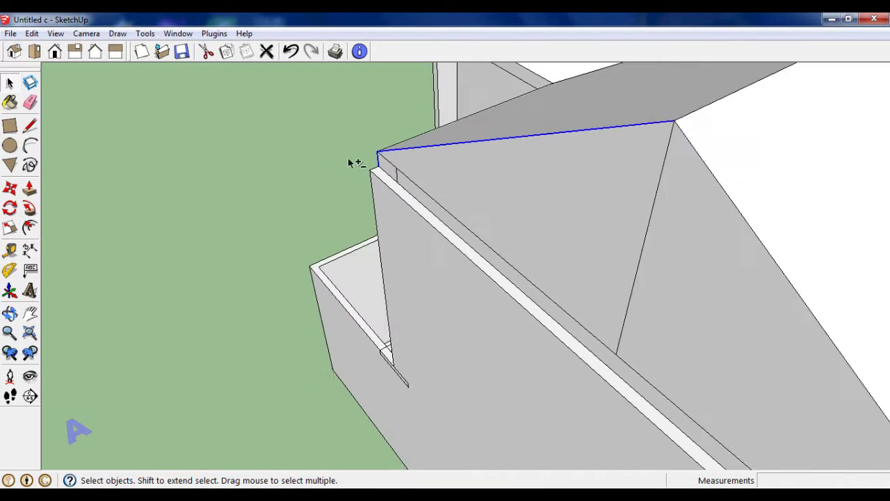
pyautogui.scroll(-2, 353, 161)
pyautogui.moveTo(598, 162)
pyautogui.mouseDown(button='middle')
pyautogui.moveTo(624, 308)
pyautogui.moveTo(489, 214)
pyautogui.moveTo(87, 161)
pyautogui.mouseUp(button='middle')
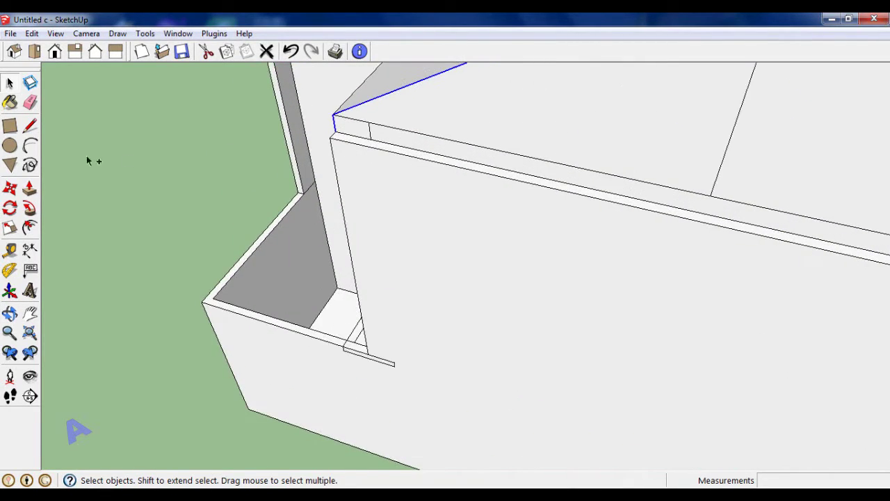
# Copy the gable's sloped top edges 15 cm outward from the wall corner.
pyautogui.click(9, 188)
pyautogui.scroll(2, 334, 135)
pyautogui.scroll(2, 337, 132)
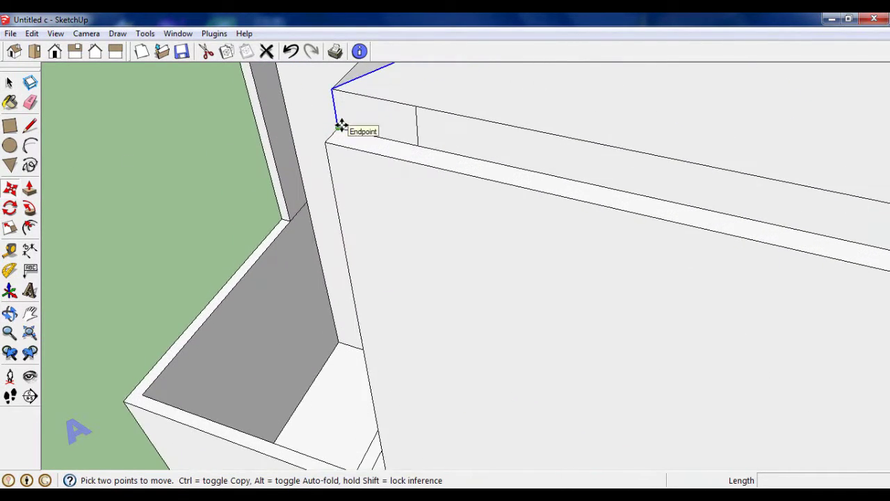
pyautogui.press('ctrl')
pyautogui.click(338, 126)
pyautogui.click(326, 141)
pyautogui.scroll(-2, 316, 160)
# Draw lines closing the strip's short end at the wall corner.
pyautogui.click(29, 125)
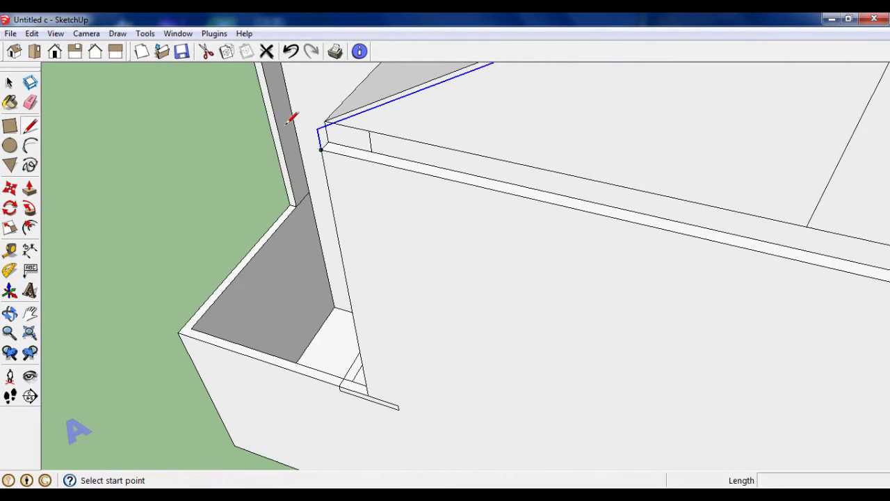
pyautogui.scroll(2, 294, 115)
pyautogui.click(391, 123)
pyautogui.click(367, 149)
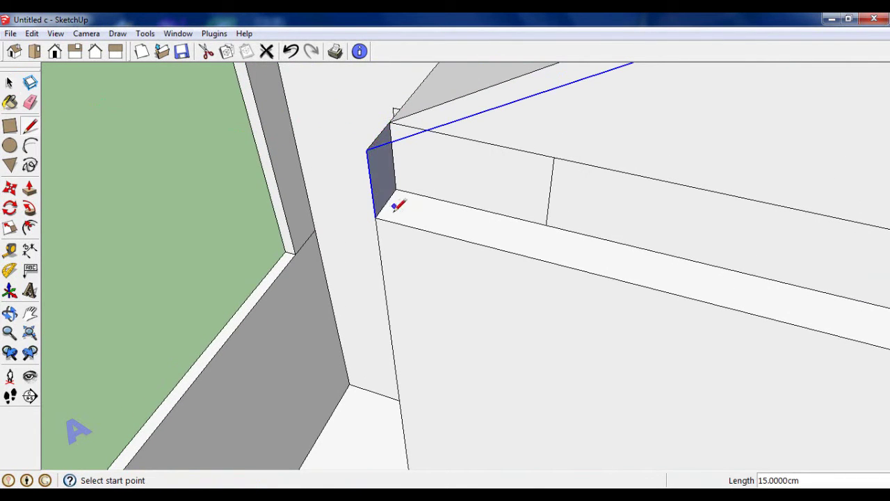
pyautogui.scroll(-3, 334, 195)
pyautogui.scroll(2, 639, 272)
pyautogui.click(640, 272)
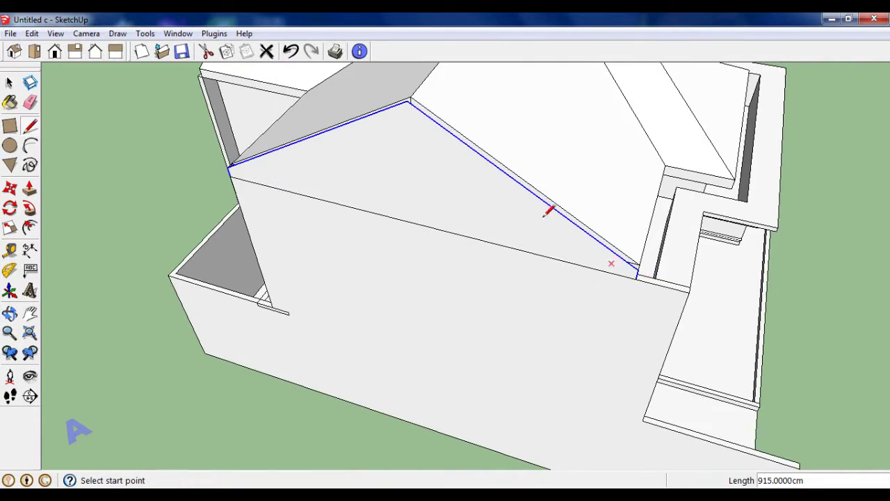
# Close the strip at the lower ridge corner to complete the 15 cm face.
pyautogui.moveTo(546, 204); pyautogui.dragTo(404, 139, button='middle')
pyautogui.scroll(2, 402, 141)
pyautogui.click(381, 123)
pyautogui.scroll(-1, 389, 132)
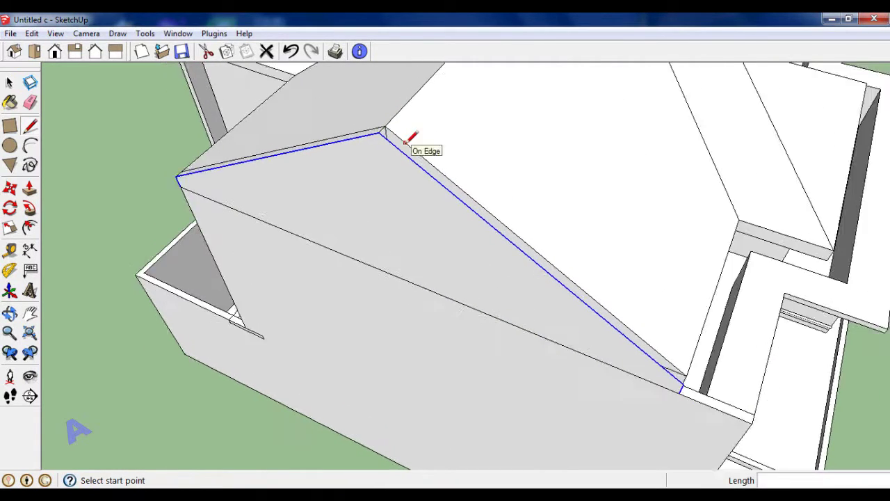
pyautogui.scroll(3, 672, 354)
pyautogui.scroll(-3, 650, 341)
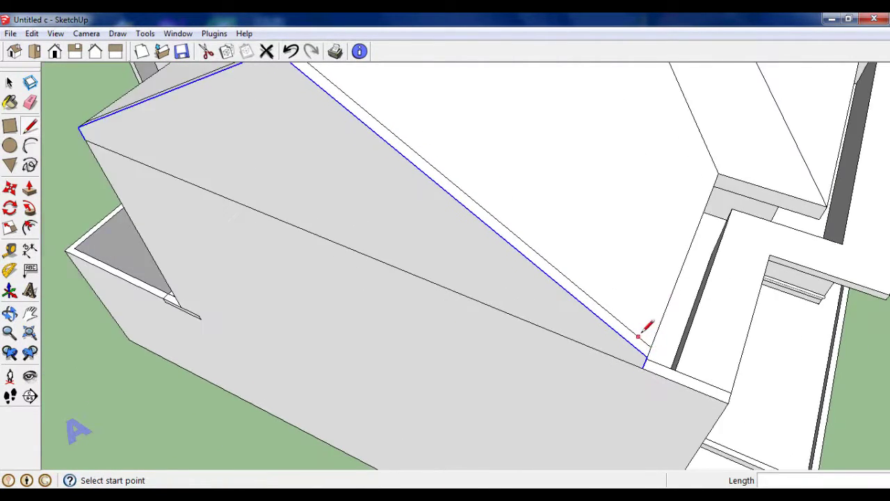
pyautogui.scroll(-2, 645, 327)
pyautogui.moveTo(382, 199); pyautogui.dragTo(696, 195, button='middle')
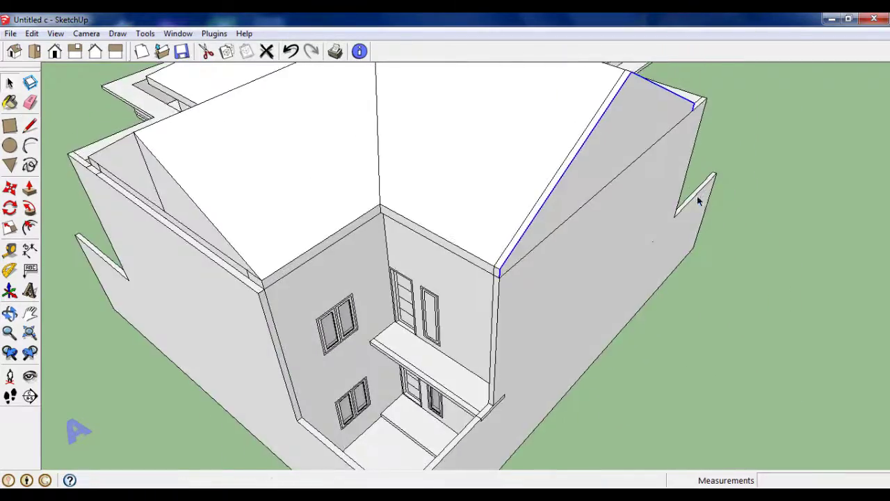
pyautogui.scroll(3, 566, 176)
pyautogui.click(29, 188)
pyautogui.scroll(1, 503, 248)
# Push/Pull the gable-top strip up 10 cm on both slopes.
pyautogui.scroll(1, 493, 251)
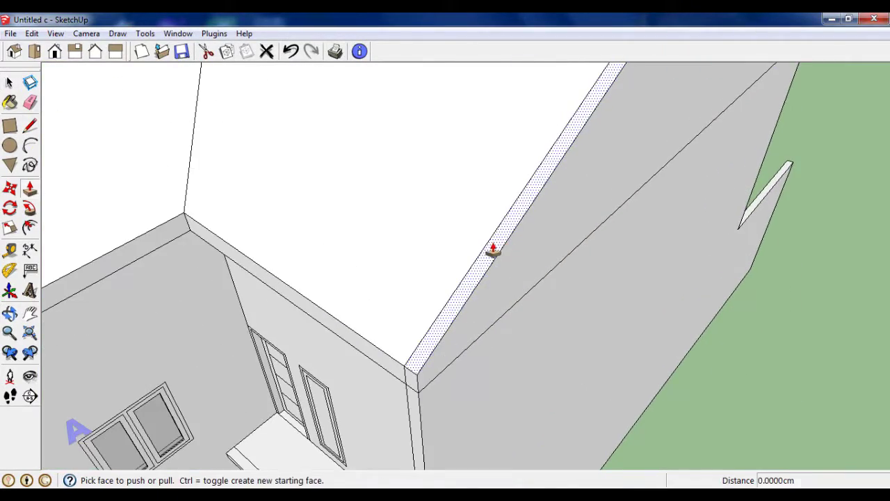
pyautogui.click(486, 250)
pyautogui.write('0')
pyautogui.press('Return')
pyautogui.scroll(-5, 482, 255)
pyautogui.moveTo(482, 255)
pyautogui.mouseDown(button='middle')
pyautogui.moveTo(572, 185)
pyautogui.moveTo(268, 109)
pyautogui.mouseUp(button='middle')
pyautogui.scroll(5, 311, 85)
pyautogui.moveTo(311, 85); pyautogui.dragTo(343, 108)
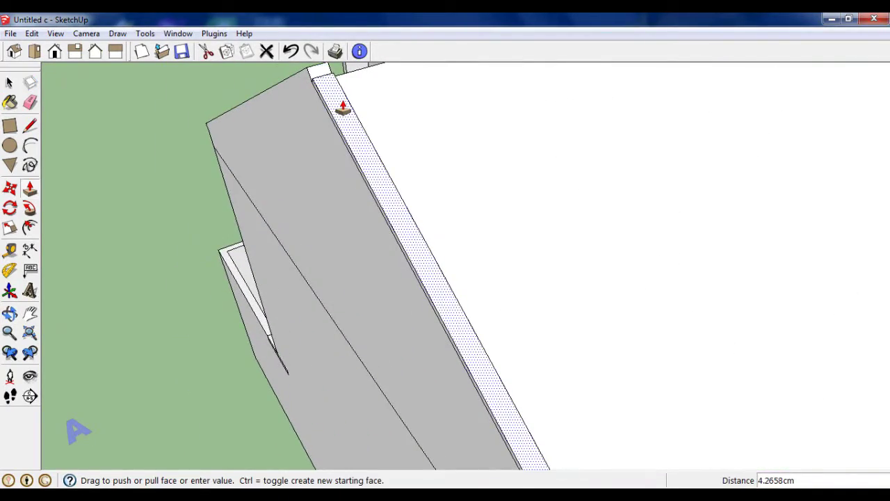
pyautogui.press('Return')
# Draw a short line at the peak joint and copy it to the upper corner.
pyautogui.moveTo(343, 108)
pyautogui.mouseDown(button='middle')
pyautogui.moveTo(352, 139)
pyautogui.moveTo(467, 90)
pyautogui.moveTo(440, 104)
pyautogui.mouseUp(button='middle')
pyautogui.click(30, 126)
pyautogui.click(360, 216)
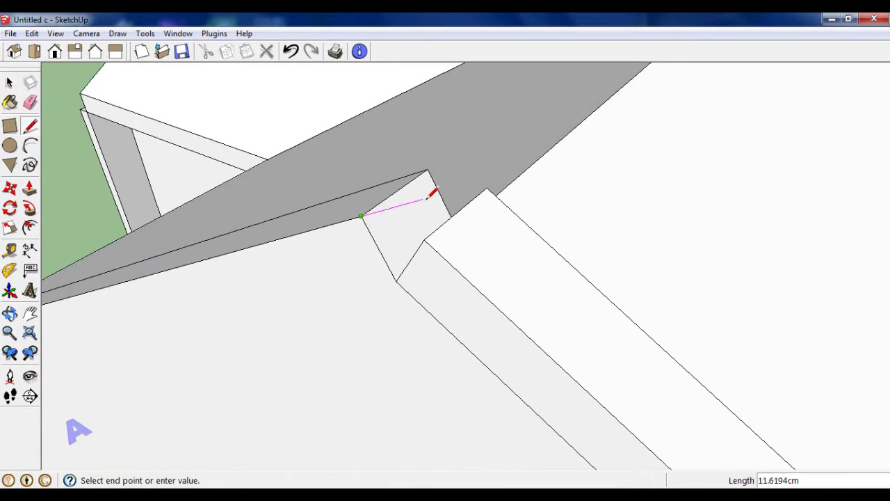
pyautogui.moveTo(434, 251); pyautogui.dragTo(420, 234, button='middle')
pyautogui.click(420, 235)
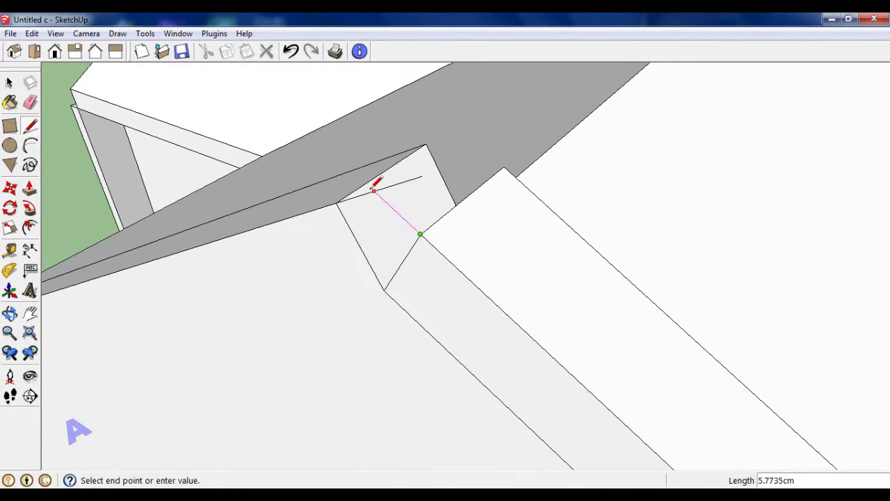
pyautogui.click(30, 102)
pyautogui.press('space')
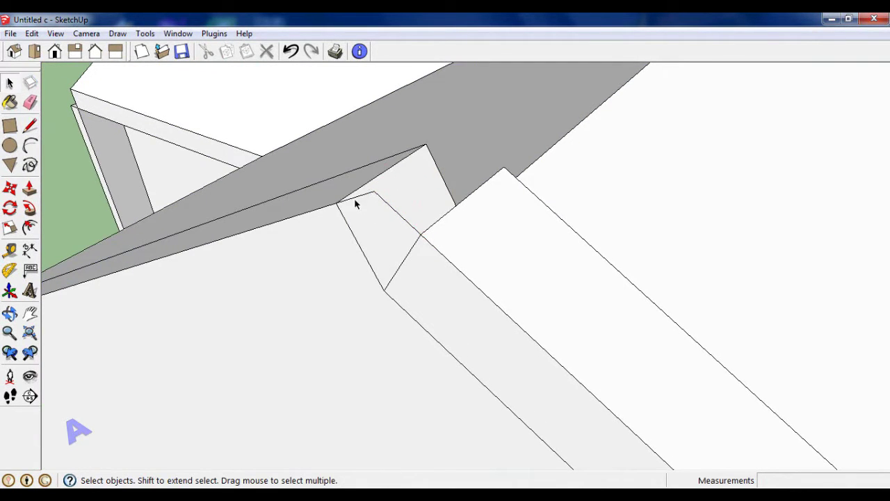
pyautogui.press('m')
pyautogui.click(336, 202)
pyautogui.press('ctrl')
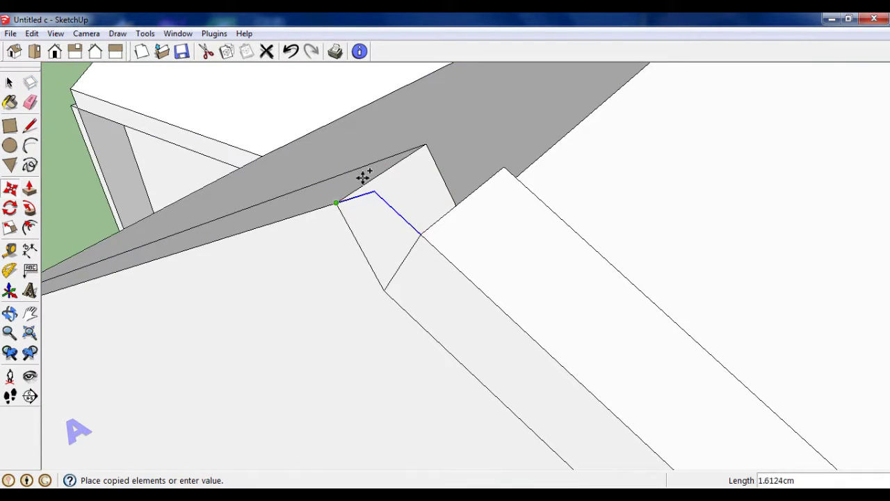
pyautogui.click(425, 148)
# Draw connecting lines from the copied edge to the peak corners to close the joint faces.
pyautogui.click(30, 126)
pyautogui.click(463, 130)
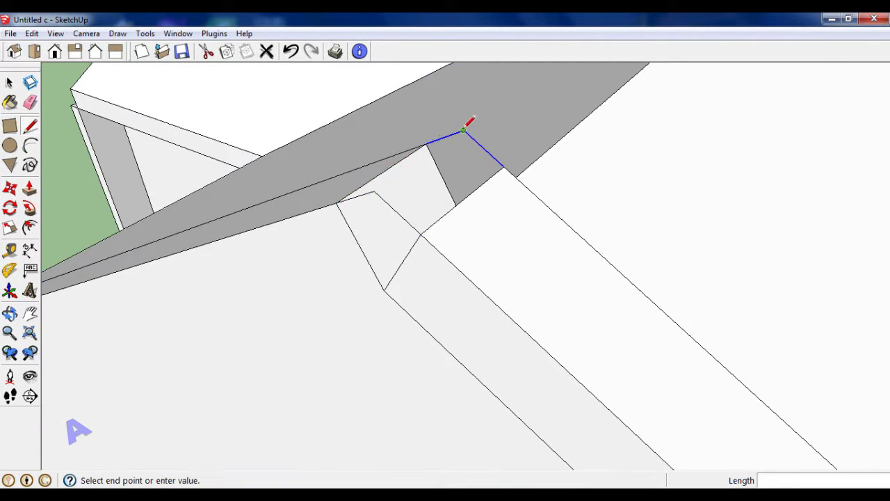
pyautogui.click(375, 190)
pyautogui.scroll(1, 360, 221)
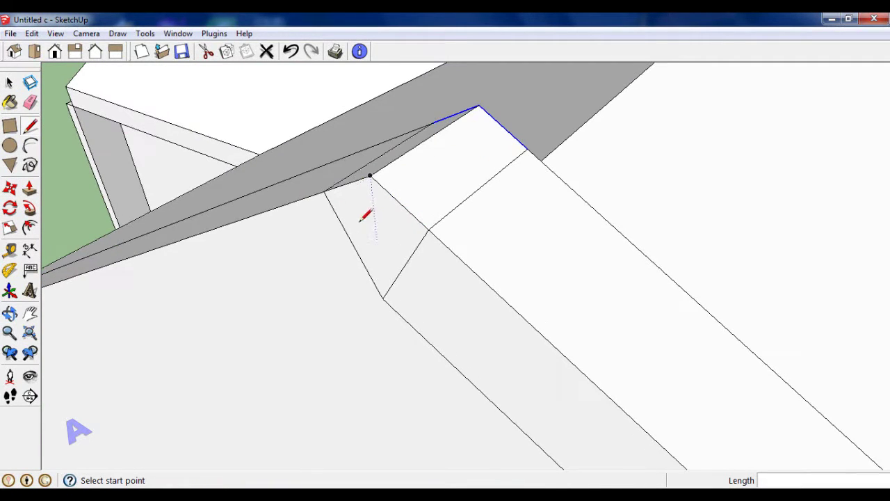
pyautogui.click(383, 295)
pyautogui.moveTo(384, 295); pyautogui.dragTo(466, 298, button='middle')
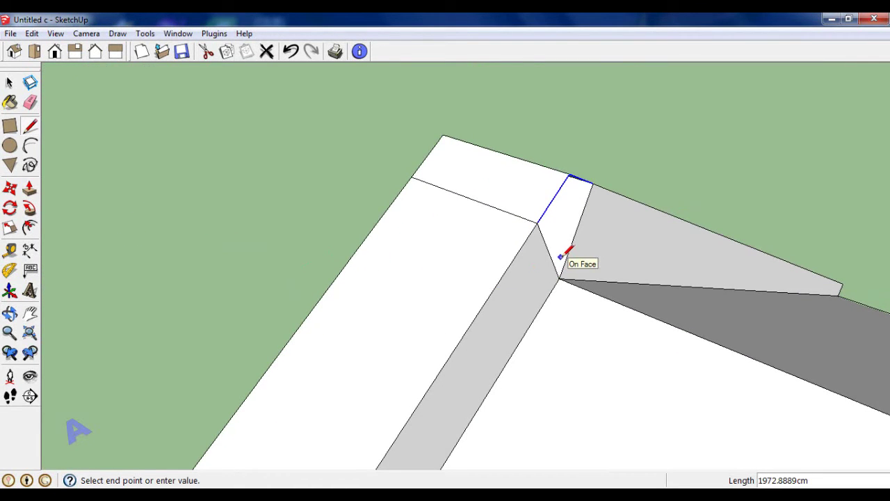
pyautogui.click(593, 184)
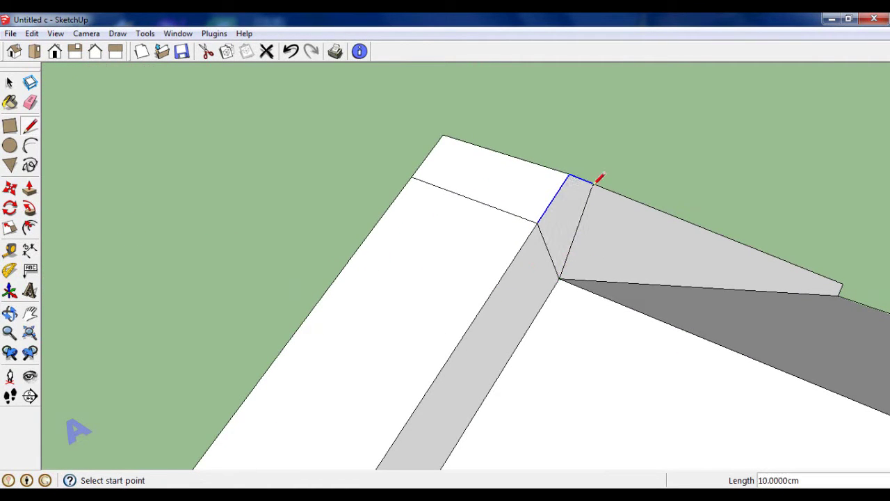
# Erase the extra edge across the top face and inspect the finished peak.
pyautogui.click(31, 103)
pyautogui.click(507, 212)
pyautogui.moveTo(597, 241); pyautogui.dragTo(403, 260, button='middle')
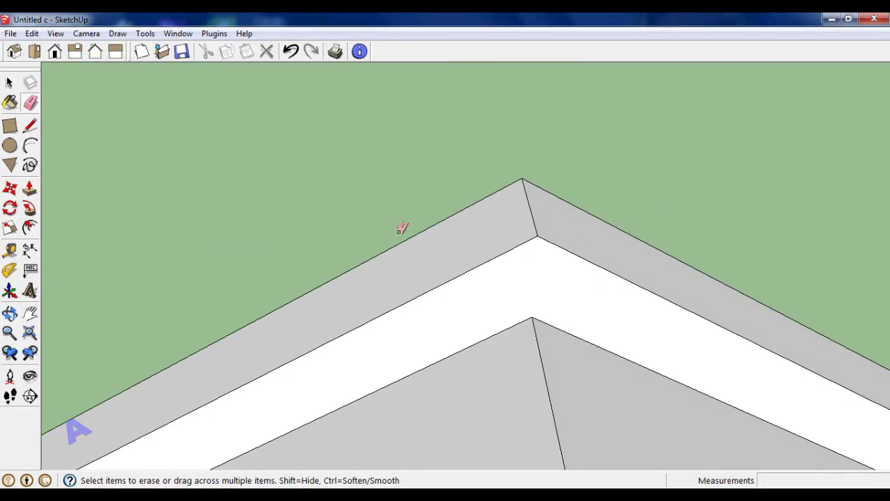
pyautogui.moveTo(401, 226)
pyautogui.mouseDown(button='middle')
pyautogui.moveTo(769, 224)
pyautogui.moveTo(459, 200)
pyautogui.mouseUp(button='middle')
pyautogui.scroll(-3, 459, 200)
pyautogui.scroll(1, 445, 205)
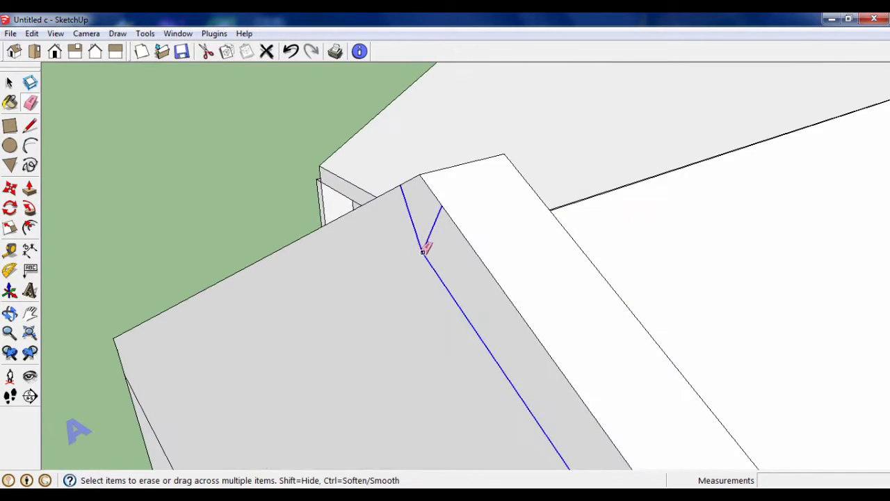
pyautogui.scroll(-1, 425, 246)
pyautogui.scroll(-1, 425, 216)
pyautogui.moveTo(422, 222); pyautogui.dragTo(452, 318, button='middle')
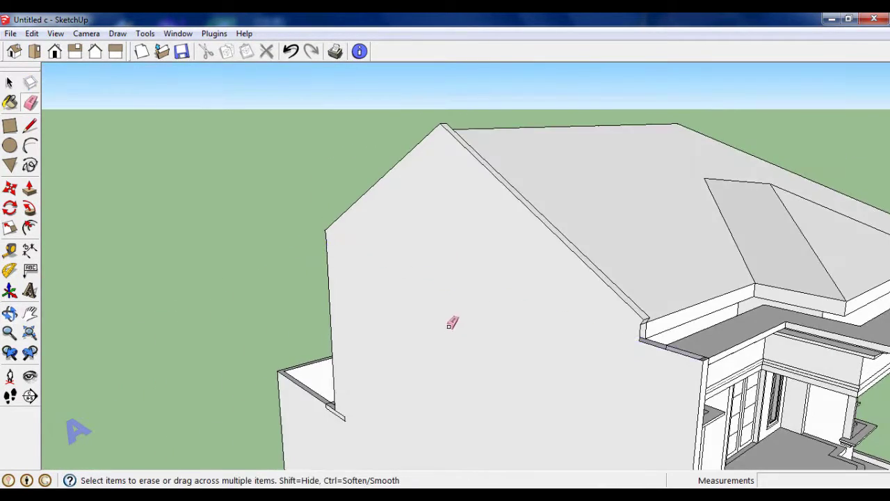
# Turn to the other gable and select the left and right hip edges of the roof.
pyautogui.scroll(2, 533, 322)
pyautogui.moveTo(532, 322); pyautogui.dragTo(195, 353, button='middle')
pyautogui.scroll(-3, 461, 294)
pyautogui.moveTo(461, 294)
pyautogui.mouseDown(button='middle')
pyautogui.moveTo(225, 298)
pyautogui.moveTo(361, 314)
pyautogui.mouseUp(button='middle')
pyautogui.scroll(2, 552, 335)
pyautogui.scroll(1, 551, 335)
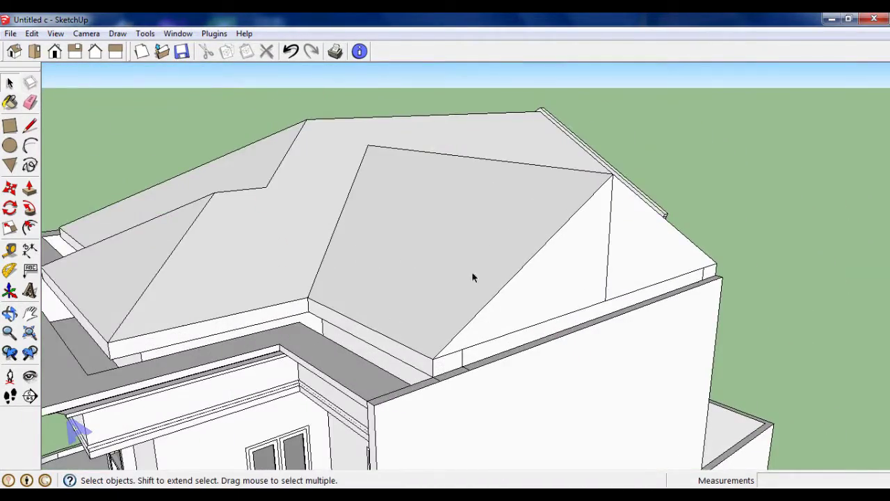
pyautogui.scroll(2, 472, 277)
pyautogui.click(505, 308)
pyautogui.scroll(-2, 705, 205)
pyautogui.scroll(2, 705, 204)
pyautogui.keyDown('shift'); pyautogui.click(709, 211); pyautogui.keyUp('shift')
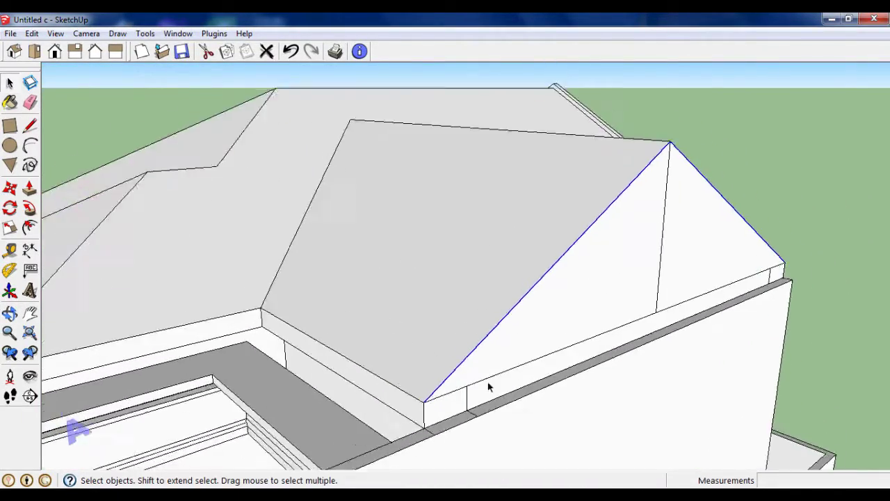
pyautogui.scroll(-1, 419, 417)
pyautogui.scroll(-1, 420, 417)
pyautogui.scroll(4, 770, 274)
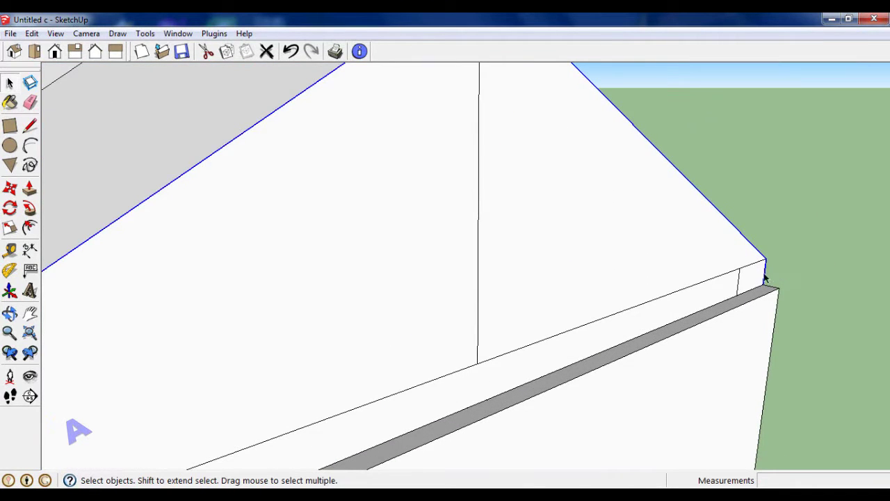
pyautogui.moveTo(764, 279); pyautogui.dragTo(770, 314, button='middle')
# Copy the selected hip edges 15 cm outward from the eave corner.
pyautogui.click(10, 188)
pyautogui.scroll(2, 783, 320)
pyautogui.click(778, 316)
pyautogui.press('ctrl')
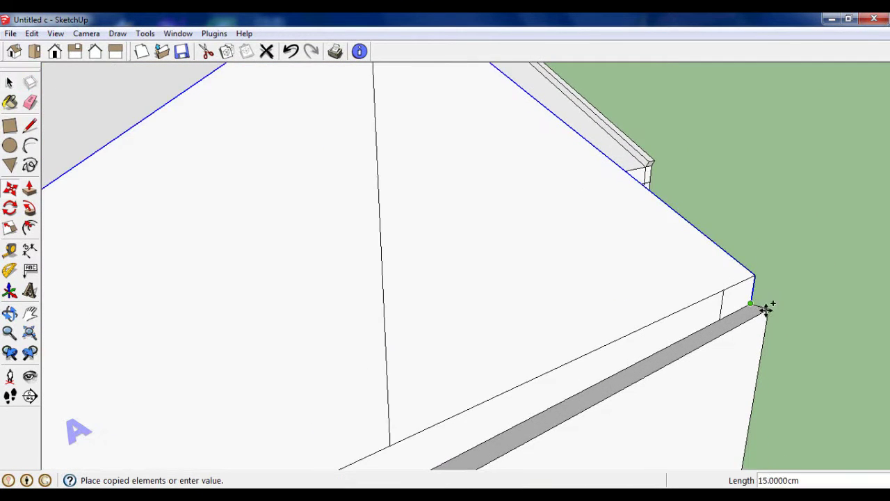
pyautogui.click(771, 310)
pyautogui.scroll(-2, 771, 310)
# Draw short edge lines at the roof corners to split off the strips.
pyautogui.click(29, 125)
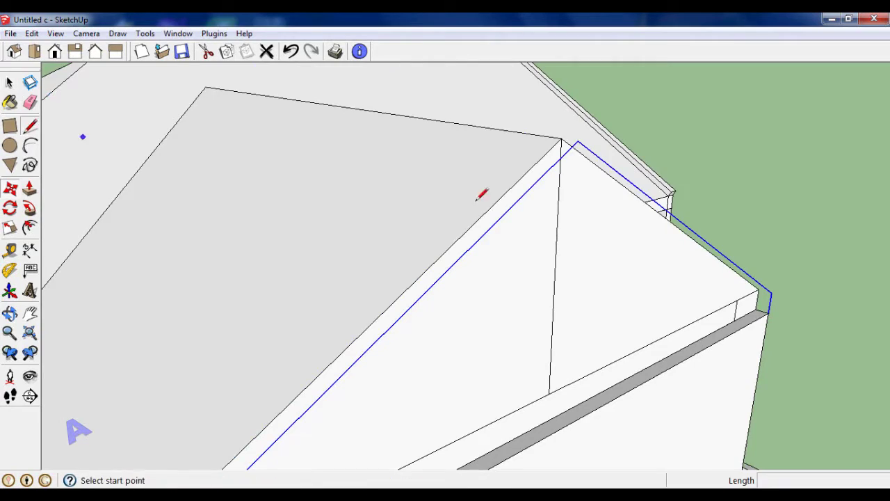
pyautogui.scroll(1, 566, 185)
pyautogui.click(563, 173)
pyautogui.click(584, 179)
pyautogui.scroll(-2, 604, 175)
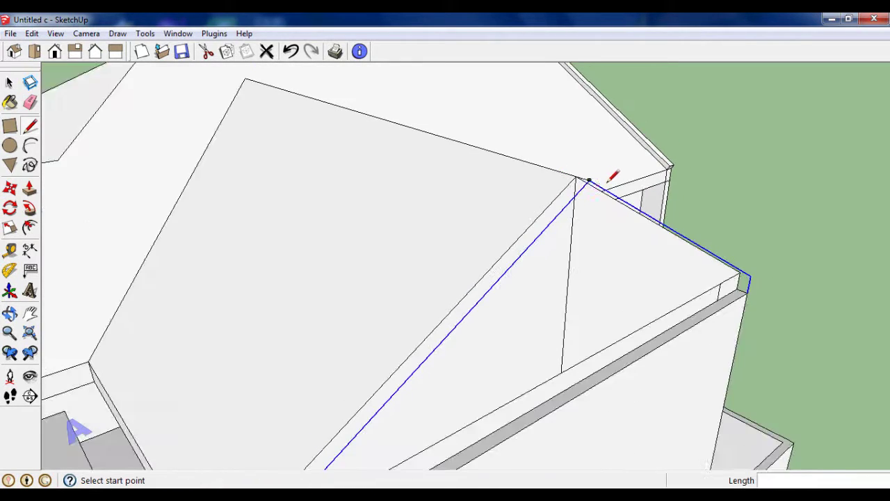
pyautogui.scroll(2, 387, 417)
pyautogui.scroll(1, 337, 436)
pyautogui.click(336, 436)
pyautogui.scroll(-2, 337, 436)
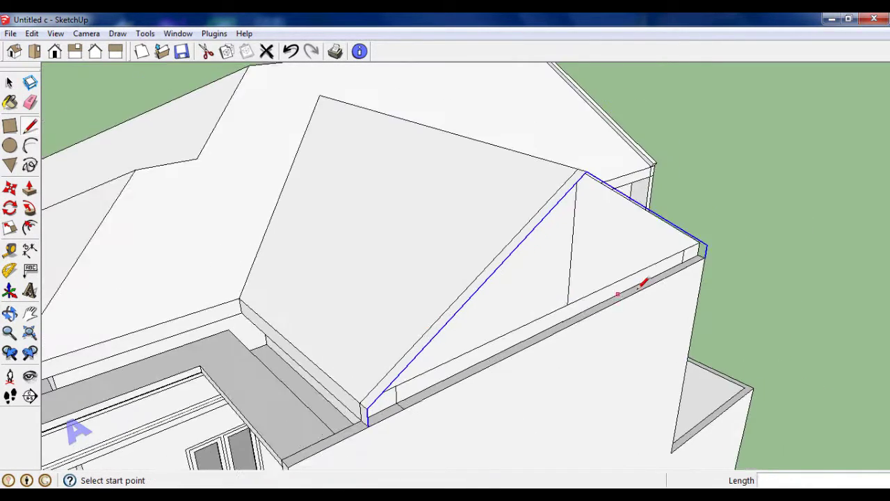
# Add the remaining edge lines at the gable-side corners of the roof.
pyautogui.moveTo(630, 284); pyautogui.dragTo(374, 294, button='middle')
pyautogui.scroll(2, 358, 297)
pyautogui.click(350, 301)
pyautogui.scroll(-2, 350, 301)
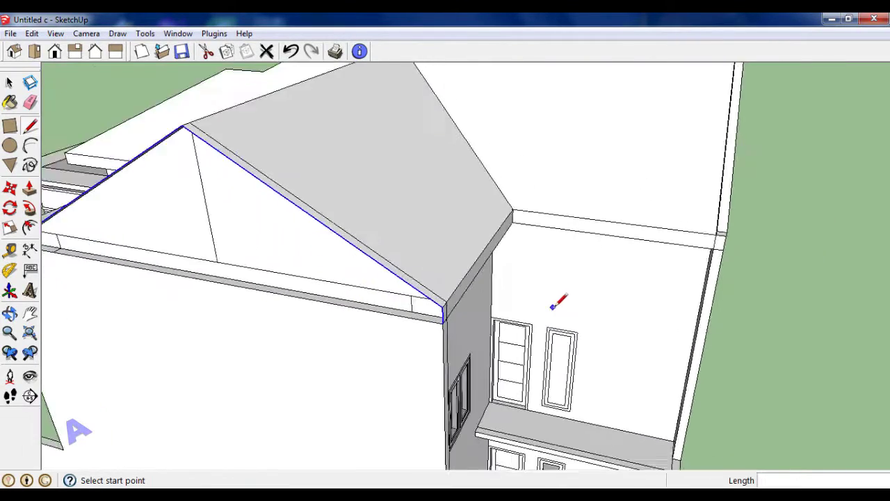
pyautogui.moveTo(556, 298); pyautogui.dragTo(213, 274, button='middle')
pyautogui.click(488, 310)
pyautogui.scroll(-2, 324, 264)
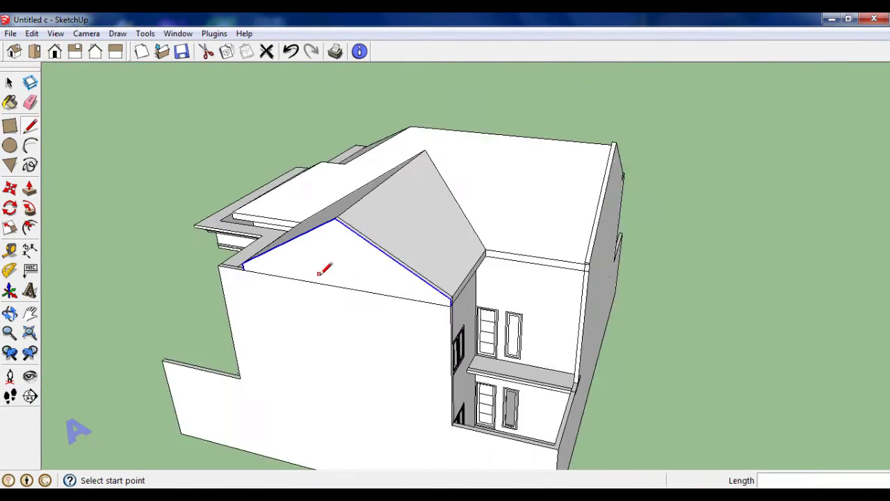
pyautogui.moveTo(324, 265); pyautogui.dragTo(606, 285, button='middle')
pyautogui.scroll(2, 606, 285)
# Thicken the roof edge strips on both roof sides by 10 cm.
pyautogui.click(30, 187)
pyautogui.scroll(2, 566, 299)
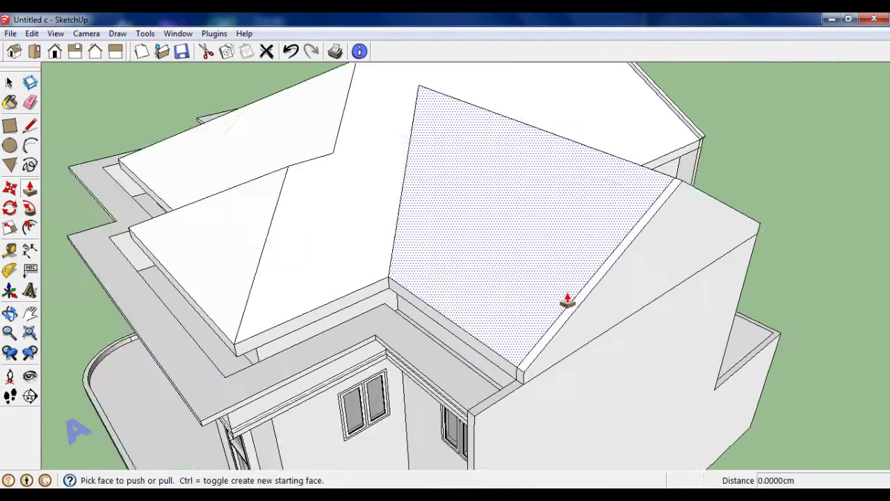
pyautogui.scroll(1, 566, 298)
pyautogui.click(572, 308)
pyautogui.press('Return')
pyautogui.moveTo(566, 309)
pyautogui.mouseDown(button='middle')
pyautogui.moveTo(582, 308)
pyautogui.moveTo(285, 215)
pyautogui.mouseUp(button='middle')
pyautogui.scroll(2, 282, 226)
pyautogui.click(281, 233)
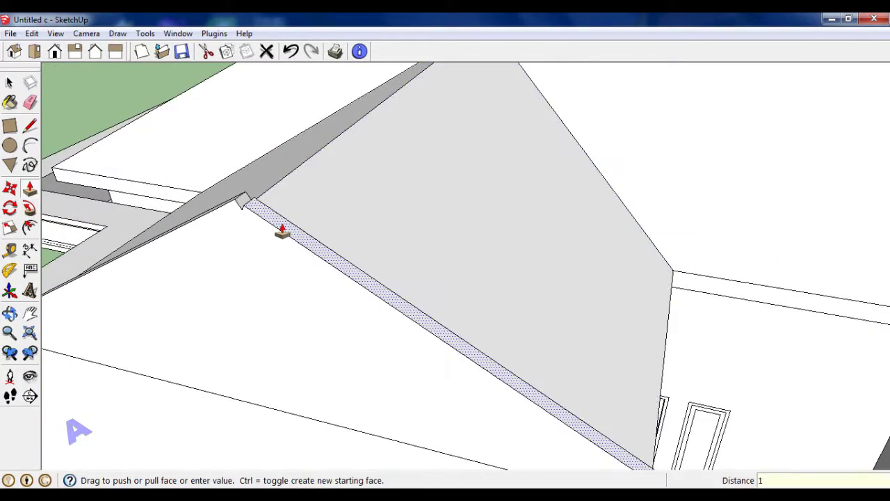
pyautogui.write('0')
pyautogui.press('Return')
# Draw edges across the roof notch at the eave.
pyautogui.click(30, 125)
pyautogui.scroll(1, 236, 203)
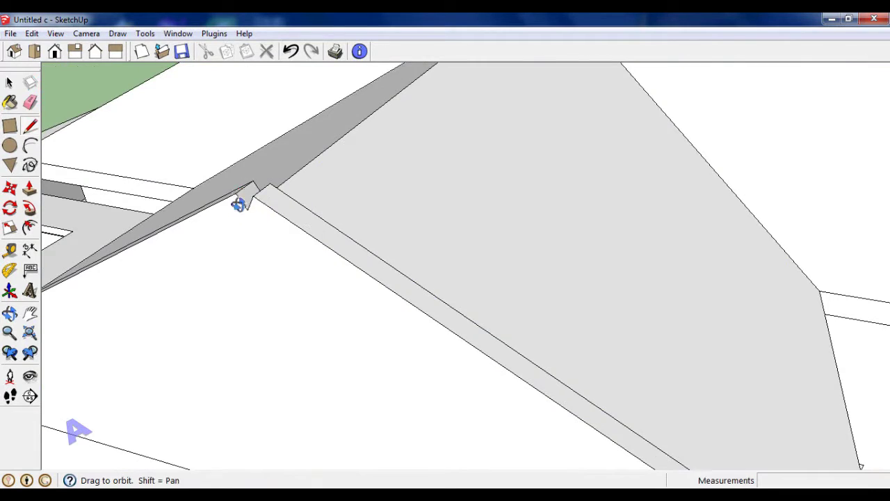
pyautogui.moveTo(238, 203)
pyautogui.mouseDown(button='middle')
pyautogui.moveTo(336, 126)
pyautogui.moveTo(264, 148)
pyautogui.mouseUp(button='middle')
pyautogui.click(259, 150)
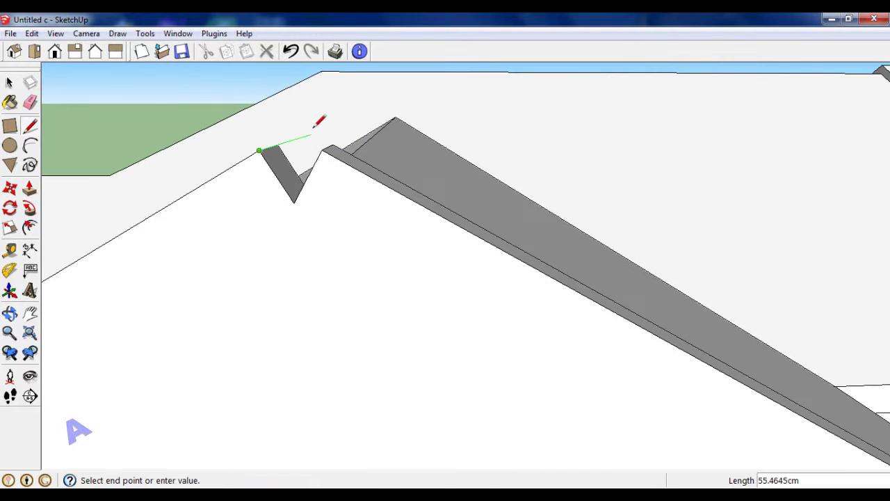
pyautogui.click(321, 149)
pyautogui.scroll(2, 324, 154)
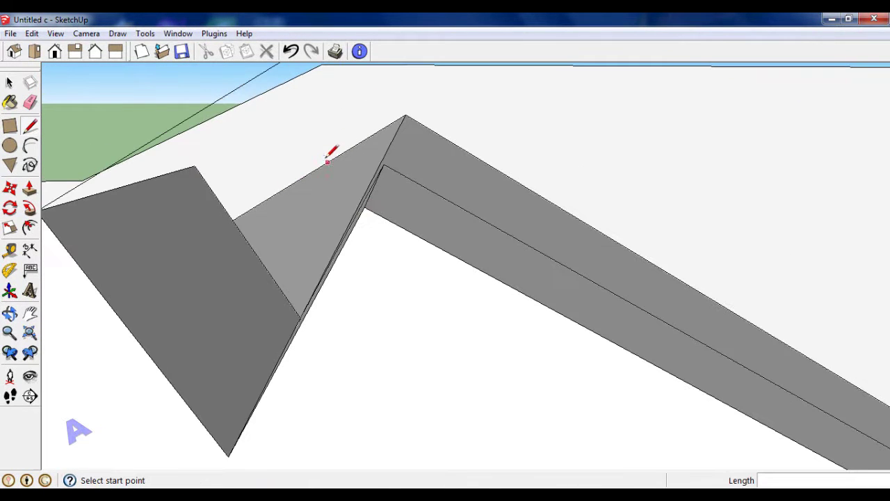
pyautogui.click(364, 207)
pyautogui.scroll(-3, 369, 208)
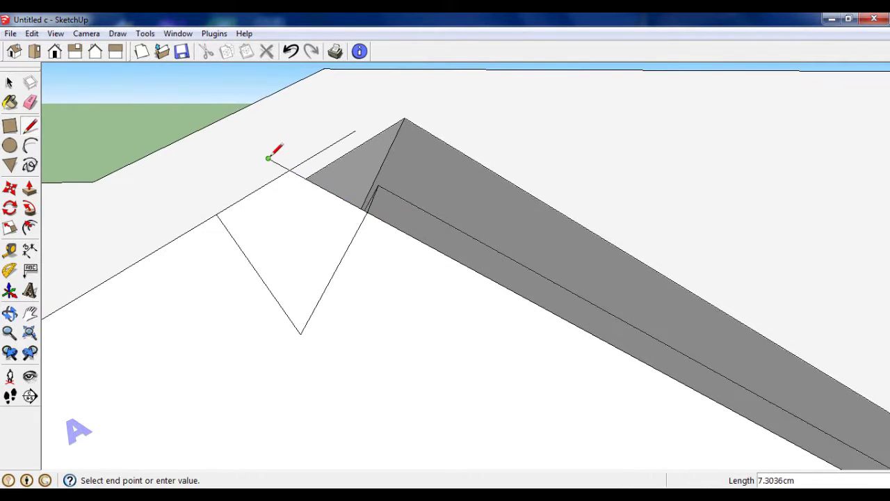
# Copy the notch edges from the ridge point to the other roof side.
pyautogui.click(30, 103)
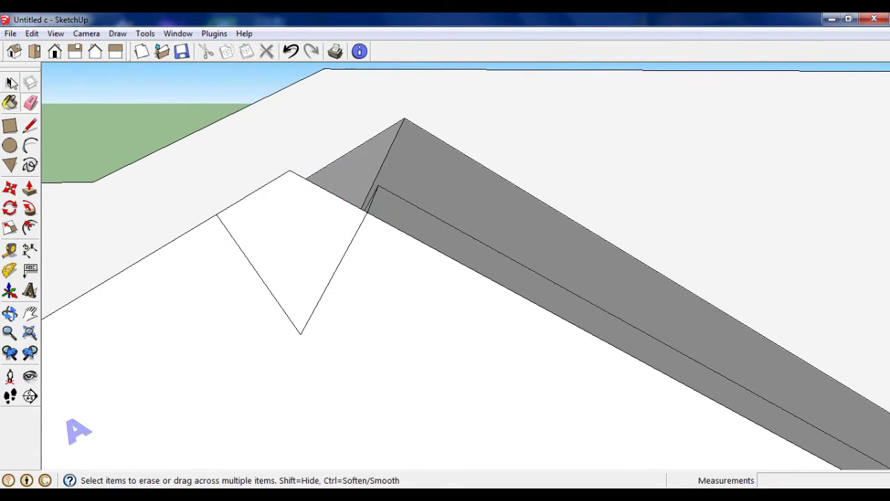
pyautogui.click(11, 83)
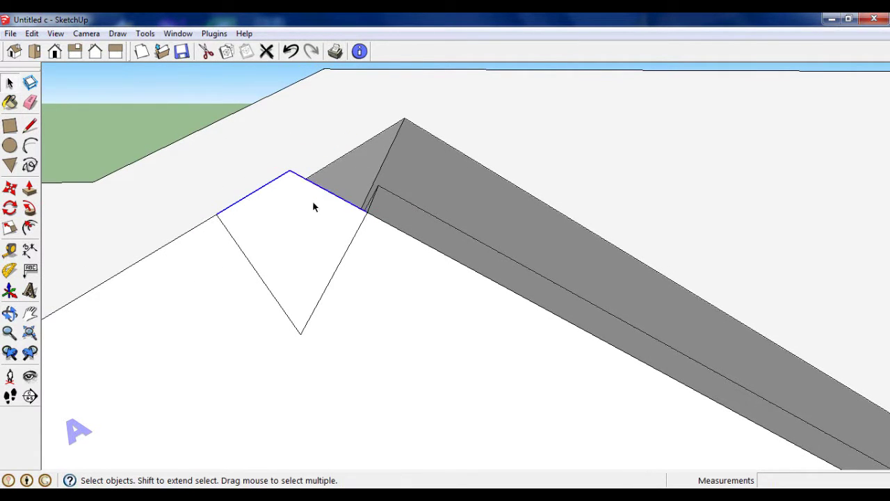
pyautogui.click(10, 188)
pyautogui.press('ctrl')
pyautogui.click(369, 206)
pyautogui.scroll(3, 389, 160)
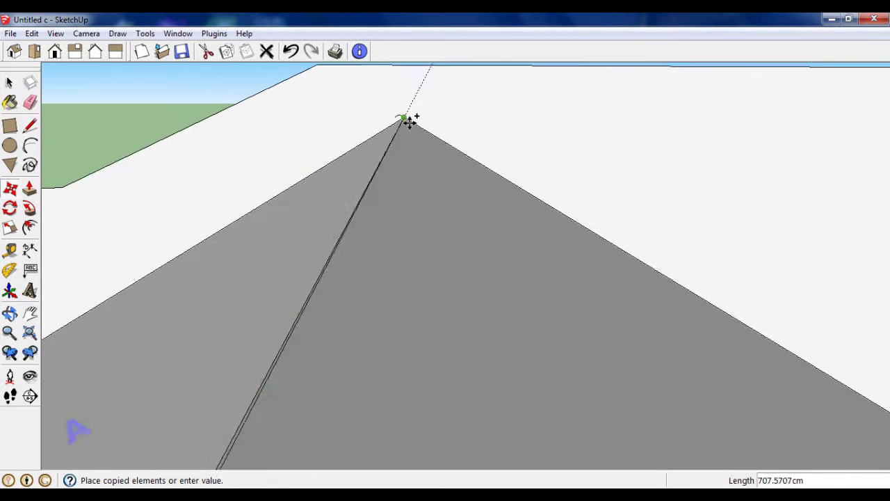
pyautogui.scroll(-3, 403, 213)
pyautogui.click(388, 239)
# Close the notch face with an edge and split the ridge end face.
pyautogui.press('l')
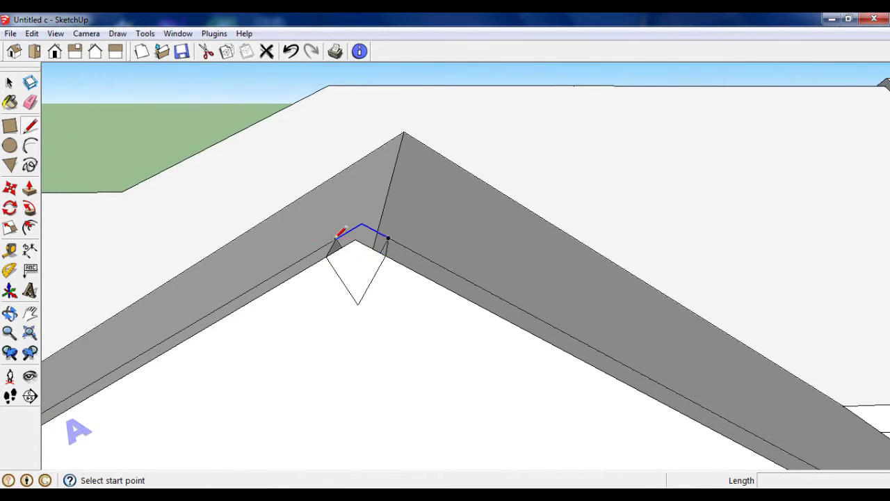
pyautogui.scroll(2, 338, 232)
pyautogui.click(374, 211)
pyautogui.click(364, 240)
pyautogui.moveTo(481, 292); pyautogui.dragTo(504, 320, button='middle')
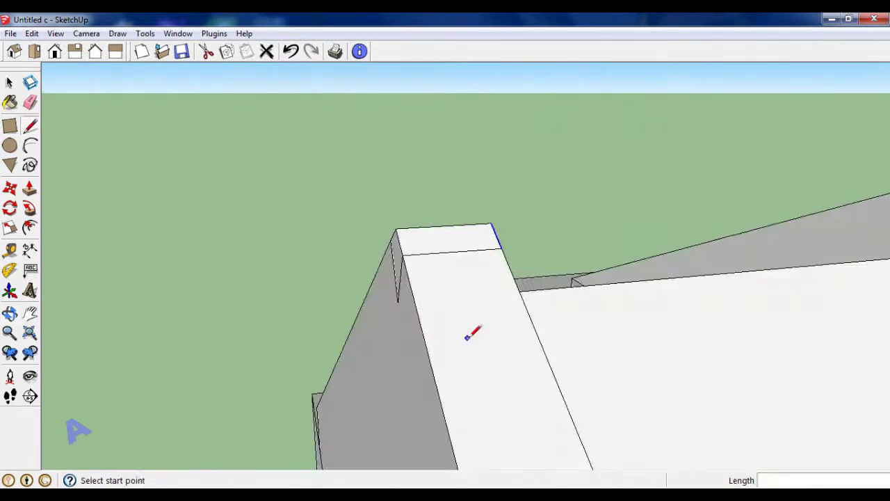
pyautogui.click(481, 297)
pyautogui.click(508, 225)
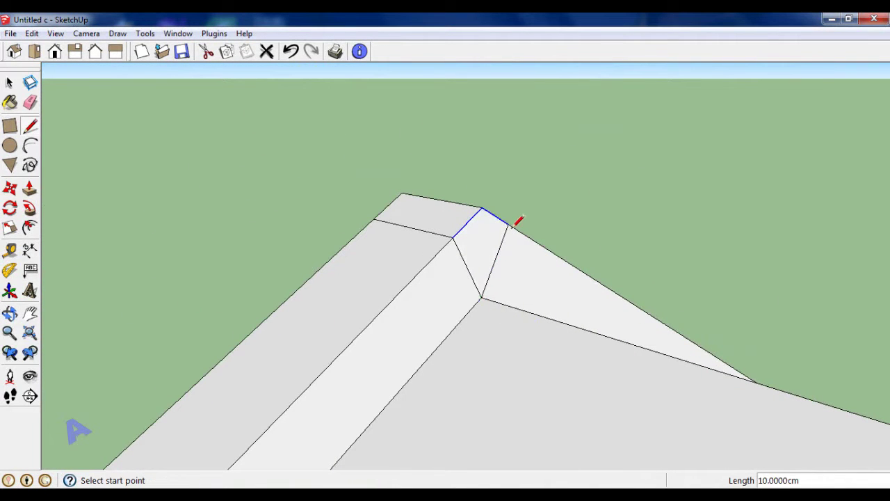
# Orbit around the house to inspect the roof ridge and roof-edge corner.
pyautogui.click(30, 105)
pyautogui.moveTo(445, 238); pyautogui.dragTo(456, 241, button='middle')
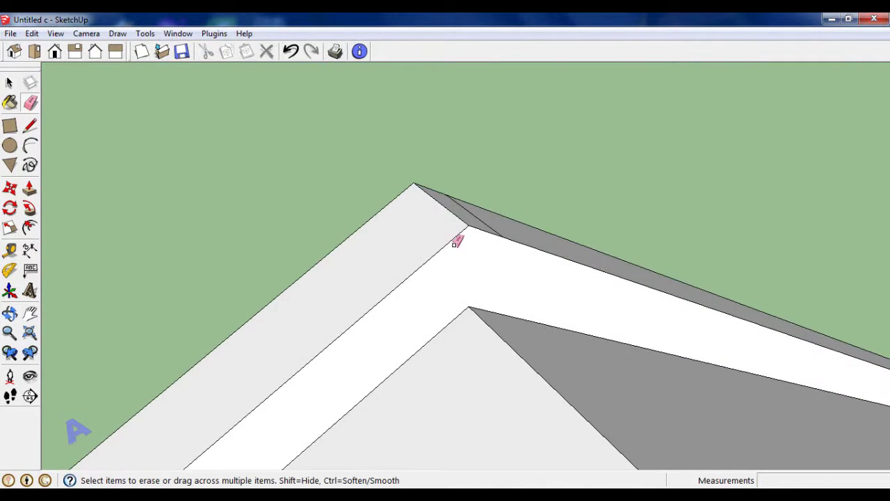
pyautogui.moveTo(530, 236)
pyautogui.mouseDown(button='middle')
pyautogui.moveTo(554, 256)
pyautogui.moveTo(437, 253)
pyautogui.mouseUp(button='middle')
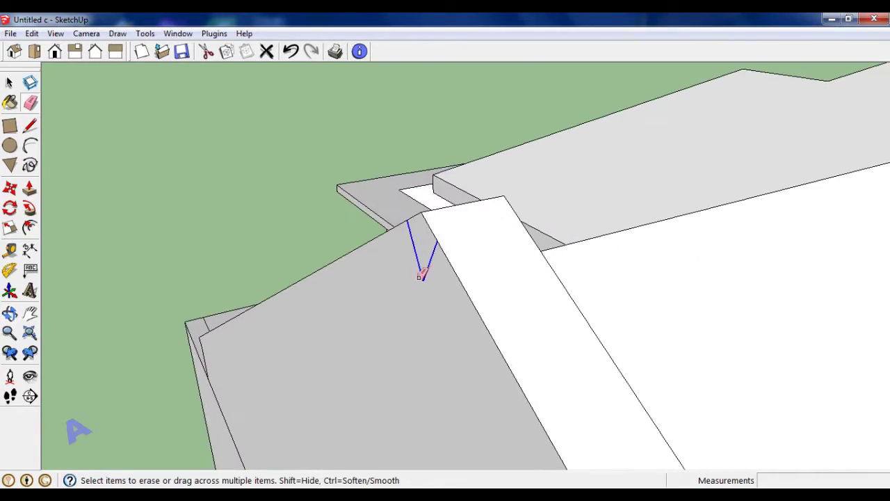
pyautogui.scroll(-3, 486, 207)
pyautogui.scroll(-1, 423, 285)
pyautogui.moveTo(423, 357)
pyautogui.mouseDown(button='middle')
pyautogui.moveTo(512, 376)
pyautogui.moveTo(761, 332)
pyautogui.mouseUp(button='middle')
pyautogui.scroll(2, 635, 258)
pyautogui.scroll(3, 646, 255)
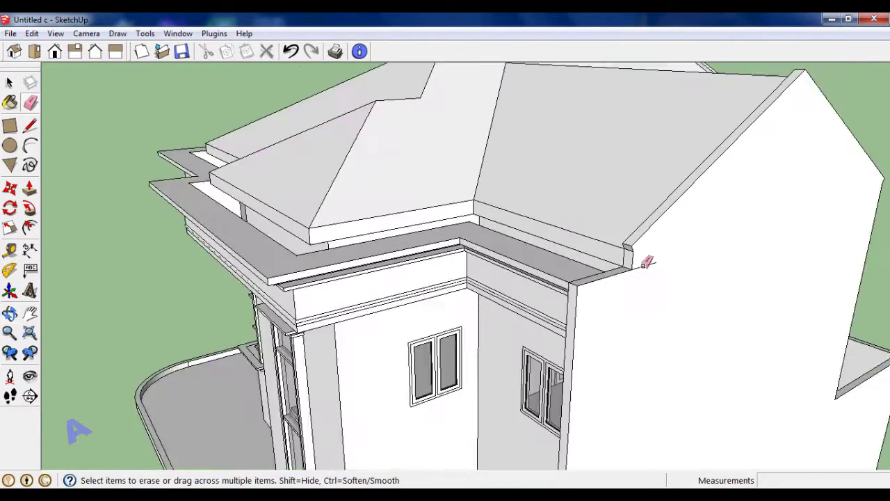
pyautogui.scroll(3, 646, 262)
pyautogui.moveTo(645, 263)
pyautogui.mouseDown(button='middle')
pyautogui.moveTo(675, 260)
pyautogui.moveTo(673, 267)
pyautogui.mouseUp(button='middle')
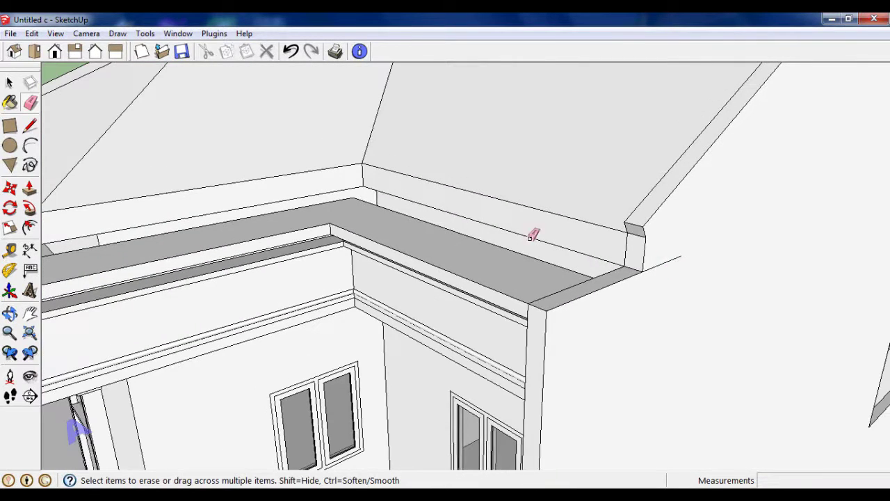
# Draw a rectangle closing off the fascia end at the roof corner.
pyautogui.click(10, 126)
pyautogui.scroll(2, 632, 222)
pyautogui.scroll(1, 636, 221)
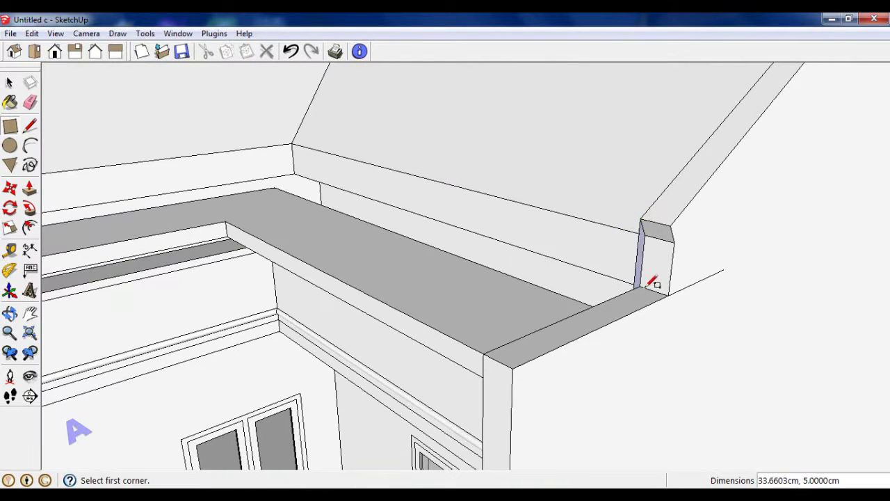
pyautogui.click(672, 226)
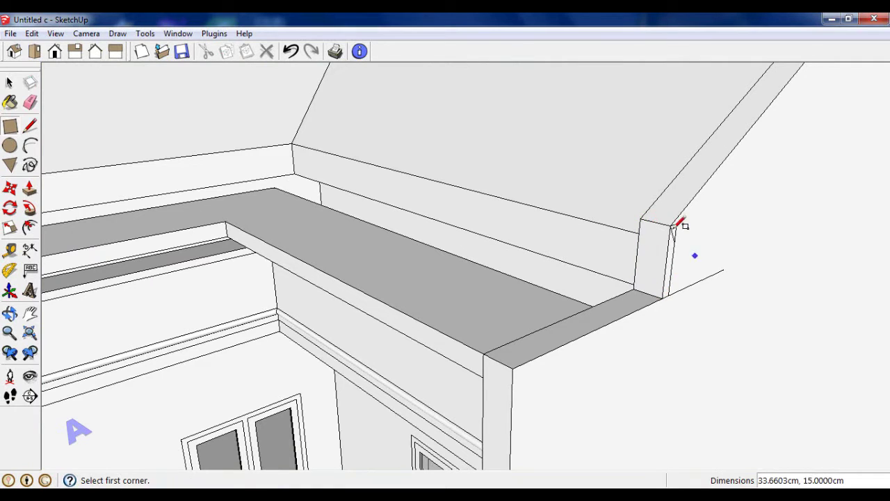
pyautogui.moveTo(679, 229)
pyautogui.mouseDown(button='middle')
pyautogui.moveTo(675, 215)
pyautogui.moveTo(841, 220)
pyautogui.moveTo(744, 197)
pyautogui.mouseUp(button='middle')
# Check the roof-corner post and eave corner from around the house for stray edges.
pyautogui.press('e')
pyautogui.scroll(2, 614, 159)
pyautogui.scroll(1, 619, 163)
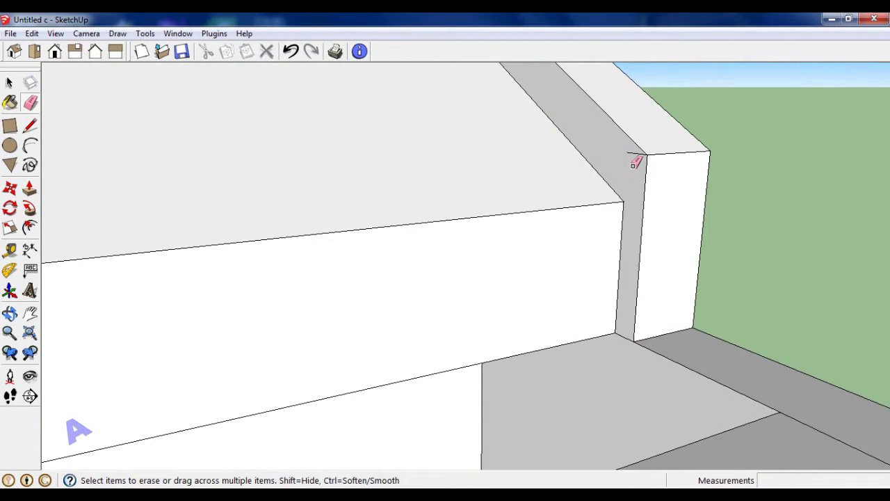
pyautogui.moveTo(702, 191)
pyautogui.mouseDown(button='middle')
pyautogui.moveTo(686, 263)
pyautogui.moveTo(640, 308)
pyautogui.moveTo(703, 282)
pyautogui.moveTo(477, 301)
pyautogui.moveTo(512, 260)
pyautogui.mouseUp(button='middle')
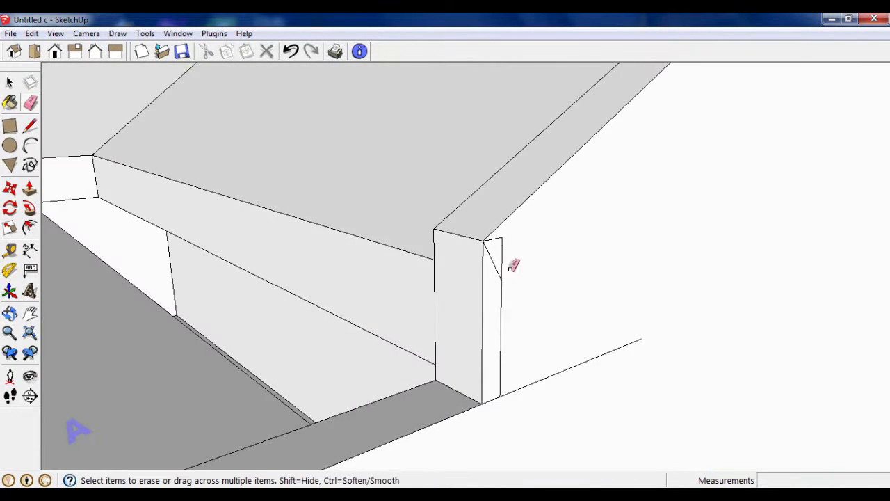
pyautogui.scroll(1, 507, 243)
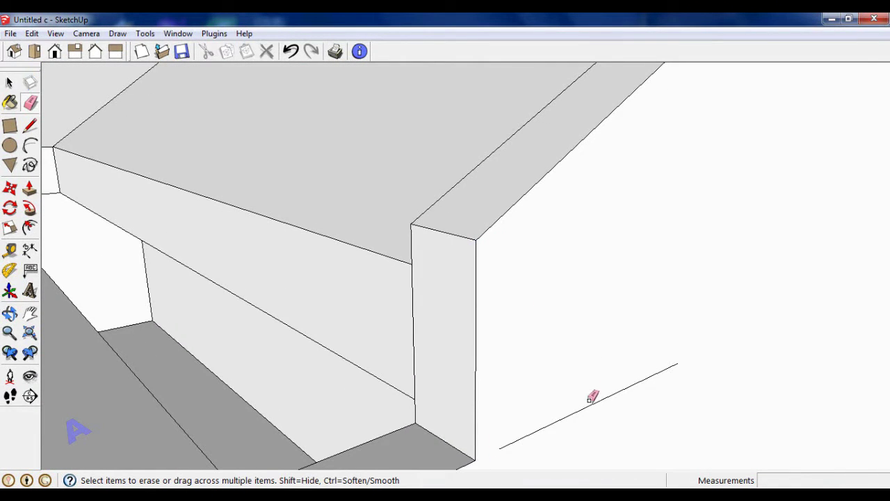
pyautogui.scroll(-3, 604, 294)
pyautogui.scroll(-3, 566, 255)
pyautogui.scroll(-3, 433, 258)
pyautogui.moveTo(433, 258)
pyautogui.mouseDown(button='middle')
pyautogui.moveTo(591, 259)
pyautogui.moveTo(338, 241)
pyautogui.mouseUp(button='middle')
pyautogui.scroll(2, 255, 254)
pyautogui.moveTo(254, 254); pyautogui.dragTo(413, 272, button='middle')
pyautogui.scroll(3, 502, 277)
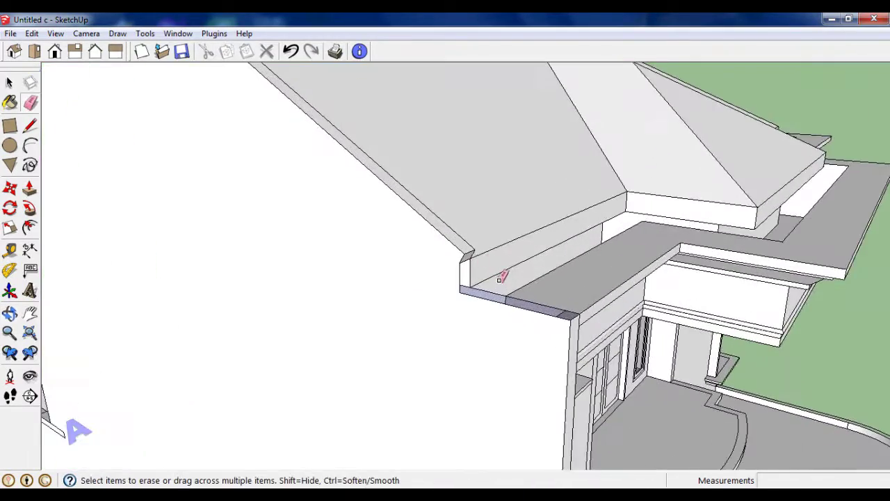
# Draw a rectangle at the eave corner above the front trim and erase leftover edges.
pyautogui.click(9, 126)
pyautogui.scroll(1, 487, 264)
pyautogui.click(473, 292)
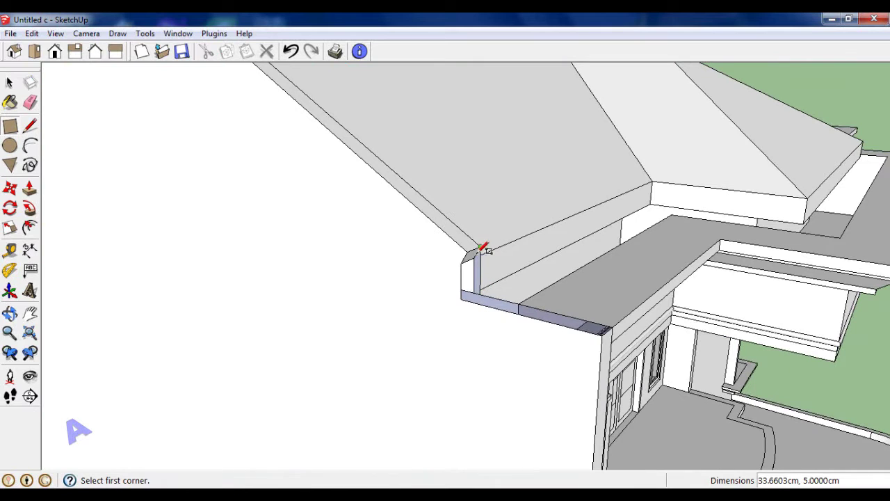
pyautogui.scroll(1, 474, 297)
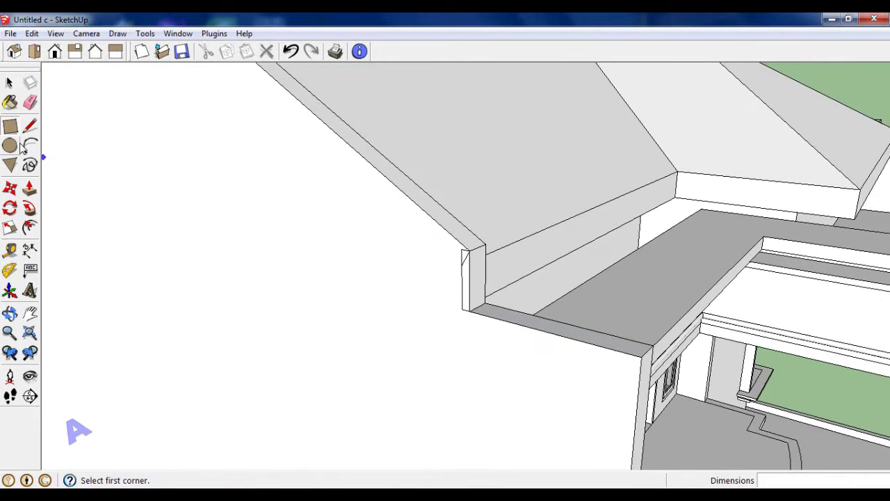
pyautogui.click(30, 102)
pyautogui.scroll(1, 401, 248)
pyautogui.scroll(2, 479, 245)
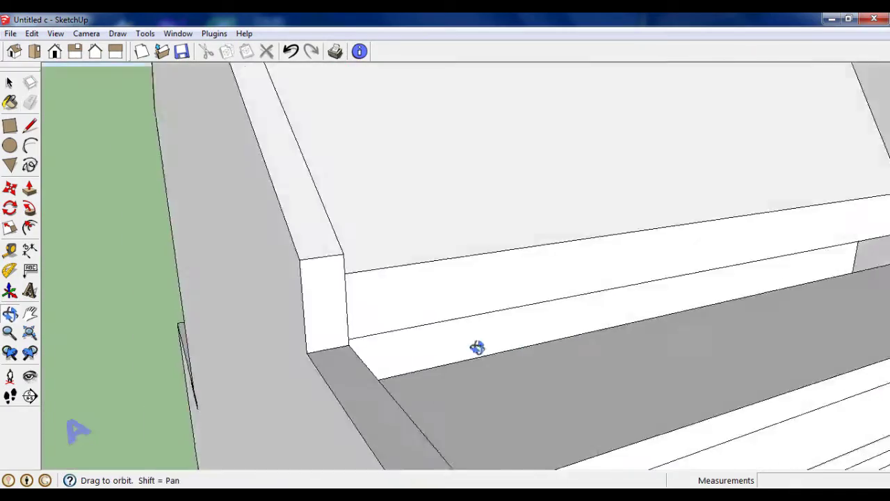
pyautogui.moveTo(506, 377); pyautogui.dragTo(210, 199, button='middle')
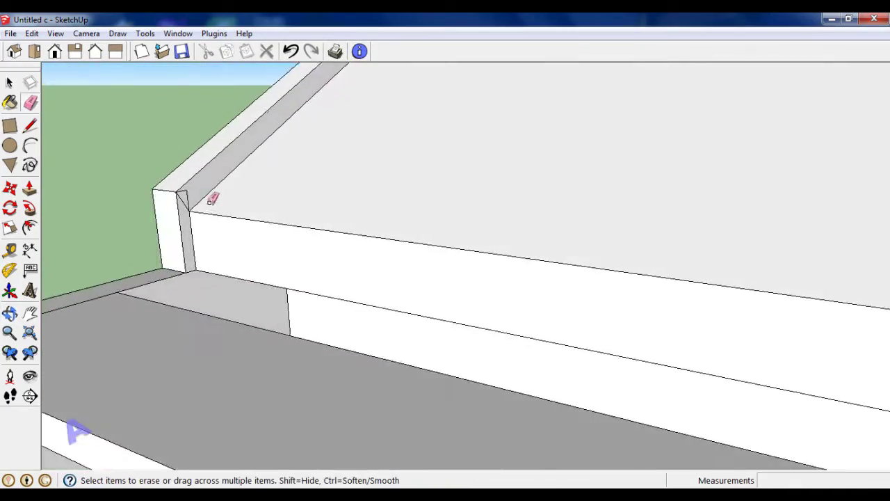
pyautogui.scroll(-3, 264, 212)
pyautogui.scroll(-3, 320, 222)
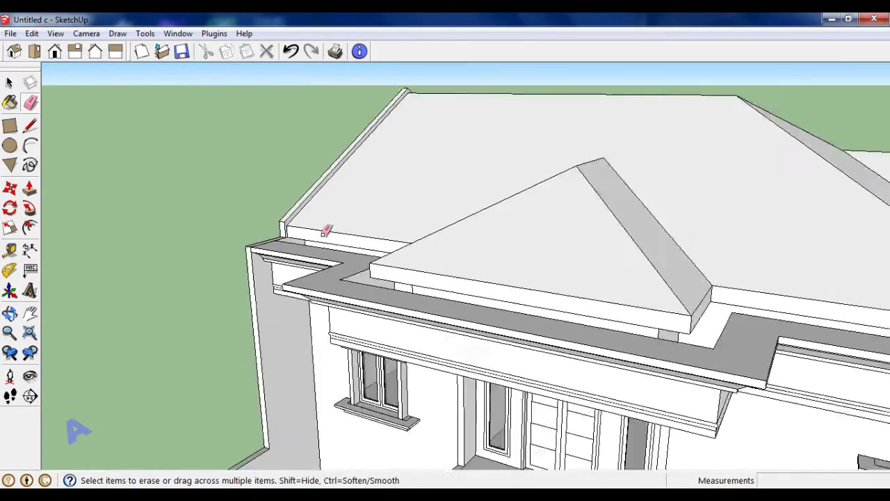
pyautogui.scroll(-3, 347, 209)
# Orbit around the house to bring the front balcony into view.
pyautogui.moveTo(364, 194)
pyautogui.mouseDown(button='middle')
pyautogui.moveTo(565, 197)
pyautogui.moveTo(549, 222)
pyautogui.moveTo(558, 236)
pyautogui.mouseUp(button='middle')
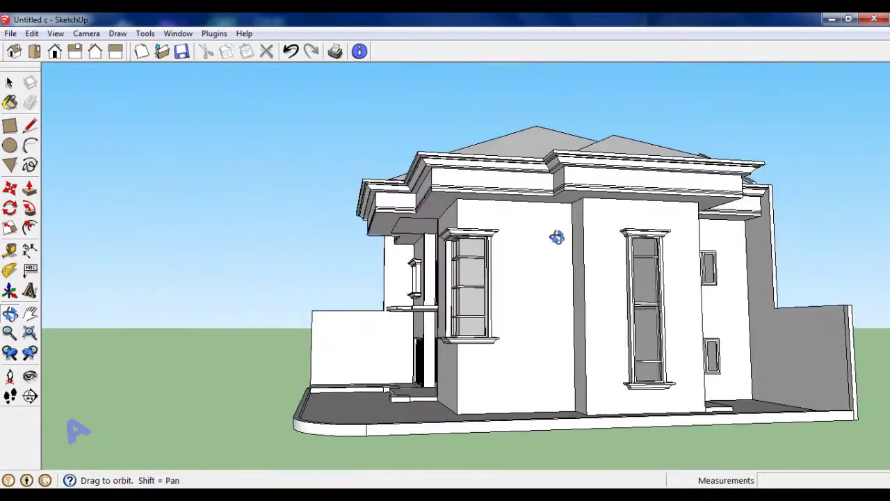
pyautogui.scroll(-2, 691, 253)
pyautogui.moveTo(691, 252)
pyautogui.mouseDown(button='middle')
pyautogui.moveTo(698, 297)
pyautogui.moveTo(421, 284)
pyautogui.moveTo(641, 285)
pyautogui.mouseUp(button='middle')
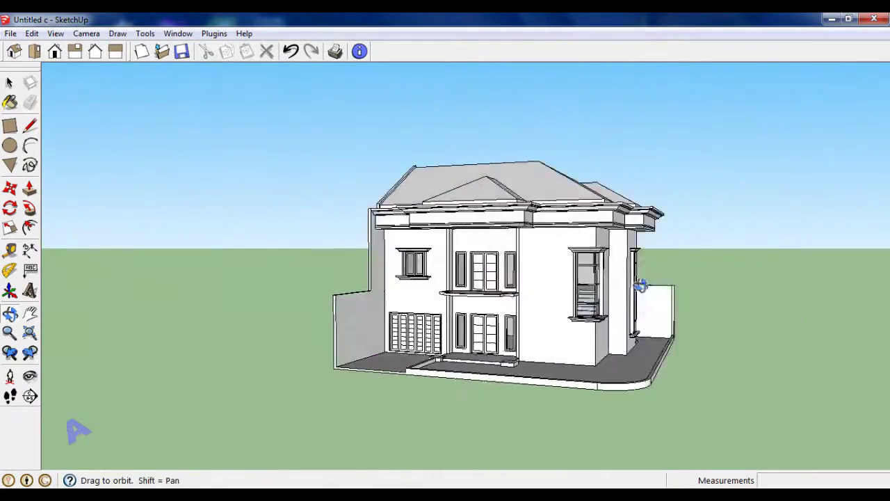
pyautogui.scroll(3, 438, 303)
pyautogui.scroll(3, 443, 314)
pyautogui.moveTo(443, 314)
pyautogui.mouseDown(button='middle')
pyautogui.moveTo(382, 314)
pyautogui.moveTo(508, 314)
pyautogui.moveTo(515, 296)
pyautogui.mouseUp(button='middle')
pyautogui.scroll(2, 508, 313)
pyautogui.scroll(3, 496, 273)
pyautogui.scroll(2, 497, 273)
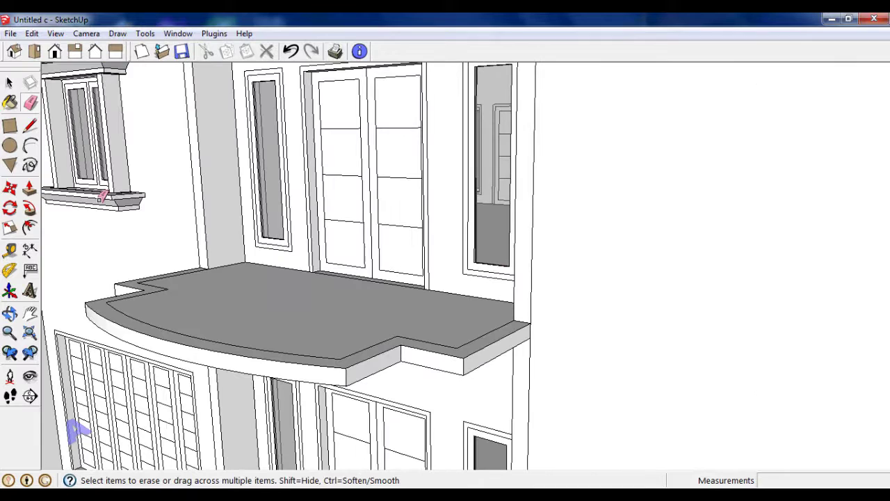
# Pull a guide from the balcony slab's right corner with the Tape Measure.
pyautogui.click(12, 252)
pyautogui.scroll(3, 552, 308)
pyautogui.scroll(2, 549, 310)
pyautogui.click(548, 306)
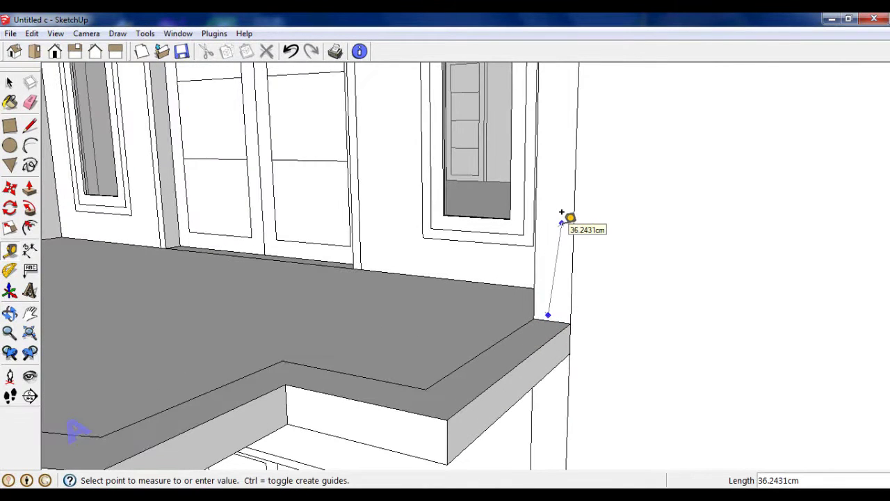
pyautogui.moveTo(562, 212); pyautogui.dragTo(547, 312, button='middle')
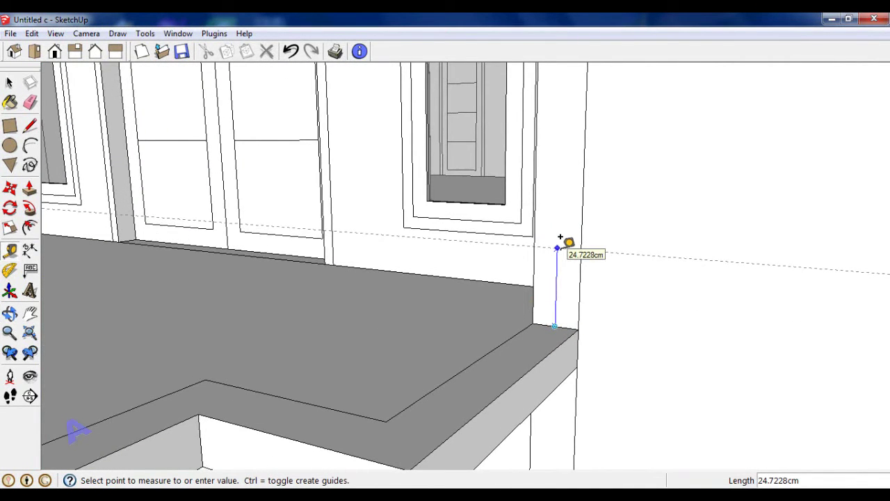
pyautogui.scroll(-3, 571, 245)
pyautogui.scroll(-2, 580, 251)
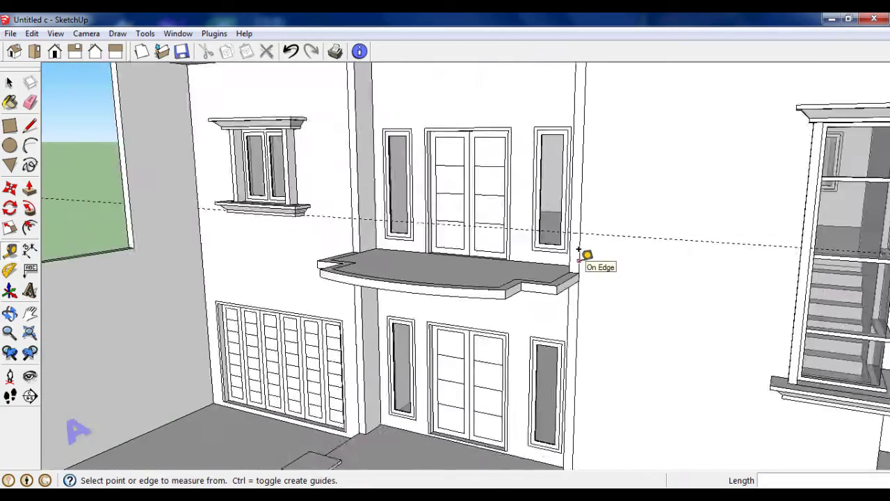
# Check the new guides from below and above the balcony slab.
pyautogui.moveTo(574, 314); pyautogui.dragTo(572, 201, button='middle')
pyautogui.scroll(3, 572, 201)
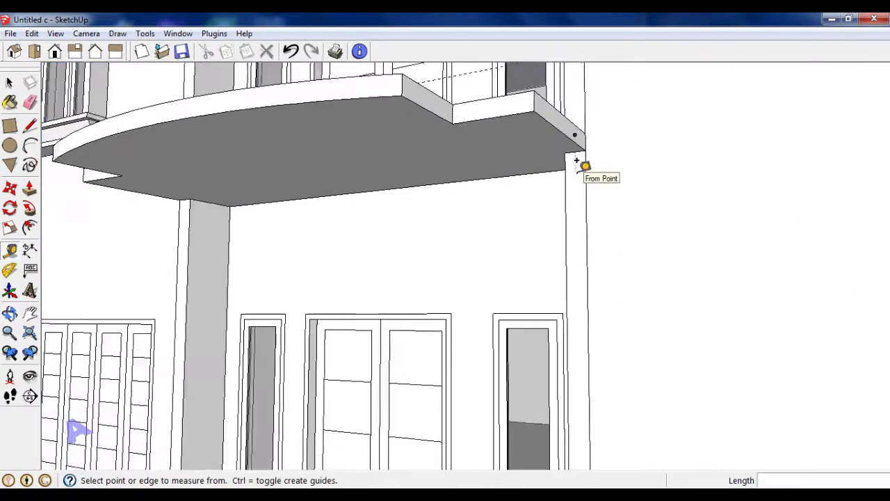
pyautogui.scroll(2, 575, 160)
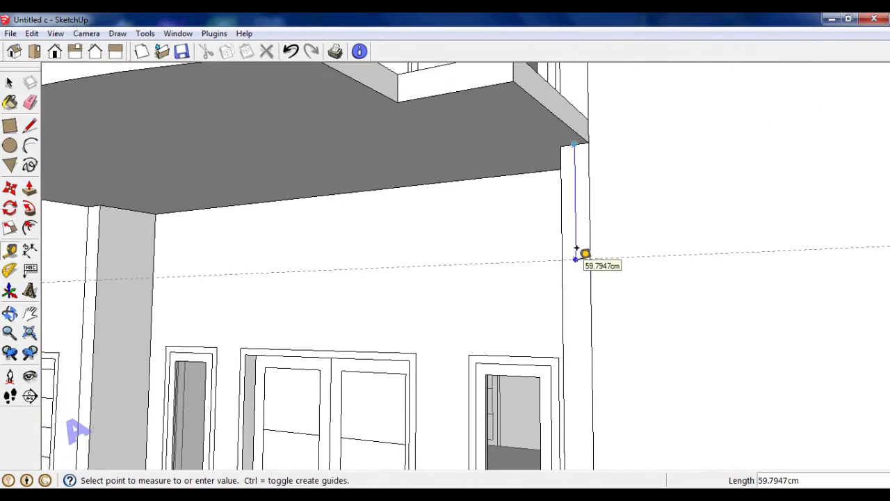
pyautogui.scroll(-3, 583, 254)
pyautogui.moveTo(582, 254); pyautogui.dragTo(591, 332, button='middle')
pyautogui.moveTo(599, 266); pyautogui.dragTo(600, 290, button='middle')
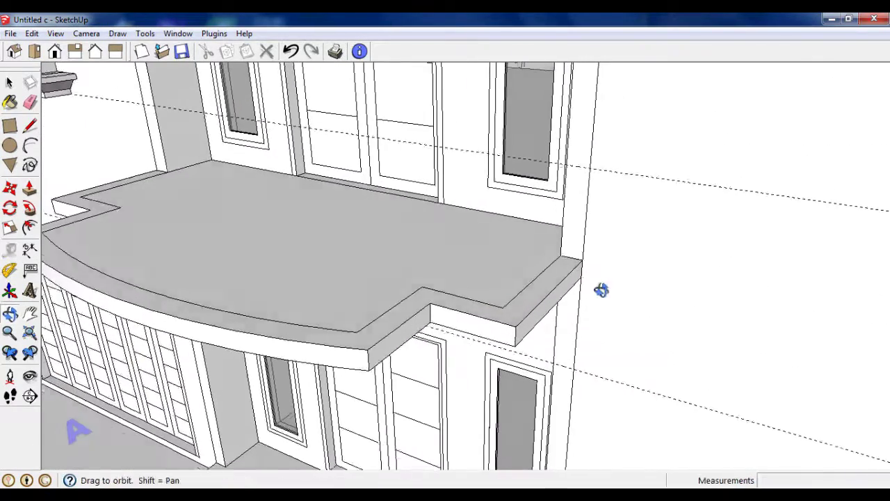
pyautogui.press('space')
pyautogui.scroll(3, 552, 165)
pyautogui.moveTo(552, 165); pyautogui.dragTo(648, 174, button='middle')
pyautogui.scroll(2, 652, 159)
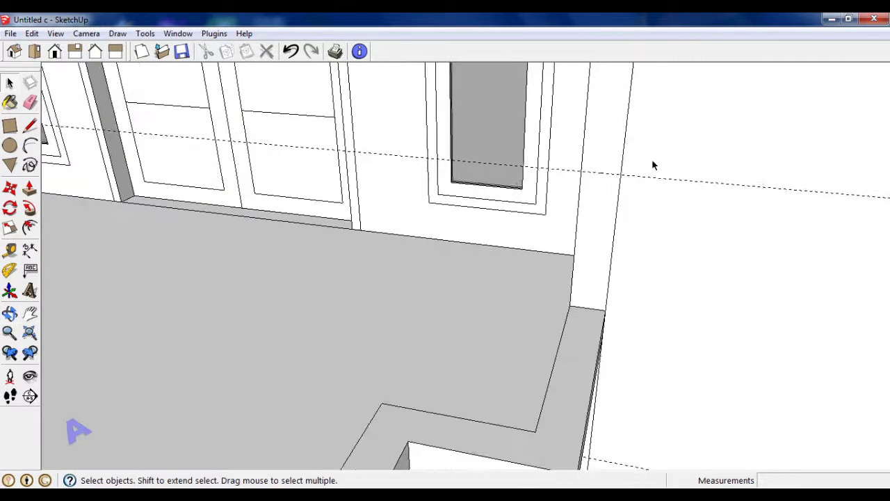
pyautogui.scroll(2, 652, 159)
# Create guides offset 10 cm and 5 cm beside the balcony wall edge.
pyautogui.press('t')
pyautogui.scroll(1, 592, 165)
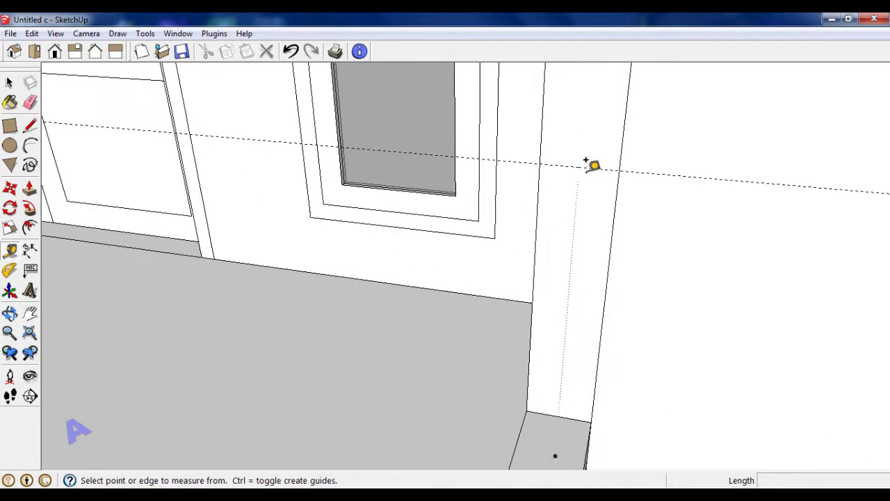
pyautogui.click(619, 161)
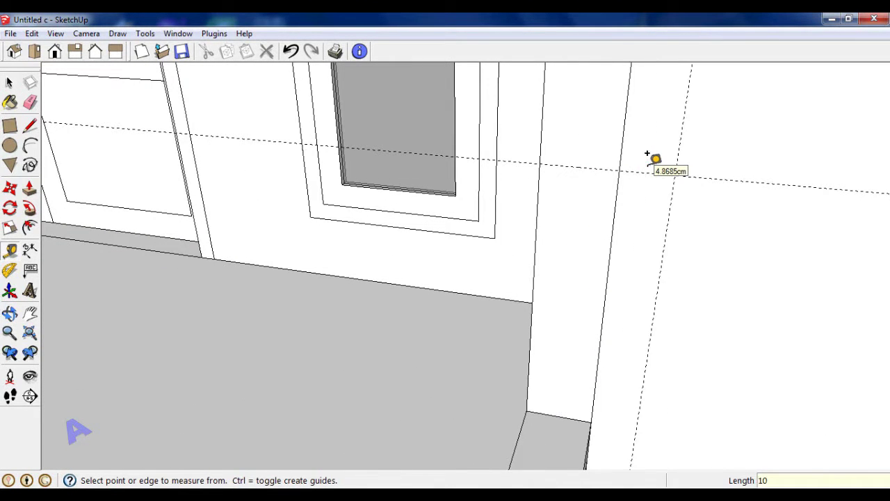
pyautogui.scroll(1, 650, 156)
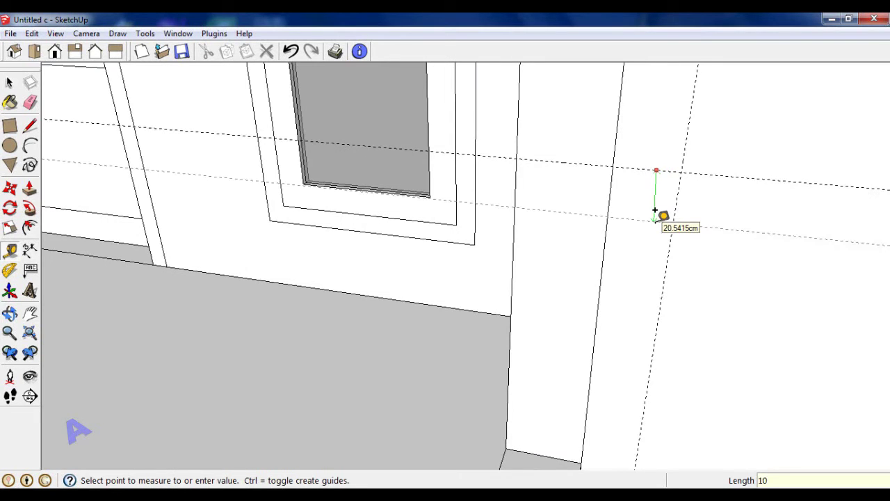
pyautogui.press('Return')
pyautogui.scroll(1, 654, 210)
pyautogui.click(654, 182)
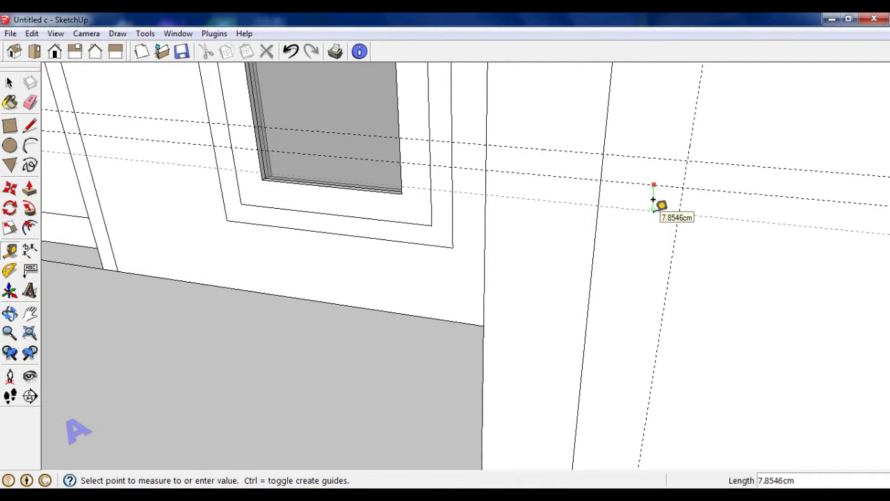
pyautogui.moveTo(664, 210); pyautogui.dragTo(397, 70, button='middle')
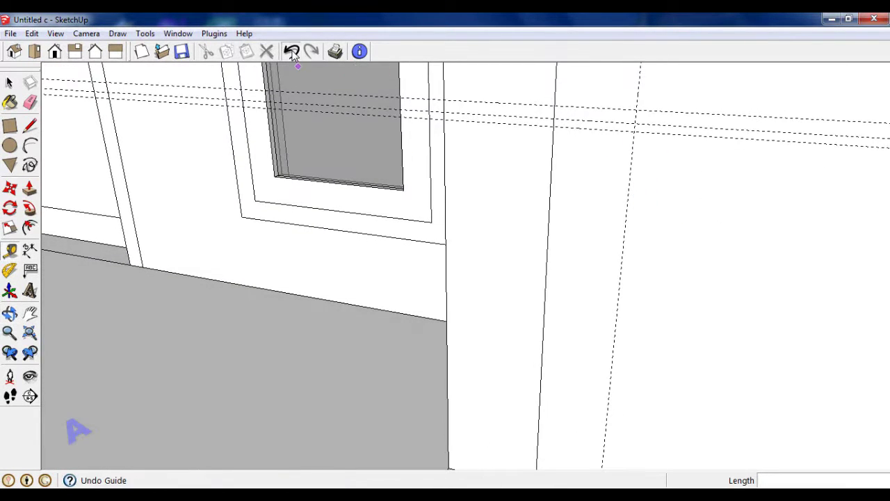
pyautogui.click(622, 98)
pyautogui.write('10')
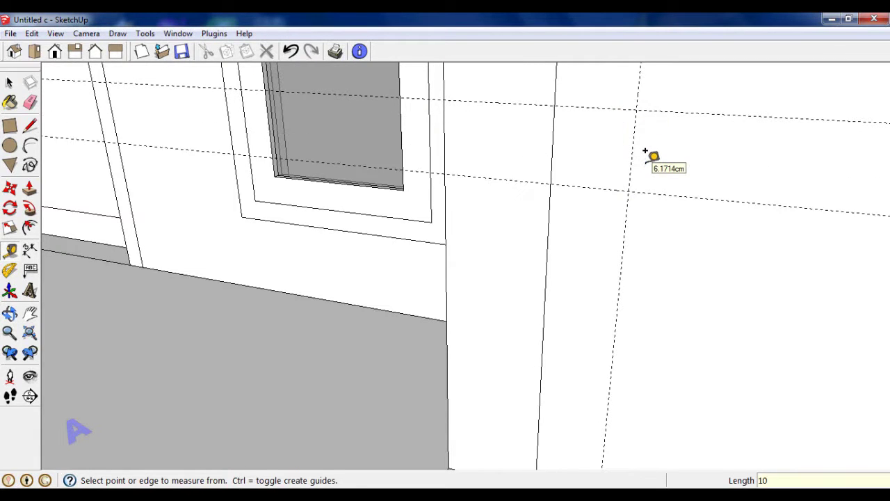
pyautogui.moveTo(645, 151)
pyautogui.mouseDown(button='middle')
pyautogui.moveTo(615, 185)
pyautogui.moveTo(552, 159)
pyautogui.mouseUp(button='middle')
pyautogui.click(603, 182)
pyautogui.press('Return')
# Add a further 5 cm guide and a 2 cm guide to finish the grid.
pyautogui.click(542, 161)
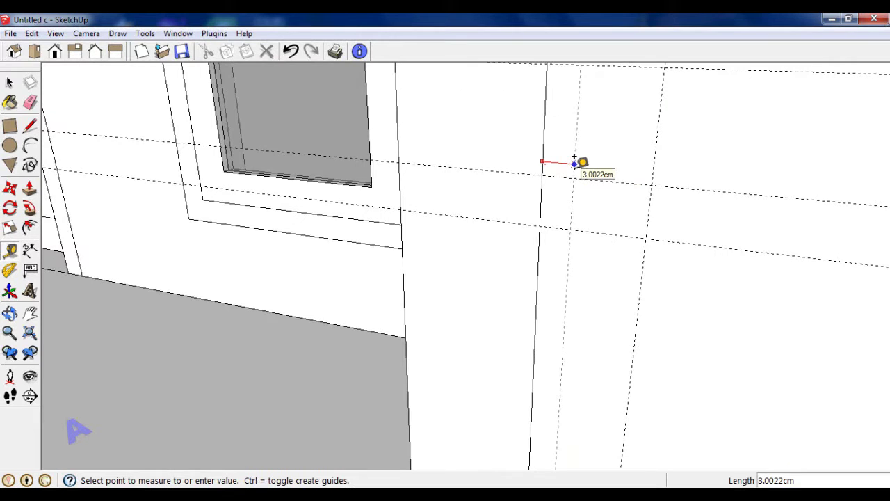
pyautogui.moveTo(667, 232)
pyautogui.mouseDown(button='middle')
pyautogui.moveTo(667, 153)
pyautogui.moveTo(646, 115)
pyautogui.mouseUp(button='middle')
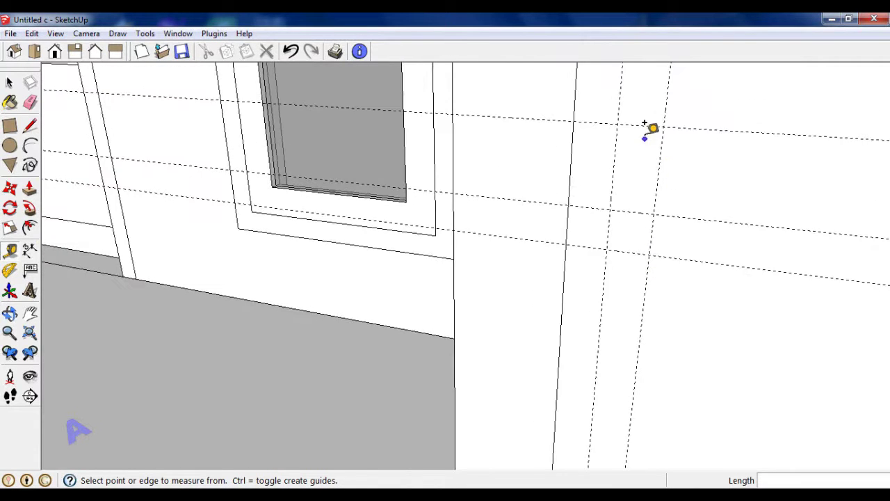
pyautogui.click(645, 121)
pyautogui.press('Return')
pyautogui.moveTo(645, 152)
pyautogui.mouseDown(button='middle')
pyautogui.moveTo(675, 151)
pyautogui.moveTo(550, 222)
pyautogui.mouseUp(button='middle')
pyautogui.click(663, 148)
pyautogui.press('Return')
pyautogui.click(547, 231)
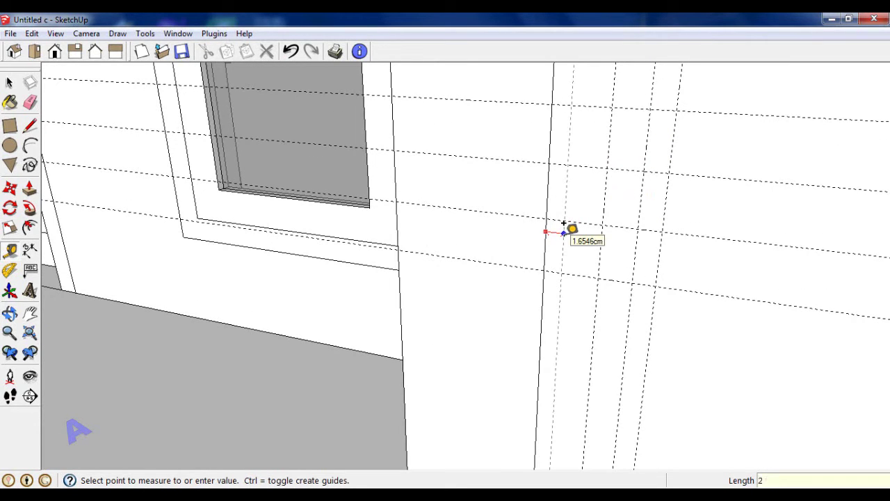
# Trace the stepped cap profile with its diagonal edge along the guides.
pyautogui.press('l')
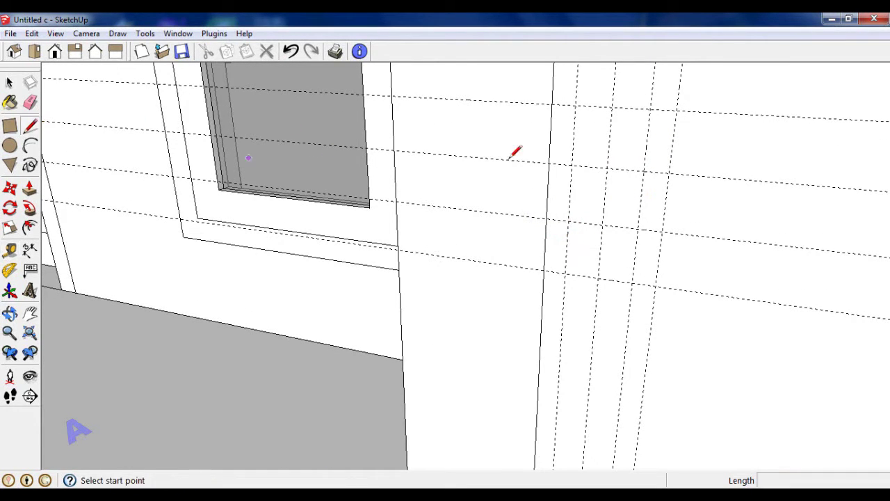
pyautogui.moveTo(512, 149); pyautogui.dragTo(398, 104, button='middle')
pyautogui.click(398, 105)
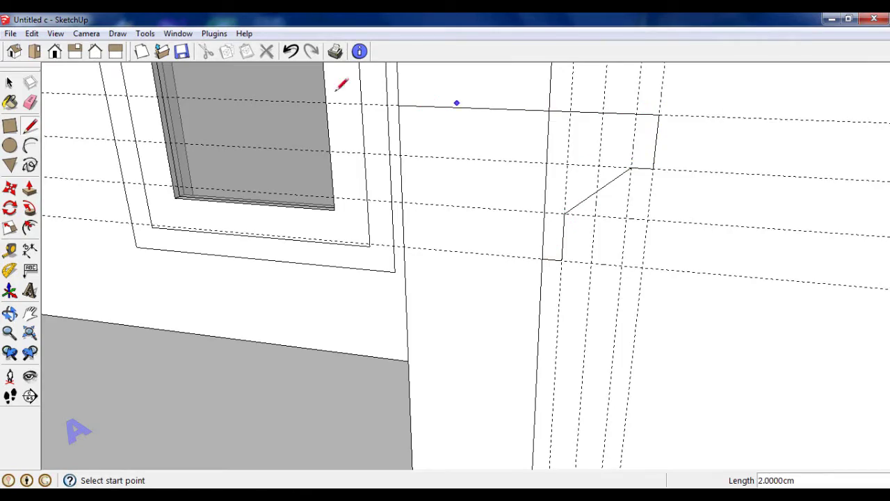
pyautogui.moveTo(513, 198)
pyautogui.mouseDown(button='middle')
pyautogui.moveTo(576, 198)
pyautogui.moveTo(248, 139)
pyautogui.mouseUp(button='middle')
# Place 5 cm guide lines offset from the balcony slab's outer corner and edge.
pyautogui.press('space')
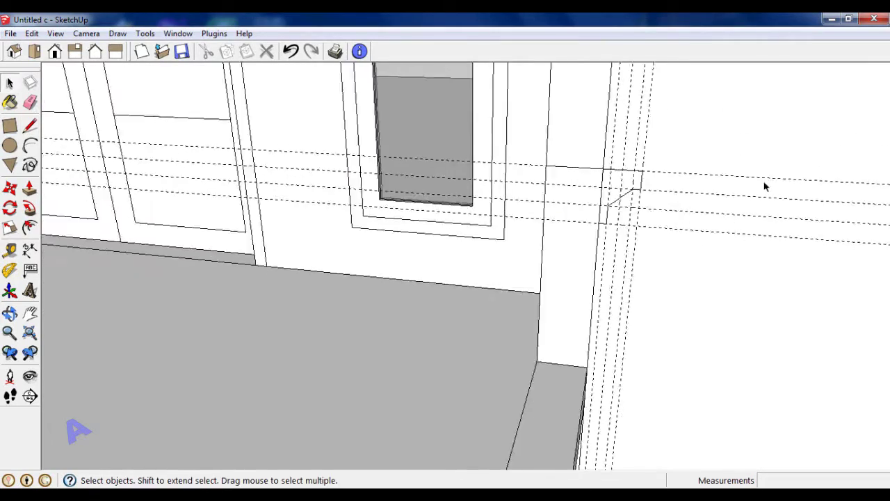
pyautogui.moveTo(765, 185)
pyautogui.mouseDown(button='middle')
pyautogui.moveTo(656, 240)
pyautogui.moveTo(625, 225)
pyautogui.moveTo(652, 402)
pyautogui.moveTo(675, 408)
pyautogui.moveTo(705, 248)
pyautogui.mouseUp(button='middle')
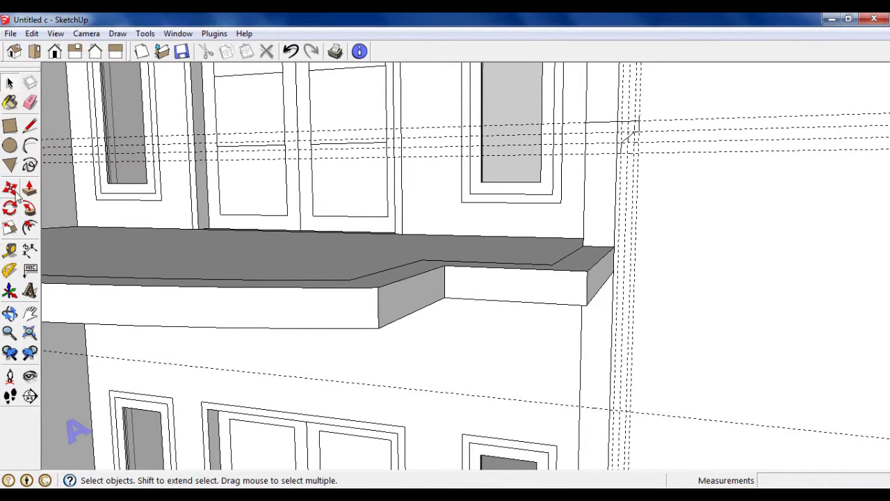
pyautogui.click(10, 249)
pyautogui.scroll(2, 605, 146)
pyautogui.click(604, 150)
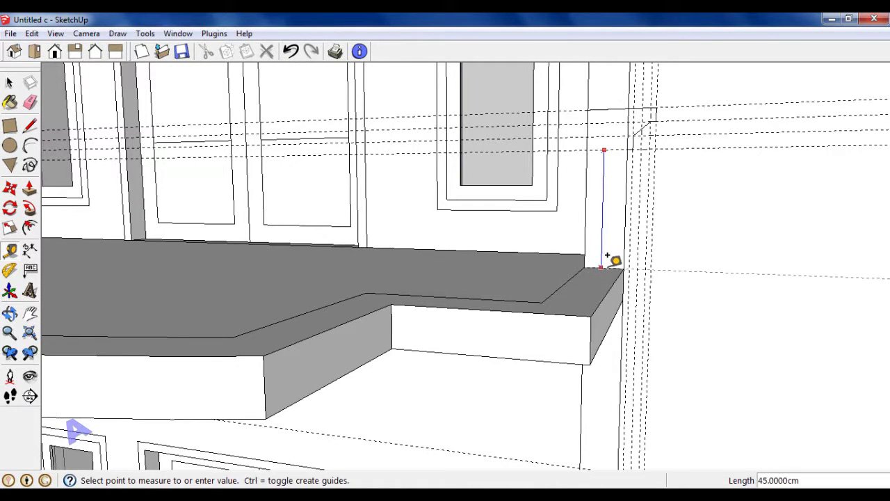
pyautogui.scroll(2, 609, 258)
pyautogui.write('5')
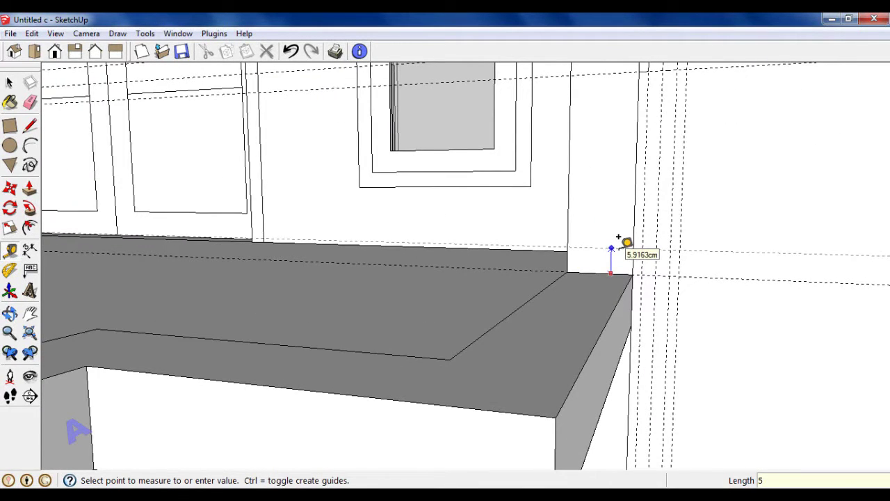
pyautogui.press('Return')
pyautogui.scroll(-1, 639, 247)
pyautogui.scroll(-2, 647, 278)
pyautogui.scroll(3, 650, 278)
pyautogui.scroll(2, 639, 243)
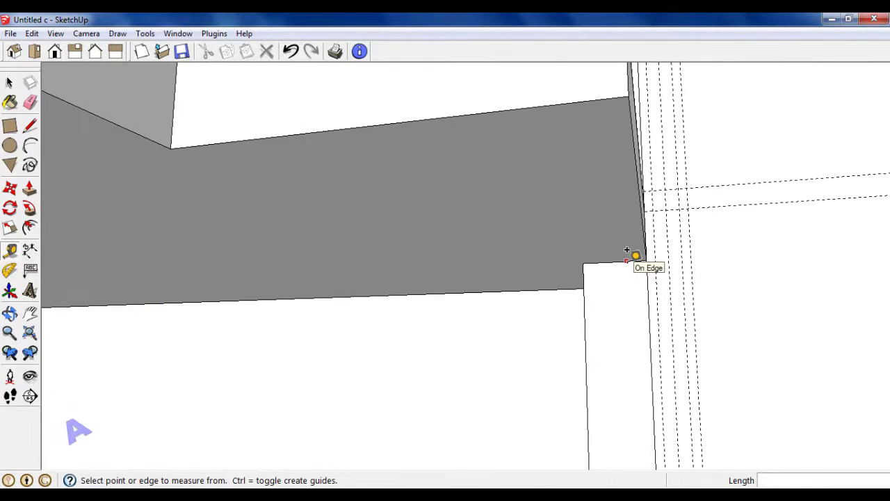
pyautogui.click(626, 250)
pyautogui.press('Return')
pyautogui.moveTo(661, 271)
pyautogui.mouseDown(button='middle')
pyautogui.moveTo(651, 299)
pyautogui.moveTo(661, 282)
pyautogui.moveTo(659, 331)
pyautogui.moveTo(661, 324)
pyautogui.mouseUp(button='middle')
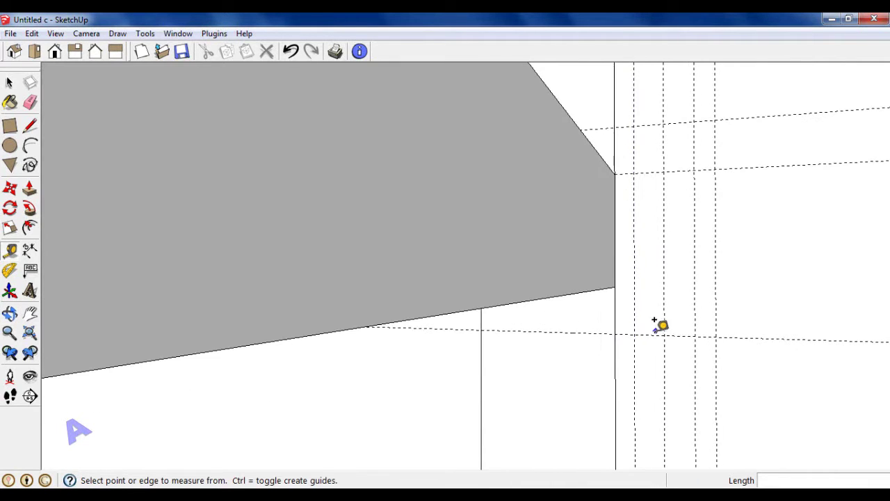
pyautogui.click(649, 333)
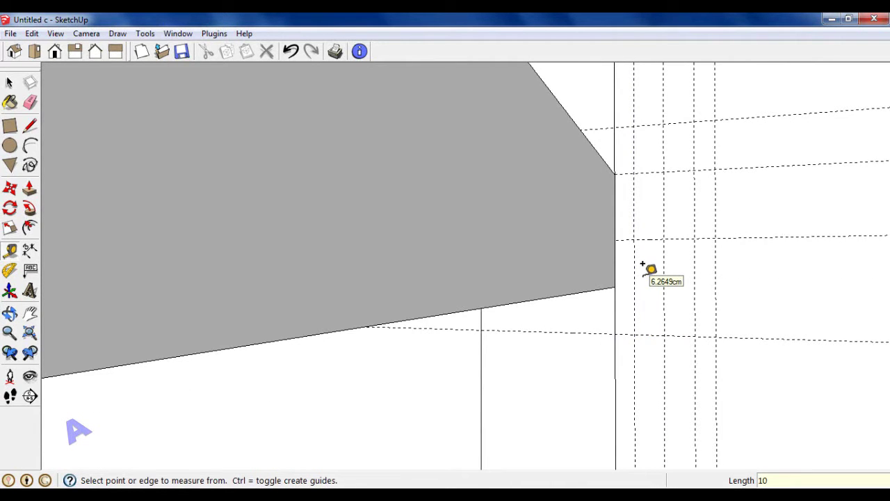
pyautogui.moveTo(643, 265)
pyautogui.mouseDown(button='middle')
pyautogui.moveTo(646, 294)
pyautogui.moveTo(619, 232)
pyautogui.moveTo(616, 260)
pyautogui.mouseUp(button='middle')
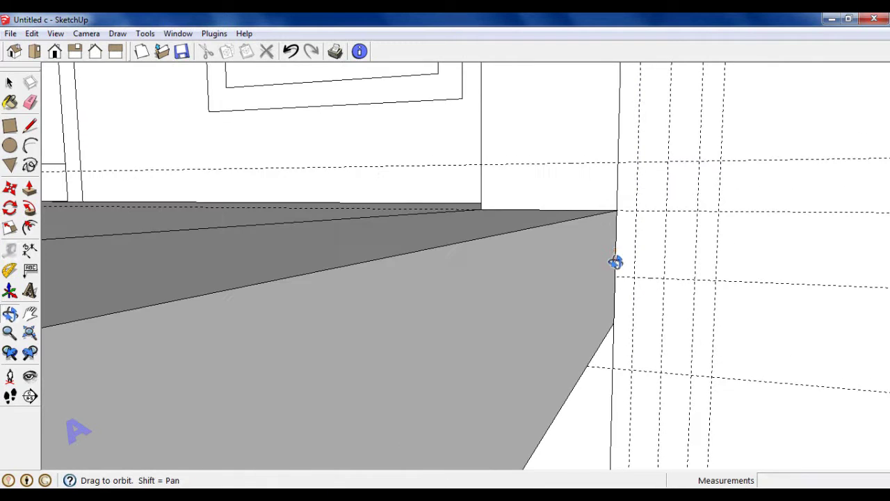
# Draw the moulding profile lines on the guides, starting at the slab corner.
pyautogui.click(29, 126)
pyautogui.click(618, 162)
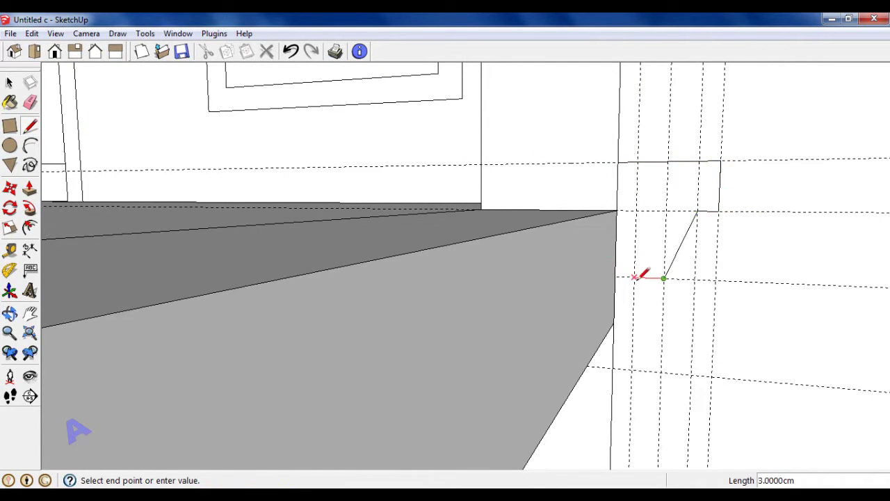
pyautogui.scroll(-3, 671, 297)
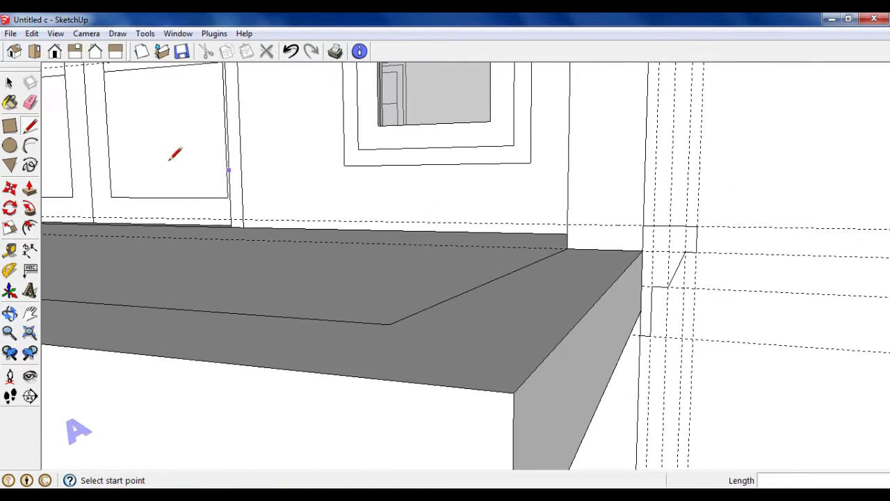
# Erase the stray lines around the moulding profile at the balcony corner.
pyautogui.press('e')
pyautogui.scroll(3, 678, 202)
pyautogui.scroll(-3, 673, 303)
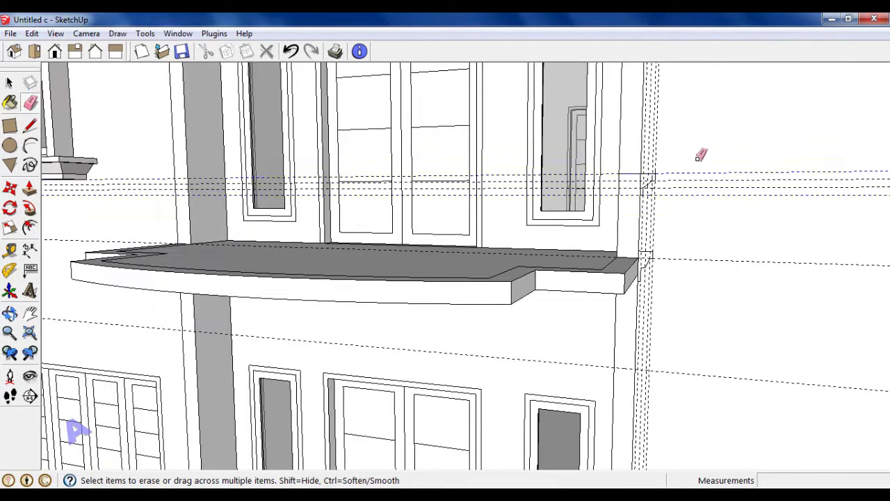
pyautogui.scroll(-2, 672, 175)
pyautogui.scroll(2, 671, 188)
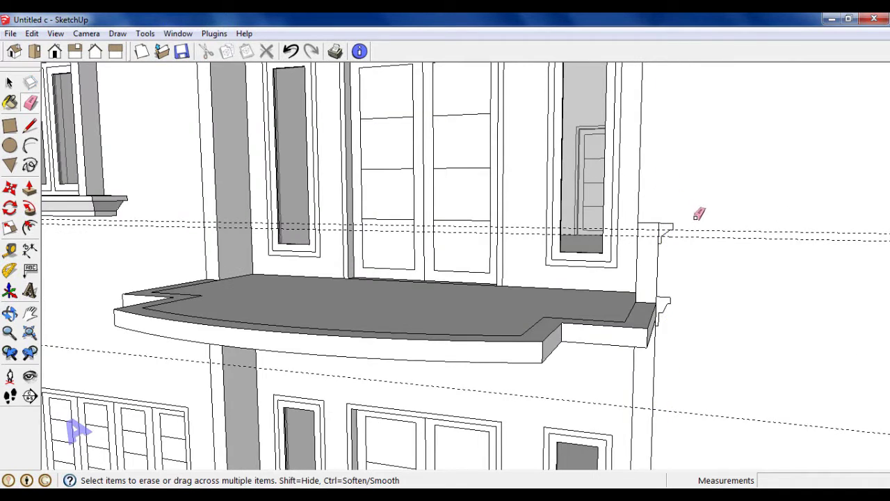
pyautogui.scroll(2, 664, 230)
pyautogui.scroll(2, 661, 233)
pyautogui.scroll(1, 650, 320)
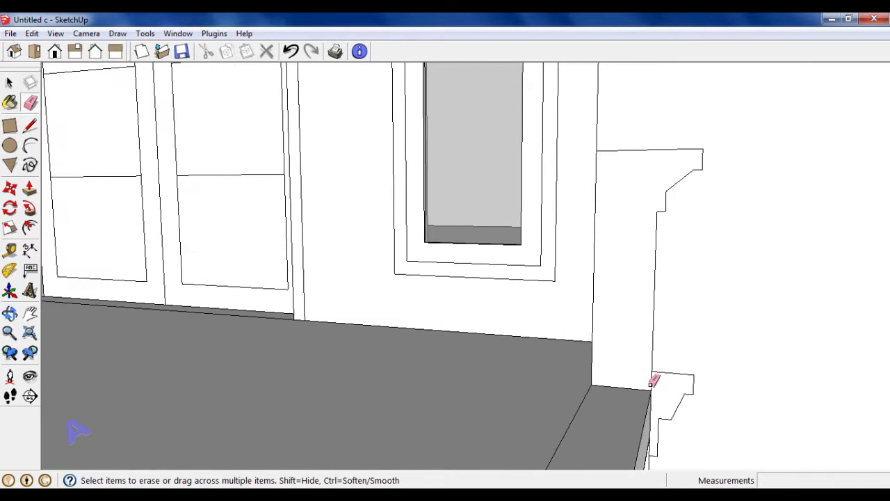
pyautogui.scroll(-2, 653, 381)
pyautogui.scroll(3, 661, 376)
pyautogui.scroll(1, 661, 359)
pyautogui.scroll(-1, 741, 231)
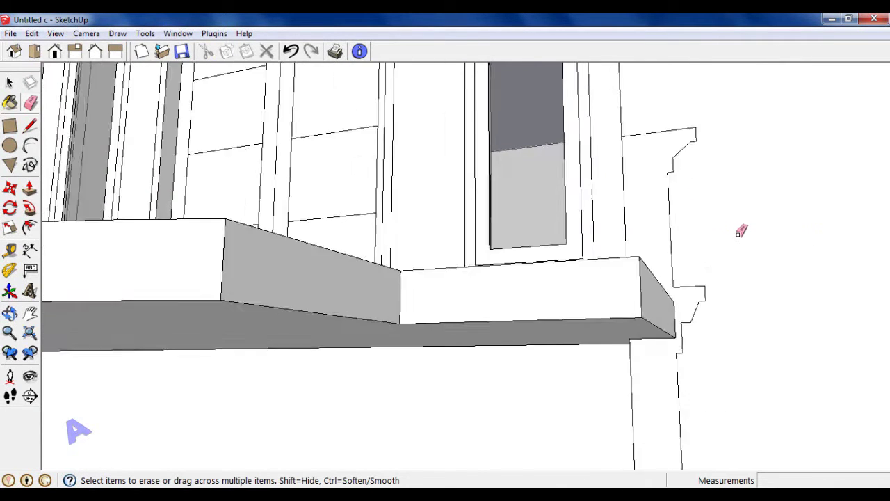
pyautogui.scroll(-2, 741, 231)
pyautogui.scroll(-2, 744, 219)
# Draw the missing edge on the wall-edge guide and erase the remaining leftover lines.
pyautogui.click(30, 126)
pyautogui.scroll(3, 721, 351)
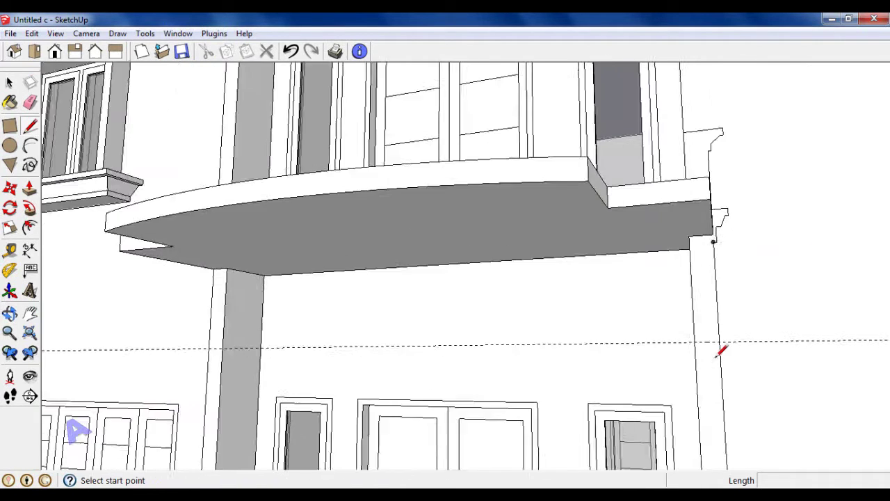
pyautogui.scroll(1, 717, 355)
pyautogui.click(690, 339)
pyautogui.click(30, 102)
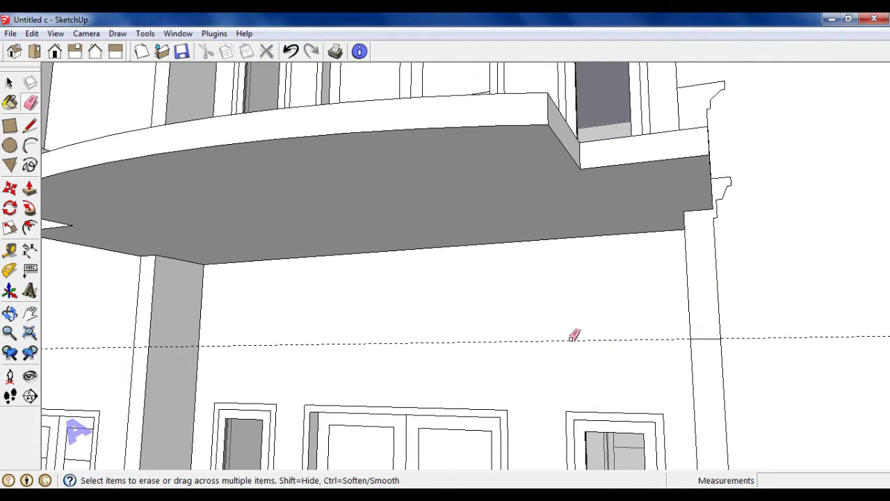
pyautogui.scroll(-3, 716, 371)
pyautogui.moveTo(761, 338)
pyautogui.mouseDown(button='middle')
pyautogui.moveTo(726, 377)
pyautogui.moveTo(628, 280)
pyautogui.mouseUp(button='middle')
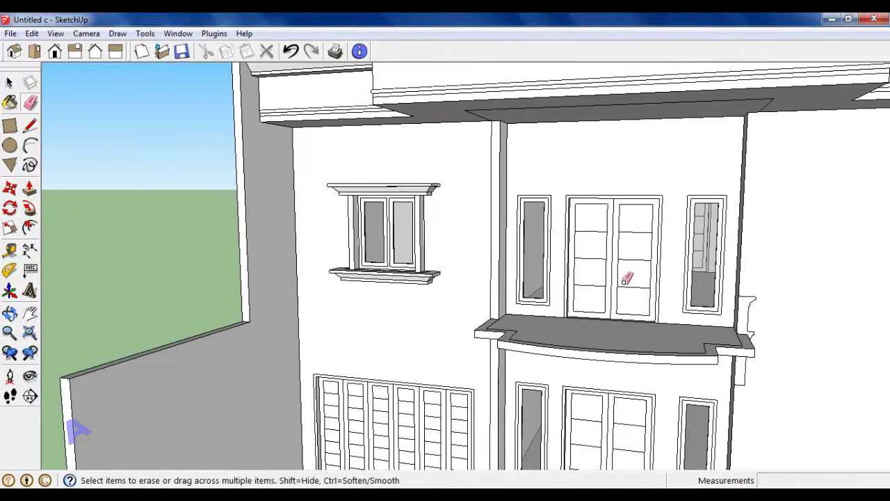
pyautogui.scroll(3, 628, 280)
pyautogui.moveTo(494, 247); pyautogui.dragTo(496, 368, button='middle')
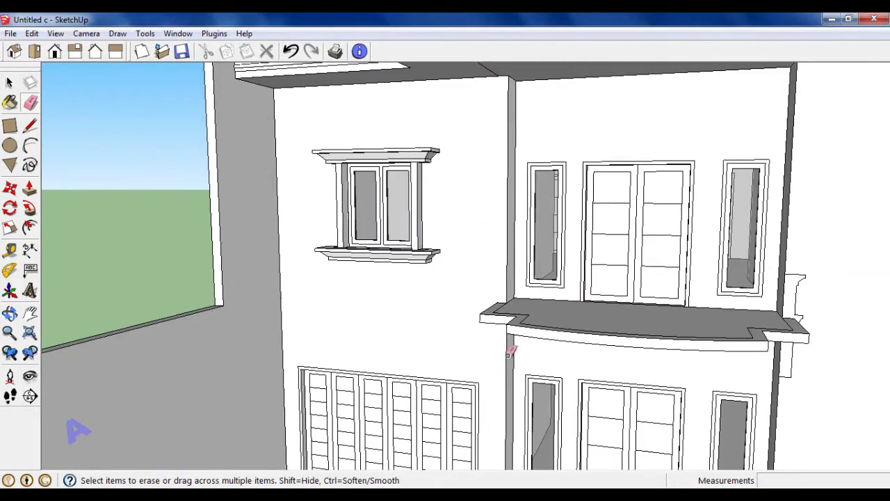
pyautogui.scroll(-3, 510, 353)
pyautogui.moveTo(670, 294); pyautogui.dragTo(612, 310, button='middle')
pyautogui.scroll(3, 683, 318)
pyautogui.scroll(2, 681, 316)
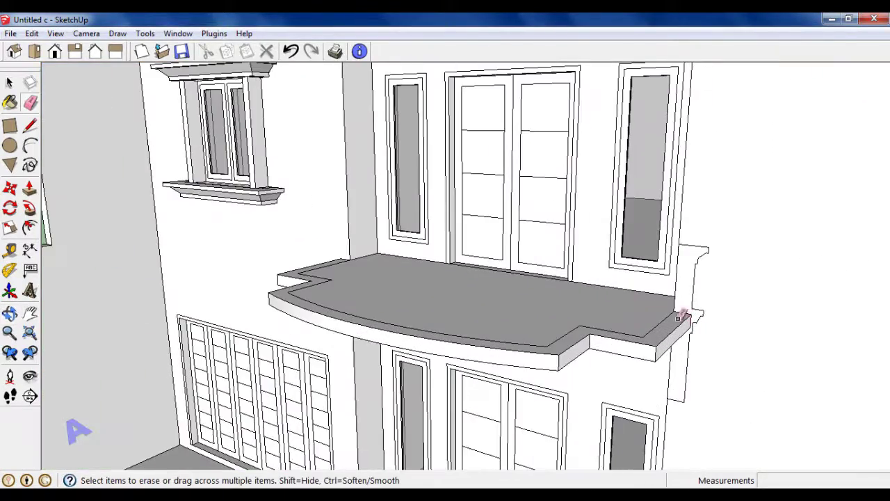
# Return to Select and bring the balcony slab's front edge into view.
pyautogui.click(8, 83)
pyautogui.scroll(-3, 529, 222)
pyautogui.moveTo(528, 222); pyautogui.dragTo(606, 308, button='middle')
pyautogui.scroll(3, 606, 308)
pyautogui.scroll(2, 608, 325)
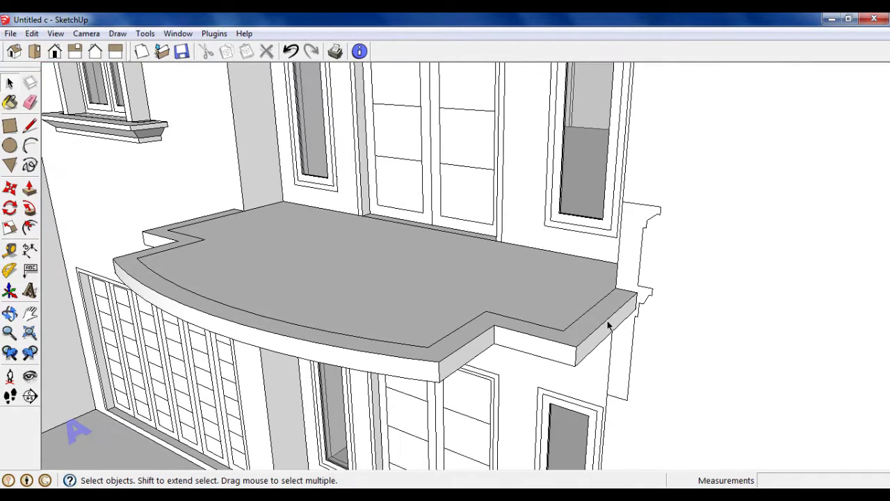
# Select the slab's curved front edge as the sweep path.
pyautogui.keyDown('shift'); pyautogui.click(419, 363); pyautogui.keyUp('shift')
pyautogui.moveTo(419, 363); pyautogui.dragTo(179, 334, button='middle')
pyautogui.scroll(3, 174, 313)
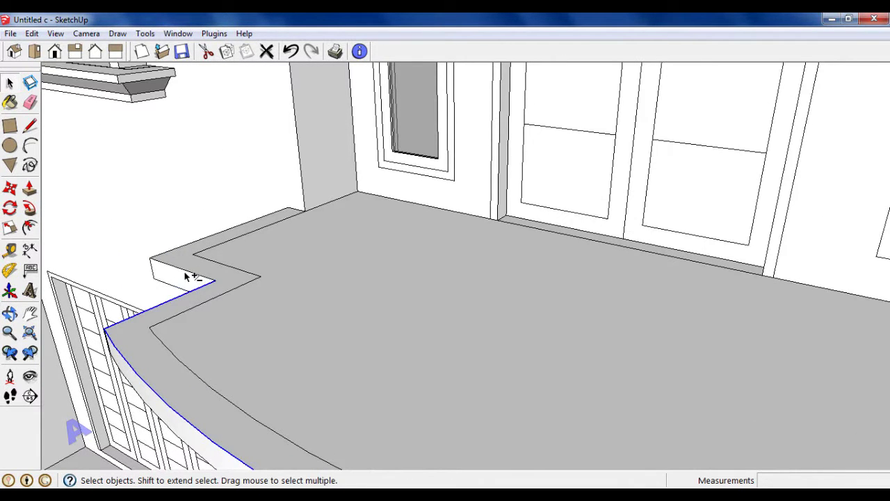
pyautogui.scroll(-3, 180, 249)
pyautogui.moveTo(180, 249)
pyautogui.mouseDown(button='middle')
pyautogui.moveTo(503, 253)
pyautogui.moveTo(581, 264)
pyautogui.moveTo(514, 294)
pyautogui.moveTo(513, 245)
pyautogui.moveTo(532, 239)
pyautogui.moveTo(564, 292)
pyautogui.mouseUp(button='middle')
pyautogui.scroll(3, 503, 253)
# Sweep the corner profile along the selected edge with Follow Me, then review the front facade.
pyautogui.click(29, 189)
pyautogui.scroll(-3, 496, 258)
pyautogui.scroll(-3, 514, 244)
pyautogui.scroll(-2, 564, 292)
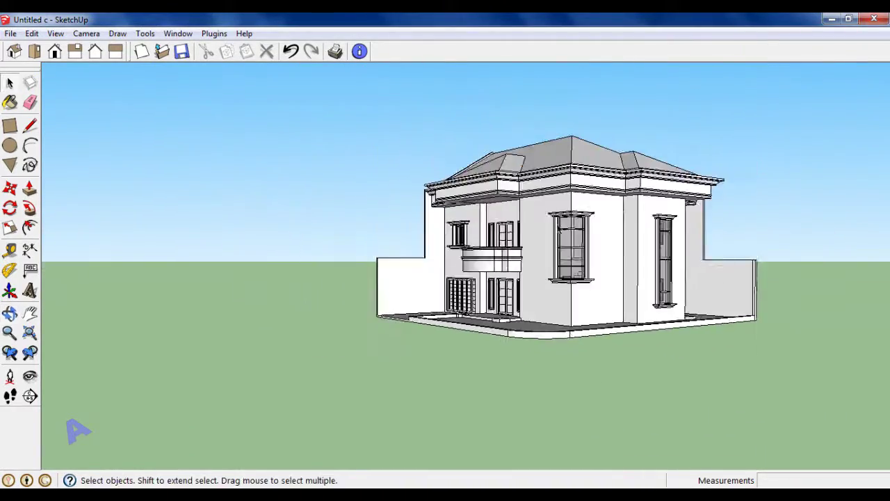
pyautogui.moveTo(560, 232); pyautogui.dragTo(555, 252, button='middle')
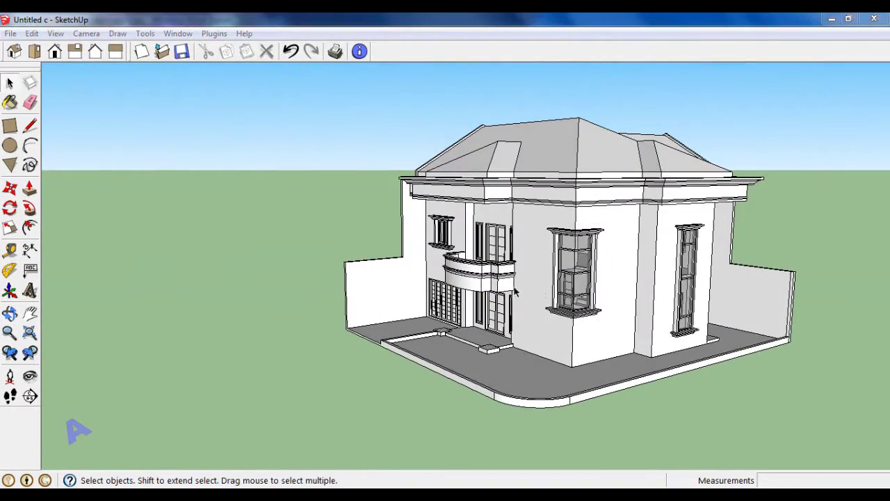
pyautogui.moveTo(213, 179); pyautogui.dragTo(292, 188, button='middle')
pyautogui.scroll(3, 377, 247)
pyautogui.scroll(2, 394, 255)
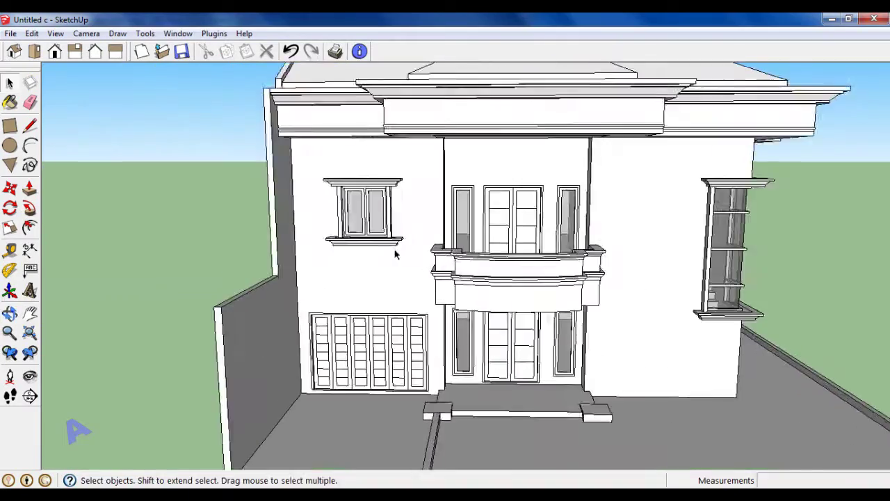
pyautogui.moveTo(395, 254); pyautogui.dragTo(452, 258, button='middle')
pyautogui.scroll(3, 463, 252)
pyautogui.scroll(2, 458, 254)
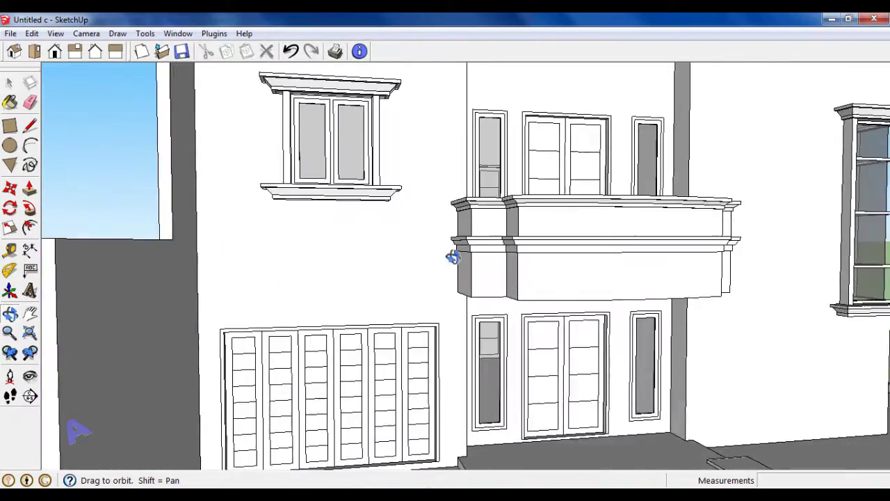
# In Front view, place guides 48 cm and a further 10 cm above the doors.
pyautogui.press('F4')
pyautogui.click(9, 249)
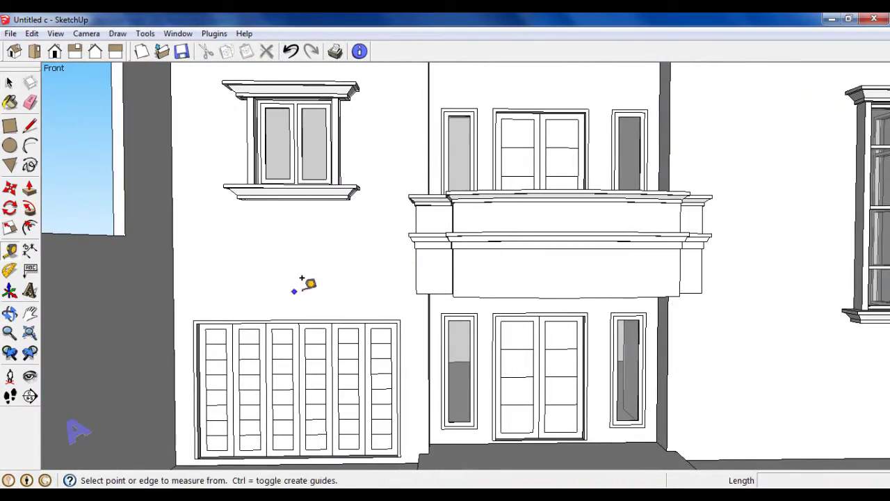
pyautogui.moveTo(308, 285); pyautogui.dragTo(452, 327, button='middle')
pyautogui.scroll(3, 452, 328)
pyautogui.click(449, 333)
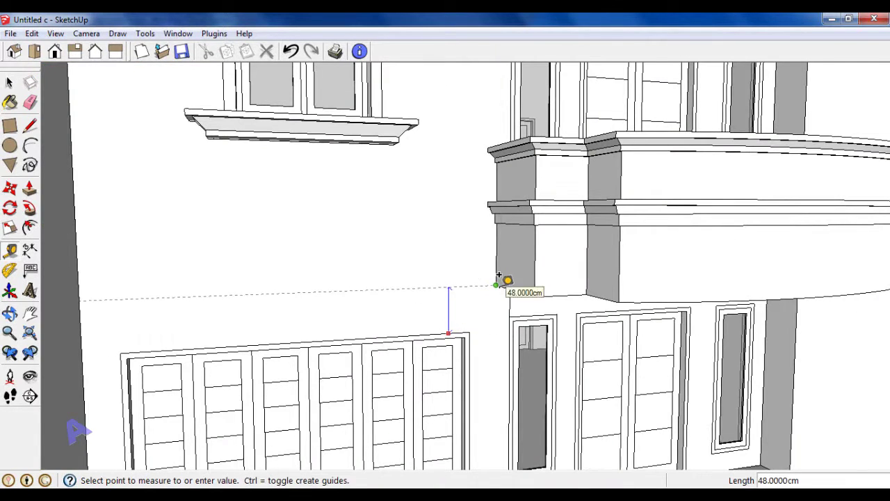
pyautogui.click(498, 276)
pyautogui.scroll(1, 410, 281)
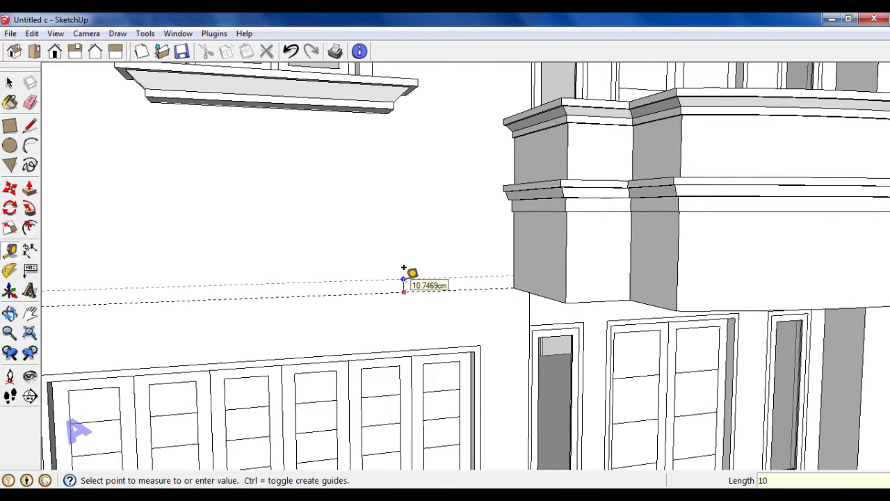
pyautogui.click(403, 278)
pyautogui.moveTo(403, 278); pyautogui.dragTo(507, 242, button='middle')
pyautogui.scroll(2, 402, 257)
# Draw the band rectangle between the guides and push/pull it outward from the wall.
pyautogui.click(10, 127)
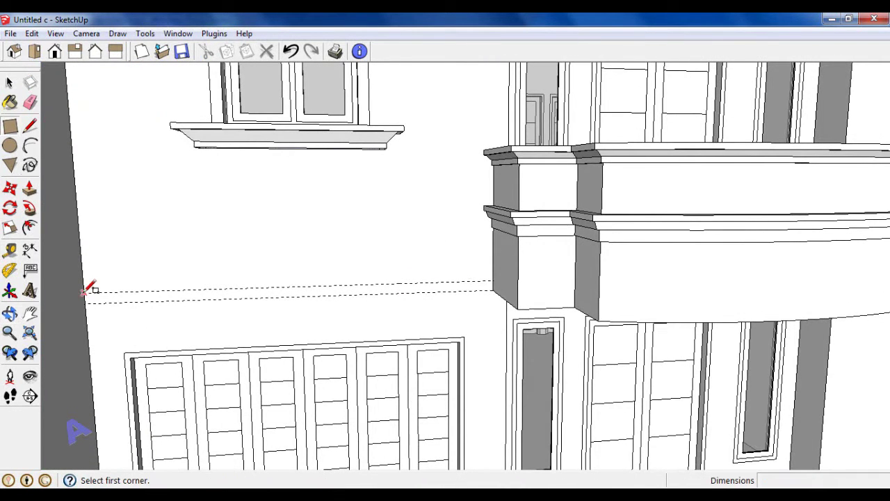
pyautogui.click(84, 293)
pyautogui.click(498, 287)
pyautogui.moveTo(499, 286)
pyautogui.mouseDown(button='middle')
pyautogui.moveTo(354, 228)
pyautogui.moveTo(260, 250)
pyautogui.mouseUp(button='middle')
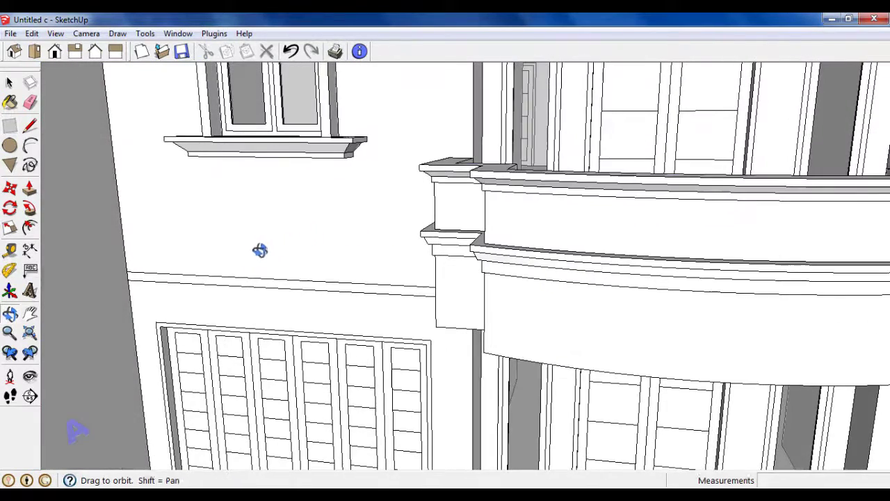
pyautogui.click(29, 187)
pyautogui.click(212, 282)
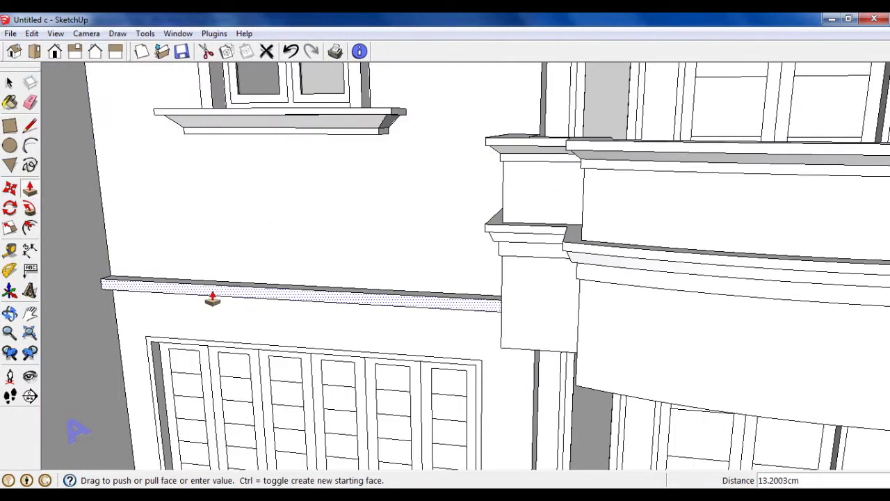
pyautogui.press('Return')
pyautogui.scroll(-5, 212, 296)
# Orbit around the house, viewing its right side and then the front with the balcony.
pyautogui.scroll(-4, 252, 268)
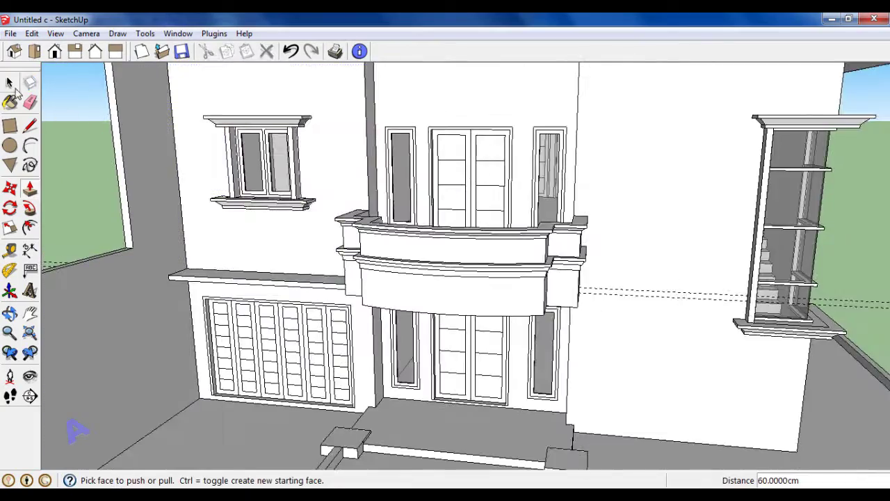
pyautogui.press('space')
pyautogui.moveTo(351, 254)
pyautogui.mouseDown(button='middle')
pyautogui.moveTo(265, 260)
pyautogui.moveTo(304, 258)
pyautogui.mouseUp(button='middle')
pyautogui.scroll(-3, 304, 258)
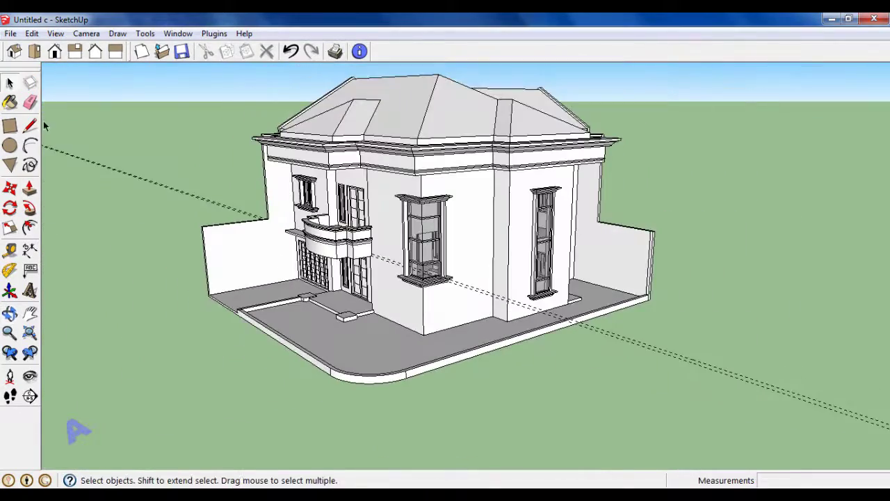
pyautogui.click(30, 103)
pyautogui.scroll(2, 199, 201)
pyautogui.scroll(2, 208, 175)
pyautogui.moveTo(209, 175); pyautogui.dragTo(243, 244, button='middle')
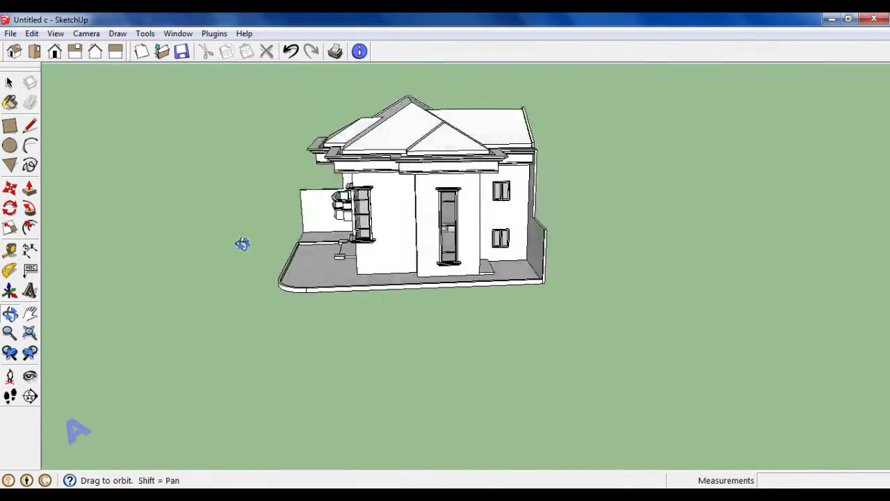
pyautogui.scroll(4, 487, 242)
pyautogui.moveTo(487, 242)
pyautogui.mouseDown(button='middle')
pyautogui.moveTo(503, 213)
pyautogui.moveTo(371, 204)
pyautogui.moveTo(632, 215)
pyautogui.moveTo(622, 171)
pyautogui.moveTo(562, 162)
pyautogui.mouseUp(button='middle')
pyautogui.scroll(2, 208, 199)
pyautogui.scroll(3, 204, 199)
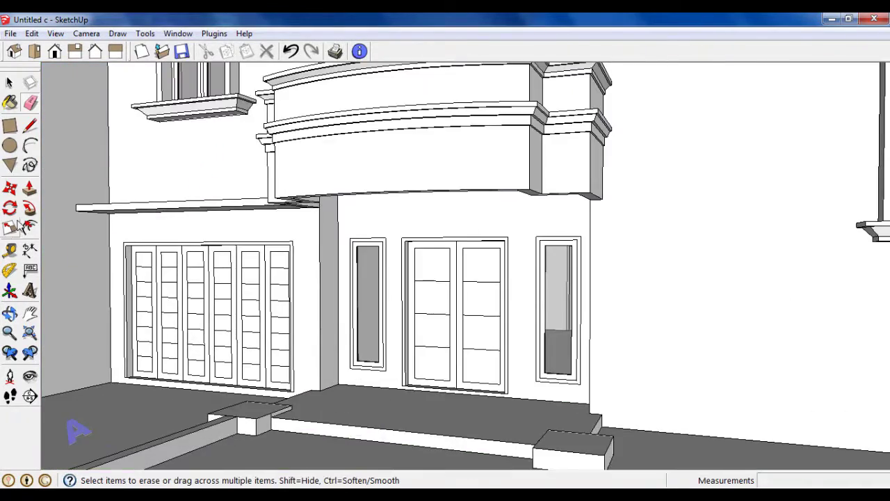
# Measure from the left door top to confirm the band sits 48 cm above.
pyautogui.click(9, 249)
pyautogui.scroll(1, 183, 237)
pyautogui.click(177, 237)
pyautogui.scroll(1, 186, 235)
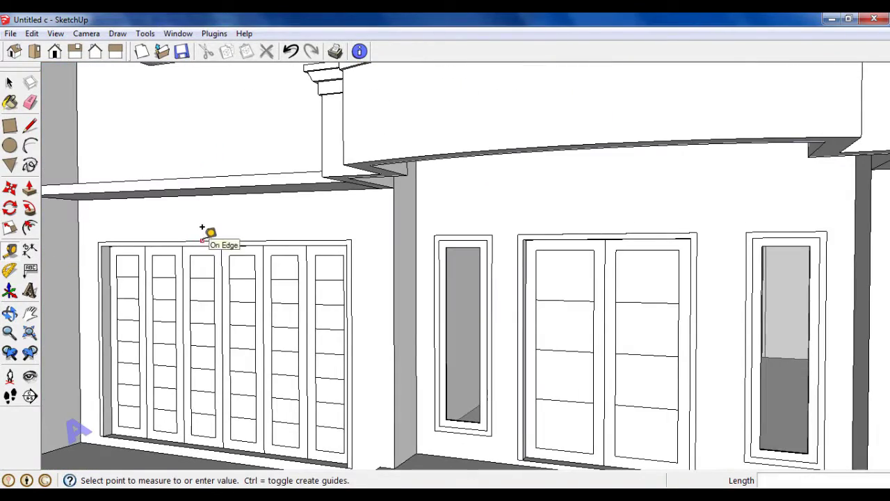
pyautogui.click(217, 185)
pyautogui.scroll(-5, 236, 229)
pyautogui.moveTo(244, 246)
pyautogui.mouseDown(button='middle')
pyautogui.moveTo(494, 300)
pyautogui.moveTo(141, 340)
pyautogui.moveTo(509, 292)
pyautogui.mouseUp(button='middle')
# Place a guide across the side wall, measured up from the side window's top.
pyautogui.scroll(2, 504, 287)
pyautogui.scroll(2, 522, 296)
pyautogui.scroll(2, 531, 298)
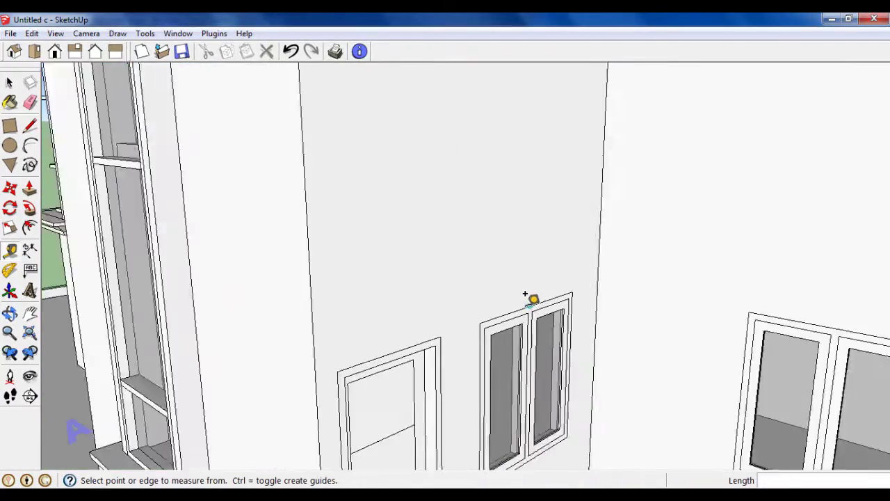
pyautogui.scroll(2, 535, 292)
pyautogui.click(537, 289)
pyautogui.write('50')
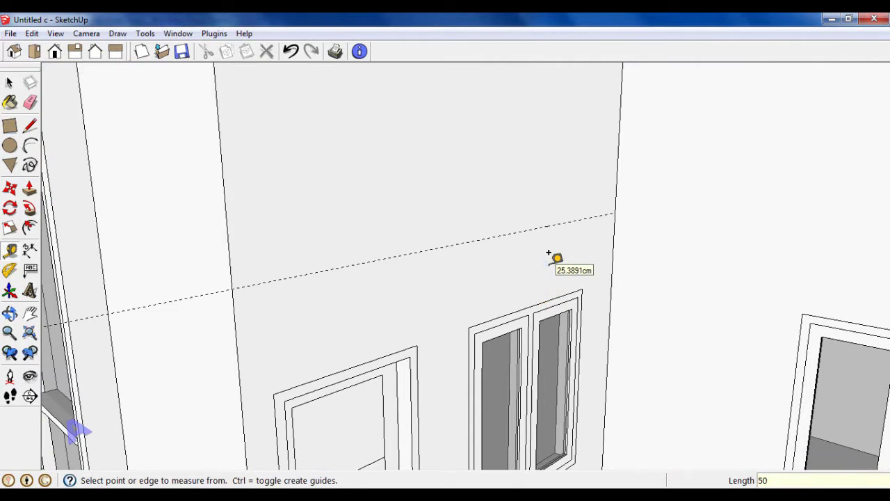
pyautogui.scroll(1, 550, 255)
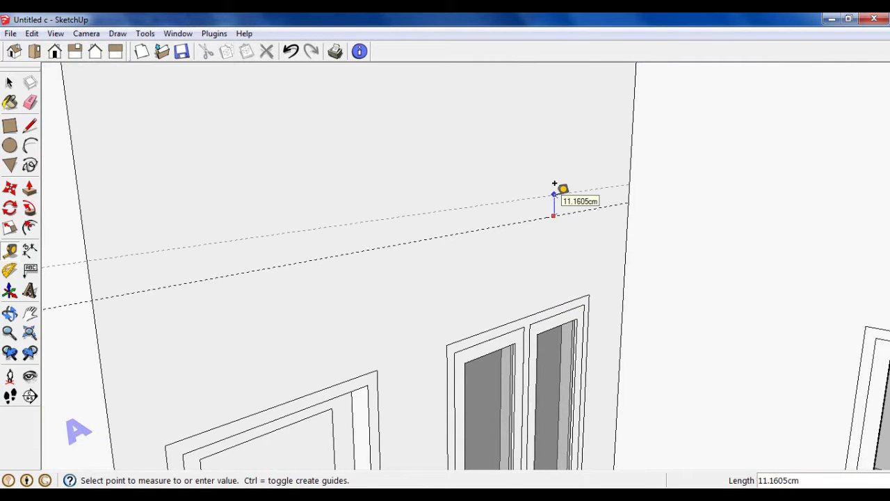
pyautogui.click(554, 194)
pyautogui.scroll(-2, 550, 247)
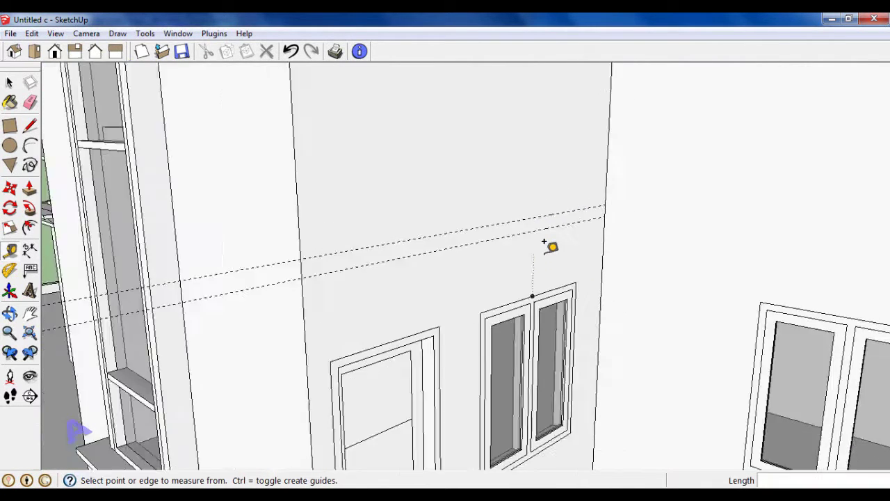
pyautogui.scroll(-3, 580, 258)
pyautogui.scroll(-2, 626, 327)
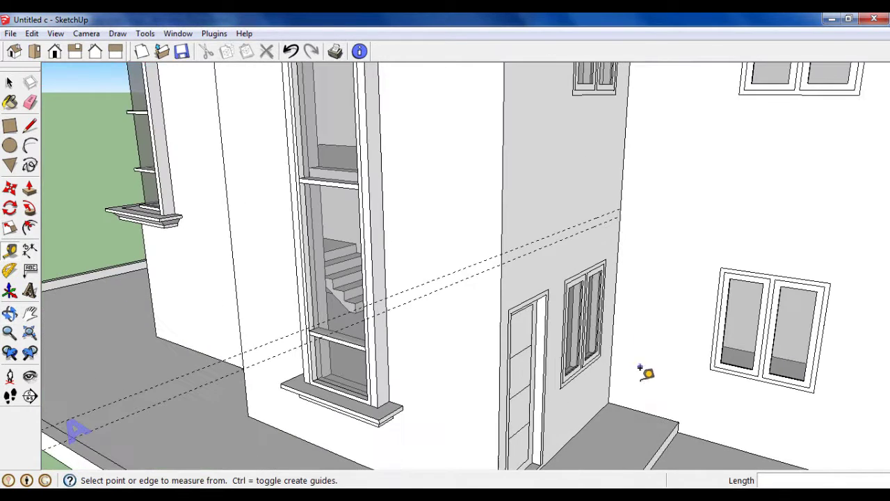
# Add a 280 cm guide on the adjoining right wall, measured from the step edge.
pyautogui.click(620, 211)
pyautogui.click(632, 402)
pyautogui.click(628, 208)
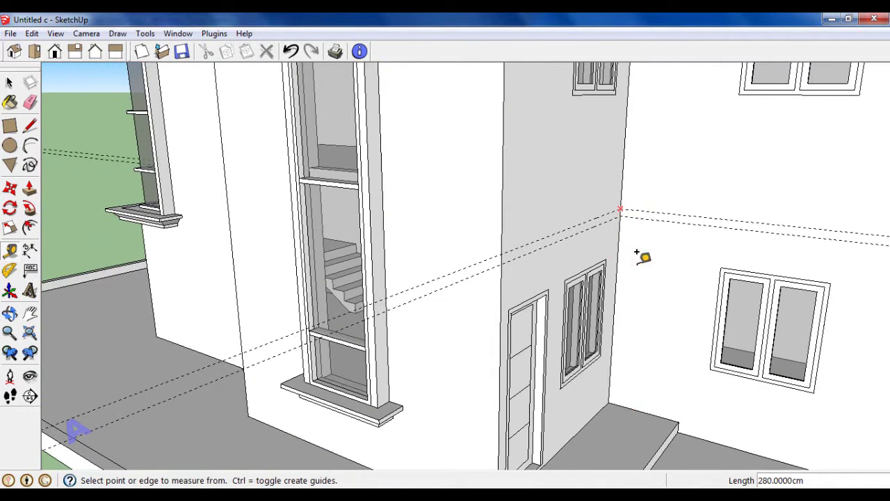
pyautogui.scroll(-3, 643, 271)
pyautogui.click(10, 83)
pyautogui.scroll(2, 631, 256)
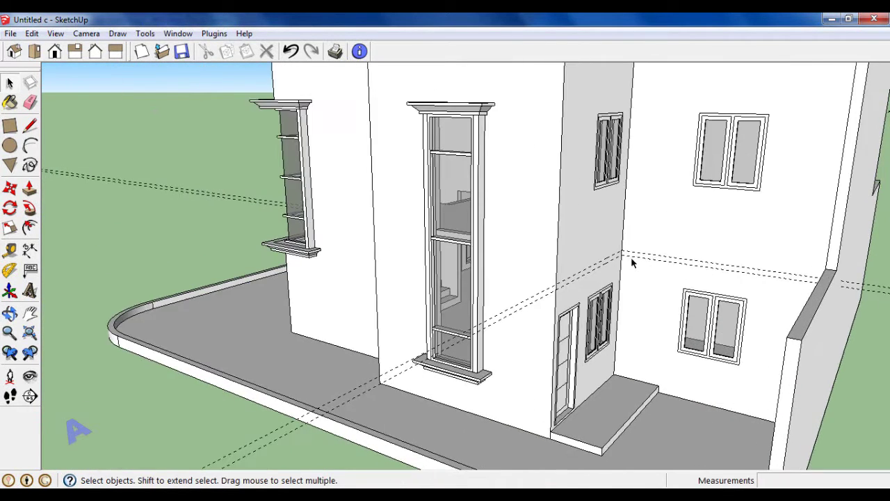
pyautogui.scroll(3, 594, 264)
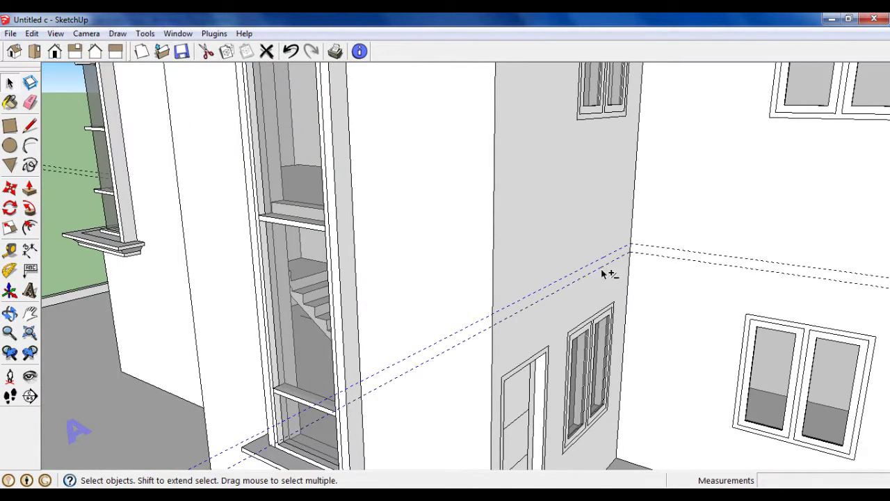
# Copy the selected guide lines 335 cm higher up the side wall.
pyautogui.click(10, 187)
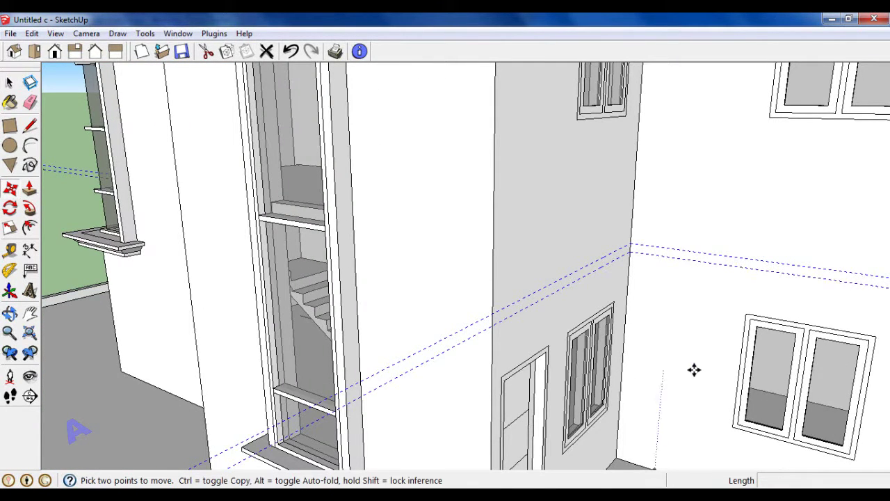
pyautogui.keyDown('ctrl'); pyautogui.click(745, 317); pyautogui.keyUp('ctrl')
pyautogui.scroll(-3, 747, 302)
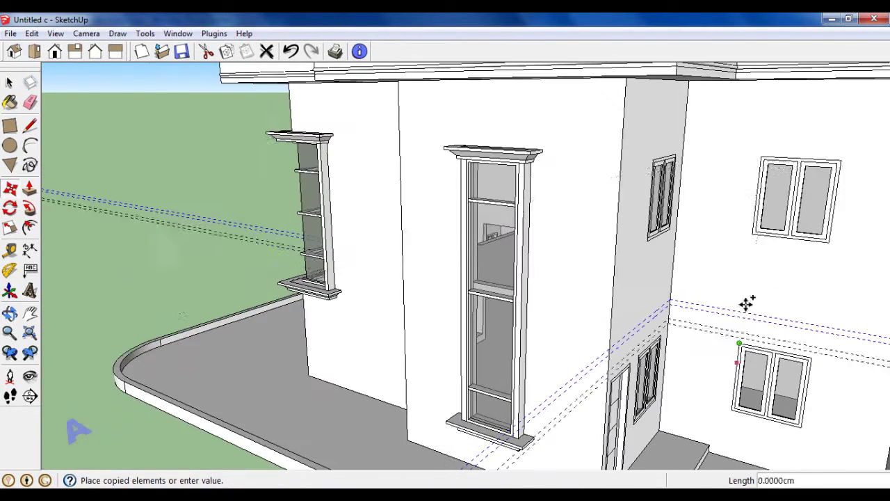
pyautogui.click(759, 159)
# Draw the thin 385 × 10 cm trim strip between the guides, wrapping the corner.
pyautogui.press('d')
pyautogui.scroll(2, 697, 118)
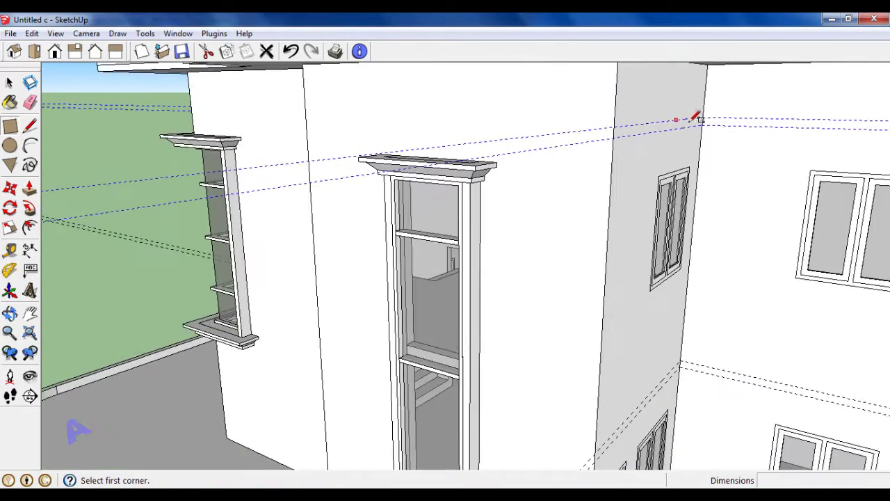
pyautogui.click(700, 118)
pyautogui.click(704, 116)
pyautogui.scroll(-3, 725, 139)
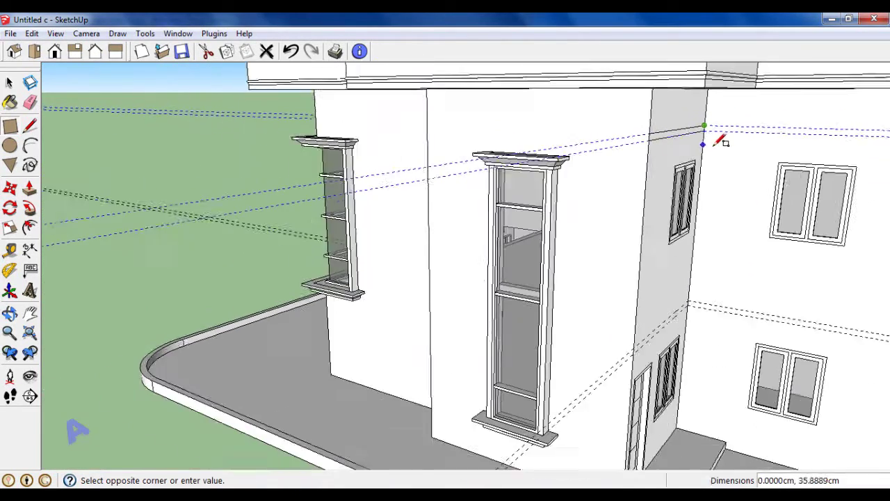
pyautogui.moveTo(725, 139)
pyautogui.mouseDown(button='middle')
pyautogui.moveTo(661, 144)
pyautogui.moveTo(834, 143)
pyautogui.mouseUp(button='middle')
pyautogui.scroll(3, 855, 141)
pyautogui.scroll(-2, 869, 130)
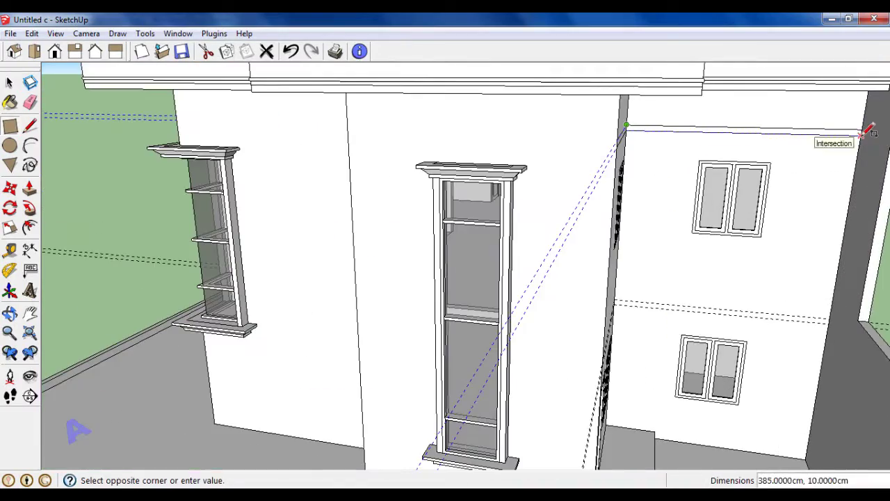
pyautogui.click(868, 127)
pyautogui.scroll(-3, 675, 285)
pyautogui.moveTo(675, 285)
pyautogui.mouseDown(button='middle')
pyautogui.moveTo(642, 238)
pyautogui.moveTo(610, 235)
pyautogui.mouseUp(button='middle')
pyautogui.scroll(5, 606, 242)
pyautogui.click(605, 244)
# Orbit to look along the side wall at the finished strip.
pyautogui.scroll(-3, 636, 242)
pyautogui.click(867, 252)
pyautogui.scroll(-3, 867, 251)
pyautogui.moveTo(867, 251); pyautogui.dragTo(687, 258, button='middle')
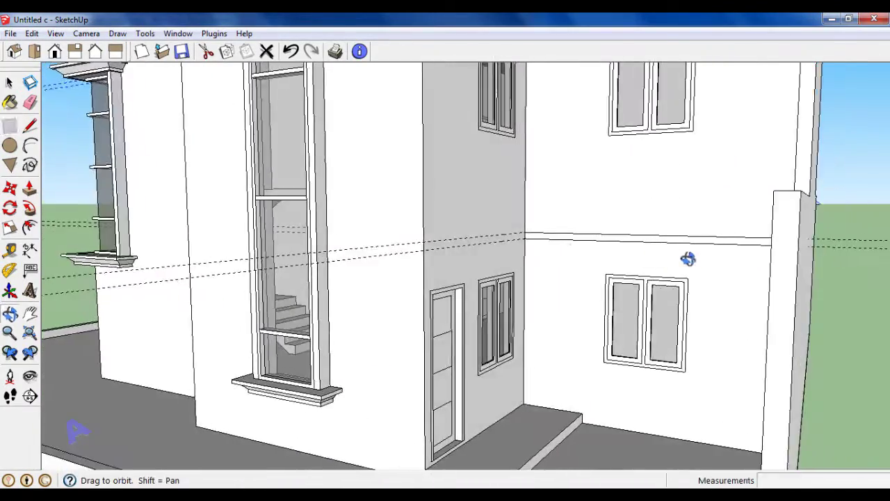
pyautogui.scroll(3, 532, 223)
# Zoom in on the side wall and pick the trim strip face with Push/Pull.
pyautogui.press('e')
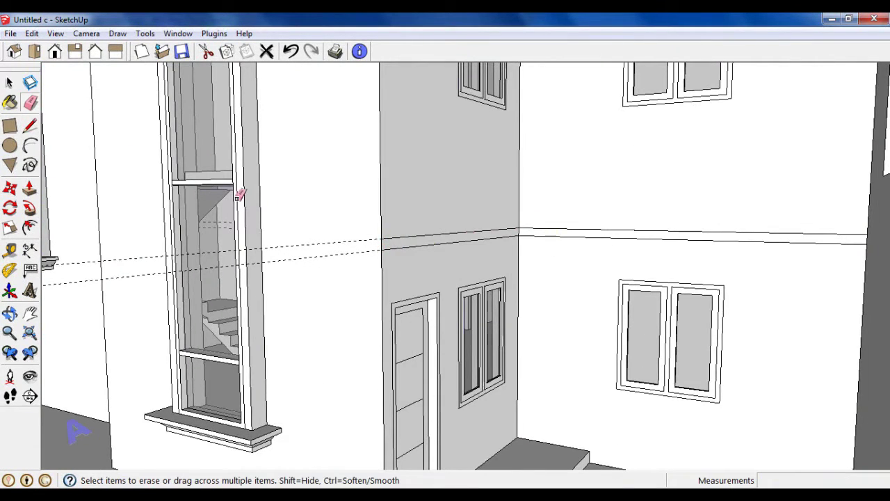
pyautogui.scroll(-5, 400, 331)
pyautogui.scroll(-3, 431, 209)
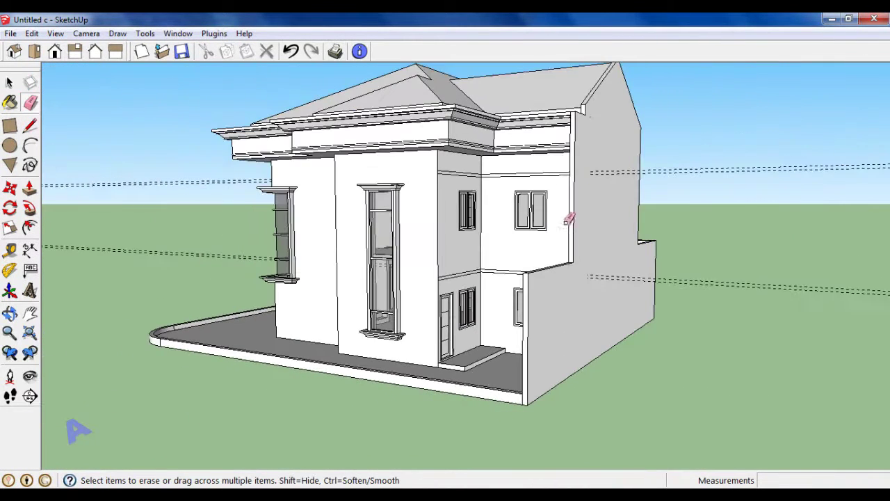
pyautogui.scroll(-3, 695, 261)
pyautogui.scroll(3, 519, 216)
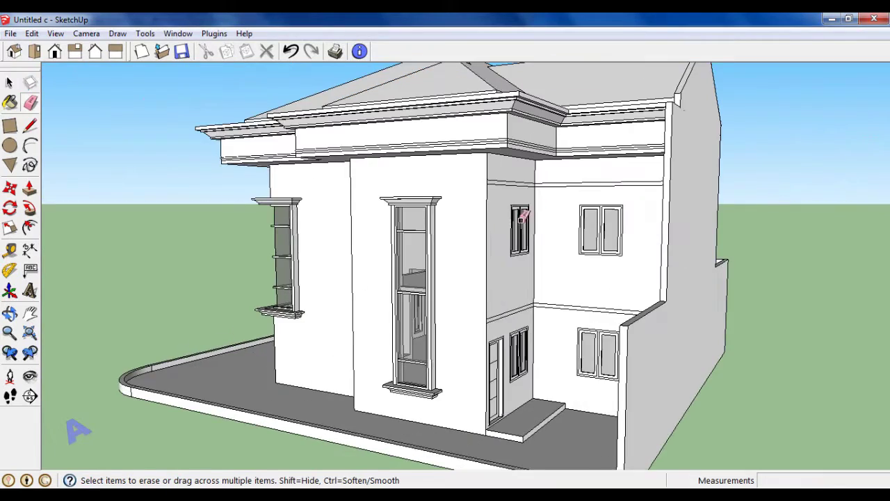
pyautogui.click(29, 188)
pyautogui.moveTo(417, 264); pyautogui.dragTo(469, 255, button='middle')
pyautogui.scroll(3, 506, 179)
pyautogui.click(517, 199)
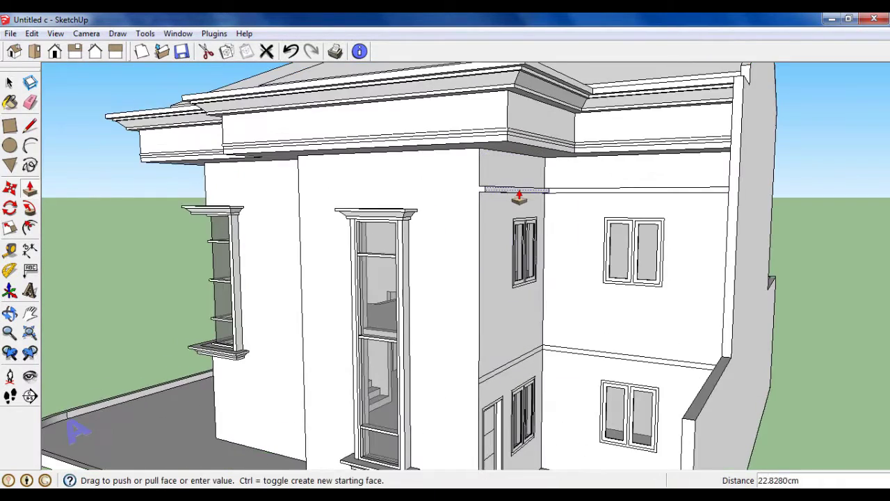
# Pull the strip outward into a projecting ledge above the windows.
pyautogui.scroll(-3, 527, 343)
pyautogui.scroll(3, 518, 298)
pyautogui.scroll(2, 508, 312)
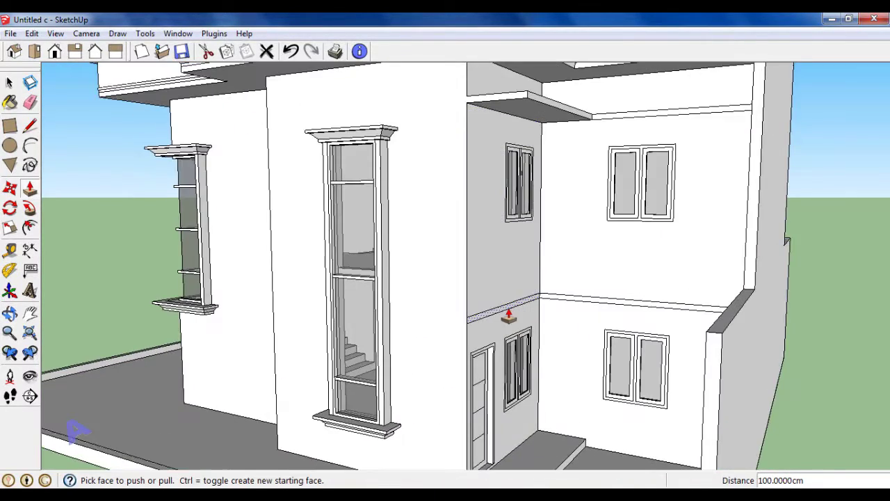
pyautogui.scroll(-2, 532, 290)
pyautogui.moveTo(532, 290); pyautogui.dragTo(552, 328, button='middle')
pyautogui.scroll(3, 596, 215)
pyautogui.scroll(2, 576, 235)
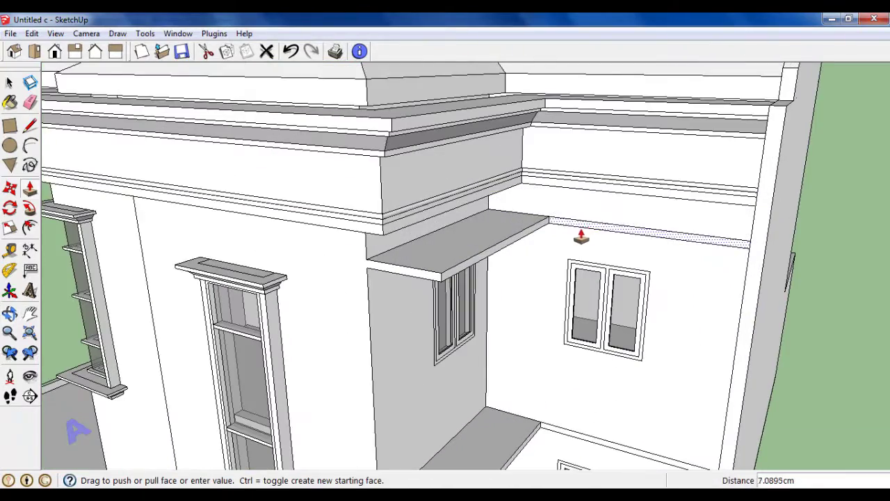
pyautogui.click(576, 238)
pyautogui.scroll(-3, 572, 317)
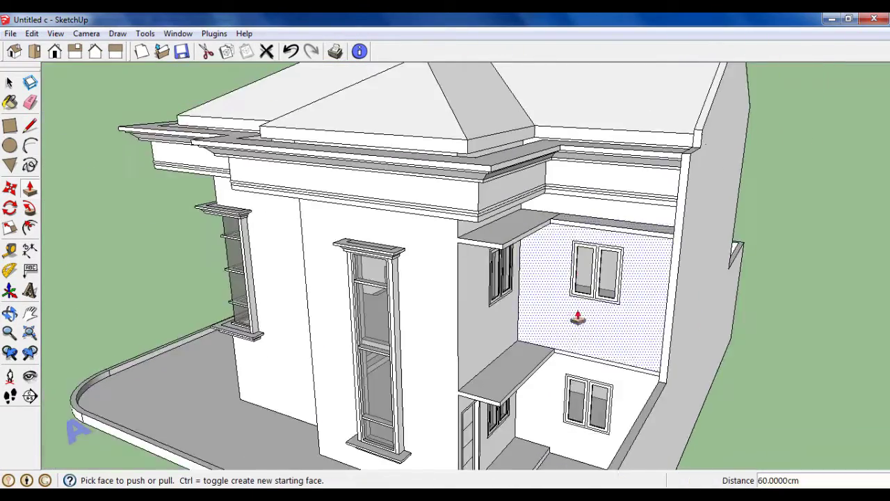
pyautogui.scroll(3, 575, 373)
pyautogui.scroll(-1, 574, 354)
pyautogui.moveTo(575, 354); pyautogui.dragTo(215, 205, button='middle')
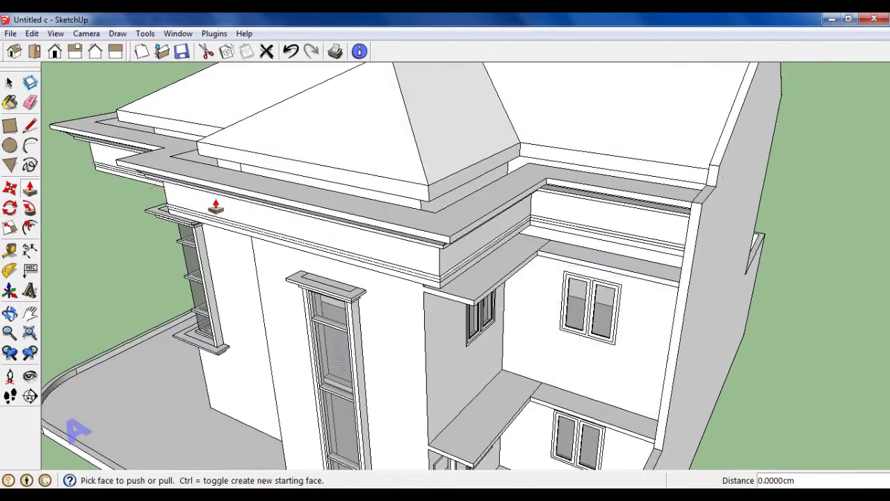
# Use the Eraser on stray edges and orbit around to the back of the house.
pyautogui.click(30, 101)
pyautogui.scroll(3, 552, 238)
pyautogui.scroll(1, 521, 235)
pyautogui.scroll(-3, 536, 369)
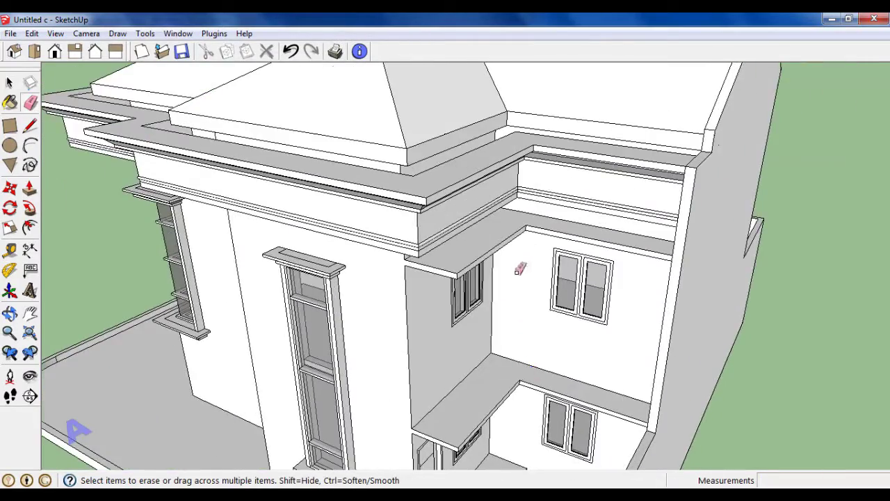
pyautogui.scroll(-4, 517, 271)
pyautogui.moveTo(532, 308)
pyautogui.mouseDown(button='middle')
pyautogui.moveTo(413, 250)
pyautogui.moveTo(408, 258)
pyautogui.moveTo(381, 218)
pyautogui.mouseUp(button='middle')
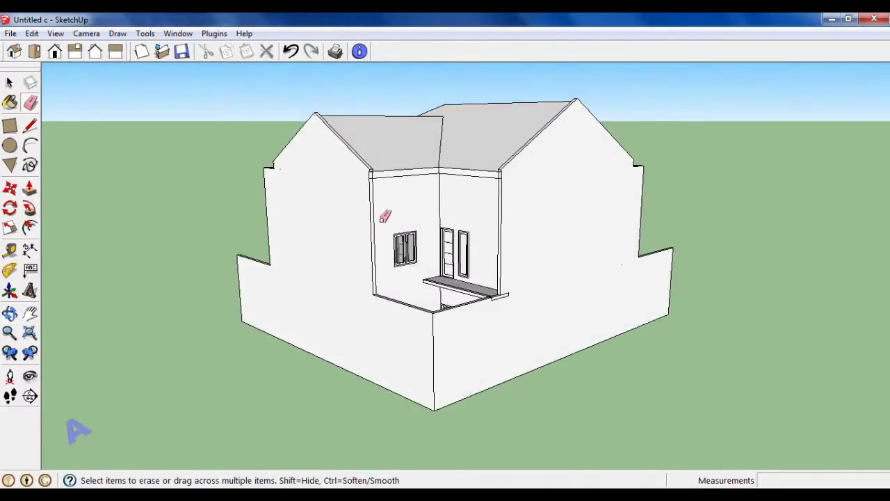
# Place a tape-measure guide 50 cm above the back-wall window.
pyautogui.scroll(2, 382, 218)
pyautogui.scroll(2, 419, 247)
pyautogui.click(10, 249)
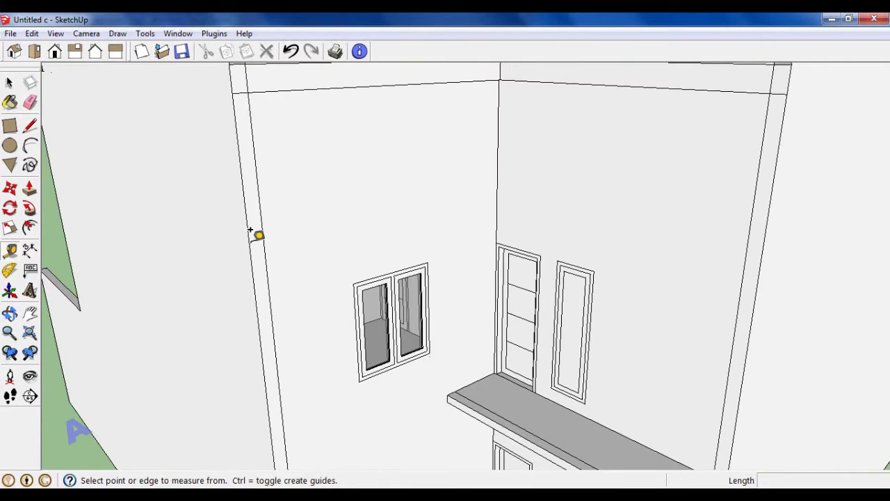
pyautogui.scroll(2, 397, 253)
pyautogui.scroll(2, 408, 273)
pyautogui.click(404, 282)
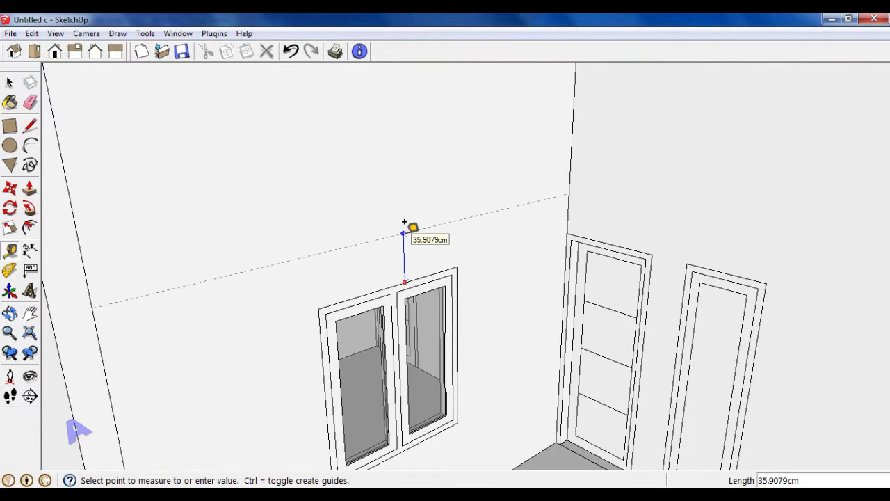
pyautogui.press('Return')
pyautogui.scroll(1, 418, 222)
# Add a second offset guide and a guide along the right wall.
pyautogui.click(432, 203)
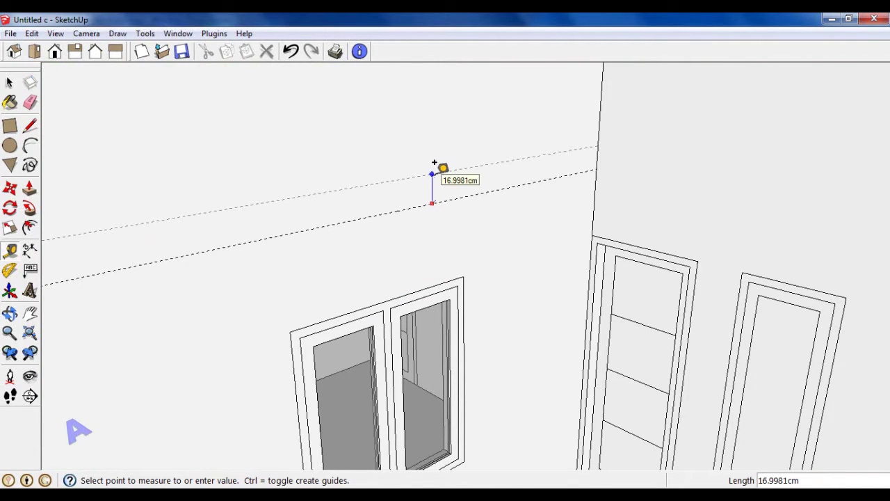
pyautogui.press('Return')
pyautogui.scroll(-2, 461, 185)
pyautogui.scroll(-1, 563, 215)
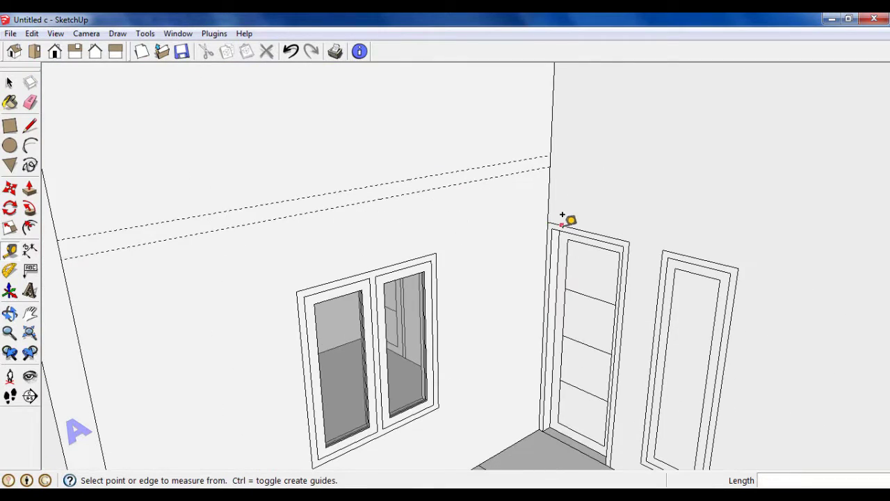
pyautogui.click(549, 153)
pyautogui.click(552, 142)
pyautogui.scroll(-2, 602, 173)
# Draw the trim strip rectangle along the back wall between the guides.
pyautogui.moveTo(602, 173)
pyautogui.mouseDown(button='middle')
pyautogui.moveTo(616, 200)
pyautogui.moveTo(65, 114)
pyautogui.mouseUp(button='middle')
pyautogui.press('r')
pyautogui.click(623, 172)
pyautogui.moveTo(627, 173)
pyautogui.mouseDown(button='middle')
pyautogui.moveTo(693, 209)
pyautogui.moveTo(785, 151)
pyautogui.mouseUp(button='middle')
pyautogui.scroll(4, 777, 174)
pyautogui.click(774, 187)
pyautogui.moveTo(774, 187); pyautogui.dragTo(558, 174, button='middle')
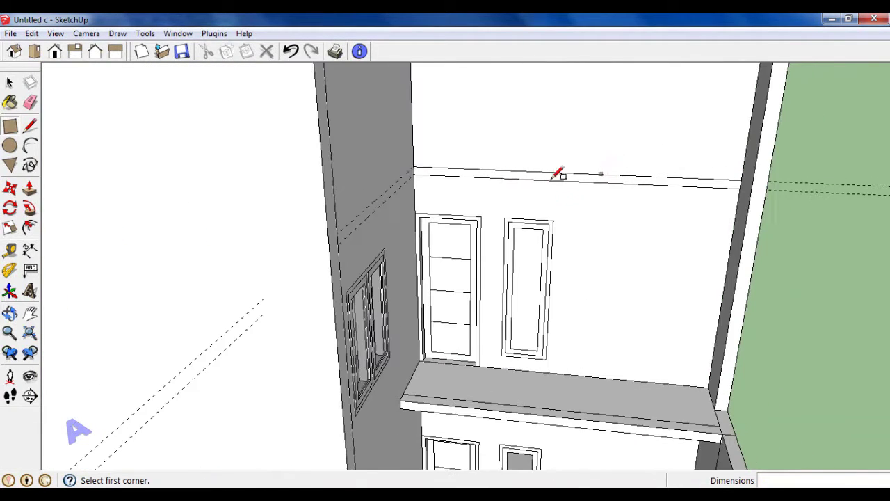
pyautogui.moveTo(398, 182); pyautogui.dragTo(219, 244, button='middle')
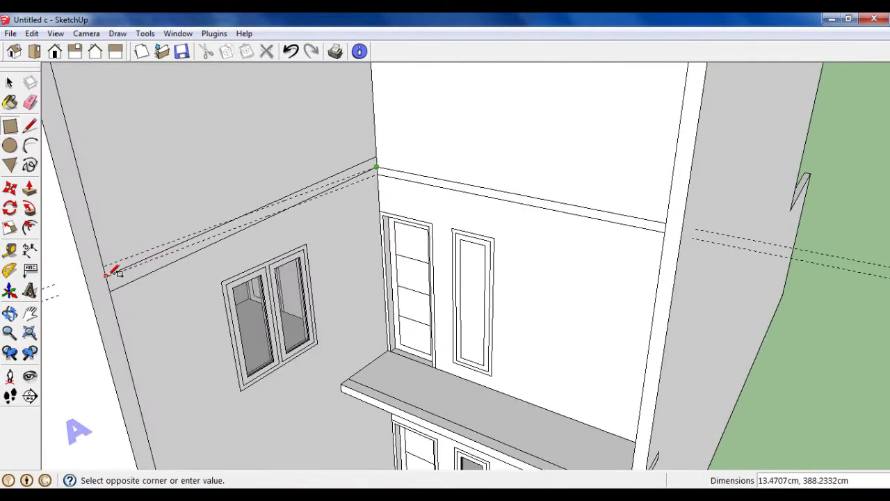
pyautogui.press('Escape')
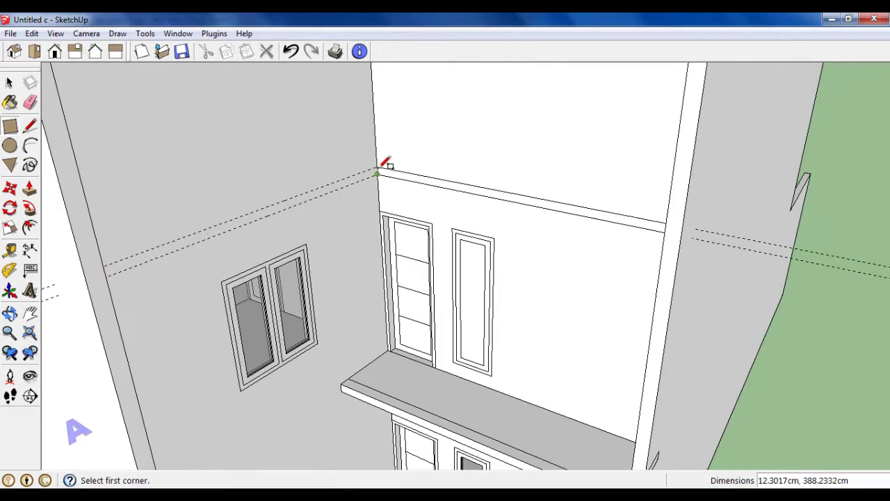
pyautogui.moveTo(109, 268)
pyautogui.mouseDown(button='middle')
pyautogui.moveTo(252, 197)
pyautogui.moveTo(127, 175)
pyautogui.mouseUp(button='middle')
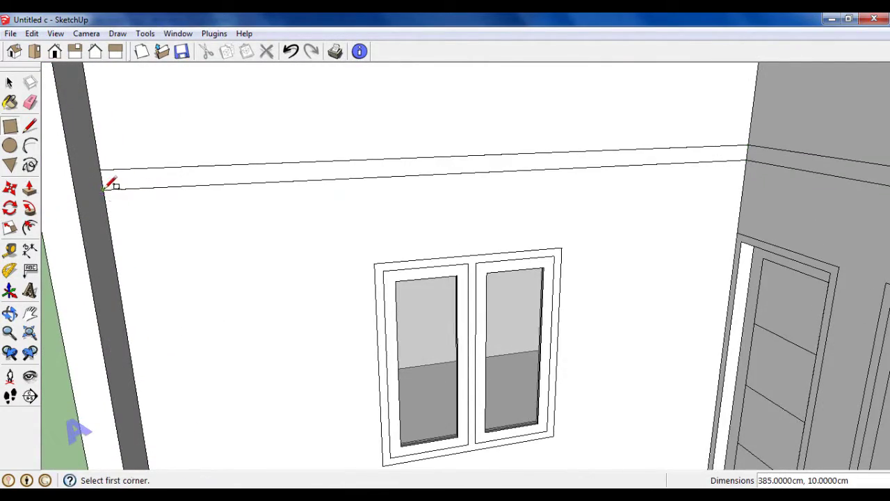
# Push/Pull the upper wall strips out 50 cm into a ledge around the inner corner.
pyautogui.click(29, 187)
pyautogui.moveTo(143, 183); pyautogui.dragTo(69, 195)
pyautogui.moveTo(70, 195)
pyautogui.mouseDown(button='middle')
pyautogui.moveTo(364, 183)
pyautogui.moveTo(654, 189)
pyautogui.moveTo(635, 233)
pyautogui.mouseUp(button='middle')
pyautogui.click(654, 188)
pyautogui.click(671, 188)
pyautogui.click(30, 103)
pyautogui.scroll(2, 567, 222)
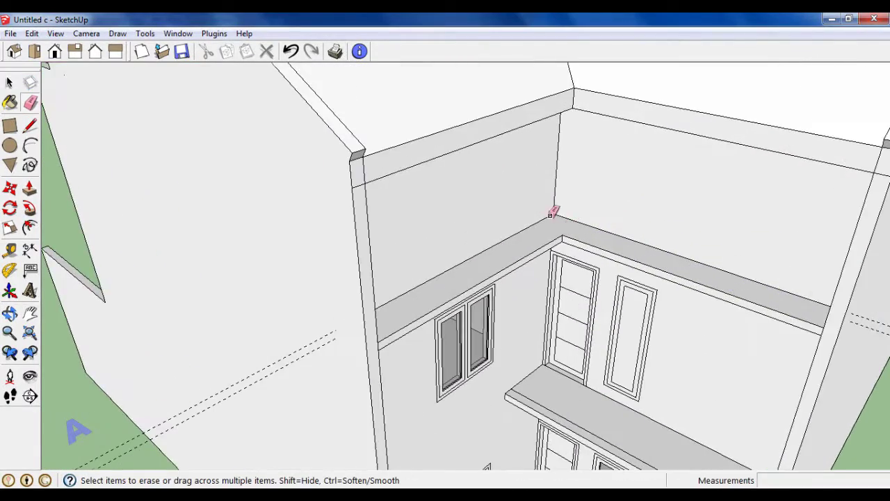
# Extend the upper courtyard trim band's face out 50 cm into a ledge.
pyautogui.scroll(-3, 348, 327)
pyautogui.scroll(-2, 507, 314)
pyautogui.moveTo(507, 313)
pyautogui.mouseDown(button='middle')
pyautogui.moveTo(512, 269)
pyautogui.moveTo(439, 272)
pyautogui.mouseUp(button='middle')
pyautogui.scroll(3, 439, 272)
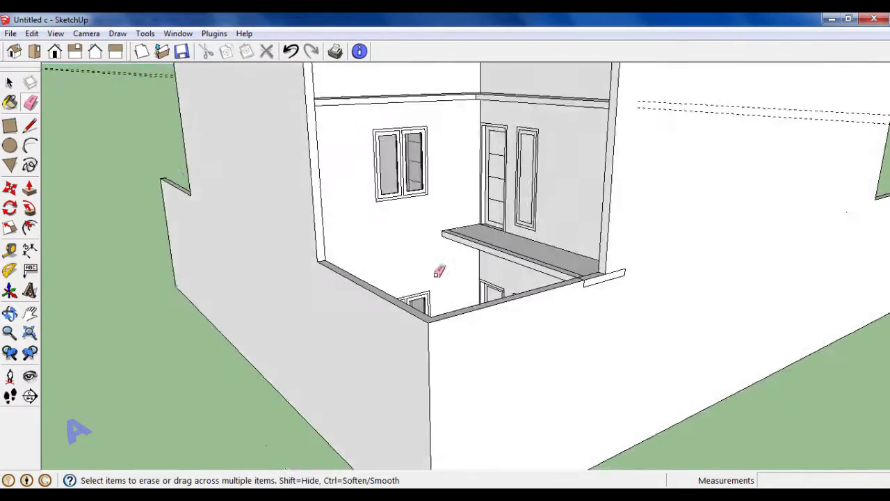
pyautogui.scroll(-2, 439, 271)
pyautogui.moveTo(487, 253); pyautogui.dragTo(480, 284, button='middle')
pyautogui.click(29, 188)
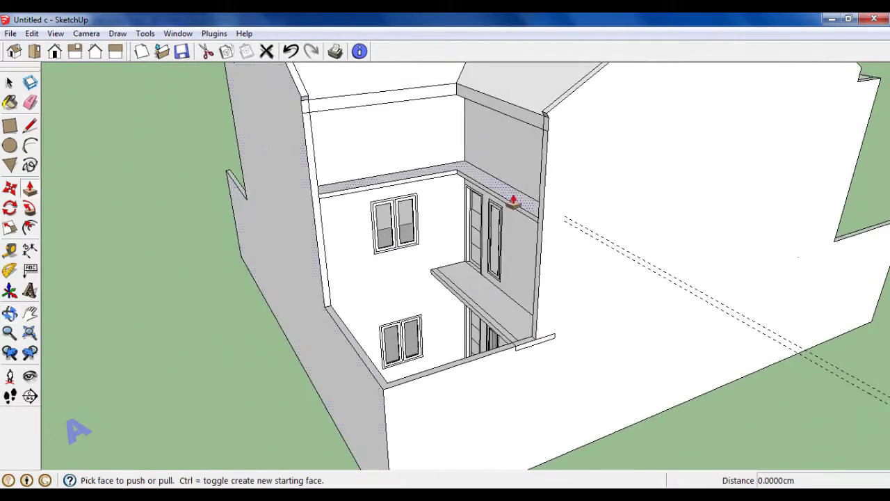
pyautogui.scroll(2, 514, 202)
pyautogui.click(509, 213)
pyautogui.write('50')
pyautogui.press('Return')
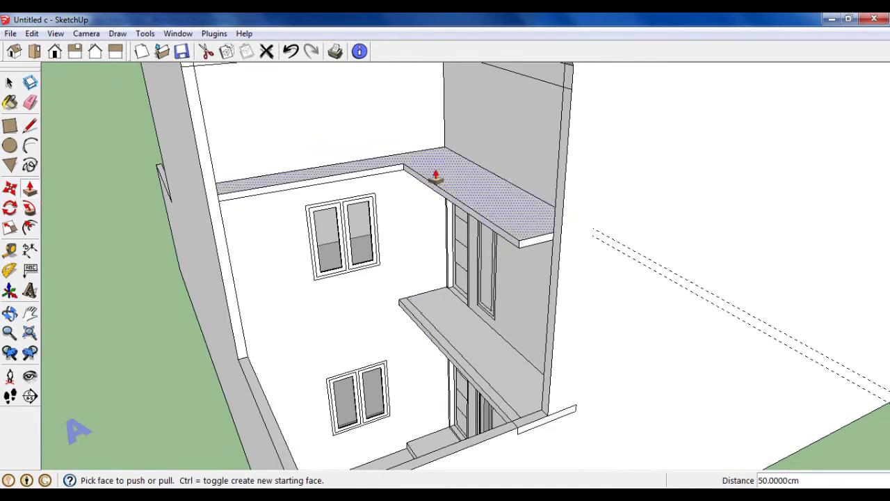
# Raise the balcony's front edge face 60 cm into a parapet wall.
pyautogui.scroll(2, 427, 312)
pyautogui.click(424, 304)
pyautogui.write('6')
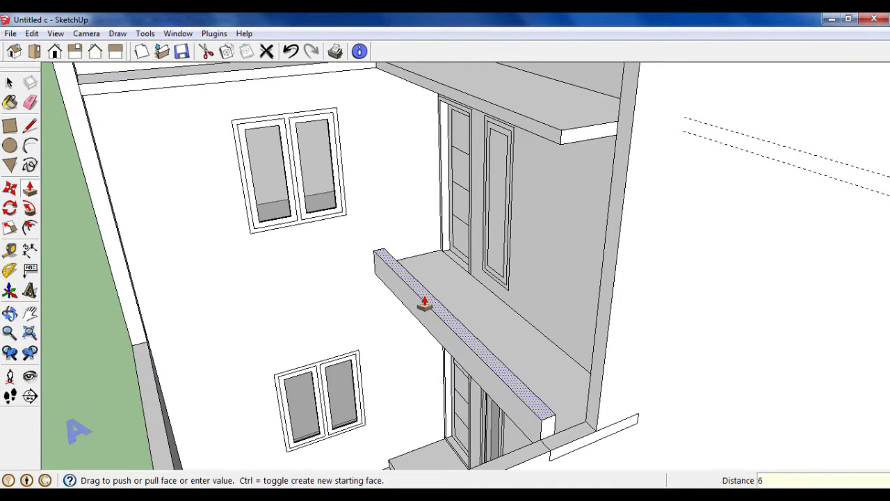
pyautogui.write('0')
pyautogui.press('Return')
pyautogui.scroll(-2, 454, 255)
pyautogui.moveTo(494, 308); pyautogui.dragTo(532, 317, button='middle')
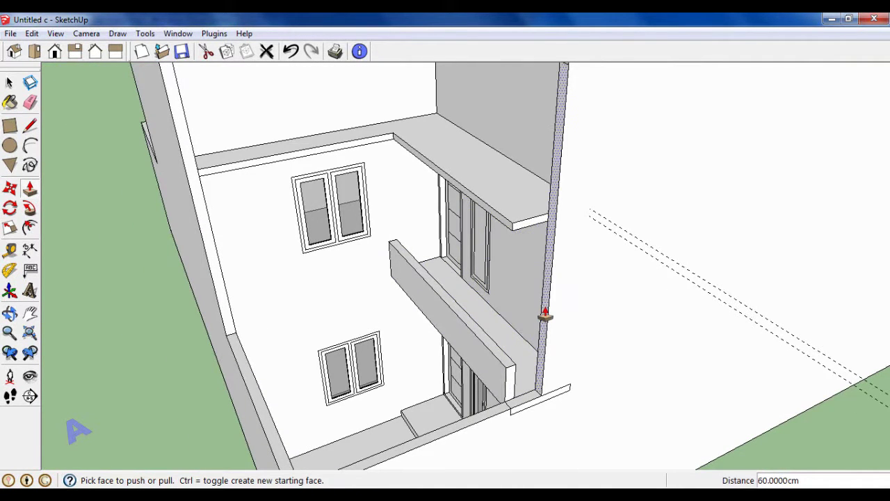
# Push the wall's end face outward and erase leftover edges around the balcony.
pyautogui.click(545, 315)
pyautogui.click(497, 368)
pyautogui.moveTo(536, 258)
pyautogui.mouseDown(button='middle')
pyautogui.moveTo(499, 239)
pyautogui.moveTo(511, 257)
pyautogui.mouseUp(button='middle')
pyautogui.press('e')
pyautogui.scroll(2, 577, 311)
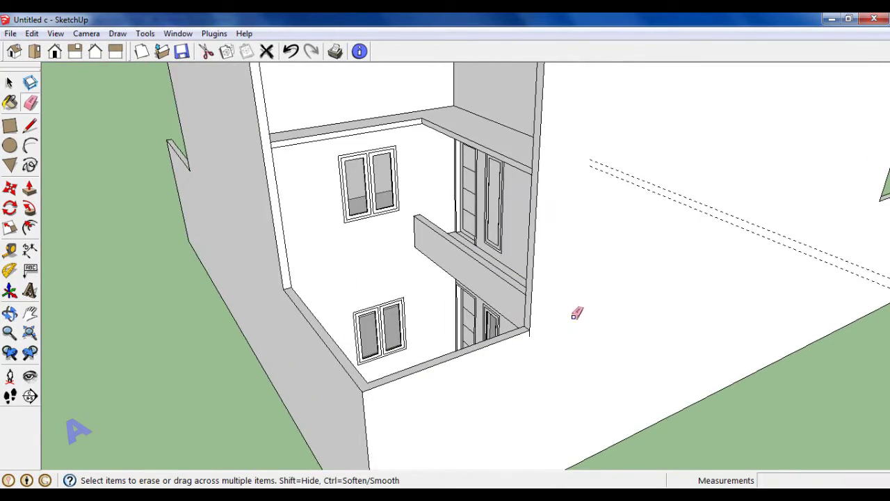
pyautogui.scroll(2, 530, 333)
pyautogui.scroll(-2, 530, 332)
pyautogui.scroll(3, 441, 224)
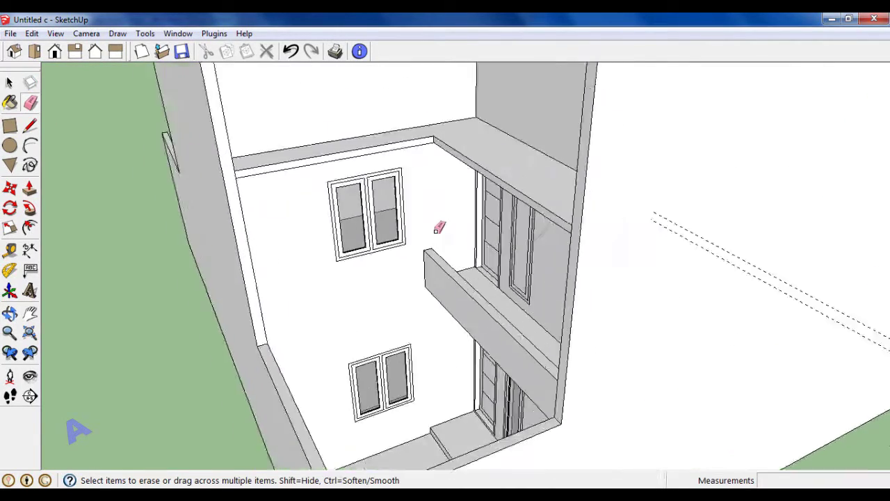
pyautogui.scroll(2, 431, 224)
pyautogui.scroll(1, 393, 252)
pyautogui.press('l')
pyautogui.scroll(3, 390, 256)
# Draw the cap profile at the parapet's top corner, using a guide 2 cm off the corner.
pyautogui.click(432, 257)
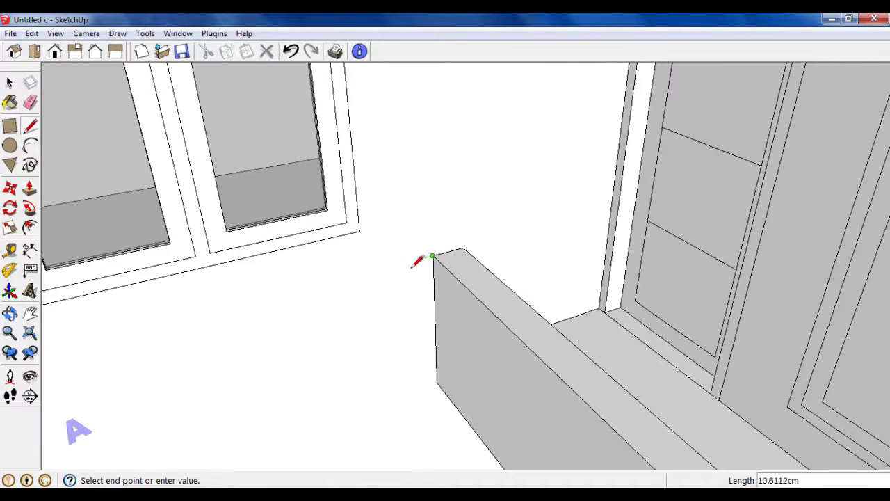
pyautogui.scroll(2, 391, 275)
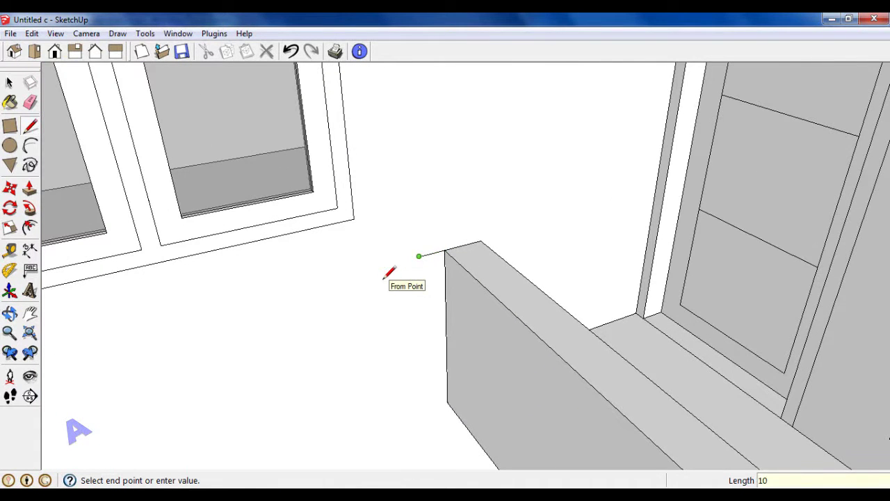
pyautogui.scroll(2, 404, 262)
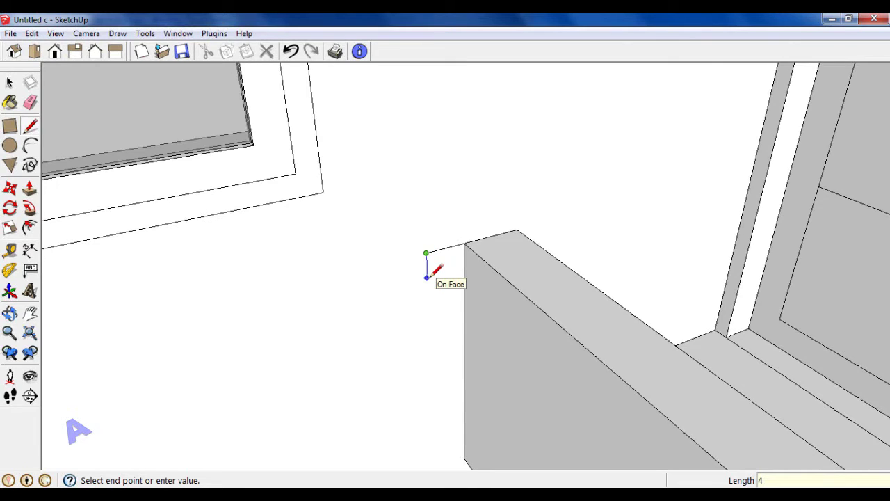
pyautogui.scroll(2, 432, 274)
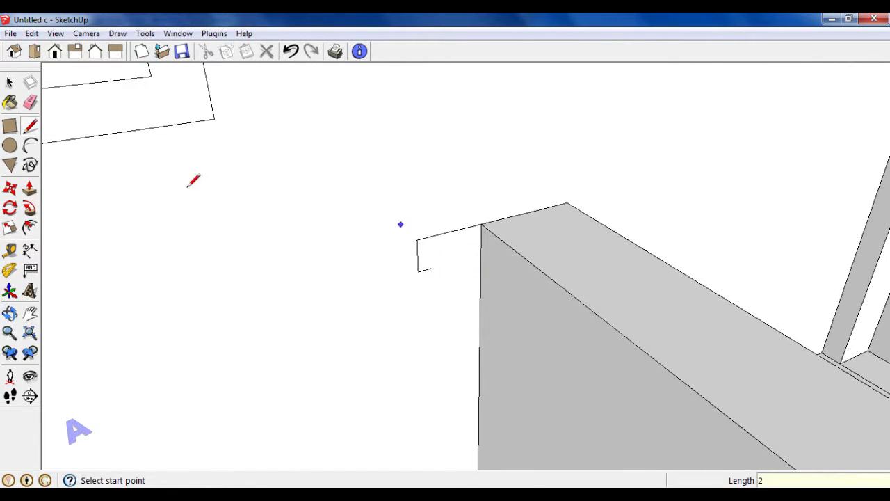
pyautogui.click(9, 252)
pyautogui.click(465, 228)
pyautogui.write('10')
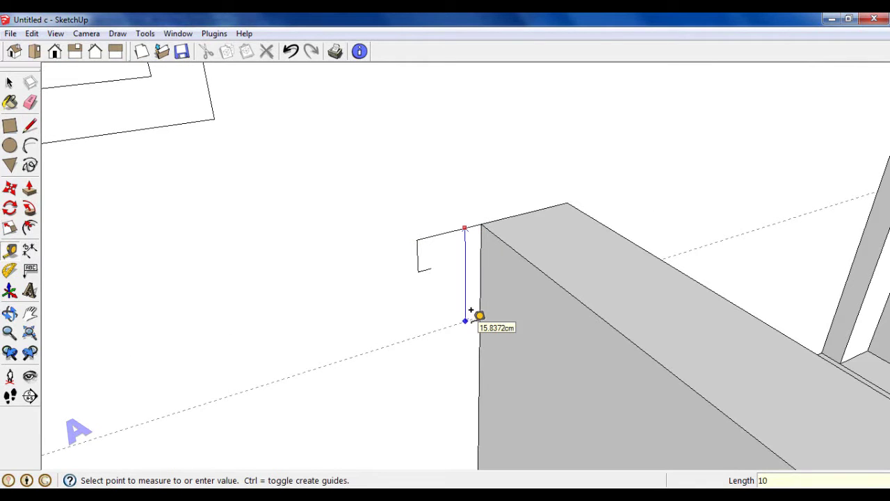
pyautogui.press('Return')
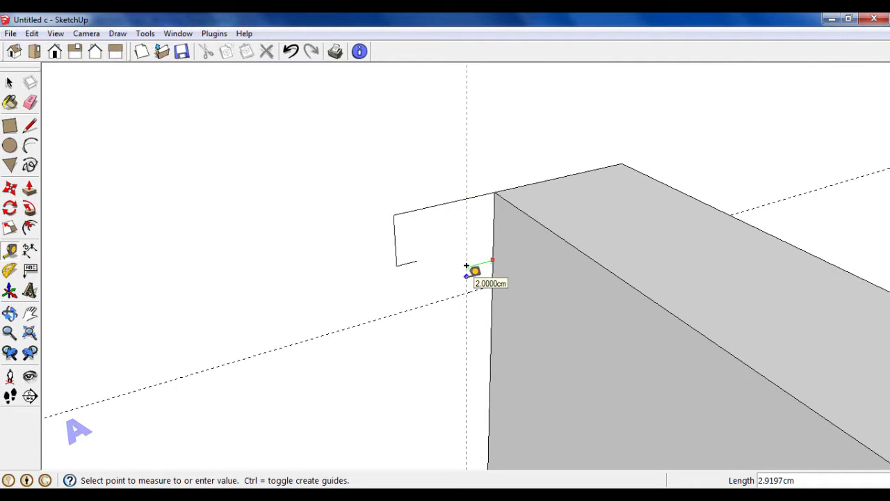
pyautogui.scroll(2, 470, 278)
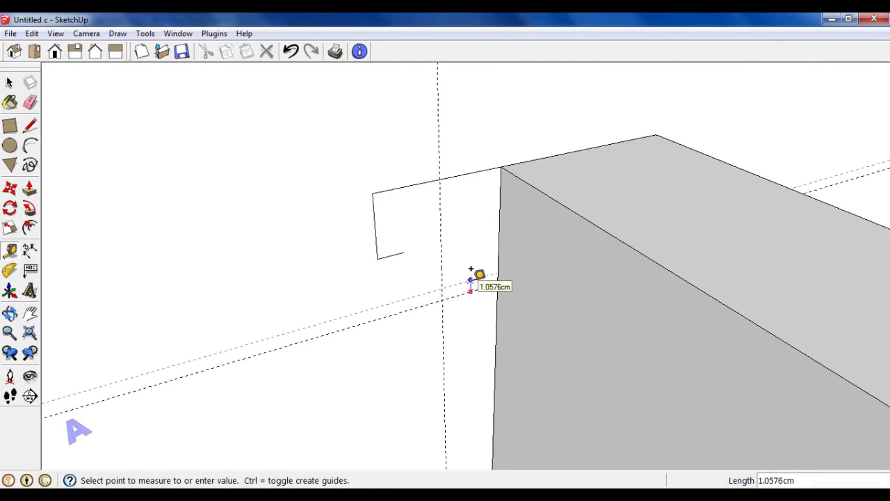
pyautogui.write('2')
pyautogui.press('Return')
pyautogui.scroll(1, 490, 243)
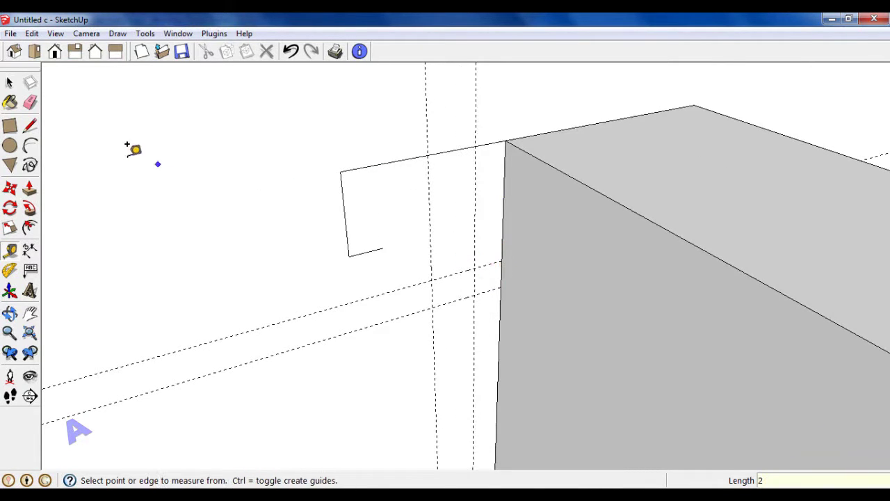
pyautogui.click(29, 127)
pyautogui.click(490, 289)
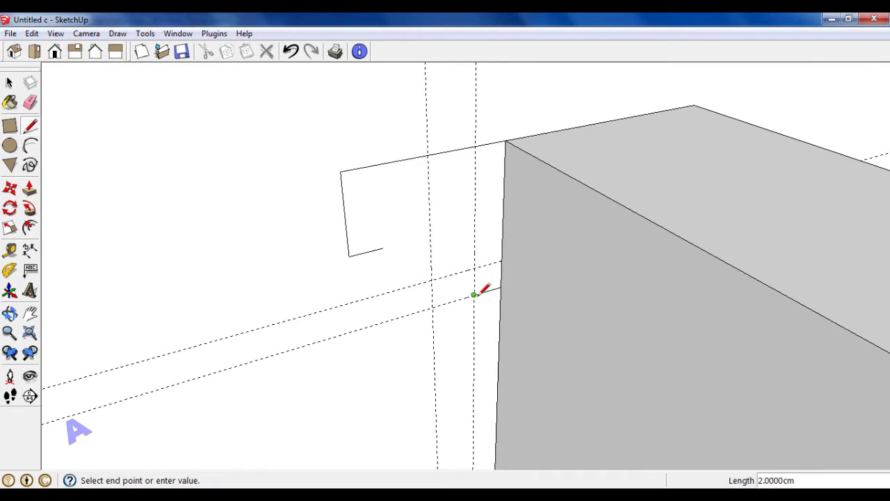
# Erase the leftover guides and sweep the profile along the parapet top with Follow Me.
pyautogui.click(30, 102)
pyautogui.scroll(-1, 363, 332)
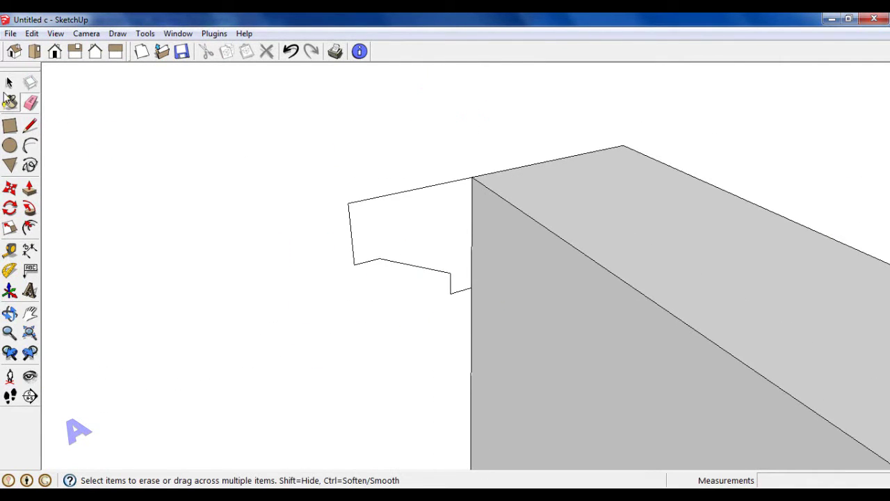
pyautogui.click(30, 209)
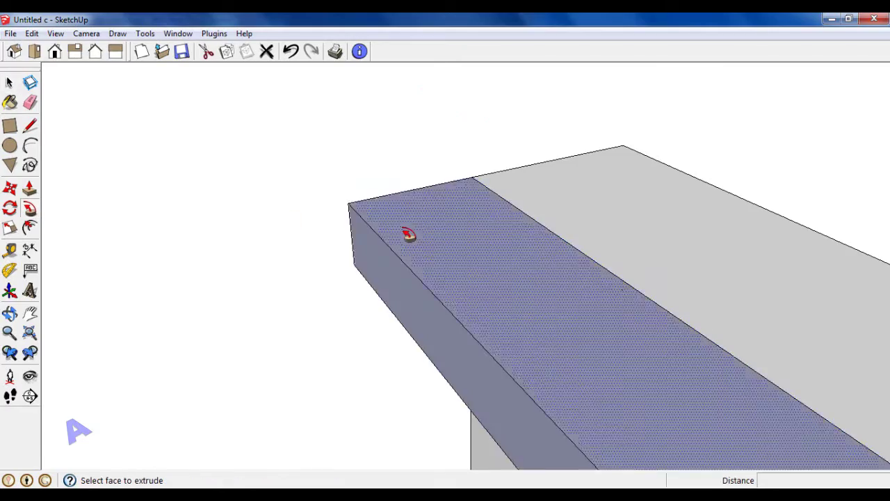
pyautogui.scroll(-2, 407, 232)
pyautogui.scroll(-2, 423, 233)
pyautogui.scroll(-2, 439, 232)
pyautogui.moveTo(448, 240)
pyautogui.mouseDown(button='middle')
pyautogui.moveTo(611, 342)
pyautogui.moveTo(599, 322)
pyautogui.mouseUp(button='middle')
# Push/Pull the cap's end face 2 cm out to meet the side wall.
pyautogui.press('p')
pyautogui.scroll(1, 599, 321)
pyautogui.click(608, 317)
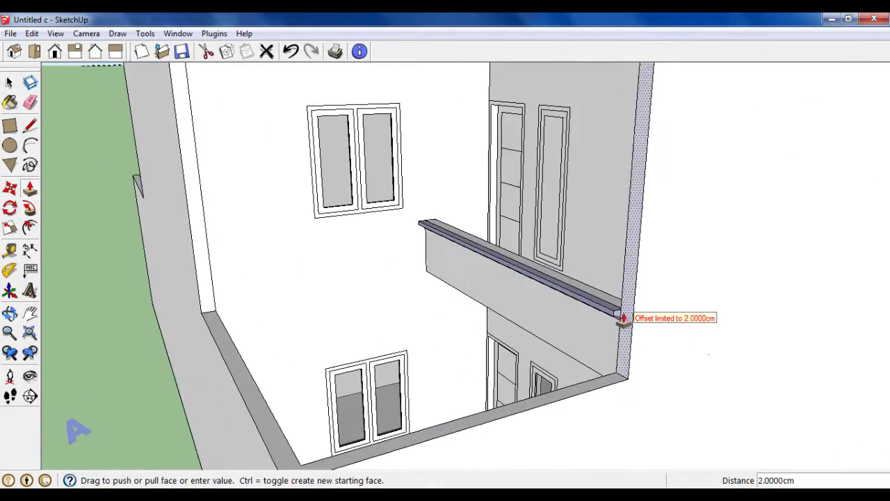
pyautogui.scroll(1, 618, 315)
pyautogui.scroll(1, 626, 314)
pyautogui.click(636, 316)
pyautogui.scroll(-2, 615, 316)
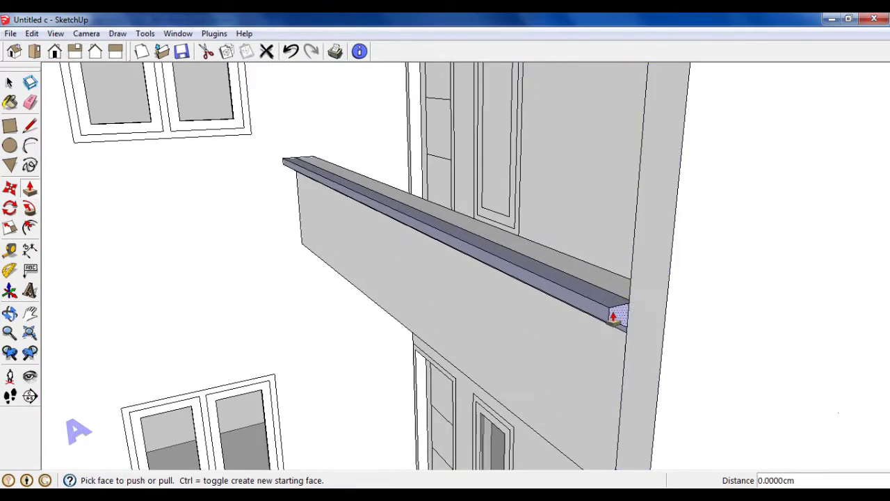
pyautogui.scroll(-2, 619, 312)
pyautogui.scroll(-3, 621, 358)
# Orbit out to review the capped parapet across the whole building and courtyard.
pyautogui.moveTo(624, 361)
pyautogui.mouseDown(button='middle')
pyautogui.moveTo(626, 373)
pyautogui.moveTo(626, 280)
pyautogui.mouseUp(button='middle')
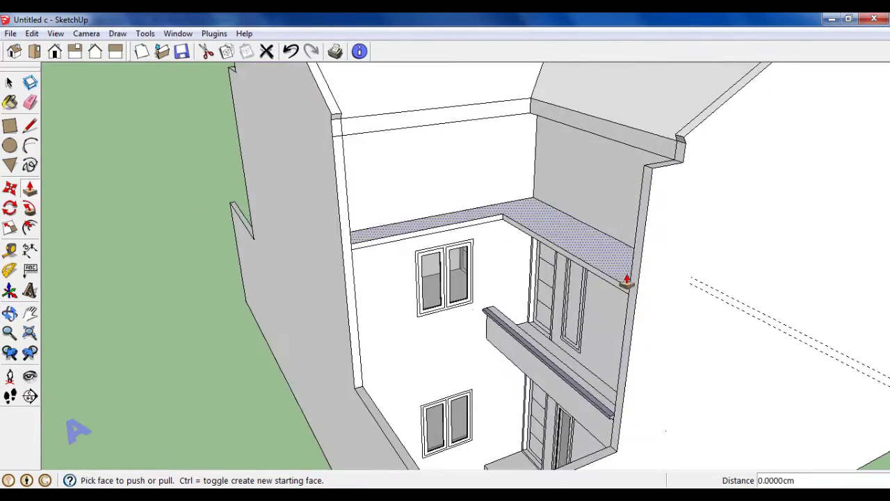
pyautogui.click(10, 82)
pyautogui.moveTo(542, 216)
pyautogui.mouseDown(button='middle')
pyautogui.moveTo(675, 312)
pyautogui.moveTo(725, 162)
pyautogui.moveTo(591, 255)
pyautogui.moveTo(562, 413)
pyautogui.mouseUp(button='middle')
pyautogui.scroll(2, 591, 256)
pyautogui.scroll(-2, 586, 257)
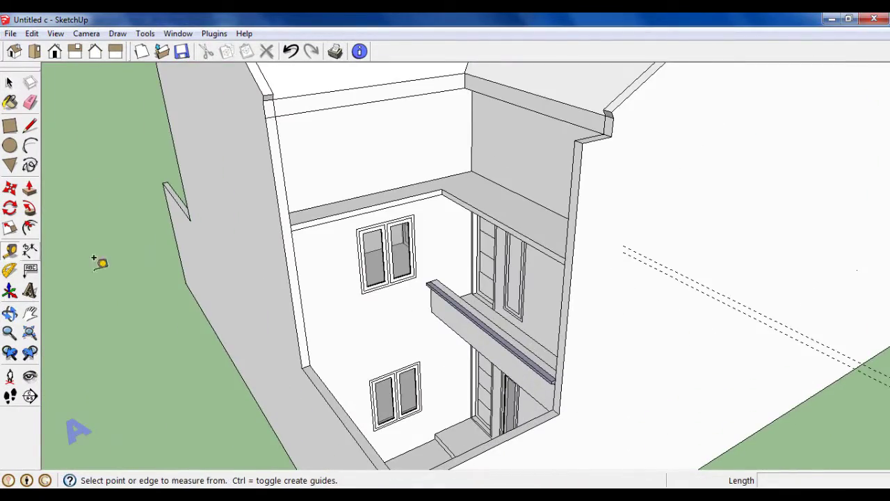
pyautogui.scroll(2, 533, 383)
pyautogui.scroll(3, 532, 361)
pyautogui.scroll(2, 549, 359)
pyautogui.click(535, 362)
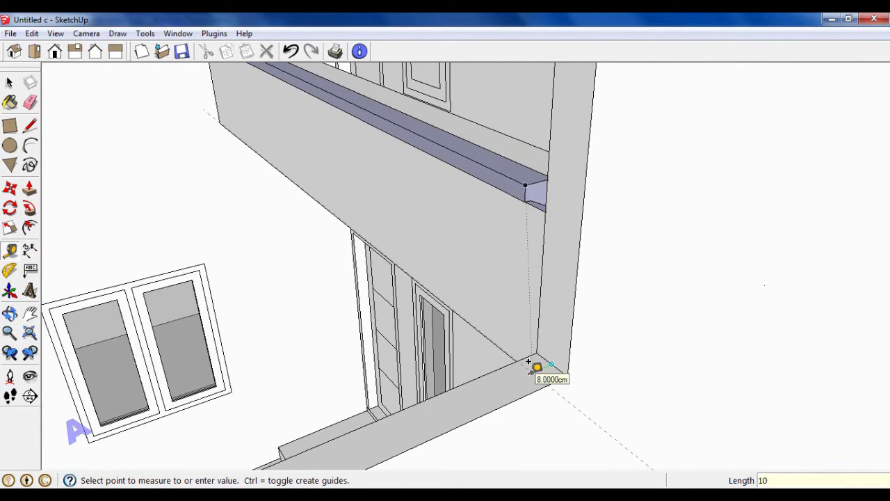
# Place a tape-measure guide 10 cm from the pillar corner.
pyautogui.press('Return')
pyautogui.scroll(-2, 533, 363)
pyautogui.scroll(-2, 532, 364)
pyautogui.scroll(-3, 536, 371)
pyautogui.scroll(-1, 540, 382)
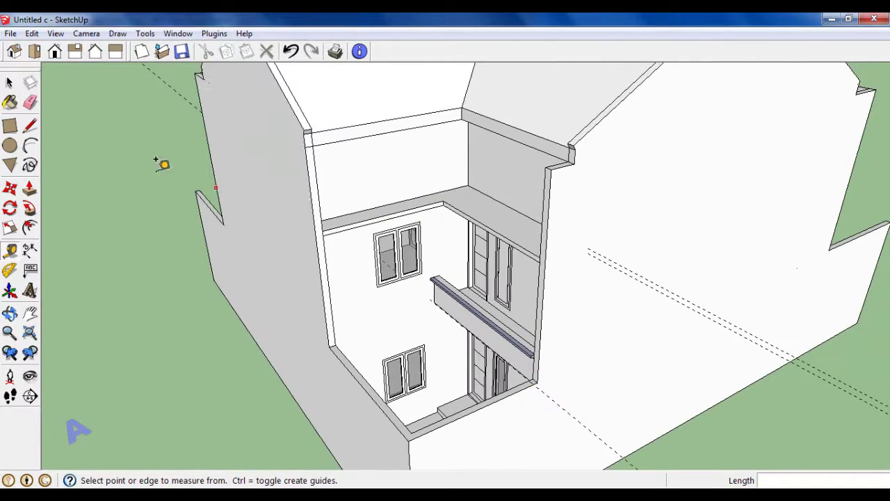
# Draw a 15 cm-wide rectangle strip up the full height of the corner pillar.
pyautogui.press('r')
pyautogui.scroll(2, 532, 375)
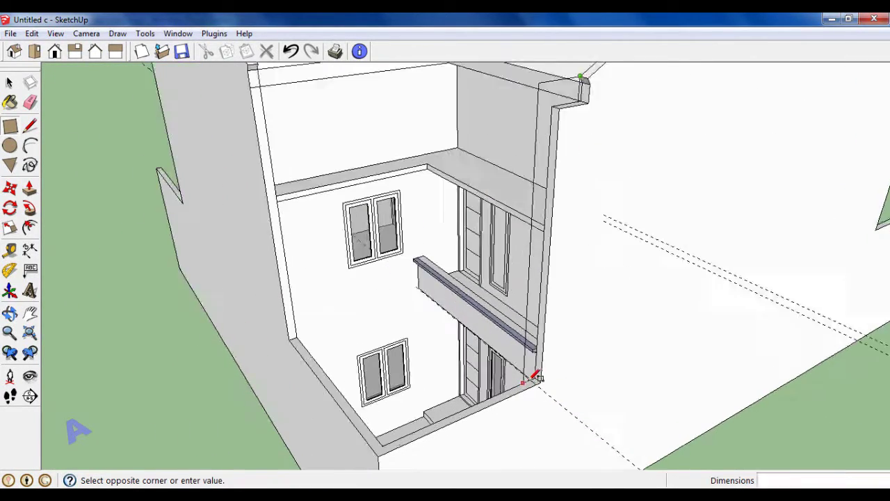
pyautogui.scroll(1, 532, 374)
pyautogui.click(533, 374)
pyautogui.scroll(-3, 536, 374)
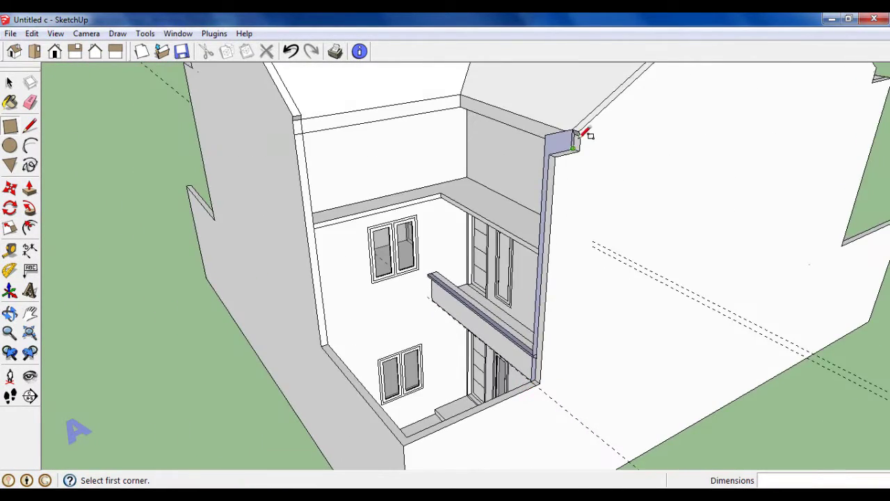
pyautogui.click(536, 380)
pyautogui.scroll(2, 556, 132)
pyautogui.click(551, 390)
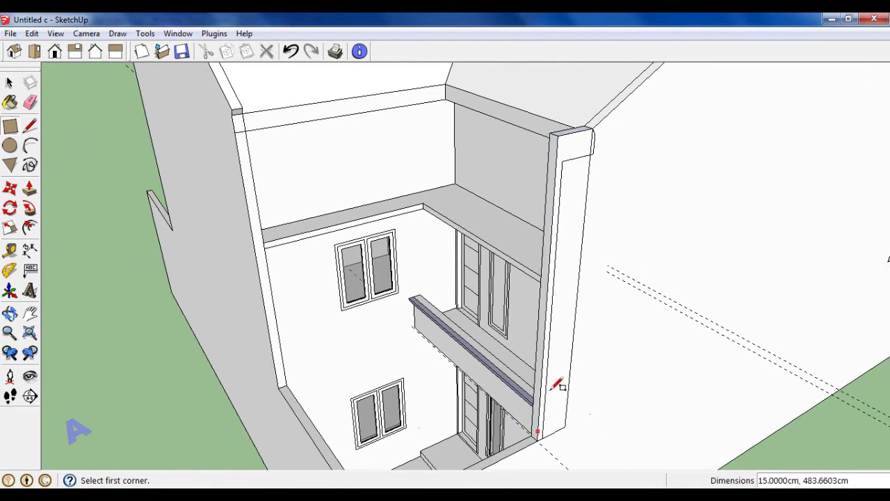
pyautogui.scroll(-1, 552, 377)
# Erase the stray edges left around the new pillar strip.
pyautogui.press('e')
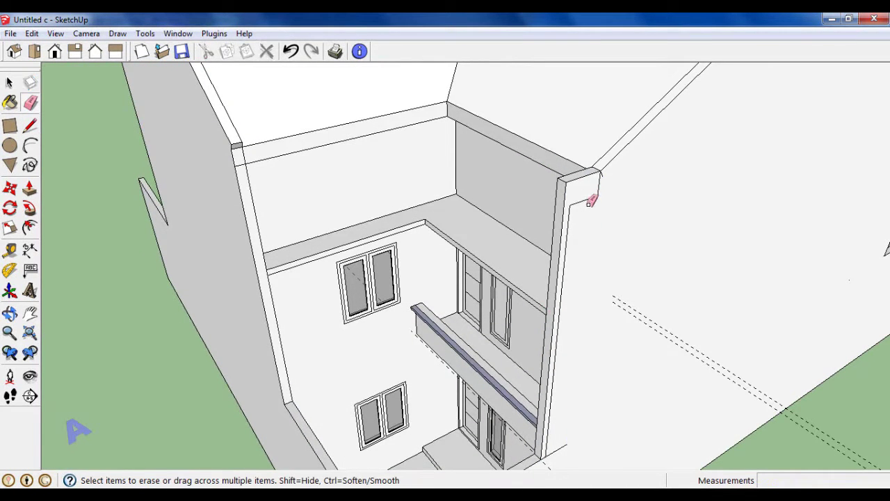
pyautogui.scroll(2, 605, 183)
pyautogui.scroll(-3, 605, 188)
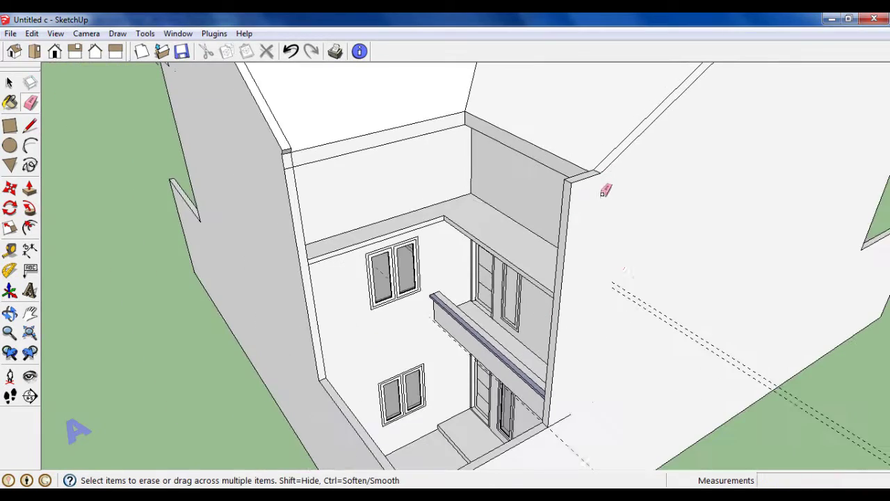
pyautogui.moveTo(615, 257); pyautogui.dragTo(579, 370, button='middle')
pyautogui.moveTo(587, 327)
pyautogui.mouseDown(button='middle')
pyautogui.moveTo(568, 361)
pyautogui.moveTo(515, 260)
pyautogui.moveTo(506, 187)
pyautogui.mouseUp(button='middle')
pyautogui.scroll(3, 505, 187)
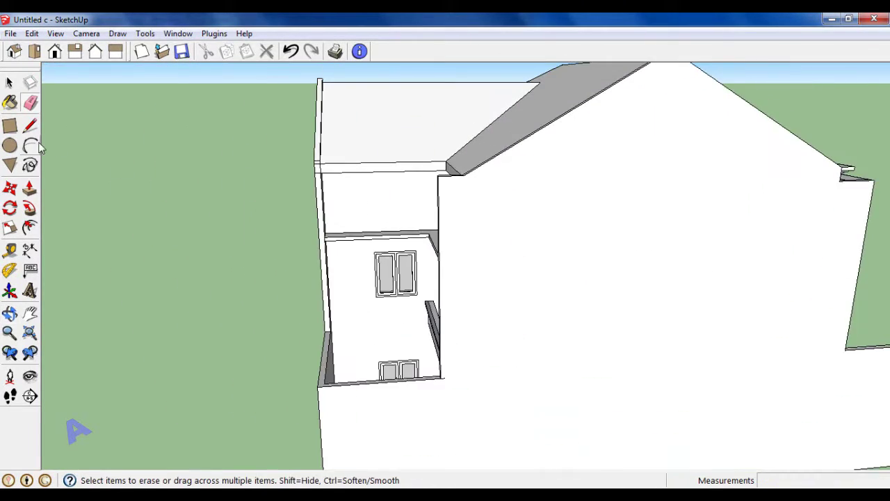
# Draw a line at the roof corner and push the triangular face out 15 cm.
pyautogui.press('l')
pyautogui.click(458, 173)
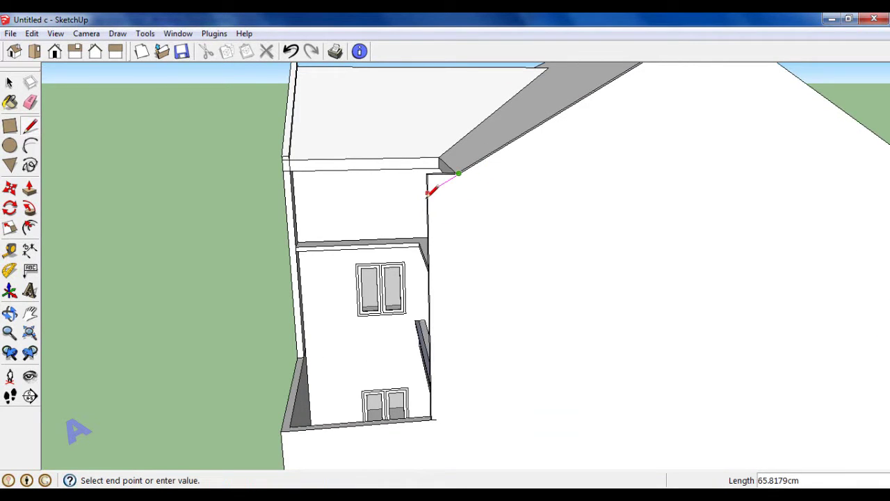
pyautogui.scroll(2, 431, 191)
pyautogui.scroll(2, 407, 157)
pyautogui.press('p')
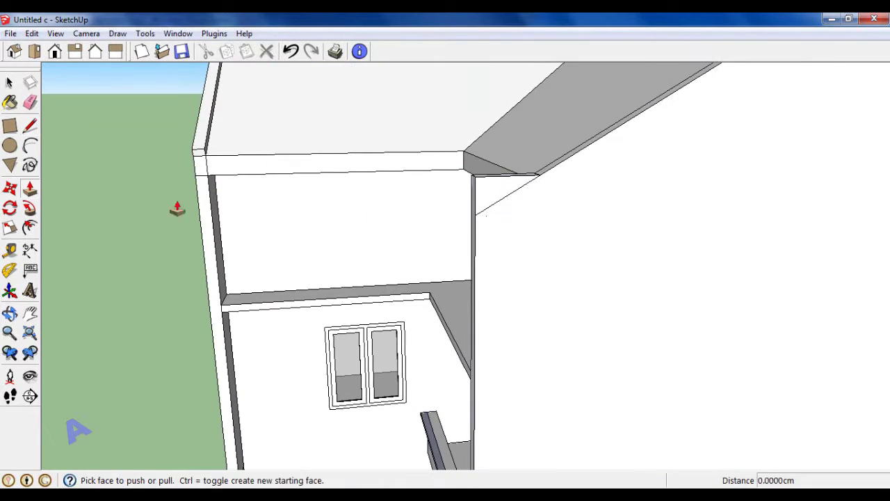
pyautogui.click(484, 193)
pyautogui.click(469, 193)
pyautogui.moveTo(468, 193); pyautogui.dragTo(572, 246, button='middle')
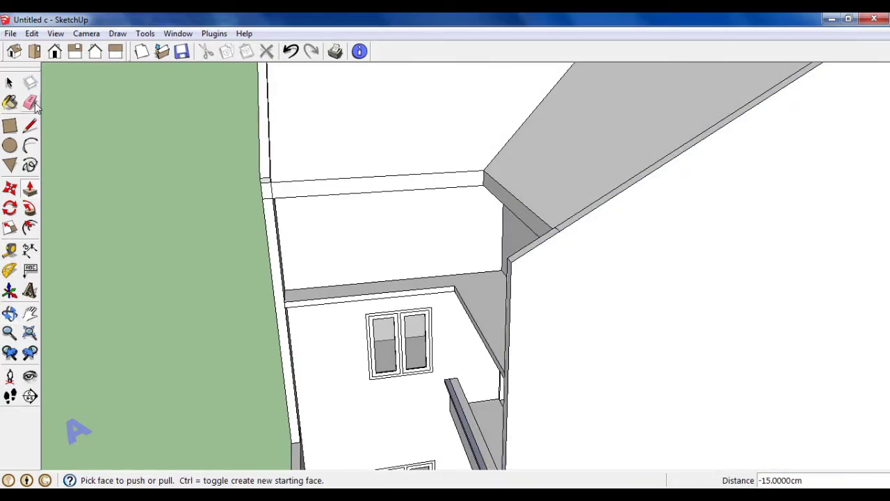
# Erase leftover edges and check the house from an elevated three-quarter view.
pyautogui.press('e')
pyautogui.scroll(-2, 558, 196)
pyautogui.scroll(-2, 561, 229)
pyautogui.moveTo(563, 179); pyautogui.dragTo(552, 251, button='middle')
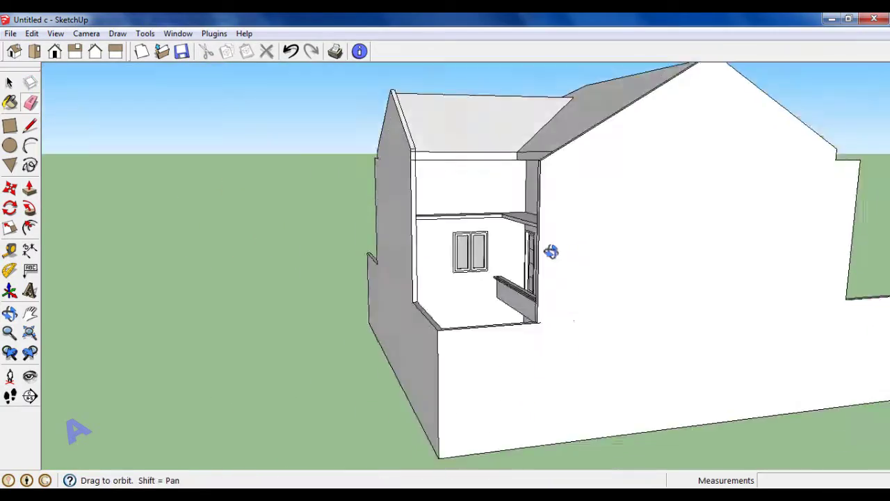
pyautogui.scroll(2, 552, 250)
pyautogui.moveTo(565, 211)
pyautogui.mouseDown(button='middle')
pyautogui.moveTo(578, 238)
pyautogui.moveTo(719, 260)
pyautogui.moveTo(597, 322)
pyautogui.mouseUp(button='middle')
pyautogui.scroll(-2, 467, 258)
pyautogui.scroll(4, 497, 357)
# Place guides 50 cm from the window frame and another 10 cm further.
pyautogui.scroll(1, 496, 358)
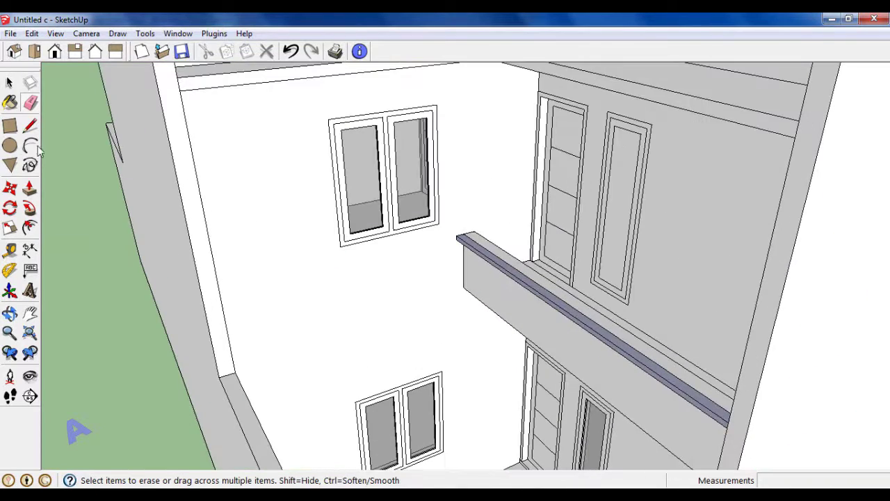
pyautogui.click(9, 250)
pyautogui.scroll(2, 407, 381)
pyautogui.click(412, 399)
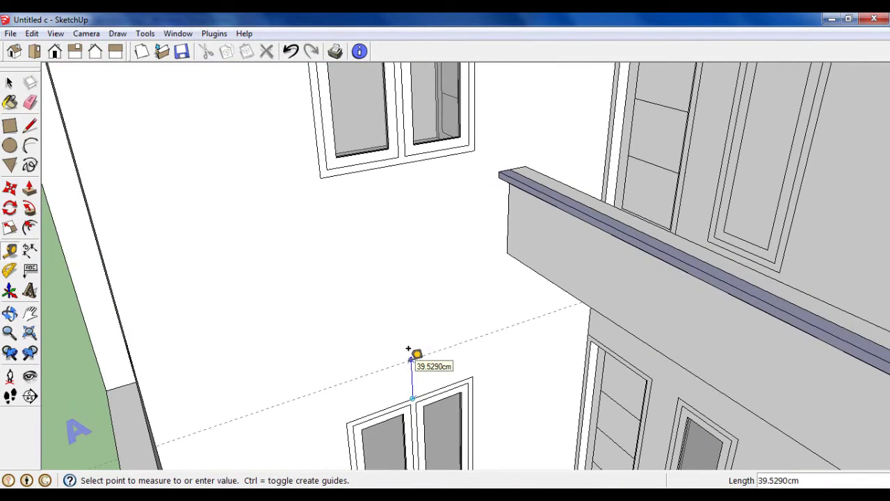
pyautogui.press('Return')
pyautogui.scroll(2, 417, 340)
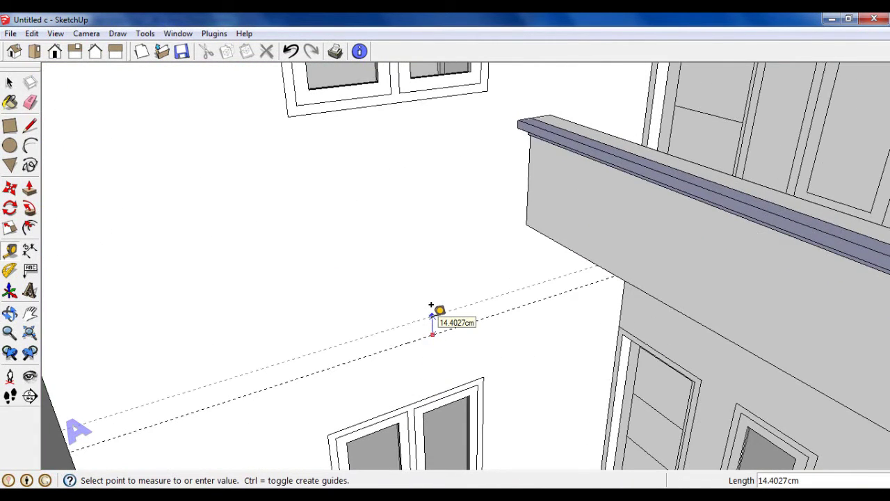
pyautogui.press('Return')
pyautogui.scroll(-1, 478, 273)
# Draw a thin rectangle between the guides and pull it out 60 cm as a ledge.
pyautogui.click(10, 126)
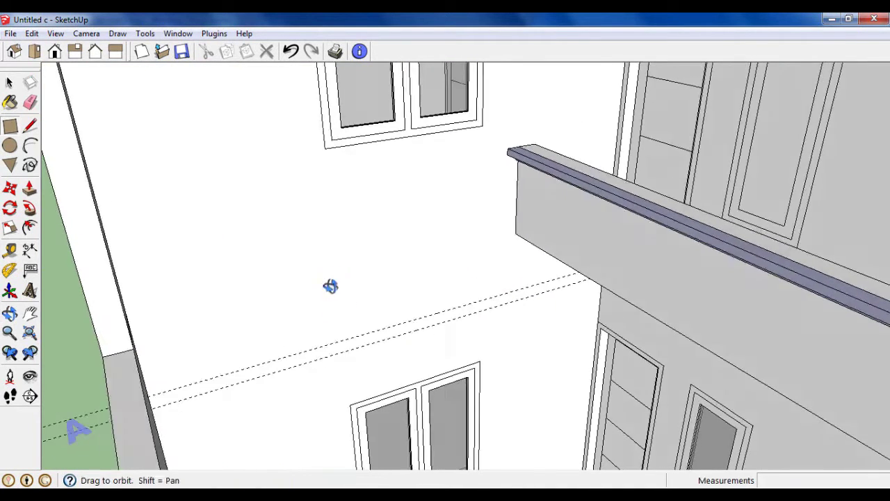
pyautogui.moveTo(329, 285); pyautogui.dragTo(604, 254, button='middle')
pyautogui.click(602, 256)
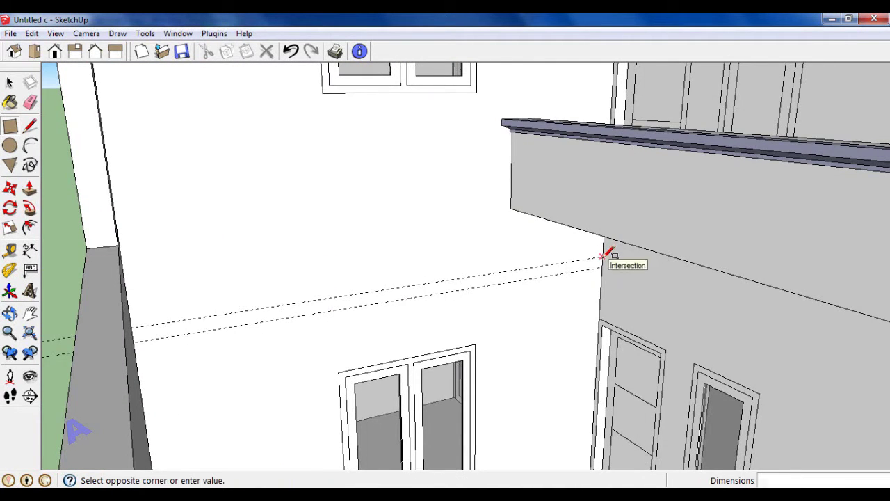
pyautogui.click(29, 188)
pyautogui.click(333, 318)
pyautogui.write('6')
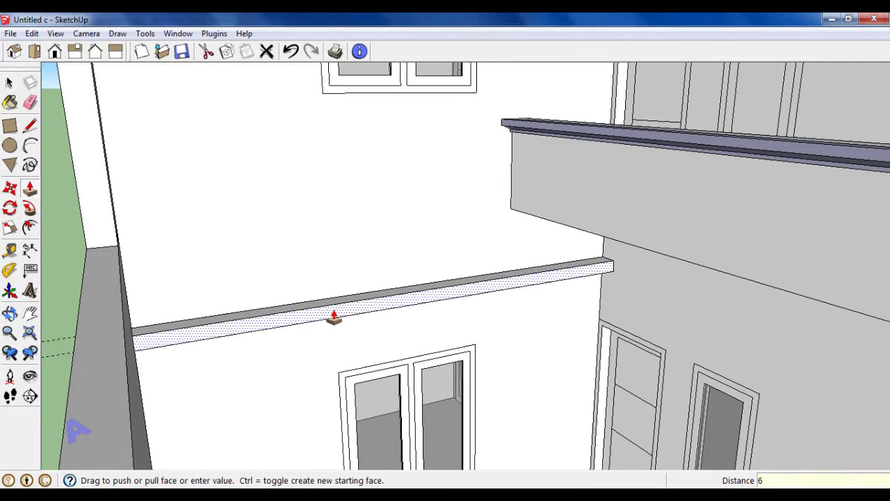
pyautogui.write('0')
pyautogui.press('Return')
# Orbit around the house to inspect the new ledge on the courtyard wall.
pyautogui.moveTo(333, 318)
pyautogui.mouseDown(button='middle')
pyautogui.moveTo(577, 284)
pyautogui.moveTo(164, 157)
pyautogui.mouseUp(button='middle')
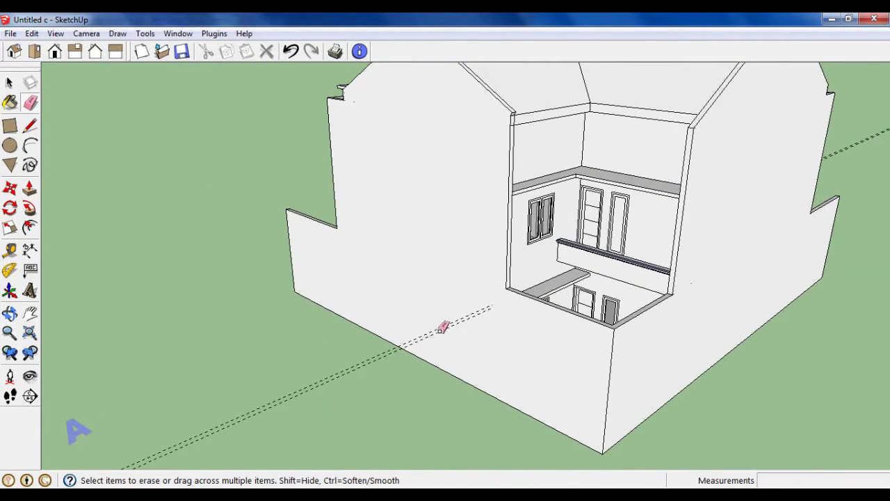
pyautogui.scroll(-3, 442, 327)
pyautogui.moveTo(401, 348)
pyautogui.mouseDown(button='middle')
pyautogui.moveTo(540, 367)
pyautogui.moveTo(712, 324)
pyautogui.moveTo(581, 285)
pyautogui.moveTo(671, 264)
pyautogui.mouseUp(button='middle')
pyautogui.scroll(5, 680, 264)
pyautogui.scroll(-2, 685, 222)
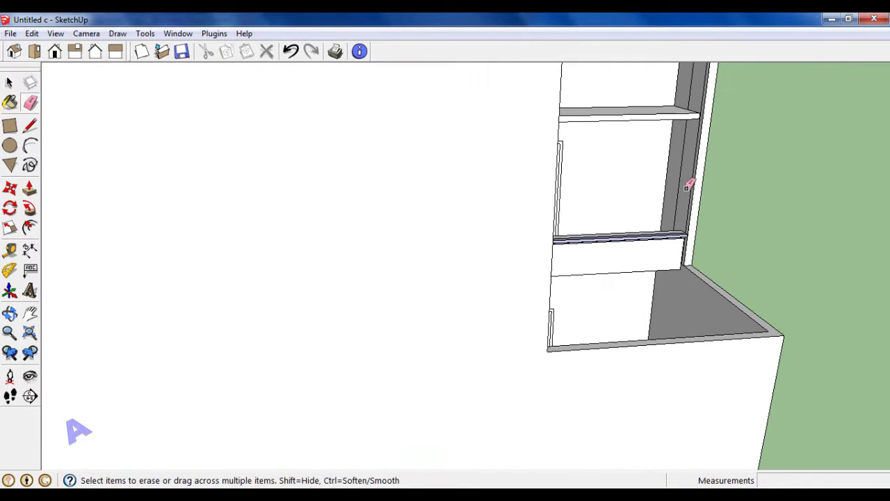
pyautogui.moveTo(682, 179); pyautogui.dragTo(701, 139, button='middle')
pyautogui.scroll(3, 701, 137)
pyautogui.scroll(2, 726, 193)
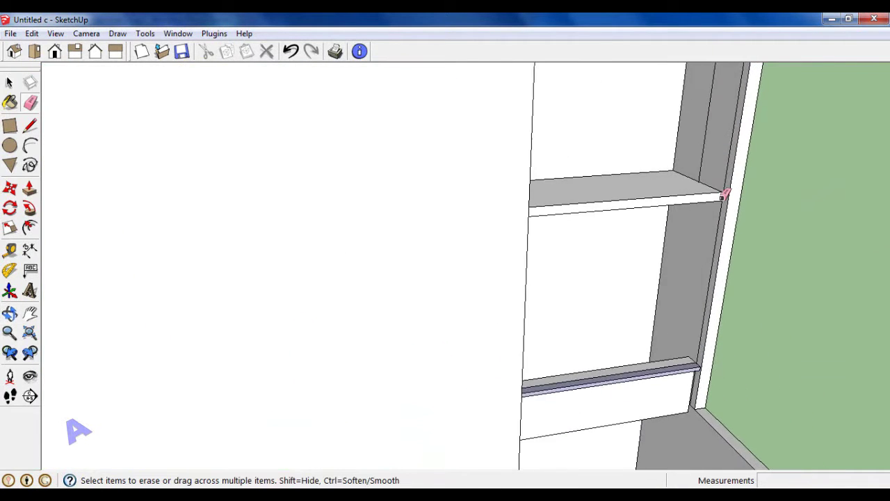
pyautogui.scroll(3, 711, 259)
pyautogui.moveTo(713, 136)
pyautogui.mouseDown(button='middle')
pyautogui.moveTo(686, 199)
pyautogui.moveTo(715, 249)
pyautogui.moveTo(719, 135)
pyautogui.mouseUp(button='middle')
pyautogui.scroll(3, 727, 111)
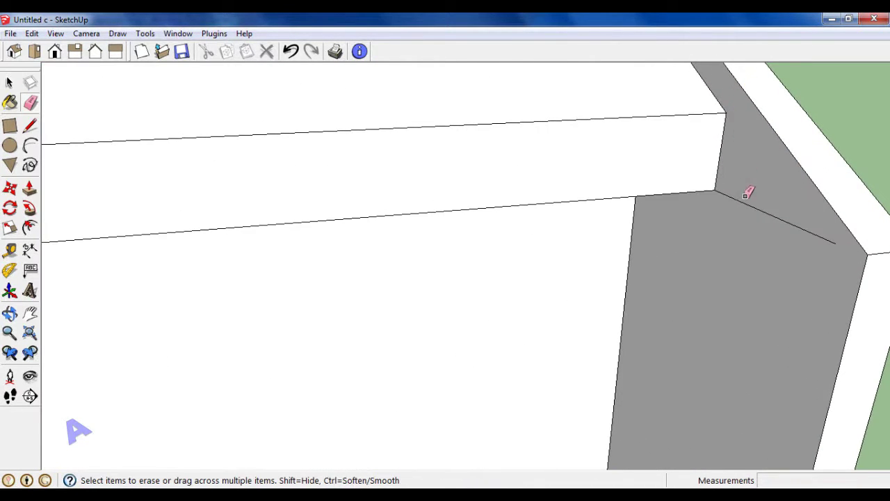
pyautogui.scroll(-2, 747, 194)
pyautogui.scroll(-3, 749, 202)
pyautogui.moveTo(747, 206)
pyautogui.mouseDown(button='middle')
pyautogui.moveTo(711, 230)
pyautogui.moveTo(543, 198)
pyautogui.moveTo(393, 198)
pyautogui.moveTo(381, 174)
pyautogui.moveTo(300, 232)
pyautogui.moveTo(469, 210)
pyautogui.moveTo(335, 265)
pyautogui.moveTo(363, 223)
pyautogui.moveTo(477, 224)
pyautogui.moveTo(619, 280)
pyautogui.moveTo(549, 240)
pyautogui.moveTo(550, 258)
pyautogui.moveTo(459, 205)
pyautogui.mouseUp(button='middle')
pyautogui.scroll(5, 421, 197)
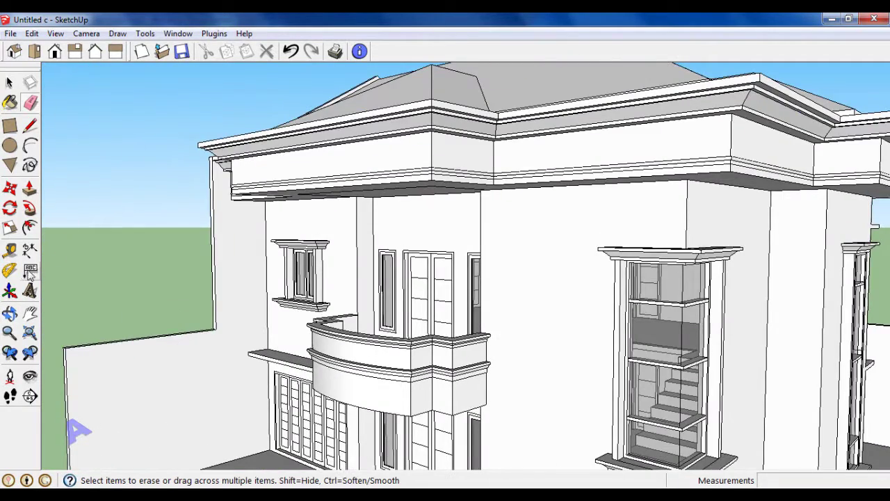
# Place tape-measure guides on the facade, the second 50 cm from the first.
pyautogui.click(10, 249)
pyautogui.scroll(3, 497, 267)
pyautogui.click(474, 237)
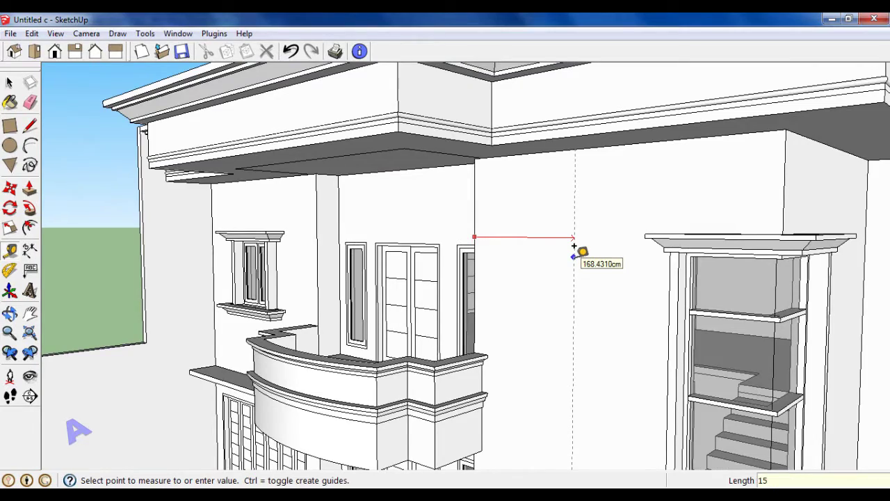
pyautogui.click(573, 237)
pyautogui.scroll(-3, 577, 258)
pyautogui.scroll(-3, 578, 257)
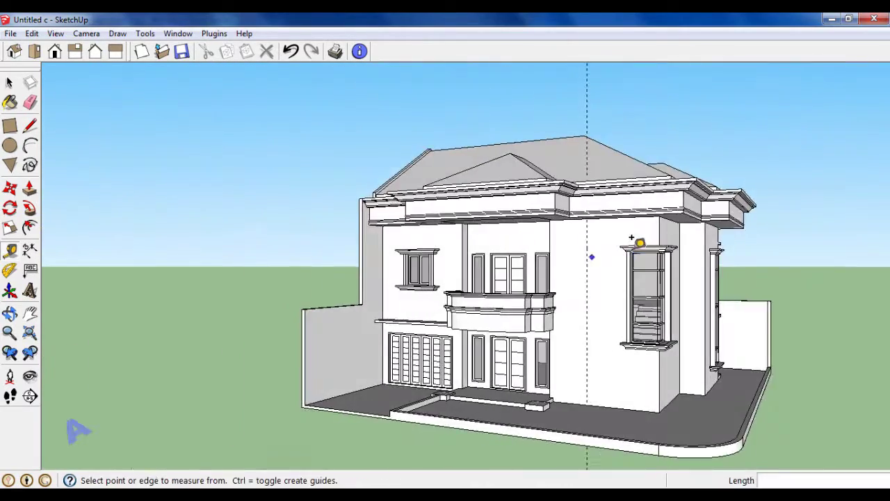
pyautogui.scroll(3, 635, 240)
pyautogui.moveTo(636, 240); pyautogui.dragTo(586, 238, button='middle')
pyautogui.scroll(3, 577, 234)
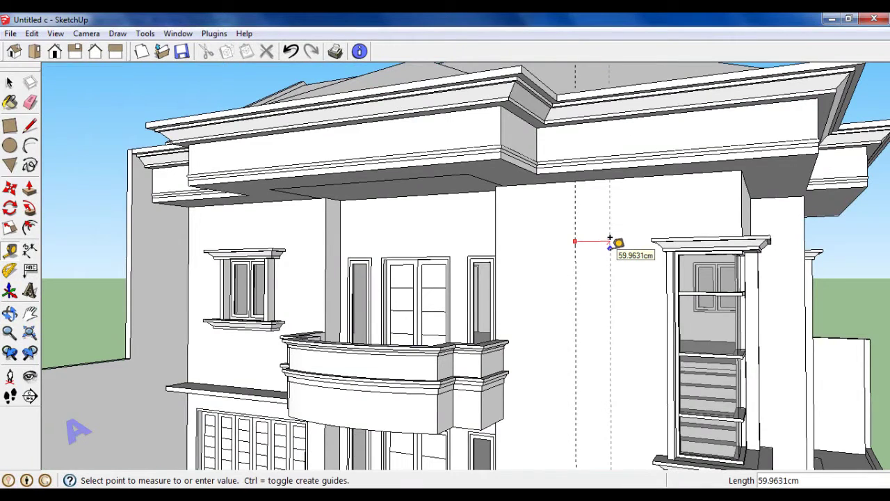
pyautogui.press('Return')
pyautogui.scroll(-2, 586, 195)
pyautogui.scroll(-2, 584, 198)
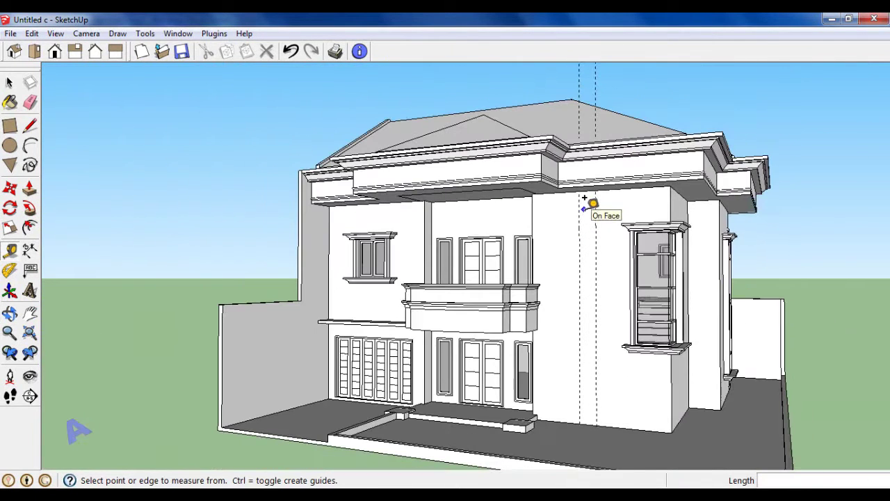
# Draw a vertical line from the wall base and erase stray edges around the strip.
pyautogui.click(30, 125)
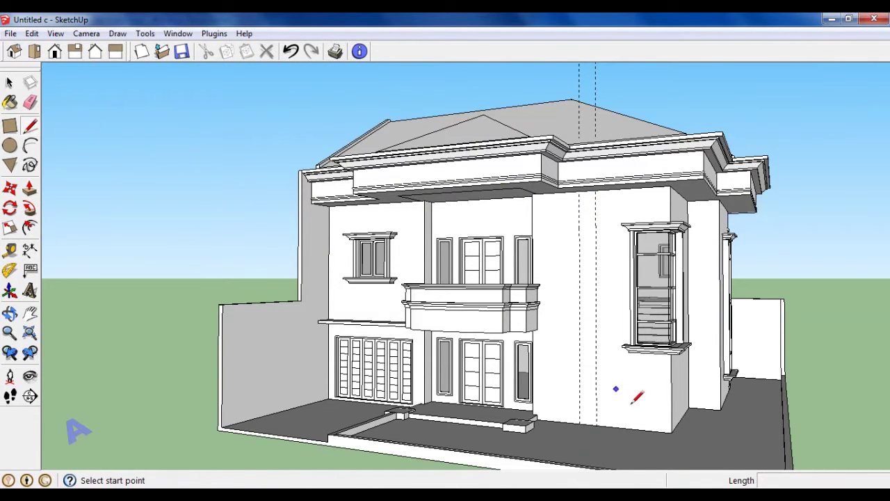
pyautogui.click(596, 424)
pyautogui.scroll(2, 596, 201)
pyautogui.scroll(3, 599, 193)
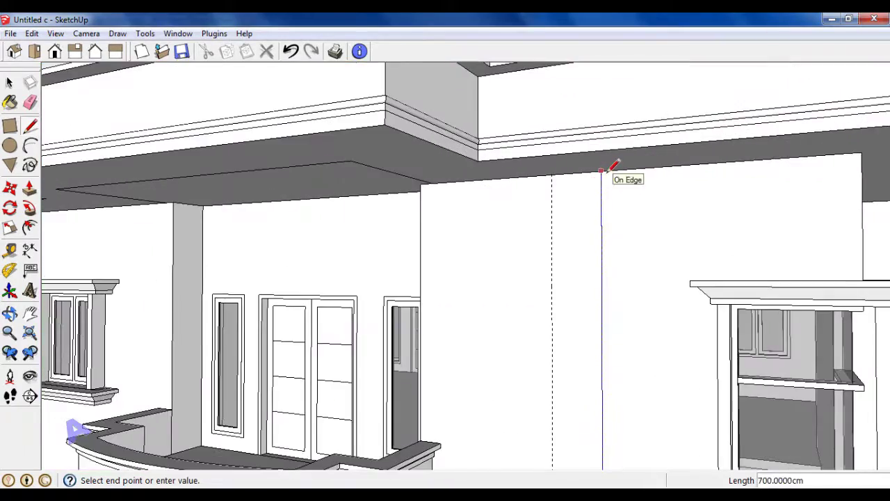
pyautogui.scroll(2, 602, 170)
pyautogui.click(30, 103)
pyautogui.scroll(-2, 563, 232)
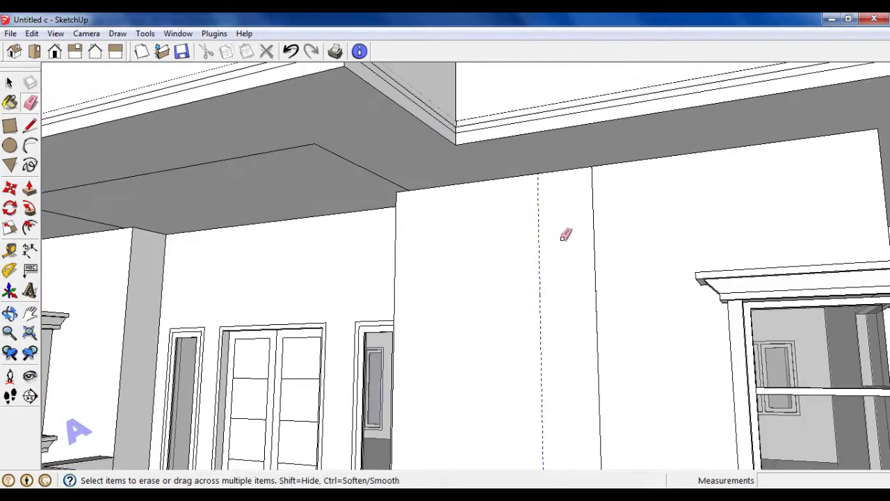
pyautogui.scroll(-3, 591, 292)
pyautogui.scroll(-2, 605, 330)
pyautogui.scroll(-3, 549, 292)
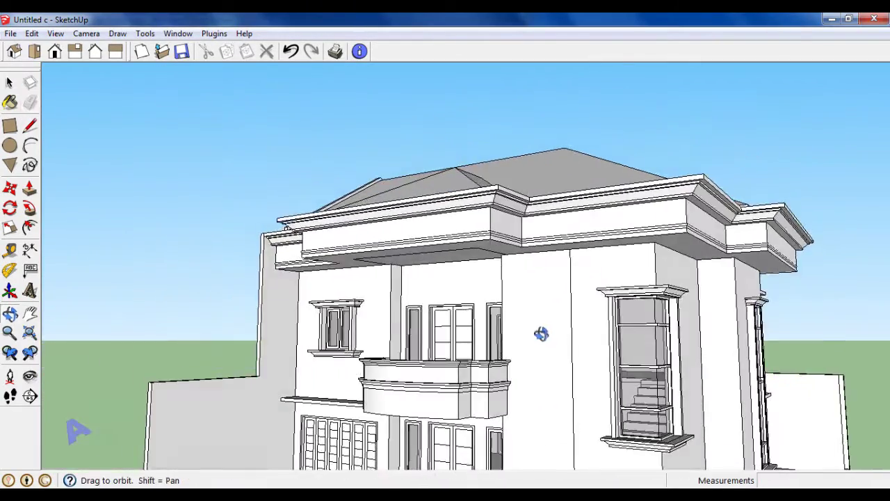
# Push the dotted vertical strip beside the bay window out 10 cm.
pyautogui.press('p')
pyautogui.scroll(-2, 554, 374)
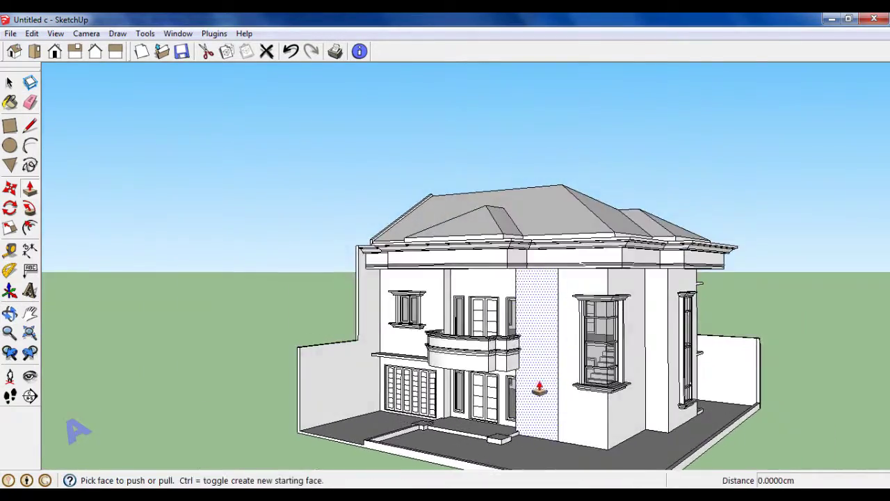
pyautogui.scroll(4, 553, 375)
pyautogui.click(536, 373)
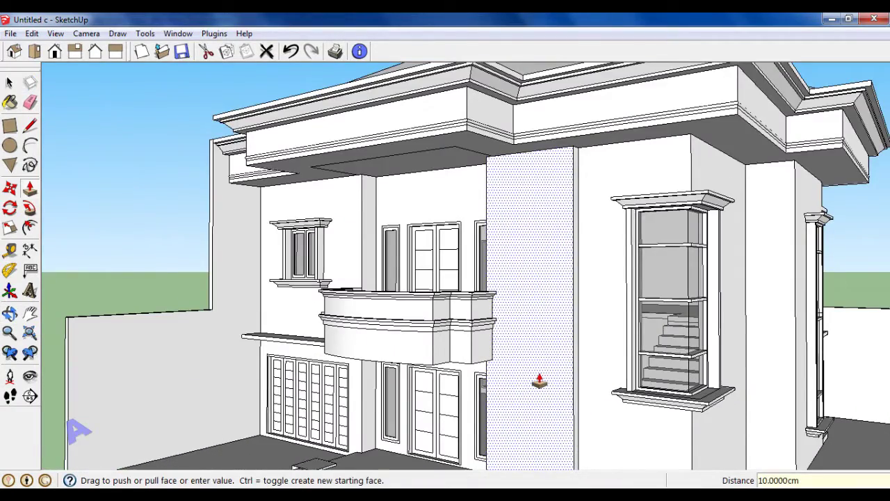
pyautogui.scroll(-5, 550, 348)
pyautogui.scroll(3, 558, 329)
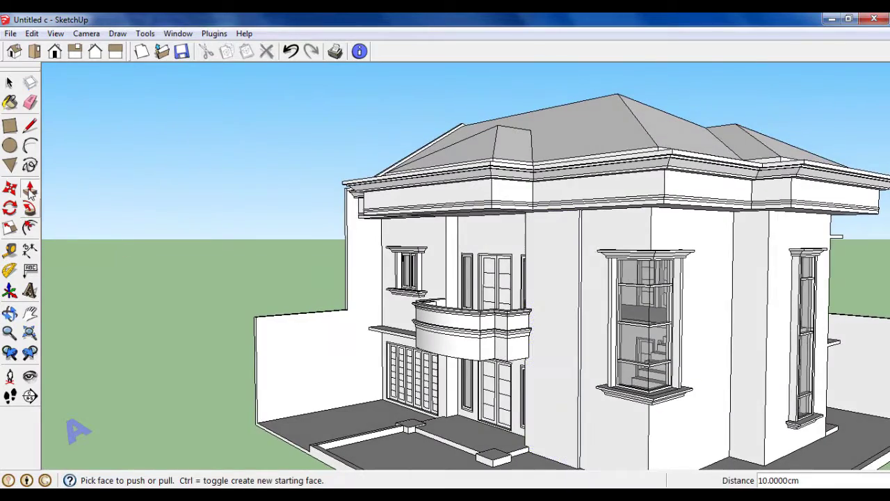
# Place a horizontal guide line 50 cm above the wall strip's base edge.
pyautogui.click(10, 82)
pyautogui.moveTo(542, 417); pyautogui.dragTo(568, 445, button='middle')
pyautogui.scroll(4, 564, 439)
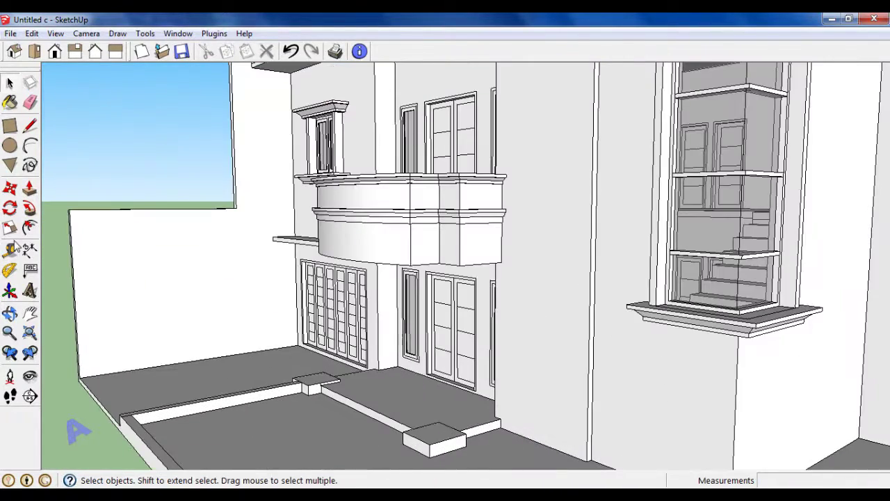
pyautogui.click(9, 249)
pyautogui.scroll(3, 547, 423)
pyautogui.scroll(2, 546, 431)
pyautogui.click(539, 443)
pyautogui.write('50')
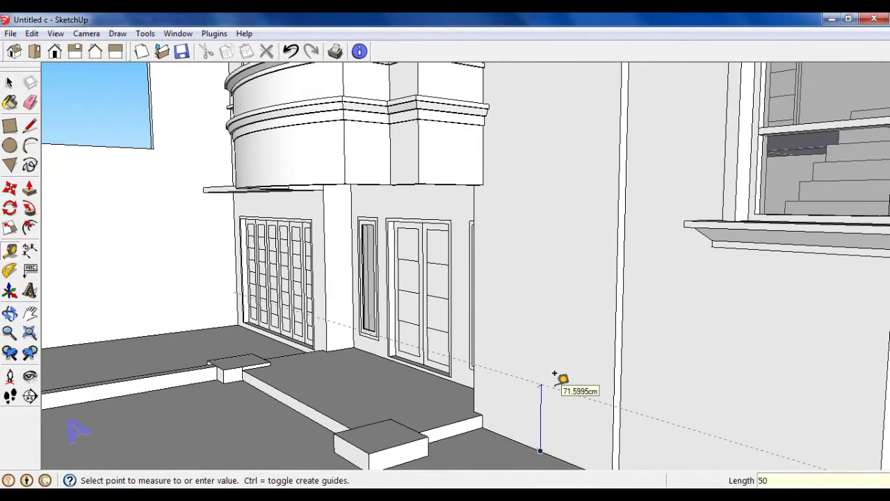
pyautogui.press('Return')
pyautogui.scroll(1, 548, 407)
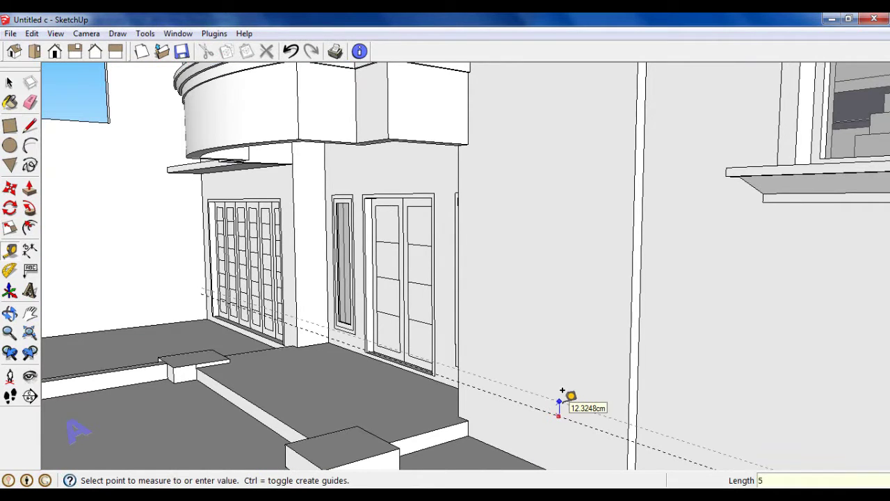
# Copy the new guide upward with Move and Ctrl at 5 cm and 50 cm spacings.
pyautogui.click(10, 82)
pyautogui.scroll(-1, 527, 371)
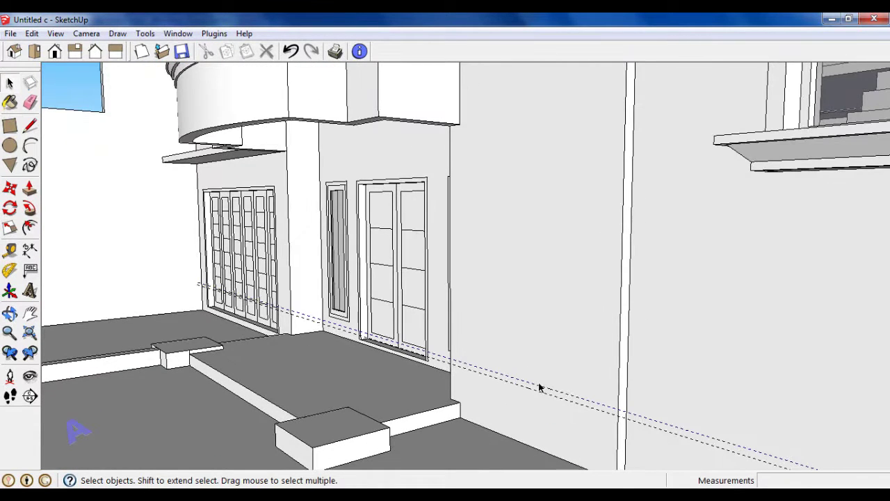
pyautogui.click(10, 187)
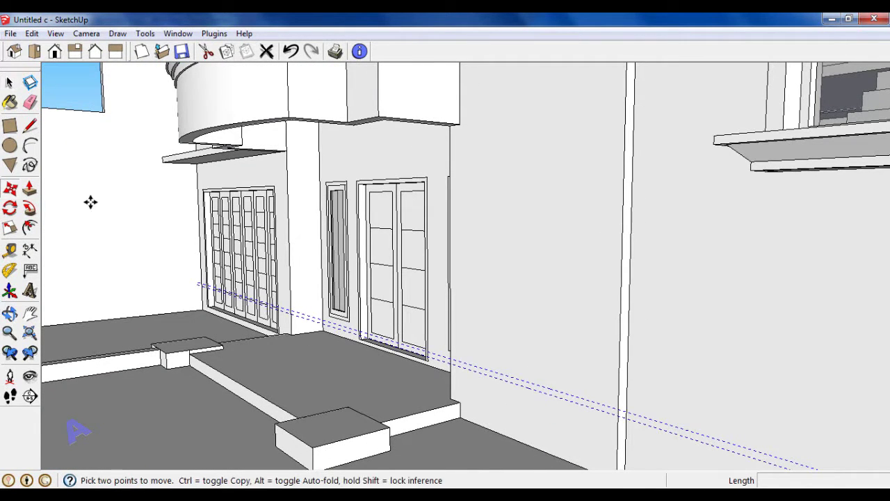
pyautogui.scroll(-2, 473, 385)
pyautogui.click(480, 391)
pyautogui.press('ctrl')
pyautogui.scroll(1, 483, 353)
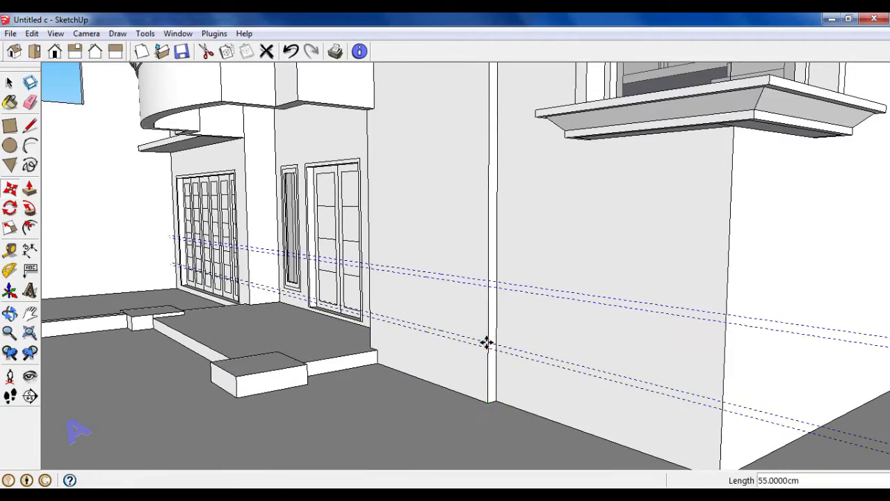
pyautogui.scroll(2, 484, 342)
pyautogui.click(490, 240)
pyautogui.click(490, 239)
pyautogui.scroll(-2, 491, 240)
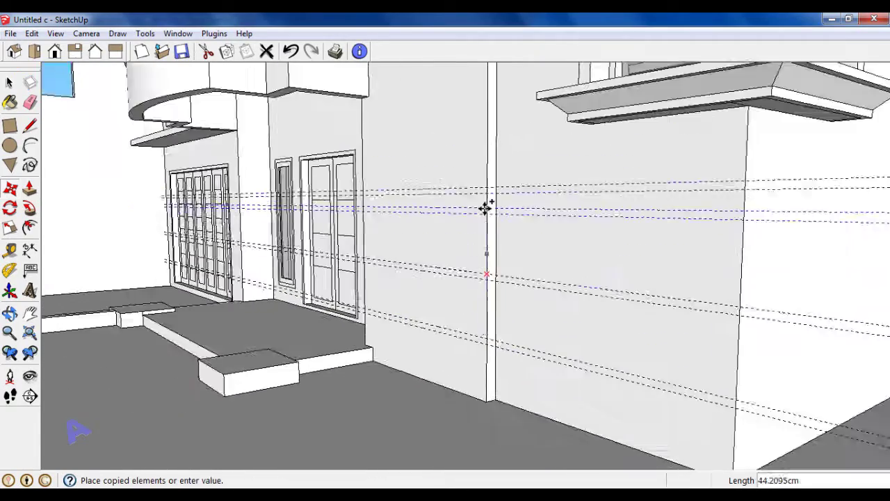
pyautogui.click(491, 207)
pyautogui.scroll(-2, 479, 361)
pyautogui.scroll(1, 470, 278)
pyautogui.scroll(1, 470, 279)
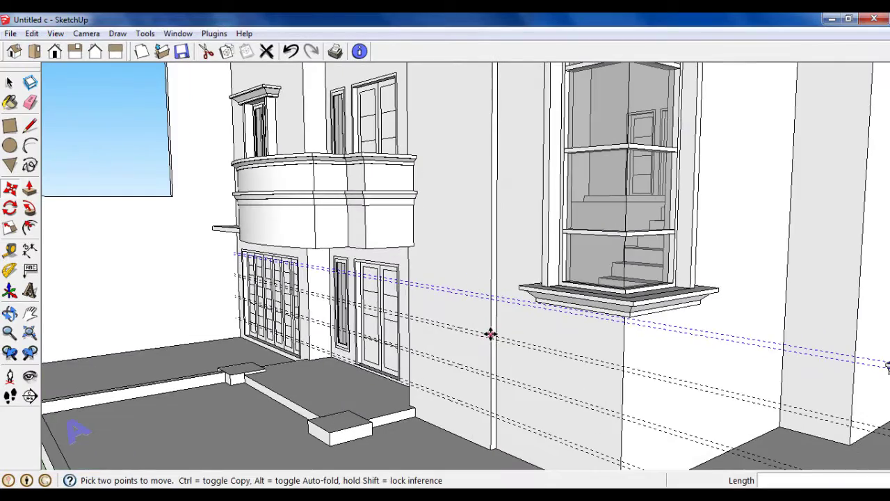
# Keep copying guides further up the wall strip in alternating 5 cm and 50 cm steps.
pyautogui.click(491, 332)
pyautogui.click(490, 294)
pyautogui.scroll(1, 489, 295)
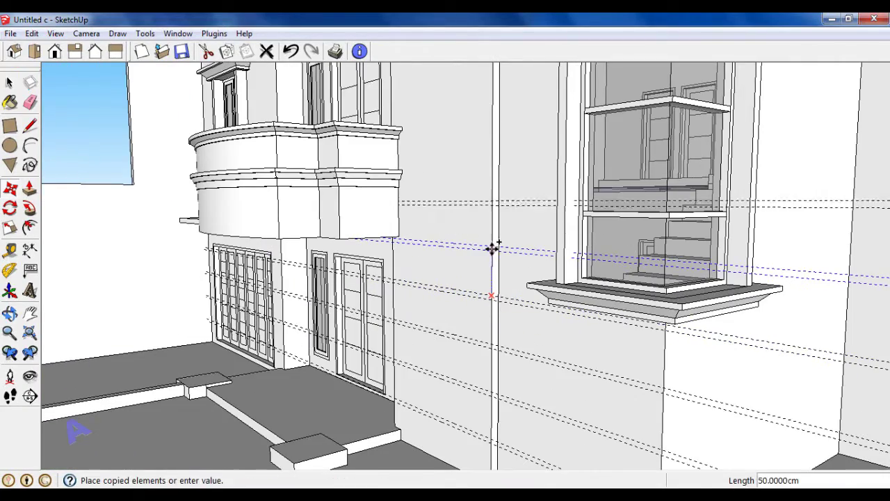
pyautogui.moveTo(491, 249); pyautogui.dragTo(491, 341, button='middle')
pyautogui.scroll(1, 489, 272)
pyautogui.scroll(1, 489, 280)
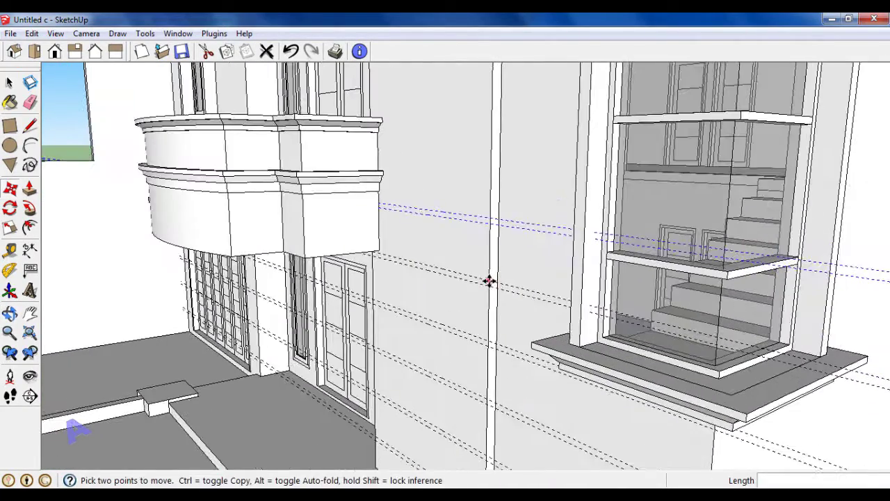
pyautogui.click(489, 281)
pyautogui.click(489, 216)
pyautogui.scroll(-2, 480, 316)
pyautogui.scroll(2, 491, 250)
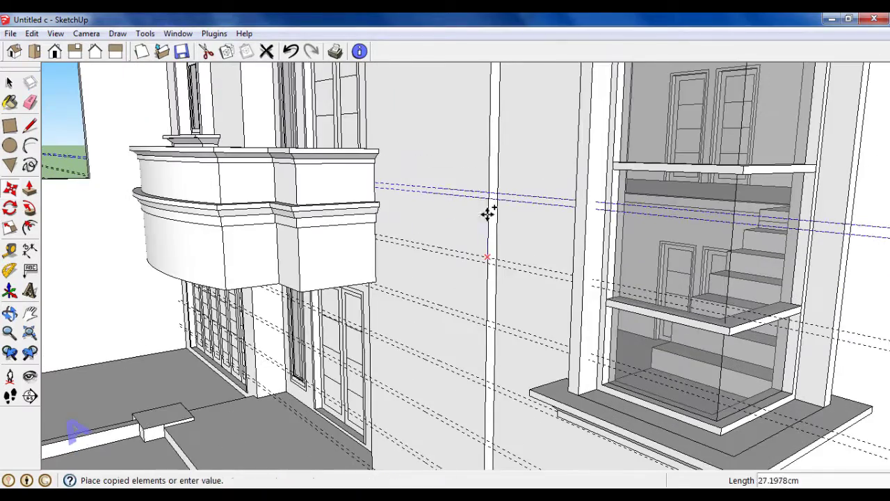
pyautogui.scroll(-2, 488, 209)
pyautogui.scroll(2, 485, 237)
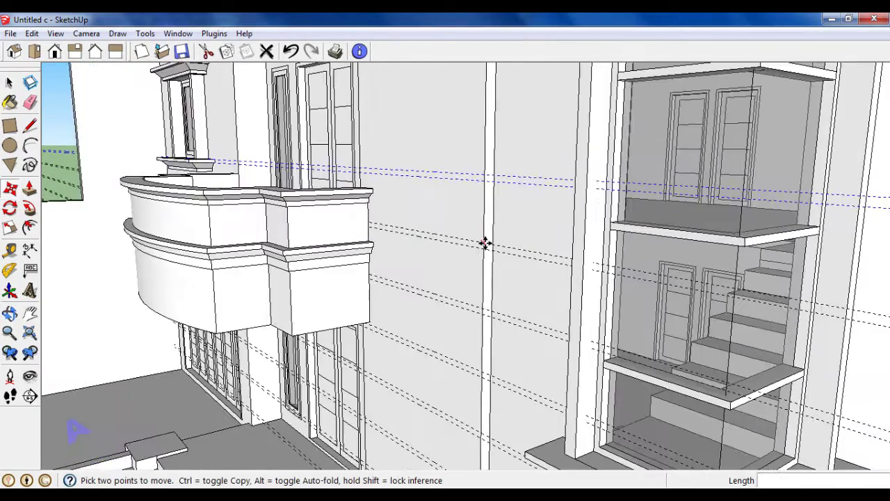
pyautogui.click(484, 175)
pyautogui.scroll(-2, 485, 315)
pyautogui.scroll(2, 487, 175)
pyautogui.scroll(1, 488, 300)
pyautogui.click(489, 300)
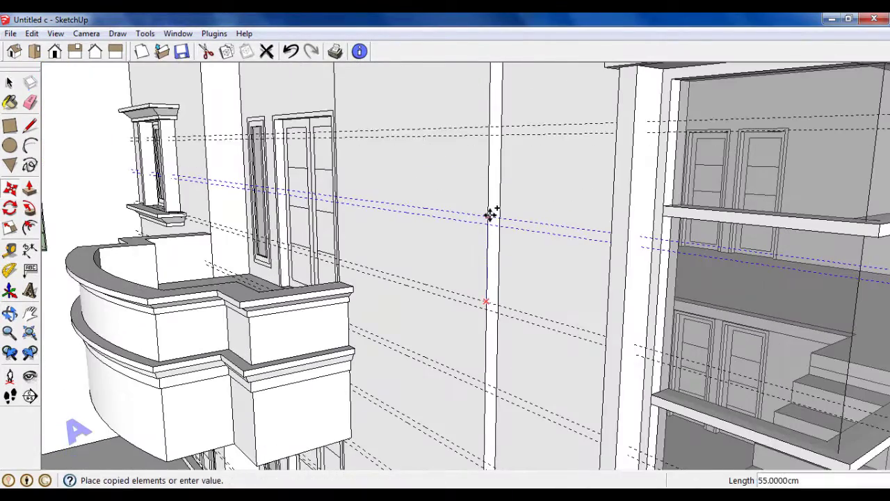
pyautogui.click(491, 214)
pyautogui.scroll(-1, 487, 341)
pyautogui.scroll(-1, 486, 214)
pyautogui.scroll(3, 486, 276)
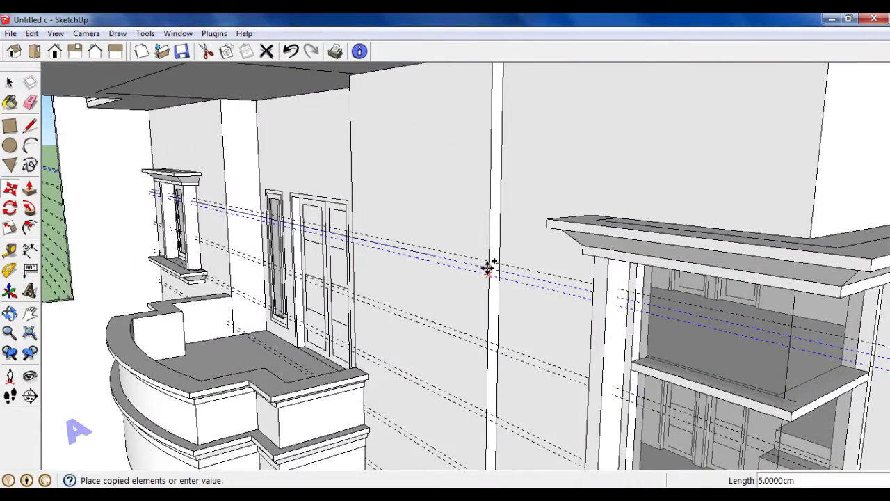
pyautogui.click(485, 342)
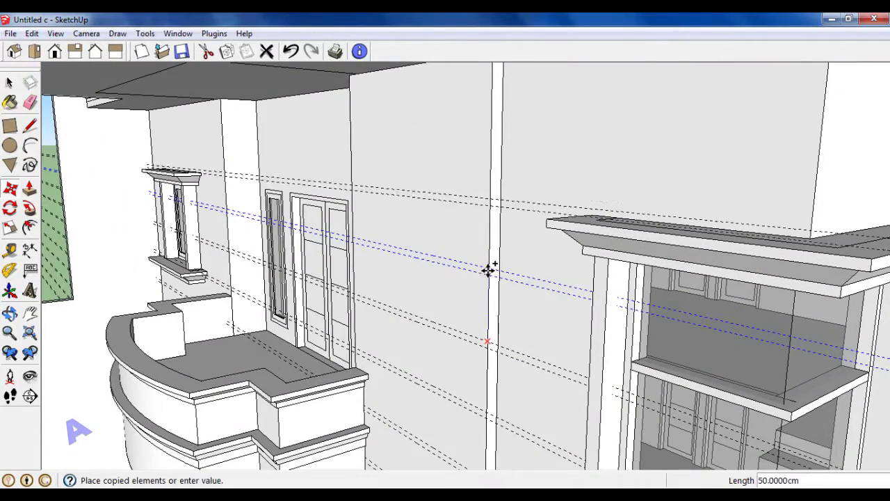
pyautogui.click(499, 277)
# Place the topmost guide copy and begin a 5 cm groove rectangle on the wall strip.
pyautogui.click(491, 114)
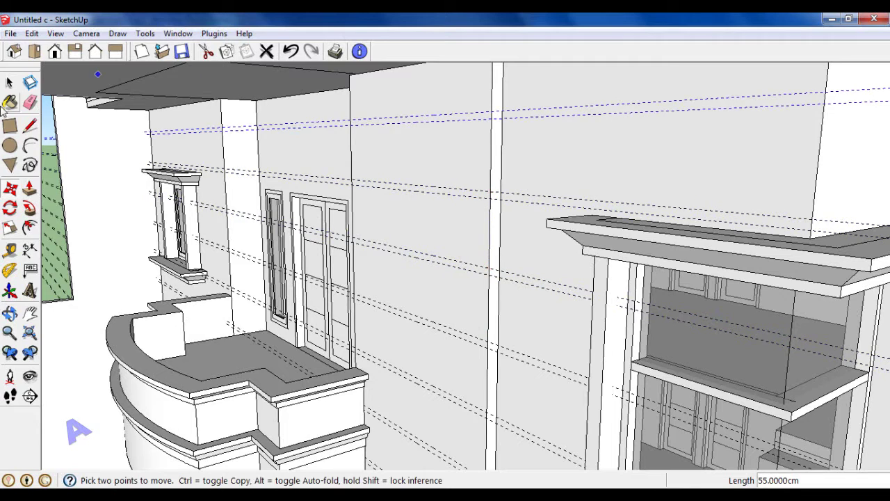
pyautogui.press('r')
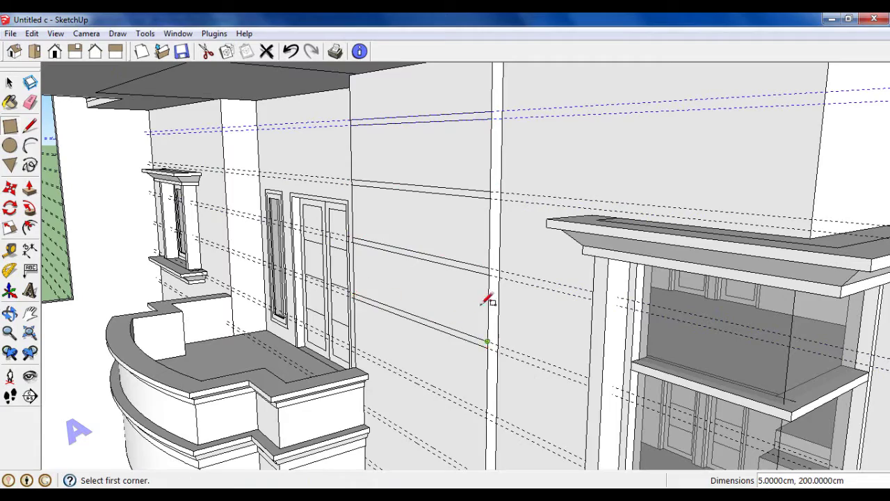
pyautogui.moveTo(485, 301); pyautogui.dragTo(388, 292, button='middle')
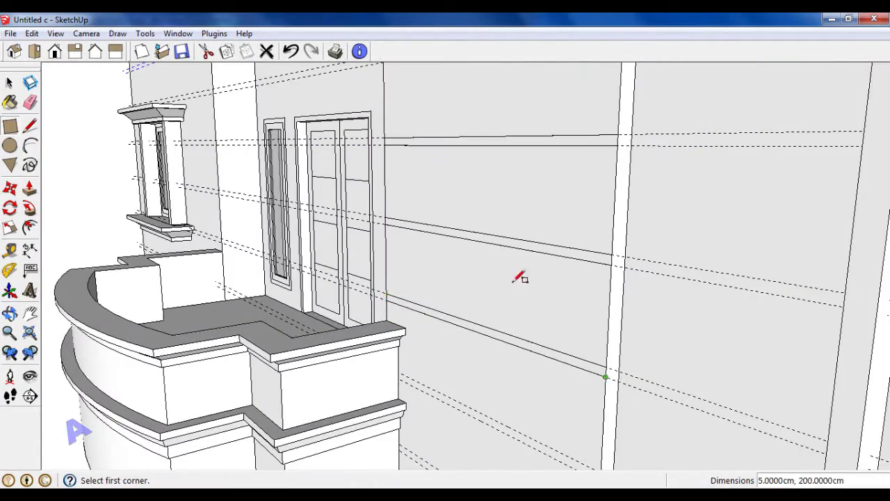
pyautogui.scroll(-3, 433, 313)
pyautogui.scroll(3, 417, 300)
pyautogui.click(411, 301)
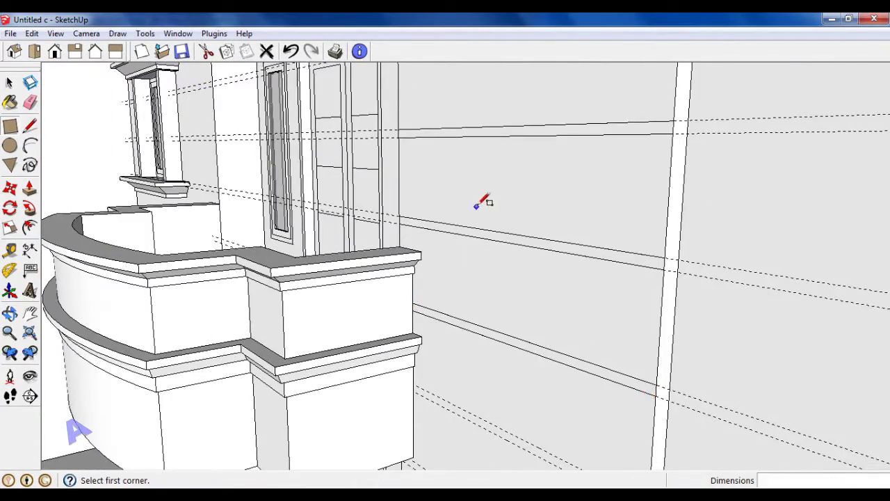
pyautogui.scroll(2, 435, 340)
pyautogui.scroll(-2, 430, 322)
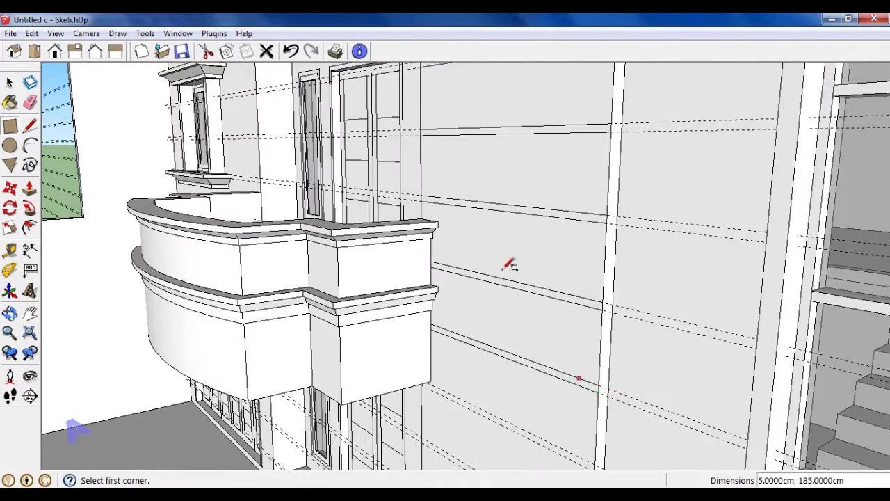
pyautogui.scroll(2, 480, 312)
pyautogui.scroll(2, 457, 353)
pyautogui.scroll(2, 461, 294)
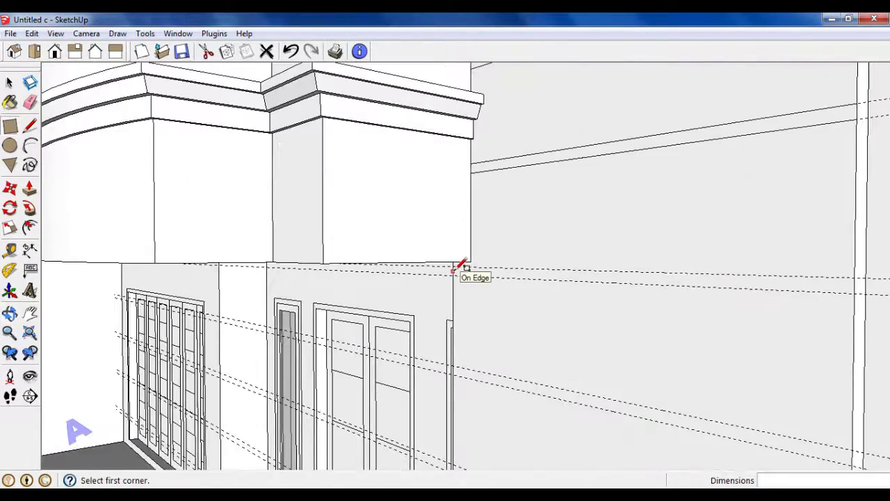
# Draw more 5 cm groove rectangles across the strip between guide pairs.
pyautogui.click(453, 265)
pyautogui.scroll(-1, 453, 265)
pyautogui.scroll(-1, 624, 264)
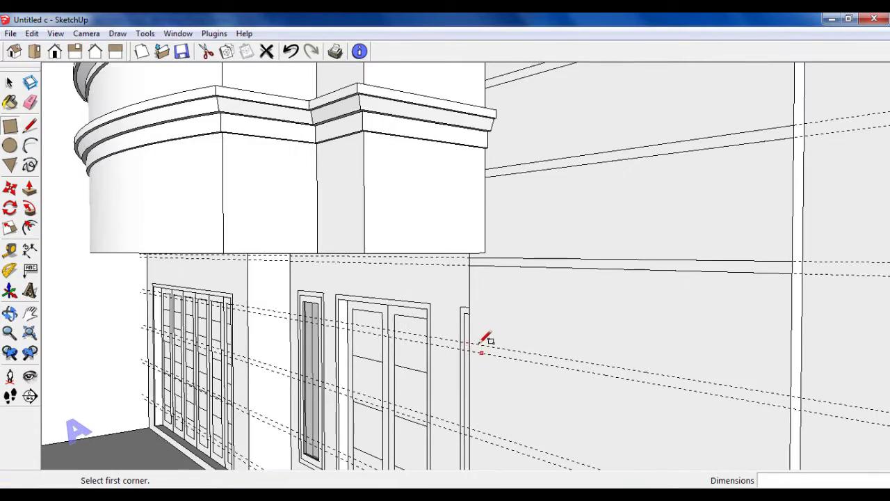
pyautogui.moveTo(493, 201)
pyautogui.mouseDown(button='middle')
pyautogui.moveTo(483, 338)
pyautogui.moveTo(482, 311)
pyautogui.mouseUp(button='middle')
pyautogui.click(838, 366)
pyautogui.scroll(-2, 512, 355)
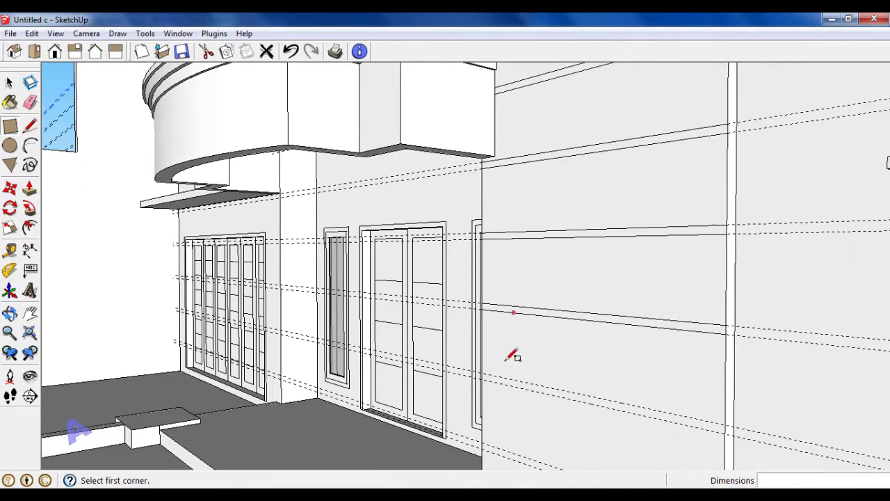
pyautogui.scroll(-3, 526, 391)
pyautogui.scroll(3, 500, 371)
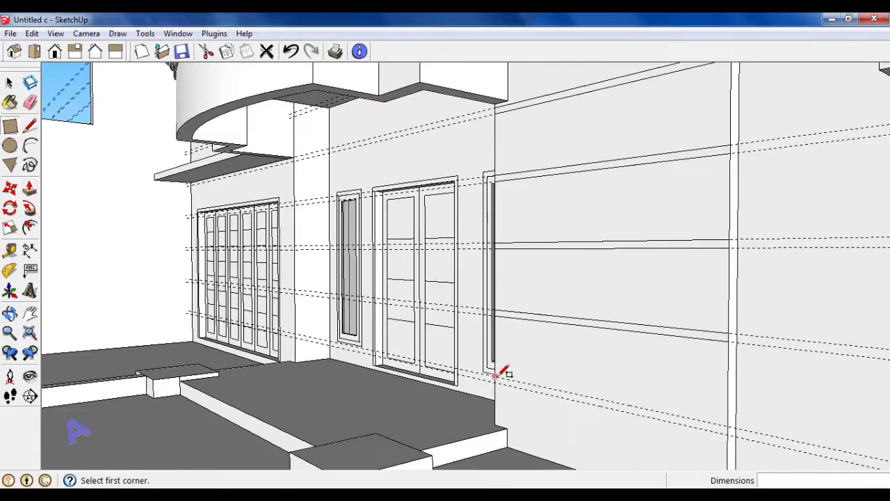
pyautogui.click(736, 431)
pyautogui.scroll(-3, 562, 313)
pyautogui.moveTo(562, 313)
pyautogui.mouseDown(button='middle')
pyautogui.moveTo(562, 292)
pyautogui.moveTo(536, 274)
pyautogui.moveTo(428, 245)
pyautogui.mouseUp(button='middle')
pyautogui.press('e')
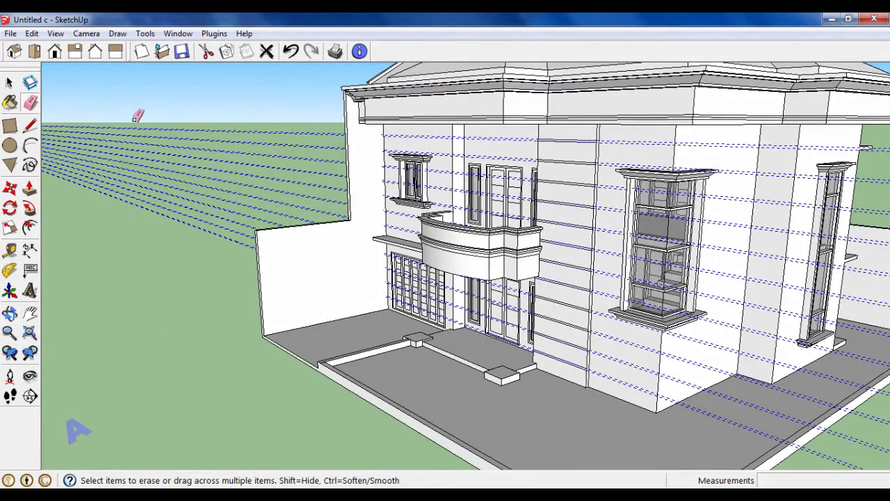
pyautogui.scroll(-2, 549, 174)
pyautogui.scroll(5, 199, 153)
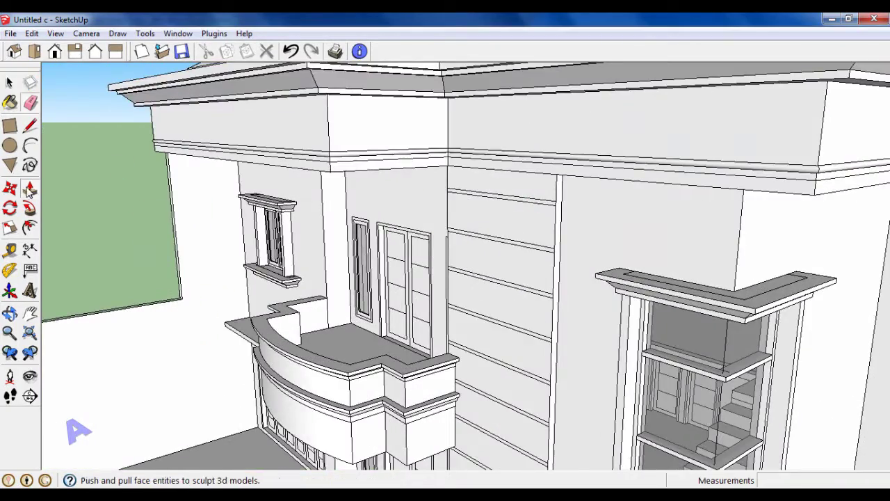
pyautogui.scroll(3, 528, 208)
pyautogui.moveTo(540, 202); pyautogui.dragTo(547, 207)
pyautogui.write('2')
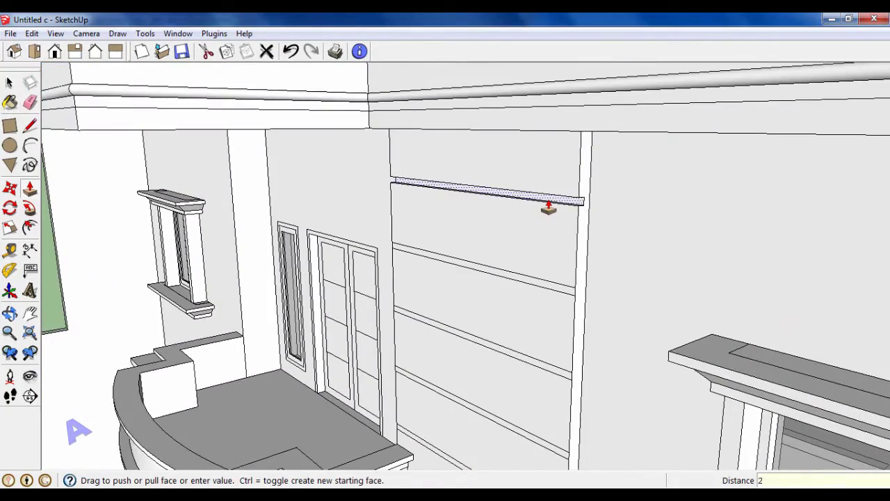
pyautogui.press('Return')
pyautogui.moveTo(548, 207); pyautogui.dragTo(547, 292, button='middle')
pyautogui.click(527, 394)
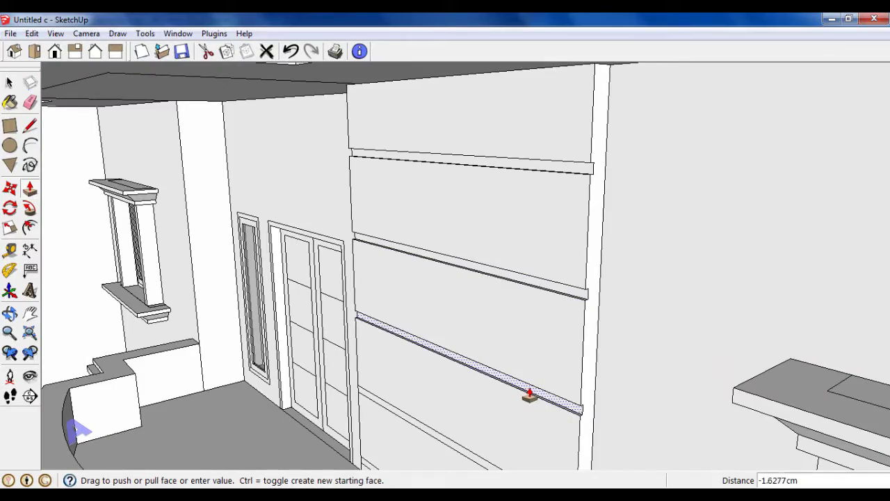
pyautogui.press('Return')
pyautogui.moveTo(528, 394)
pyautogui.mouseDown(button='middle')
pyautogui.moveTo(457, 139)
pyautogui.moveTo(506, 337)
pyautogui.moveTo(485, 379)
pyautogui.moveTo(433, 232)
pyautogui.moveTo(463, 383)
pyautogui.mouseUp(button='middle')
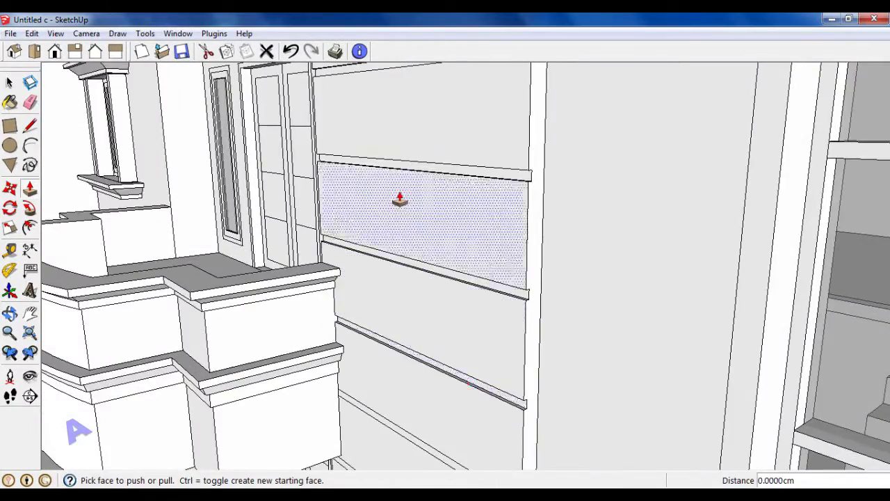
pyautogui.moveTo(397, 201)
pyautogui.mouseDown(button='middle')
pyautogui.moveTo(435, 366)
pyautogui.moveTo(403, 195)
pyautogui.moveTo(415, 326)
pyautogui.mouseUp(button='middle')
pyautogui.moveTo(404, 188); pyautogui.dragTo(423, 369, button='middle')
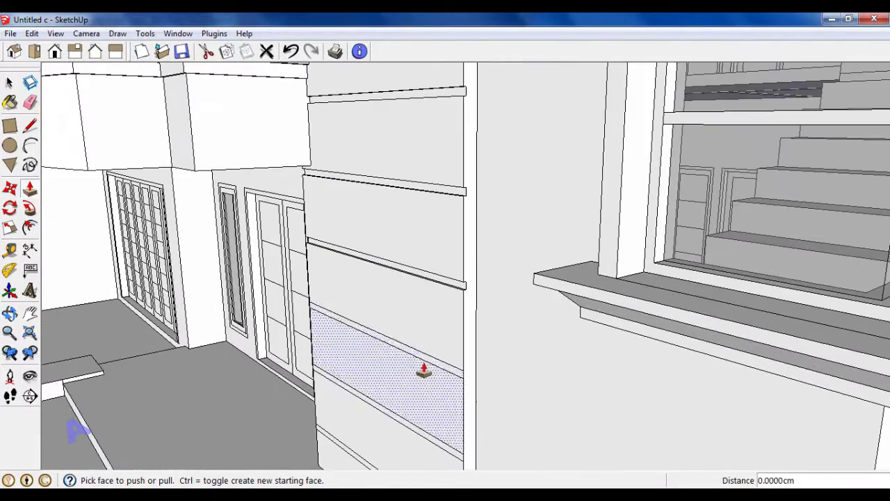
pyautogui.moveTo(364, 169); pyautogui.dragTo(394, 337, button='middle')
pyautogui.scroll(-3, 394, 337)
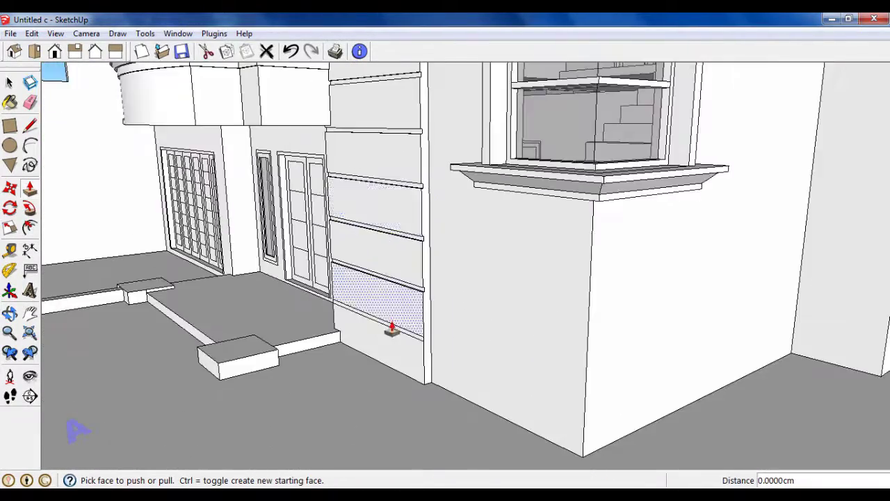
pyautogui.scroll(2, 391, 340)
pyautogui.scroll(-3, 457, 304)
pyautogui.scroll(-3, 464, 299)
# Pull the front entrance step block up into a 75 cm pedestal.
pyautogui.scroll(-3, 464, 299)
pyautogui.moveTo(463, 299); pyautogui.dragTo(438, 209, button='middle')
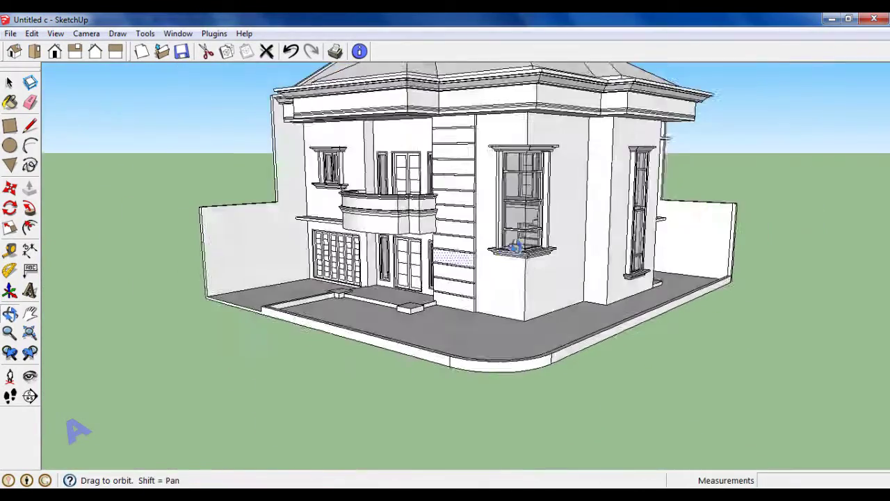
pyautogui.press('space')
pyautogui.scroll(-1, 433, 177)
pyautogui.moveTo(433, 177); pyautogui.dragTo(441, 174, button='middle')
pyautogui.scroll(3, 443, 178)
pyautogui.scroll(-3, 753, 246)
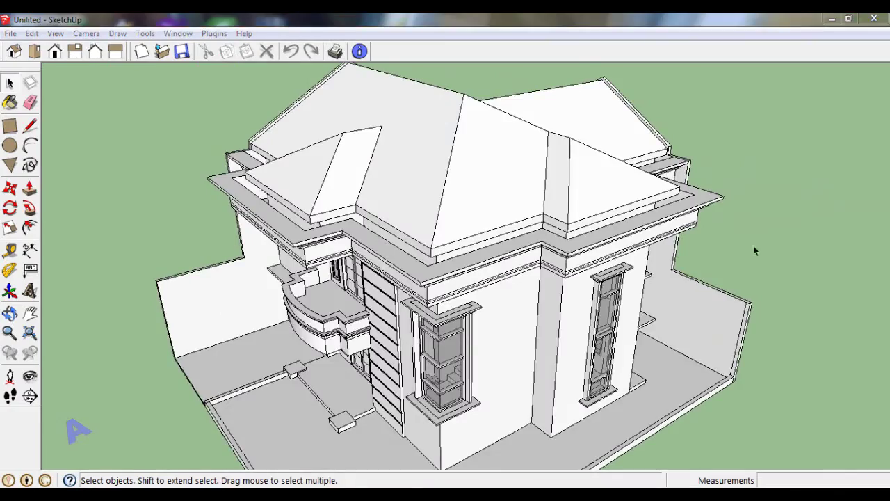
pyautogui.moveTo(753, 245); pyautogui.dragTo(432, 422, button='middle')
pyautogui.scroll(3, 431, 422)
pyautogui.scroll(3, 431, 422)
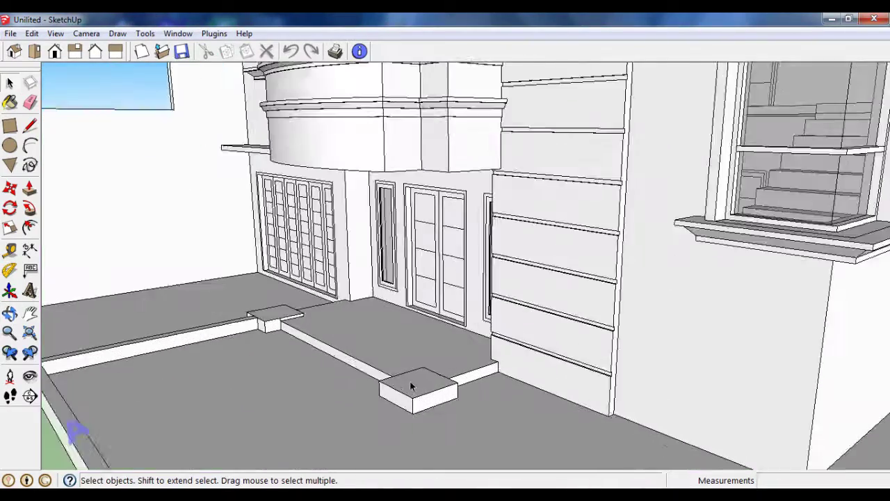
pyautogui.scroll(2, 420, 393)
pyautogui.click(29, 188)
pyautogui.click(426, 389)
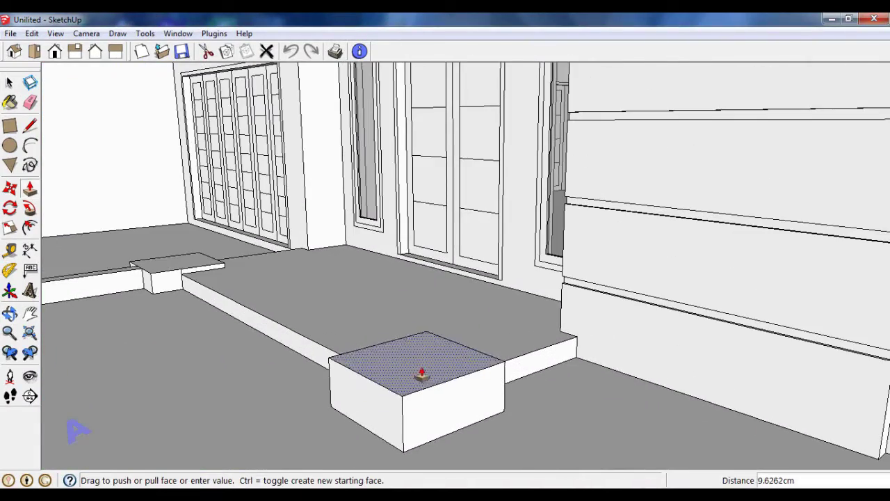
pyautogui.scroll(3, 421, 371)
pyautogui.press('Return')
# Raise the left step block to the same 75 cm height.
pyautogui.moveTo(250, 327); pyautogui.dragTo(206, 285, button='middle')
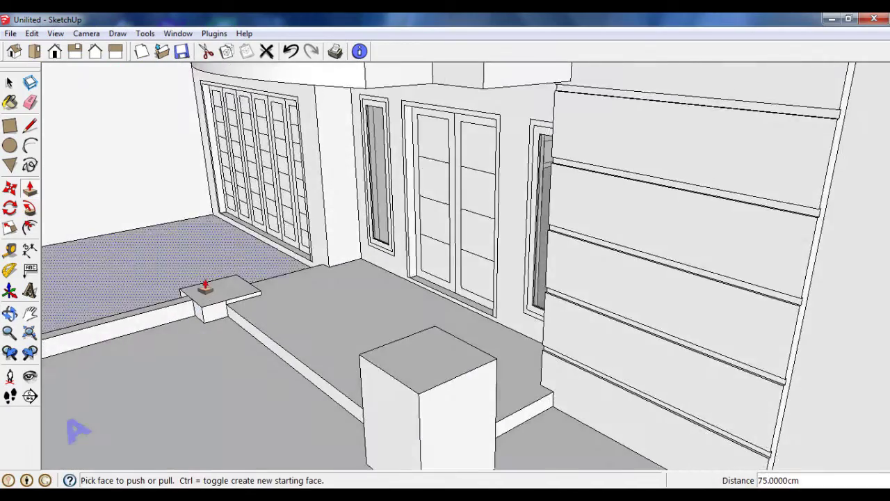
pyautogui.doubleClick(207, 304)
pyautogui.scroll(3, 188, 236)
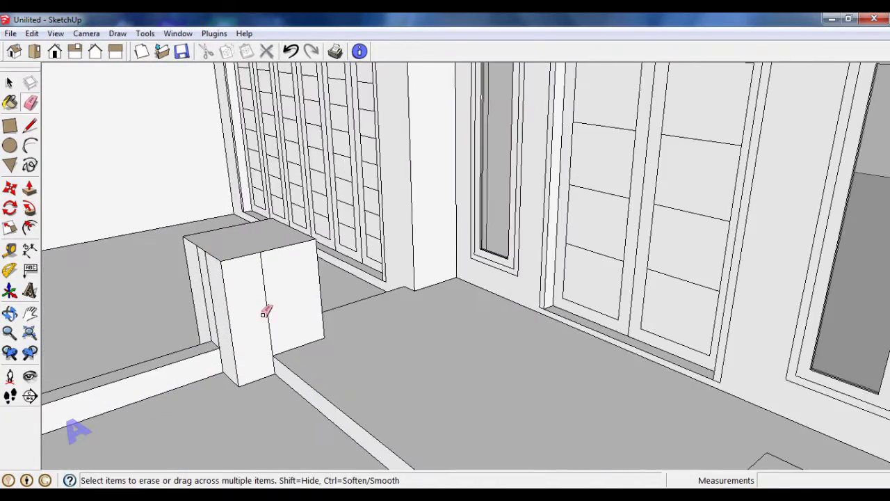
pyautogui.scroll(-3, 244, 303)
pyautogui.moveTo(264, 295); pyautogui.dragTo(533, 413, button='middle')
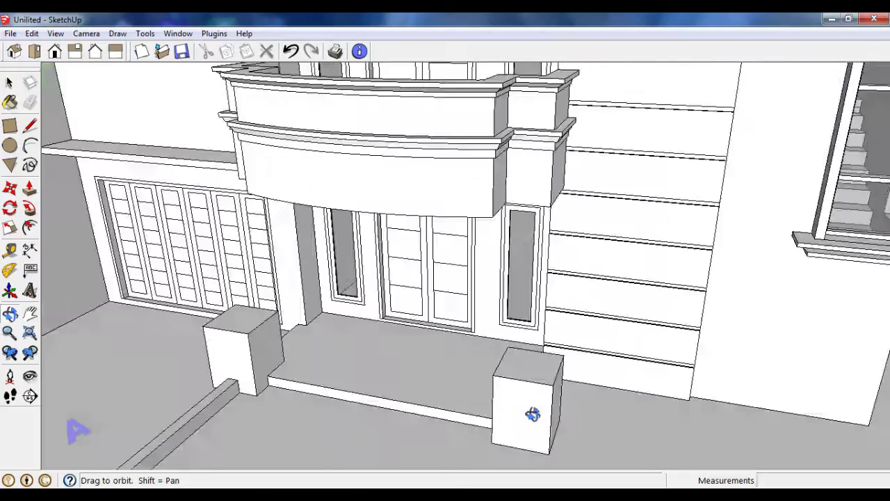
pyautogui.scroll(3, 596, 355)
pyautogui.scroll(-2, 596, 355)
pyautogui.moveTo(596, 364)
pyautogui.mouseDown(button='middle')
pyautogui.moveTo(453, 387)
pyautogui.moveTo(473, 405)
pyautogui.mouseUp(button='middle')
pyautogui.scroll(-2, 476, 368)
pyautogui.scroll(5, 476, 367)
pyautogui.scroll(2, 477, 367)
pyautogui.click(9, 84)
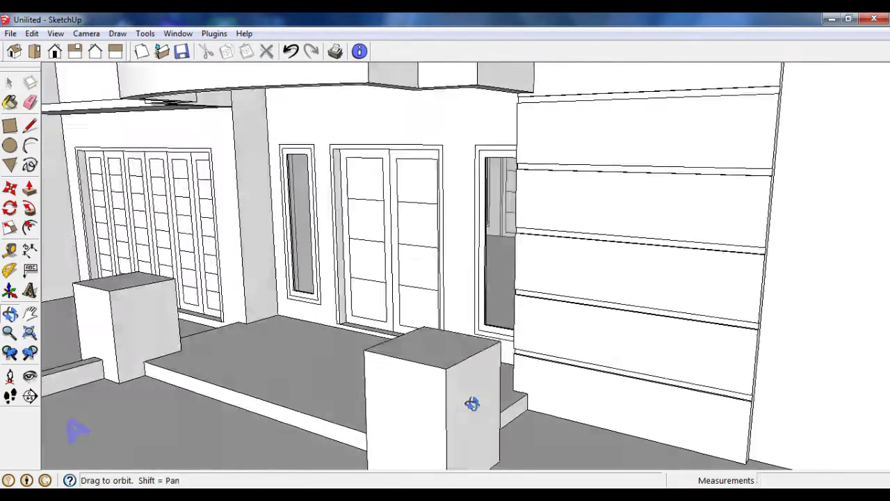
pyautogui.scroll(3, 473, 405)
# Place guides 10 cm below the pedestal's top edge and 5 cm in from its corner.
pyautogui.click(11, 254)
pyautogui.scroll(1, 384, 344)
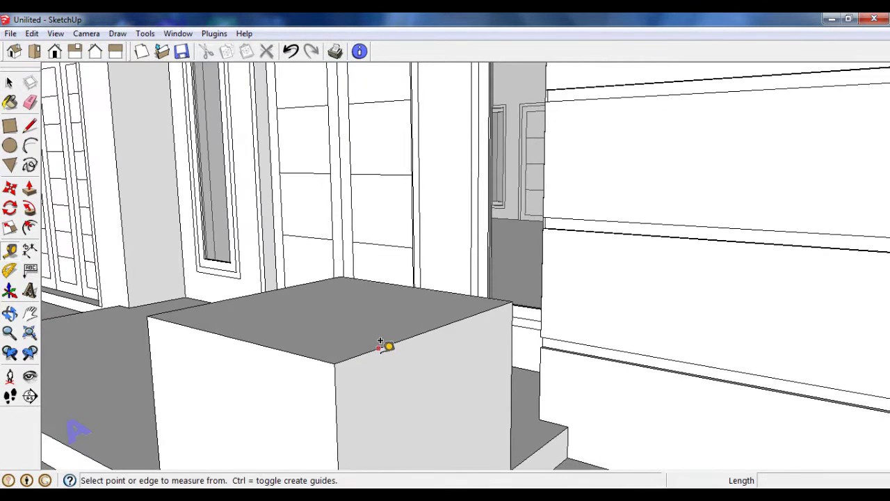
pyautogui.click(379, 348)
pyautogui.write('0')
pyautogui.press('Return')
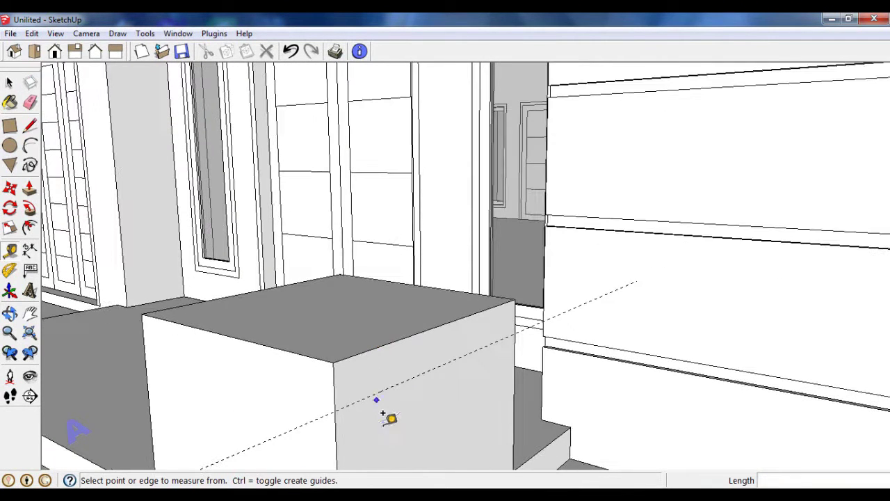
pyautogui.moveTo(367, 343)
pyautogui.mouseDown(button='middle')
pyautogui.moveTo(332, 373)
pyautogui.moveTo(503, 333)
pyautogui.moveTo(417, 367)
pyautogui.moveTo(324, 338)
pyautogui.moveTo(257, 299)
pyautogui.mouseUp(button='middle')
pyautogui.click(327, 381)
pyautogui.press('Return')
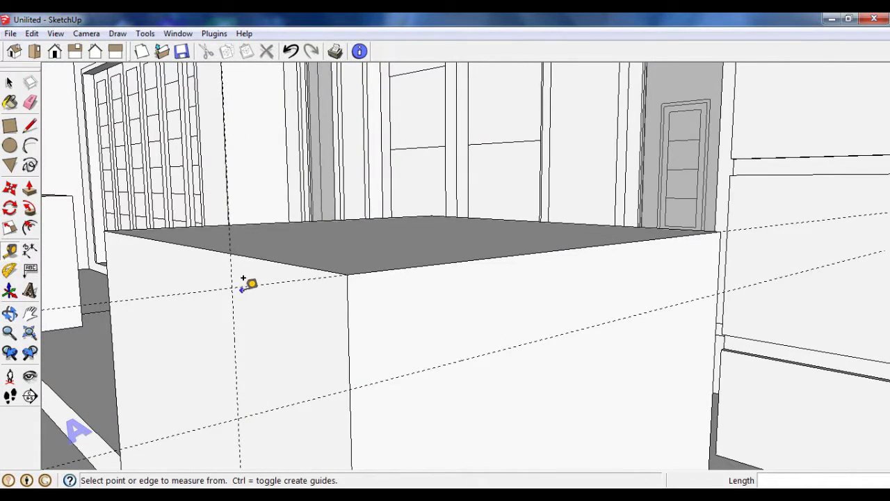
pyautogui.click(243, 278)
pyautogui.write('5')
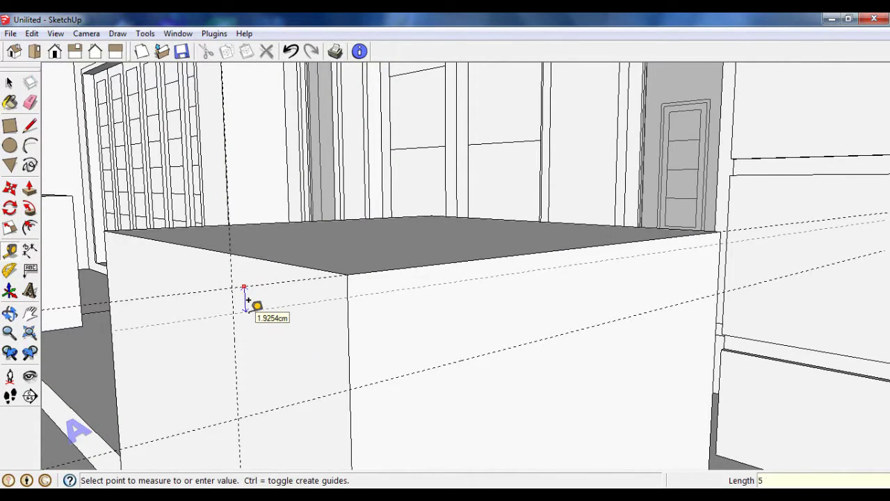
pyautogui.press('Return')
# Add guides 3 cm and 2 cm from the pedestal corner and existing guides.
pyautogui.moveTo(249, 300)
pyautogui.mouseDown(button='middle')
pyautogui.moveTo(290, 324)
pyautogui.moveTo(239, 244)
pyautogui.mouseUp(button='middle')
pyautogui.click(235, 249)
pyautogui.write('3')
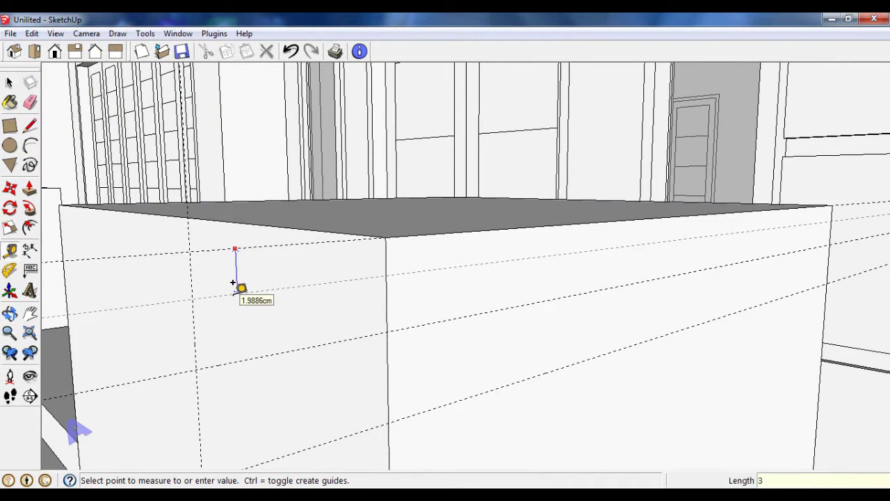
pyautogui.press('Return')
pyautogui.moveTo(238, 285); pyautogui.dragTo(340, 401, button='middle')
pyautogui.click(333, 402)
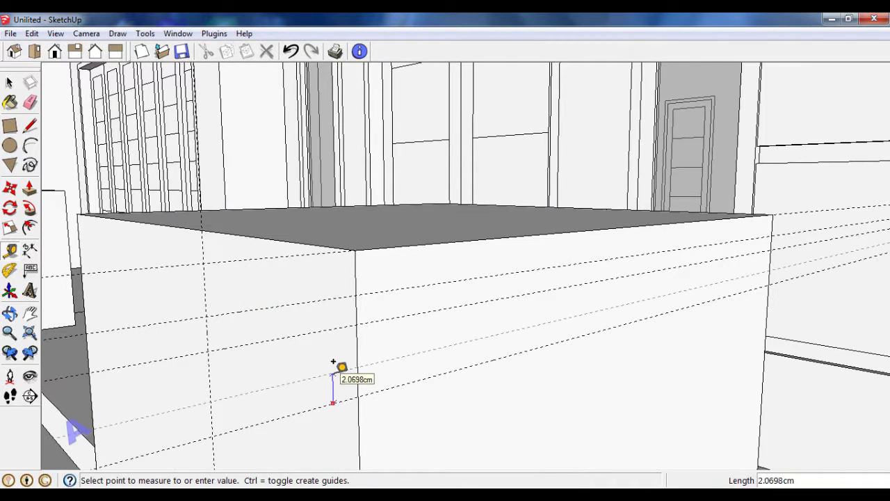
pyautogui.press('Return')
pyautogui.moveTo(333, 362); pyautogui.dragTo(352, 358, button='middle')
pyautogui.click(361, 355)
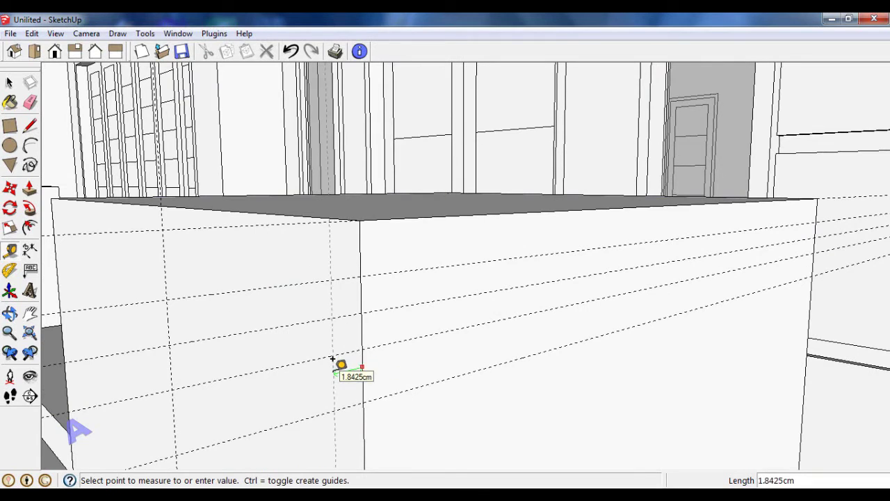
pyautogui.press('Return')
pyautogui.moveTo(221, 306); pyautogui.dragTo(185, 276, button='middle')
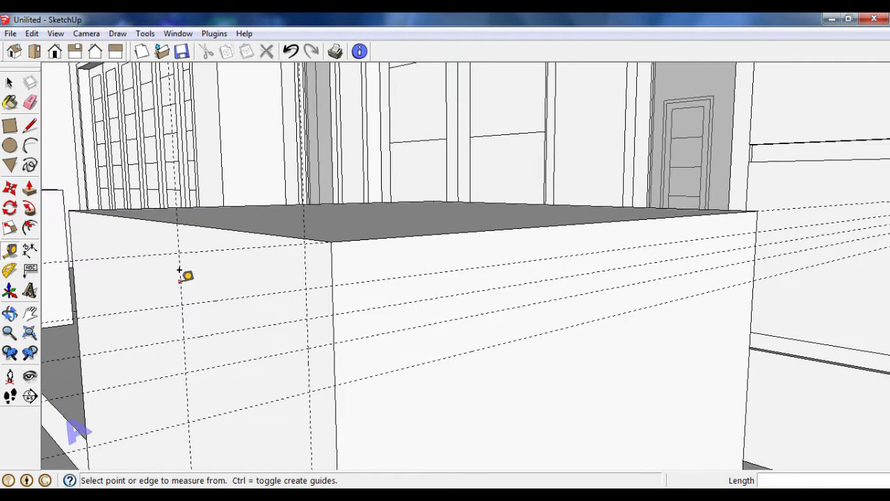
pyautogui.click(180, 281)
pyautogui.write('2')
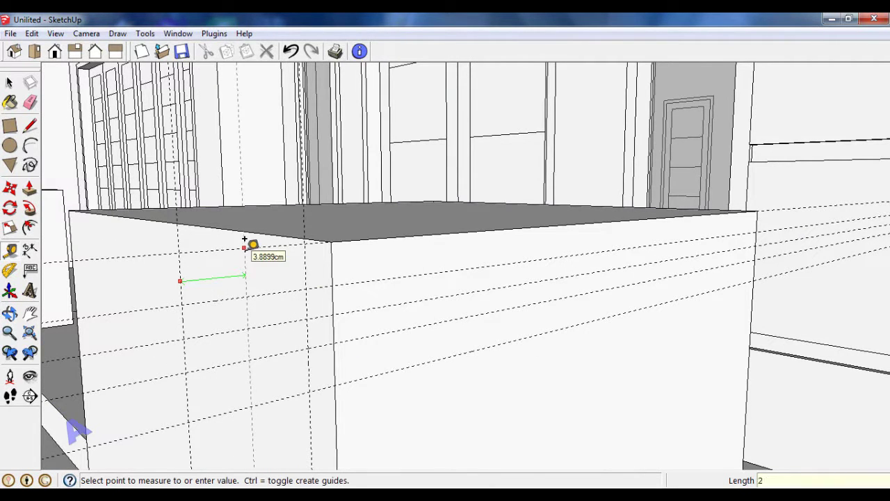
pyautogui.press('Return')
pyautogui.scroll(1, 246, 306)
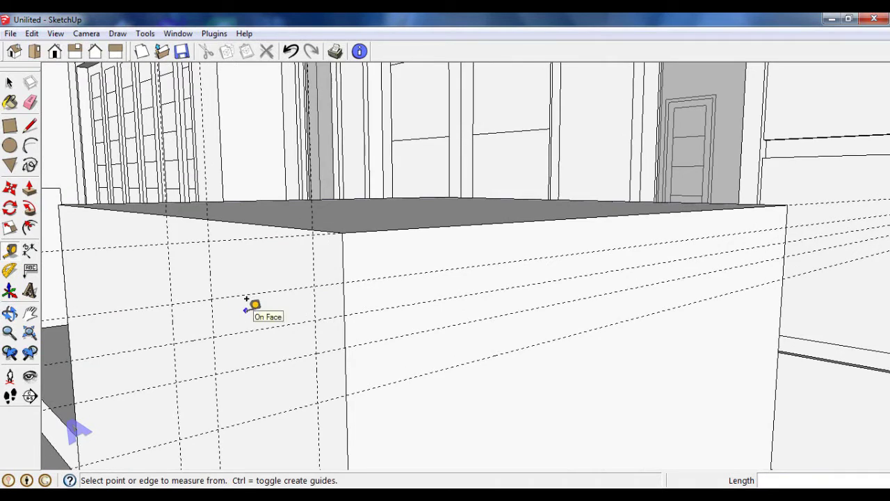
# Draw the cap profile on the right pedestal, clear stray guides and select its edges.
pyautogui.click(30, 125)
pyautogui.click(167, 242)
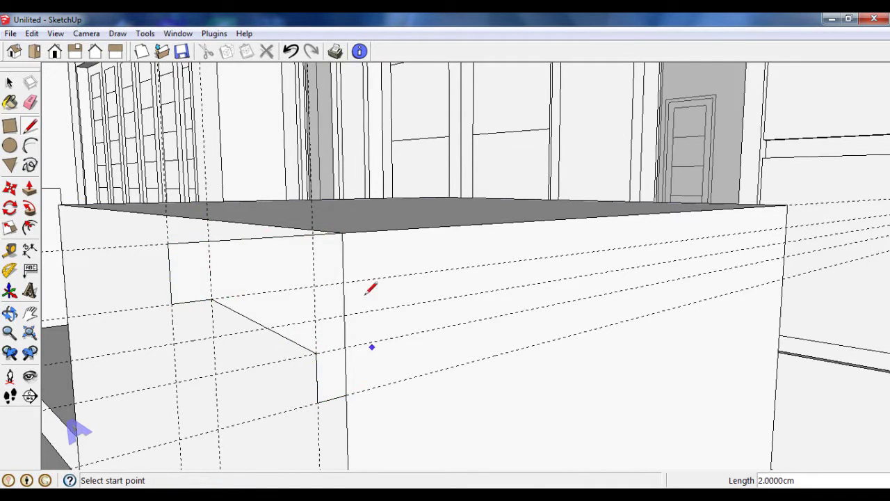
pyautogui.press('e')
pyautogui.scroll(-1, 284, 248)
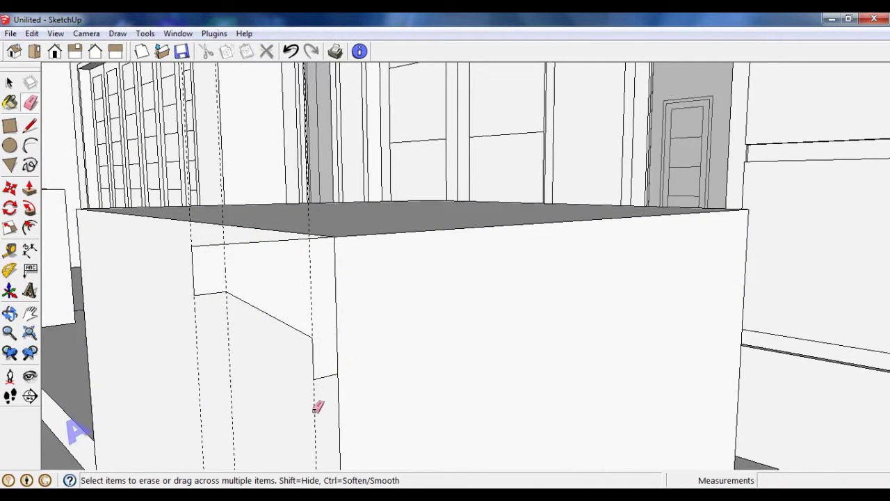
pyautogui.click(10, 83)
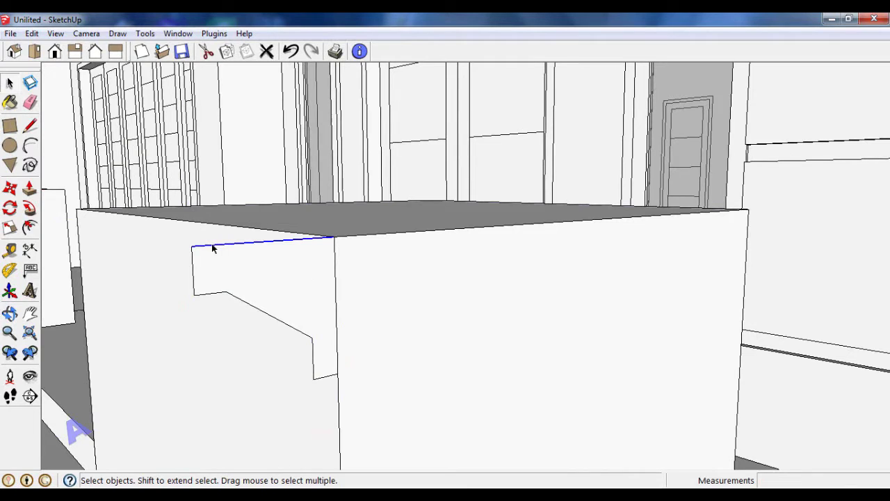
pyautogui.keyDown('shift'); pyautogui.click(315, 357); pyautogui.keyUp('shift')
pyautogui.keyDown('shift'); pyautogui.click(322, 379); pyautogui.keyUp('shift')
pyautogui.moveTo(462, 324); pyautogui.dragTo(371, 279, button='middle')
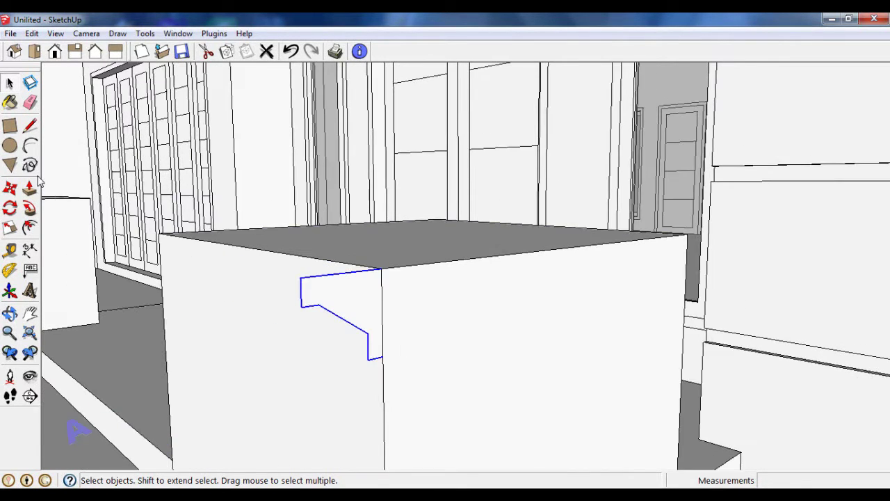
# Copy the cap profile onto the left pedestal's corner.
pyautogui.press('m')
pyautogui.press('ctrl')
pyautogui.click(379, 276)
pyautogui.scroll(-3, 406, 323)
pyautogui.moveTo(407, 324); pyautogui.dragTo(132, 255, button='middle')
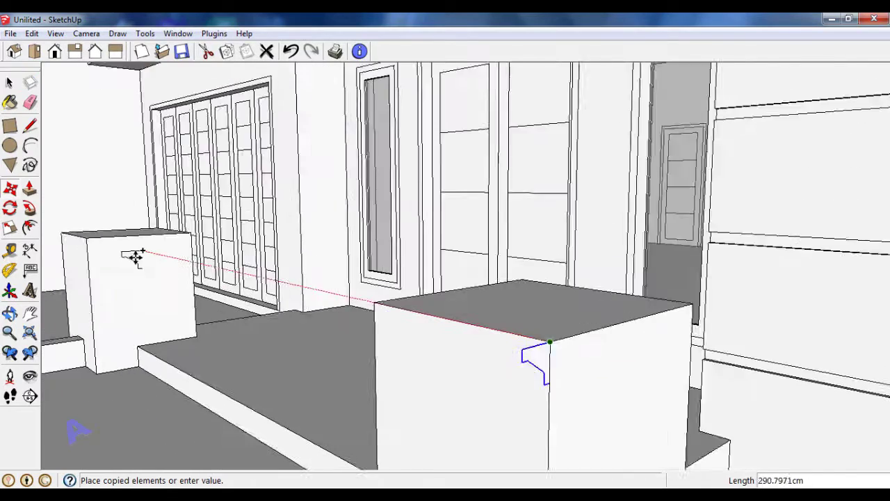
pyautogui.click(79, 239)
pyautogui.moveTo(79, 239); pyautogui.dragTo(457, 373, button='middle')
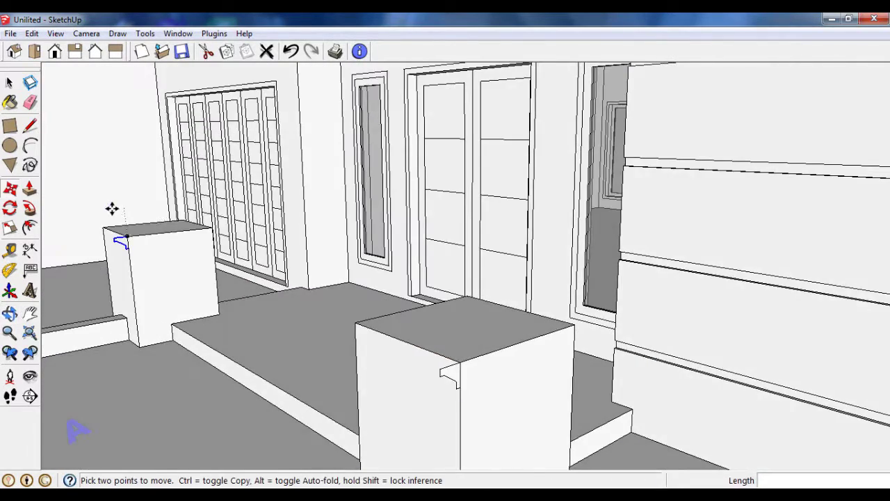
pyautogui.scroll(3, 112, 222)
# Draw a line from the profile's end point and select the top face's back edge.
pyautogui.press('l')
pyautogui.scroll(2, 115, 251)
pyautogui.scroll(1, 109, 255)
pyautogui.click(180, 336)
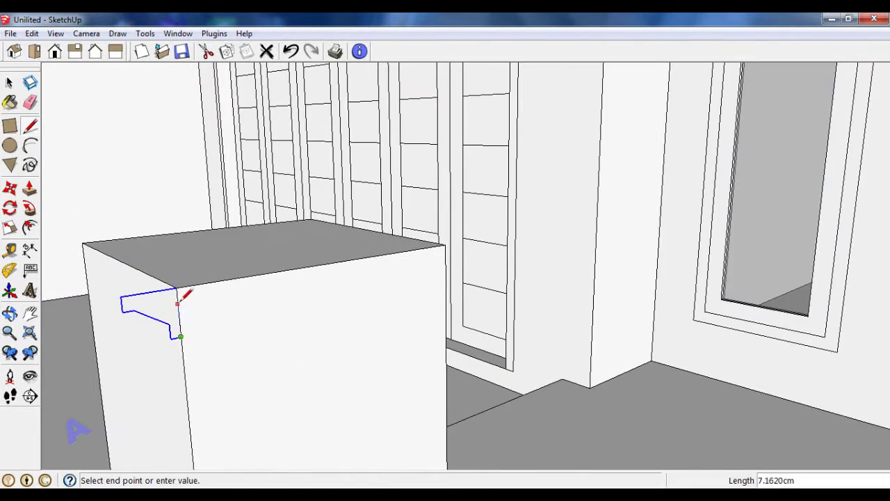
pyautogui.click(11, 83)
pyautogui.scroll(-2, 242, 310)
pyautogui.scroll(1, 229, 304)
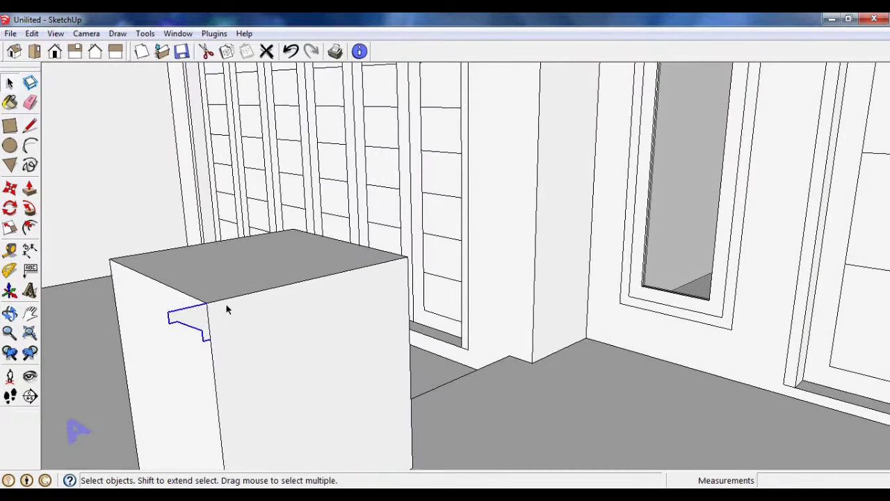
pyautogui.scroll(2, 227, 317)
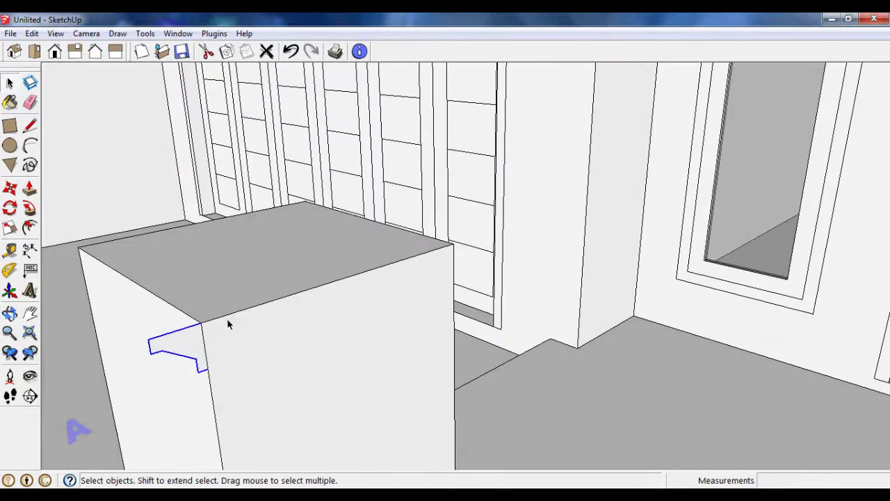
pyautogui.keyDown('shift'); pyautogui.click(142, 235); pyautogui.keyUp('shift')
pyautogui.scroll(2, 350, 219)
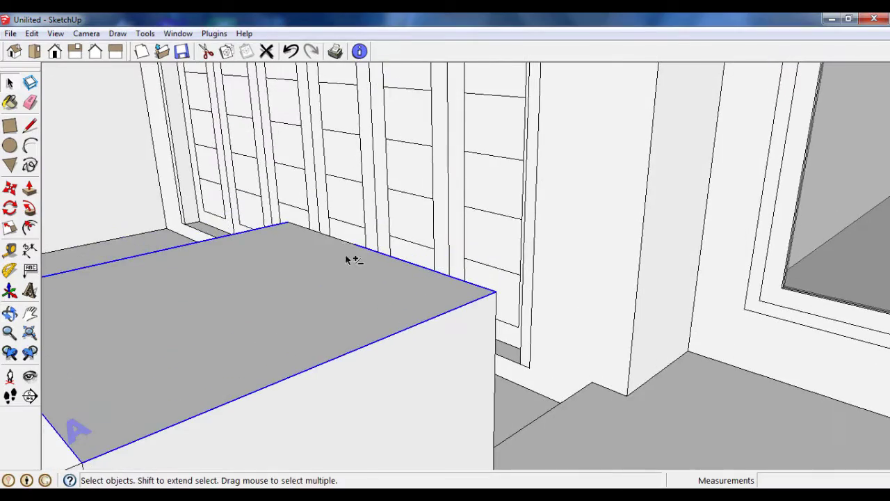
pyautogui.scroll(-3, 346, 243)
pyautogui.scroll(2, 325, 301)
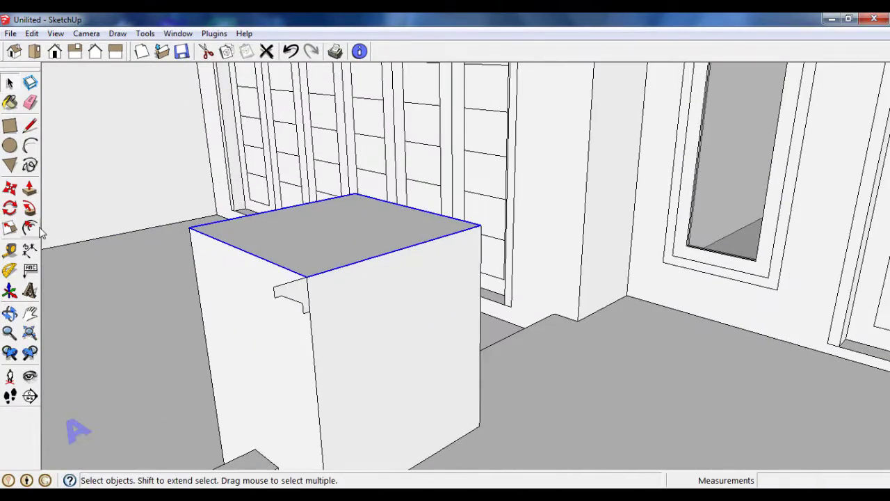
# Offset an inset outline on the block's top face.
pyautogui.click(29, 227)
pyautogui.click(306, 290)
pyautogui.scroll(-5, 271, 255)
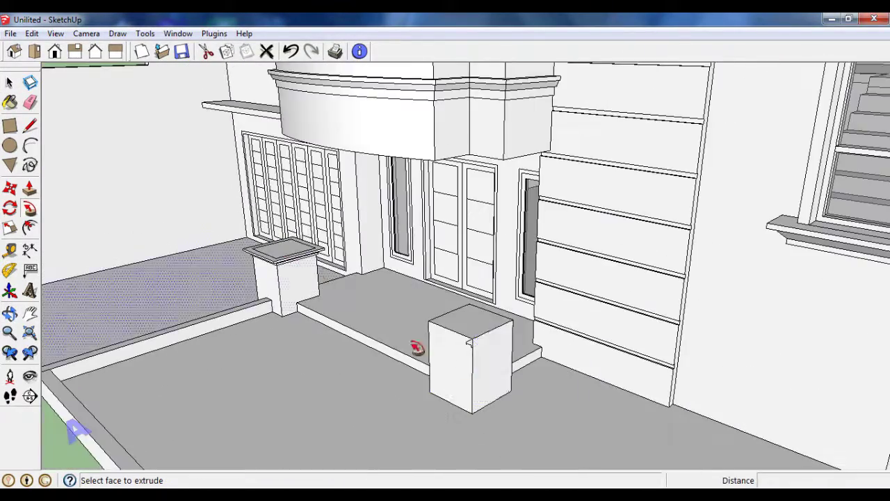
pyautogui.scroll(3, 417, 347)
pyautogui.scroll(2, 417, 326)
pyautogui.press('space')
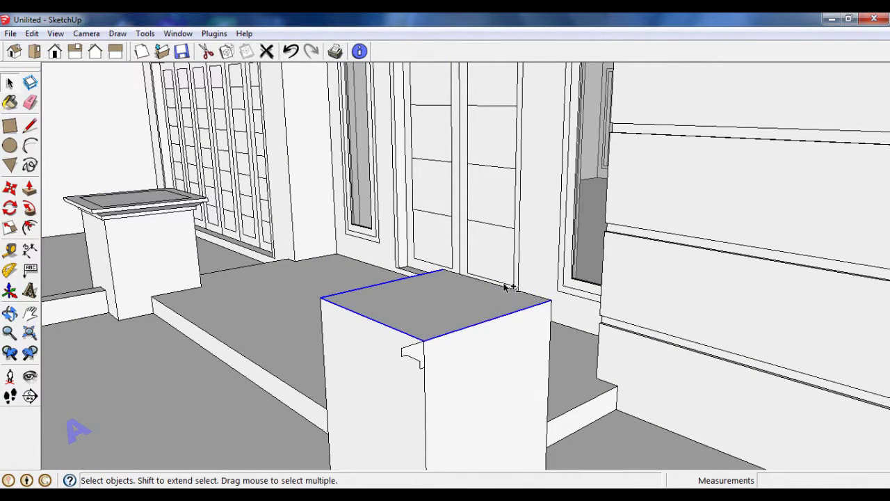
# Form the projecting cap from the block's top face and view the porch front.
pyautogui.moveTo(527, 295); pyautogui.dragTo(490, 302, button='middle')
pyautogui.scroll(2, 489, 302)
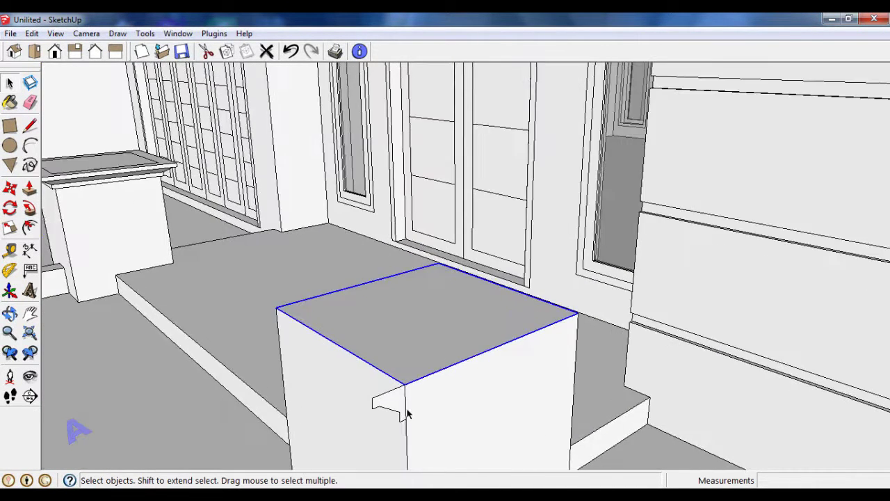
pyautogui.click(29, 210)
pyautogui.scroll(-5, 413, 294)
pyautogui.moveTo(413, 294)
pyautogui.mouseDown(button='middle')
pyautogui.moveTo(411, 264)
pyautogui.moveTo(502, 410)
pyautogui.moveTo(463, 351)
pyautogui.mouseUp(button='middle')
pyautogui.press('space')
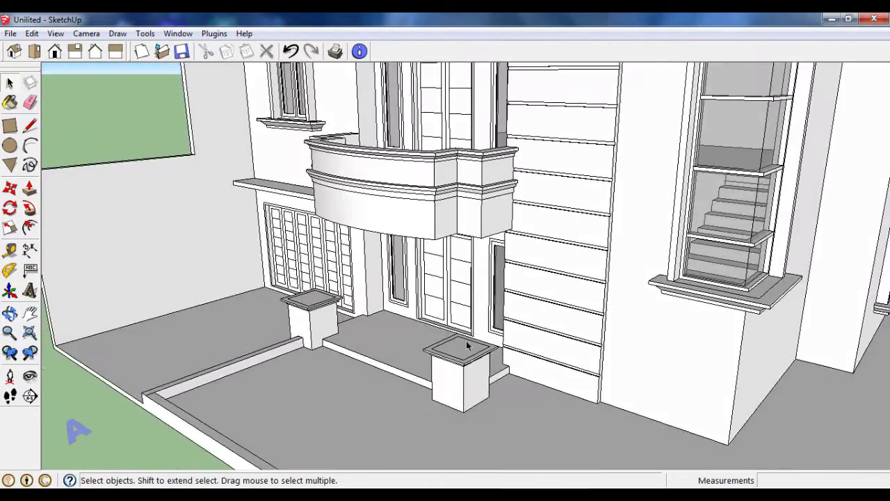
pyautogui.scroll(3, 464, 351)
# Measure across the right pedestal's cap top with the Tape Measure.
pyautogui.scroll(1, 464, 351)
pyautogui.click(9, 250)
pyautogui.scroll(2, 407, 324)
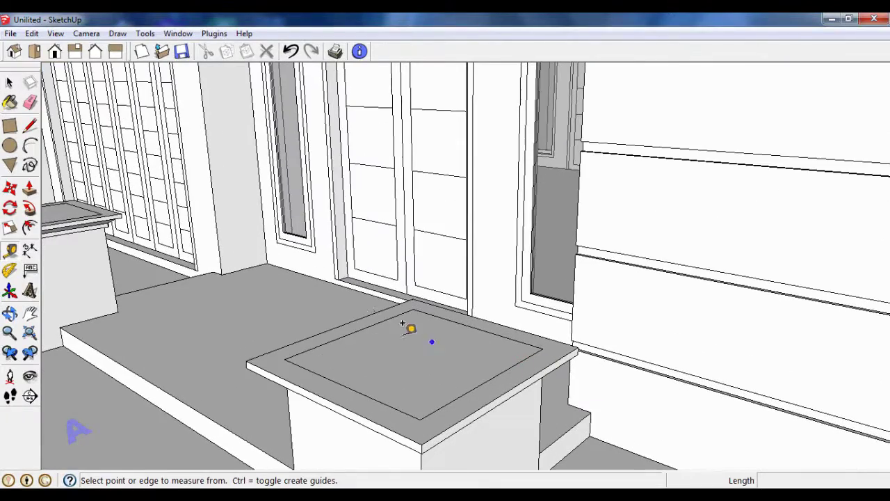
pyautogui.click(374, 325)
pyautogui.click(482, 319)
pyautogui.moveTo(482, 318)
pyautogui.mouseDown(button='middle')
pyautogui.moveTo(520, 378)
pyautogui.moveTo(662, 419)
pyautogui.mouseUp(button='middle')
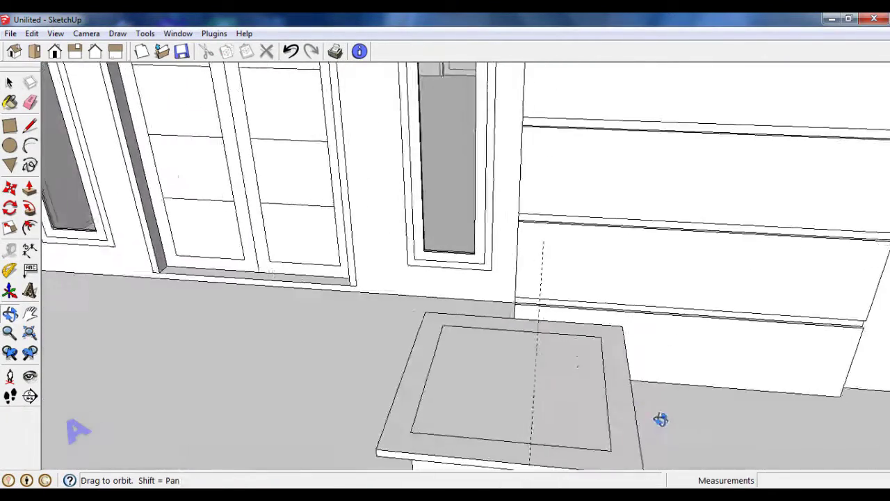
pyautogui.scroll(2, 610, 359)
# Place two crossing guides, one 45 cm in, to mark the cap's centre.
pyautogui.click(366, 363)
pyautogui.scroll(-3, 366, 363)
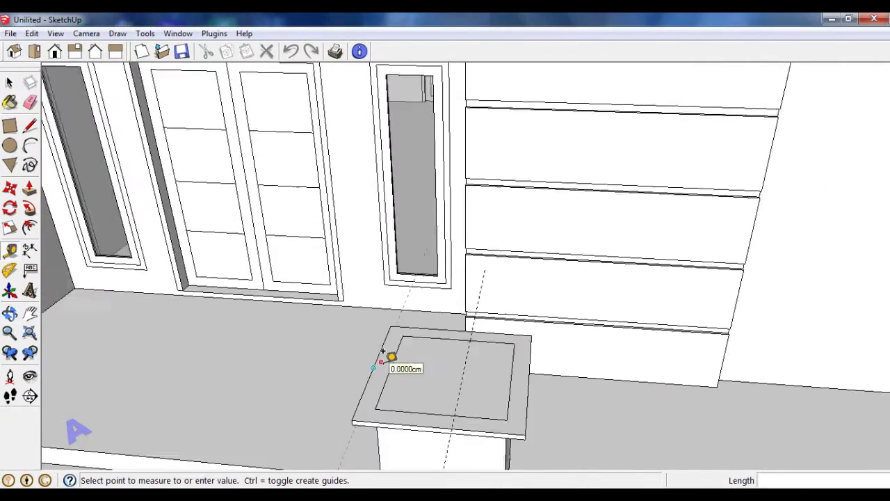
pyautogui.scroll(-1, 390, 354)
pyautogui.scroll(1, 433, 413)
pyautogui.scroll(1, 433, 413)
pyautogui.click(449, 387)
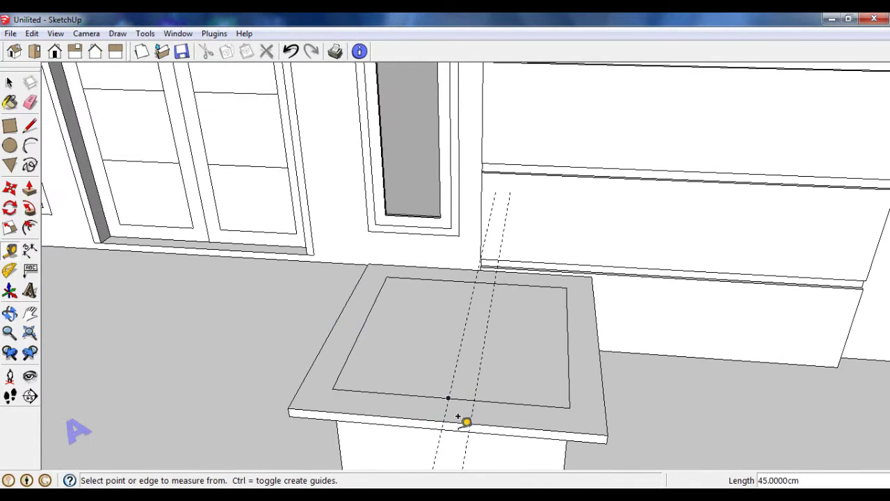
pyautogui.scroll(1, 480, 336)
pyautogui.scroll(1, 429, 263)
pyautogui.click(493, 268)
pyautogui.scroll(-1, 493, 270)
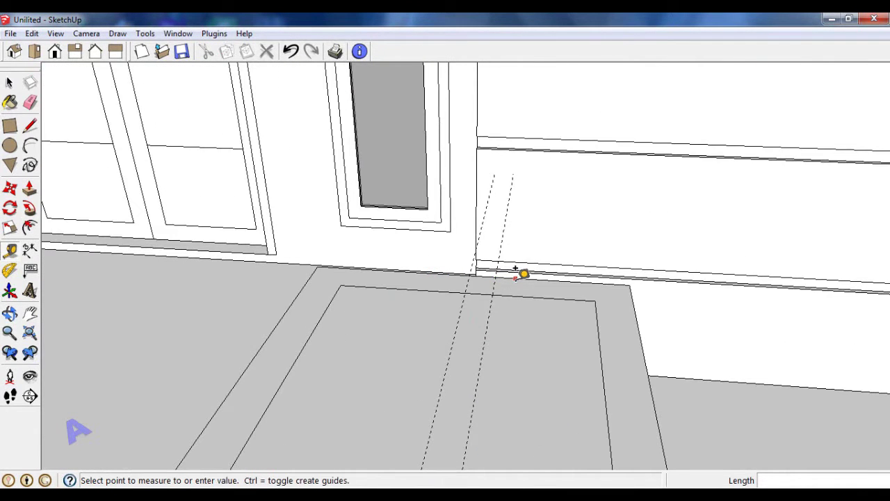
pyautogui.scroll(1, 520, 272)
pyautogui.click(324, 323)
pyautogui.scroll(1, 517, 336)
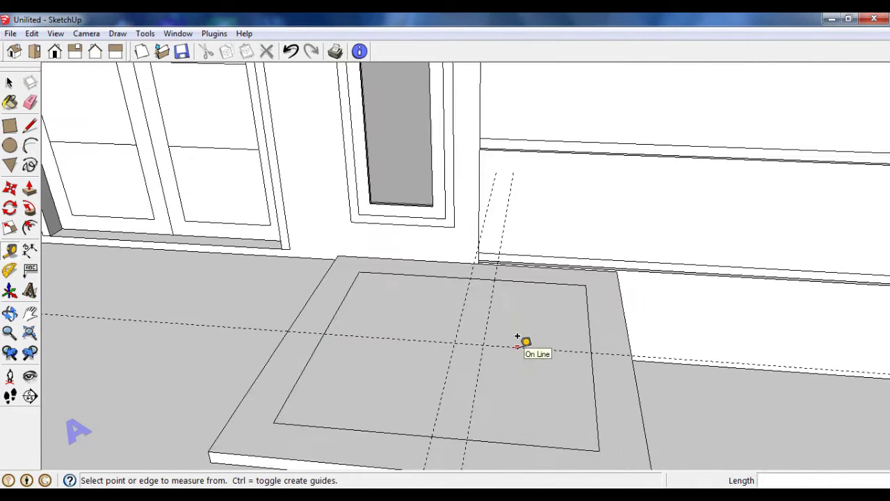
# Erase the inner rectangle's edges on the cap.
pyautogui.click(30, 103)
pyautogui.scroll(1, 471, 260)
pyautogui.click(507, 278)
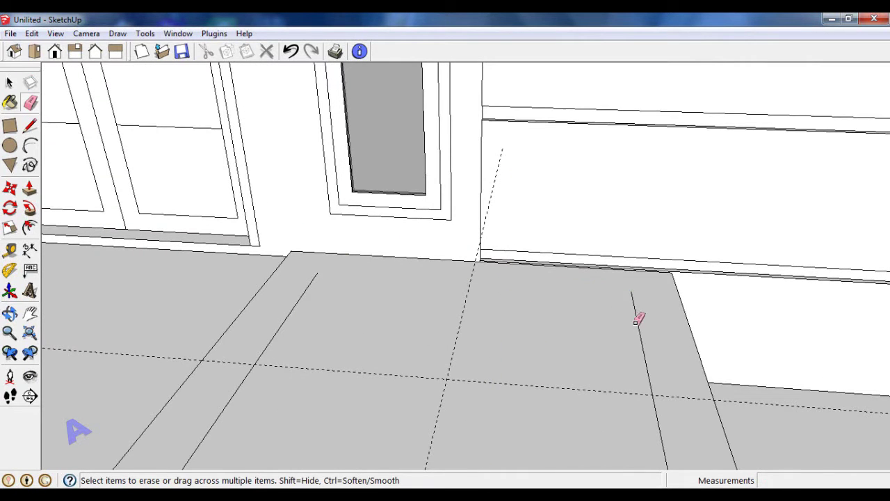
pyautogui.click(635, 317)
pyautogui.scroll(-1, 456, 294)
pyautogui.click(418, 402)
pyautogui.scroll(1, 509, 348)
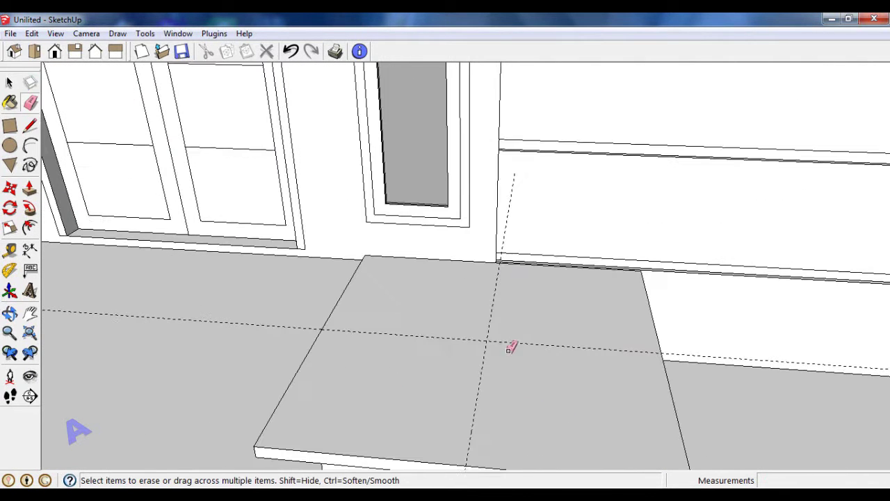
# Draw a 35 cm-radius circle centred on the guides' crossing point.
pyautogui.click(10, 146)
pyautogui.click(486, 341)
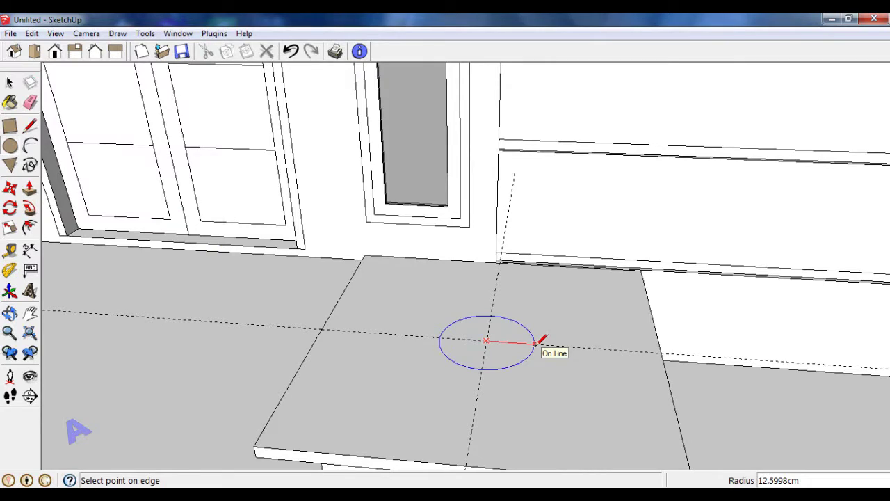
pyautogui.press('Return')
pyautogui.scroll(-3, 588, 340)
pyautogui.scroll(-2, 635, 353)
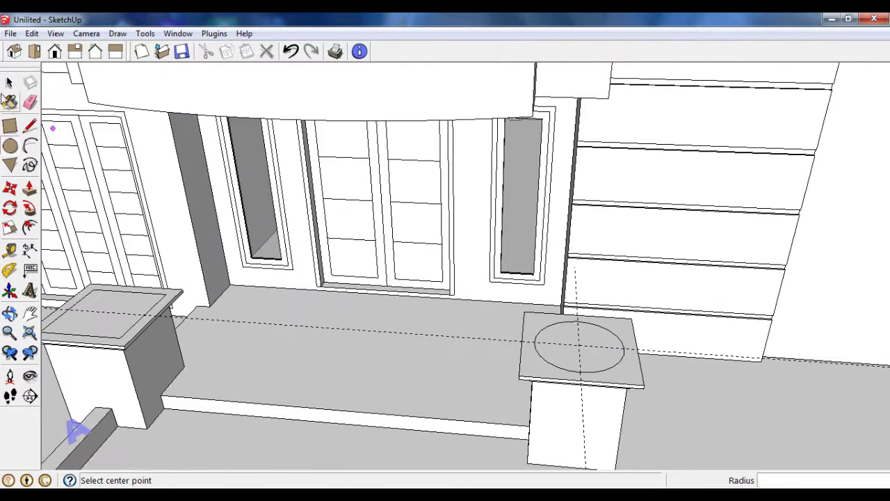
pyautogui.press('space')
# Copy the circle from the right pedestal cap onto the left pedestal cap.
pyautogui.click(30, 102)
pyautogui.moveTo(595, 338); pyautogui.dragTo(278, 313, button='middle')
pyautogui.scroll(3, 285, 304)
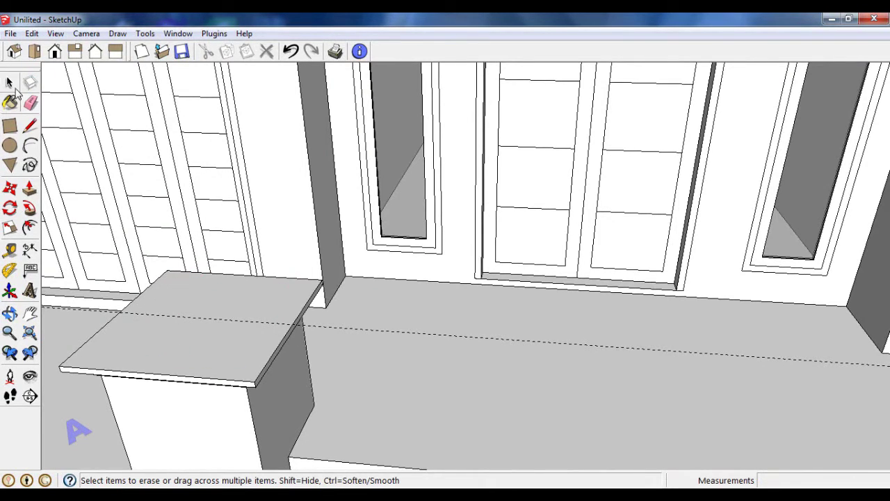
pyautogui.click(14, 88)
pyautogui.scroll(-3, 254, 272)
pyautogui.scroll(2, 578, 312)
pyautogui.scroll(2, 563, 292)
pyautogui.scroll(2, 567, 300)
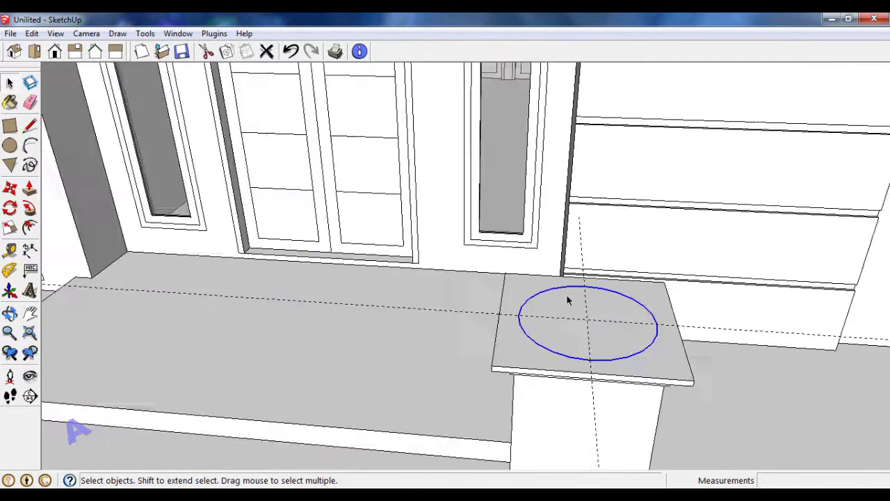
pyautogui.scroll(-1, 567, 301)
pyautogui.press('m')
pyautogui.keyDown('ctrl'); pyautogui.click(659, 357); pyautogui.keyUp('ctrl')
pyautogui.scroll(-2, 560, 347)
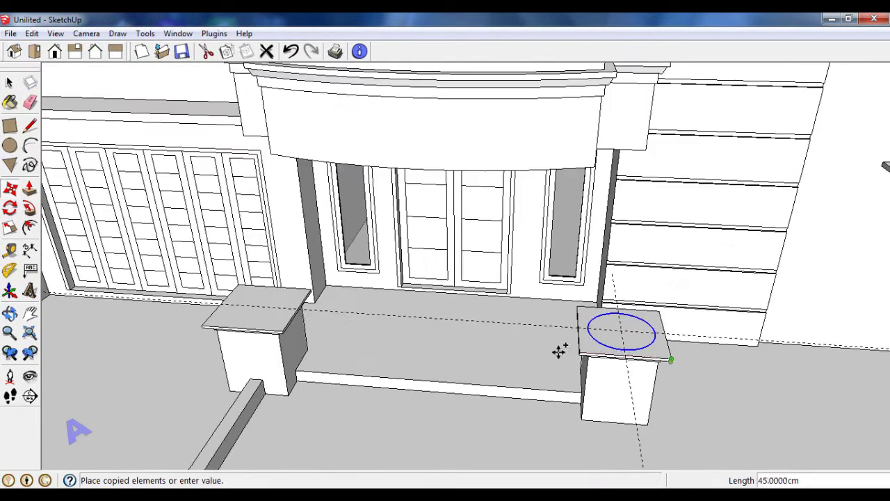
pyautogui.scroll(2, 278, 318)
pyautogui.click(258, 339)
# Orbit to a lower, frontal view of the porch.
pyautogui.click(30, 102)
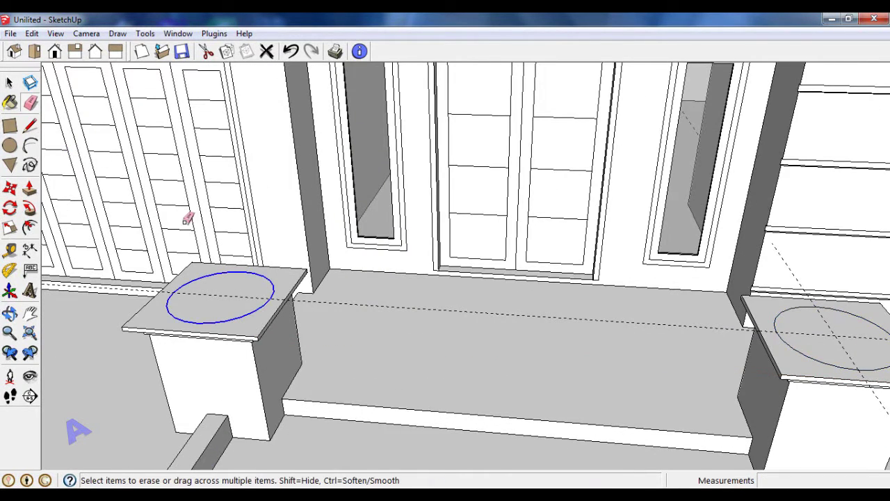
pyautogui.scroll(-2, 612, 316)
pyautogui.scroll(1, 582, 316)
pyautogui.moveTo(582, 317)
pyautogui.mouseDown(button='middle')
pyautogui.moveTo(455, 278)
pyautogui.moveTo(482, 239)
pyautogui.moveTo(498, 280)
pyautogui.moveTo(545, 300)
pyautogui.moveTo(685, 341)
pyautogui.moveTo(725, 338)
pyautogui.moveTo(519, 348)
pyautogui.moveTo(424, 374)
pyautogui.mouseUp(button='middle')
pyautogui.scroll(-2, 498, 361)
pyautogui.scroll(-3, 498, 361)
pyautogui.scroll(4, 424, 374)
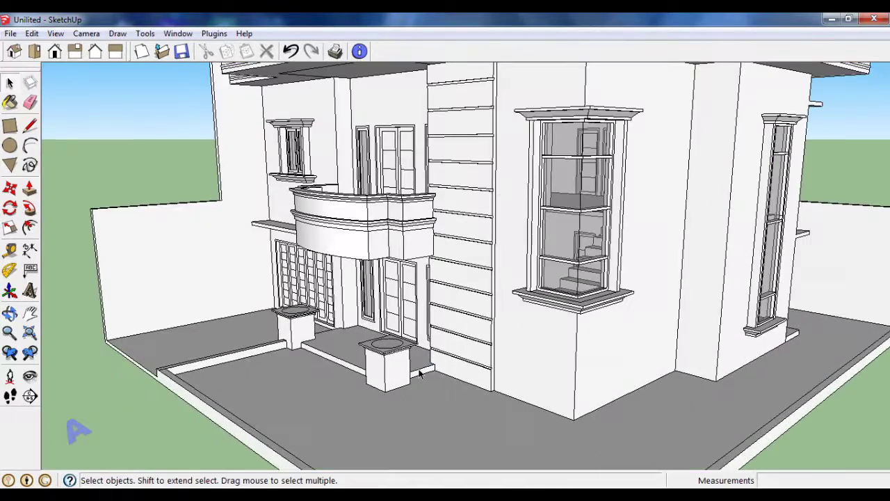
# Place guides 7.5 in from the roof eave's edges to locate the ceiling corner.
pyautogui.scroll(-4, 424, 417)
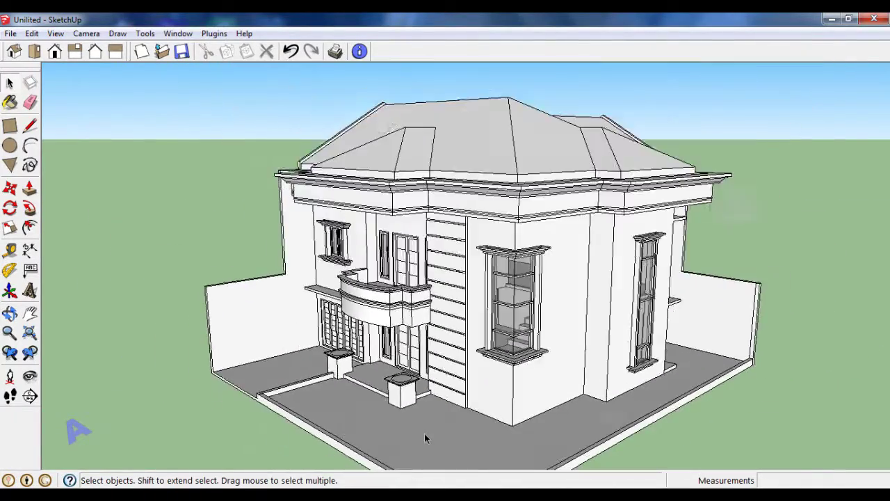
pyautogui.moveTo(427, 403)
pyautogui.mouseDown(button='middle')
pyautogui.moveTo(411, 204)
pyautogui.moveTo(475, 188)
pyautogui.mouseUp(button='middle')
pyautogui.scroll(4, 411, 205)
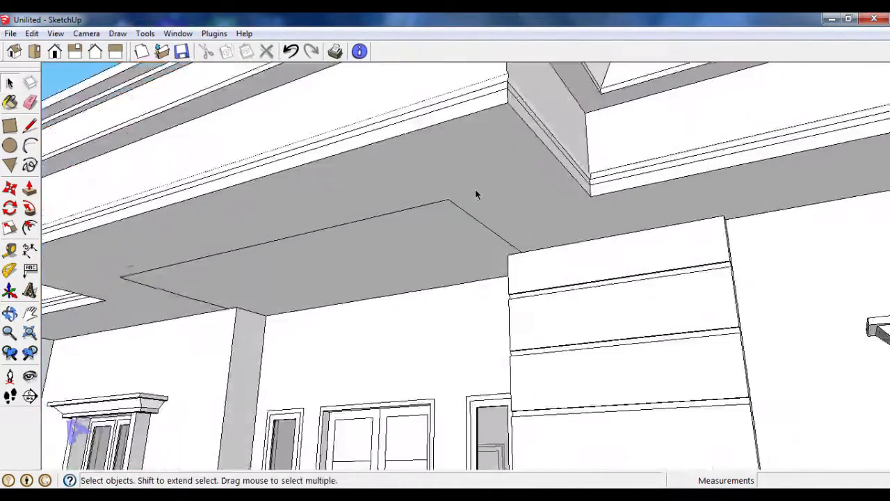
pyautogui.scroll(3, 475, 189)
pyautogui.click(10, 250)
pyautogui.scroll(2, 451, 241)
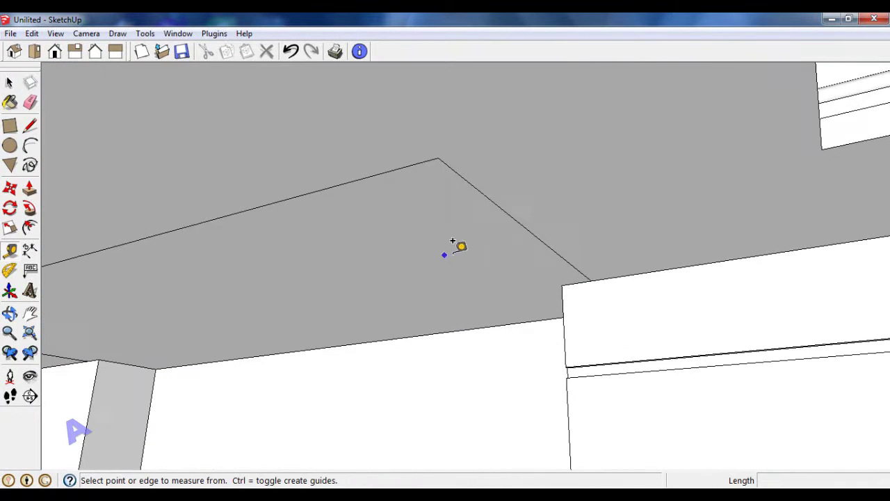
pyautogui.click(512, 218)
pyautogui.click(459, 222)
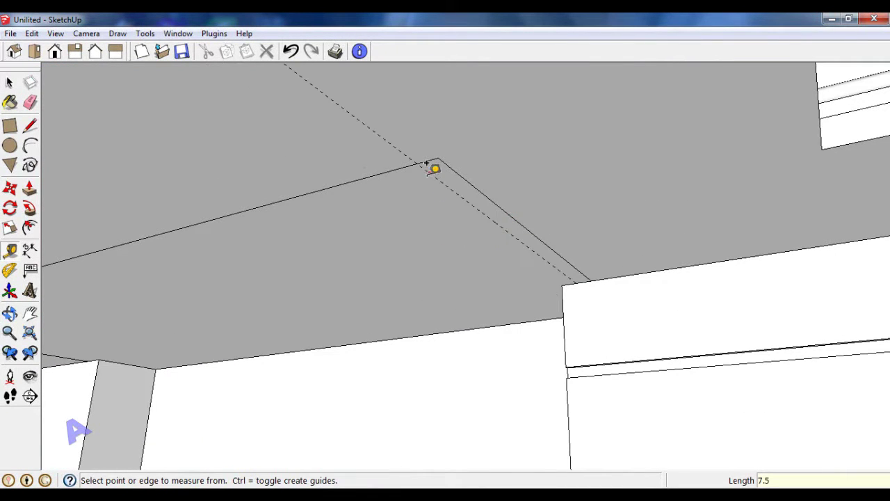
pyautogui.scroll(1, 433, 167)
pyautogui.click(390, 161)
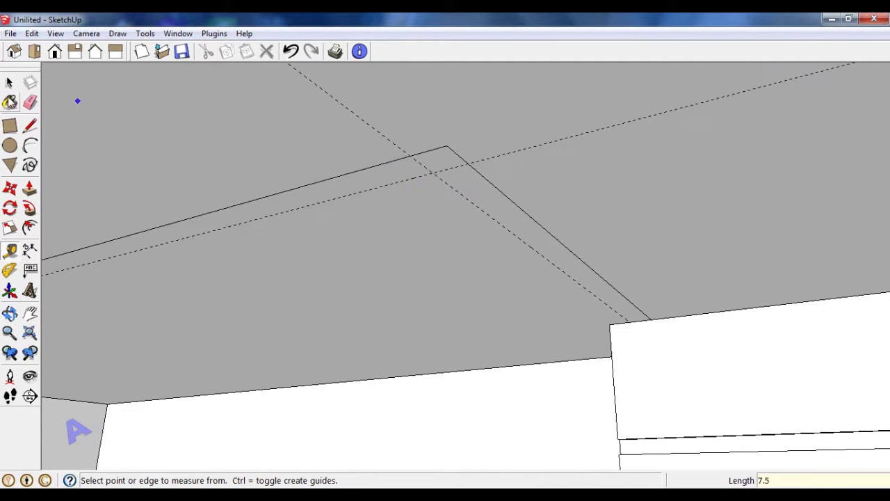
pyautogui.press('space')
pyautogui.scroll(-1, 49, 119)
# Draw a vertical line from the guides' crossing down to the pedestal circle's centre.
pyautogui.click(30, 126)
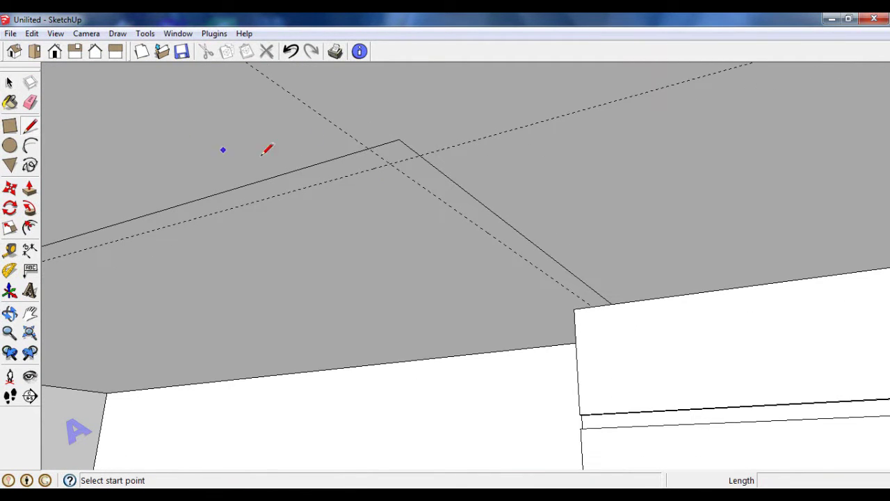
pyautogui.click(389, 163)
pyautogui.scroll(-2, 396, 156)
pyautogui.scroll(-3, 398, 156)
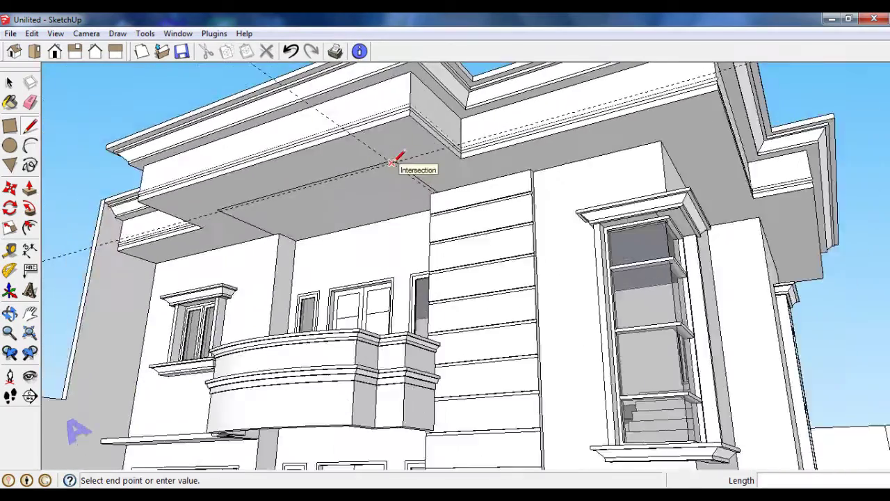
pyautogui.scroll(-2, 393, 181)
pyautogui.moveTo(386, 220); pyautogui.dragTo(383, 299, button='middle')
pyautogui.scroll(4, 383, 326)
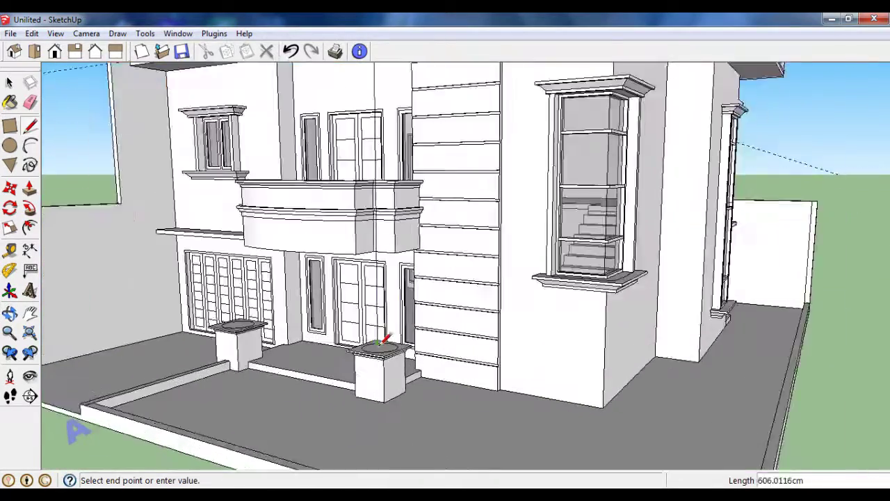
pyautogui.scroll(2, 382, 345)
pyautogui.scroll(1, 381, 346)
pyautogui.click(381, 345)
pyautogui.scroll(-2, 417, 362)
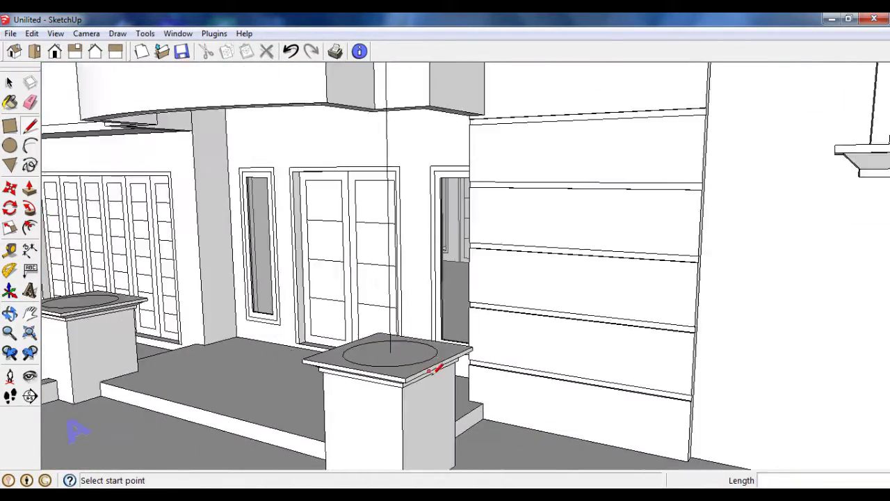
pyautogui.scroll(-2, 417, 375)
pyautogui.scroll(4, 410, 368)
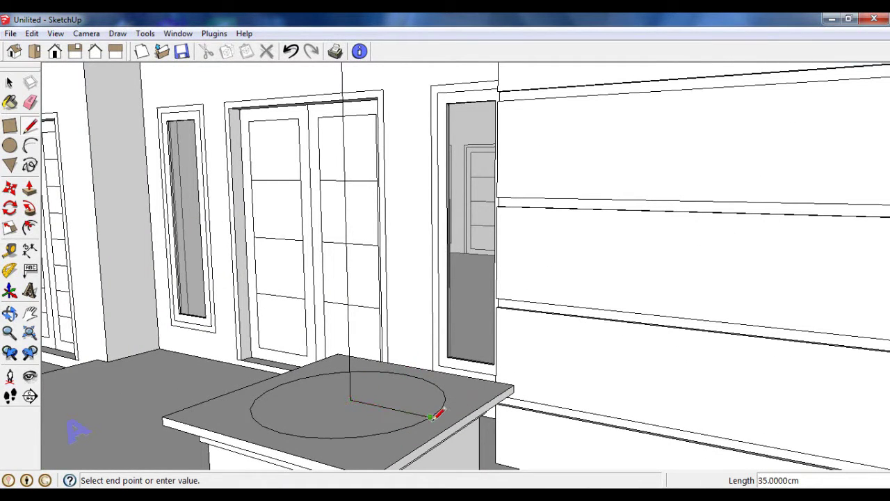
# Draw a tall rectangle from the right pedestal cap up to the ceiling corner.
pyautogui.click(9, 126)
pyautogui.click(430, 407)
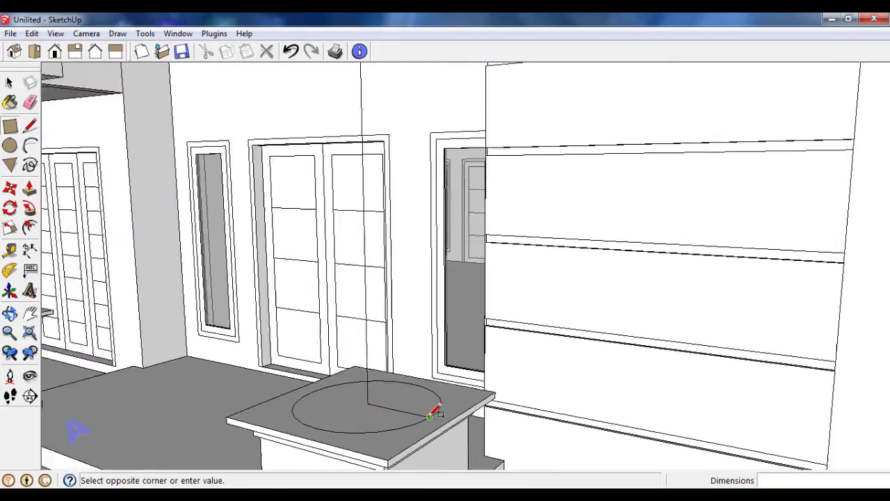
pyautogui.scroll(-2, 430, 407)
pyautogui.scroll(-3, 427, 405)
pyautogui.scroll(3, 423, 160)
pyautogui.scroll(3, 423, 105)
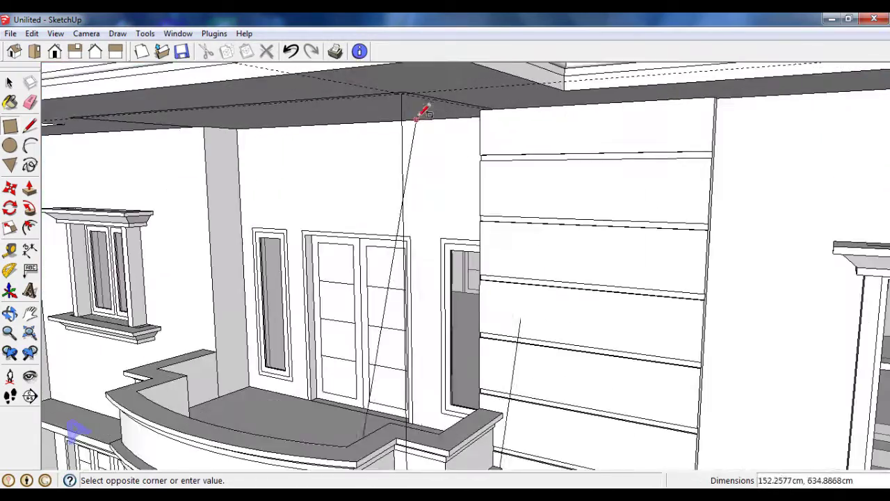
pyautogui.moveTo(422, 105)
pyautogui.mouseDown(button='middle')
pyautogui.moveTo(469, 202)
pyautogui.moveTo(466, 76)
pyautogui.mouseUp(button='middle')
pyautogui.scroll(-3, 459, 93)
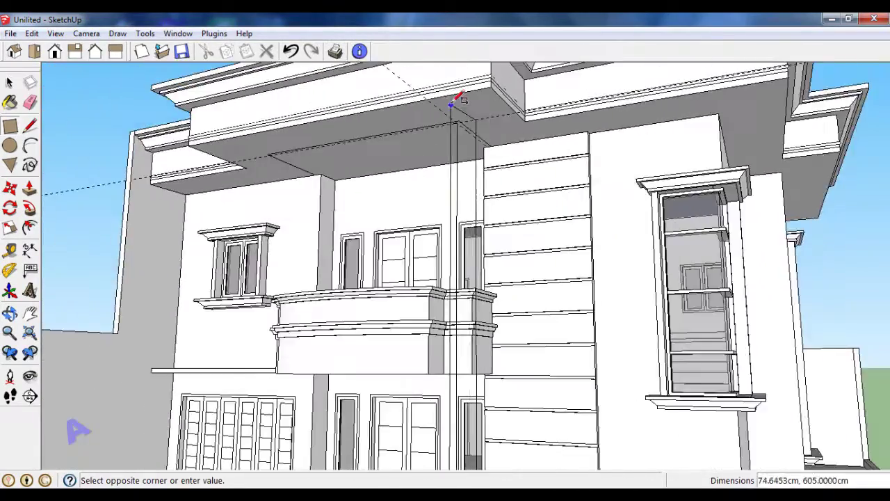
pyautogui.scroll(4, 465, 115)
pyautogui.scroll(2, 467, 134)
pyautogui.scroll(2, 463, 137)
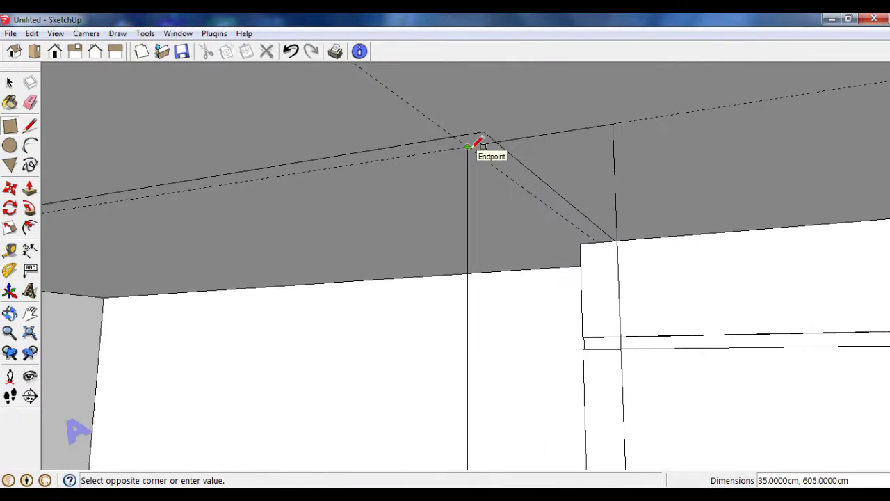
pyautogui.click(473, 143)
# Erase the stray edge at the strip's top and the leftover guide line.
pyautogui.click(31, 103)
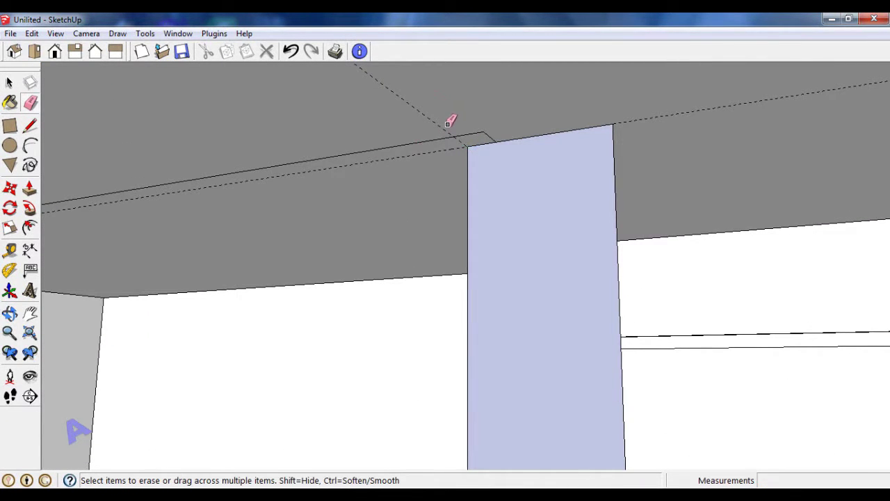
pyautogui.click(443, 139)
pyautogui.scroll(1, 486, 131)
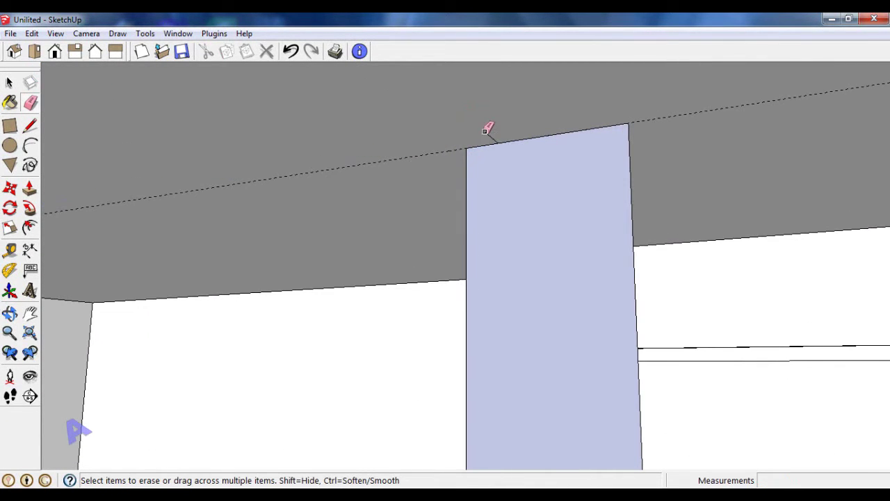
pyautogui.click(447, 148)
pyautogui.scroll(-1, 452, 146)
pyautogui.scroll(-1, 522, 135)
pyautogui.press('space')
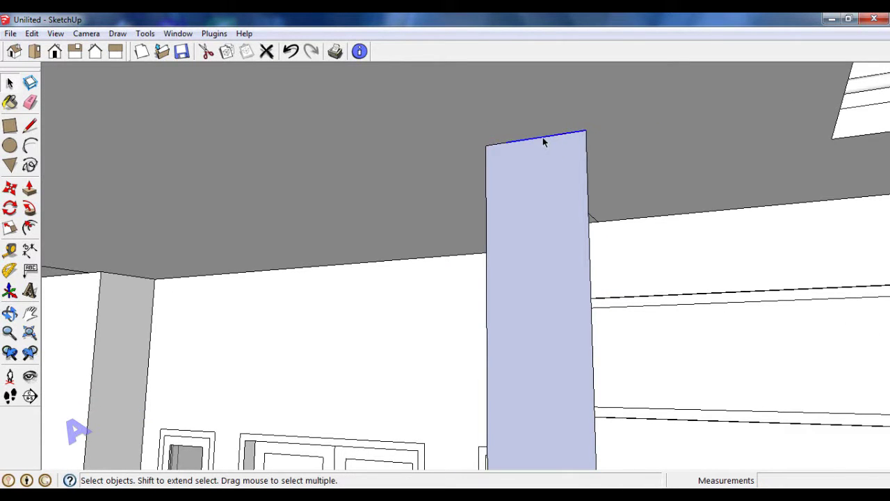
pyautogui.scroll(1, 529, 139)
pyautogui.scroll(1, 504, 145)
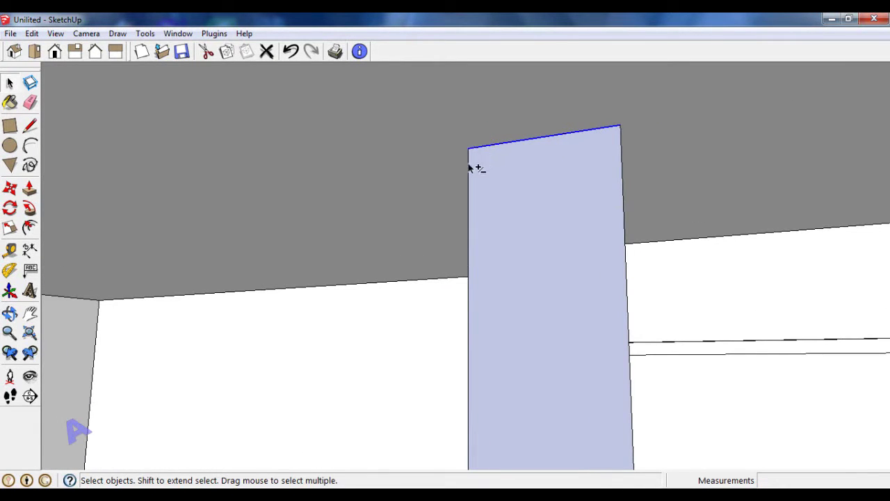
pyautogui.scroll(-2, 620, 145)
pyautogui.scroll(-3, 620, 143)
pyautogui.scroll(-3, 619, 145)
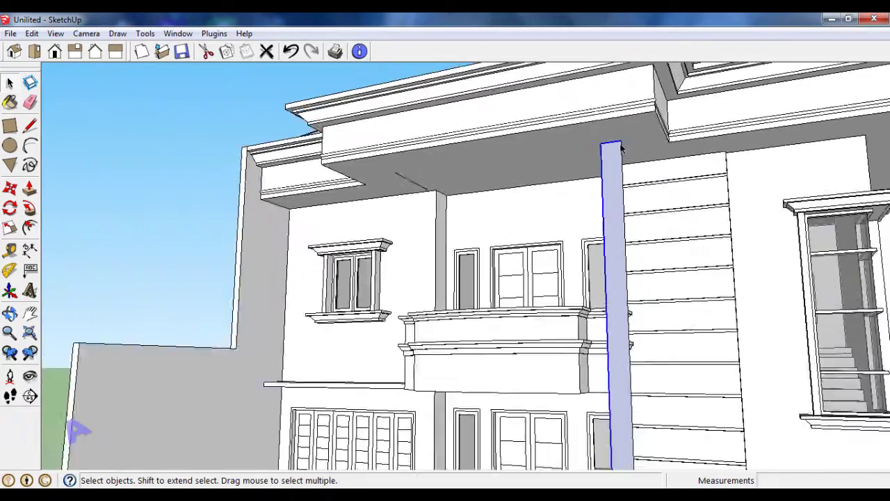
pyautogui.scroll(-4, 619, 146)
# Copy the vertical line onto the left pedestal's centre with Move and Ctrl.
pyautogui.moveTo(647, 334); pyautogui.dragTo(598, 389, button='middle')
pyautogui.scroll(5, 596, 416)
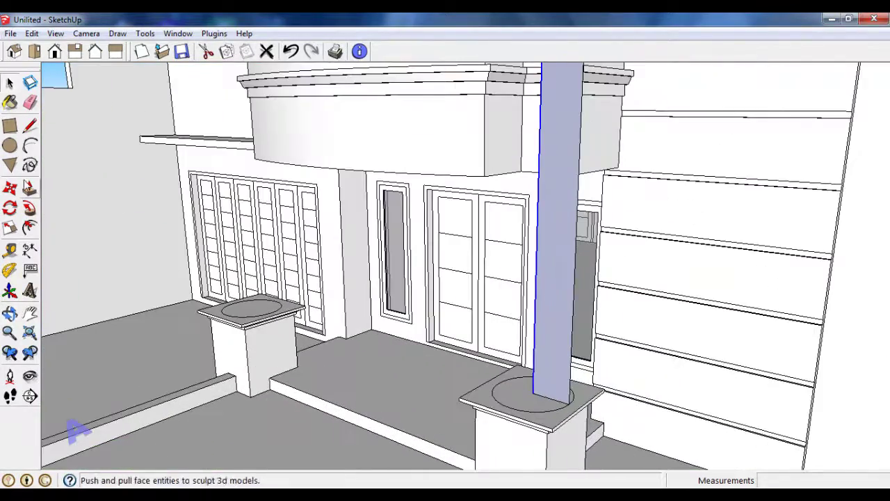
pyautogui.press('m')
pyautogui.scroll(-1, 553, 423)
pyautogui.press('ctrl')
pyautogui.click(552, 422)
pyautogui.scroll(-2, 479, 352)
pyautogui.scroll(5, 278, 308)
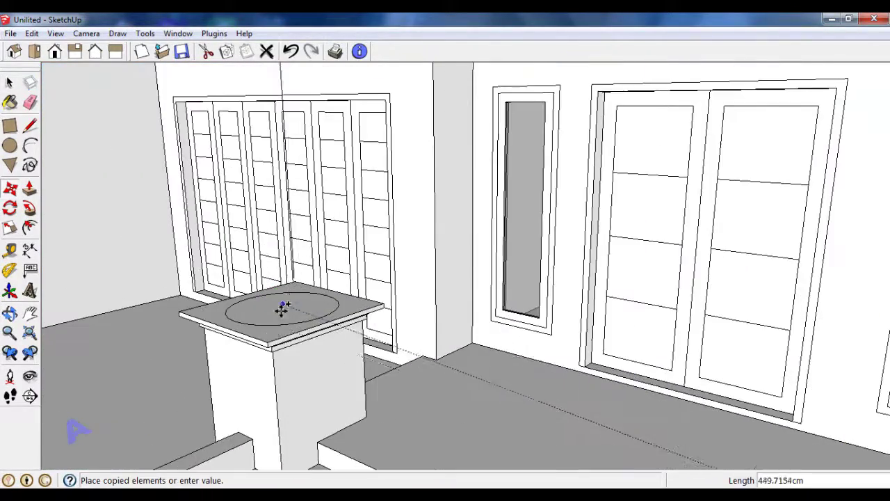
pyautogui.click(269, 340)
pyautogui.scroll(-2, 381, 386)
# Draw a tall rectangle from the left pedestal up to the porch ceiling.
pyautogui.click(10, 125)
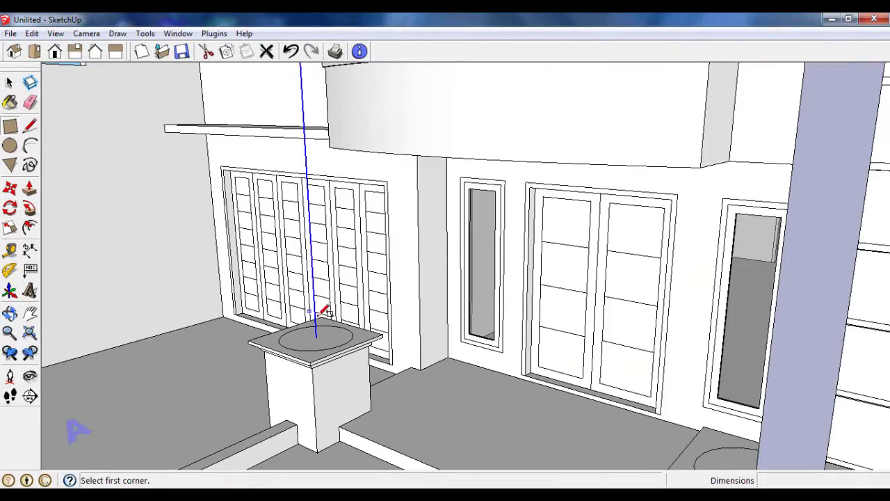
pyautogui.click(314, 338)
pyautogui.scroll(-3, 348, 351)
pyautogui.scroll(-3, 341, 354)
pyautogui.moveTo(340, 355); pyautogui.dragTo(427, 215, button='middle')
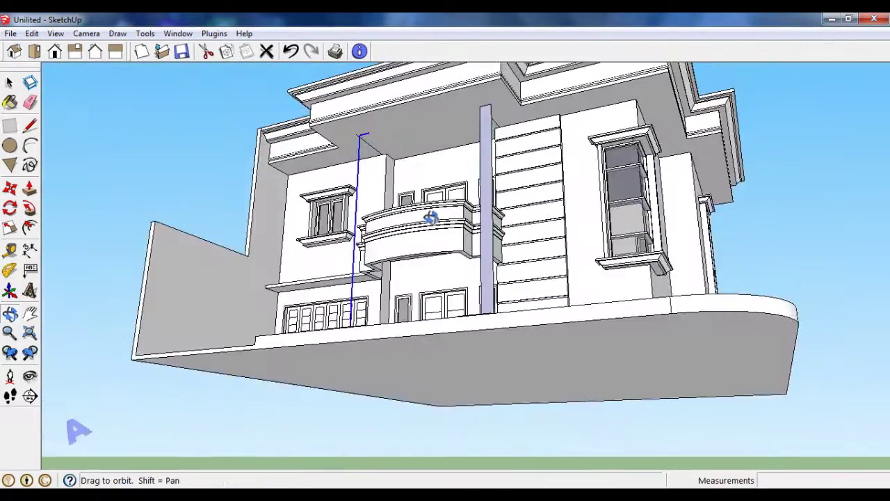
pyautogui.scroll(5, 373, 127)
pyautogui.scroll(2, 368, 130)
pyautogui.click(368, 128)
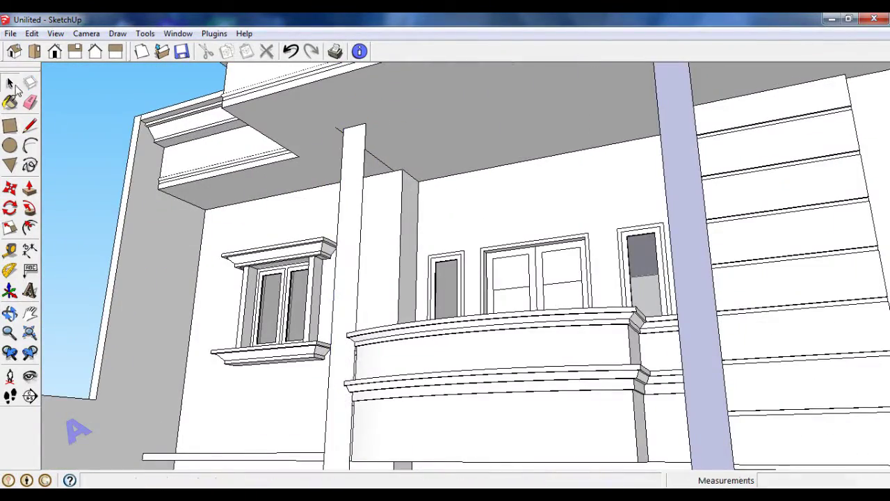
pyautogui.click(29, 102)
pyautogui.scroll(2, 367, 134)
pyautogui.scroll(1, 399, 171)
pyautogui.scroll(-2, 384, 144)
pyautogui.scroll(2, 389, 144)
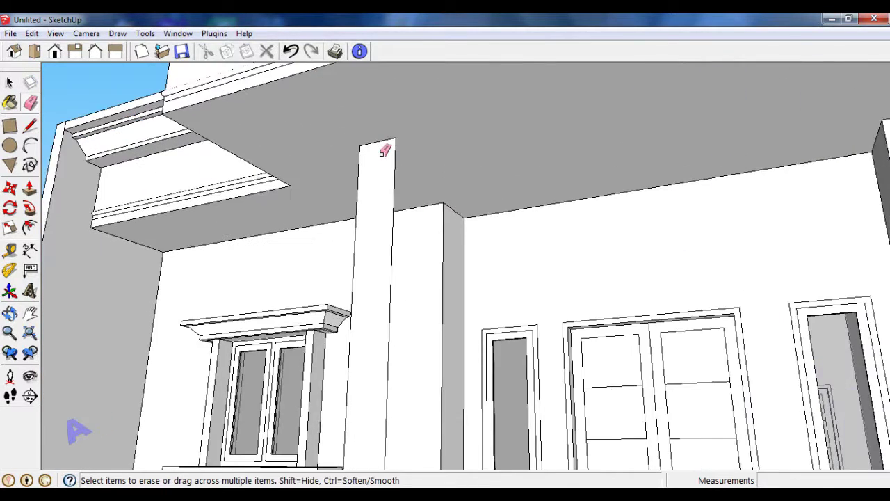
pyautogui.scroll(2, 389, 145)
# Add 30 cm offset guides from the column top's edge and corner.
pyautogui.click(9, 249)
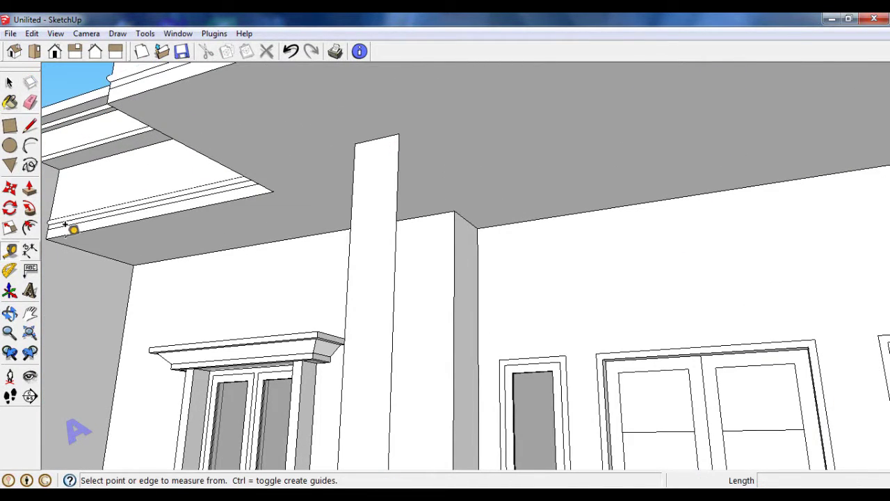
pyautogui.scroll(2, 362, 137)
pyautogui.scroll(1, 400, 138)
pyautogui.click(400, 139)
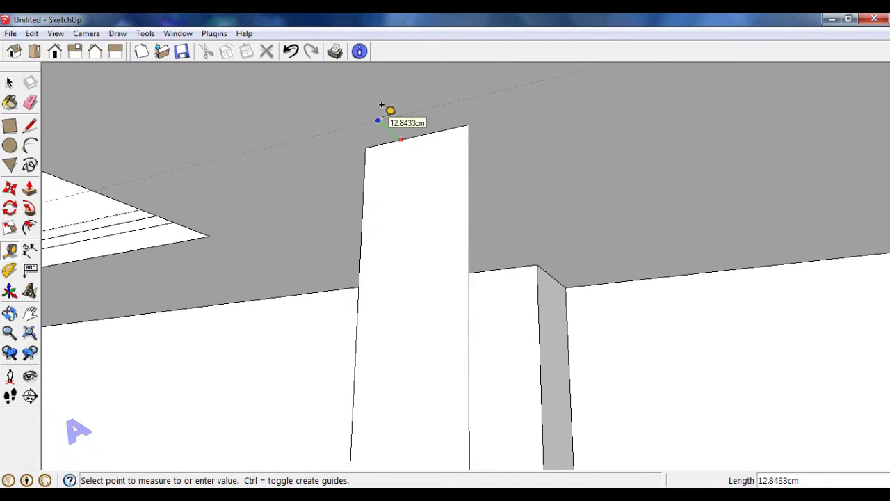
pyautogui.press('Return')
pyautogui.moveTo(397, 145)
pyautogui.mouseDown(button='middle')
pyautogui.moveTo(188, 187)
pyautogui.moveTo(272, 211)
pyautogui.moveTo(435, 205)
pyautogui.moveTo(498, 181)
pyautogui.moveTo(449, 187)
pyautogui.mouseUp(button='middle')
pyautogui.click(229, 200)
pyautogui.write('0')
pyautogui.press('Return')
pyautogui.click(446, 199)
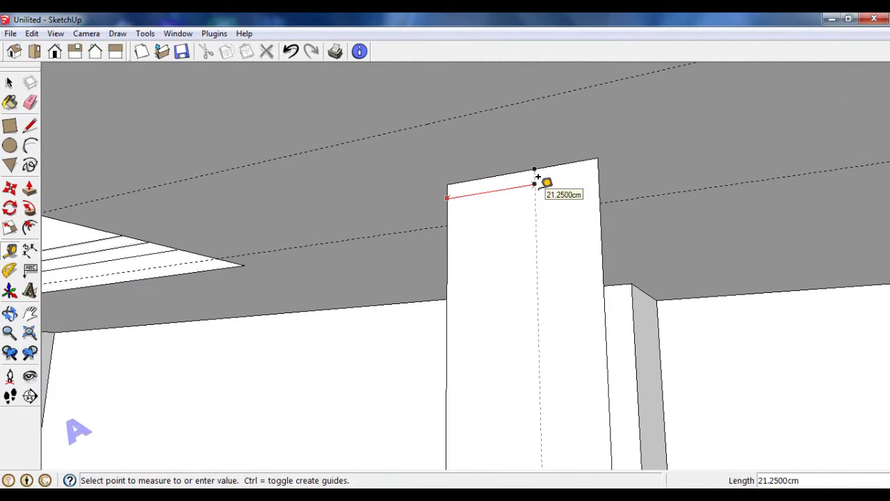
pyautogui.write('0')
pyautogui.press('Return')
# Add further guides from the column's side edge, the ceiling edge and the column's top edge.
pyautogui.moveTo(542, 181); pyautogui.dragTo(507, 185, button='middle')
pyautogui.click(500, 196)
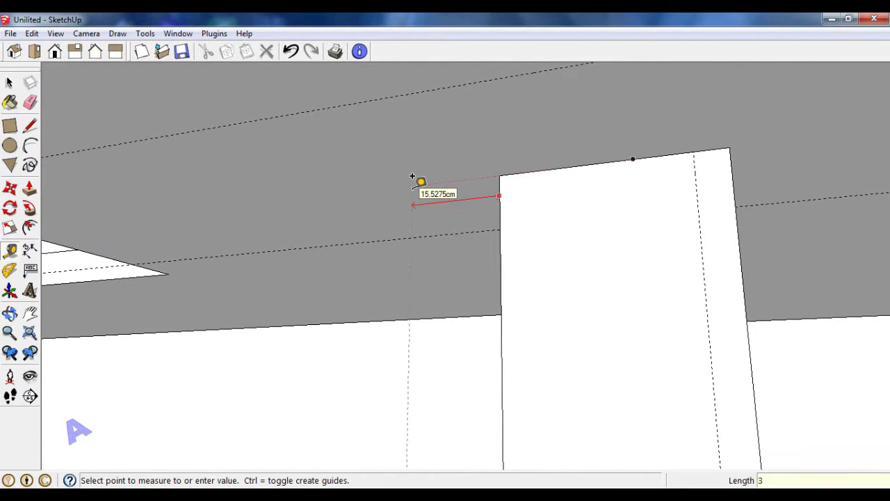
pyautogui.moveTo(412, 177); pyautogui.dragTo(366, 203, button='middle')
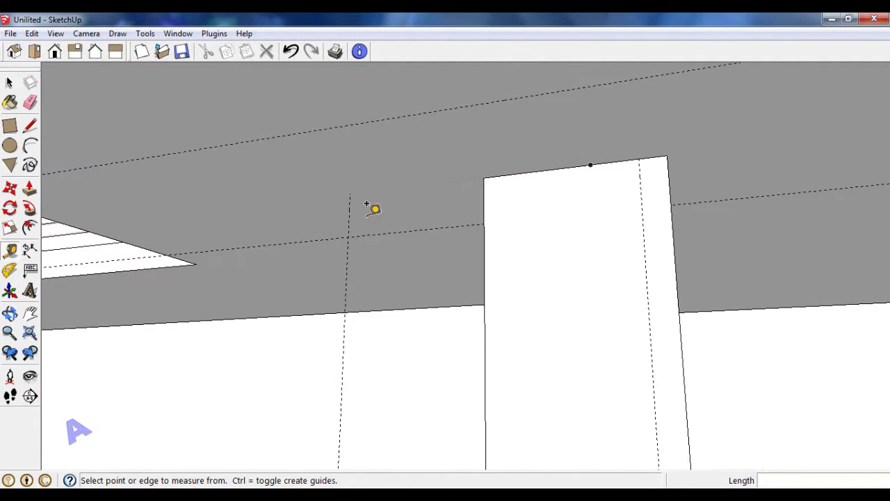
pyautogui.click(141, 245)
pyautogui.click(347, 187)
pyautogui.moveTo(397, 169); pyautogui.dragTo(449, 200, button='middle')
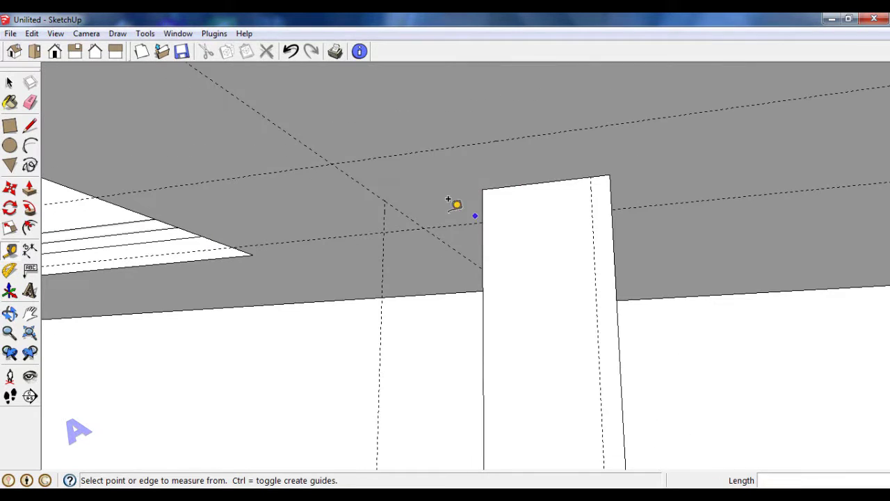
pyautogui.click(365, 179)
pyautogui.click(590, 175)
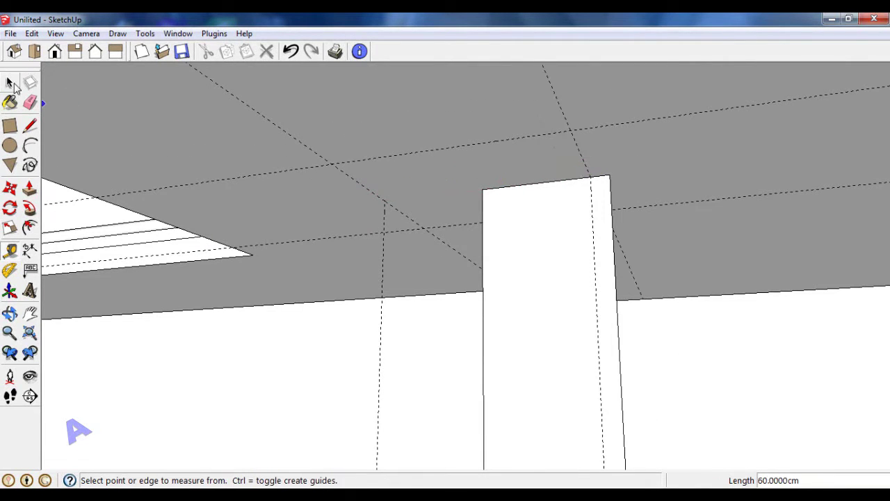
pyautogui.click(11, 83)
# Draw the 60 × 60 cm square on the ceiling between the guide crossings.
pyautogui.click(10, 126)
pyautogui.click(334, 163)
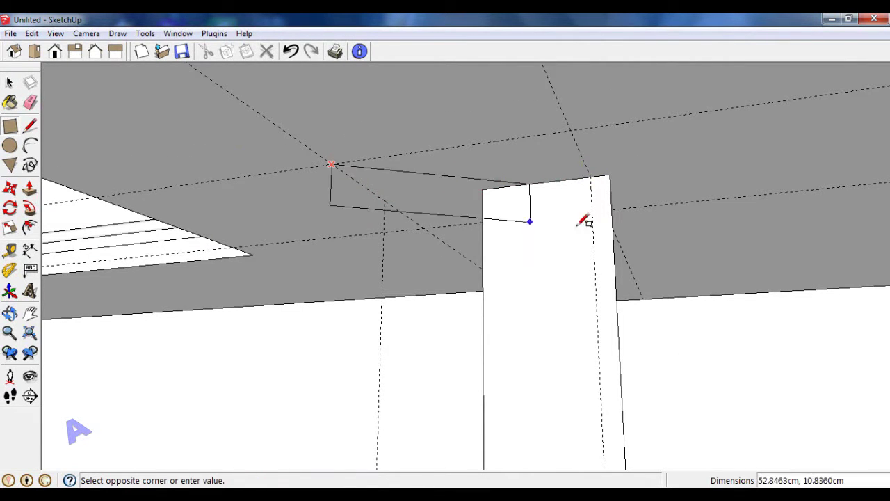
pyautogui.moveTo(586, 215)
pyautogui.mouseDown(button='middle')
pyautogui.moveTo(572, 223)
pyautogui.moveTo(567, 199)
pyautogui.mouseUp(button='middle')
pyautogui.click(563, 200)
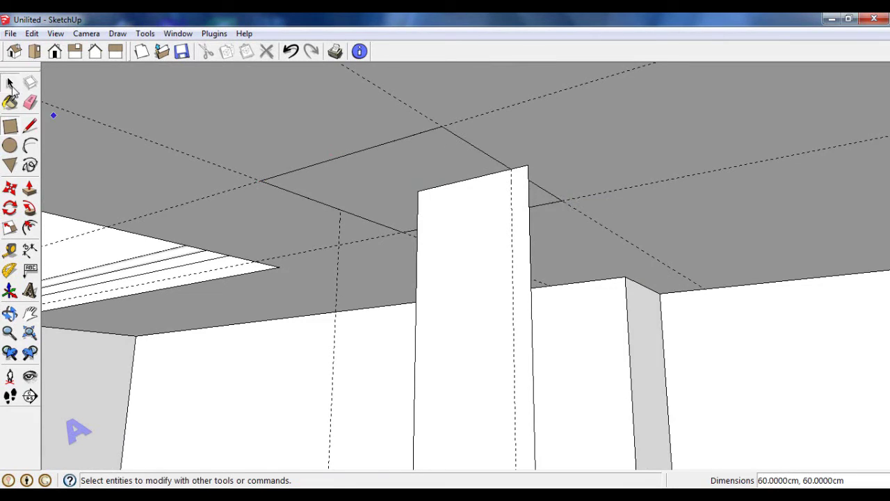
pyautogui.click(10, 83)
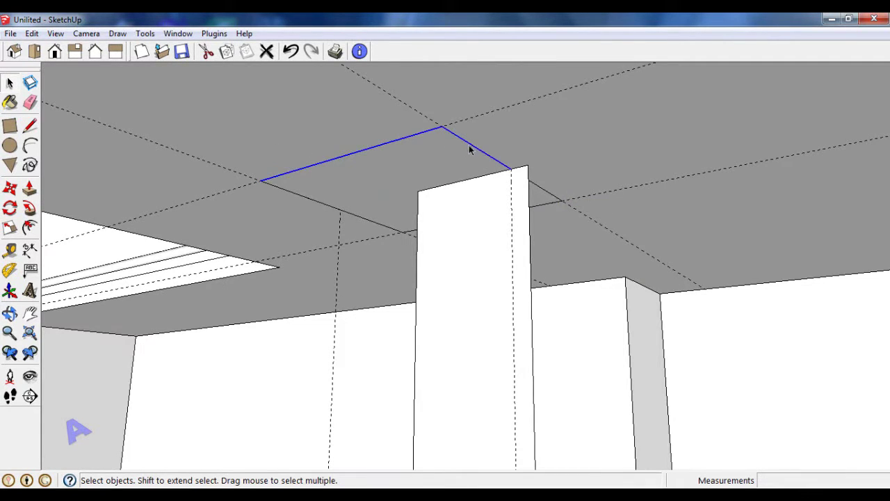
# Copy the square's edges from the left column corner to the right column top.
pyautogui.scroll(-1, 470, 149)
pyautogui.click(10, 188)
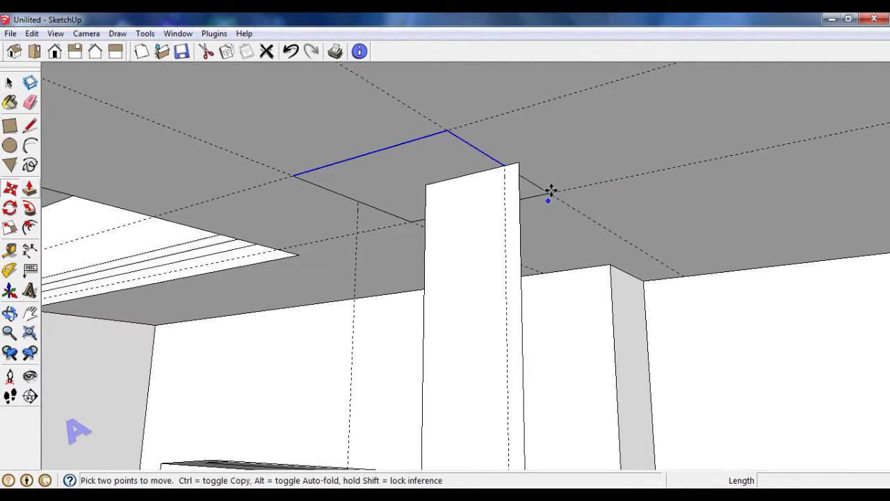
pyautogui.click(511, 168)
pyautogui.scroll(-3, 417, 195)
pyautogui.scroll(1, 695, 125)
pyautogui.scroll(2, 708, 126)
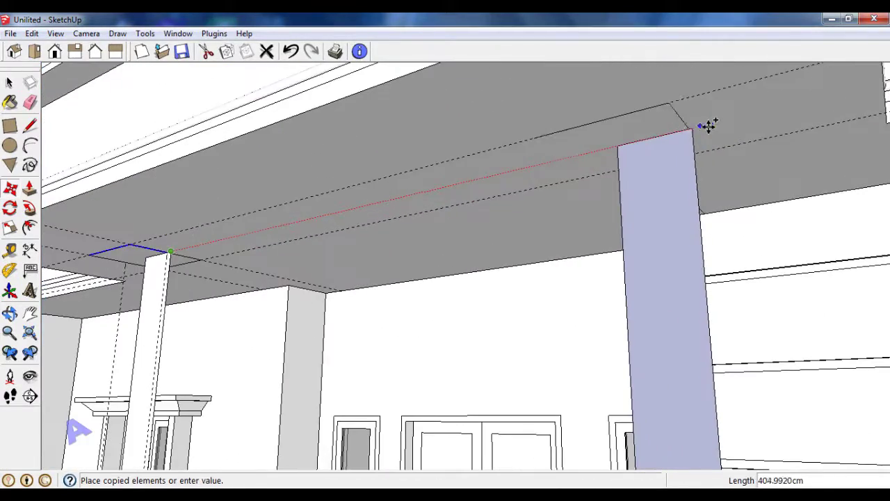
pyautogui.click(695, 130)
# Place a guide 400 cm along the ceiling from the left column's corner.
pyautogui.press('r')
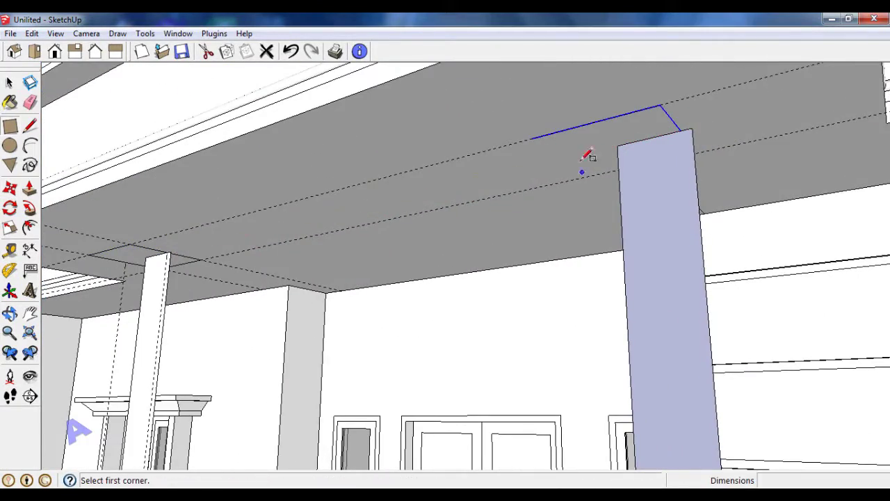
pyautogui.click(530, 139)
pyautogui.moveTo(609, 170); pyautogui.dragTo(595, 202, button='middle')
pyautogui.moveTo(602, 180); pyautogui.dragTo(591, 146, button='middle')
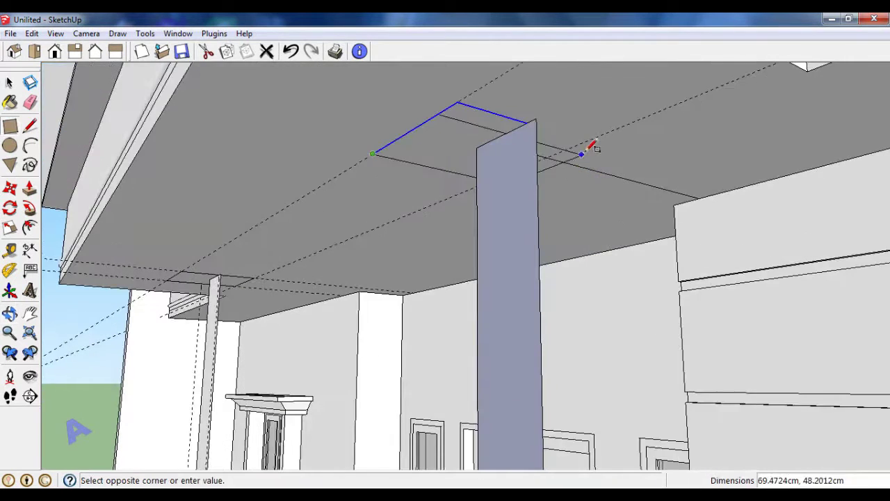
pyautogui.scroll(2, 596, 136)
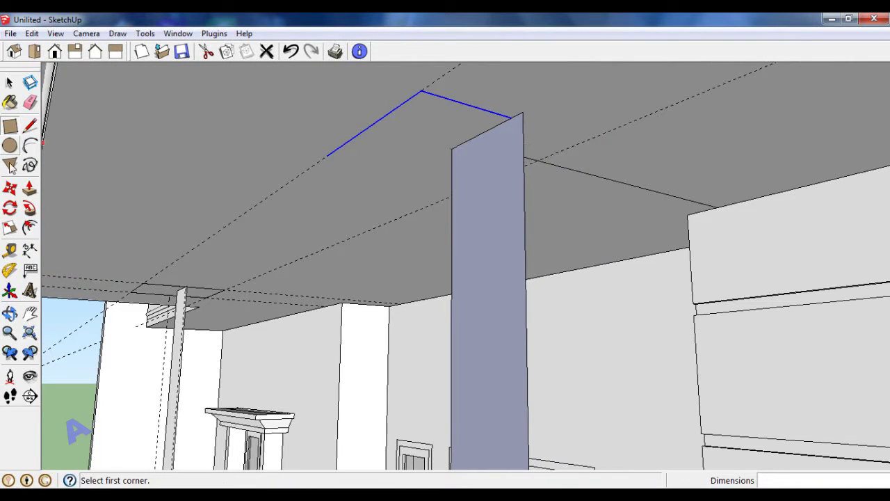
pyautogui.click(12, 250)
pyautogui.click(205, 287)
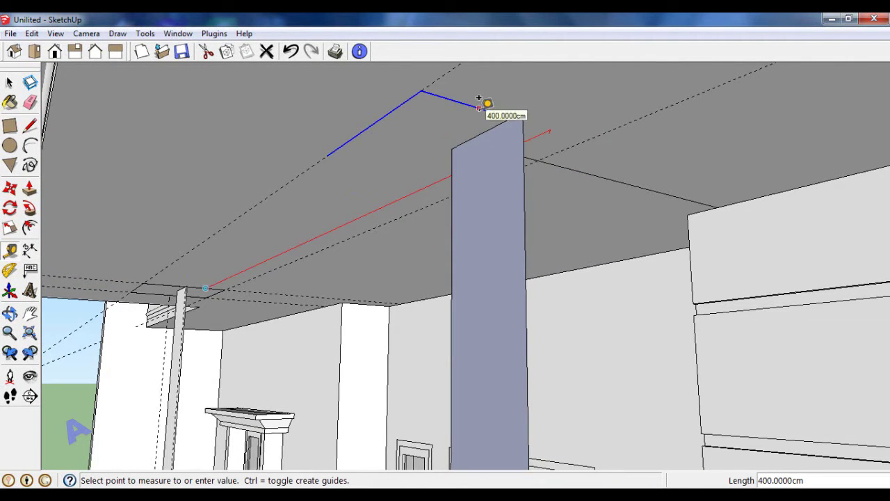
pyautogui.click(479, 99)
# Draw the 60 × 60 cm square around the right column's top.
pyautogui.press('r')
pyautogui.click(329, 154)
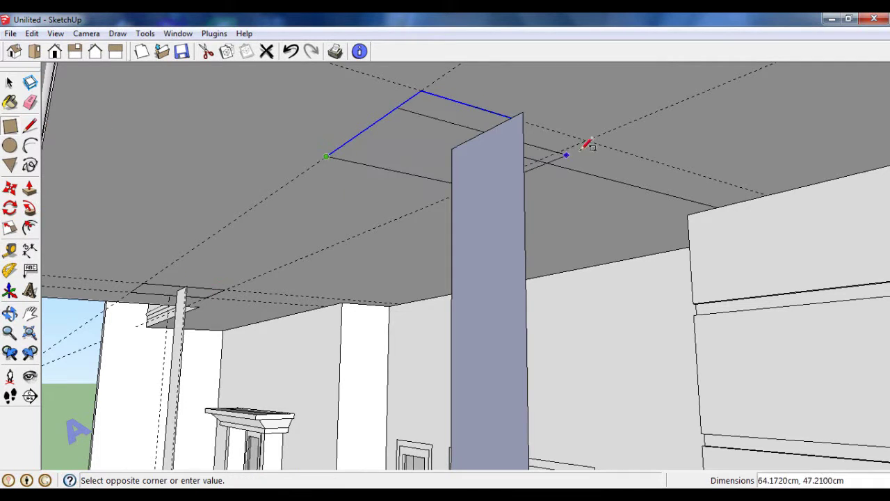
pyautogui.click(591, 138)
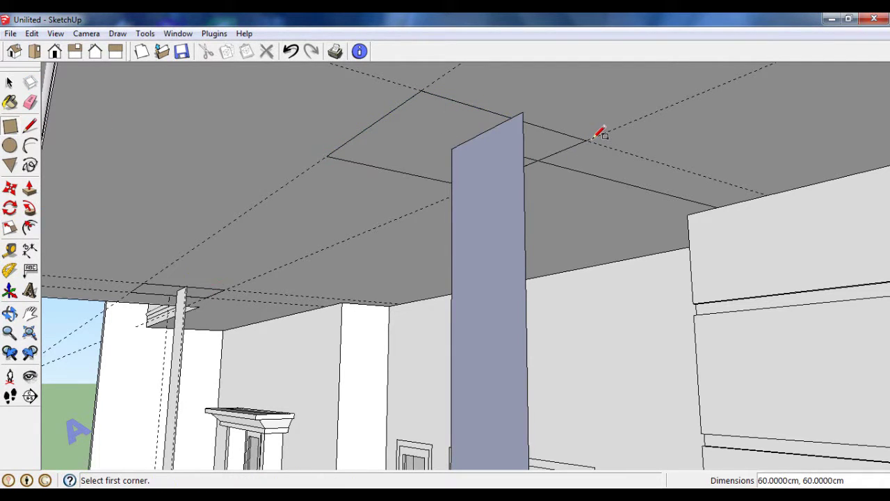
pyautogui.click(27, 103)
pyautogui.scroll(1, 556, 161)
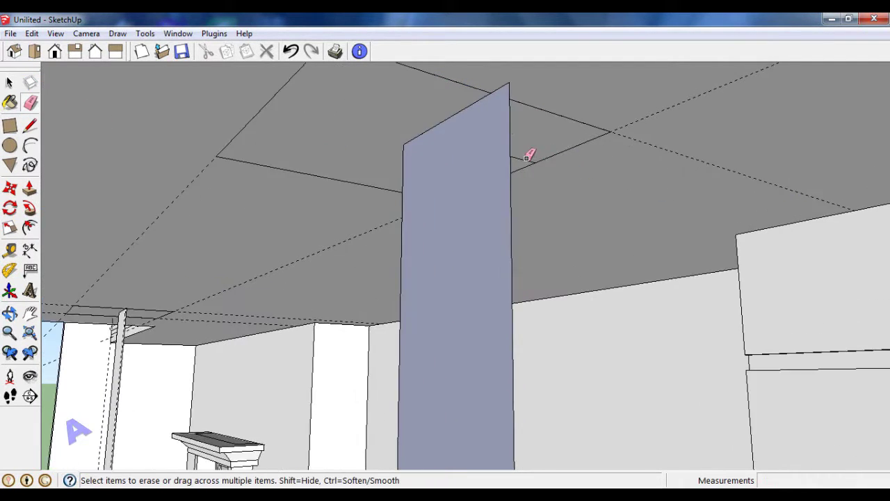
pyautogui.scroll(1, 619, 161)
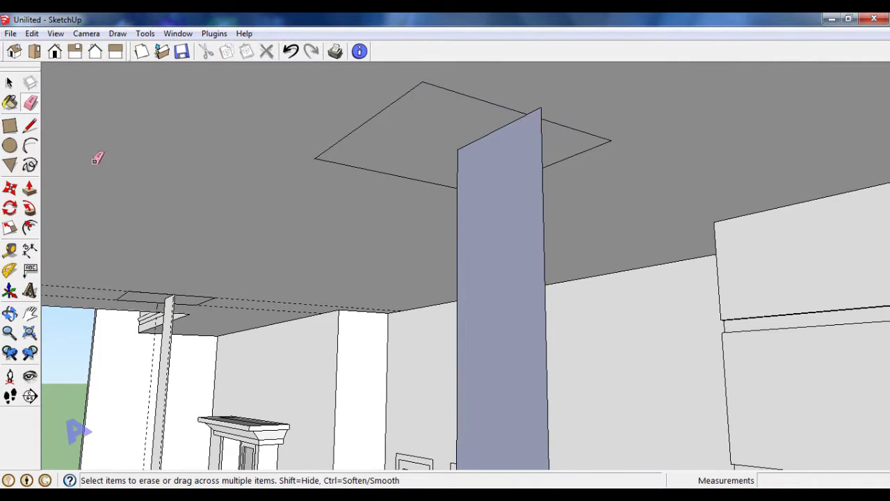
# Push/Pull the ceiling square down 15 cm into a block above the column.
pyautogui.press('p')
pyautogui.click(407, 149)
pyautogui.write('15')
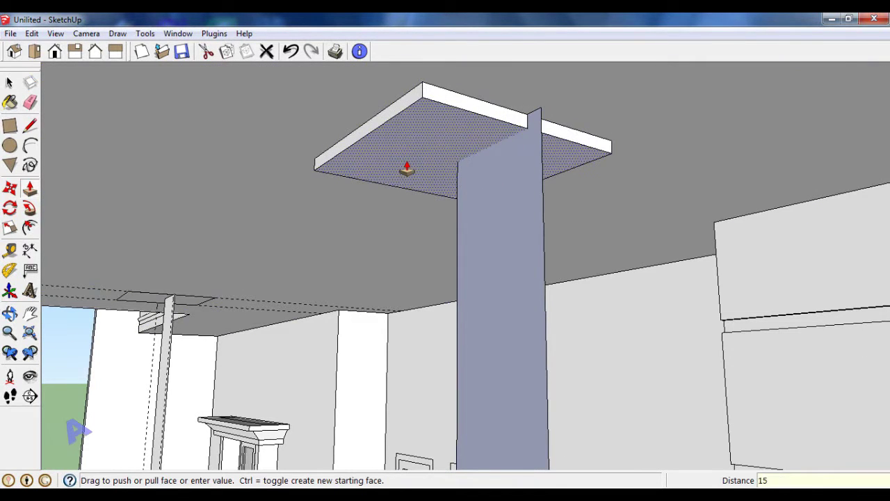
pyautogui.press('Return')
pyautogui.scroll(-5, 207, 283)
pyautogui.scroll(2, 213, 264)
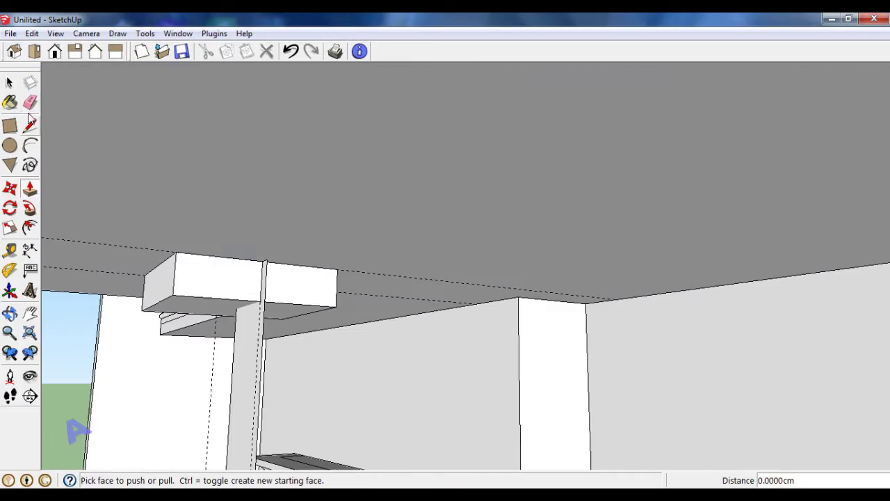
pyautogui.click(30, 102)
pyautogui.scroll(-2, 389, 264)
pyautogui.scroll(-2, 375, 278)
pyautogui.scroll(-2, 417, 277)
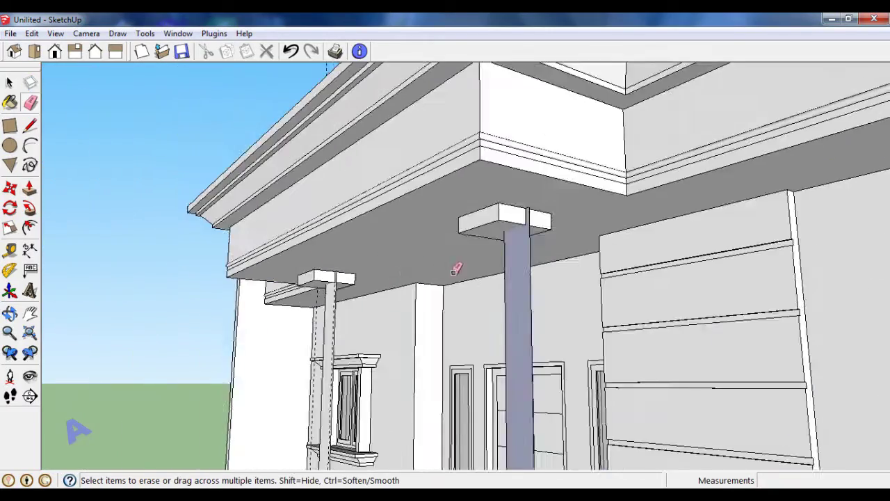
pyautogui.scroll(2, 453, 271)
pyautogui.moveTo(561, 249); pyautogui.dragTo(661, 225, button='middle')
pyautogui.scroll(3, 671, 196)
pyautogui.scroll(3, 654, 202)
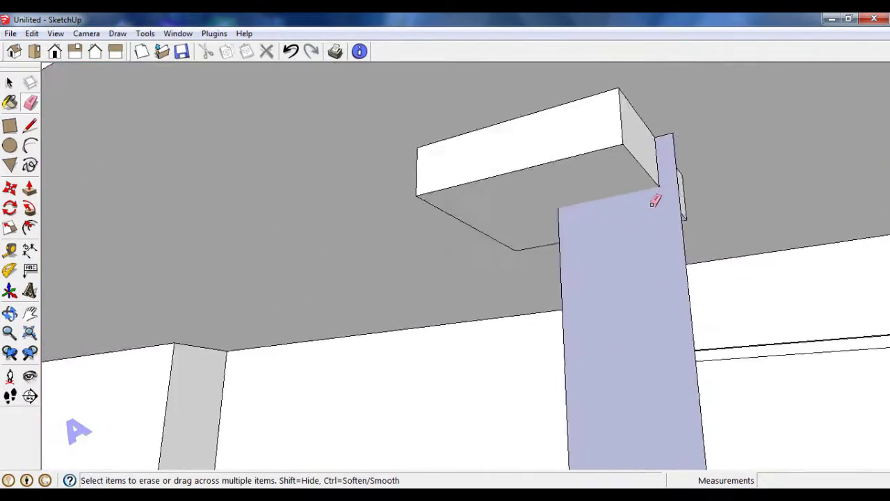
pyautogui.scroll(2, 654, 202)
# Measure down from the column top and place guides along the column face.
pyautogui.click(10, 250)
pyautogui.scroll(2, 648, 173)
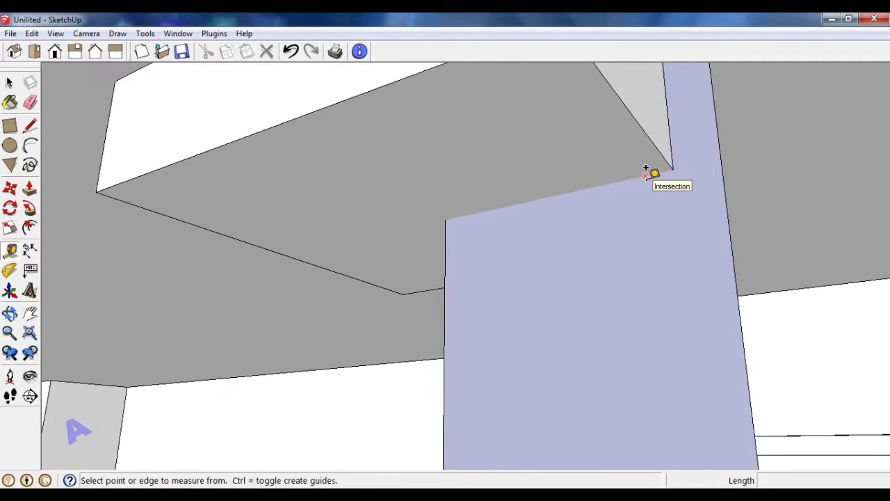
pyautogui.scroll(2, 656, 139)
pyautogui.click(660, 126)
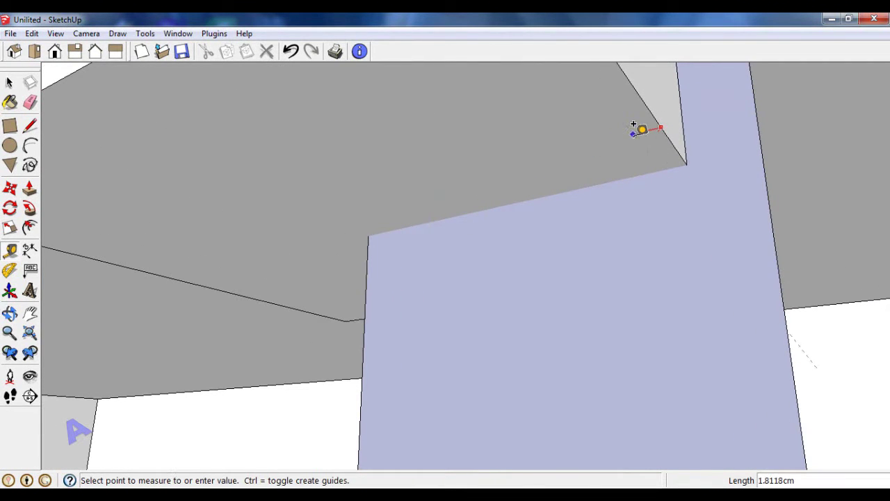
pyautogui.scroll(-1, 633, 124)
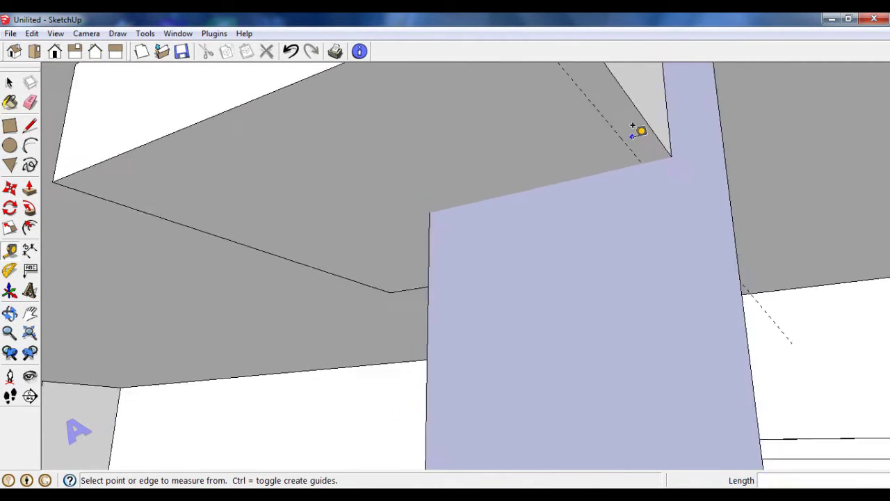
pyautogui.click(426, 239)
pyautogui.click(641, 153)
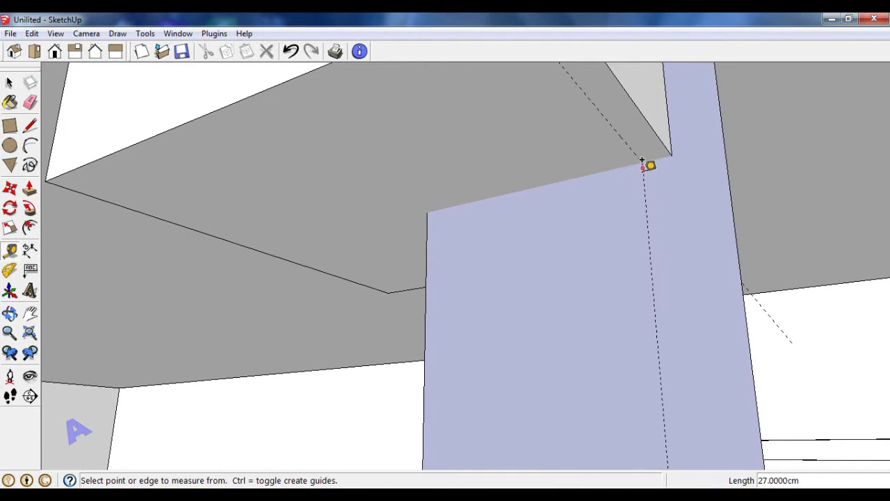
pyautogui.scroll(1, 647, 165)
pyautogui.click(618, 168)
pyautogui.click(622, 207)
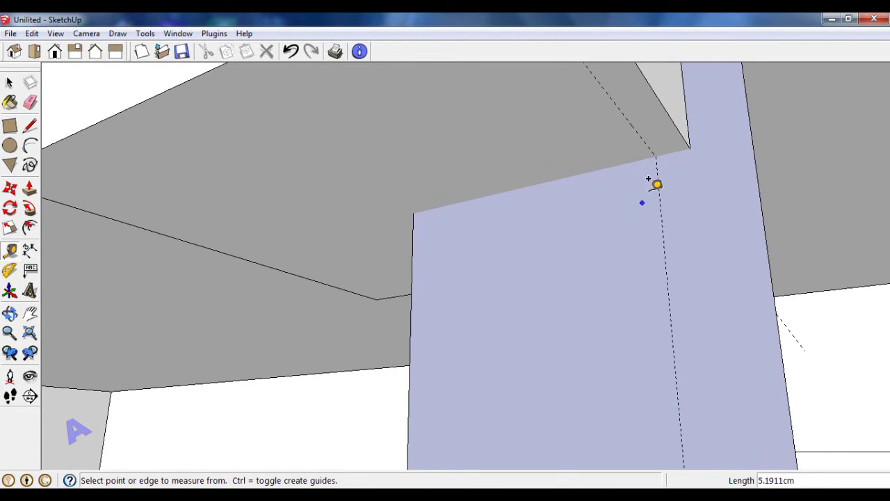
pyautogui.scroll(1, 650, 174)
pyautogui.click(634, 157)
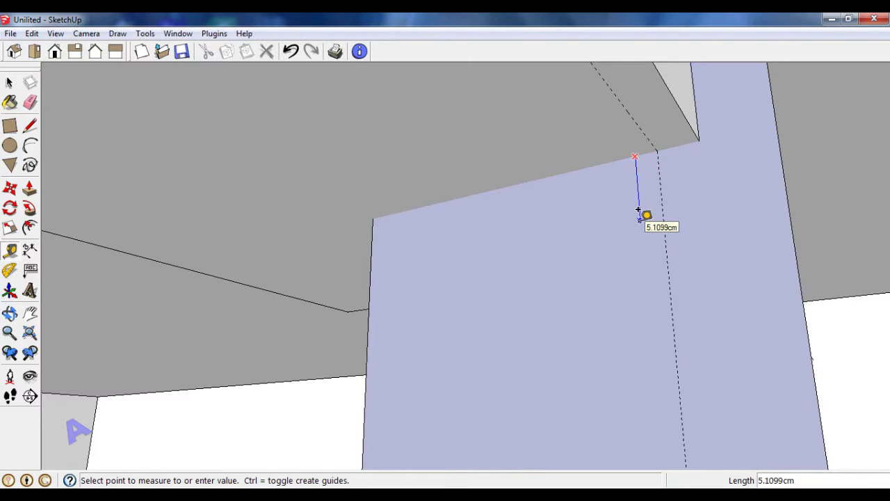
pyautogui.click(637, 209)
pyautogui.press('l')
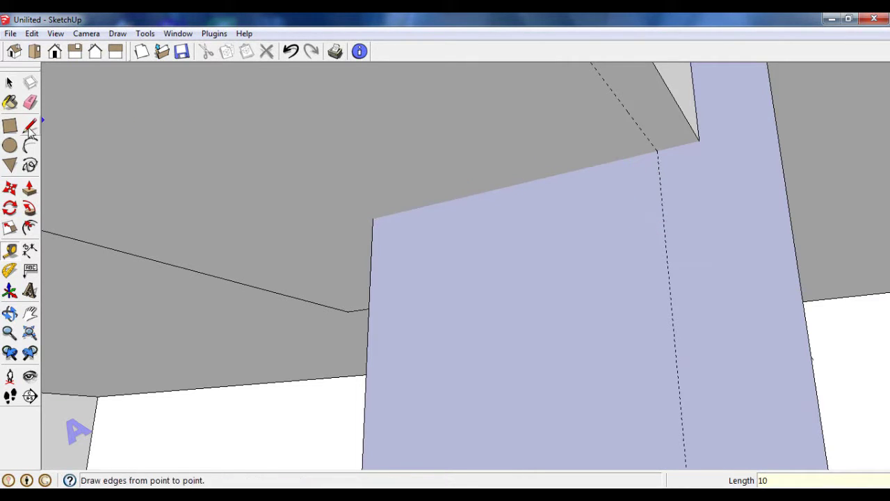
pyautogui.click(372, 219)
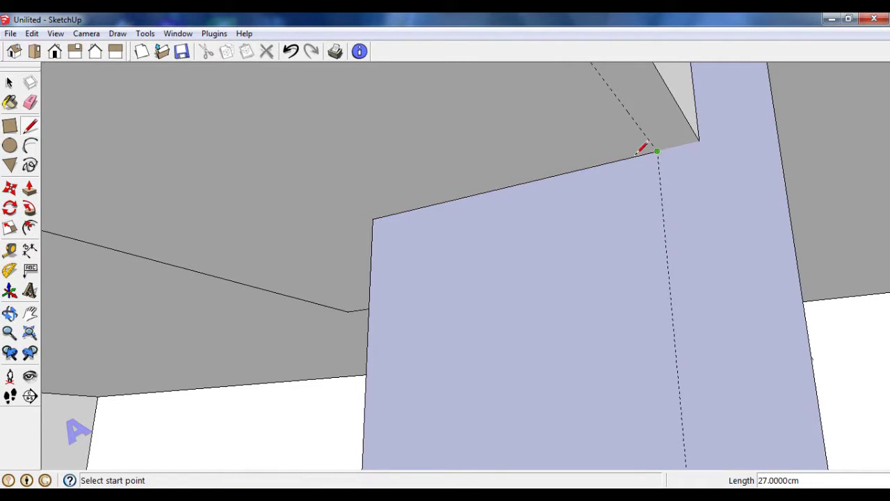
# Add further parallel guides on the column face, including one offset 5 cm.
pyautogui.click(11, 250)
pyautogui.click(569, 172)
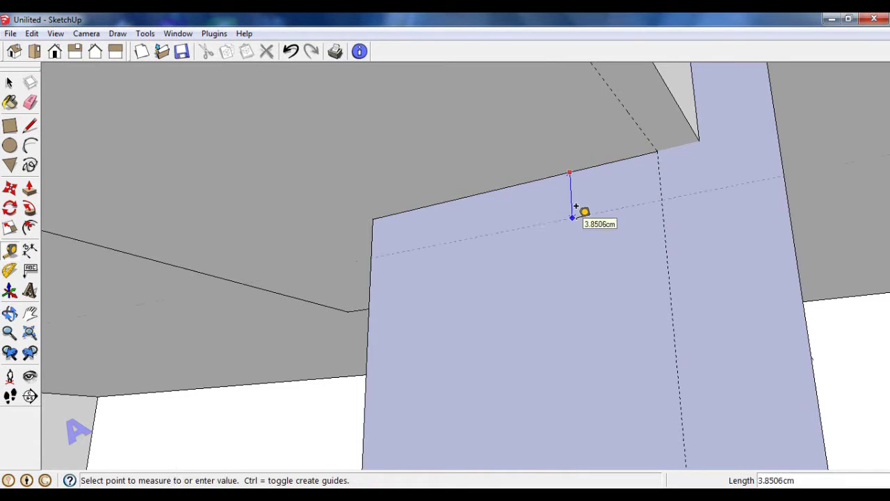
pyautogui.scroll(-1, 584, 210)
pyautogui.scroll(1, 626, 205)
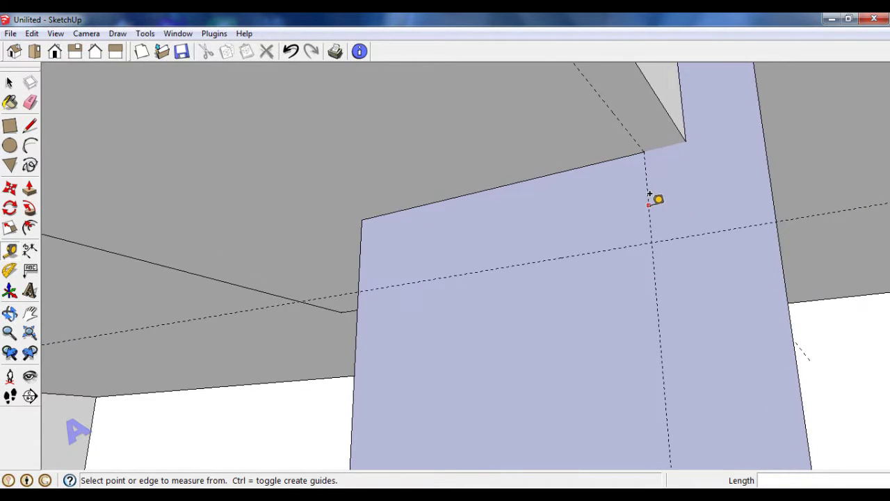
pyautogui.click(648, 204)
pyautogui.scroll(1, 621, 200)
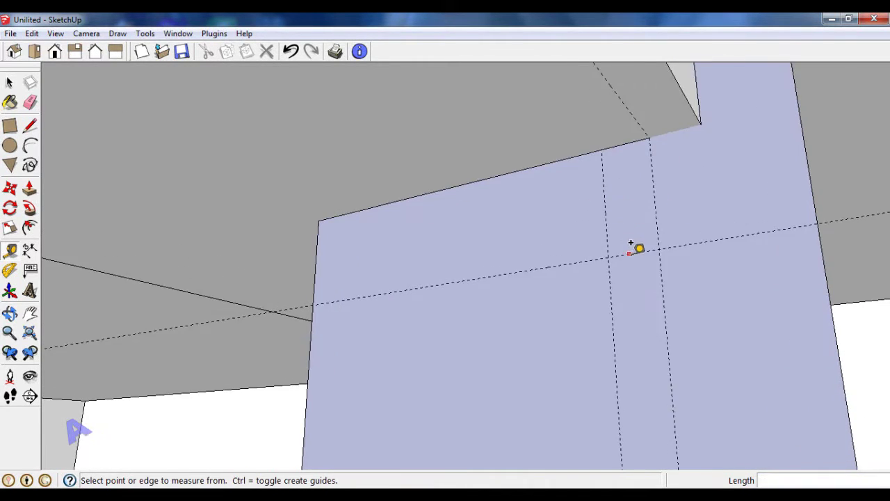
pyautogui.click(631, 253)
pyautogui.write('3')
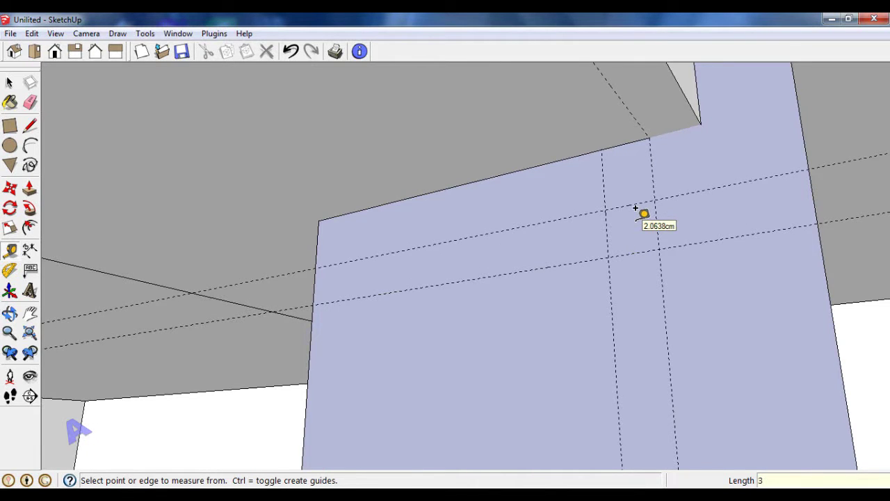
pyautogui.scroll(1, 622, 237)
pyautogui.click(593, 240)
pyautogui.write('5')
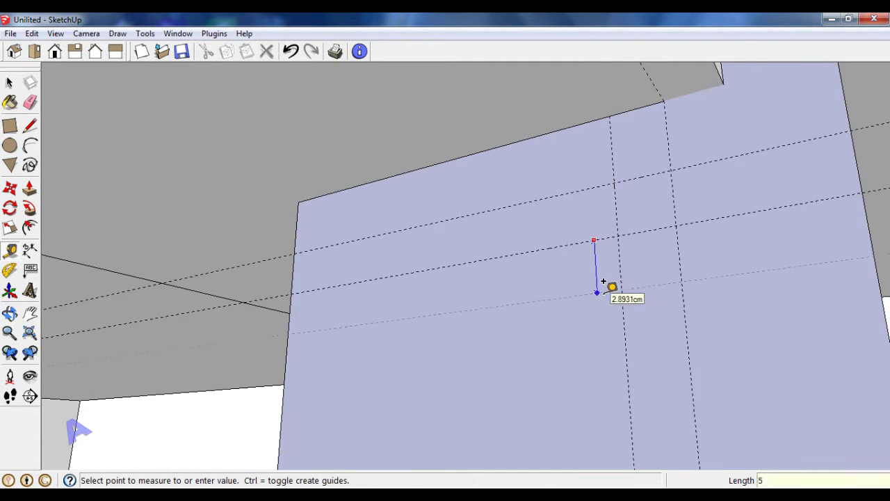
pyautogui.press('Return')
pyautogui.scroll(-1, 611, 206)
pyautogui.scroll(1, 600, 287)
pyautogui.click(605, 301)
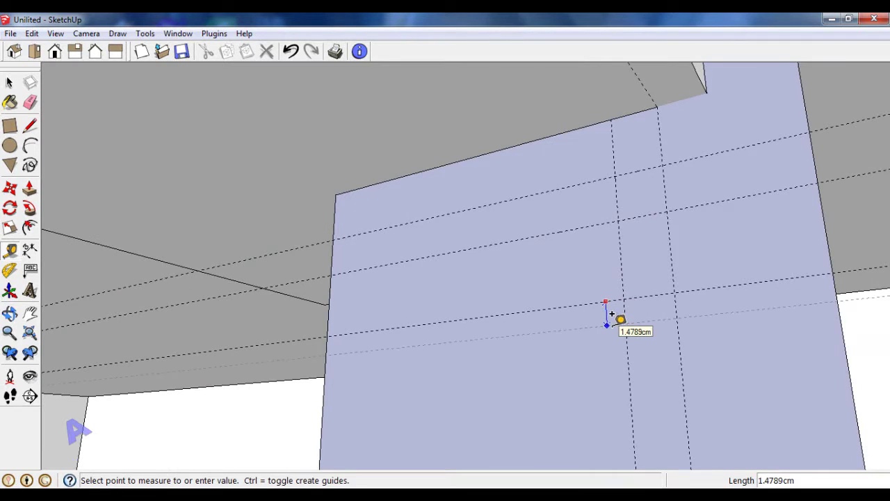
pyautogui.moveTo(612, 314)
pyautogui.mouseDown(button='middle')
pyautogui.moveTo(632, 276)
pyautogui.moveTo(646, 288)
pyautogui.moveTo(644, 273)
pyautogui.mouseUp(button='middle')
# Draw two half-round arcs on the guides near the top of the column face.
pyautogui.click(30, 144)
pyautogui.scroll(1, 682, 187)
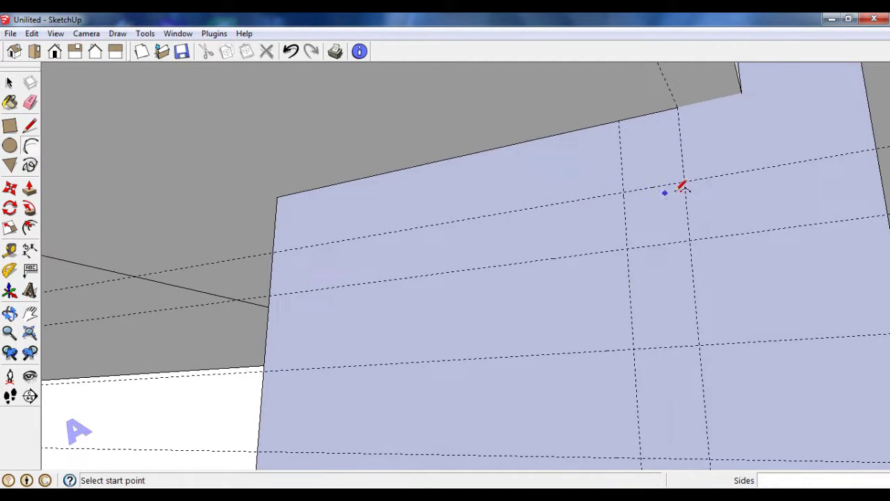
pyautogui.click(627, 248)
pyautogui.scroll(1, 691, 207)
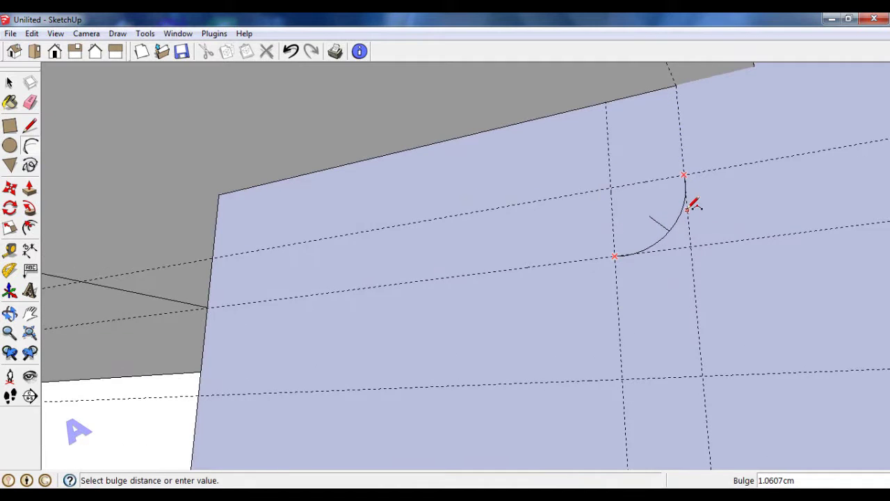
pyautogui.click(688, 207)
pyautogui.scroll(-2, 681, 175)
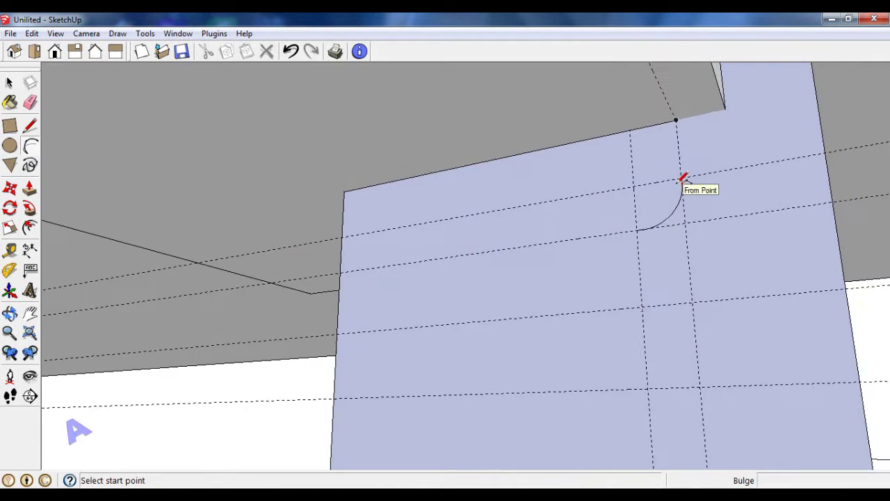
pyautogui.click(647, 388)
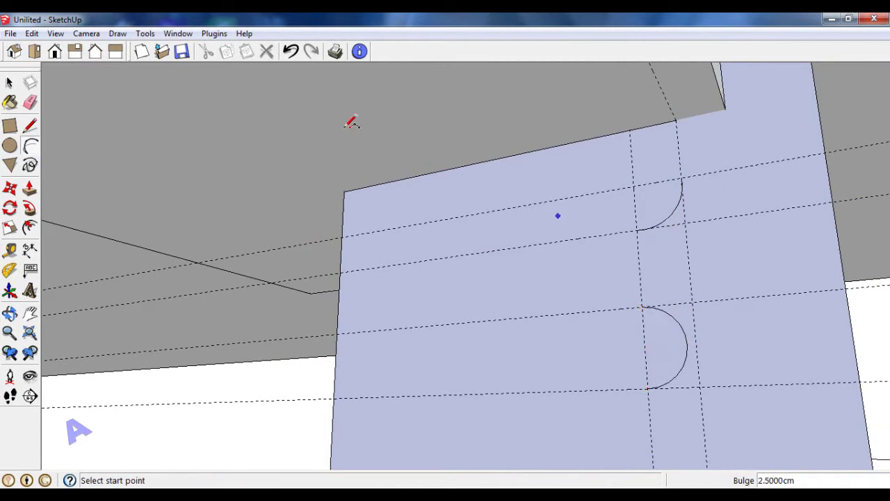
# Join the upper arc's end to the lower arc's end with a straight line.
pyautogui.click(30, 127)
pyautogui.click(675, 121)
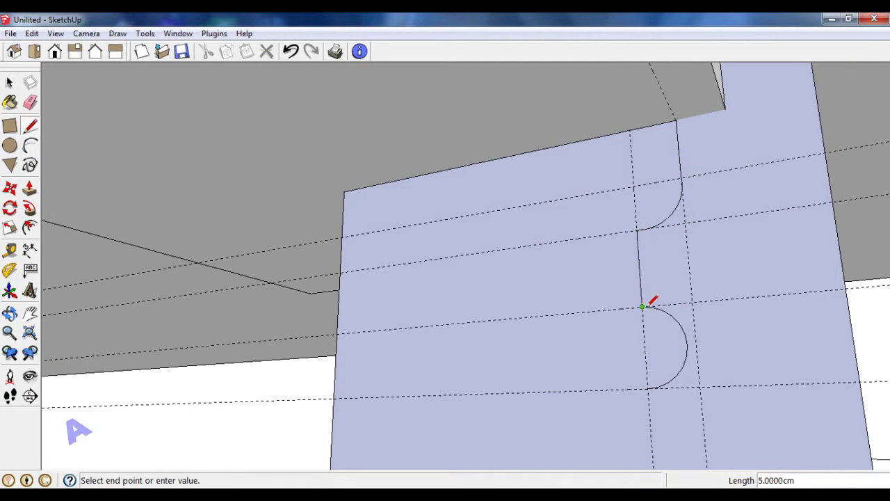
pyautogui.click(642, 306)
pyautogui.scroll(-1, 657, 195)
# Place guides 3 cm and 4 cm from the column's base corner.
pyautogui.scroll(-2, 657, 194)
pyautogui.scroll(-2, 657, 195)
pyautogui.scroll(-2, 659, 194)
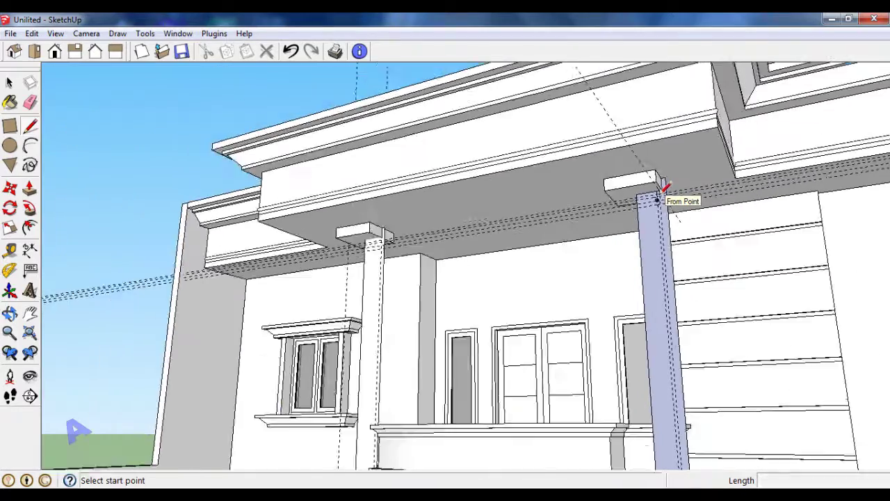
pyautogui.scroll(-2, 661, 308)
pyautogui.scroll(-1, 663, 338)
pyautogui.scroll(-1, 642, 328)
pyautogui.scroll(4, 650, 386)
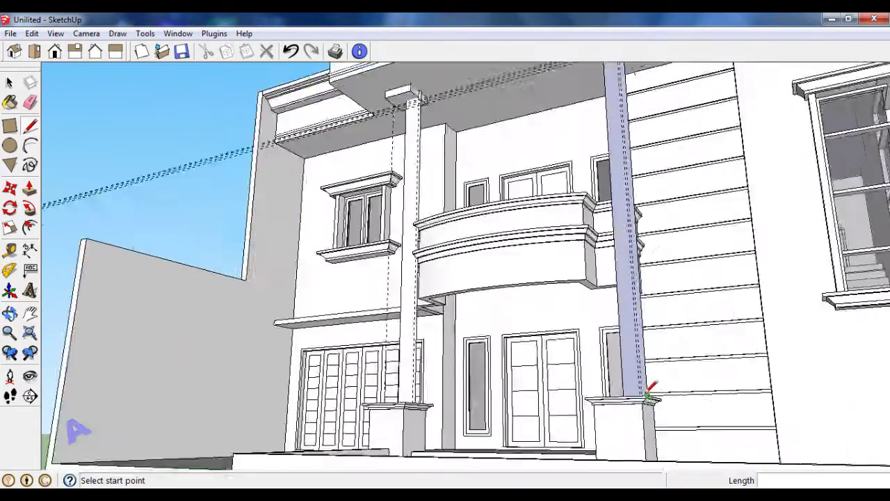
pyautogui.scroll(3, 647, 389)
pyautogui.scroll(3, 625, 347)
pyautogui.moveTo(514, 245)
pyautogui.mouseDown(button='middle')
pyautogui.moveTo(490, 245)
pyautogui.moveTo(547, 353)
pyautogui.mouseUp(button='middle')
pyautogui.scroll(2, 563, 372)
pyautogui.scroll(3, 578, 391)
pyautogui.press('t')
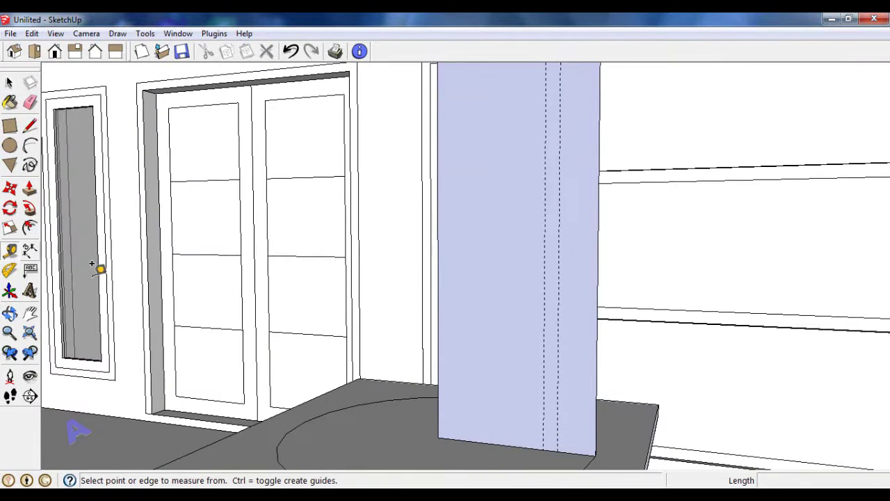
pyautogui.scroll(1, 485, 355)
pyautogui.scroll(1, 554, 421)
pyautogui.click(551, 428)
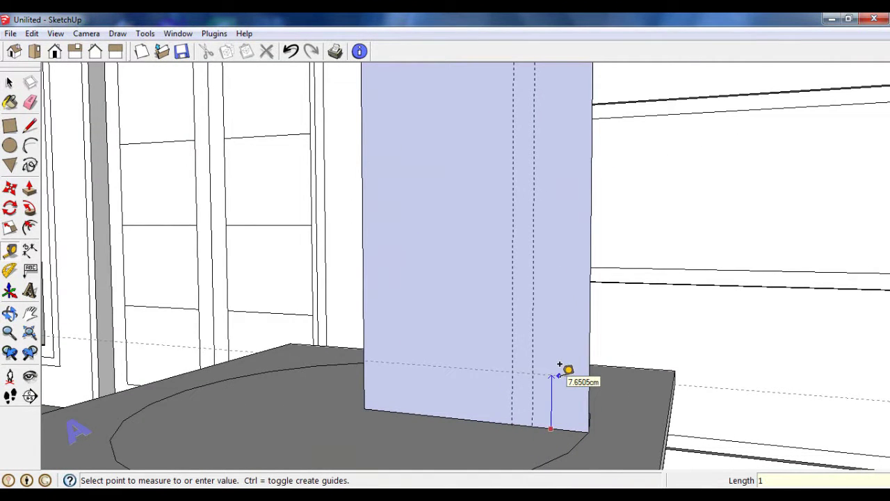
pyautogui.press('Escape')
pyautogui.scroll(2, 584, 347)
pyautogui.click(593, 326)
pyautogui.write('3')
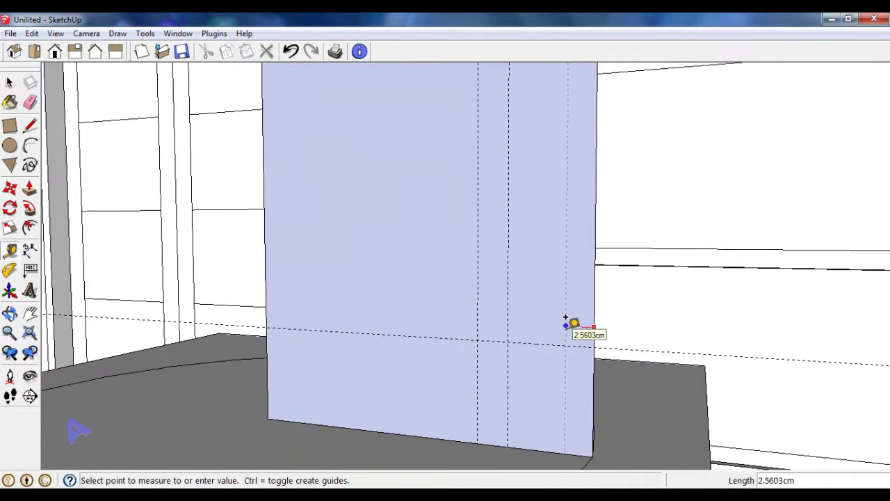
pyautogui.press('Return')
pyautogui.scroll(1, 570, 344)
pyautogui.scroll(1, 570, 343)
pyautogui.click(575, 344)
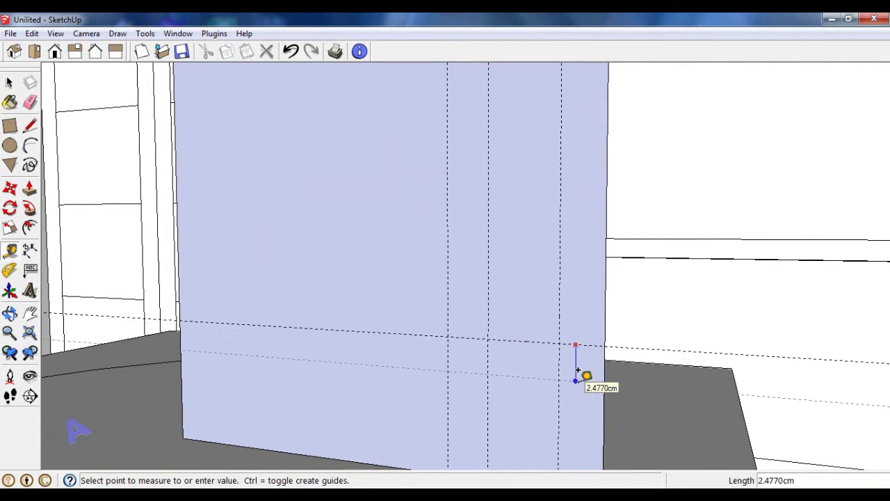
pyautogui.press('Return')
pyautogui.scroll(1, 577, 371)
# Draw a quarter-round arc from the guide intersection to the column edge.
pyautogui.press('c')
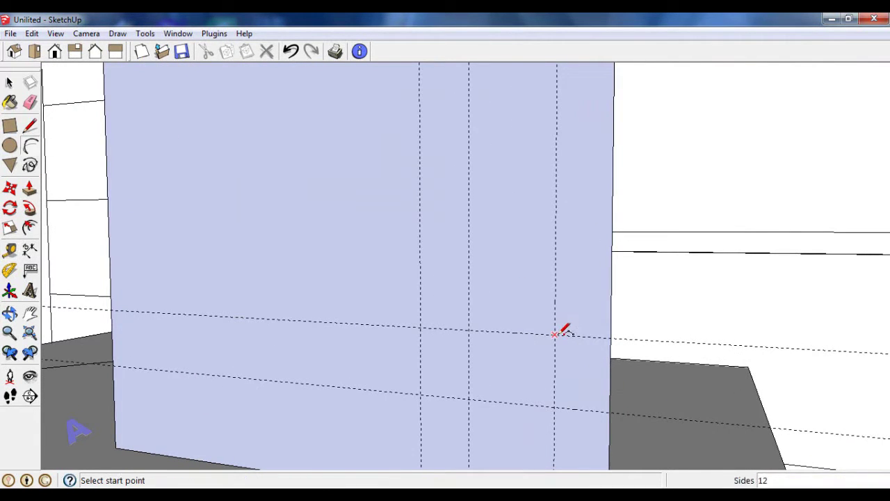
pyautogui.click(555, 334)
pyautogui.click(598, 373)
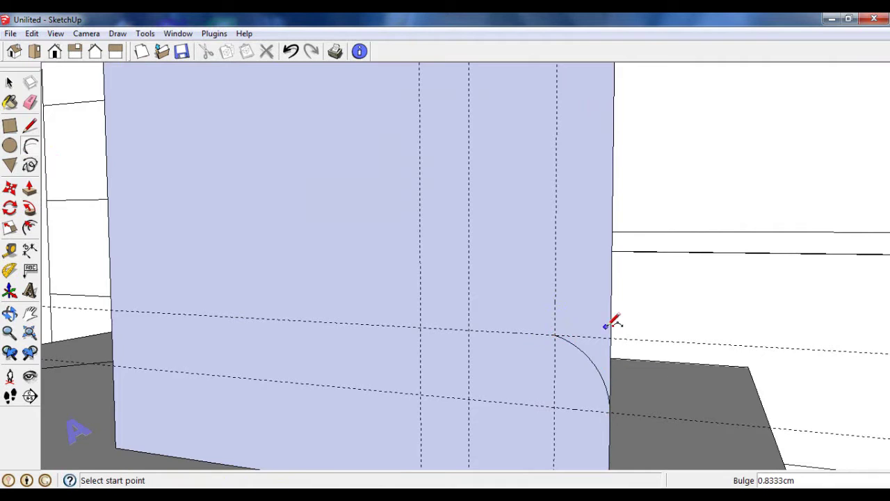
pyautogui.scroll(1, 575, 302)
# Add a guide above the quarter arc, measured from its corner.
pyautogui.click(10, 250)
pyautogui.scroll(1, 582, 328)
pyautogui.click(580, 354)
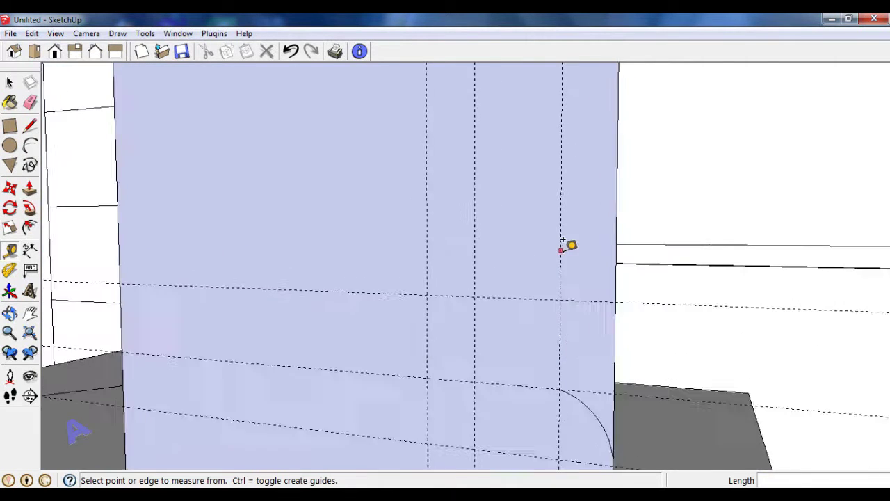
pyautogui.scroll(-2, 568, 244)
pyautogui.scroll(2, 596, 308)
pyautogui.click(597, 267)
pyautogui.scroll(-2, 591, 271)
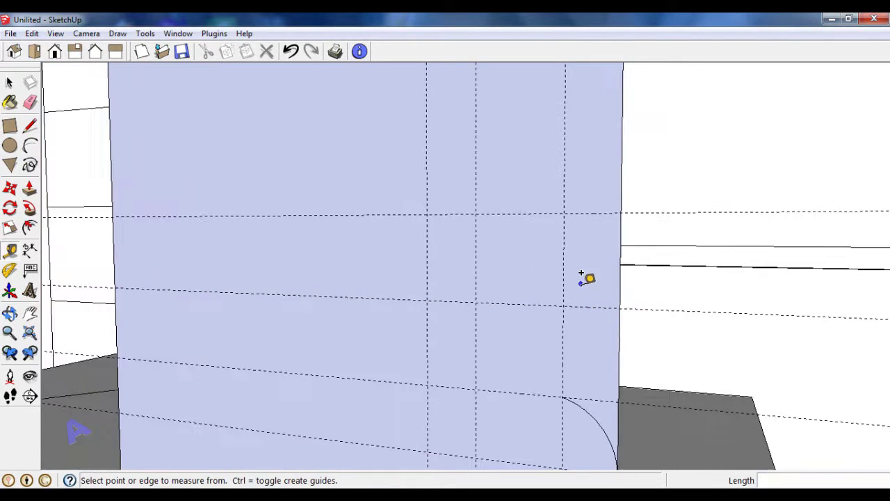
pyautogui.scroll(2, 580, 255)
# Draw a semicircular arc between the upper and lower guide points.
pyautogui.click(30, 145)
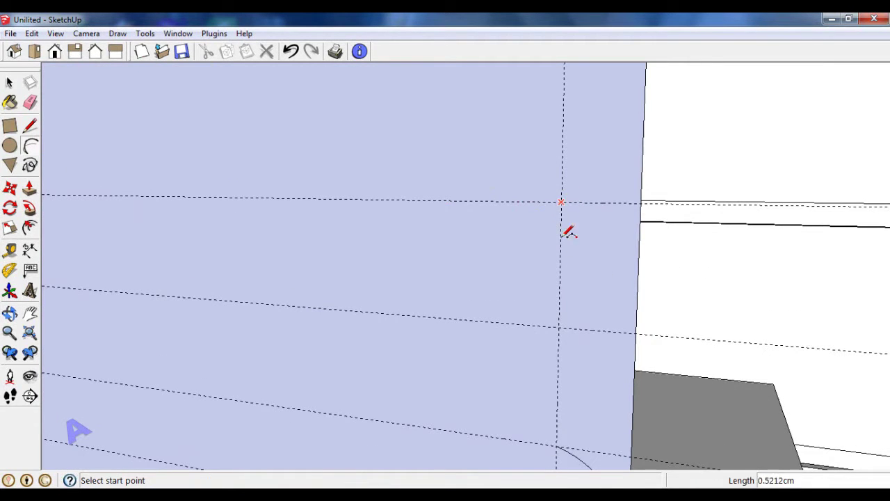
pyautogui.click(559, 327)
pyautogui.scroll(1, 602, 264)
pyautogui.scroll(1, 604, 267)
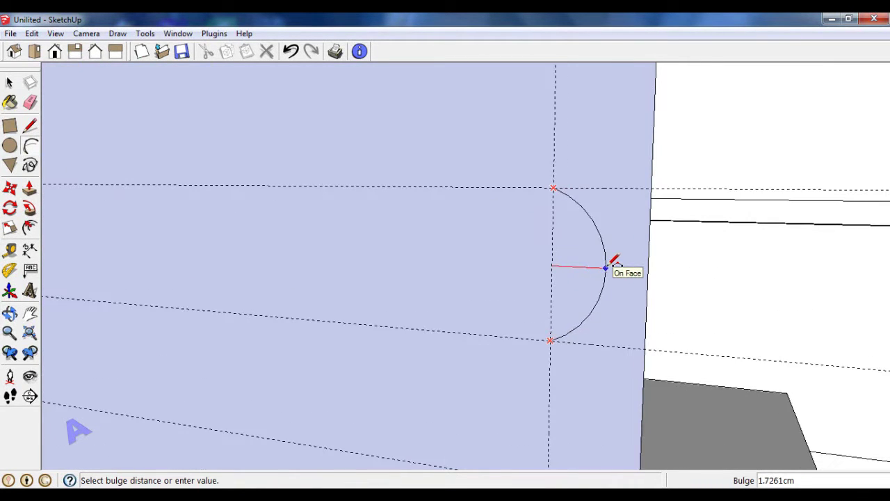
pyautogui.click(9, 82)
pyautogui.scroll(-2, 592, 254)
# Draw straight edges linking the lower arc to the upper arc up the column face.
pyautogui.scroll(-2, 592, 264)
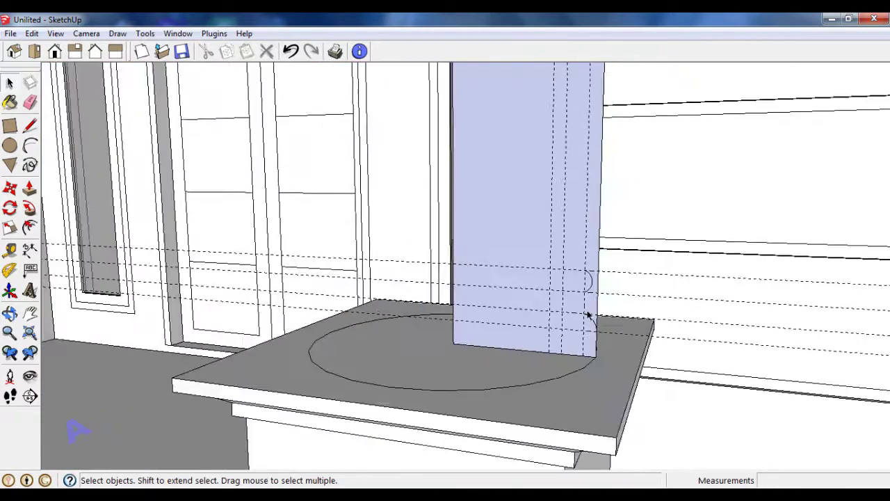
pyautogui.scroll(-2, 589, 314)
pyautogui.scroll(3, 588, 315)
pyautogui.click(30, 125)
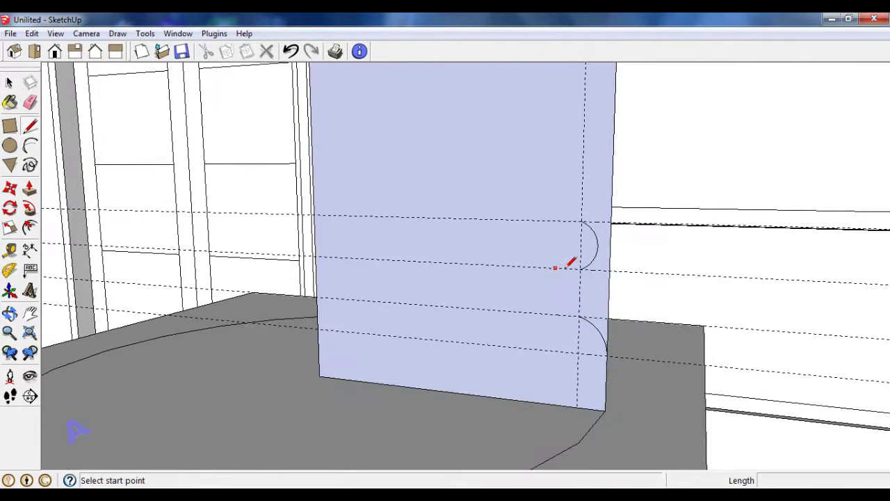
pyautogui.scroll(1, 581, 268)
pyautogui.click(583, 269)
pyautogui.click(581, 326)
pyautogui.scroll(-2, 612, 354)
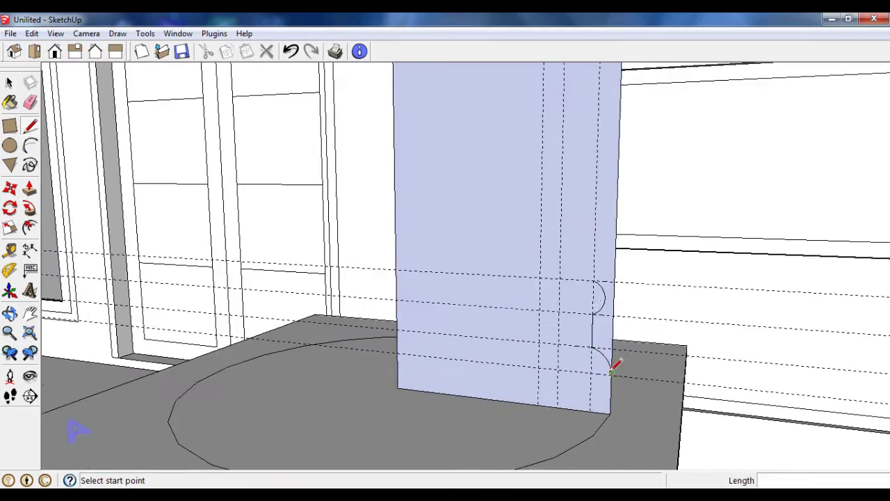
pyautogui.scroll(2, 605, 278)
pyautogui.scroll(1, 602, 272)
pyautogui.click(596, 266)
pyautogui.scroll(-2, 598, 292)
pyautogui.scroll(-3, 606, 326)
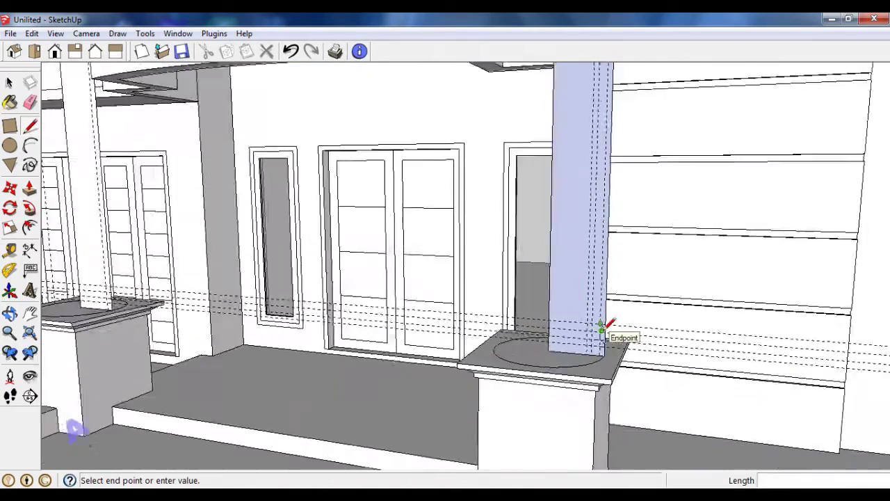
pyautogui.scroll(-2, 609, 330)
pyautogui.scroll(-2, 607, 327)
pyautogui.scroll(3, 611, 97)
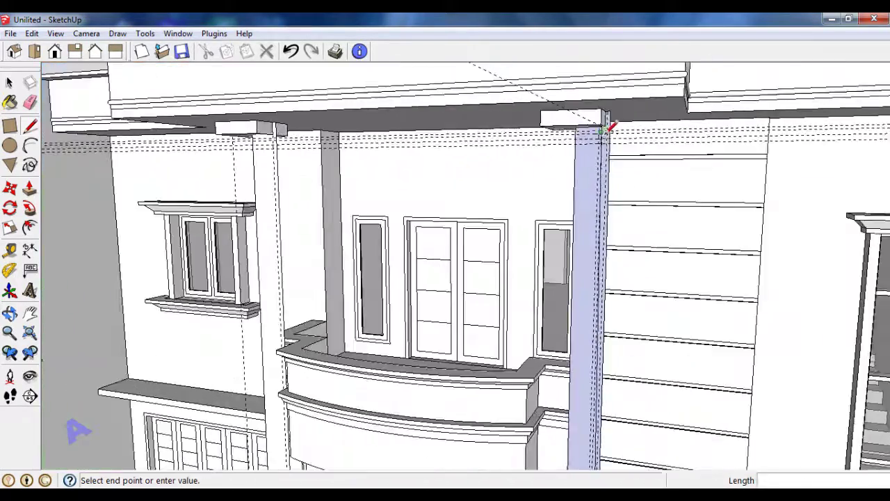
pyautogui.scroll(3, 606, 129)
pyautogui.scroll(2, 606, 149)
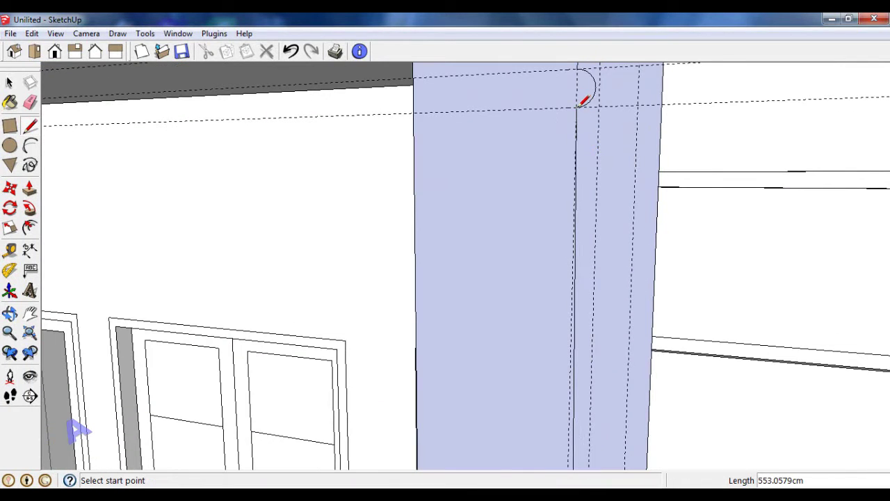
pyautogui.click(10, 82)
pyautogui.scroll(-2, 397, 221)
pyautogui.scroll(2, 397, 221)
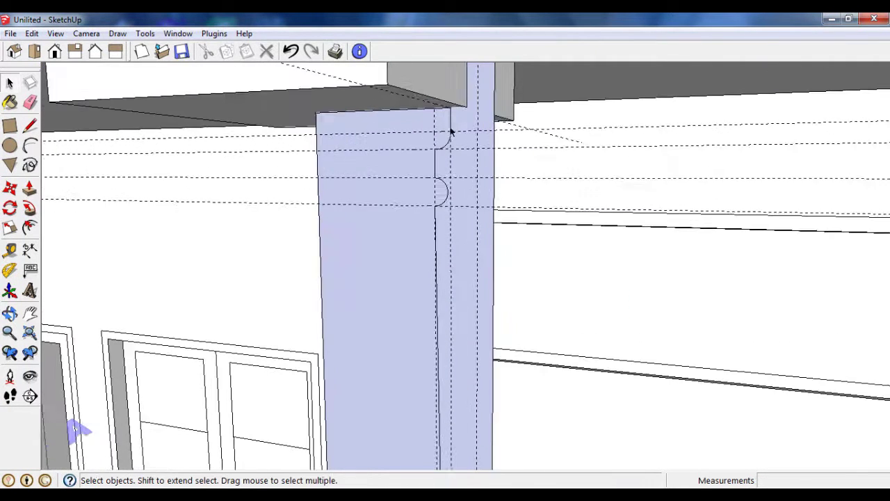
pyautogui.scroll(1, 418, 174)
# Erase the leftover guides and stray edges, leaving one clean profile line.
pyautogui.click(30, 102)
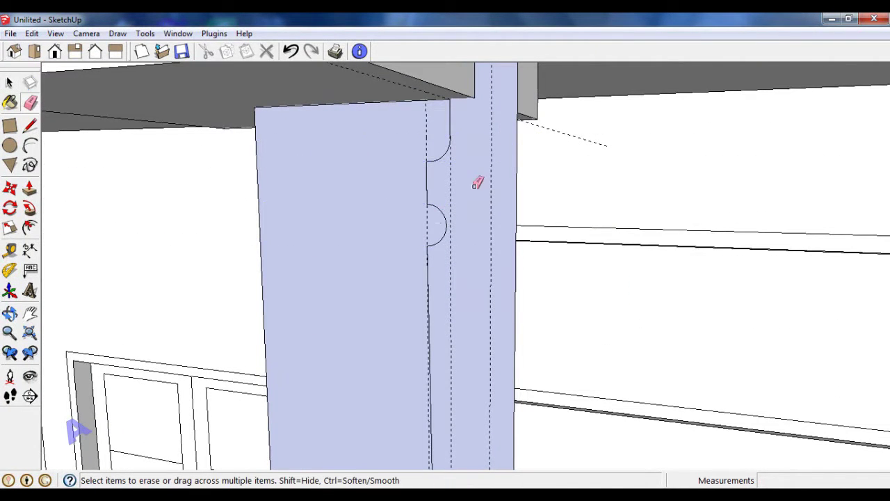
pyautogui.scroll(1, 477, 182)
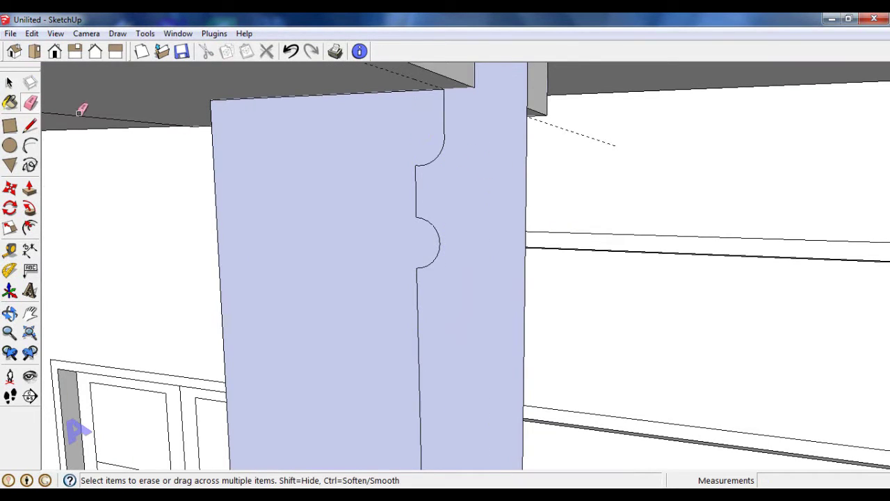
pyautogui.press('space')
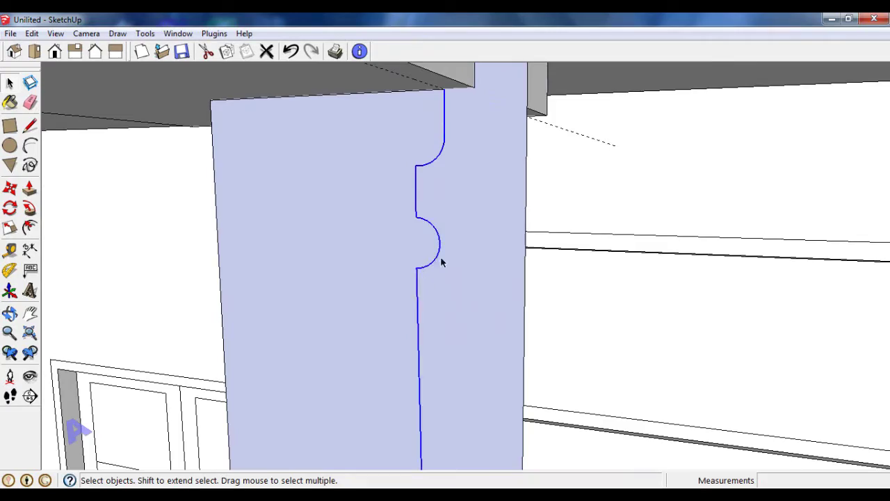
pyautogui.scroll(-3, 442, 258)
pyautogui.scroll(-3, 466, 264)
pyautogui.scroll(-2, 480, 271)
pyautogui.scroll(-2, 480, 271)
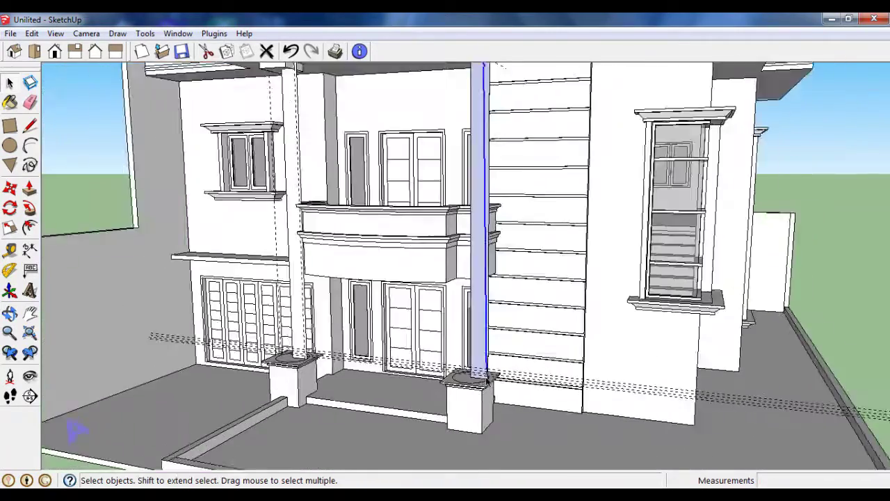
pyautogui.scroll(3, 487, 379)
pyautogui.scroll(2, 468, 362)
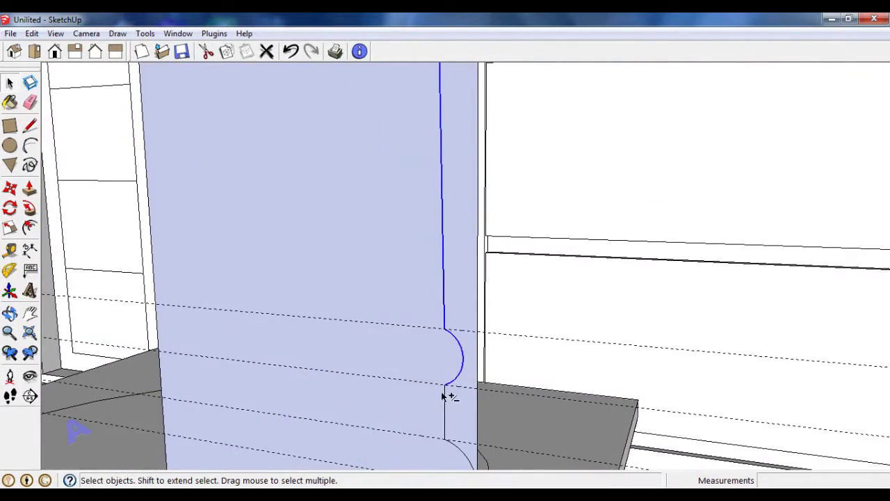
pyautogui.scroll(-2, 457, 448)
# Copy the curved column profile 400 cm across onto the left porch pedestal.
pyautogui.scroll(1, 476, 399)
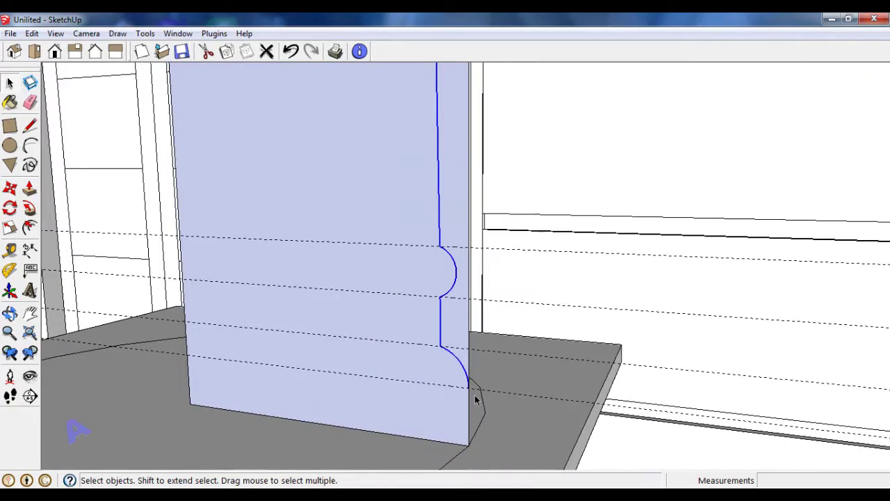
pyautogui.click(9, 189)
pyautogui.press('ctrl')
pyautogui.click(194, 394)
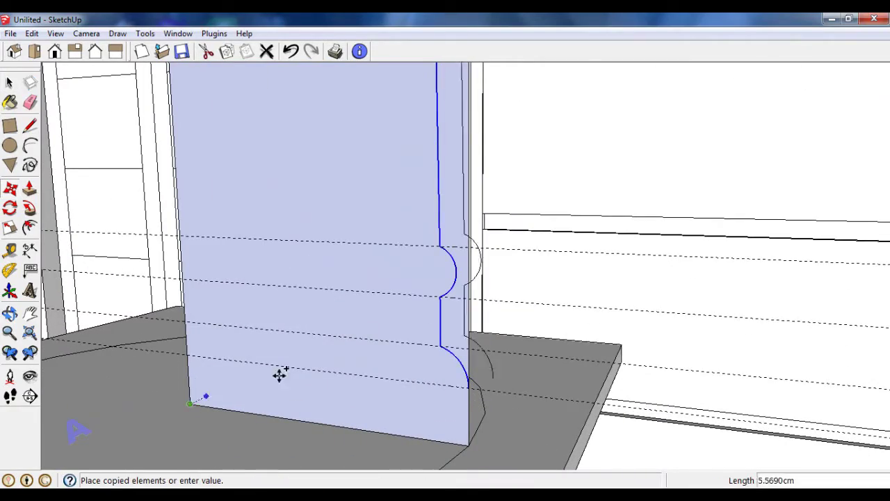
pyautogui.scroll(-2, 347, 361)
pyautogui.scroll(-2, 480, 346)
pyautogui.scroll(-3, 502, 338)
pyautogui.scroll(2, 264, 327)
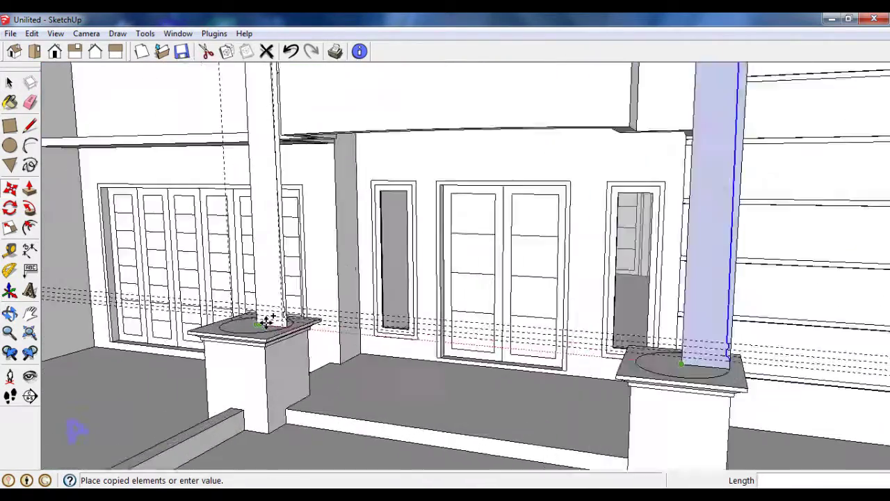
pyautogui.scroll(2, 269, 318)
pyautogui.scroll(1, 226, 330)
pyautogui.click(226, 330)
# Erase the stray edge lying beside the copied profile.
pyautogui.press('e')
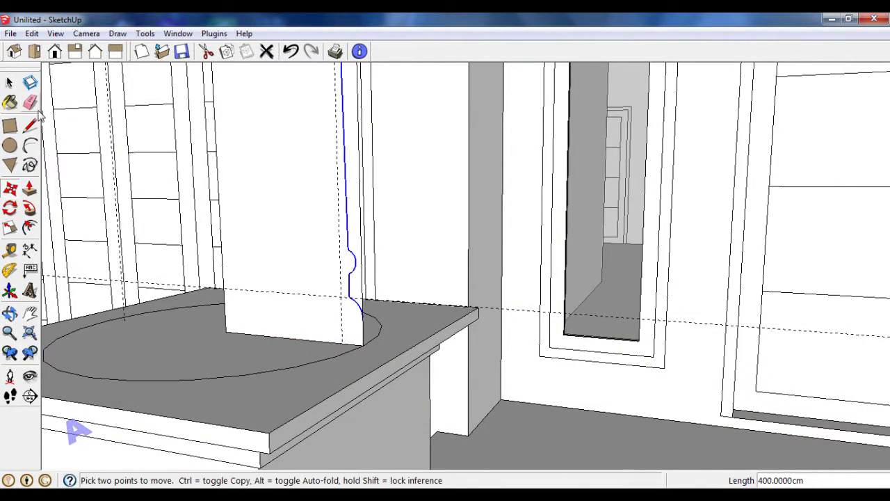
pyautogui.click(342, 320)
pyautogui.moveTo(342, 320); pyautogui.dragTo(363, 314, button='middle')
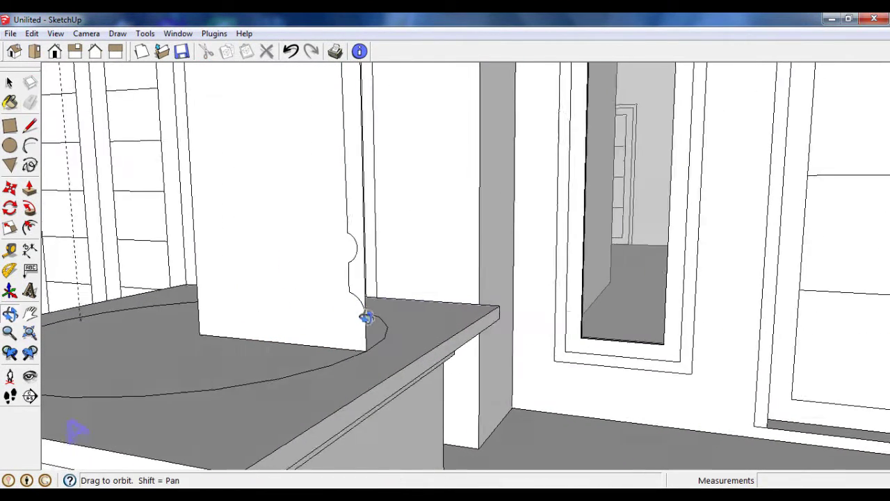
pyautogui.scroll(2, 397, 282)
pyautogui.scroll(-2, 310, 209)
pyautogui.scroll(-2, 365, 299)
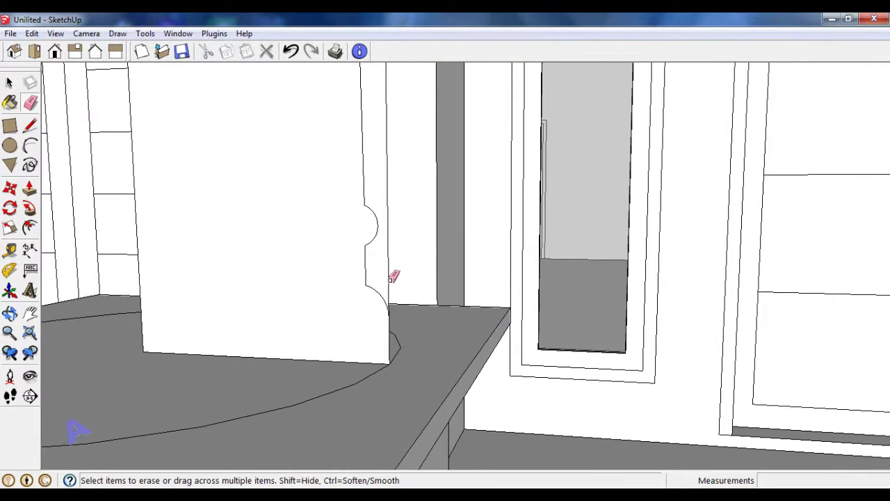
pyautogui.scroll(-1, 389, 278)
pyautogui.scroll(-2, 388, 272)
pyautogui.scroll(-1, 387, 272)
# Draw edges from the pedestal circle's centre and under the beam to close the copied profile into a face.
pyautogui.press('l')
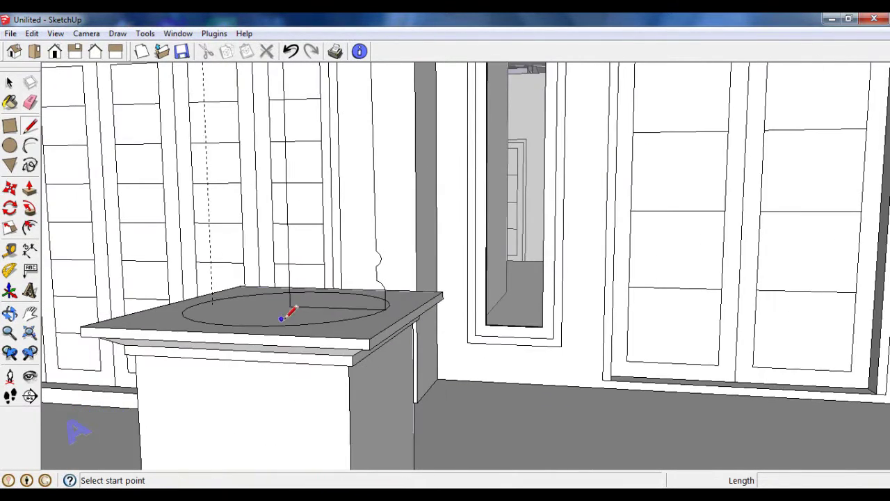
pyautogui.scroll(2, 291, 303)
pyautogui.click(290, 301)
pyautogui.scroll(-2, 449, 301)
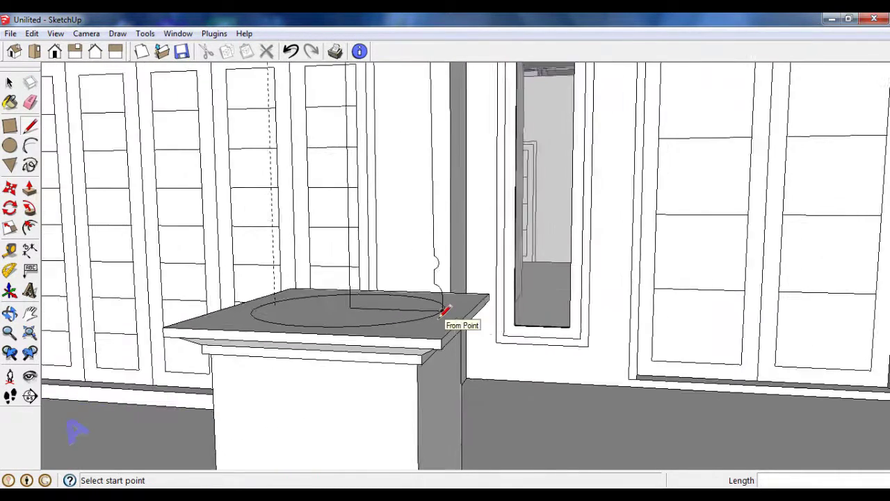
pyautogui.scroll(-2, 445, 310)
pyautogui.scroll(-1, 448, 348)
pyautogui.scroll(2, 438, 208)
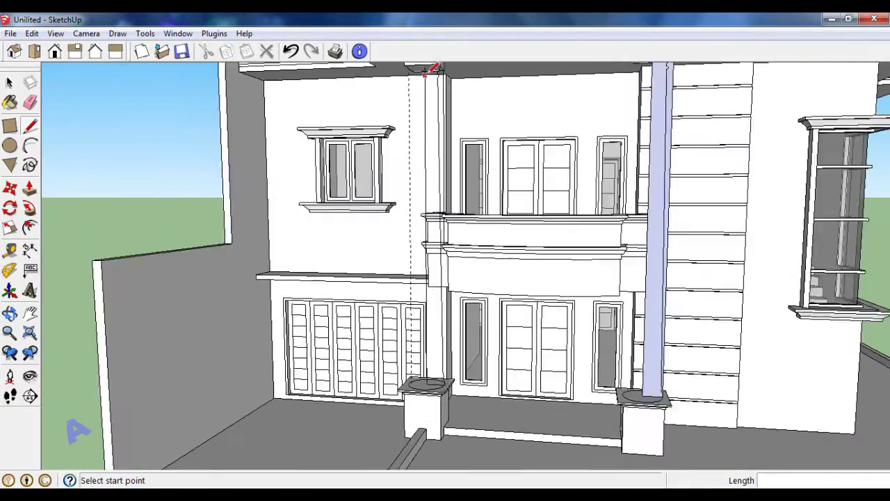
pyautogui.scroll(2, 435, 60)
pyautogui.scroll(1, 424, 105)
pyautogui.moveTo(423, 123); pyautogui.dragTo(431, 78, button='middle')
pyautogui.scroll(-2, 424, 159)
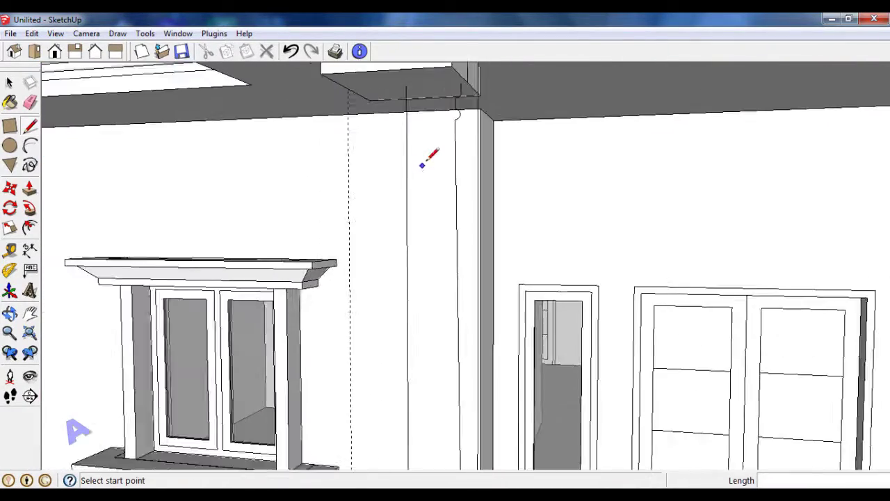
pyautogui.scroll(2, 434, 85)
pyautogui.click(368, 75)
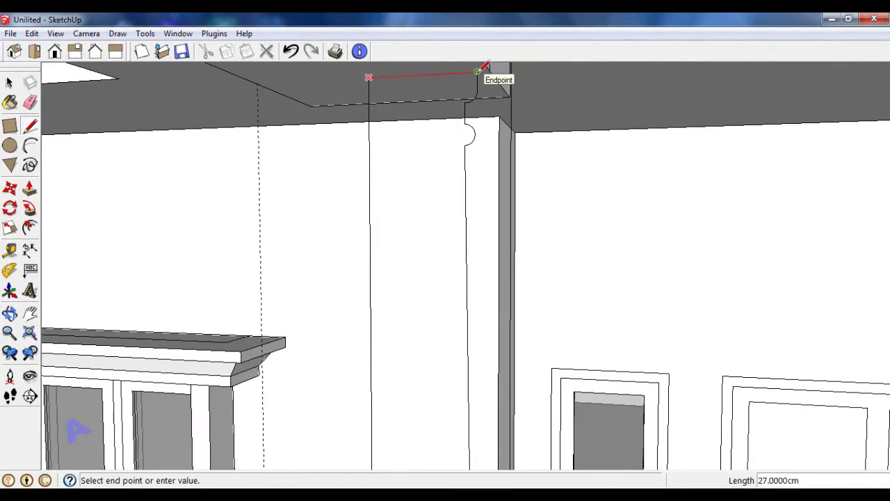
pyautogui.click(485, 69)
pyautogui.moveTo(483, 65)
pyautogui.mouseDown(button='middle')
pyautogui.moveTo(438, 278)
pyautogui.moveTo(437, 225)
pyautogui.moveTo(367, 139)
pyautogui.mouseUp(button='middle')
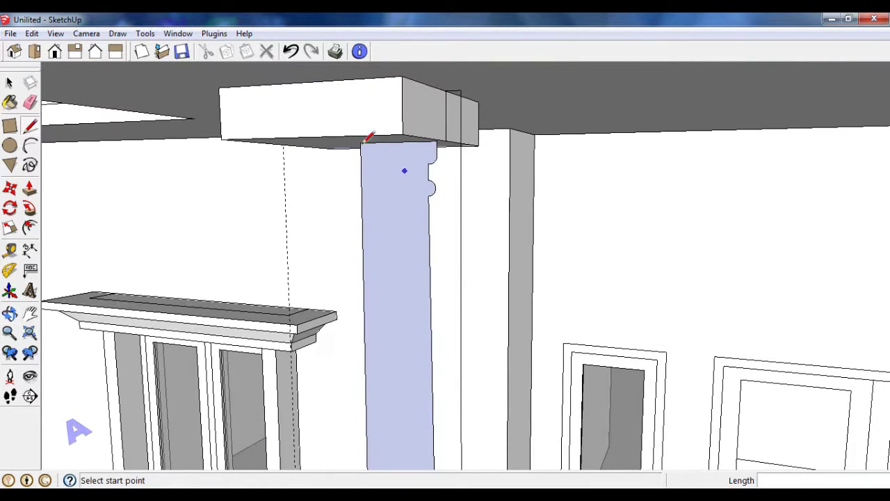
# Erase the first stray edge on the beam end above the column.
pyautogui.click(29, 102)
pyautogui.scroll(2, 454, 83)
pyautogui.scroll(2, 482, 91)
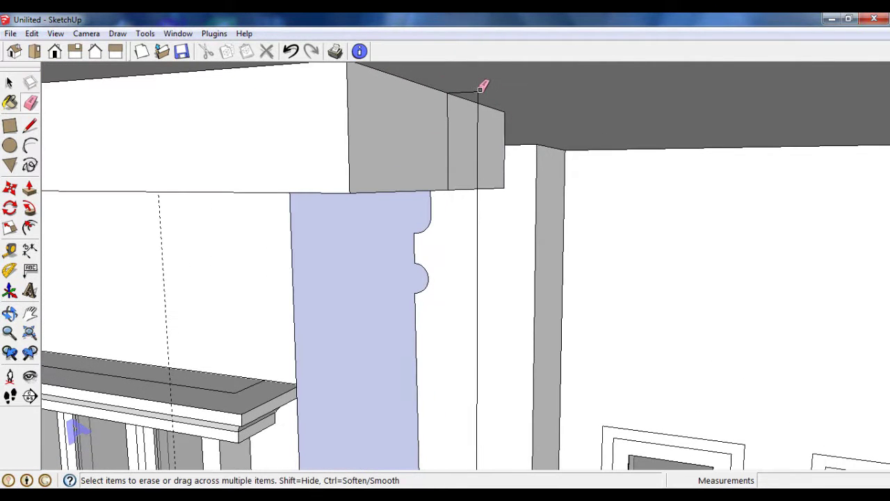
pyautogui.click(448, 124)
pyautogui.scroll(-3, 435, 135)
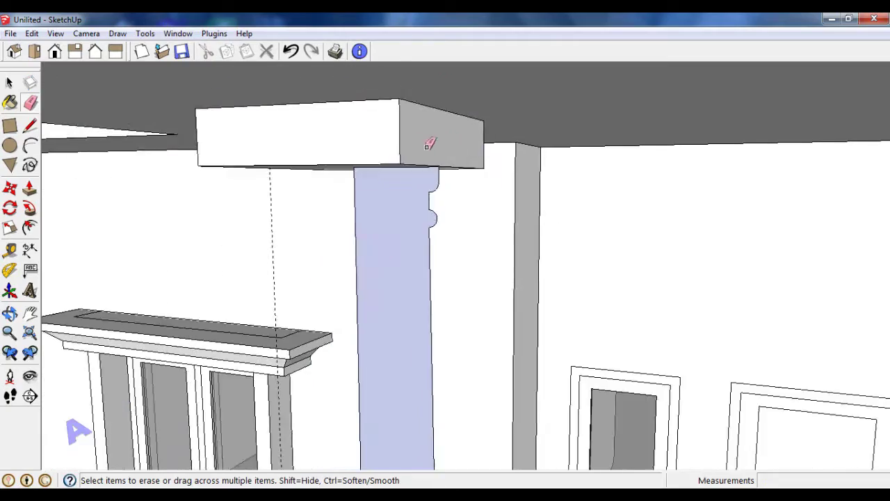
pyautogui.scroll(-2, 389, 160)
pyautogui.scroll(-3, 349, 189)
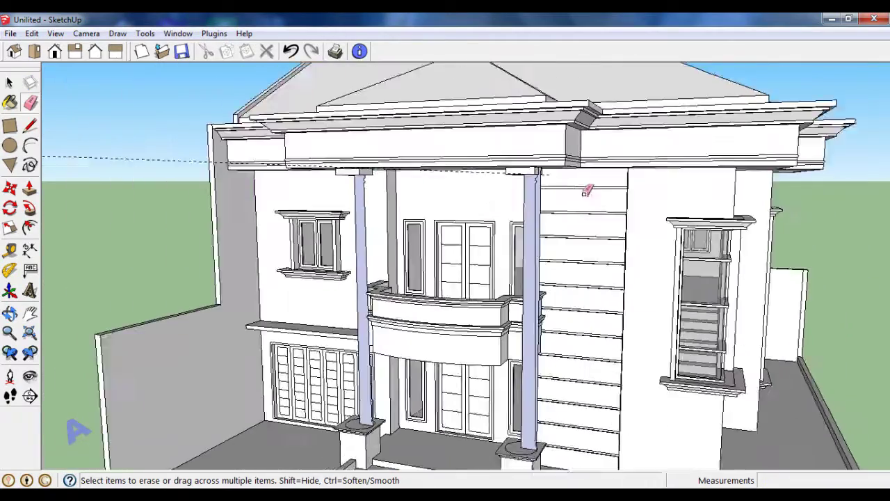
pyautogui.scroll(3, 556, 173)
pyautogui.scroll(2, 546, 169)
pyautogui.scroll(2, 514, 164)
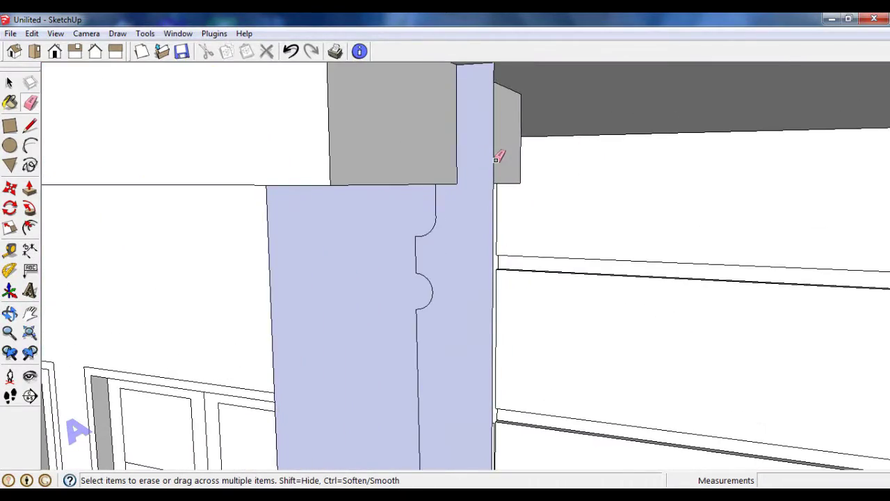
# Erase the remaining stray edge on the beam end, viewed from below.
pyautogui.moveTo(500, 171); pyautogui.dragTo(494, 125, button='middle')
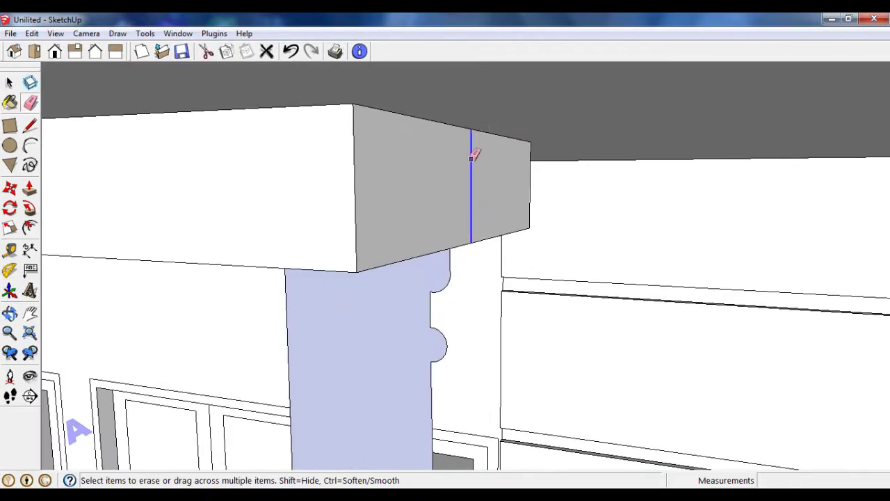
pyautogui.click(472, 157)
pyautogui.scroll(-2, 494, 160)
pyautogui.scroll(-2, 500, 169)
pyautogui.scroll(-2, 500, 169)
pyautogui.scroll(-2, 501, 169)
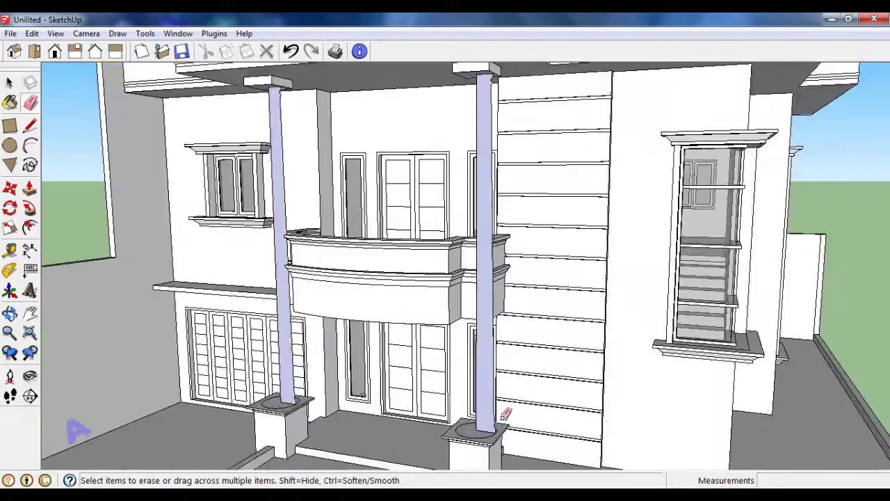
pyautogui.scroll(3, 503, 415)
pyautogui.moveTo(487, 423)
pyautogui.mouseDown(button='middle')
pyautogui.moveTo(516, 389)
pyautogui.moveTo(498, 410)
pyautogui.mouseUp(button='middle')
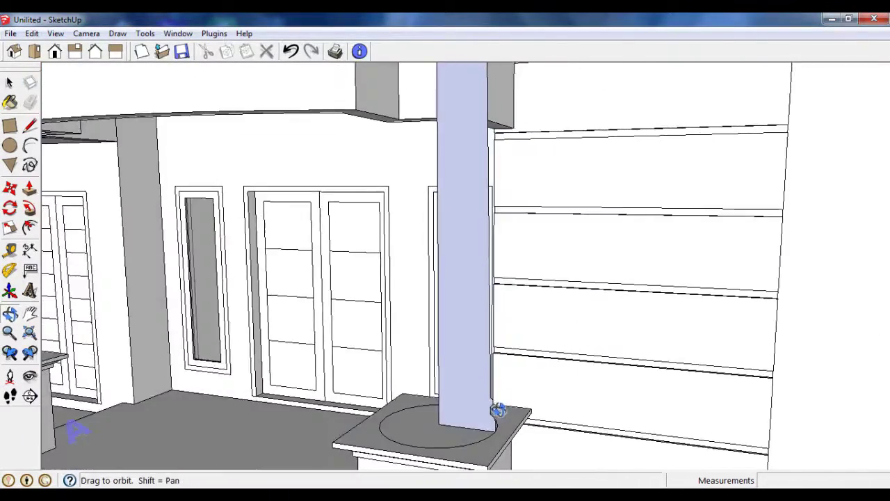
pyautogui.press('space')
pyautogui.scroll(-2, 465, 225)
pyautogui.moveTo(465, 225); pyautogui.dragTo(465, 317, button='middle')
pyautogui.scroll(1, 465, 368)
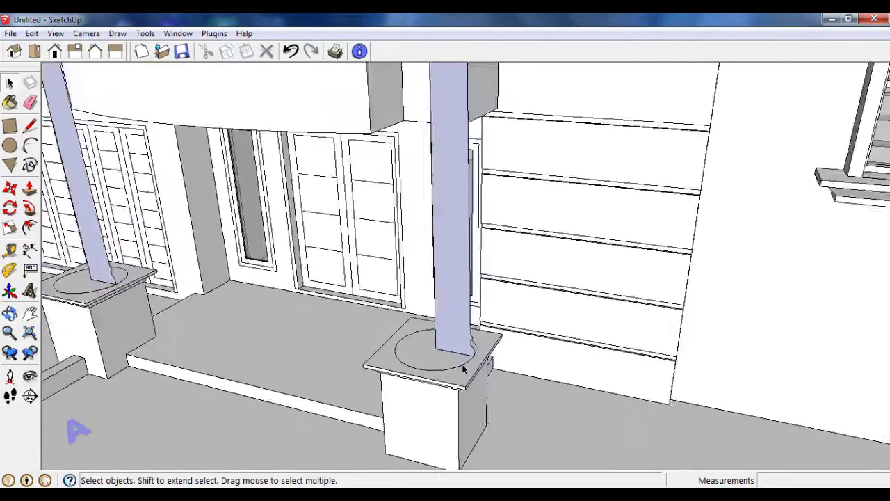
pyautogui.scroll(2, 463, 368)
# Sweep the right column profile around its pedestal circle with Follow Me into a round column.
pyautogui.click(29, 226)
pyautogui.click(452, 284)
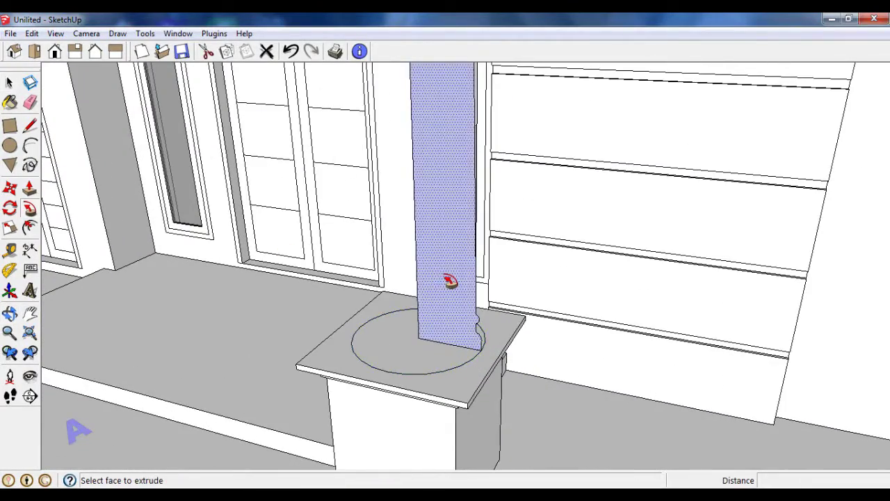
pyautogui.scroll(-3, 499, 324)
pyautogui.scroll(-2, 494, 325)
pyautogui.scroll(3, 417, 299)
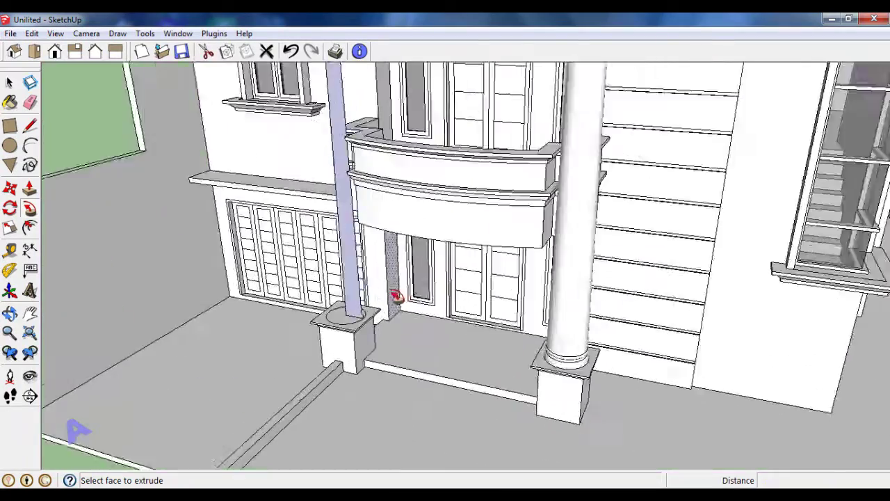
pyautogui.scroll(3, 353, 311)
# Sweep the left column profile around the left pedestal circle into a round moulded column.
pyautogui.click(10, 83)
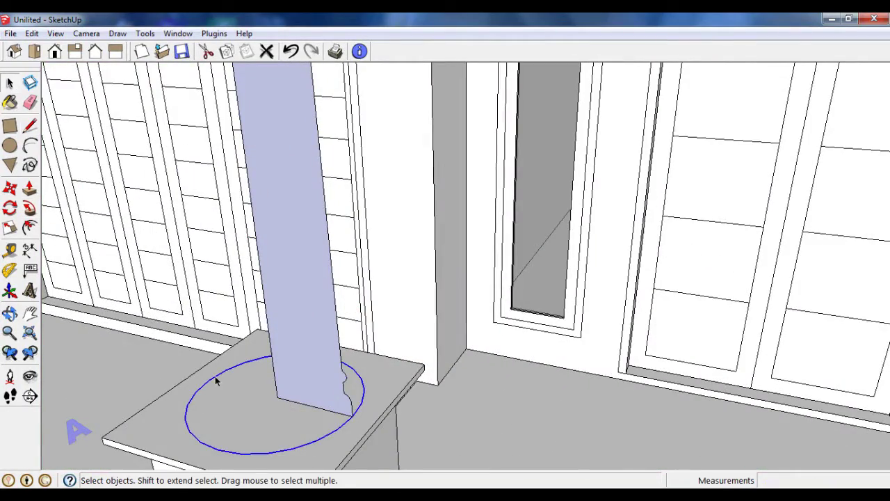
pyautogui.click(29, 227)
pyautogui.click(308, 317)
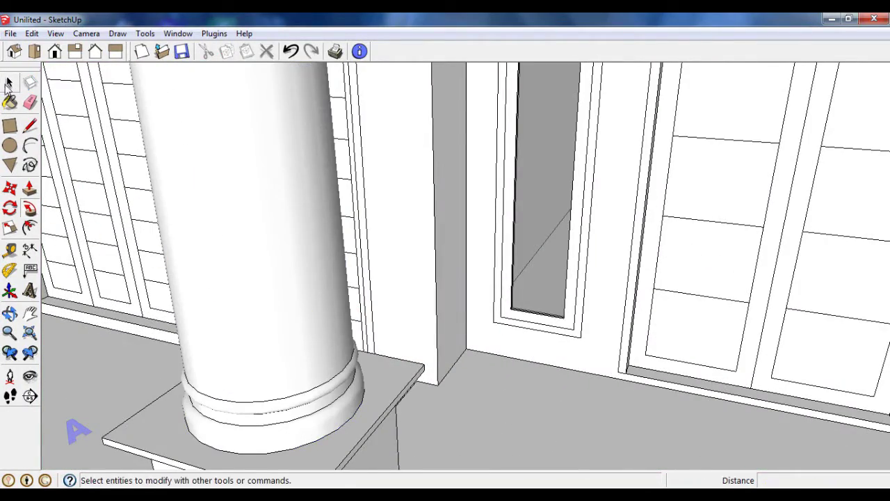
pyautogui.scroll(-5, 462, 373)
pyautogui.scroll(-5, 462, 373)
pyautogui.moveTo(463, 374)
pyautogui.mouseDown(button='middle')
pyautogui.moveTo(500, 268)
pyautogui.moveTo(459, 271)
pyautogui.moveTo(582, 244)
pyautogui.mouseUp(button='middle')
pyautogui.scroll(3, 615, 295)
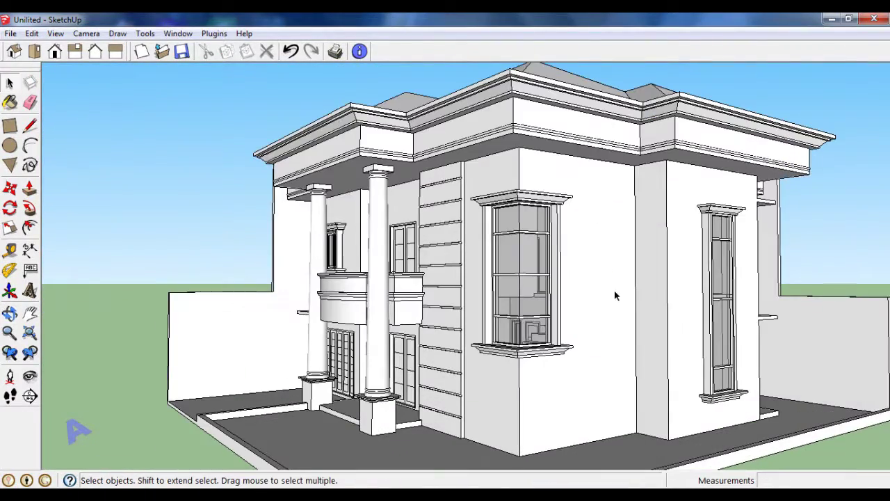
pyautogui.scroll(-2, 615, 295)
pyautogui.scroll(-4, 615, 296)
pyautogui.moveTo(615, 295)
pyautogui.mouseDown(button='middle')
pyautogui.moveTo(681, 320)
pyautogui.moveTo(625, 316)
pyautogui.mouseUp(button='middle')
pyautogui.scroll(2, 584, 202)
pyautogui.scroll(3, 584, 202)
pyautogui.moveTo(584, 202); pyautogui.dragTo(584, 199, button='middle')
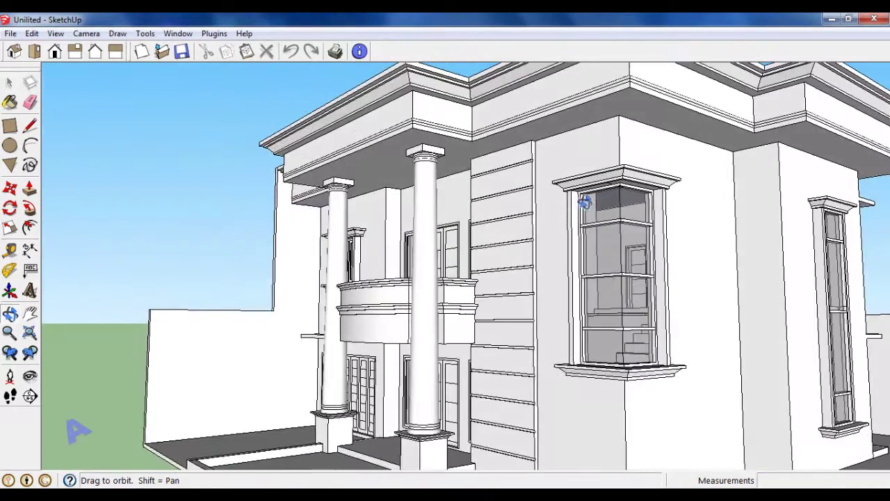
# Paint every grooved wall strip brown with Color_C15.
pyautogui.press('b')
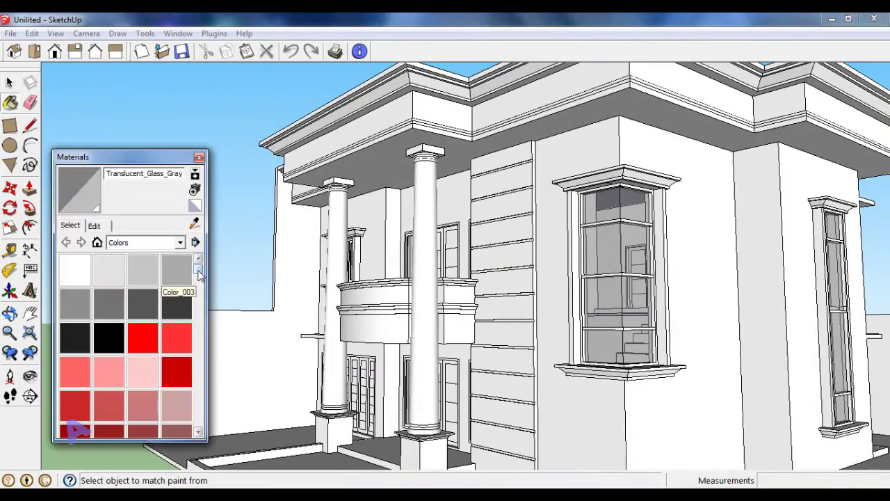
pyautogui.moveTo(199, 273); pyautogui.dragTo(199, 308)
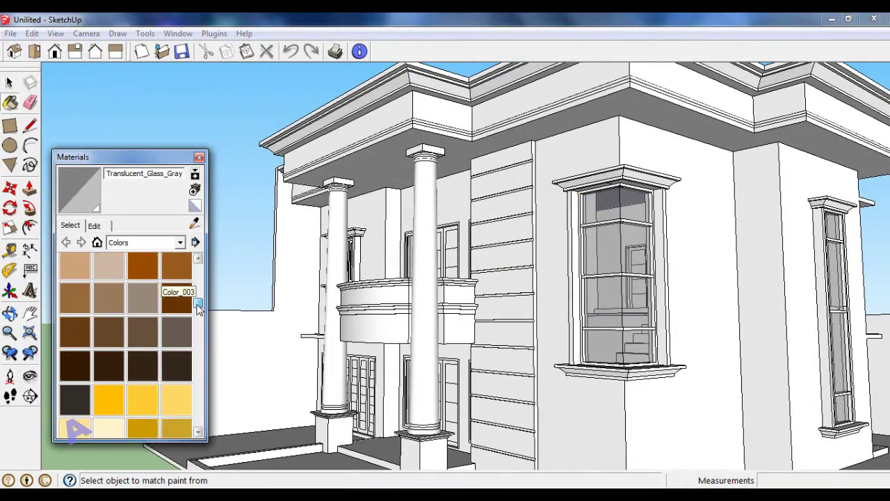
pyautogui.click(148, 299)
pyautogui.click(500, 153)
pyautogui.click(502, 172)
pyautogui.click(505, 191)
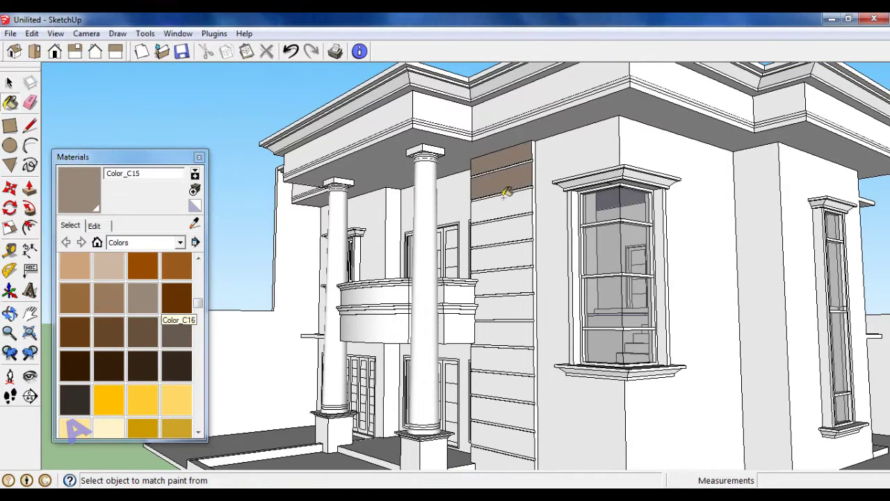
pyautogui.click(509, 212)
pyautogui.click(511, 232)
pyautogui.click(512, 256)
pyautogui.click(514, 282)
pyautogui.click(516, 306)
pyautogui.click(514, 333)
pyautogui.click(512, 359)
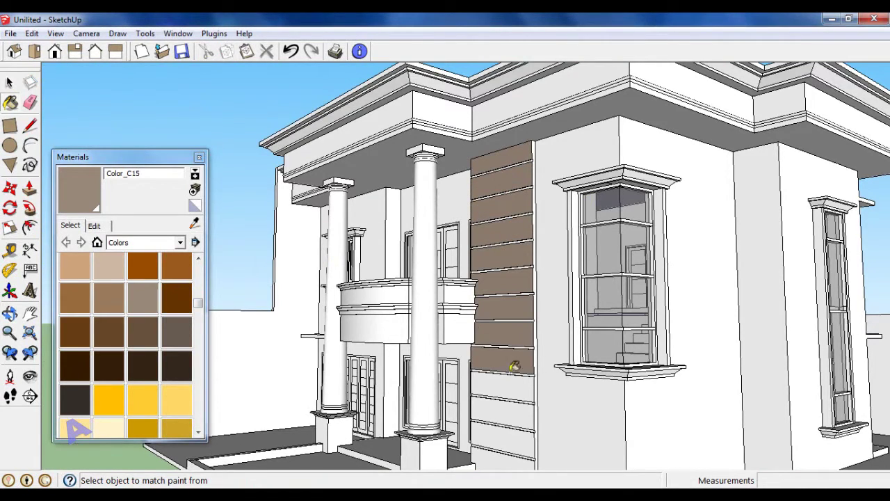
pyautogui.click(506, 414)
pyautogui.click(505, 438)
pyautogui.click(502, 458)
pyautogui.scroll(-3, 502, 458)
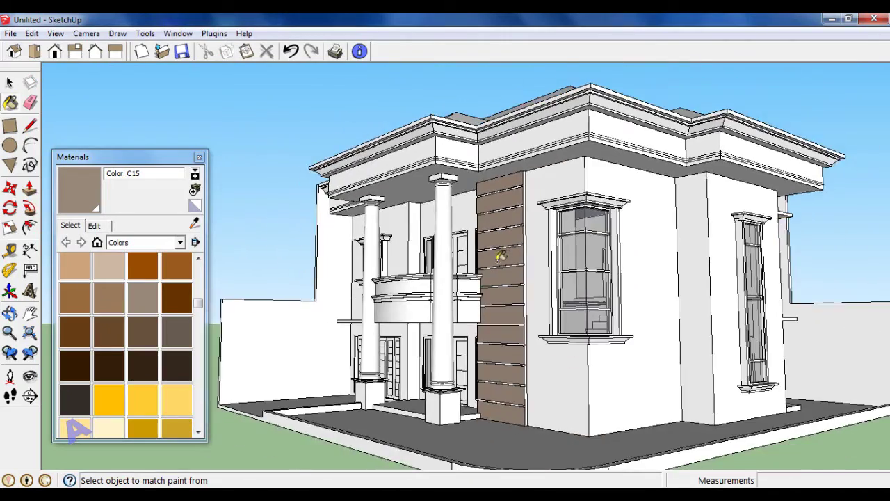
pyautogui.scroll(5, 448, 404)
# Paint the front and side faces of both column pedestals brown with Color_C15.
pyautogui.click(445, 406)
pyautogui.click(397, 399)
pyautogui.click(304, 384)
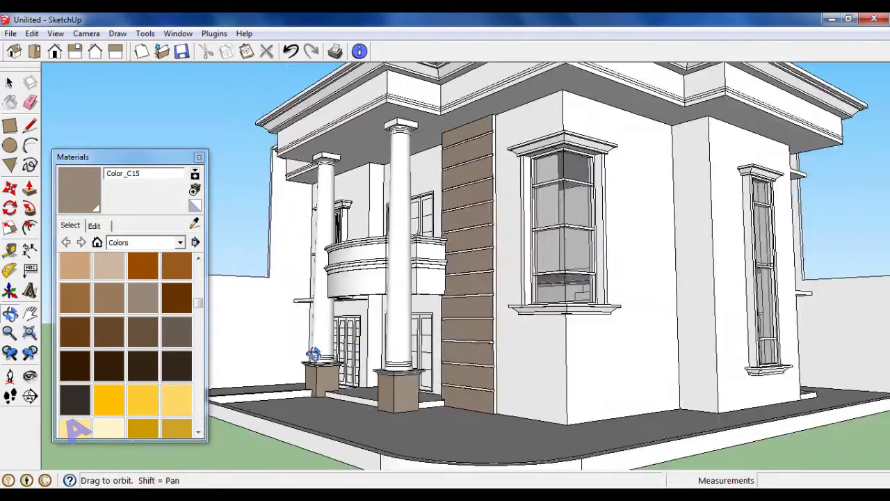
pyautogui.moveTo(308, 357); pyautogui.dragTo(417, 376, button='middle')
pyautogui.scroll(5, 604, 381)
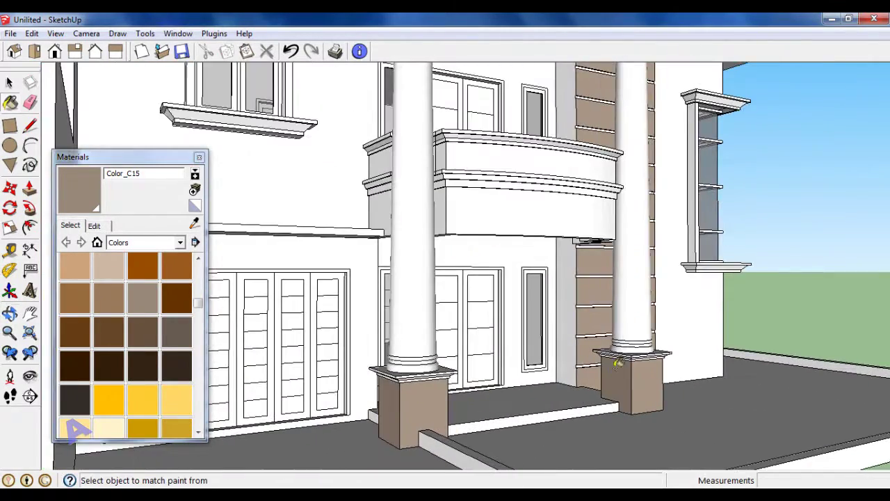
pyautogui.moveTo(616, 362)
pyautogui.mouseDown(button='middle')
pyautogui.moveTo(292, 361)
pyautogui.moveTo(390, 409)
pyautogui.moveTo(322, 373)
pyautogui.moveTo(441, 418)
pyautogui.moveTo(520, 427)
pyautogui.mouseUp(button='middle')
pyautogui.scroll(3, 292, 361)
pyautogui.scroll(2, 389, 409)
pyautogui.scroll(2, 527, 413)
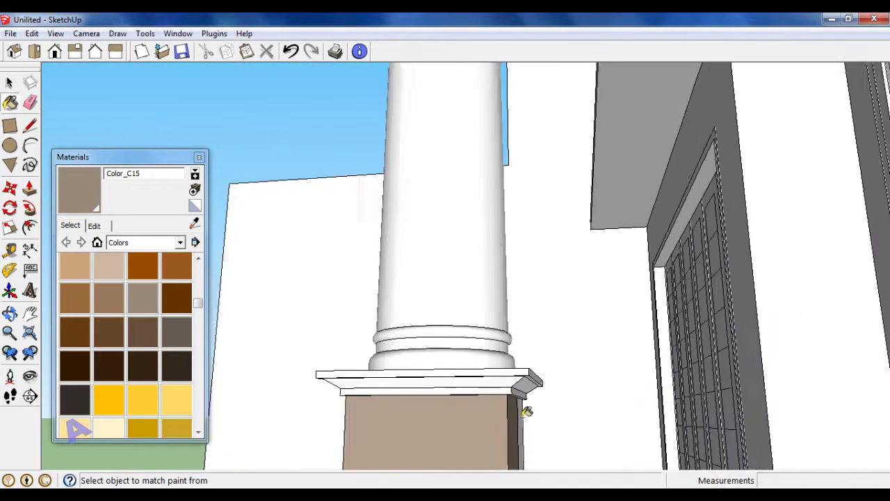
pyautogui.scroll(2, 526, 411)
# Orbit around the left pedestal and porch to inspect the painted bases.
pyautogui.click(31, 104)
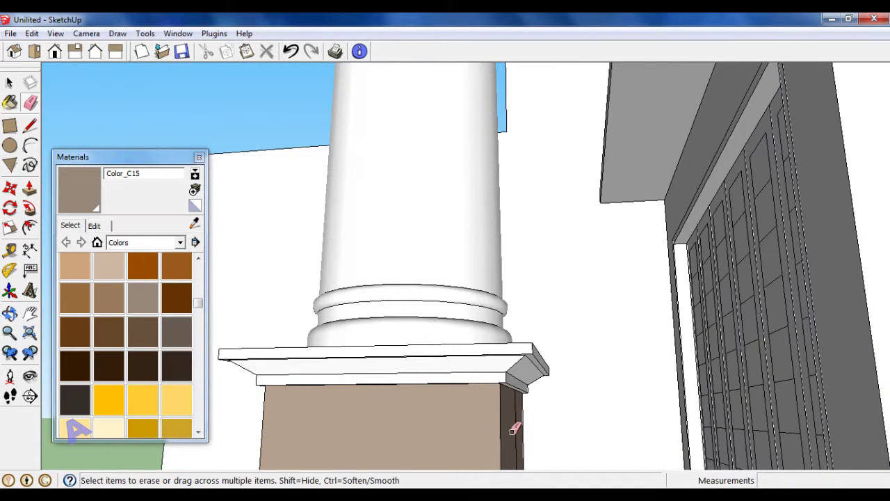
pyautogui.scroll(-2, 518, 421)
pyautogui.moveTo(532, 363); pyautogui.dragTo(415, 367, button='middle')
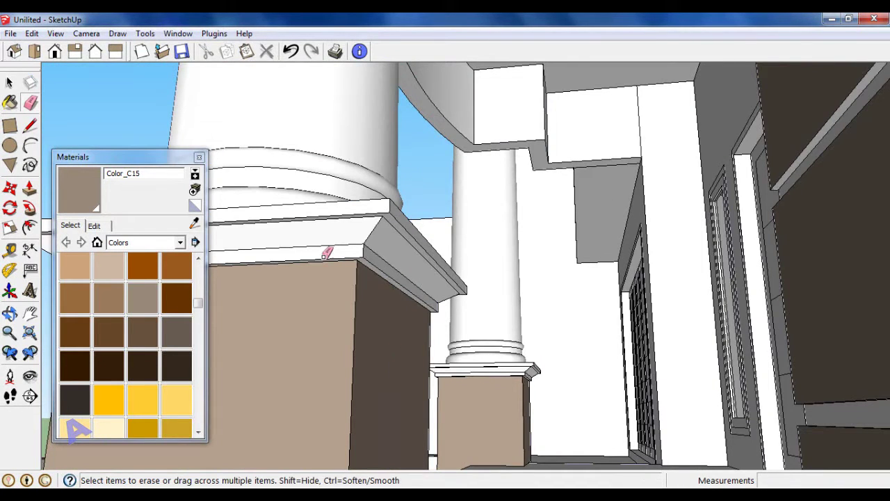
pyautogui.press('space')
pyautogui.moveTo(454, 319); pyautogui.dragTo(645, 323, button='middle')
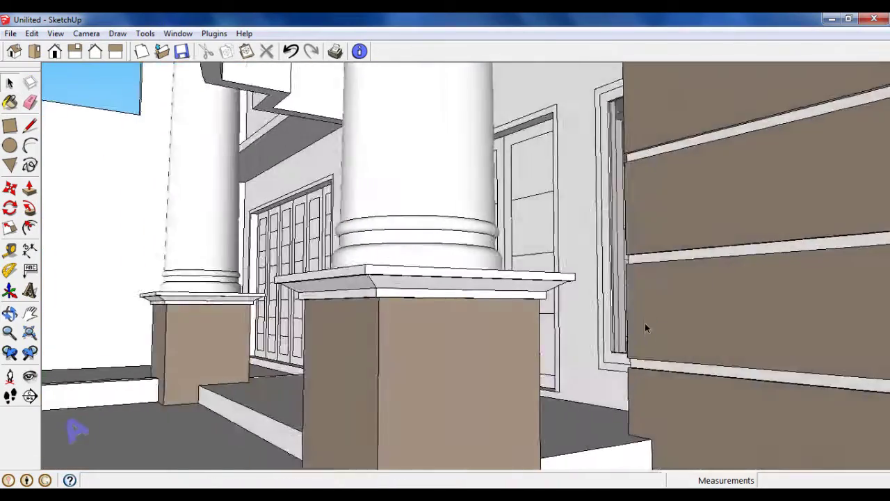
pyautogui.scroll(-4, 645, 327)
pyautogui.scroll(-3, 645, 334)
pyautogui.scroll(-5, 668, 362)
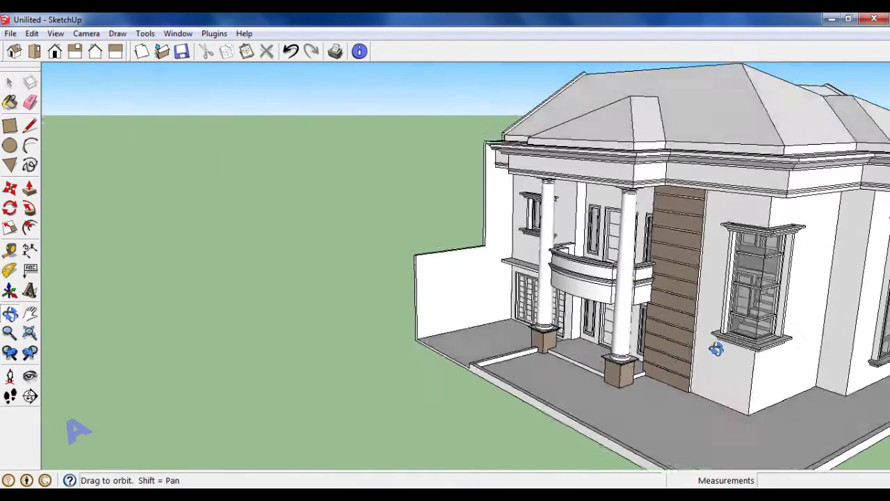
pyautogui.scroll(5, 640, 294)
pyautogui.scroll(2, 639, 294)
pyautogui.click(10, 103)
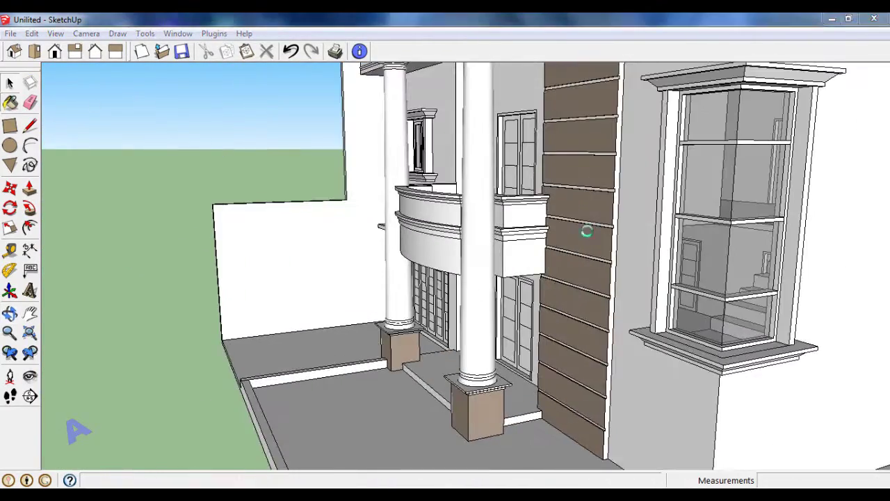
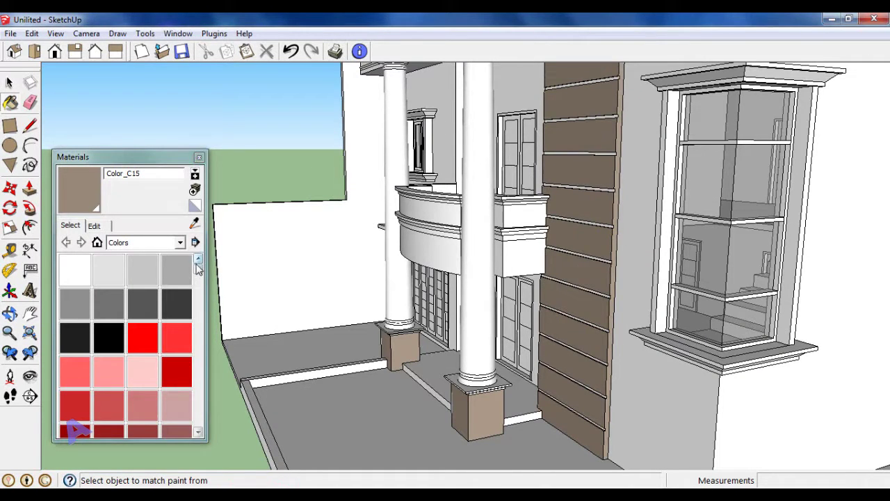
# Pick peach Color_C05 and paint the right-side house walls and boundary wall.
pyautogui.scroll(-2, 159, 330)
pyautogui.scroll(-2, 159, 330)
pyautogui.scroll(-2, 159, 330)
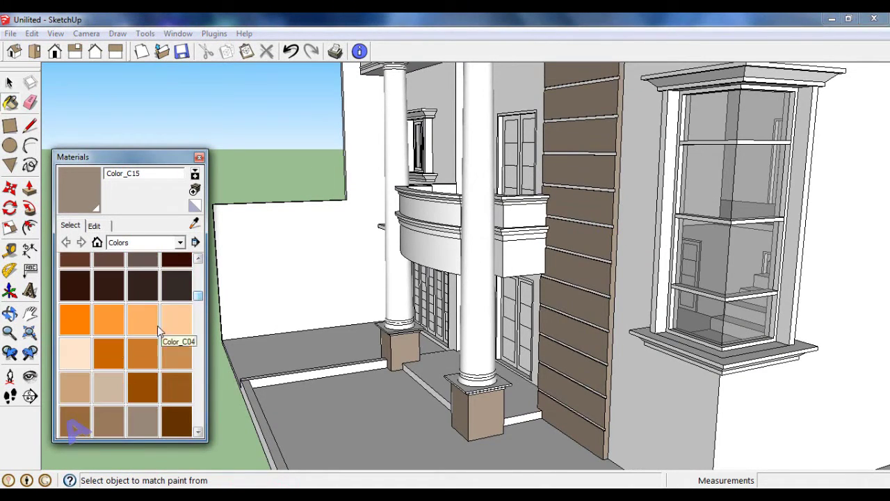
pyautogui.click(88, 353)
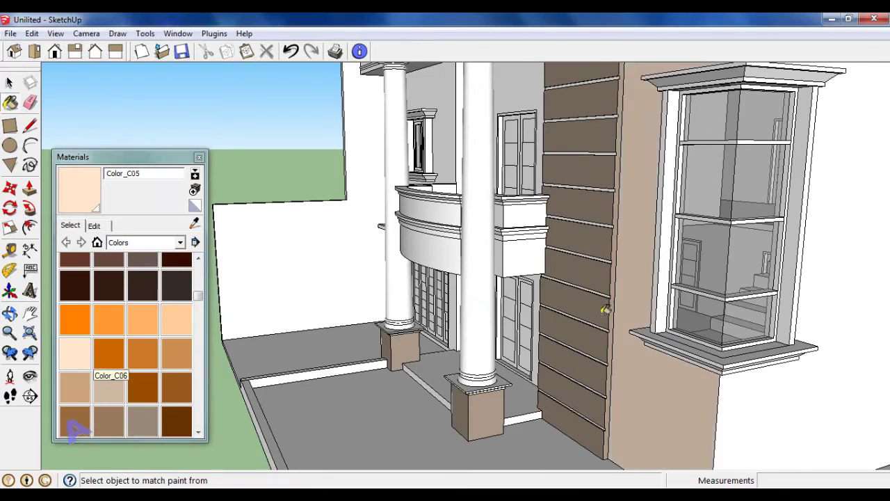
pyautogui.scroll(-4, 685, 203)
pyautogui.scroll(-3, 700, 170)
pyautogui.click(741, 170)
pyautogui.click(775, 170)
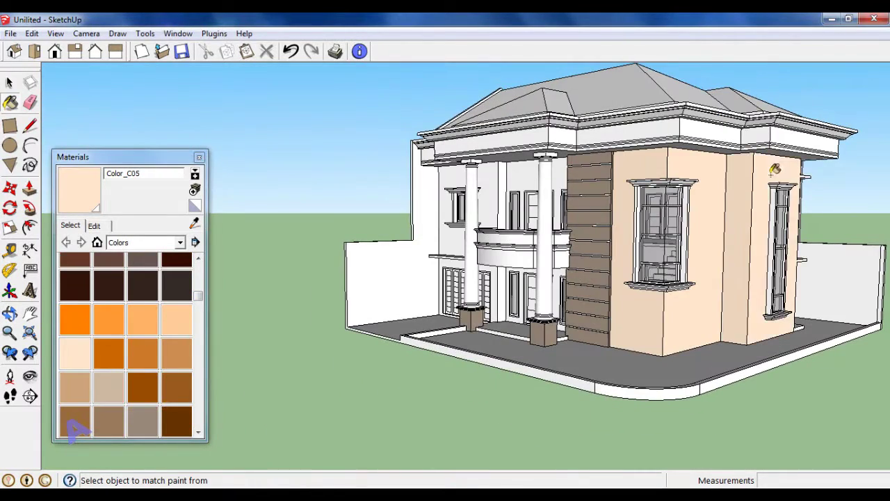
pyautogui.click(839, 265)
# Paint the porch walls and the wall beside the balcony peach Color_C05.
pyautogui.scroll(2, 529, 179)
pyautogui.click(497, 175)
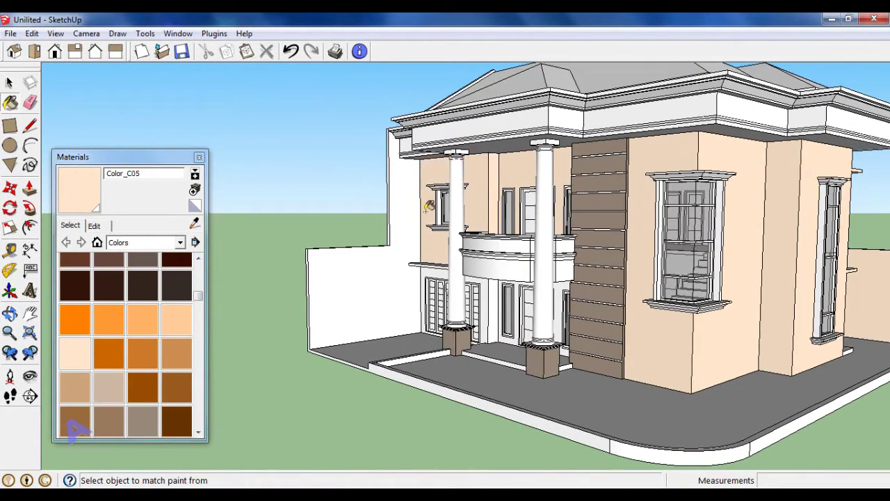
pyautogui.scroll(1, 508, 209)
pyautogui.scroll(1, 515, 265)
pyautogui.click(511, 320)
pyautogui.scroll(2, 523, 288)
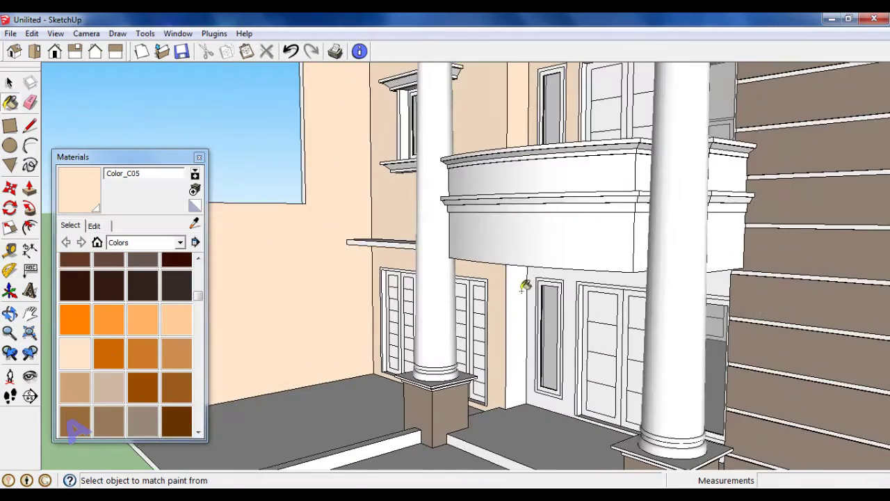
pyautogui.click(572, 275)
# Orbit and zoom around the house to check the porch, balcony and roof.
pyautogui.scroll(-3, 577, 275)
pyautogui.moveTo(582, 276); pyautogui.dragTo(632, 225, button='middle')
pyautogui.scroll(-1, 625, 208)
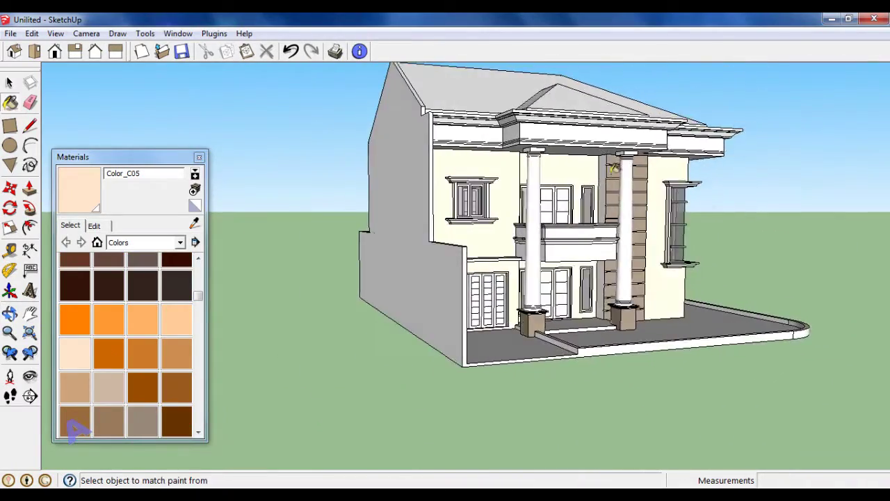
pyautogui.scroll(3, 608, 169)
pyautogui.scroll(-3, 612, 355)
pyautogui.moveTo(611, 354); pyautogui.dragTo(421, 272, button='middle')
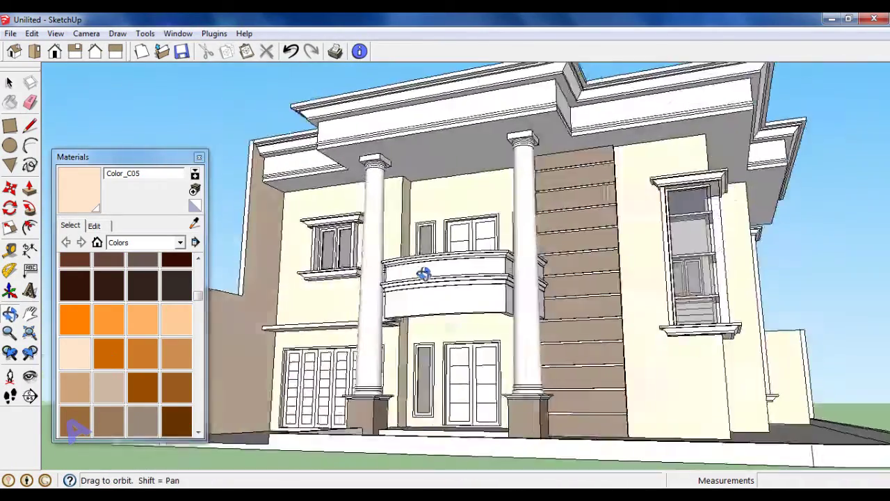
pyautogui.scroll(2, 447, 271)
pyautogui.scroll(2, 383, 272)
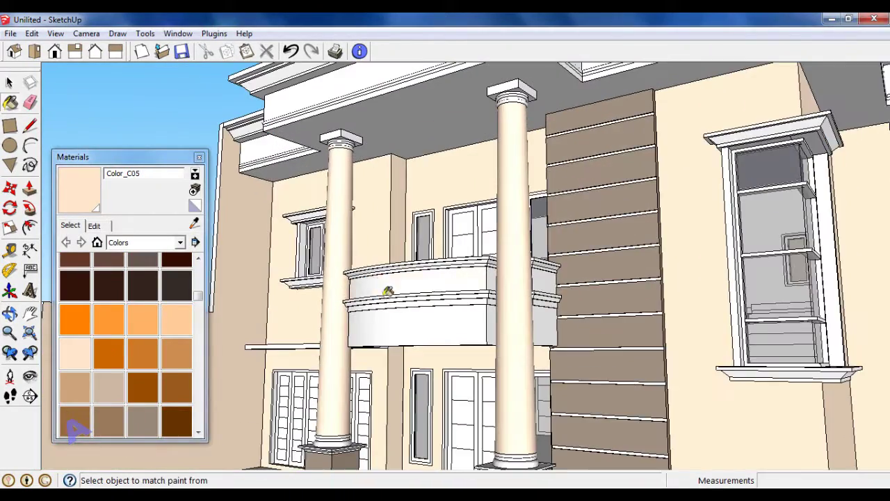
pyautogui.moveTo(483, 303); pyautogui.dragTo(527, 282, button='middle')
pyautogui.scroll(2, 514, 304)
pyautogui.scroll(2, 514, 303)
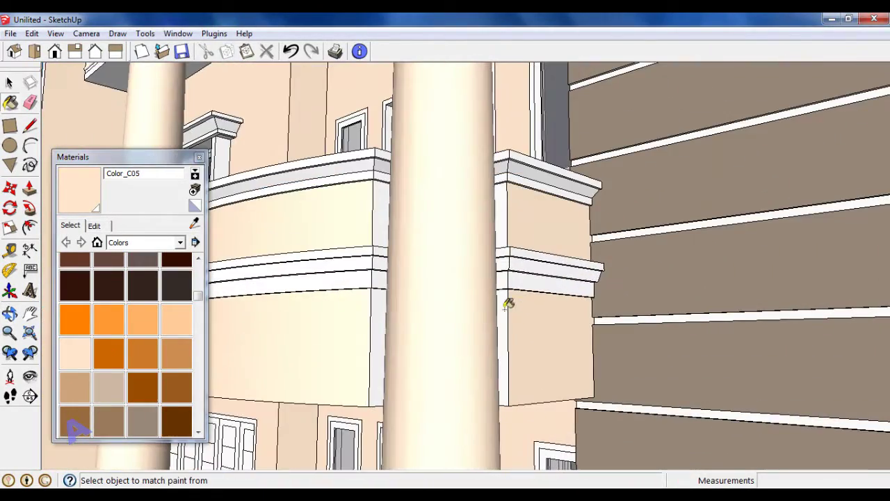
pyautogui.scroll(-2, 547, 258)
pyautogui.moveTo(546, 258); pyautogui.dragTo(477, 284, button='middle')
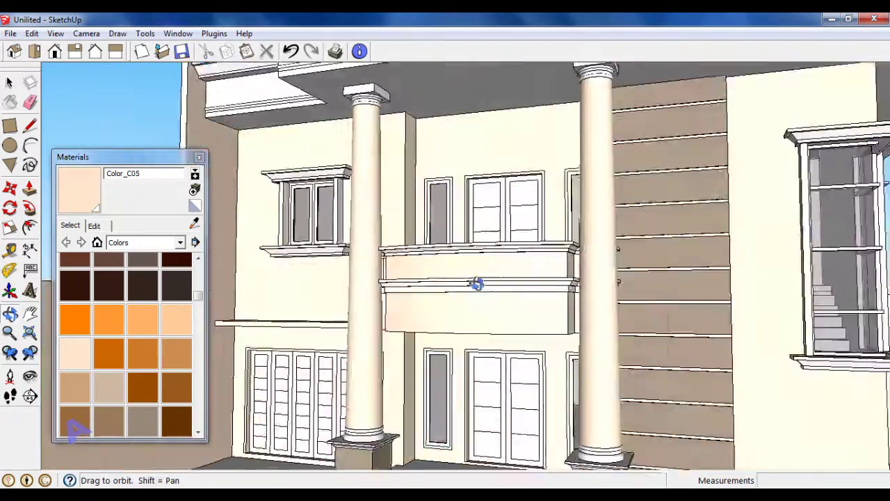
pyautogui.scroll(-2, 488, 274)
pyautogui.scroll(3, 459, 313)
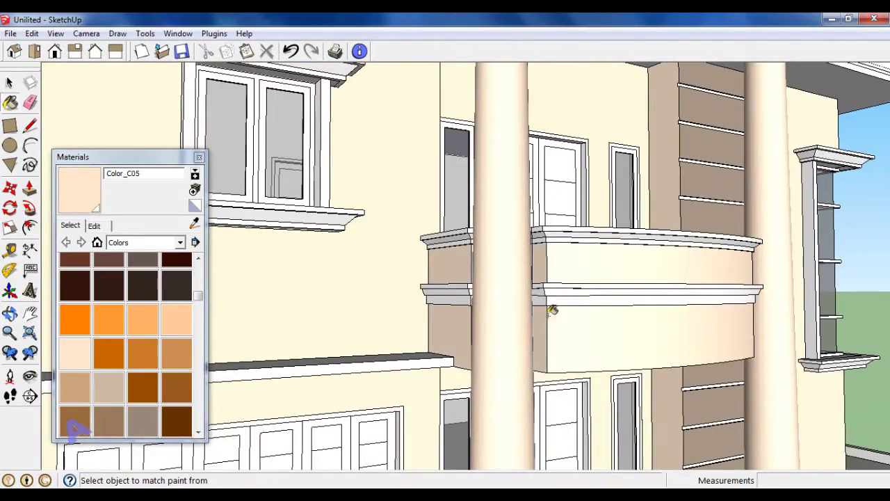
pyautogui.moveTo(552, 309)
pyautogui.mouseDown(button='middle')
pyautogui.moveTo(512, 264)
pyautogui.moveTo(317, 328)
pyautogui.moveTo(344, 314)
pyautogui.mouseUp(button='middle')
pyautogui.scroll(2, 517, 304)
pyautogui.scroll(-3, 510, 295)
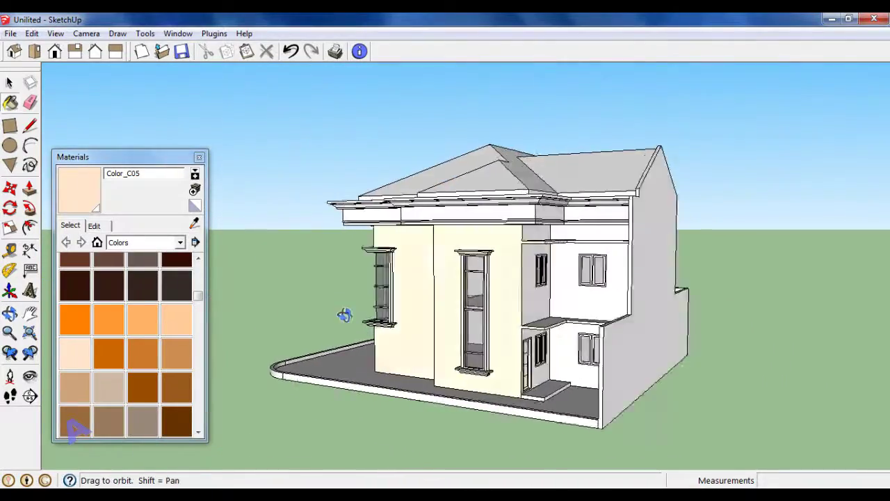
pyautogui.scroll(2, 417, 272)
pyautogui.scroll(2, 512, 212)
pyautogui.scroll(-2, 575, 254)
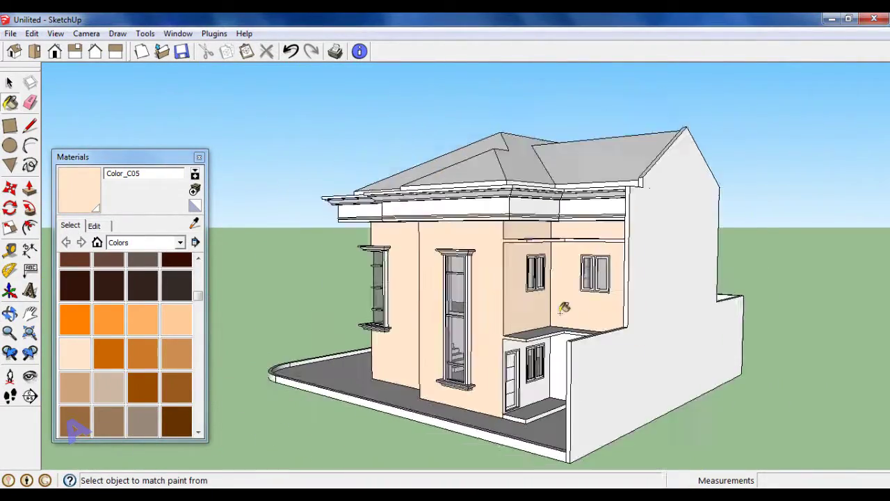
pyautogui.scroll(2, 556, 278)
pyautogui.scroll(-2, 556, 278)
pyautogui.scroll(3, 549, 278)
pyautogui.moveTo(550, 264)
pyautogui.mouseDown(button='middle')
pyautogui.moveTo(547, 284)
pyautogui.moveTo(591, 317)
pyautogui.mouseUp(button='middle')
pyautogui.scroll(-2, 567, 303)
pyautogui.scroll(-1, 581, 309)
pyautogui.scroll(1, 591, 318)
pyautogui.scroll(2, 590, 318)
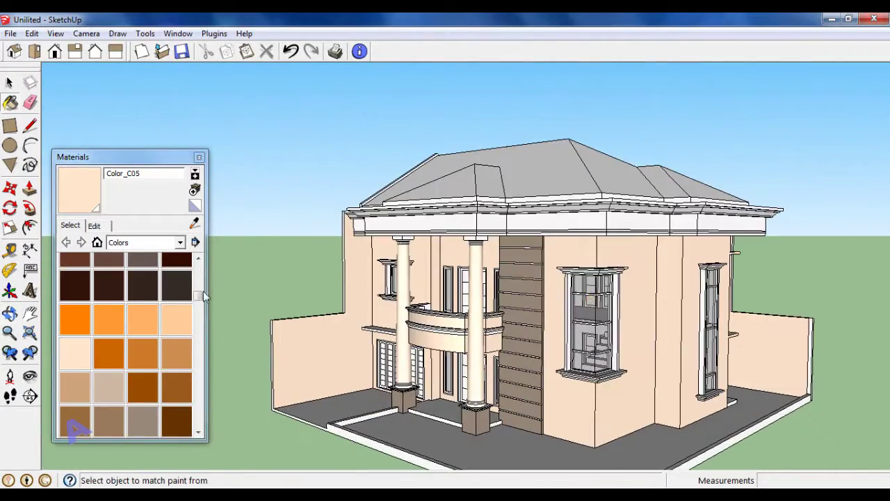
# Cover every roof face in red Roofing_Metal_Standing material.
pyautogui.click(179, 243)
pyautogui.click(154, 341)
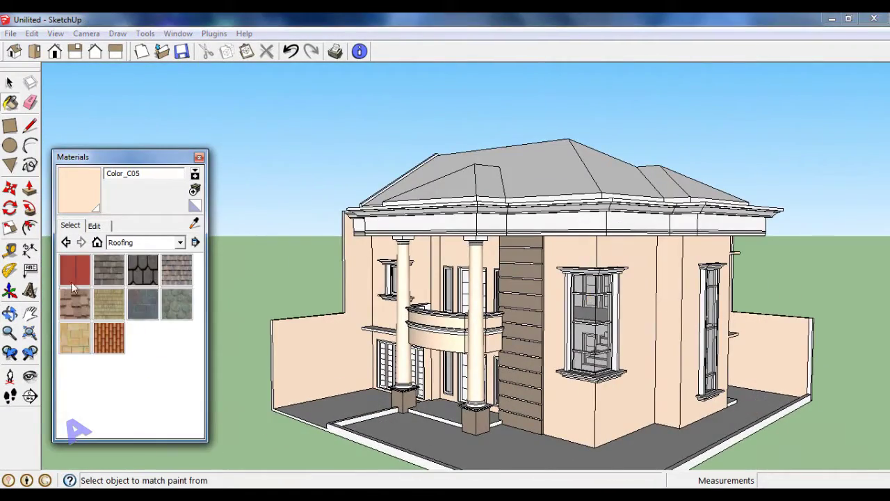
pyautogui.click(74, 270)
pyautogui.click(531, 169)
pyautogui.moveTo(532, 169); pyautogui.dragTo(512, 292, button='middle')
pyautogui.scroll(2, 513, 292)
pyautogui.click(452, 191)
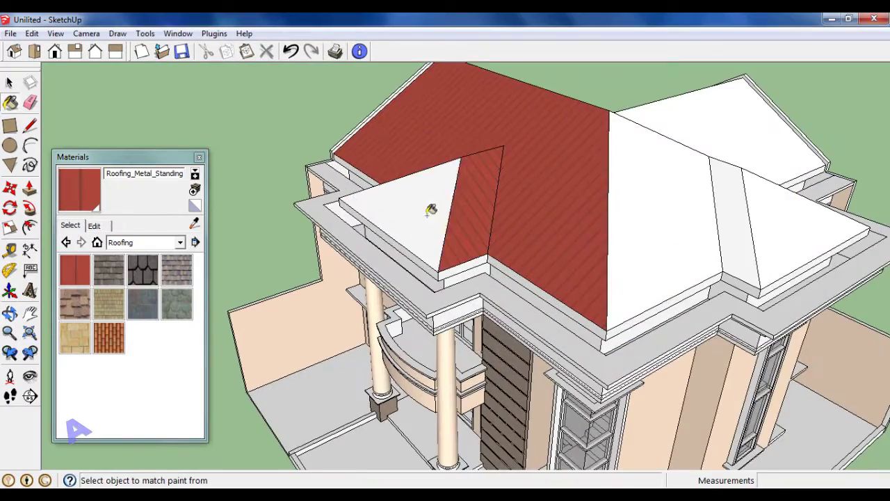
pyautogui.click(665, 218)
pyautogui.click(757, 225)
pyautogui.click(779, 230)
pyautogui.moveTo(779, 229)
pyautogui.mouseDown(button='middle')
pyautogui.moveTo(535, 263)
pyautogui.moveTo(600, 240)
pyautogui.moveTo(607, 190)
pyautogui.moveTo(390, 243)
pyautogui.moveTo(478, 263)
pyautogui.moveTo(378, 239)
pyautogui.moveTo(228, 234)
pyautogui.mouseUp(button='middle')
pyautogui.click(600, 241)
# Paint the inner and lower back walls of the rear recess peach Color_C05.
pyautogui.click(179, 242)
pyautogui.click(170, 278)
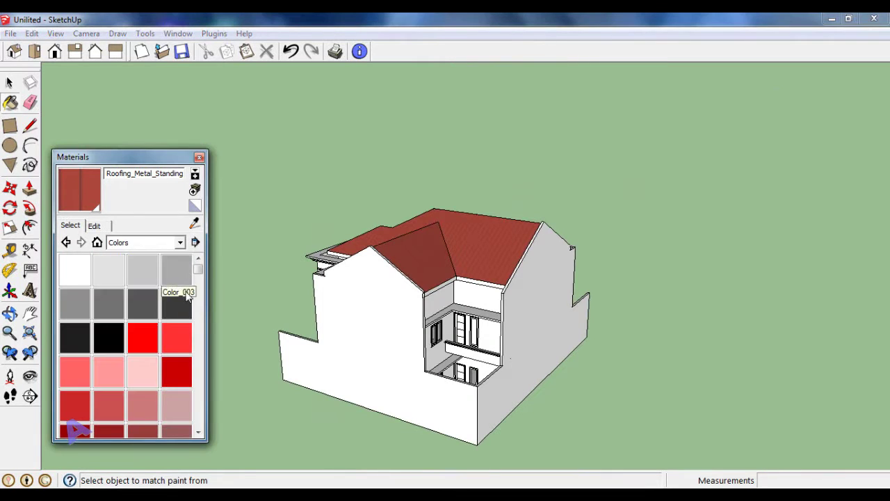
pyautogui.moveTo(200, 277); pyautogui.dragTo(198, 297)
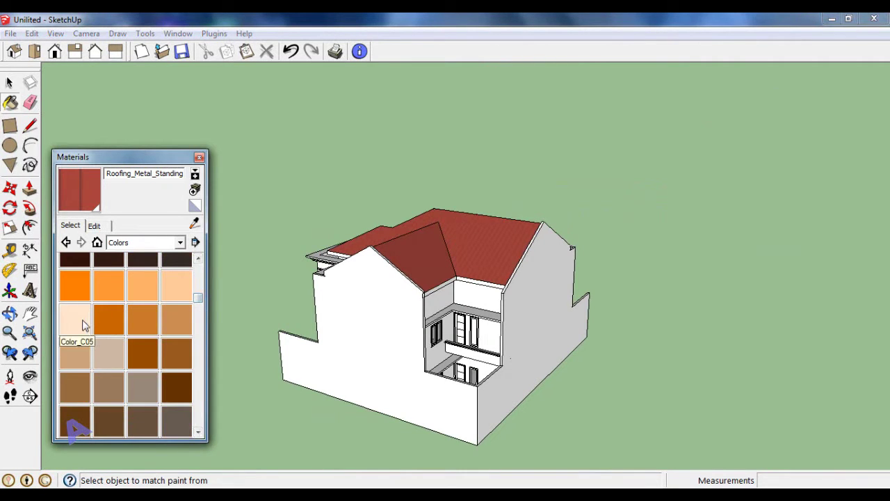
pyautogui.click(74, 319)
pyautogui.click(453, 298)
pyautogui.scroll(3, 453, 297)
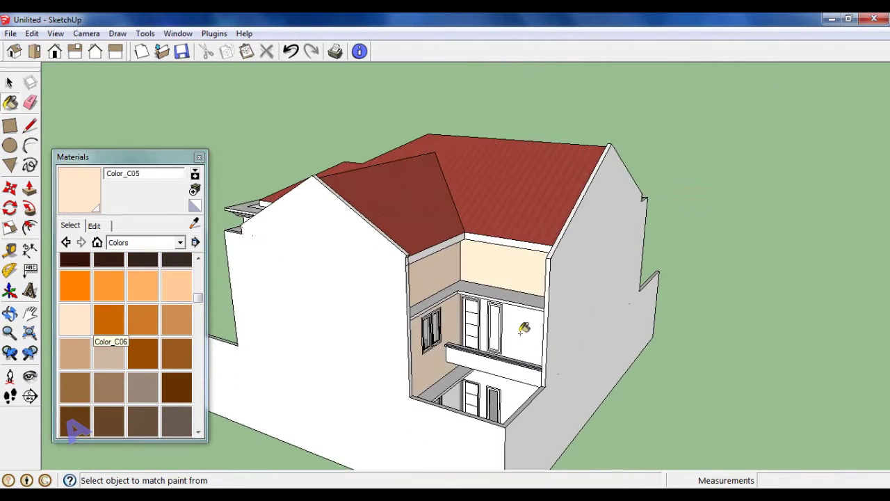
pyautogui.click(522, 332)
pyautogui.scroll(2, 506, 383)
pyautogui.click(506, 384)
pyautogui.moveTo(453, 398)
pyautogui.mouseDown(button='middle')
pyautogui.moveTo(496, 272)
pyautogui.moveTo(520, 240)
pyautogui.moveTo(625, 264)
pyautogui.moveTo(711, 260)
pyautogui.moveTo(635, 271)
pyautogui.mouseUp(button='middle')
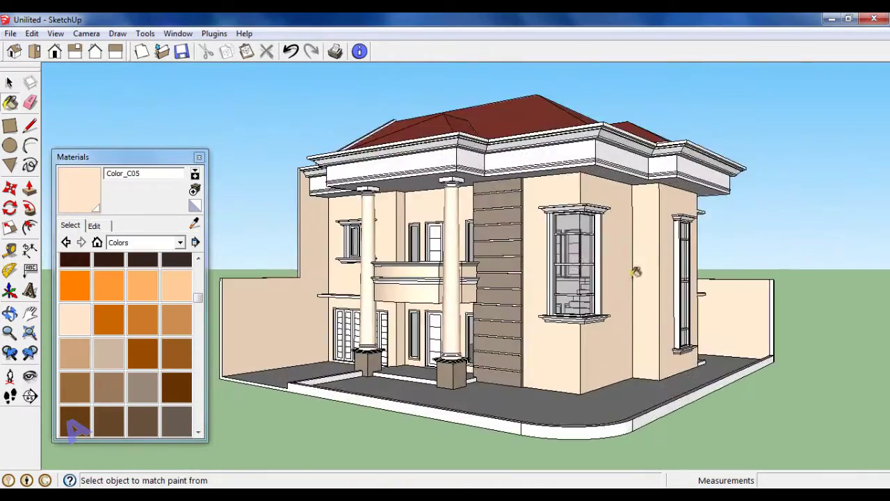
pyautogui.scroll(1, 635, 271)
pyautogui.scroll(1, 598, 282)
pyautogui.scroll(2, 535, 298)
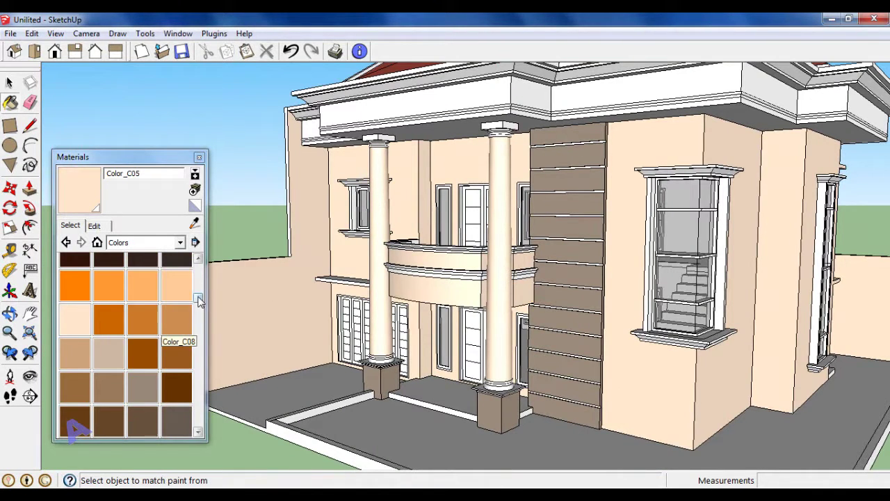
# Choose the pale yellow Color_D05 swatch from the Colors list.
pyautogui.scroll(-3, 161, 327)
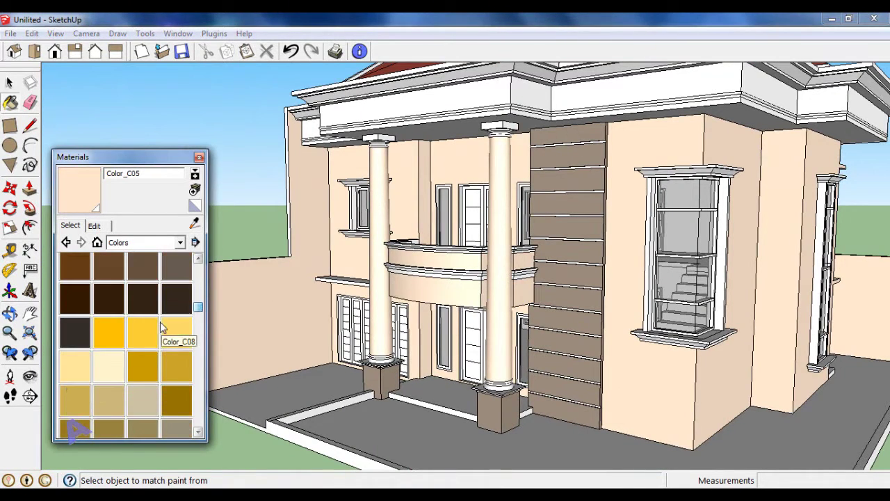
pyautogui.click(103, 376)
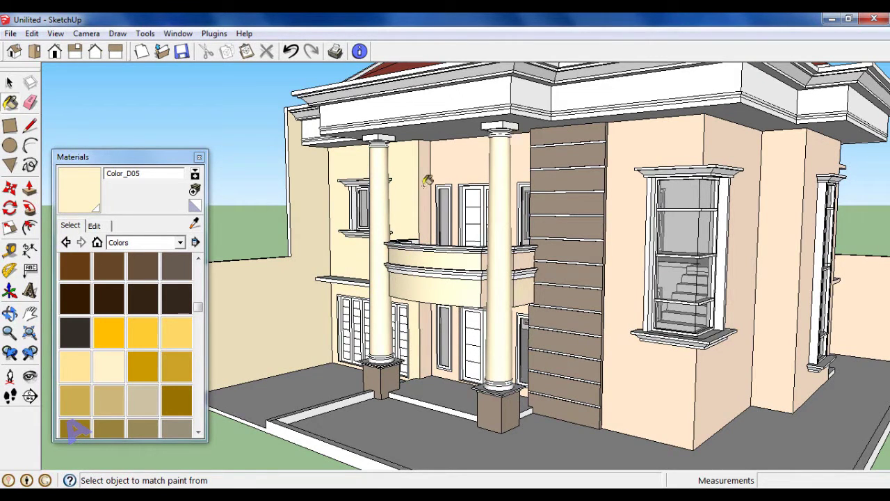
pyautogui.scroll(1, 436, 314)
pyautogui.scroll(1, 455, 323)
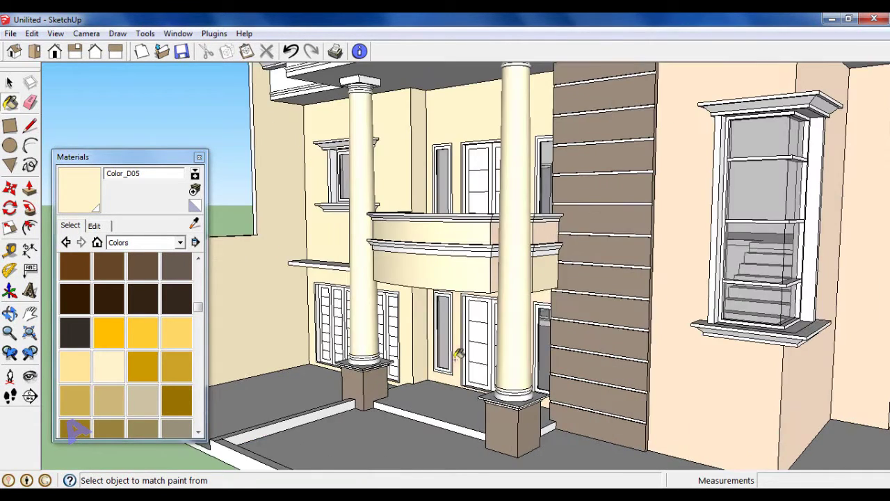
pyautogui.scroll(1, 538, 302)
pyautogui.scroll(1, 550, 320)
pyautogui.scroll(-1, 536, 372)
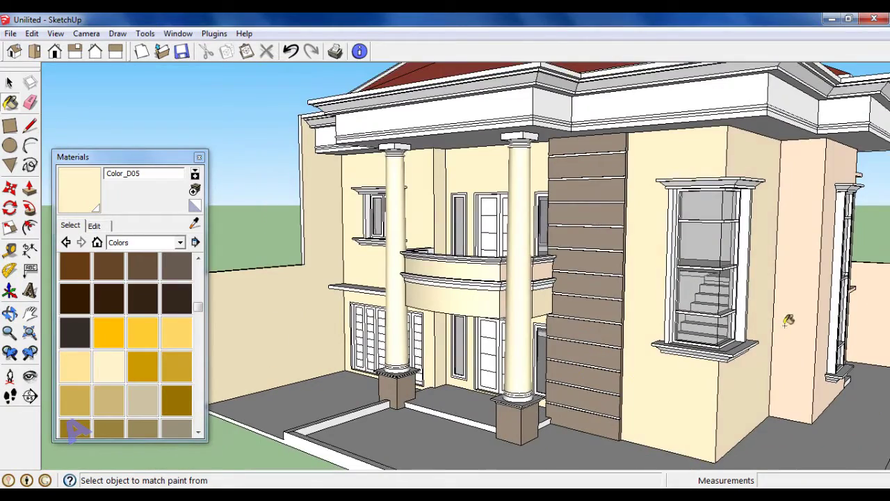
pyautogui.scroll(-2, 822, 381)
# Orbit around the porch, balcony sides and front corner to inspect the walls.
pyautogui.moveTo(823, 381); pyautogui.dragTo(570, 294, button='middle')
pyautogui.scroll(3, 570, 295)
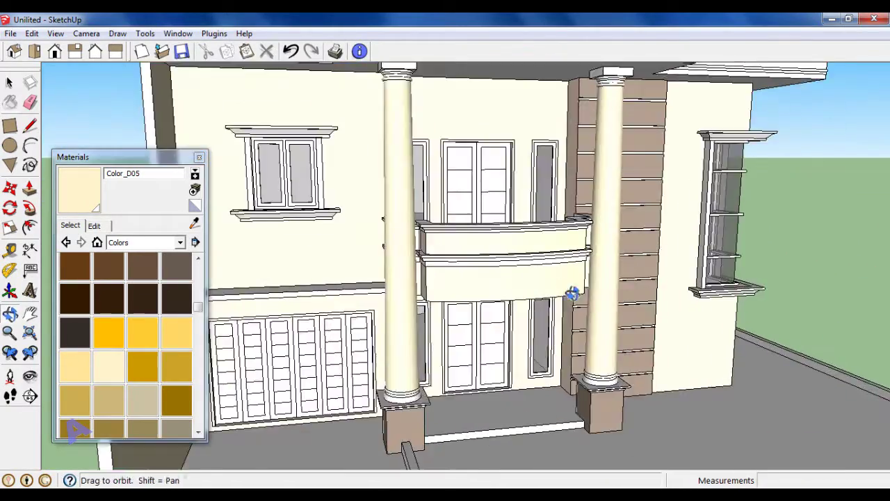
pyautogui.scroll(2, 414, 256)
pyautogui.scroll(1, 413, 256)
pyautogui.moveTo(414, 256); pyautogui.dragTo(400, 234, button='middle')
pyautogui.scroll(2, 444, 247)
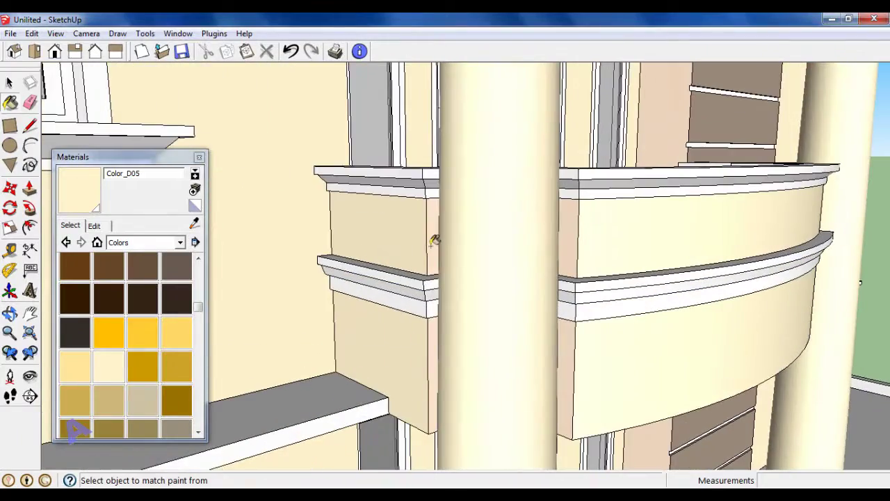
pyautogui.scroll(-2, 434, 345)
pyautogui.moveTo(435, 345)
pyautogui.mouseDown(button='middle')
pyautogui.moveTo(685, 318)
pyautogui.moveTo(455, 337)
pyautogui.moveTo(407, 304)
pyautogui.mouseUp(button='middle')
pyautogui.scroll(2, 455, 338)
pyautogui.scroll(2, 451, 294)
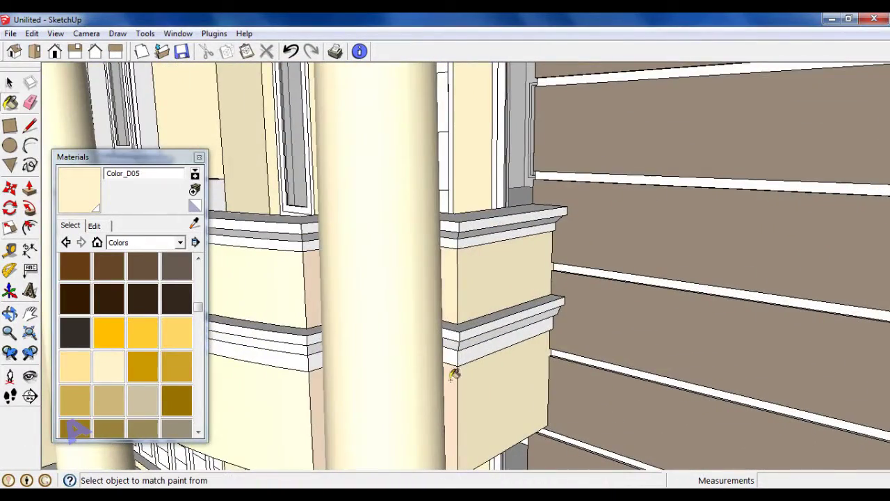
pyautogui.scroll(-3, 319, 379)
pyautogui.scroll(-3, 319, 379)
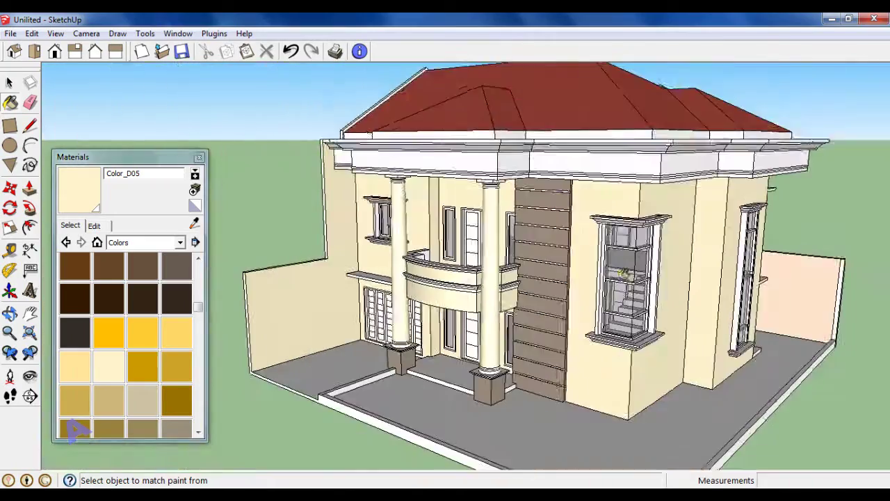
pyautogui.moveTo(319, 379)
pyautogui.mouseDown(button='middle')
pyautogui.moveTo(836, 303)
pyautogui.moveTo(435, 298)
pyautogui.mouseUp(button='middle')
pyautogui.scroll(-2, 836, 303)
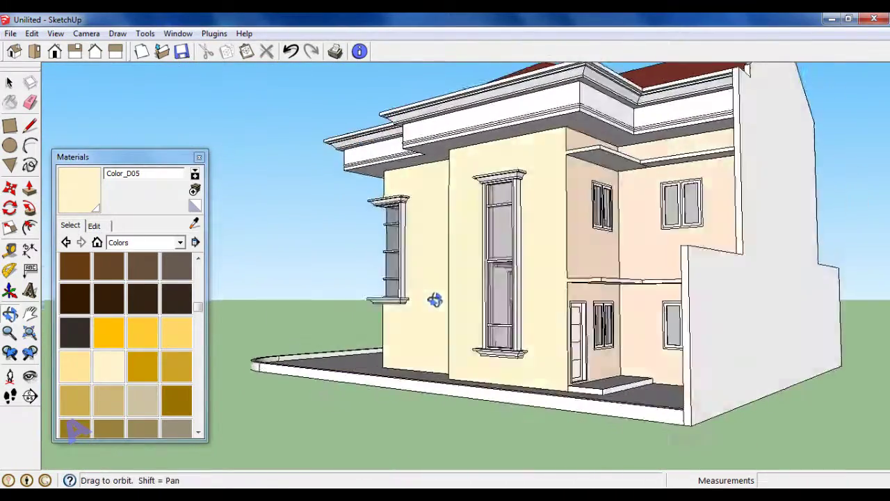
pyautogui.scroll(3, 534, 167)
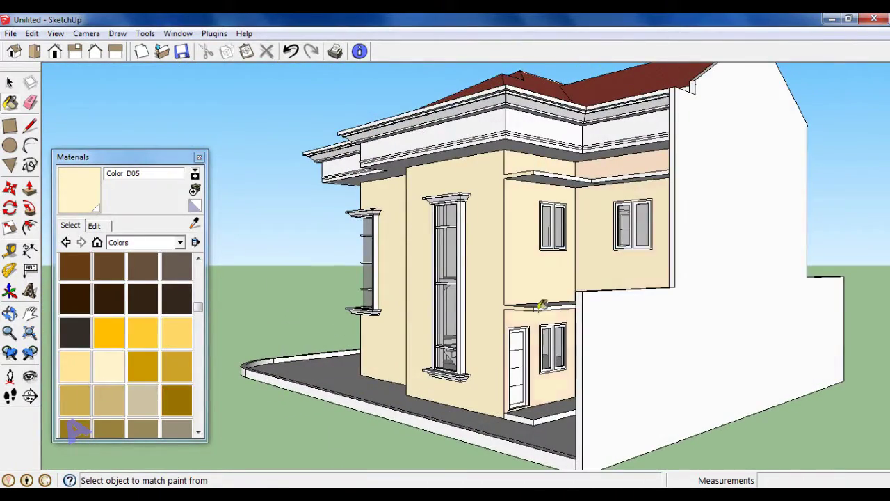
pyautogui.scroll(-3, 542, 304)
pyautogui.moveTo(542, 304)
pyautogui.mouseDown(button='middle')
pyautogui.moveTo(647, 312)
pyautogui.moveTo(647, 334)
pyautogui.moveTo(677, 266)
pyautogui.moveTo(498, 271)
pyautogui.moveTo(494, 304)
pyautogui.moveTo(447, 300)
pyautogui.mouseUp(button='middle')
pyautogui.scroll(2, 678, 266)
# Sample the roof's Roofing_Metal_Standing material with the Paint Bucket.
pyautogui.press('b')
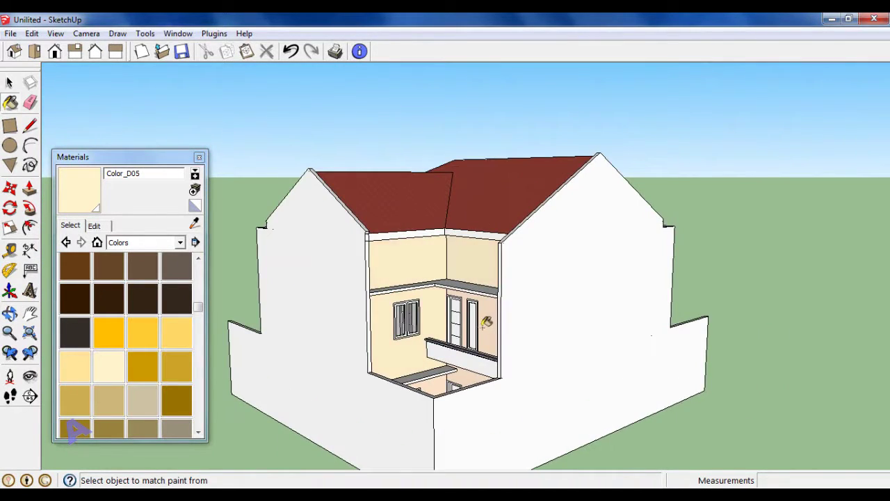
pyautogui.scroll(2, 460, 372)
pyautogui.scroll(-3, 460, 365)
pyautogui.moveTo(460, 365)
pyautogui.mouseDown(button='middle')
pyautogui.moveTo(487, 276)
pyautogui.moveTo(373, 281)
pyautogui.moveTo(662, 326)
pyautogui.moveTo(445, 239)
pyautogui.mouseUp(button='middle')
pyautogui.scroll(2, 440, 234)
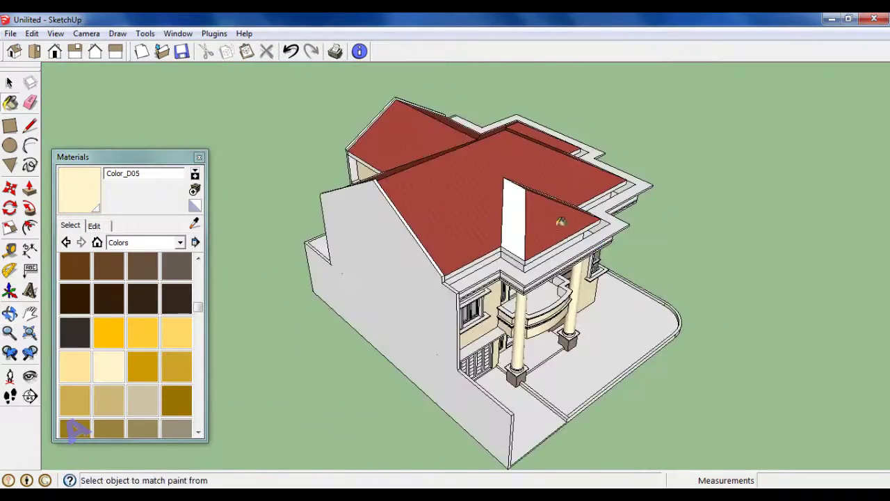
pyautogui.scroll(2, 441, 234)
pyautogui.click(440, 235)
pyautogui.scroll(-3, 546, 225)
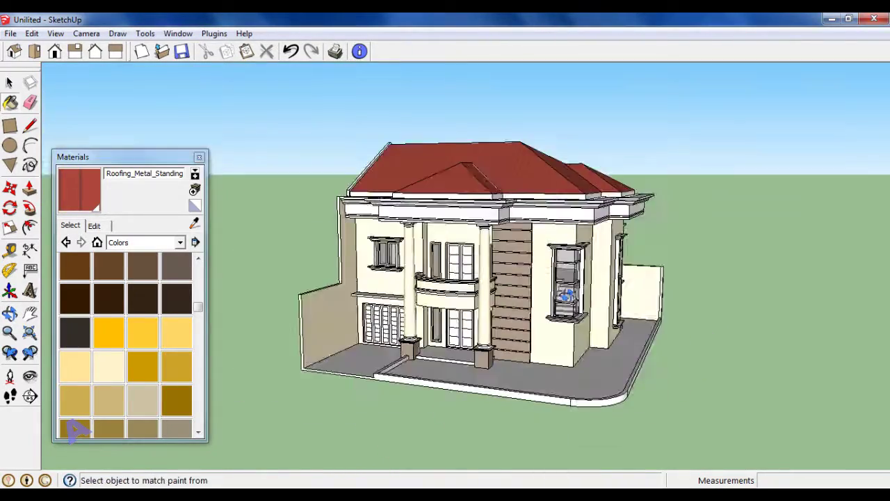
pyautogui.moveTo(547, 224)
pyautogui.mouseDown(button='middle')
pyautogui.moveTo(651, 307)
pyautogui.moveTo(571, 306)
pyautogui.mouseUp(button='middle')
pyautogui.scroll(3, 572, 306)
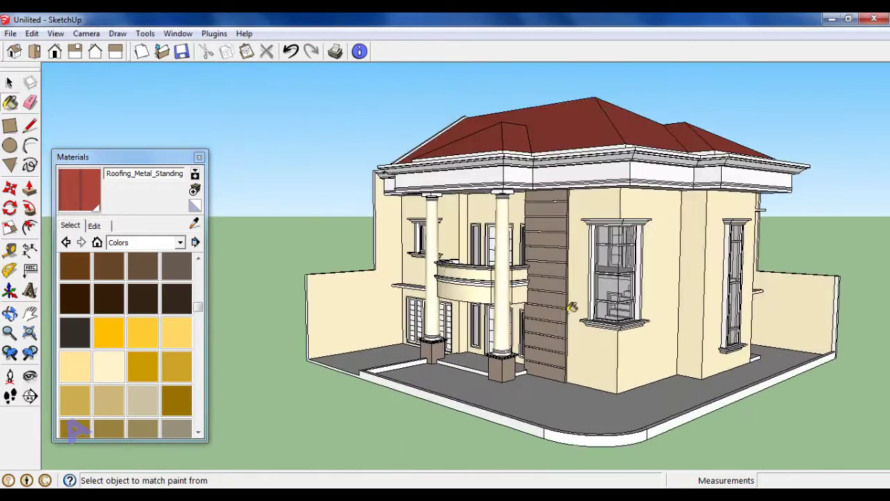
# Paint the yard ground with the Vegetation grass material.
pyautogui.click(181, 243)
pyautogui.click(159, 391)
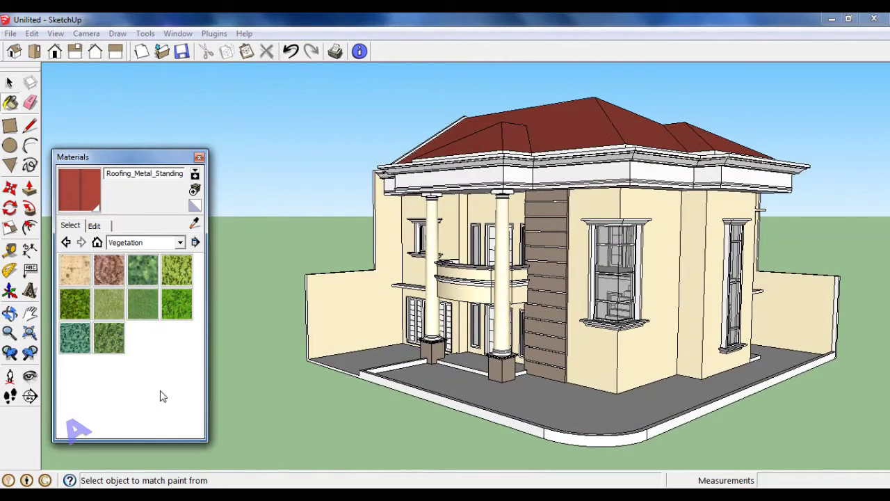
pyautogui.click(109, 303)
pyautogui.click(515, 394)
pyautogui.moveTo(516, 394); pyautogui.dragTo(528, 394, button='middle')
pyautogui.scroll(2, 528, 394)
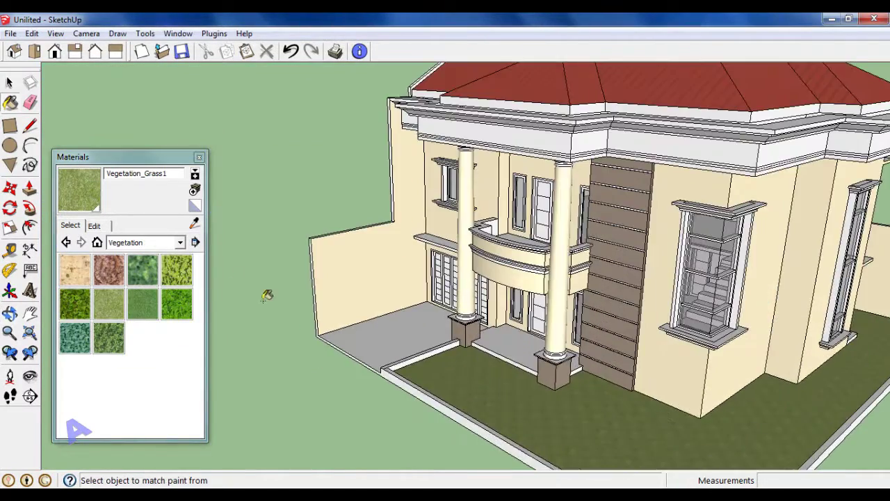
# Select Tile_Various_Tan for the porch floor.
pyautogui.click(180, 243)
pyautogui.scroll(1, 159, 320)
pyautogui.click(154, 362)
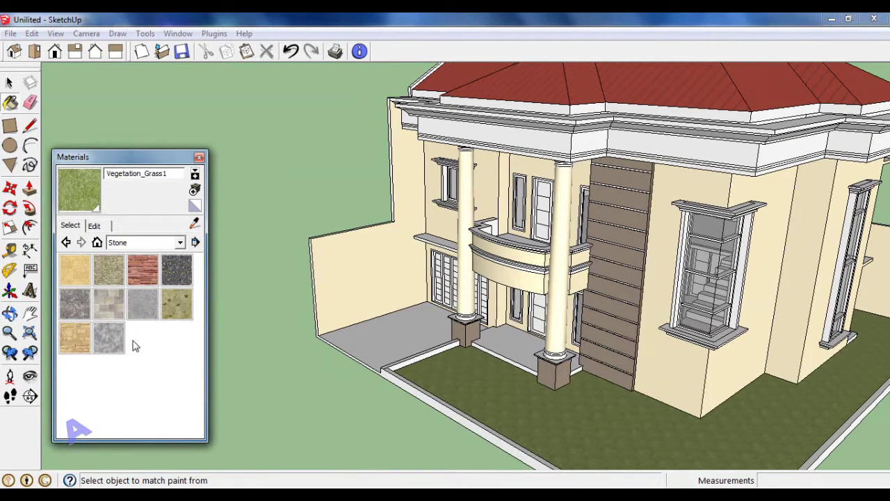
pyautogui.click(180, 243)
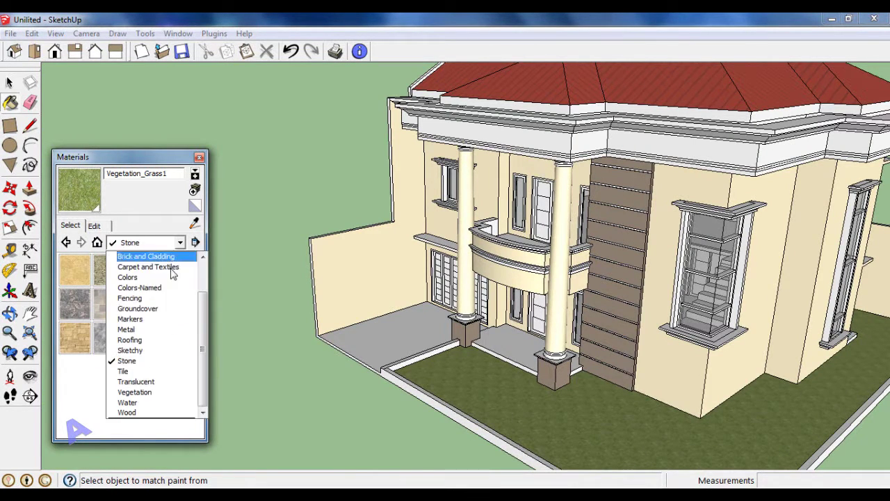
pyautogui.click(152, 373)
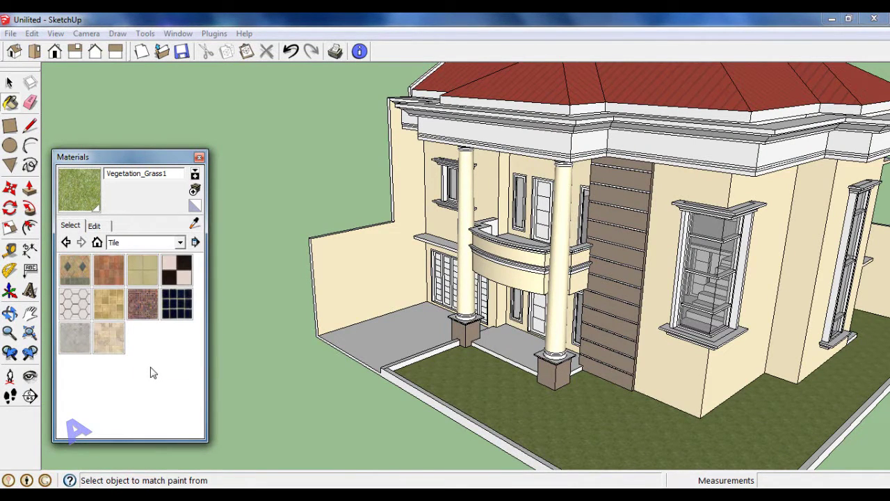
pyautogui.click(116, 347)
pyautogui.moveTo(529, 271)
pyautogui.mouseDown(button='middle')
pyautogui.moveTo(480, 309)
pyautogui.moveTo(483, 364)
pyautogui.mouseUp(button='middle')
pyautogui.scroll(3, 482, 363)
pyautogui.scroll(2, 470, 395)
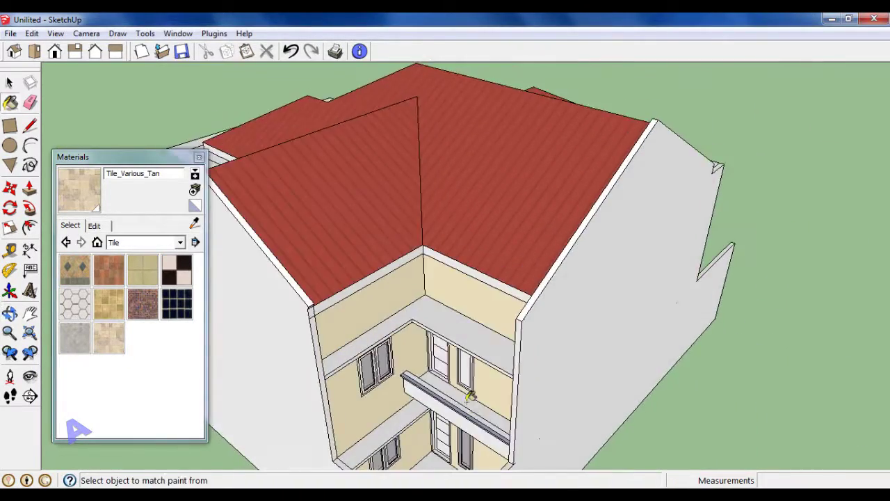
pyautogui.scroll(-2, 470, 394)
pyautogui.scroll(-3, 470, 395)
pyautogui.moveTo(470, 395)
pyautogui.mouseDown(button='middle')
pyautogui.moveTo(507, 373)
pyautogui.moveTo(454, 405)
pyautogui.moveTo(407, 332)
pyautogui.moveTo(578, 364)
pyautogui.moveTo(549, 411)
pyautogui.moveTo(572, 377)
pyautogui.mouseUp(button='middle')
pyautogui.scroll(2, 459, 365)
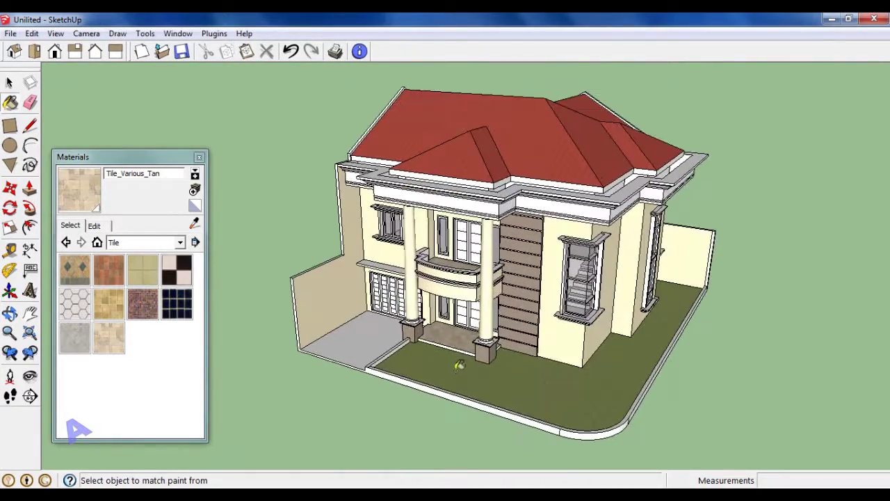
# Select Stone_Pavers_Flagstone_Gray for the driveway and close the Materials panel.
pyautogui.click(180, 243)
pyautogui.click(158, 360)
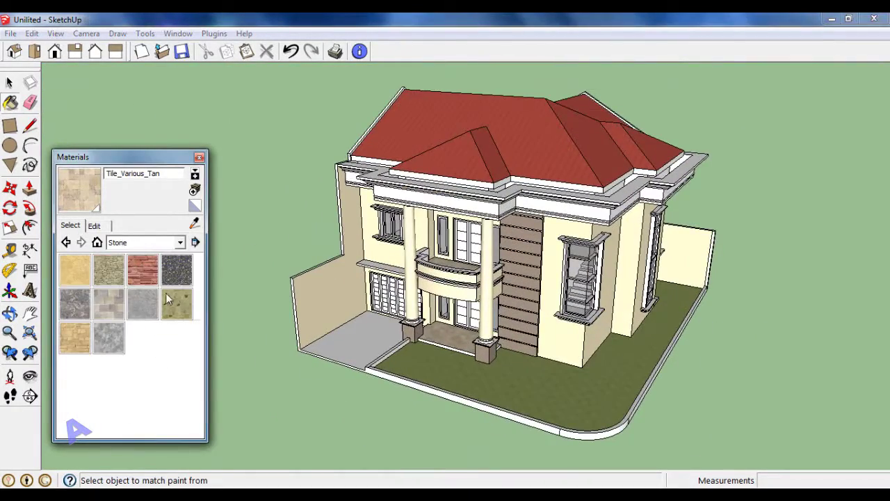
pyautogui.click(148, 313)
pyautogui.moveTo(352, 340); pyautogui.dragTo(407, 274, button='middle')
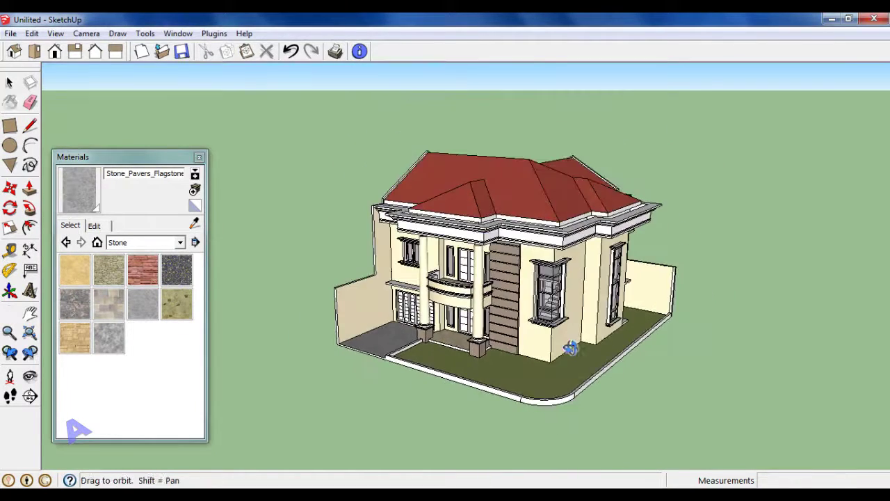
pyautogui.click(199, 157)
# Bring up the Components browser filtered to In Model components.
pyautogui.moveTo(75, 126); pyautogui.dragTo(510, 361, button='middle')
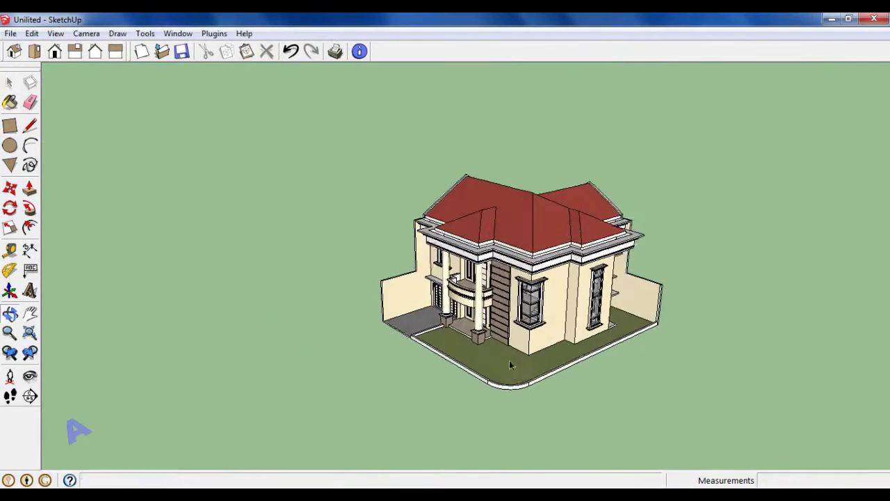
pyautogui.scroll(3, 511, 362)
pyautogui.click(178, 33)
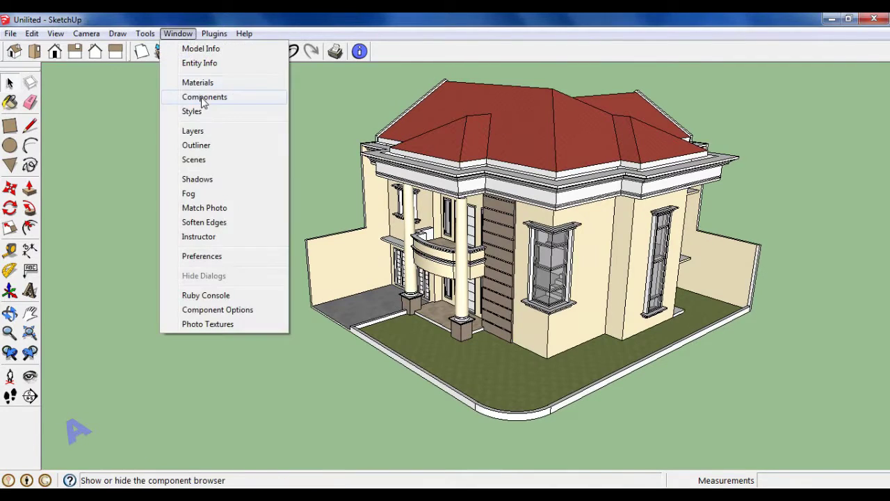
pyautogui.click(198, 96)
pyautogui.click(35, 134)
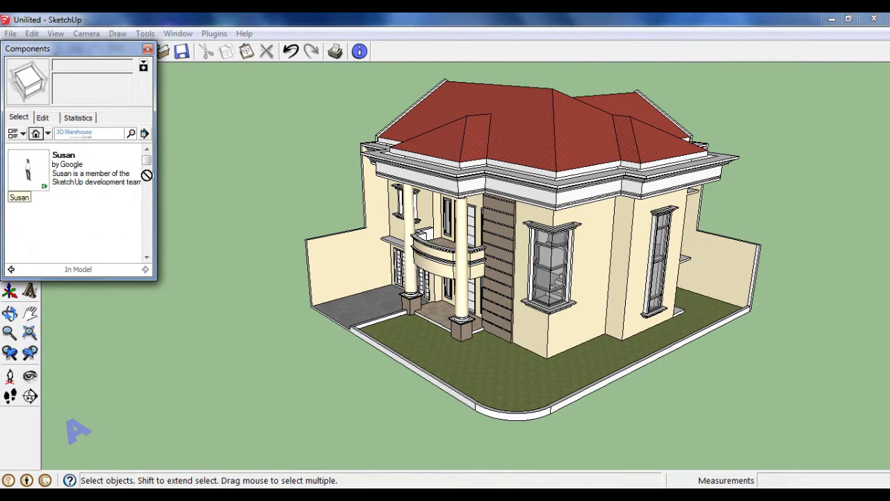
pyautogui.click(148, 49)
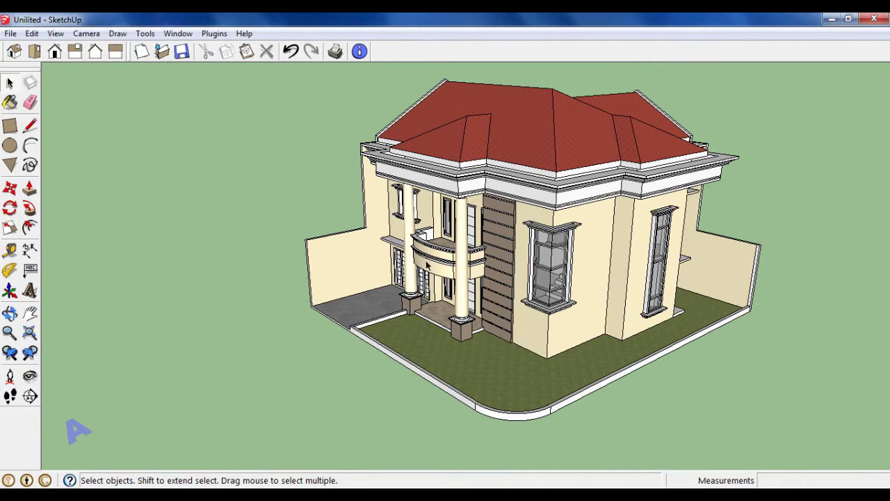
# Place the Susan figure on the tiled porch between the columns and close the browser.
pyautogui.click(10, 33)
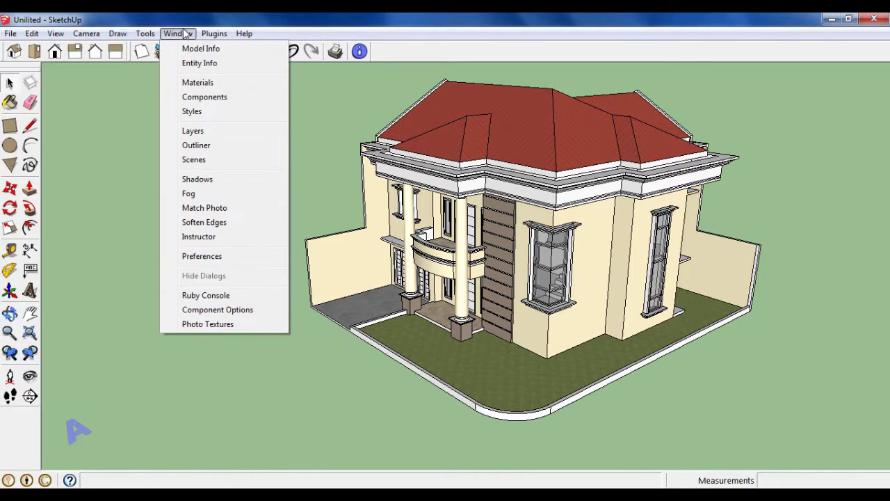
pyautogui.click(200, 101)
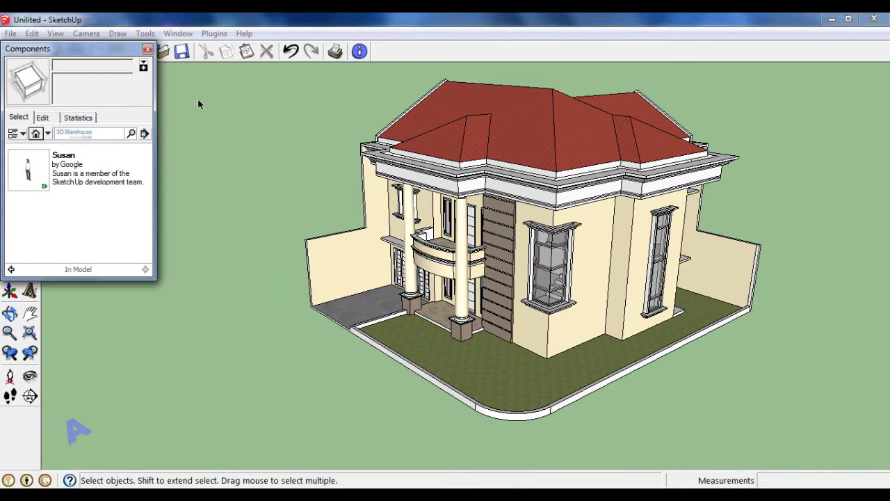
pyautogui.click(28, 181)
pyautogui.scroll(3, 442, 306)
pyautogui.scroll(3, 438, 306)
pyautogui.click(437, 308)
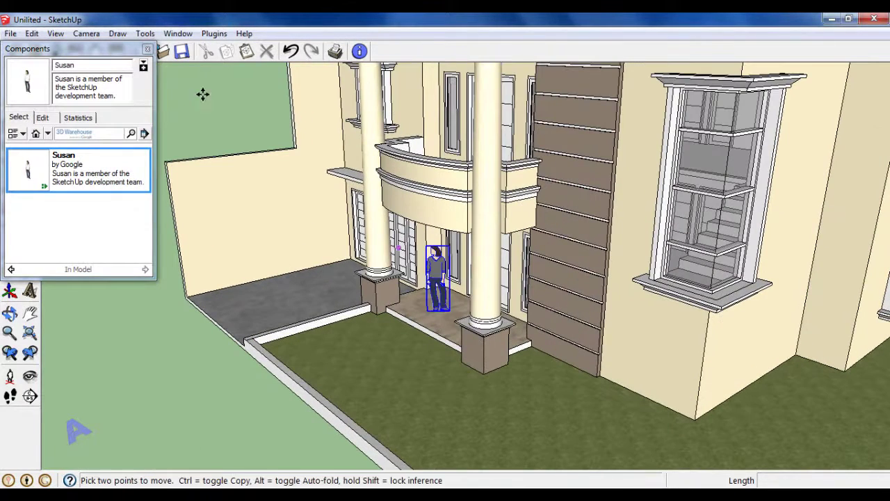
pyautogui.click(146, 49)
pyautogui.scroll(-5, 612, 306)
pyautogui.moveTo(598, 306); pyautogui.dragTo(715, 318, button='middle')
pyautogui.scroll(-2, 712, 313)
pyautogui.scroll(3, 699, 315)
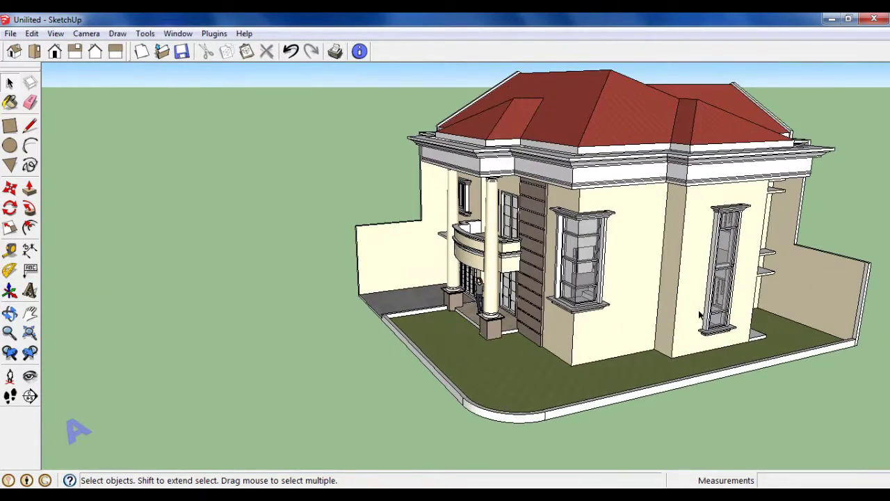
# Place the Car Sedan component from the Components browser onto the driveway.
pyautogui.click(178, 33)
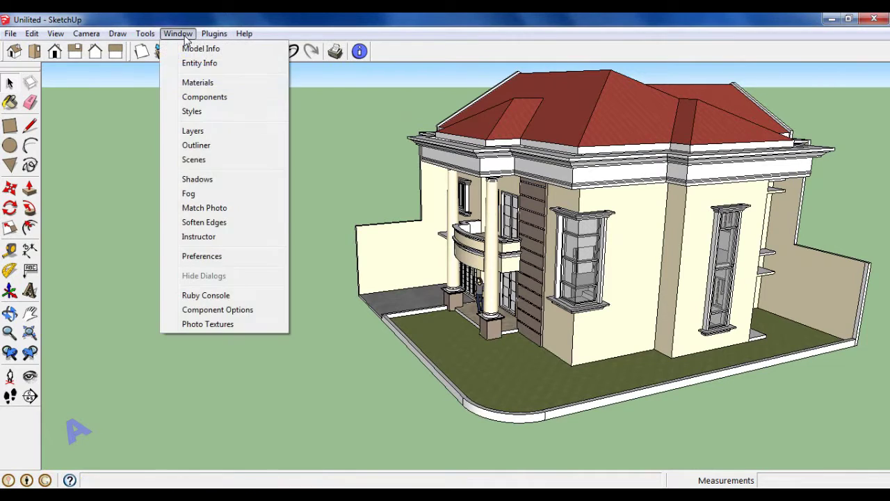
pyautogui.click(203, 97)
pyautogui.moveTo(146, 165); pyautogui.dragTo(146, 186)
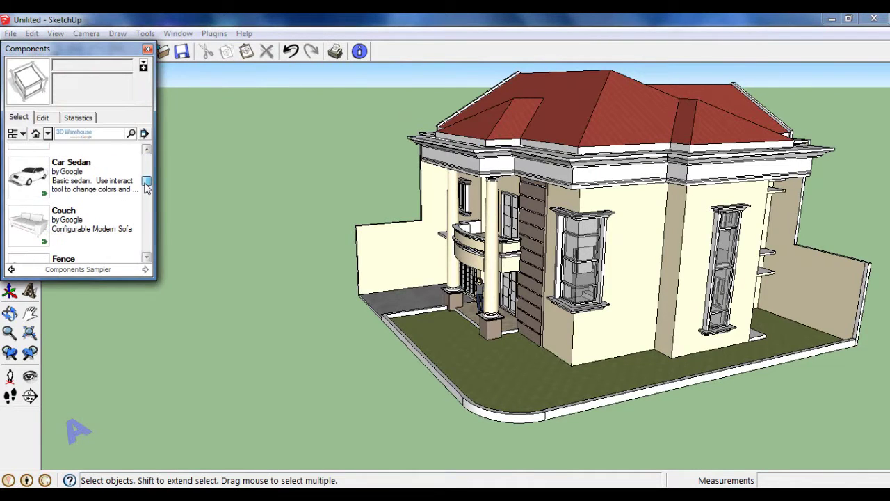
pyautogui.click(31, 185)
pyautogui.click(380, 299)
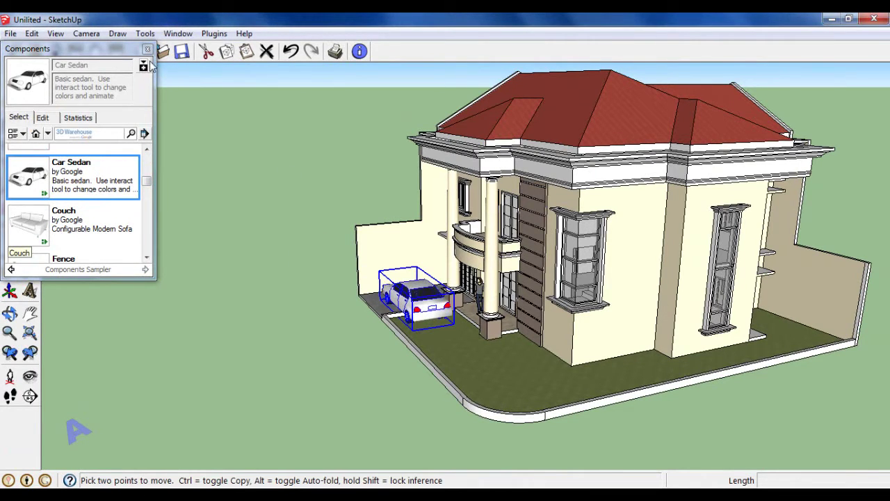
pyautogui.click(147, 48)
pyautogui.press('space')
# Rotate the car 90 degrees, viewed from a higher angle.
pyautogui.scroll(-3, 453, 256)
pyautogui.moveTo(417, 265); pyautogui.dragTo(453, 256, button='middle')
pyautogui.scroll(3, 453, 256)
pyautogui.scroll(3, 453, 256)
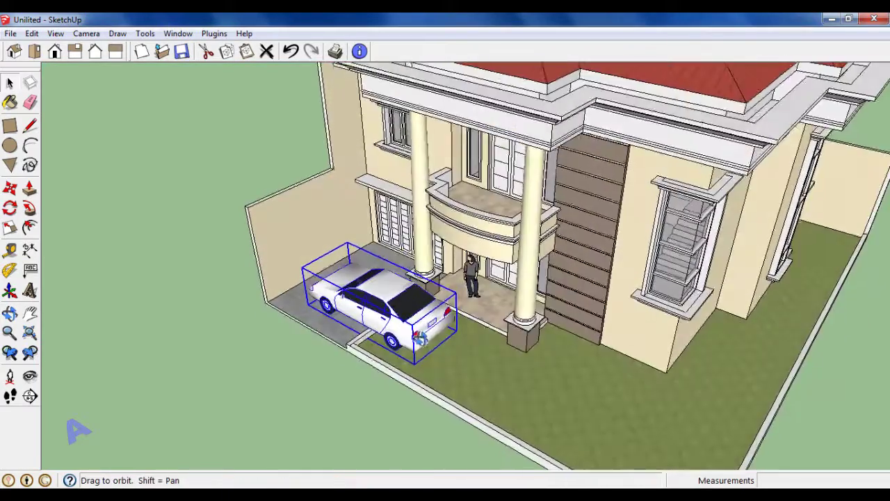
pyautogui.scroll(2, 453, 256)
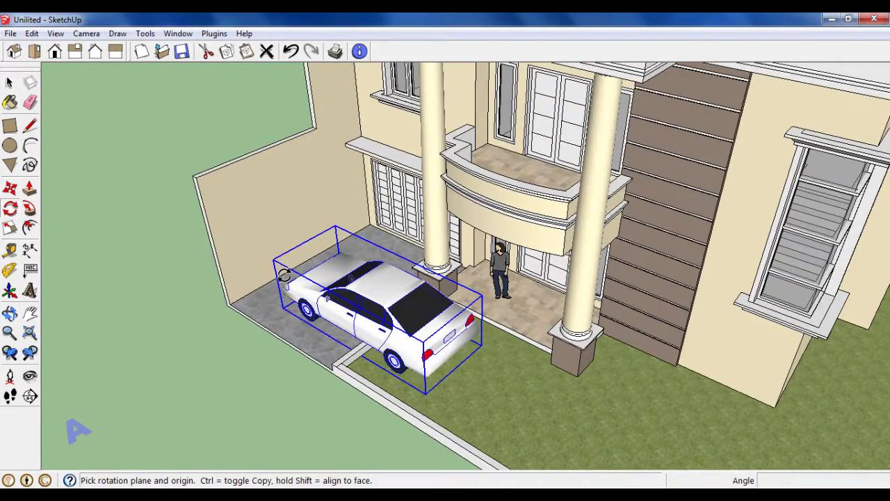
pyautogui.scroll(2, 324, 276)
pyautogui.moveTo(324, 277); pyautogui.dragTo(256, 262, button='middle')
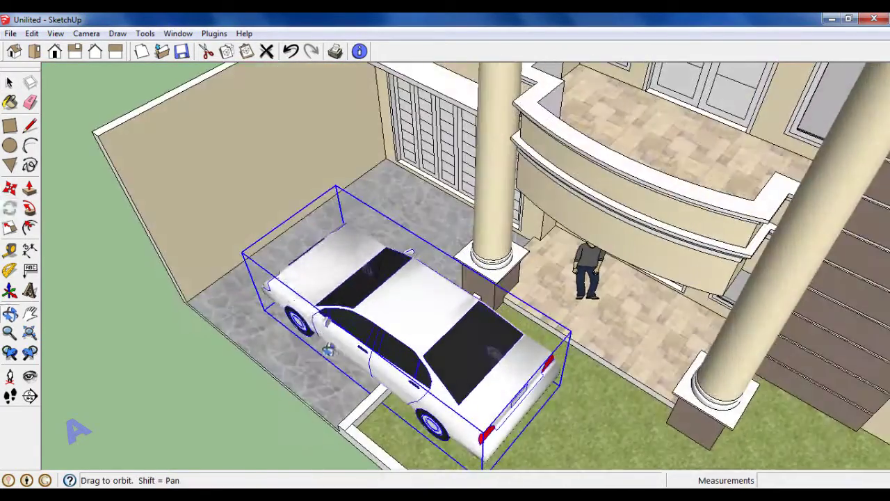
pyautogui.scroll(-2, 409, 356)
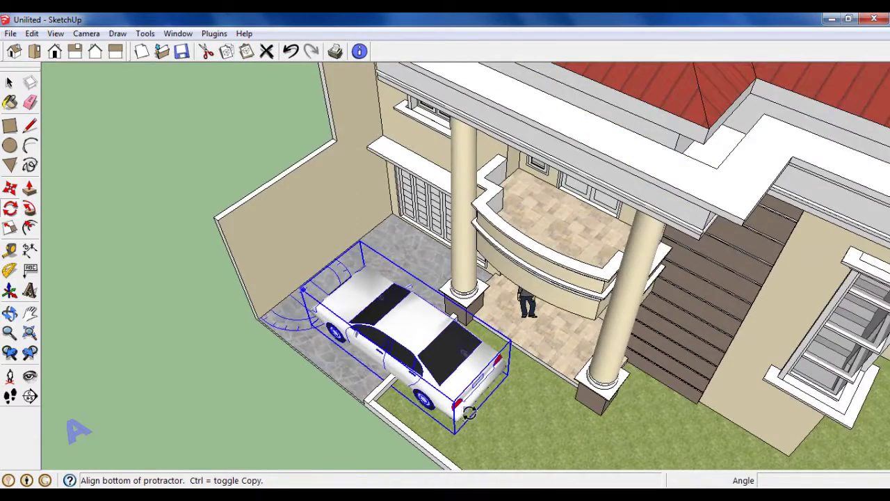
pyautogui.scroll(-2, 470, 412)
pyautogui.click(518, 445)
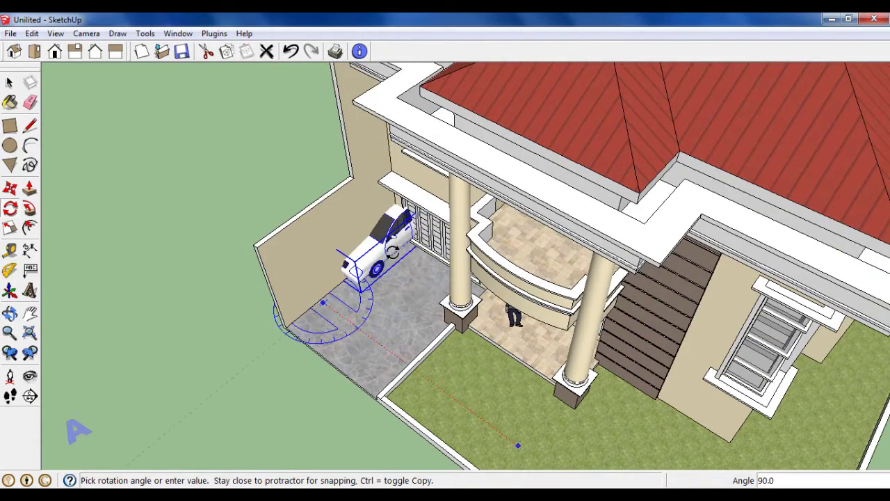
pyautogui.click(391, 245)
# Move the turned car into the carport beside the porch.
pyautogui.click(10, 189)
pyautogui.scroll(-2, 362, 254)
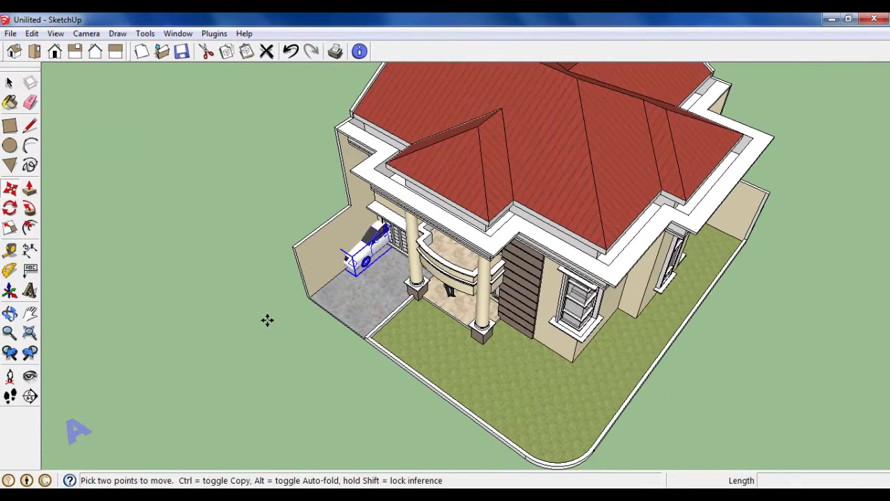
pyautogui.click(267, 321)
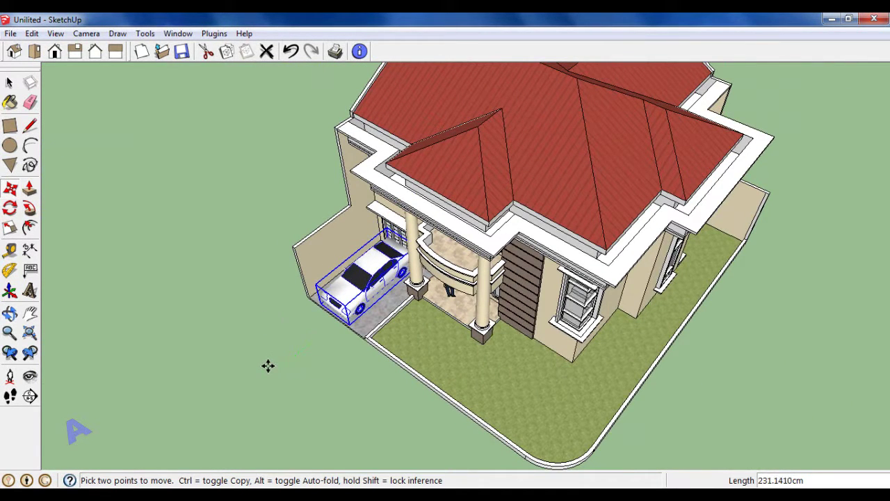
pyautogui.click(10, 83)
pyautogui.moveTo(514, 292); pyautogui.dragTo(517, 346, button='middle')
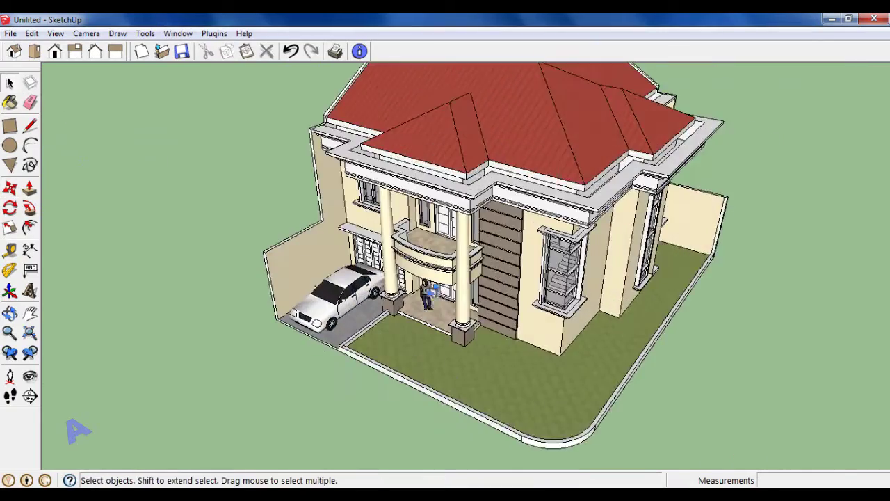
# Place house plant 1 from the In Model components on the lawn.
pyautogui.click(178, 34)
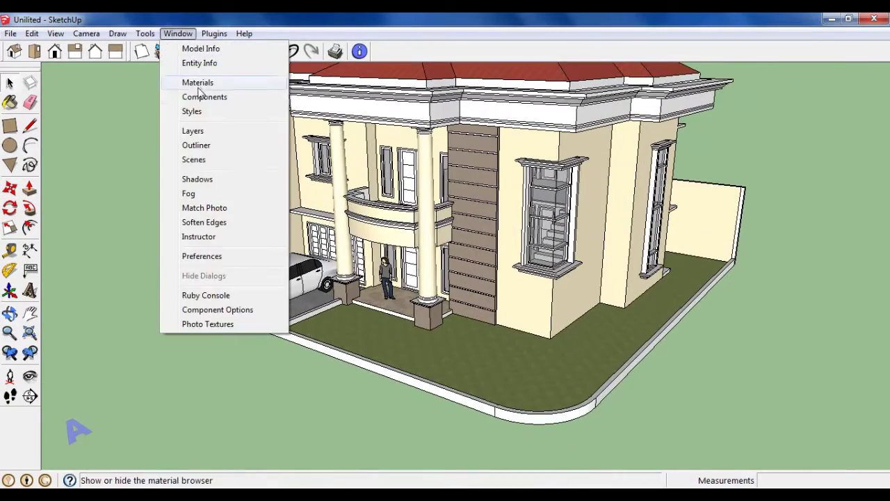
pyautogui.click(199, 93)
pyautogui.click(36, 134)
pyautogui.click(29, 219)
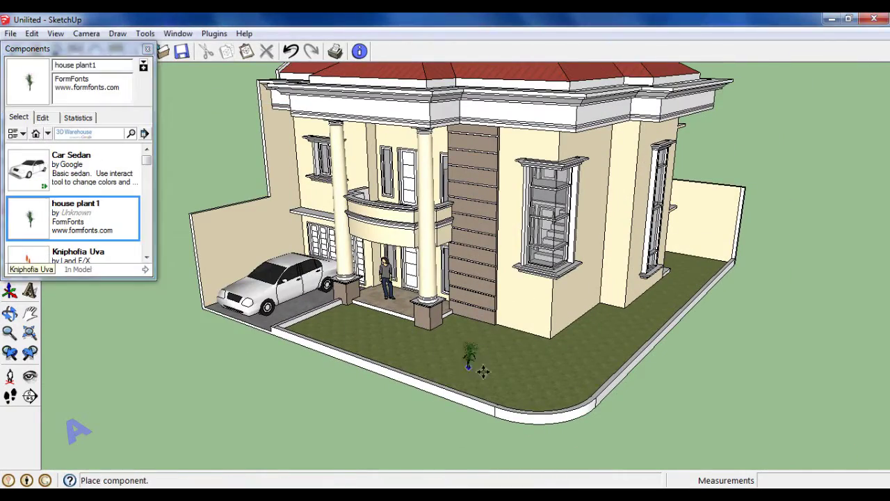
pyautogui.click(503, 371)
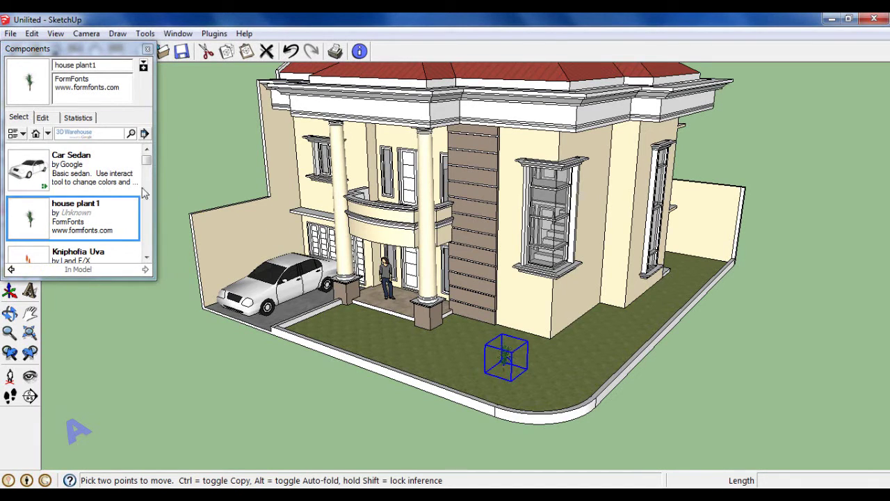
pyautogui.scroll(-2, 144, 193)
# Place a Kniphofia Uva plant by the side wall of the house.
pyautogui.click(76, 229)
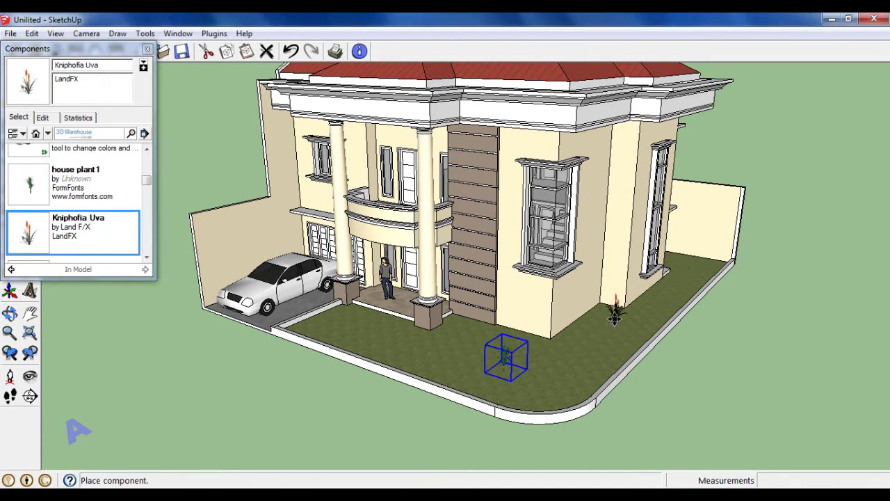
pyautogui.click(148, 49)
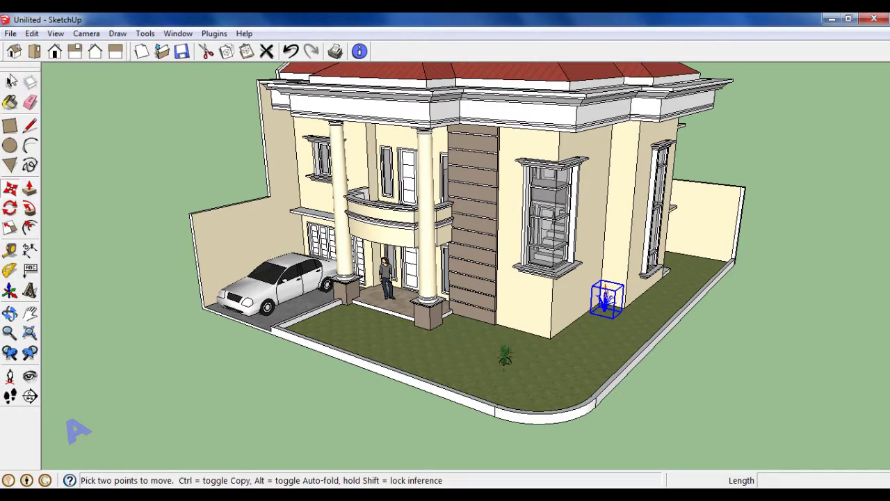
pyautogui.press('space')
pyautogui.moveTo(422, 332); pyautogui.dragTo(511, 324, button='middle')
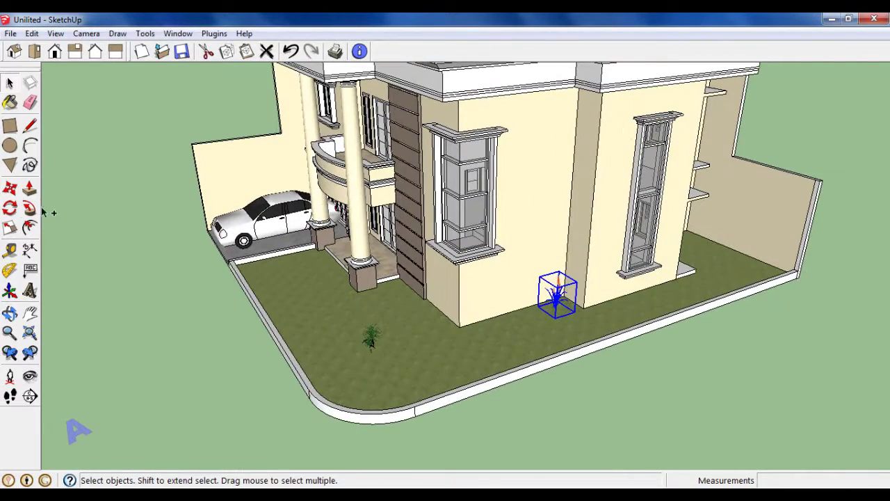
# Ctrl-copy the Kniphofia Uva plant several times in a row along the wall to the porch.
pyautogui.press('ctrl')
pyautogui.click(590, 418)
pyautogui.click(583, 436)
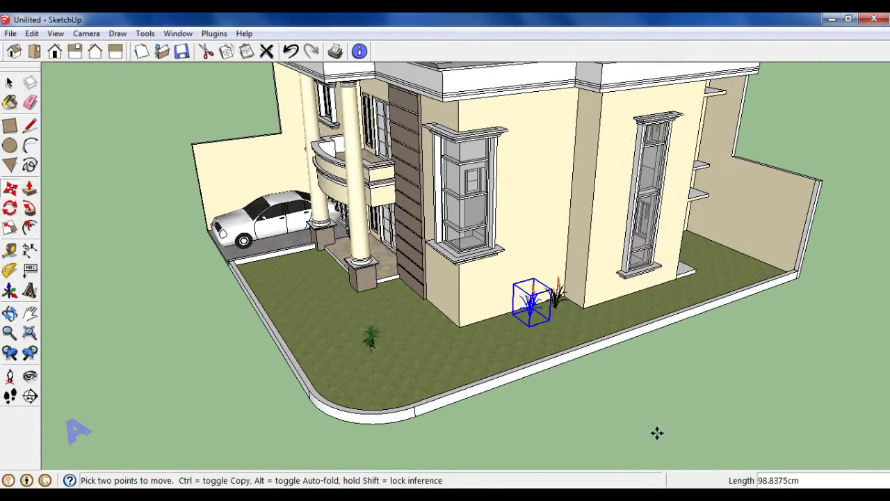
pyautogui.click(654, 440)
pyautogui.click(668, 437)
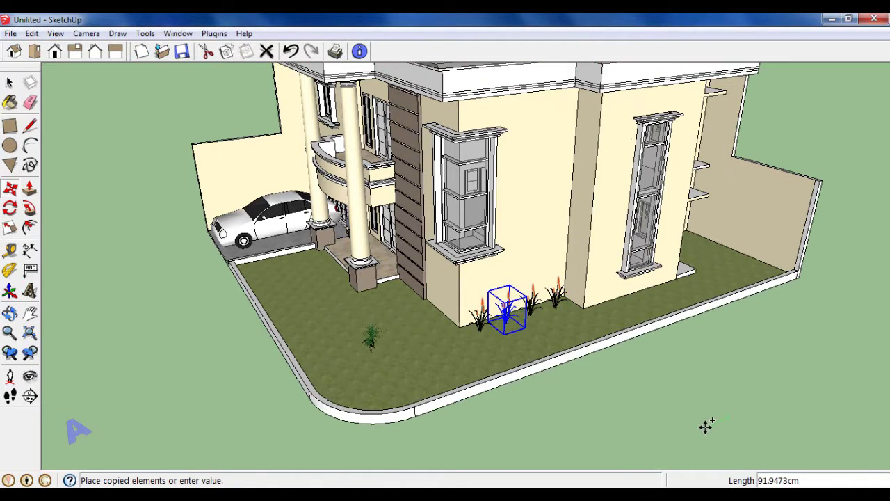
pyautogui.click(706, 425)
pyautogui.click(668, 428)
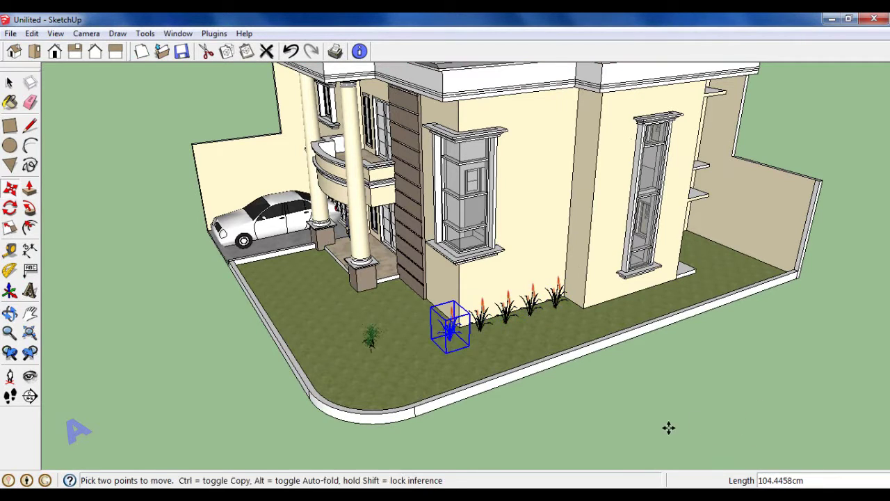
pyautogui.click(578, 431)
pyautogui.click(630, 433)
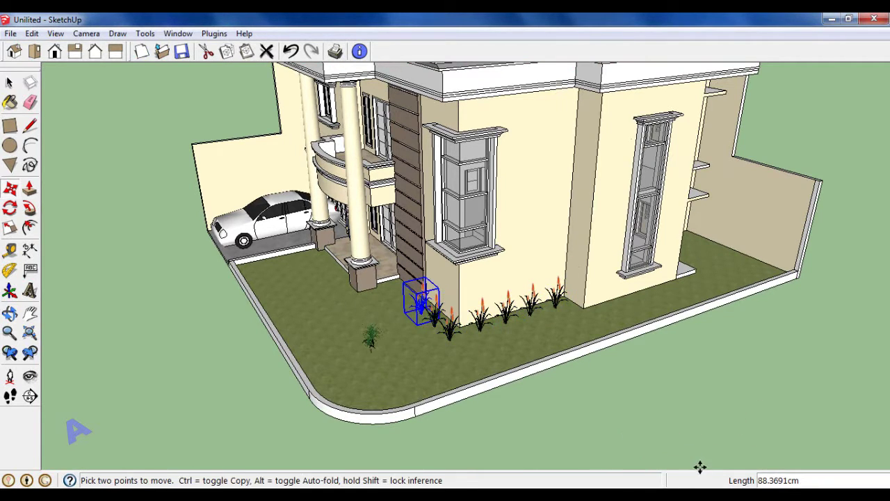
pyautogui.click(9, 82)
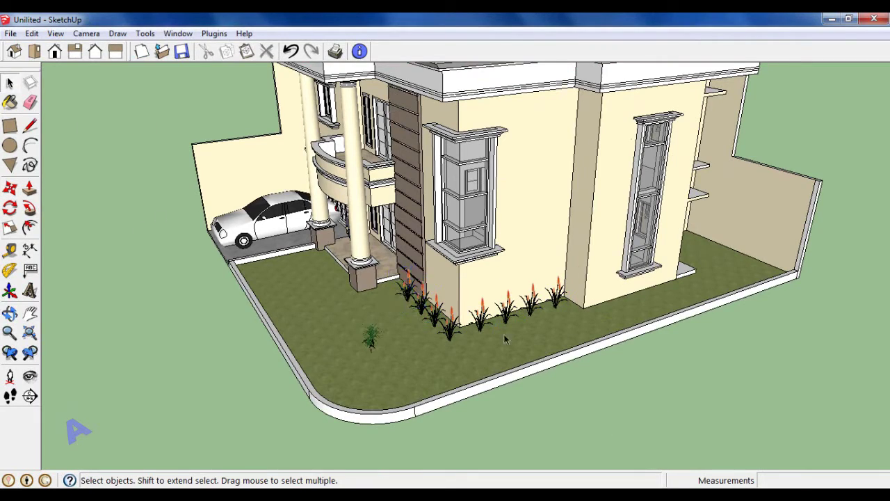
pyautogui.scroll(-5, 405, 329)
pyautogui.scroll(7, 405, 329)
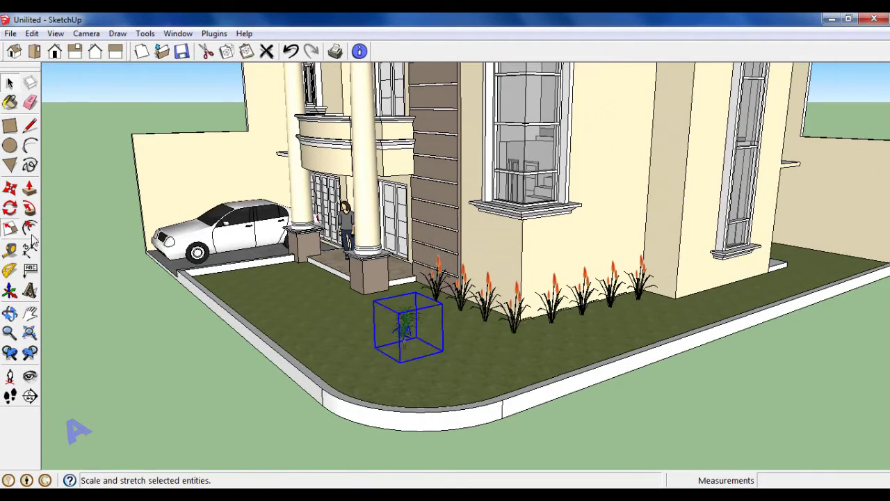
# Scale the house plant up with its corner grip to about 1.30 into a tall palm.
pyautogui.click(10, 227)
pyautogui.moveTo(442, 304); pyautogui.dragTo(542, 238)
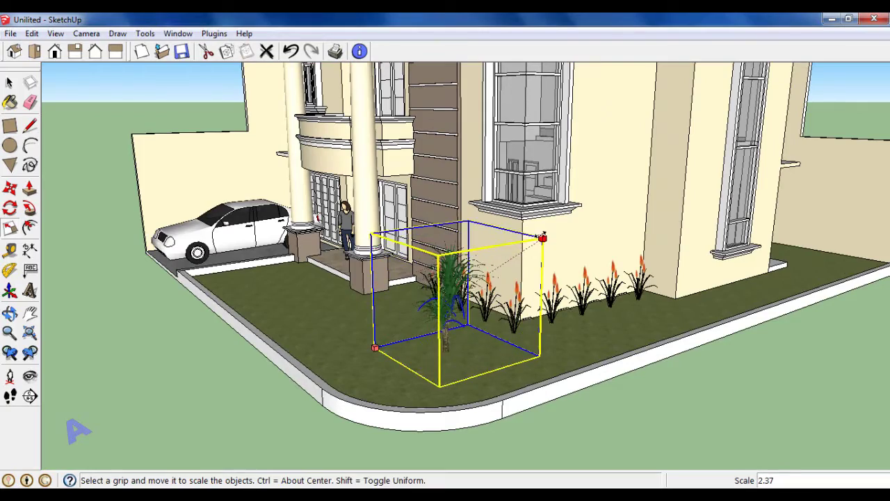
pyautogui.moveTo(370, 234); pyautogui.dragTo(336, 207)
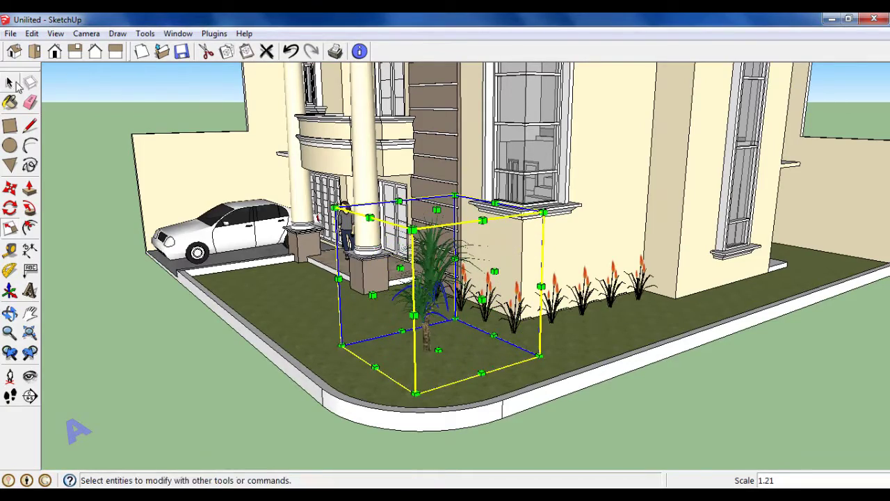
pyautogui.click(10, 82)
pyautogui.scroll(-5, 445, 278)
pyautogui.moveTo(445, 278)
pyautogui.mouseDown(button='middle')
pyautogui.moveTo(606, 281)
pyautogui.moveTo(491, 356)
pyautogui.mouseUp(button='middle')
pyautogui.scroll(5, 491, 356)
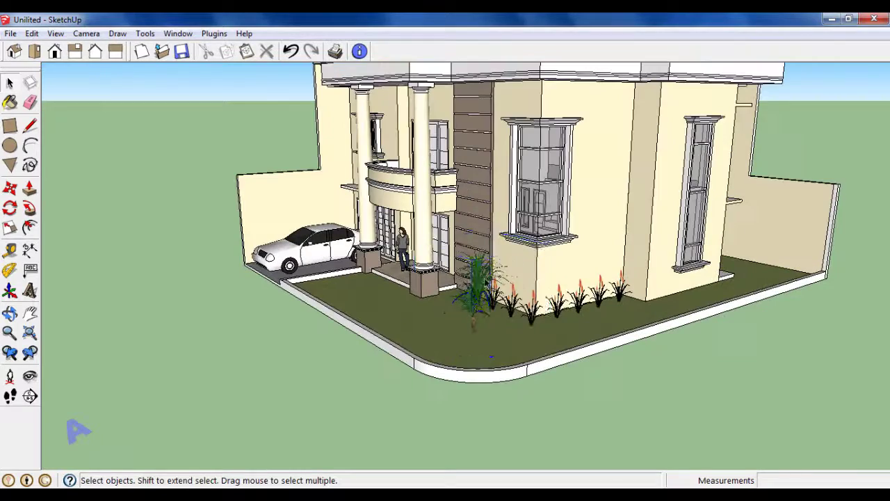
pyautogui.click(10, 227)
pyautogui.moveTo(551, 243); pyautogui.dragTo(595, 217)
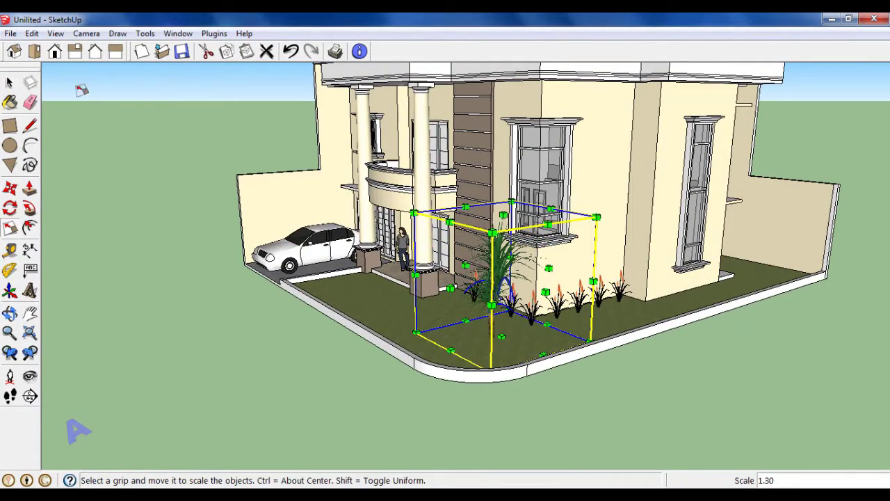
pyautogui.press('space')
# Move the enlarged palm to the front corner beside the porch column.
pyautogui.moveTo(117, 110); pyautogui.dragTo(443, 294, button='middle')
pyautogui.scroll(3, 443, 294)
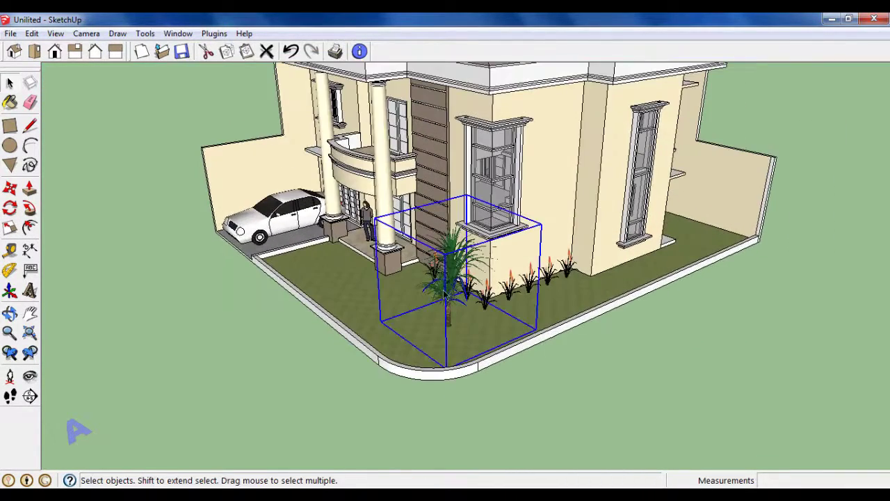
pyautogui.scroll(2, 135, 244)
pyautogui.click(369, 260)
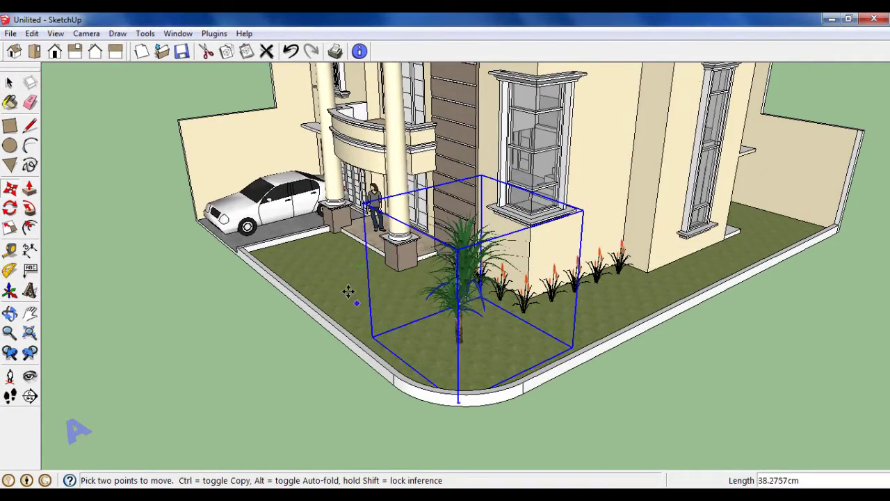
pyautogui.click(10, 83)
pyautogui.scroll(-3, 424, 329)
# Orbit and zoom to a low, frontal view of the house.
pyautogui.moveTo(424, 329); pyautogui.dragTo(642, 334, button='middle')
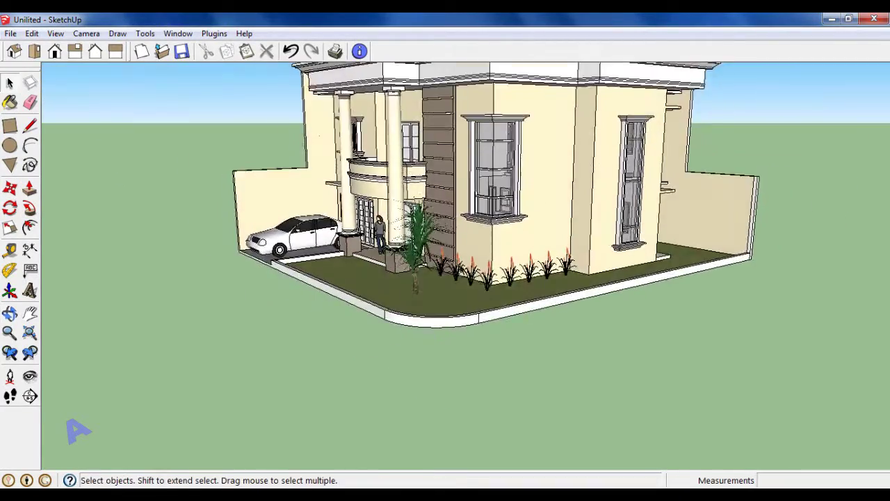
pyautogui.moveTo(639, 378); pyautogui.dragTo(588, 276, button='middle')
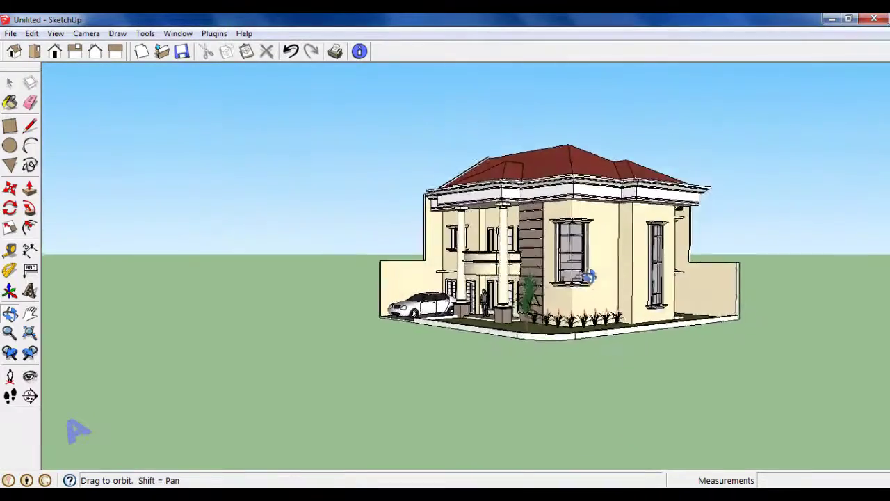
pyautogui.moveTo(528, 292); pyautogui.dragTo(595, 327, button='middle')
pyautogui.scroll(4, 598, 330)
pyautogui.scroll(-2, 666, 390)
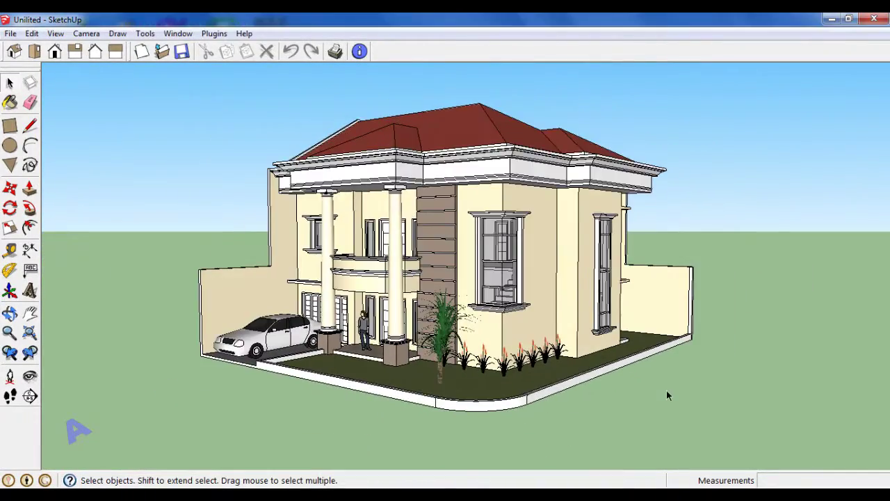
pyautogui.scroll(-1, 666, 390)
pyautogui.scroll(2, 666, 391)
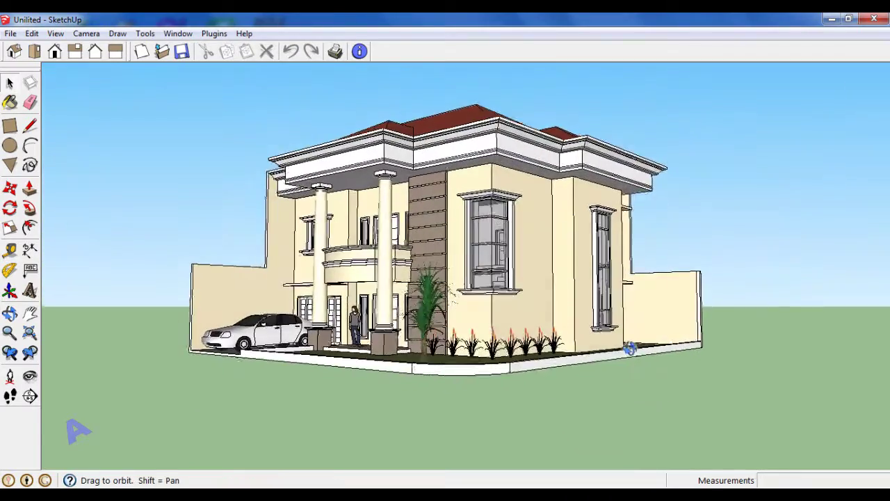
pyautogui.moveTo(639, 379)
pyautogui.mouseDown(button='middle')
pyautogui.moveTo(540, 254)
pyautogui.moveTo(556, 260)
pyautogui.moveTo(505, 276)
pyautogui.moveTo(485, 234)
pyautogui.moveTo(470, 251)
pyautogui.mouseUp(button='middle')
pyautogui.scroll(-2, 505, 277)
pyautogui.scroll(2, 486, 265)
pyautogui.scroll(2, 493, 254)
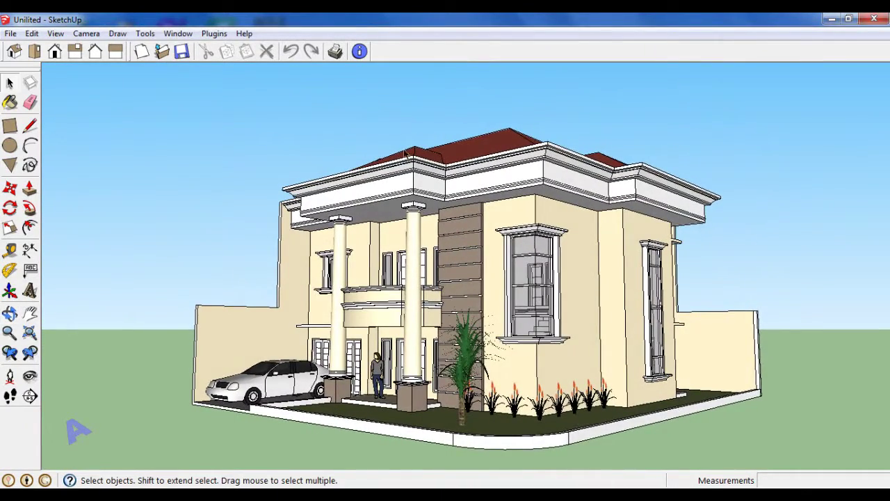
# Lower the viewpoint on the house front and turn on View > Shadows.
pyautogui.moveTo(405, 154); pyautogui.dragTo(452, 242, button='middle')
pyautogui.scroll(1, 471, 199)
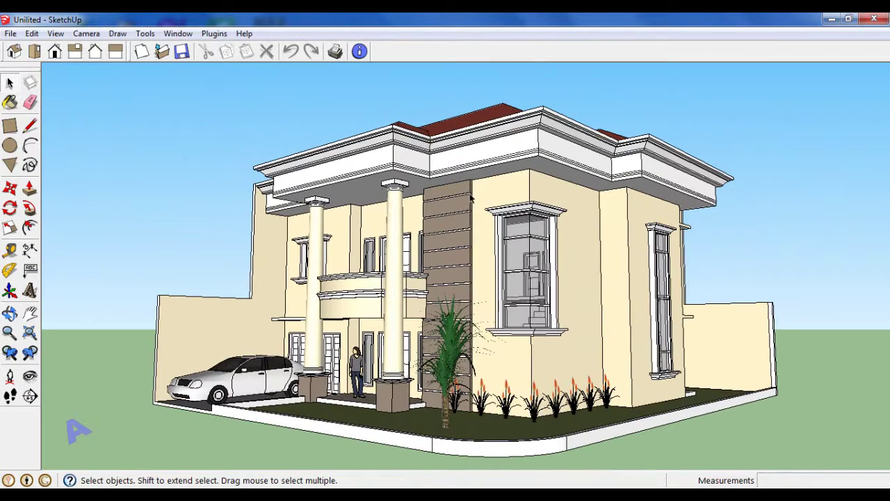
pyautogui.click(56, 34)
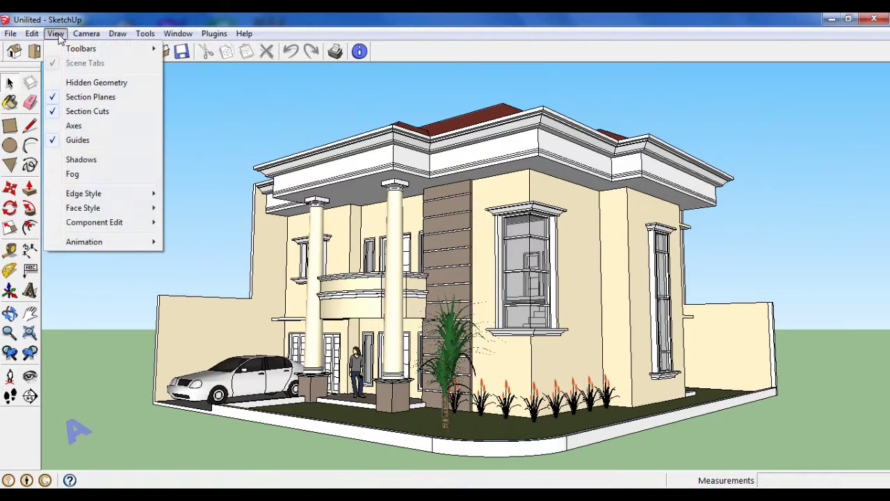
pyautogui.click(81, 160)
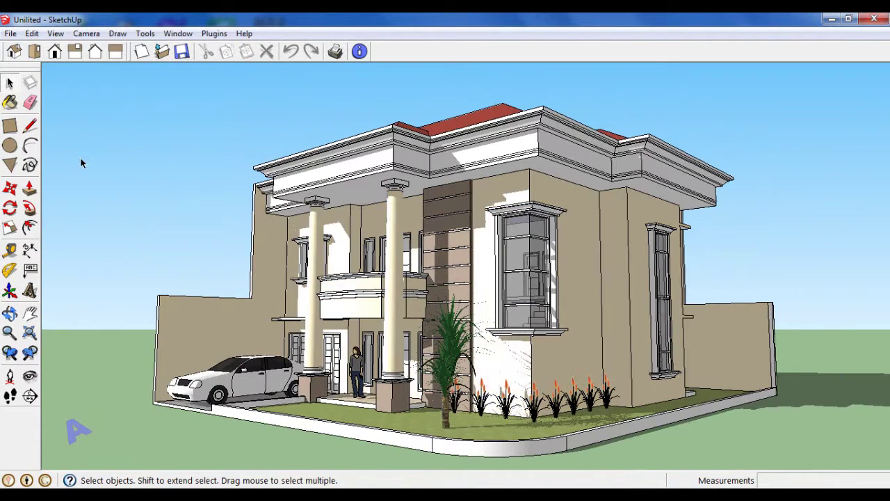